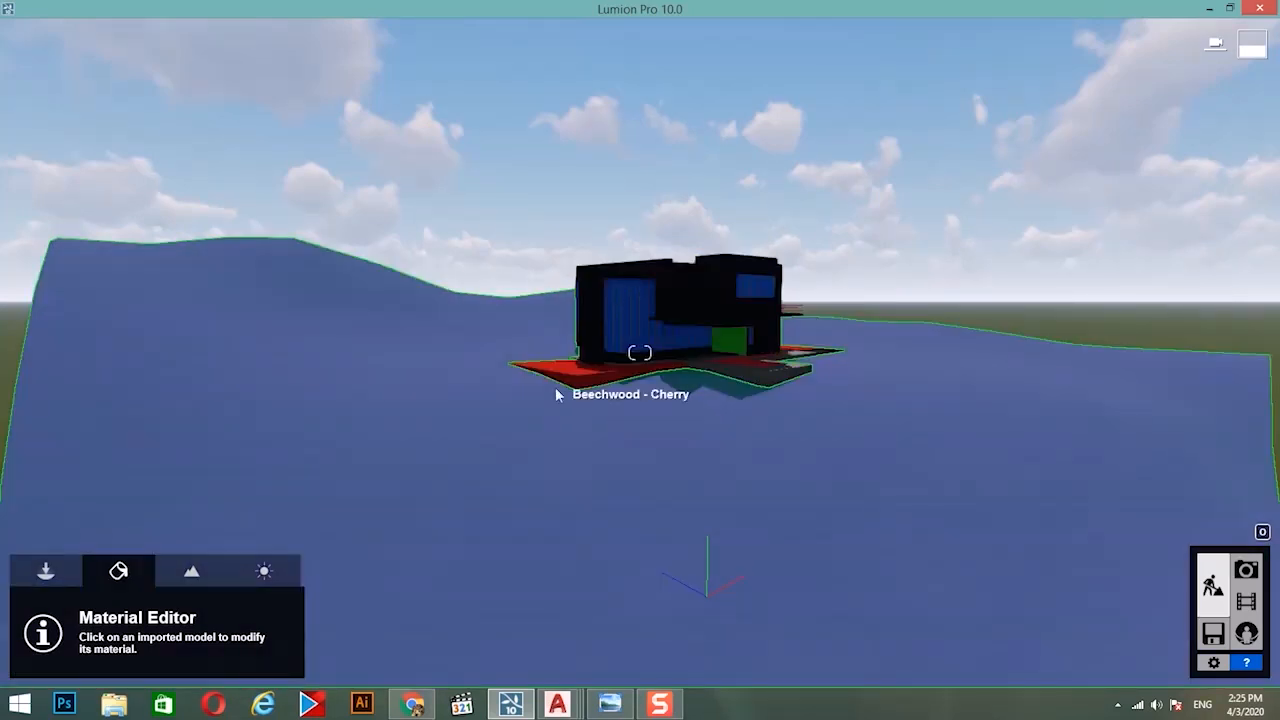
# Apply the rougher, last-listed 3D Grass material from the Various category to the terrain's top surface.
pyautogui.moveTo(548, 419); pyautogui.dragTo(642, 469, button='right')
pyautogui.press('s')
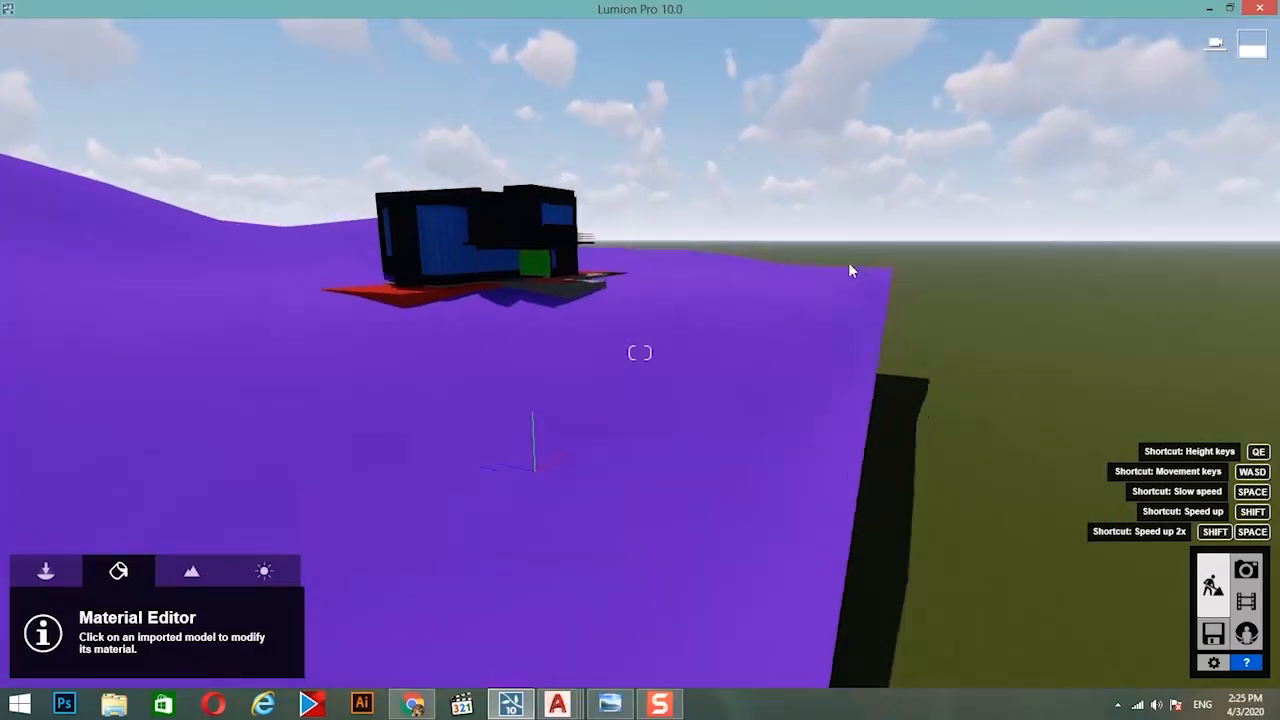
pyautogui.moveTo(848, 262); pyautogui.dragTo(600, 310, button='right')
pyautogui.press('w')
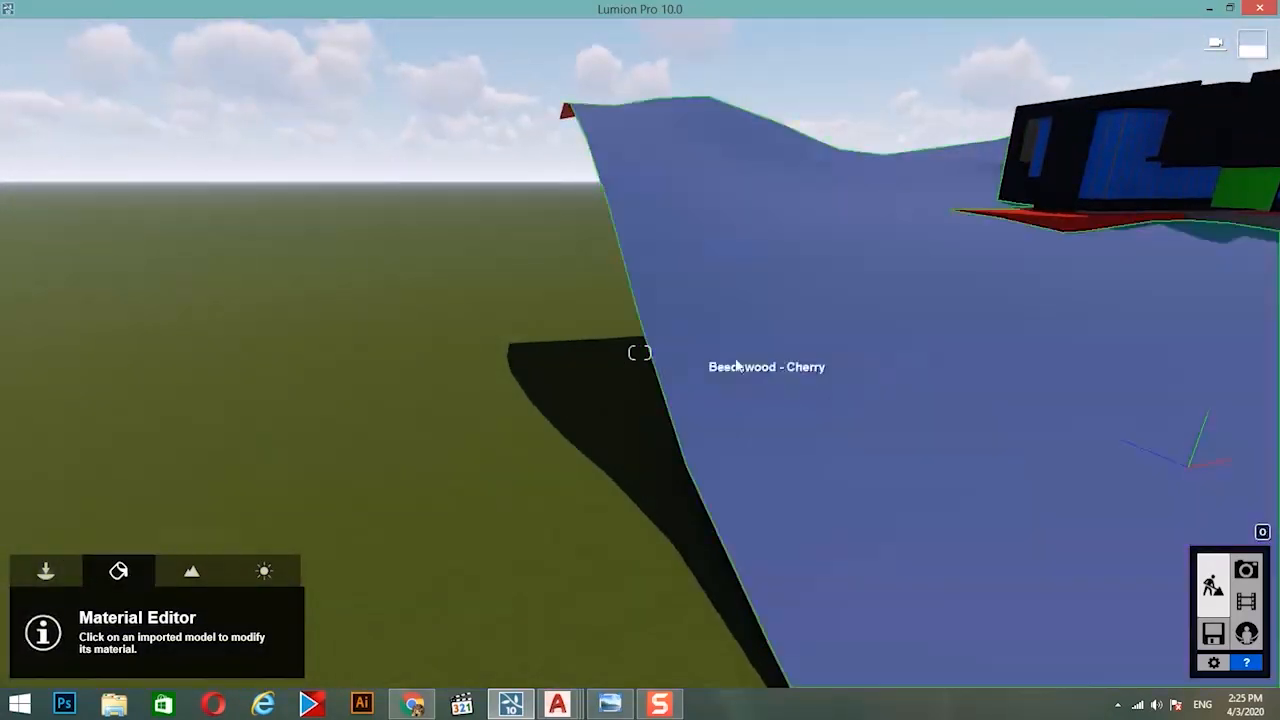
pyautogui.press('w')
pyautogui.moveTo(636, 388); pyautogui.dragTo(749, 340, button='right')
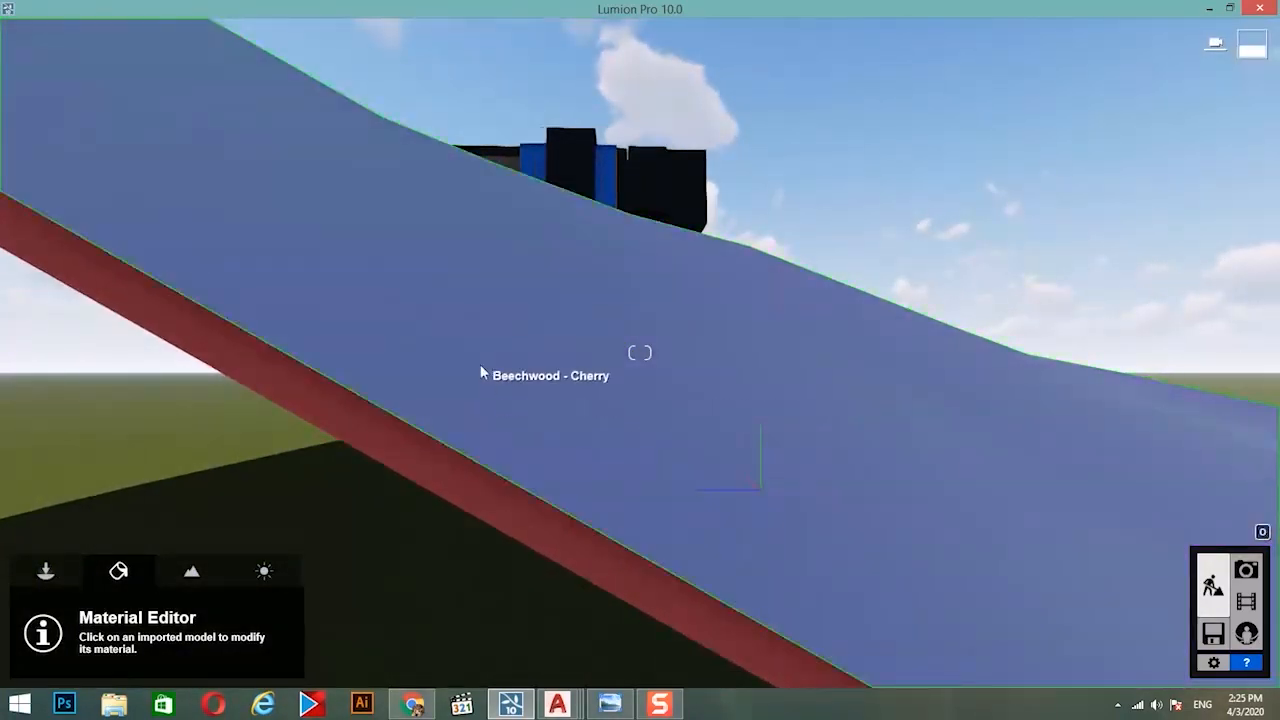
pyautogui.click(480, 374)
pyautogui.click(20, 331)
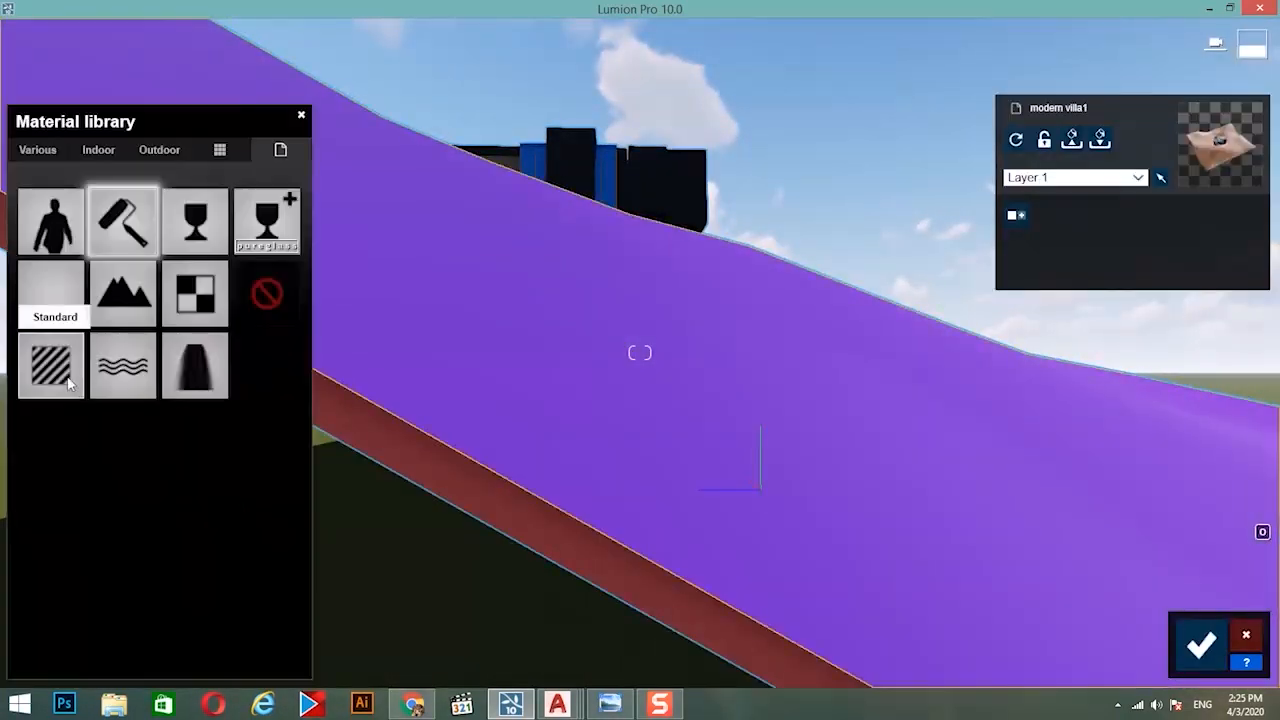
pyautogui.click(37, 163)
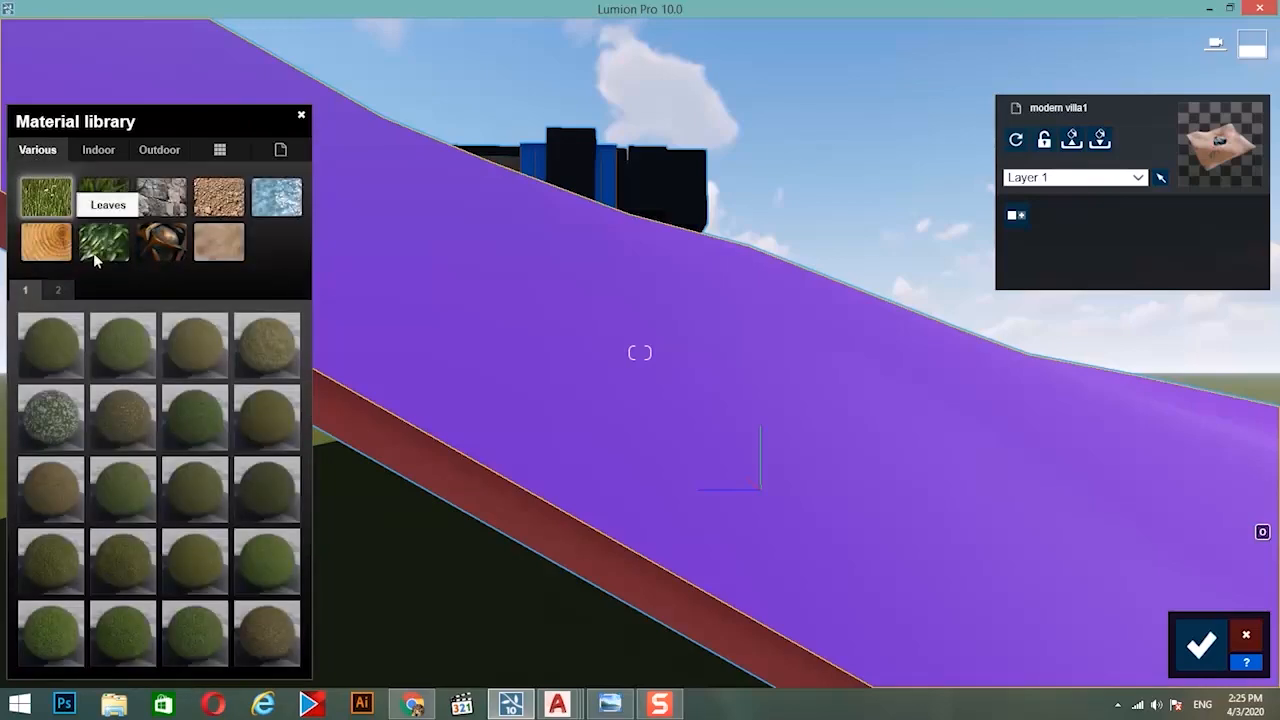
pyautogui.click(104, 197)
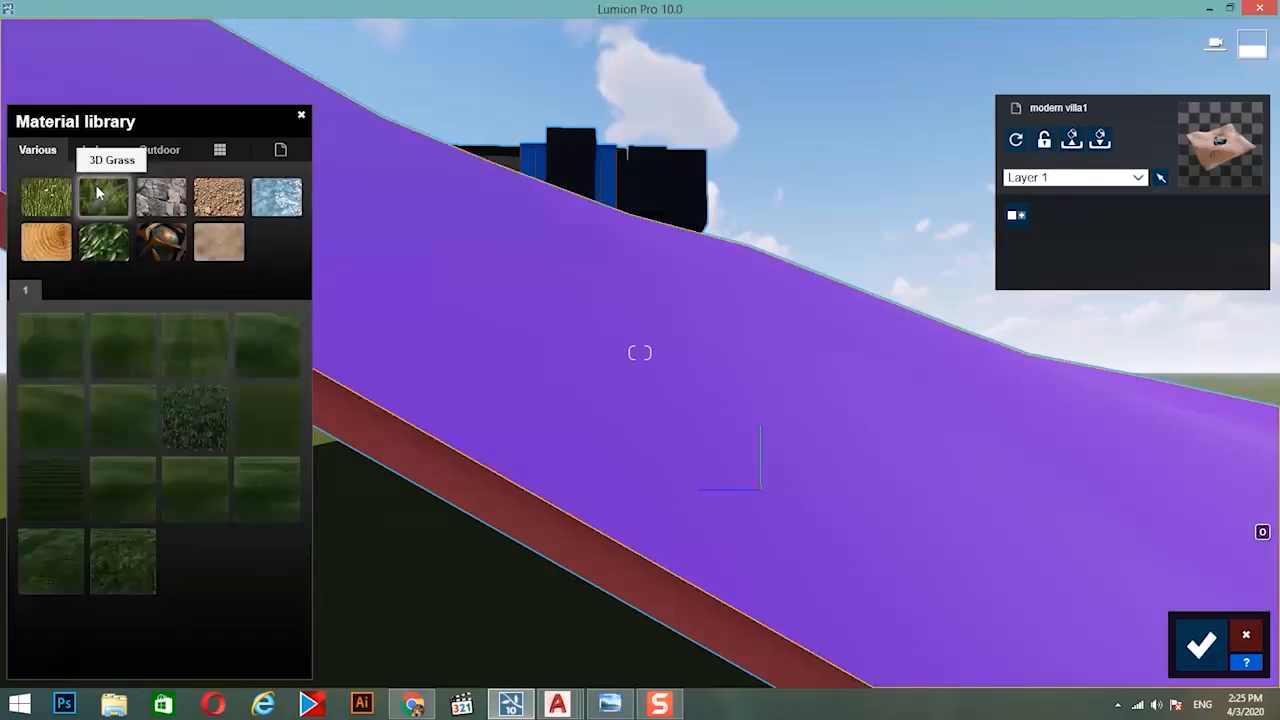
pyautogui.click(108, 578)
# Examine the grass on the terrain slope and along its side edge at close range.
pyautogui.moveTo(563, 470); pyautogui.dragTo(120, 480, button='right')
pyautogui.press('w')
pyautogui.press('w')
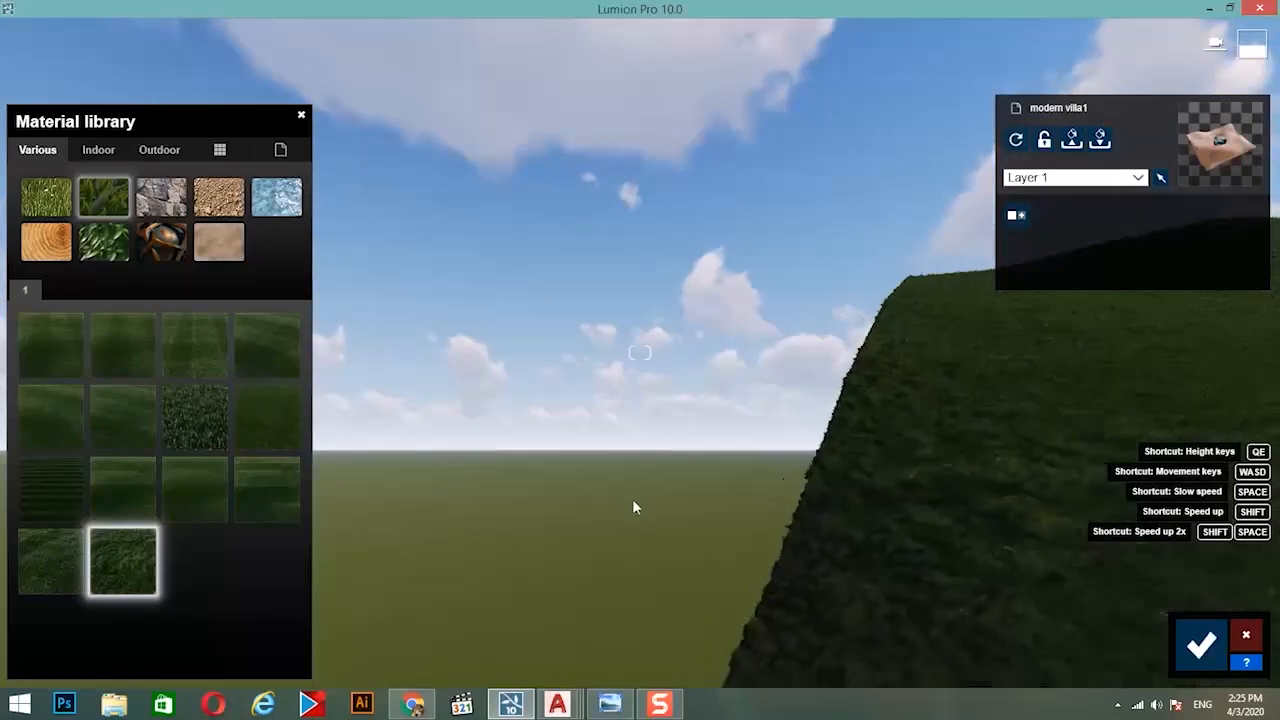
pyautogui.press('w')
pyautogui.moveTo(669, 519); pyautogui.dragTo(772, 551, button='right')
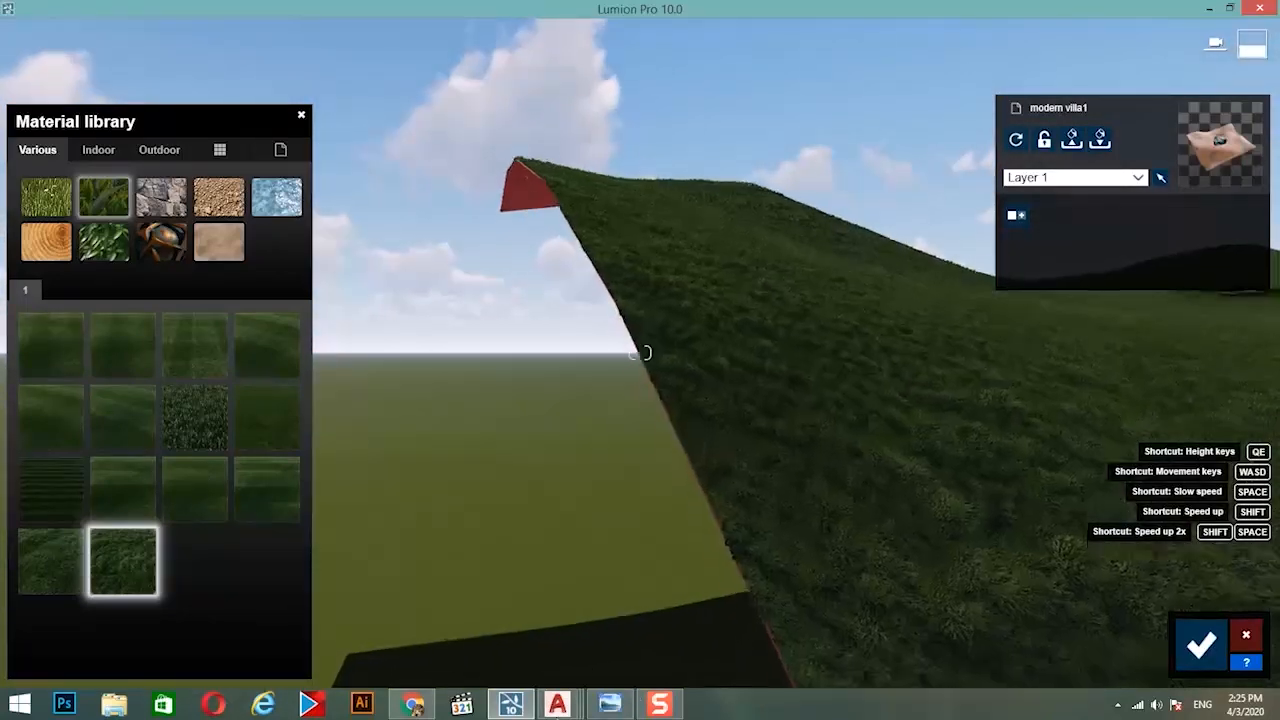
pyautogui.press('w')
pyautogui.moveTo(644, 394); pyautogui.dragTo(623, 546, button='right')
pyautogui.press('w')
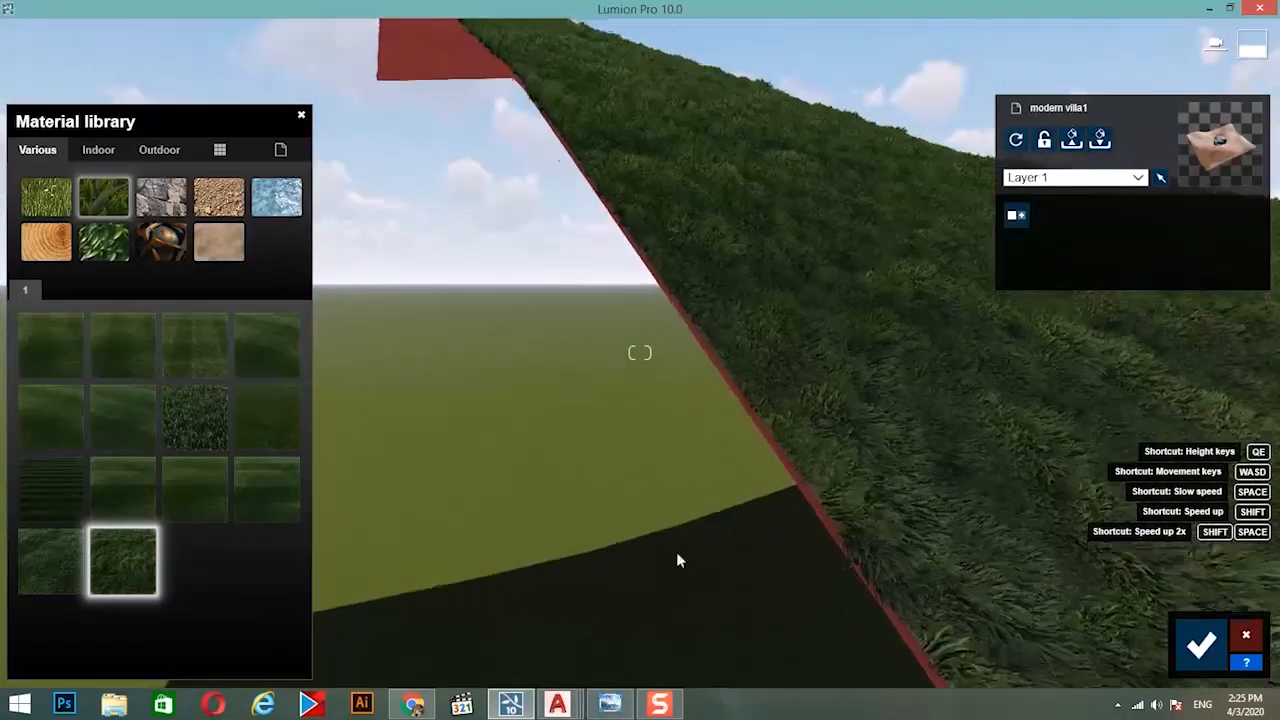
pyautogui.press('e')
pyautogui.press('q')
pyautogui.press('e')
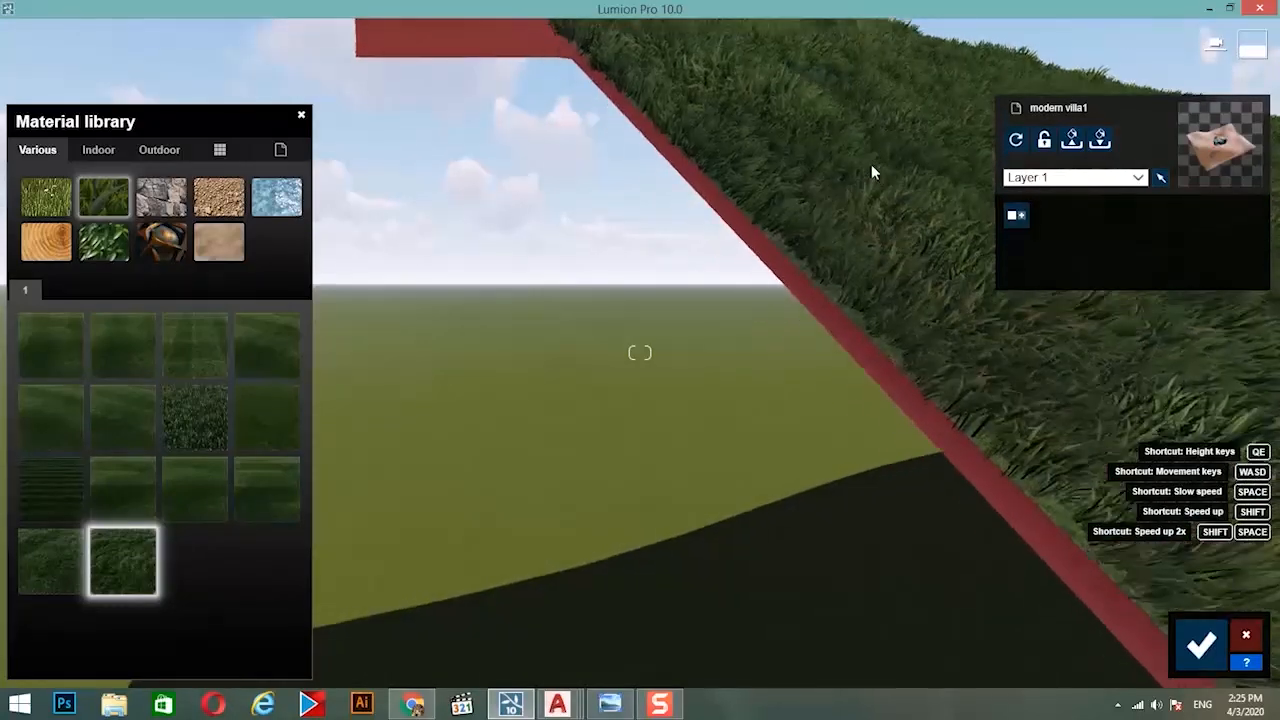
pyautogui.press('w')
pyautogui.moveTo(878, 324); pyautogui.dragTo(934, 320, button='right')
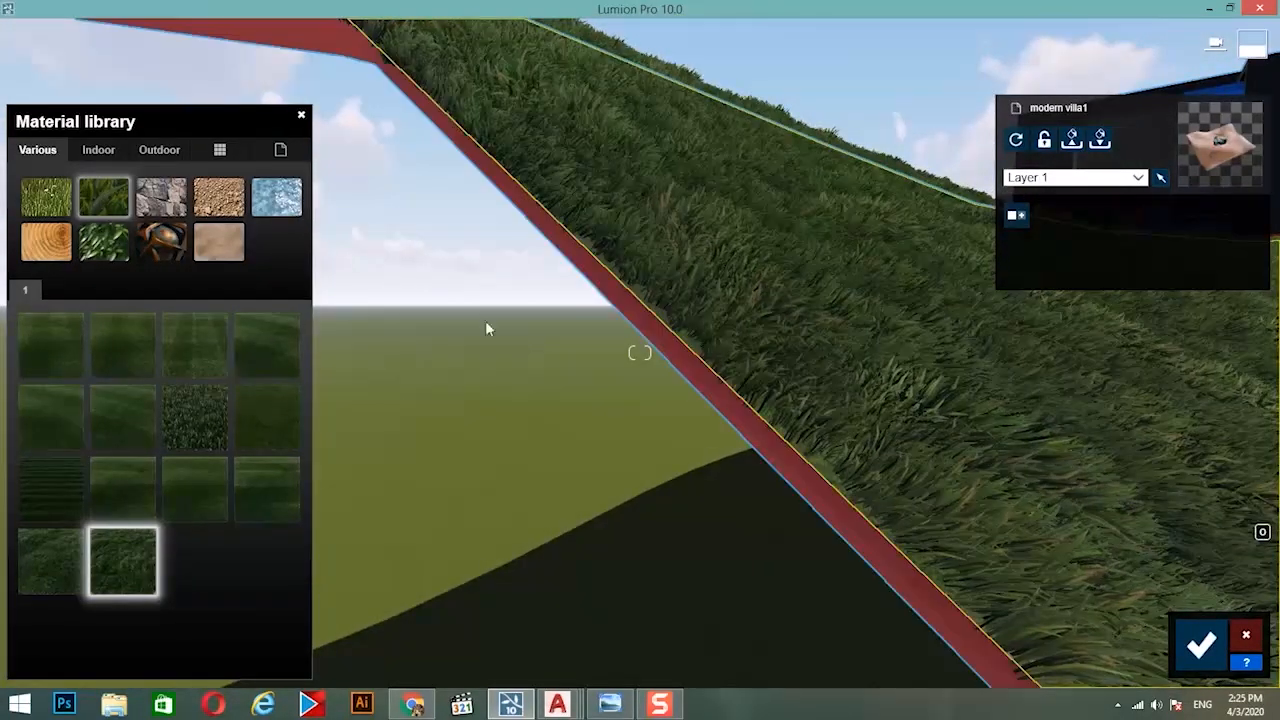
# Replace the terrain's top surface material with Evermotion Soil 001 2048.
pyautogui.click(51, 268)
pyautogui.click(218, 197)
pyautogui.click(183, 345)
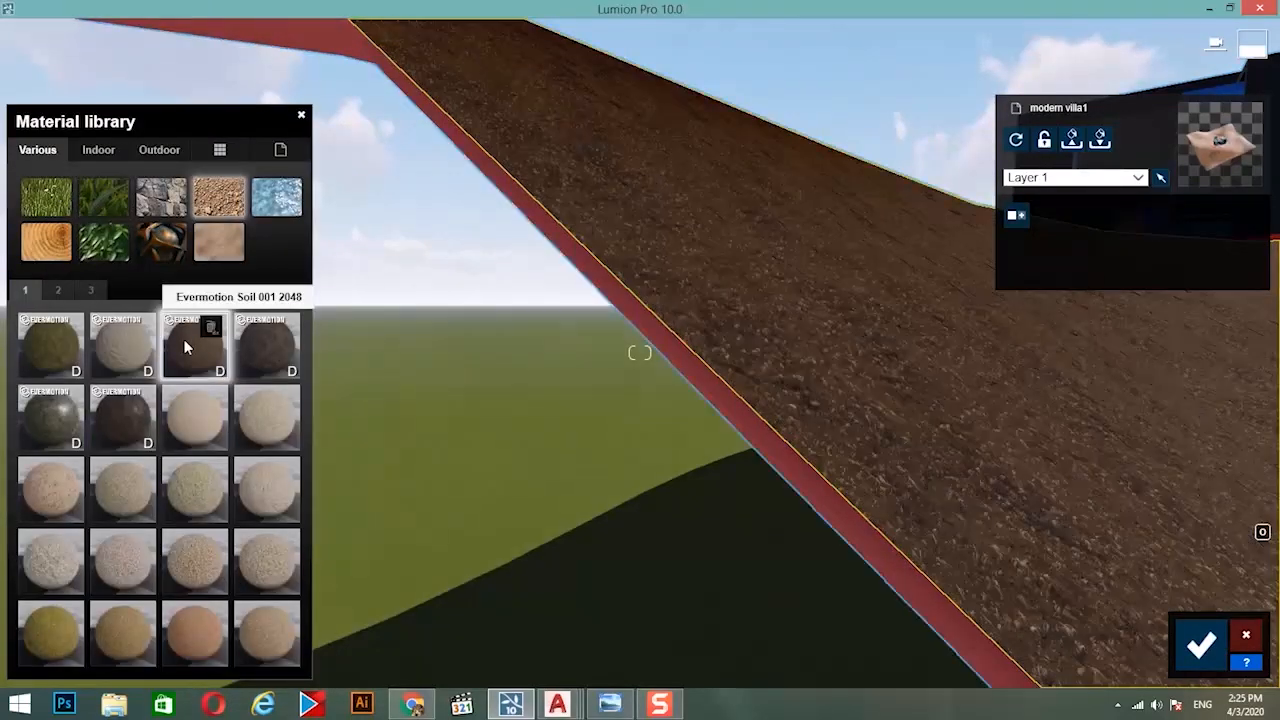
# Replace the red Color material on the terrain's side edge with the 3D Grass material Wild Grass 01.
pyautogui.click(737, 432)
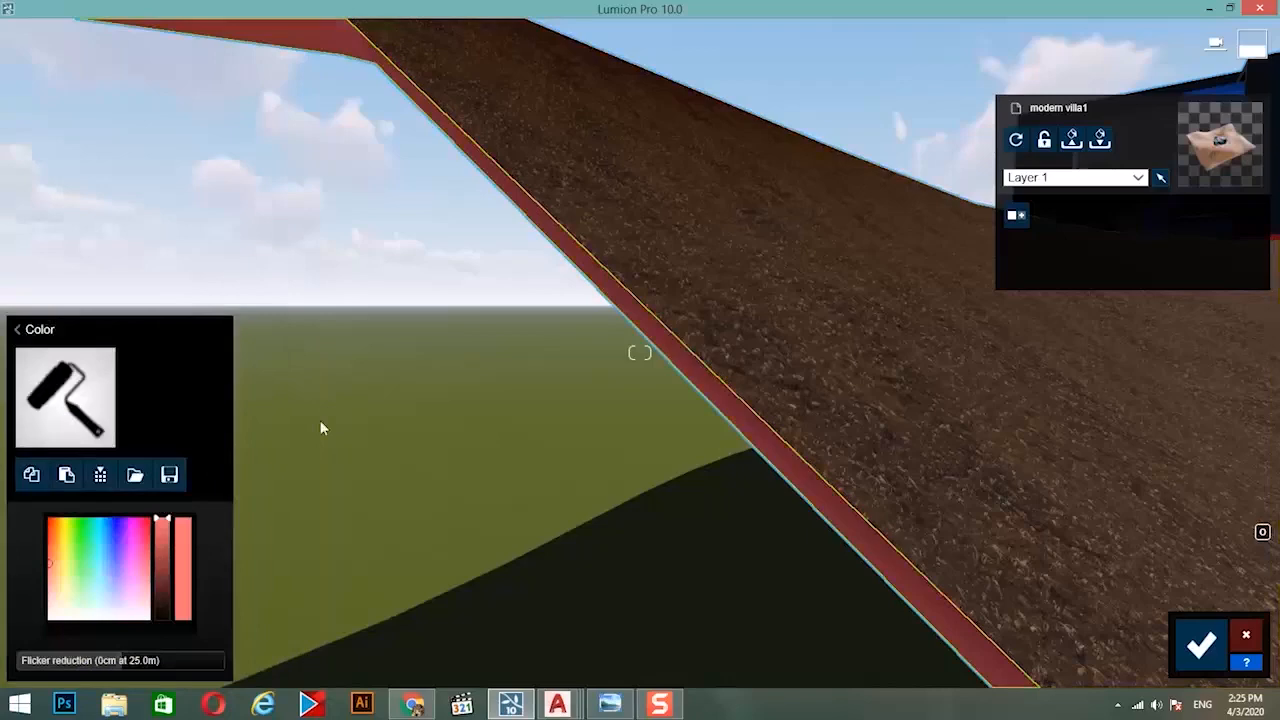
pyautogui.click(87, 402)
pyautogui.click(50, 205)
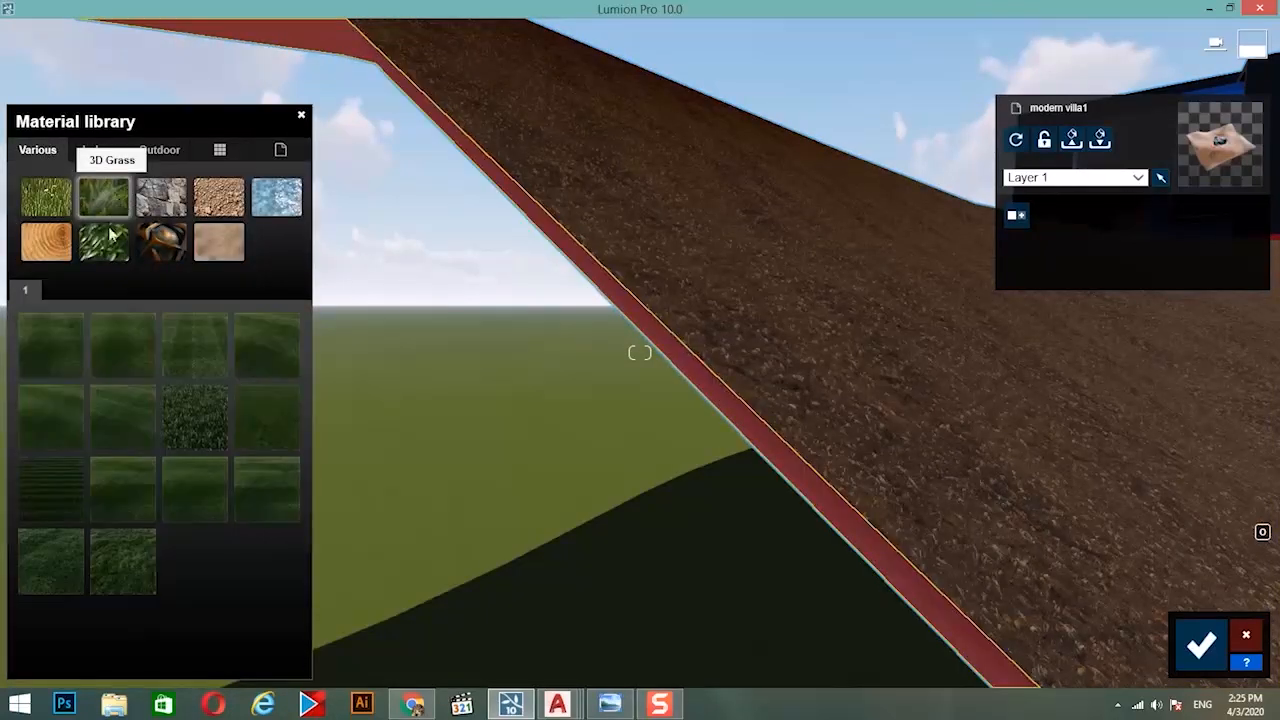
pyautogui.click(70, 572)
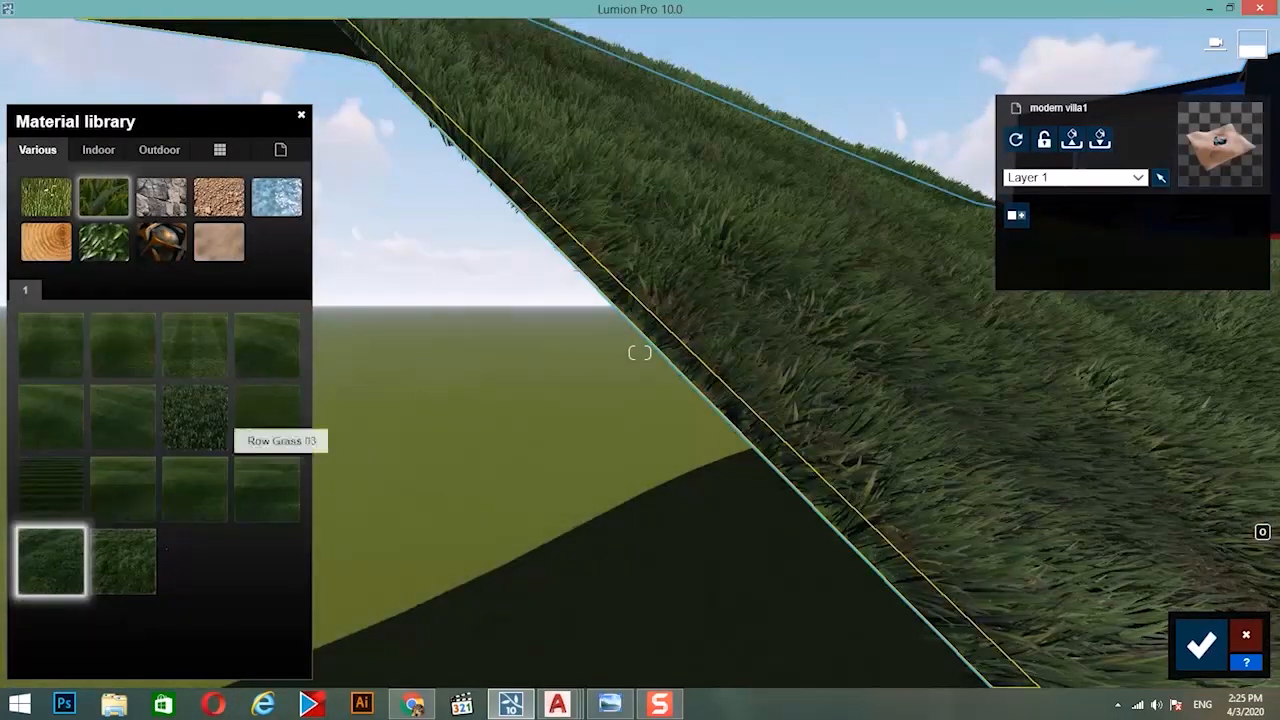
# Examine the grass cover around the villa and the red terrace at close range.
pyautogui.moveTo(640, 352); pyautogui.dragTo(726, 657, button='right')
pyautogui.press('w')
pyautogui.press('s')
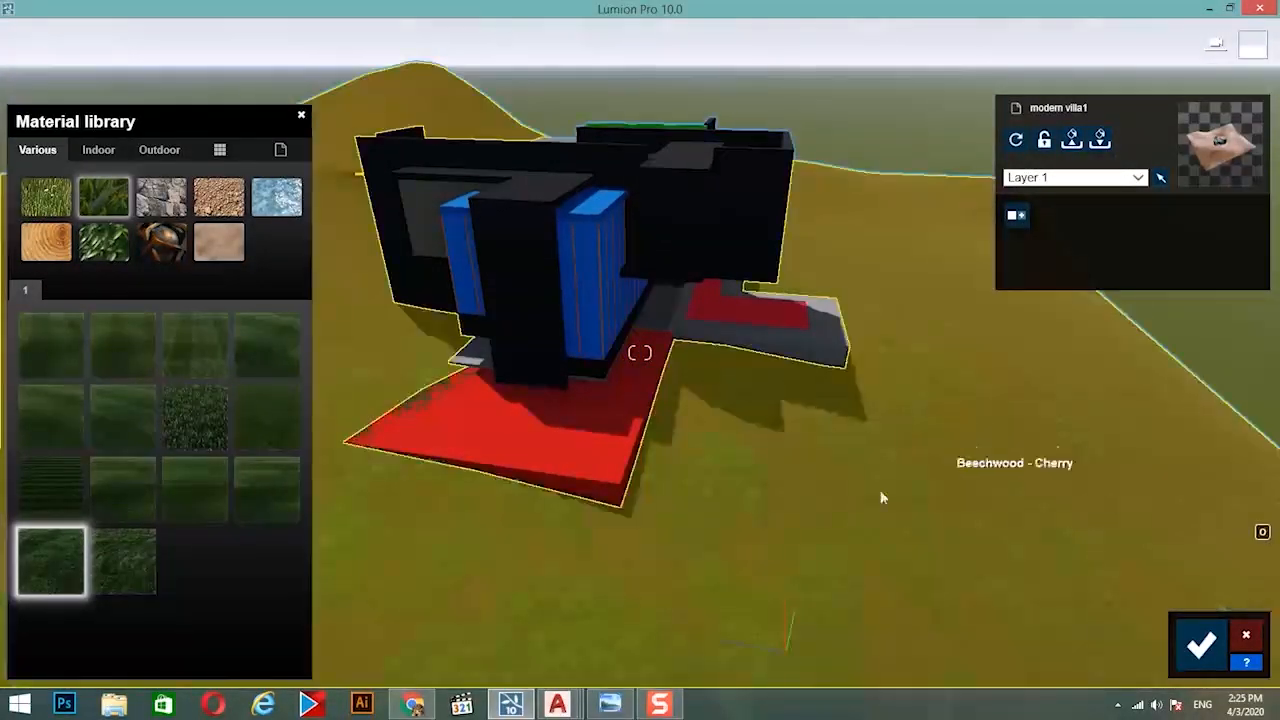
pyautogui.press('w')
pyautogui.moveTo(650, 537); pyautogui.dragTo(497, 543, button='right')
pyautogui.press('w')
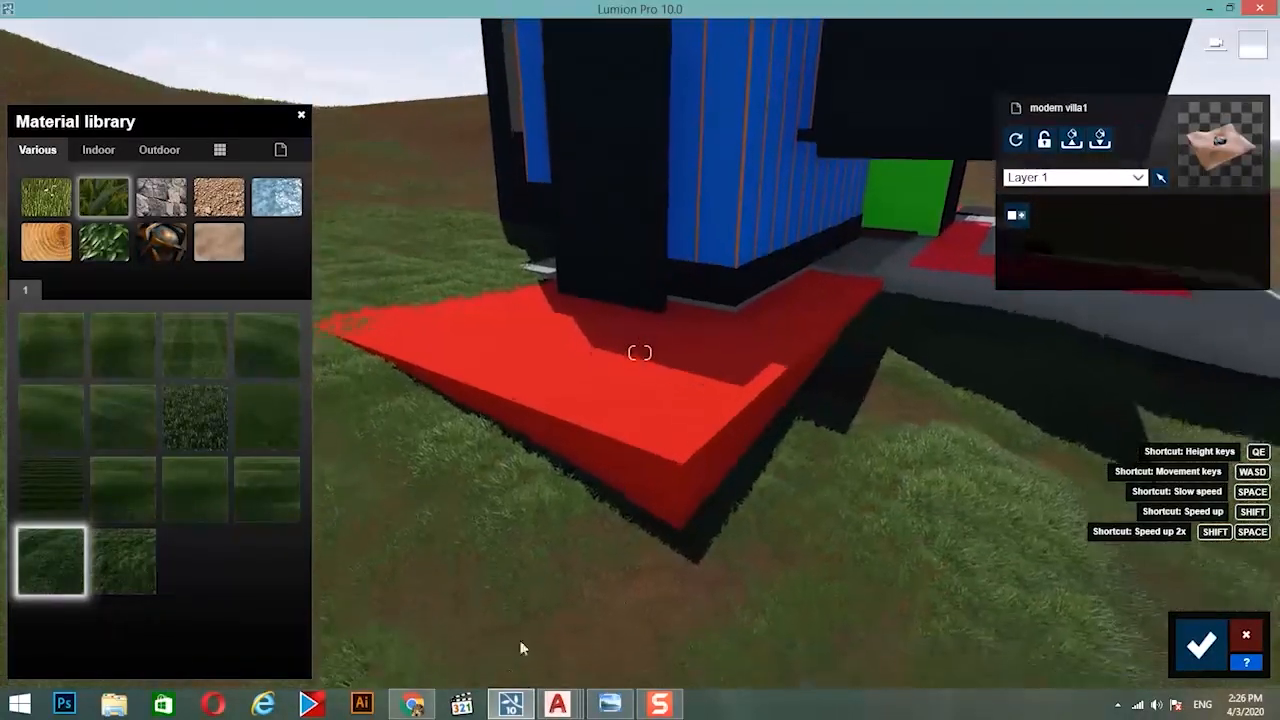
pyautogui.press('s')
pyautogui.moveTo(700, 560); pyautogui.dragTo(645, 625, button='right')
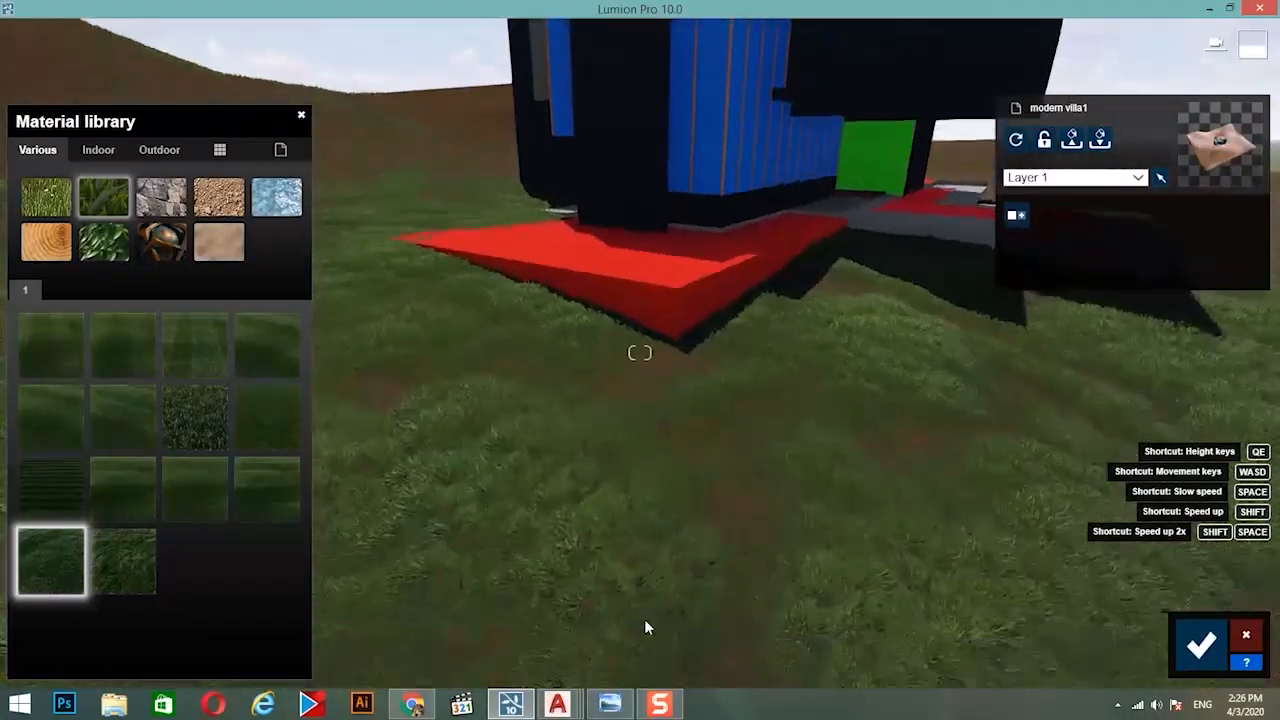
pyautogui.press('s')
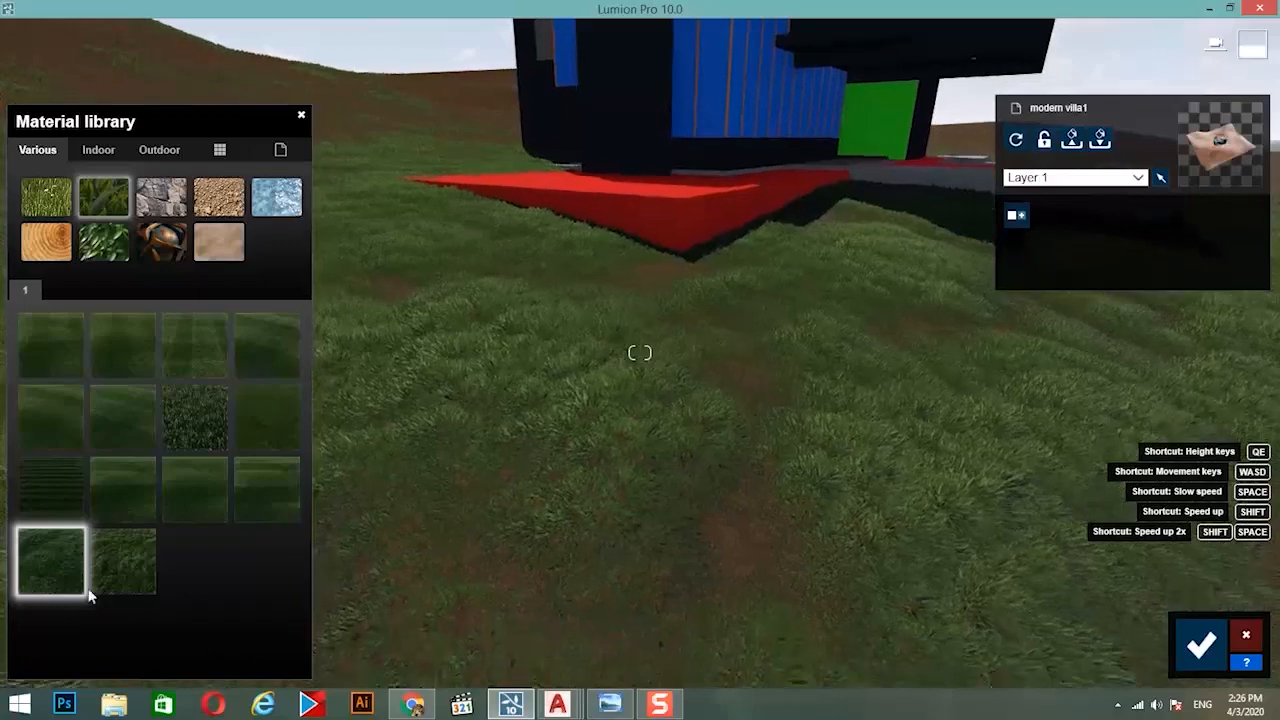
# Adjust Wild Grass 01 by raising the grass size slightly above 0.3 and shortening the grass length to just over half.
pyautogui.click(59, 584)
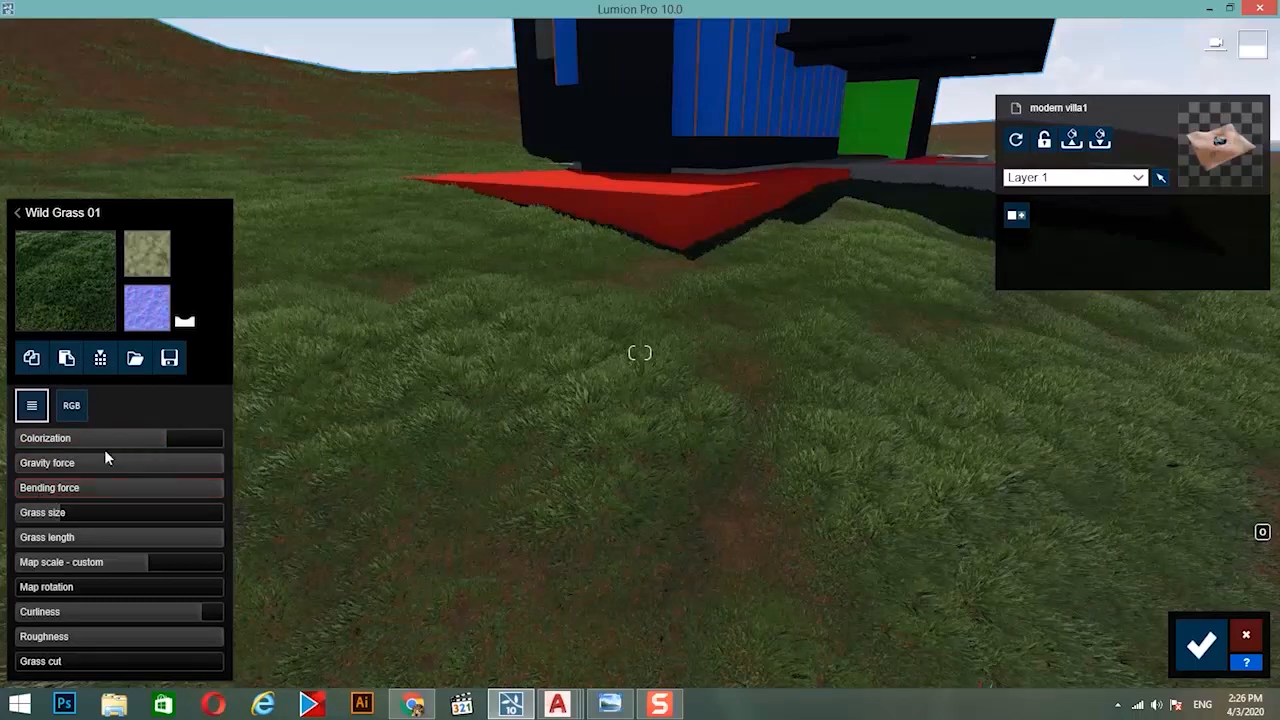
pyautogui.moveTo(161, 456); pyautogui.dragTo(305, 506)
pyautogui.moveTo(64, 510); pyautogui.dragTo(145, 535)
pyautogui.click(94, 514)
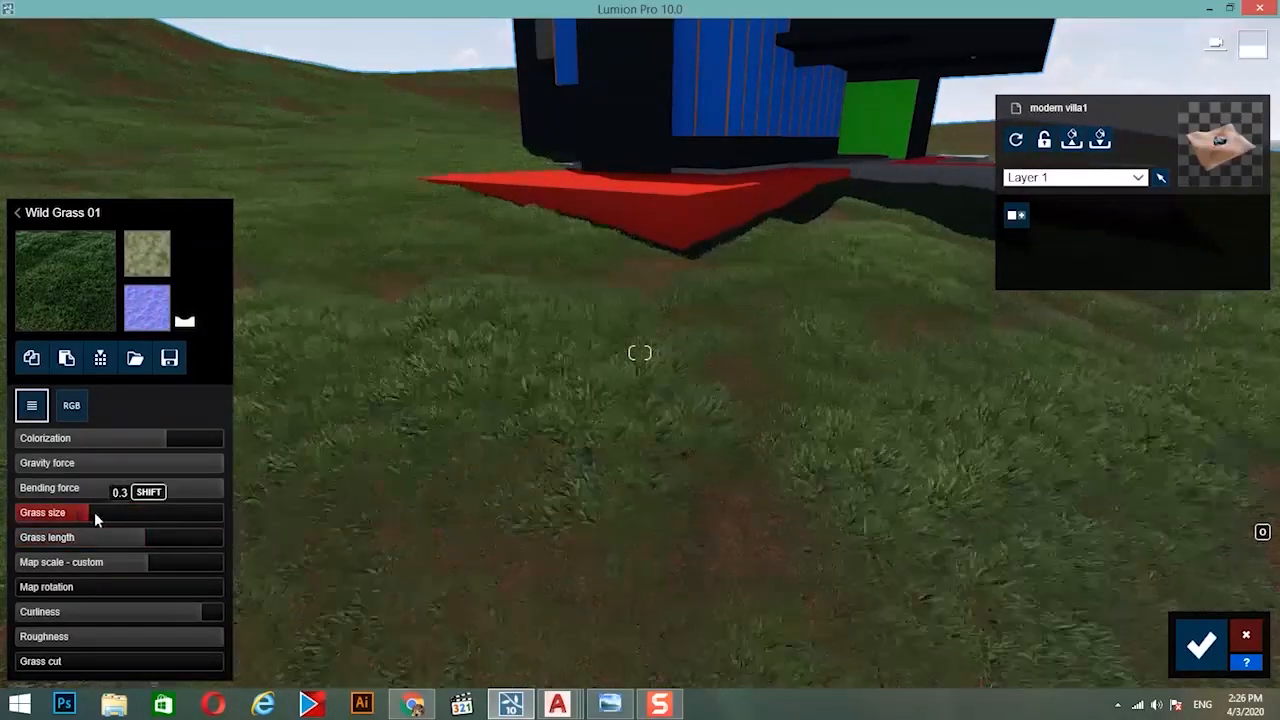
pyautogui.click(140, 533)
# Lower the Wild Grass 01 map scale slightly to about 0.6 and add a small map rotation.
pyautogui.click(144, 558)
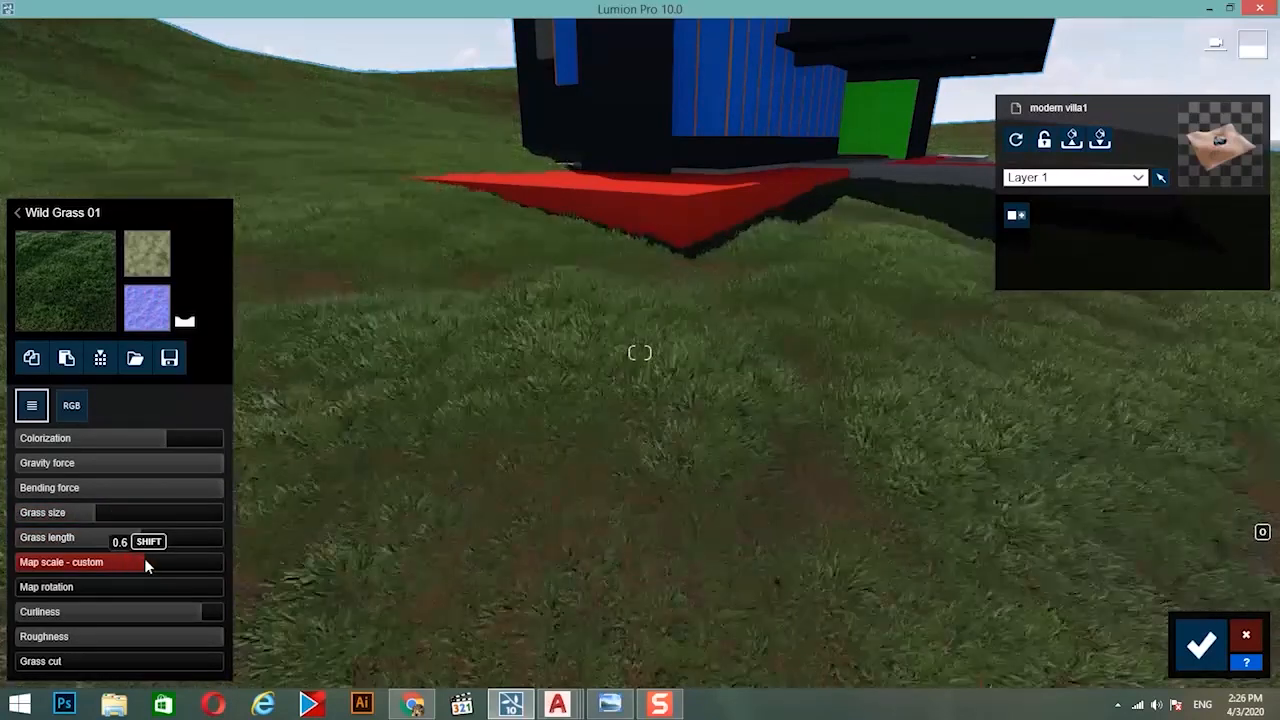
pyautogui.moveTo(139, 563); pyautogui.dragTo(131, 560)
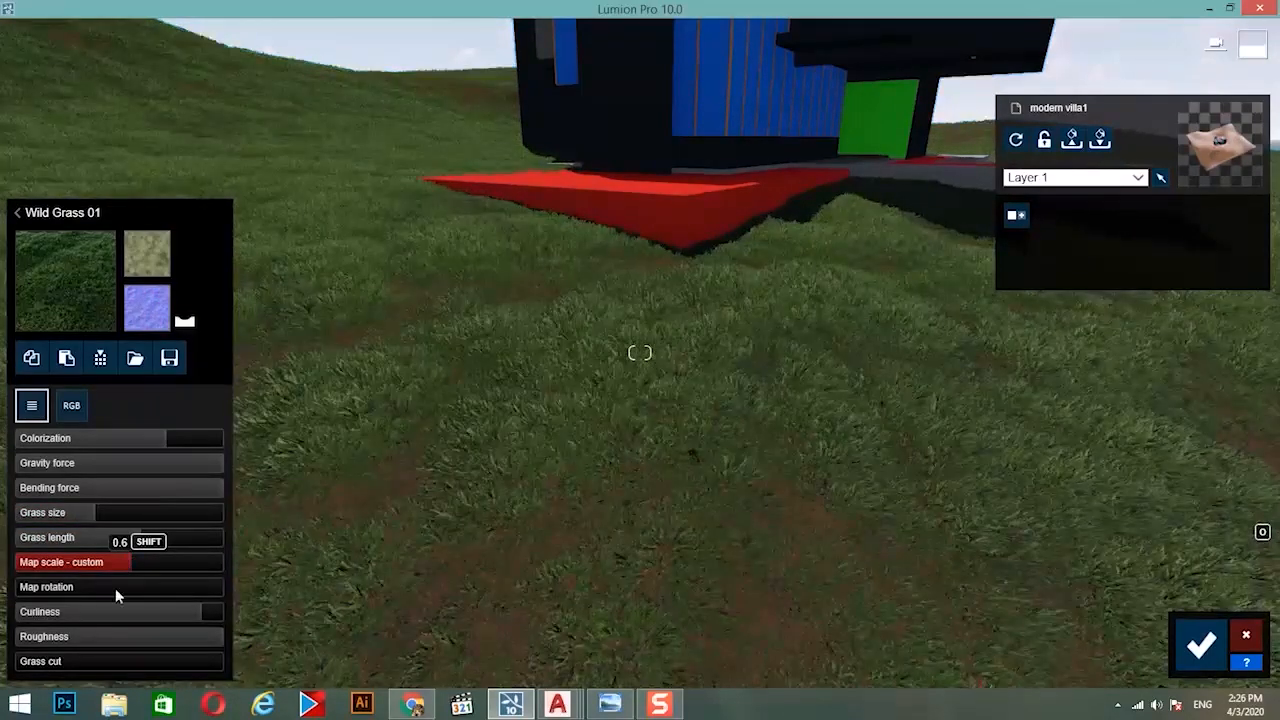
pyautogui.click(40, 615)
pyautogui.click(40, 591)
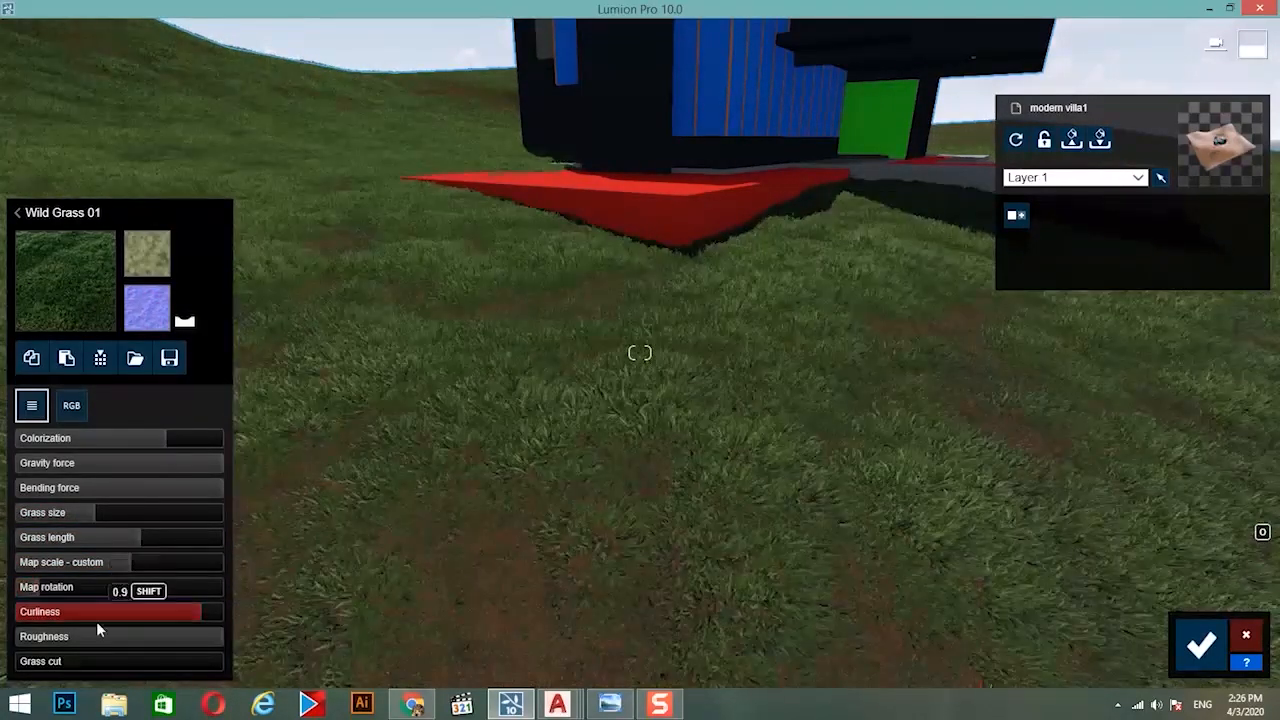
# Reduce the curliness of Wild Grass 01 to nearly zero.
pyautogui.moveTo(179, 610); pyautogui.dragTo(5, 618)
pyautogui.moveTo(119, 617); pyautogui.dragTo(30, 622)
# Try different roughness and grass cut amounts on Wild Grass 01, viewing the blades up close.
pyautogui.press('w')
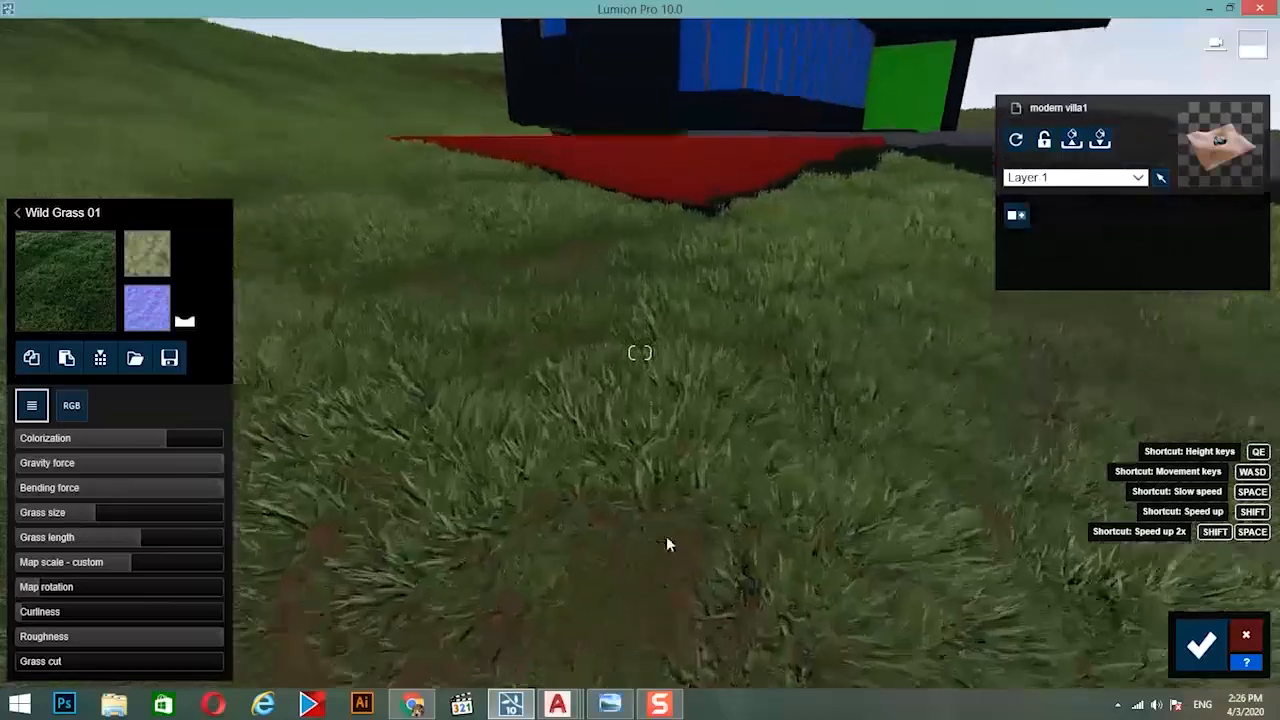
pyautogui.moveTo(667, 534); pyautogui.dragTo(580, 598, button='right')
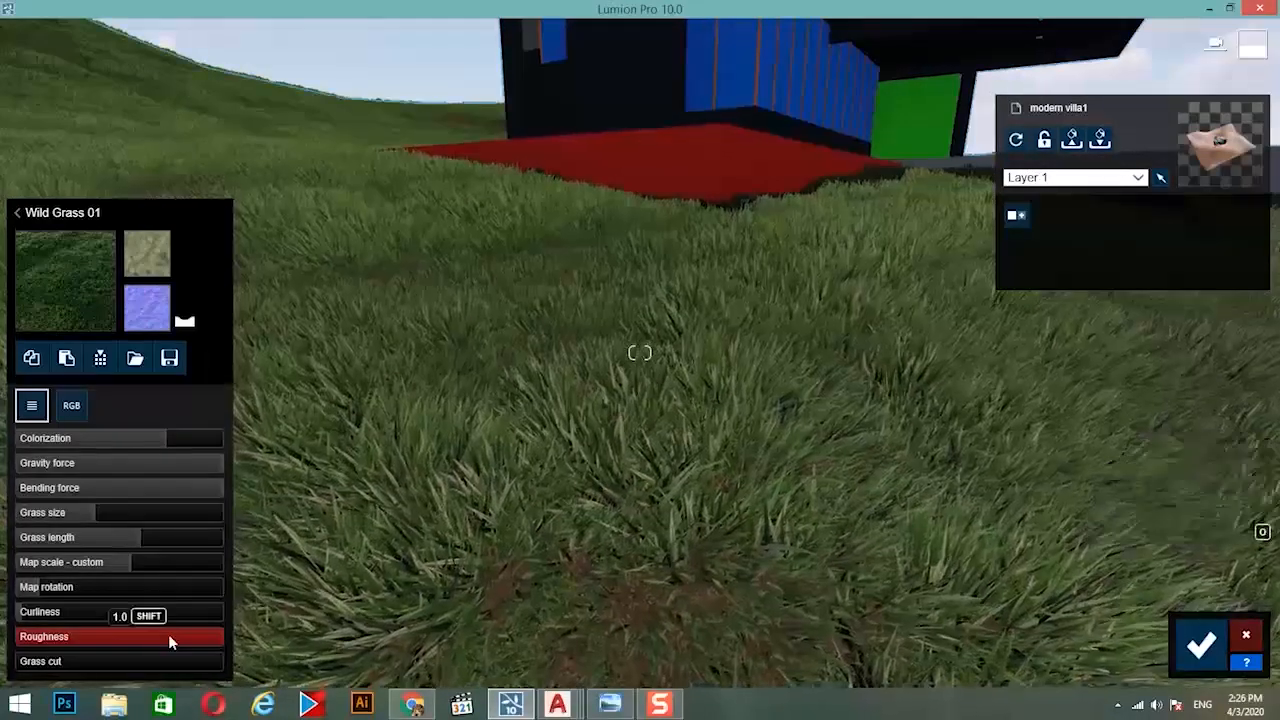
pyautogui.moveTo(168, 635)
pyautogui.mouseDown()
pyautogui.moveTo(18, 637)
pyautogui.moveTo(273, 644)
pyautogui.moveTo(196, 672)
pyautogui.mouseUp()
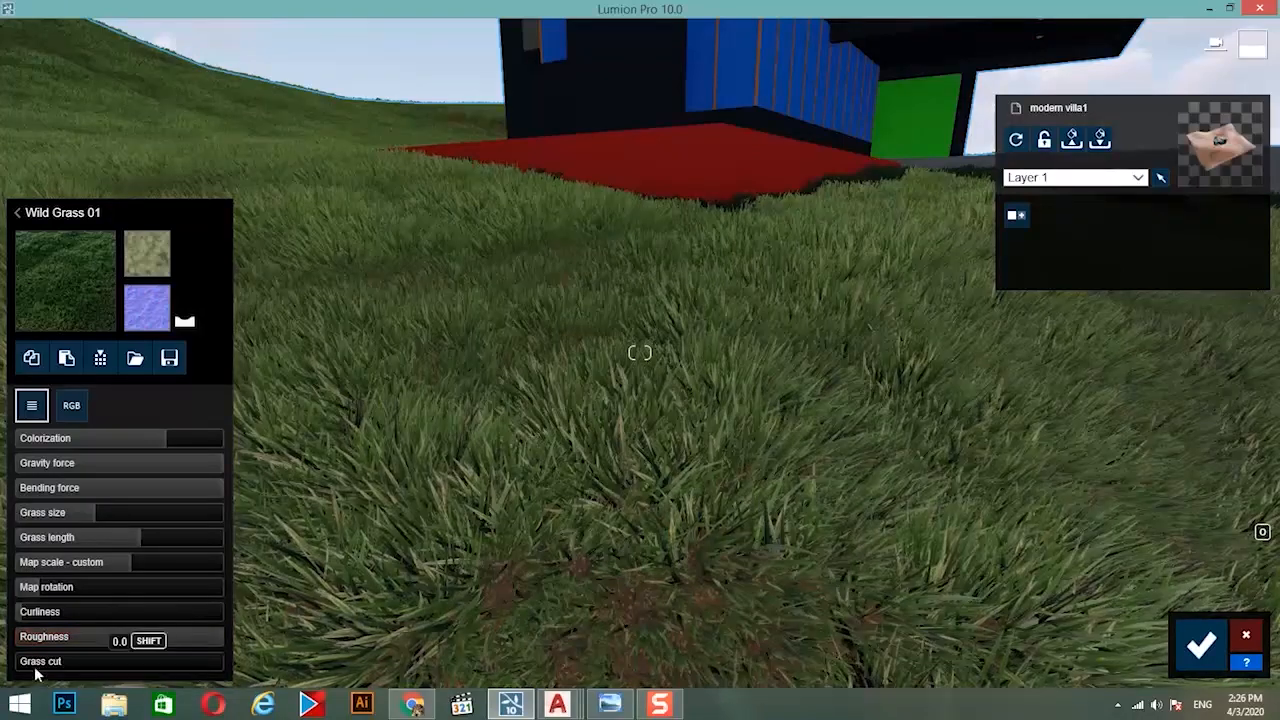
pyautogui.moveTo(36, 665)
pyautogui.mouseDown()
pyautogui.moveTo(197, 670)
pyautogui.moveTo(20, 668)
pyautogui.mouseUp()
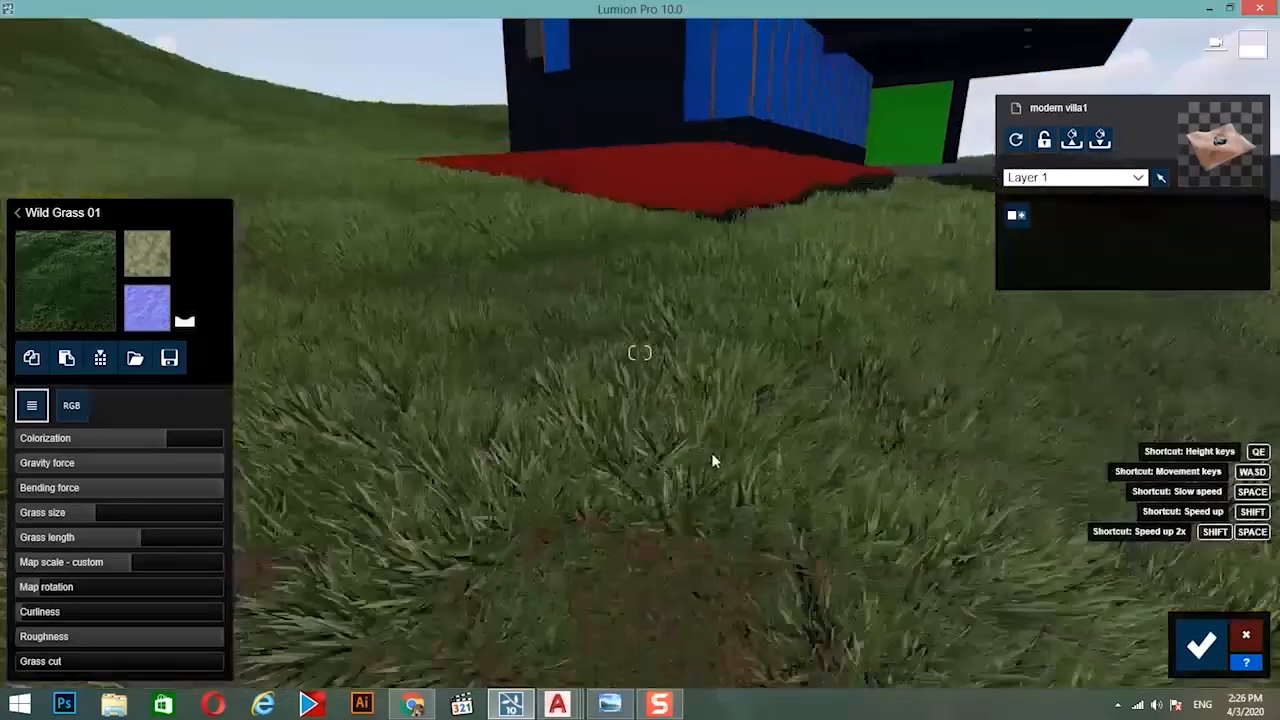
# Review the adjusted grass around the villa and save the material changes.
pyautogui.press('s')
pyautogui.moveTo(581, 417); pyautogui.dragTo(460, 352, button='right')
pyautogui.press('s')
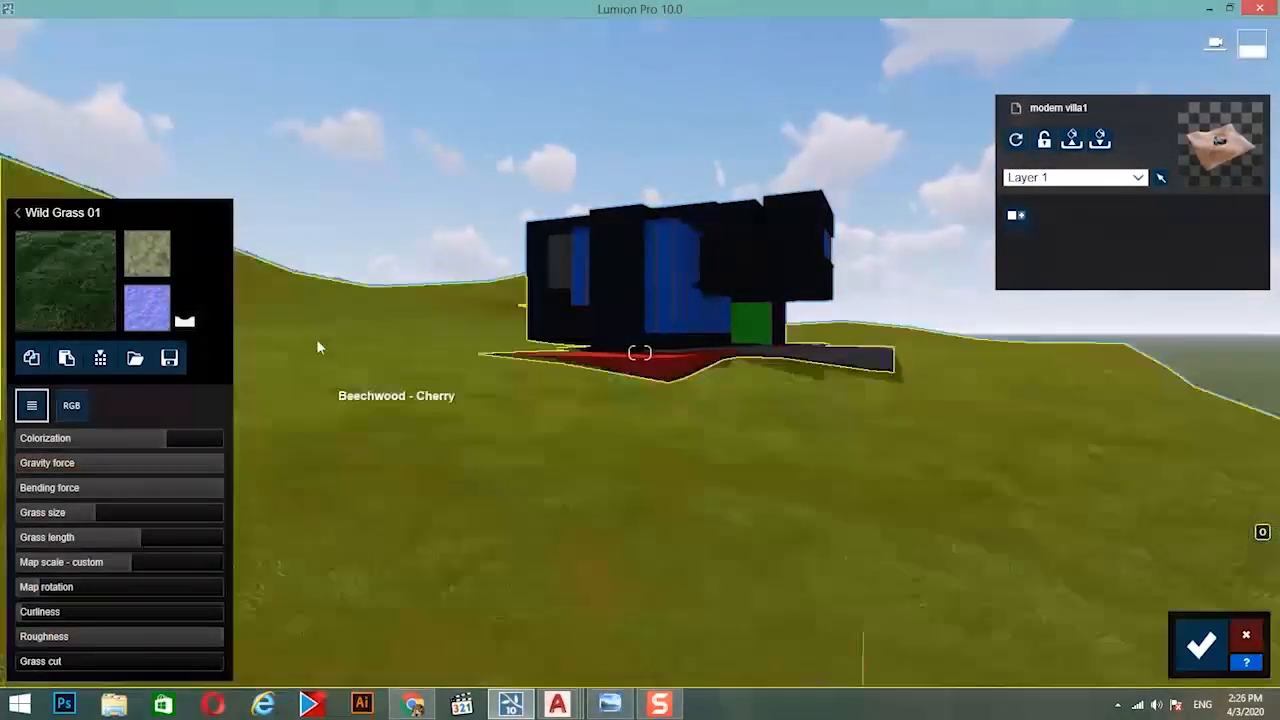
pyautogui.press('w')
pyautogui.moveTo(851, 337); pyautogui.dragTo(875, 393, button='right')
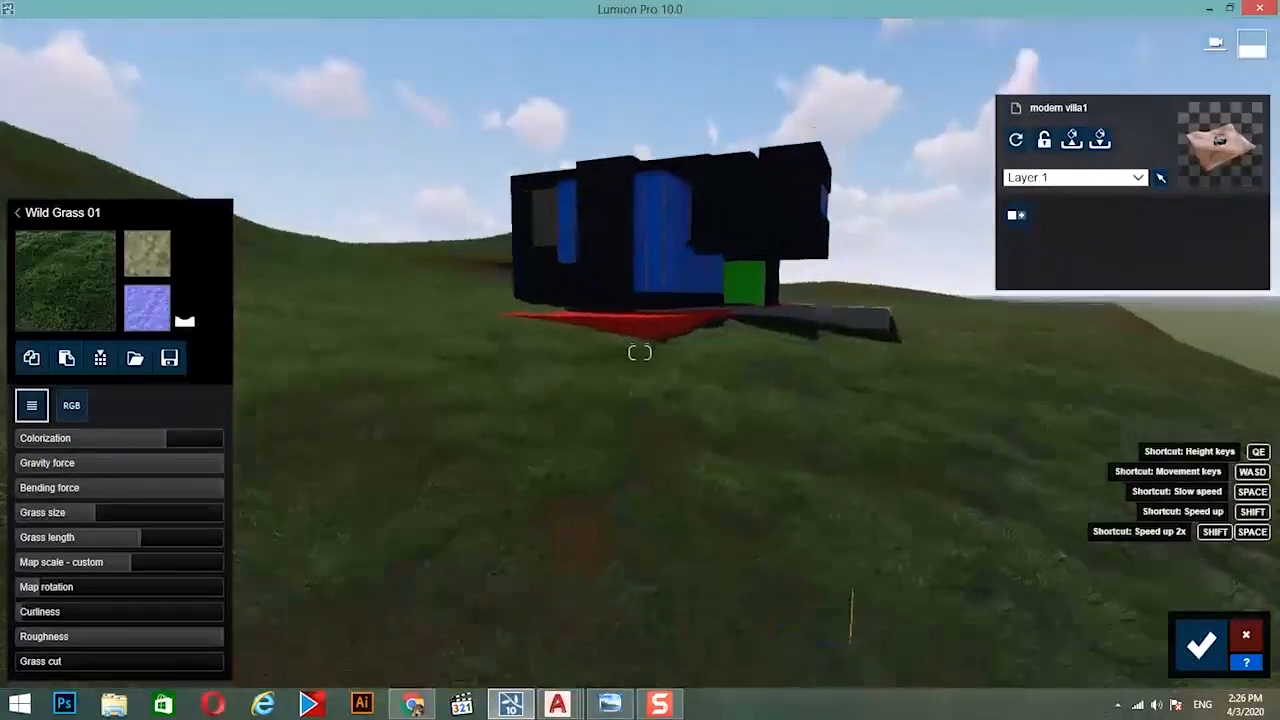
pyautogui.press('w')
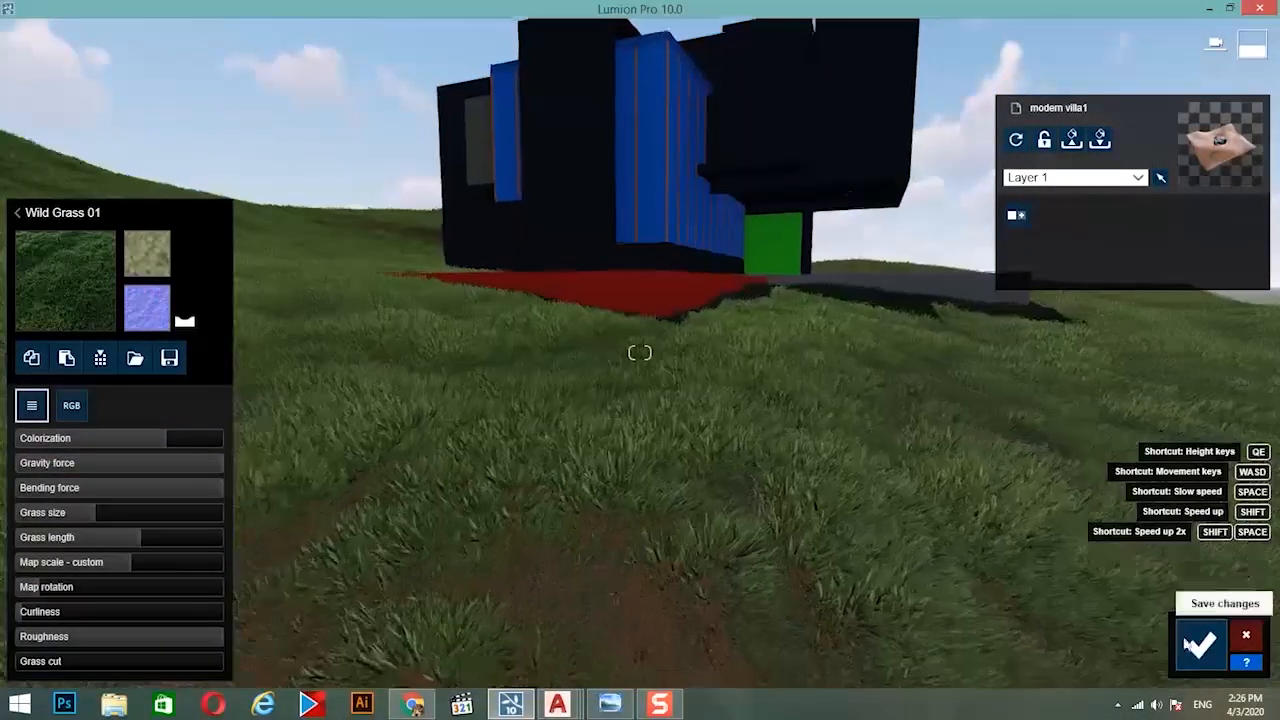
pyautogui.click(1200, 643)
# Apply the outdoor glass material Glass Panels Volume 001 to the villa's blue window panels.
pyautogui.moveTo(658, 408); pyautogui.dragTo(608, 417, button='right')
pyautogui.press('w')
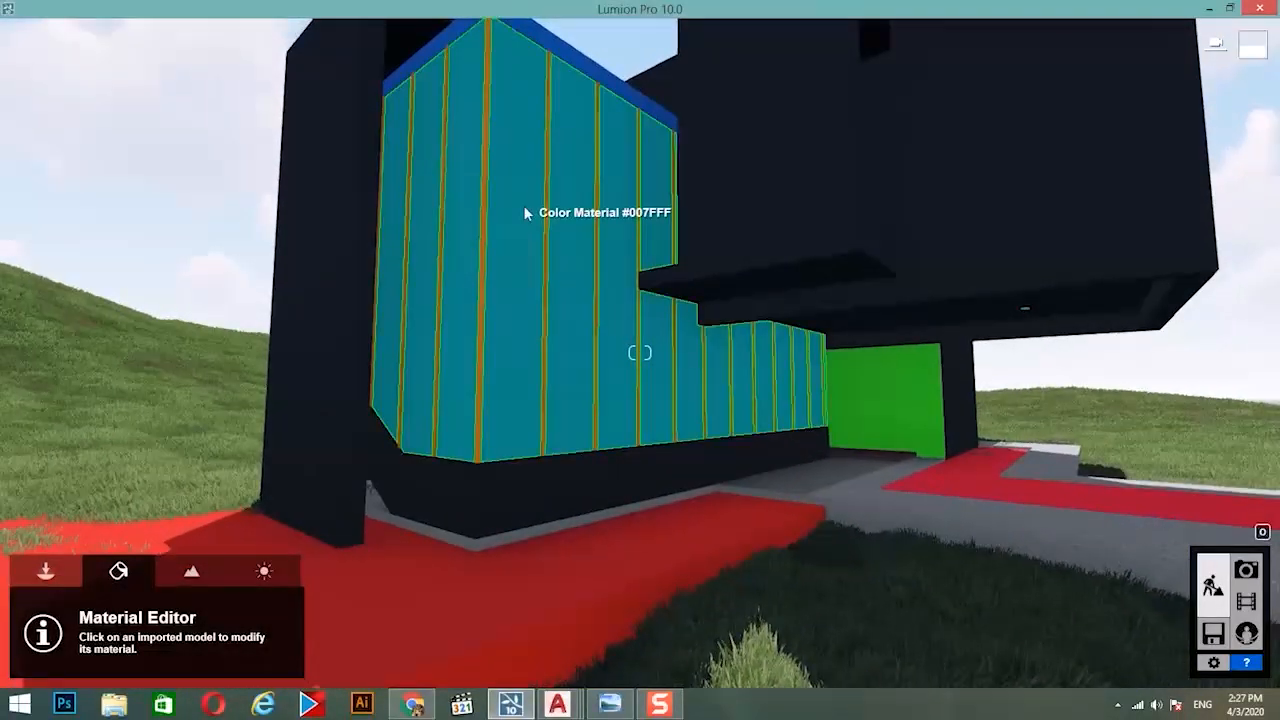
pyautogui.click(525, 213)
pyautogui.click(155, 150)
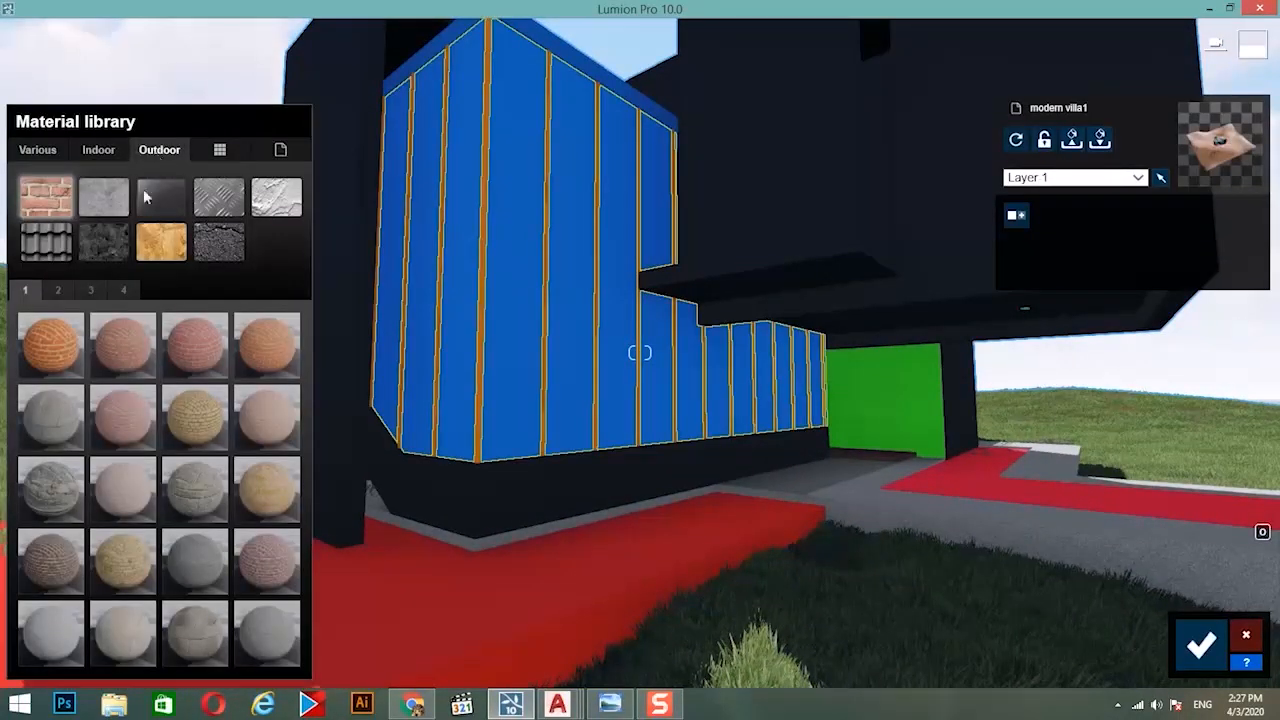
pyautogui.click(163, 197)
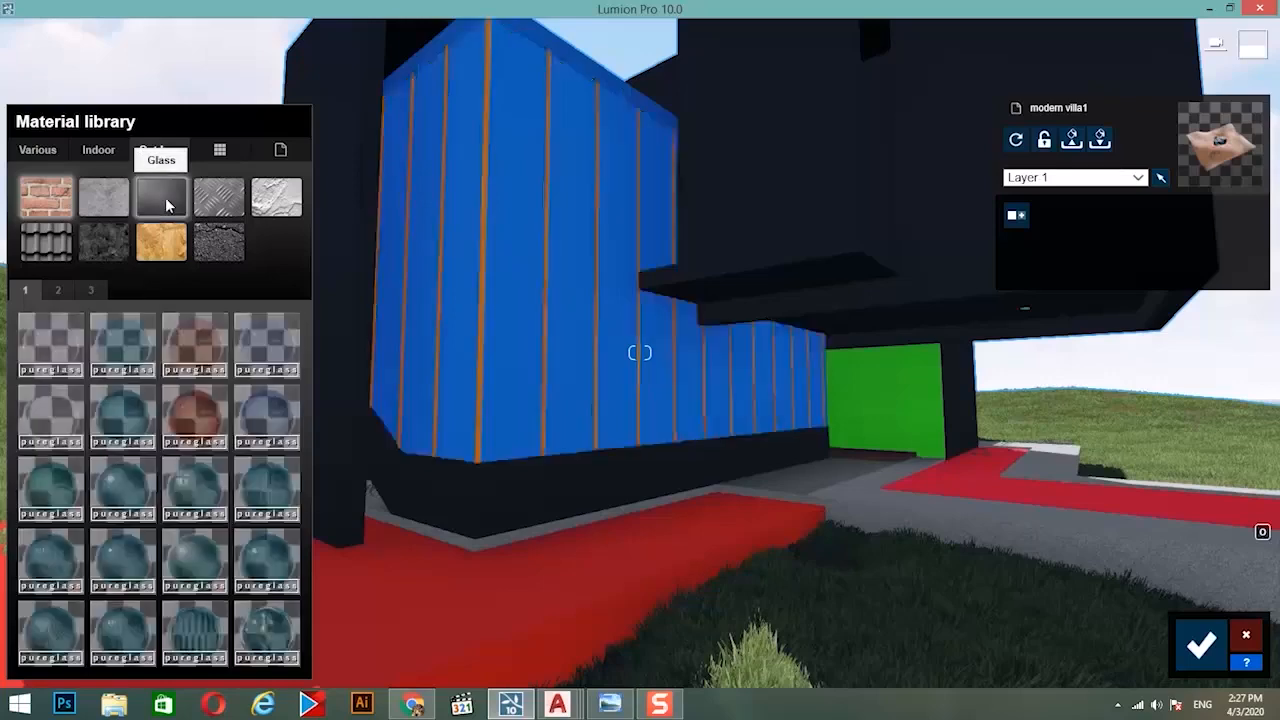
pyautogui.click(51, 414)
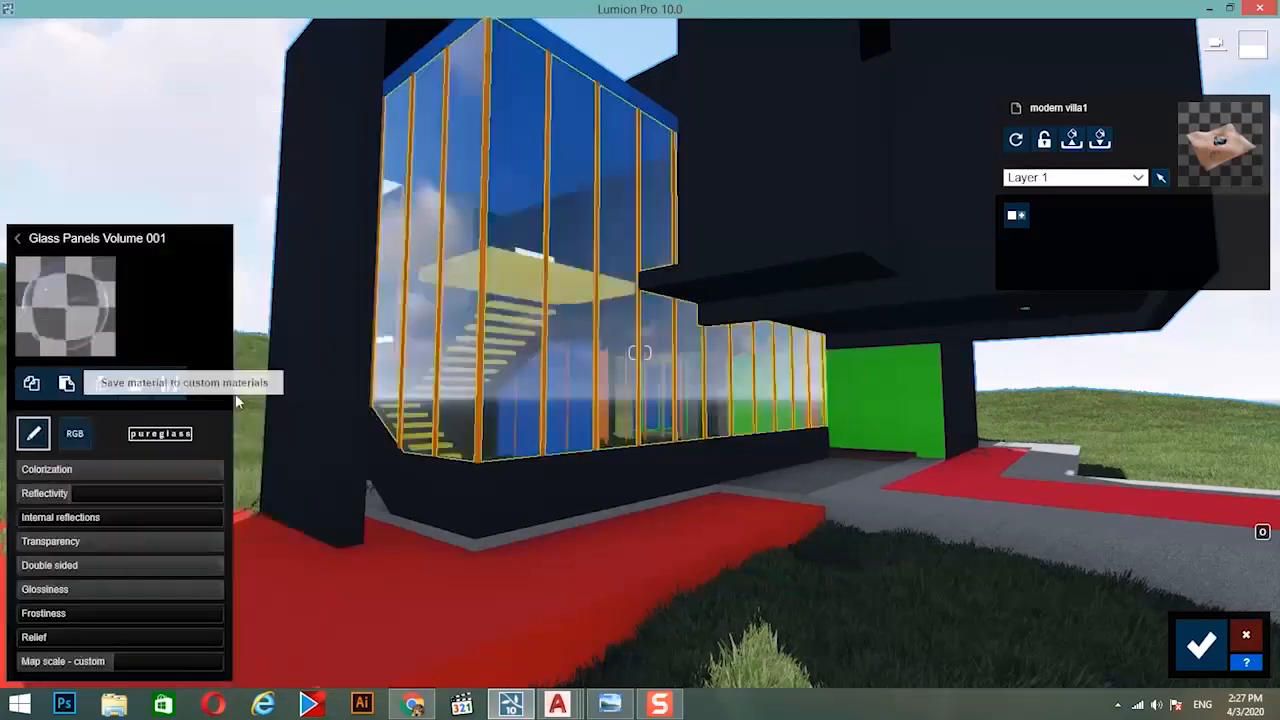
# Change the villa's window panels to the outdoor glass material Glass Panels 004 and check the glazed facade.
pyautogui.click(80, 321)
pyautogui.click(282, 350)
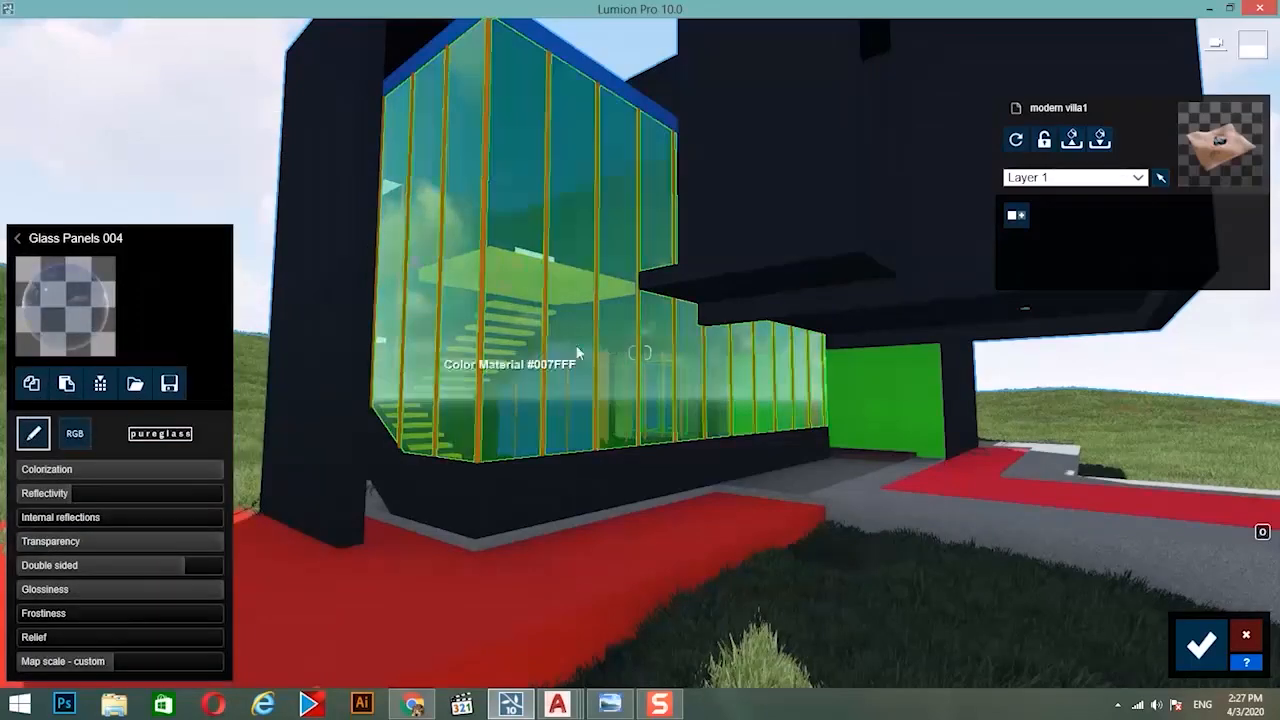
pyautogui.press('s')
pyautogui.press('d')
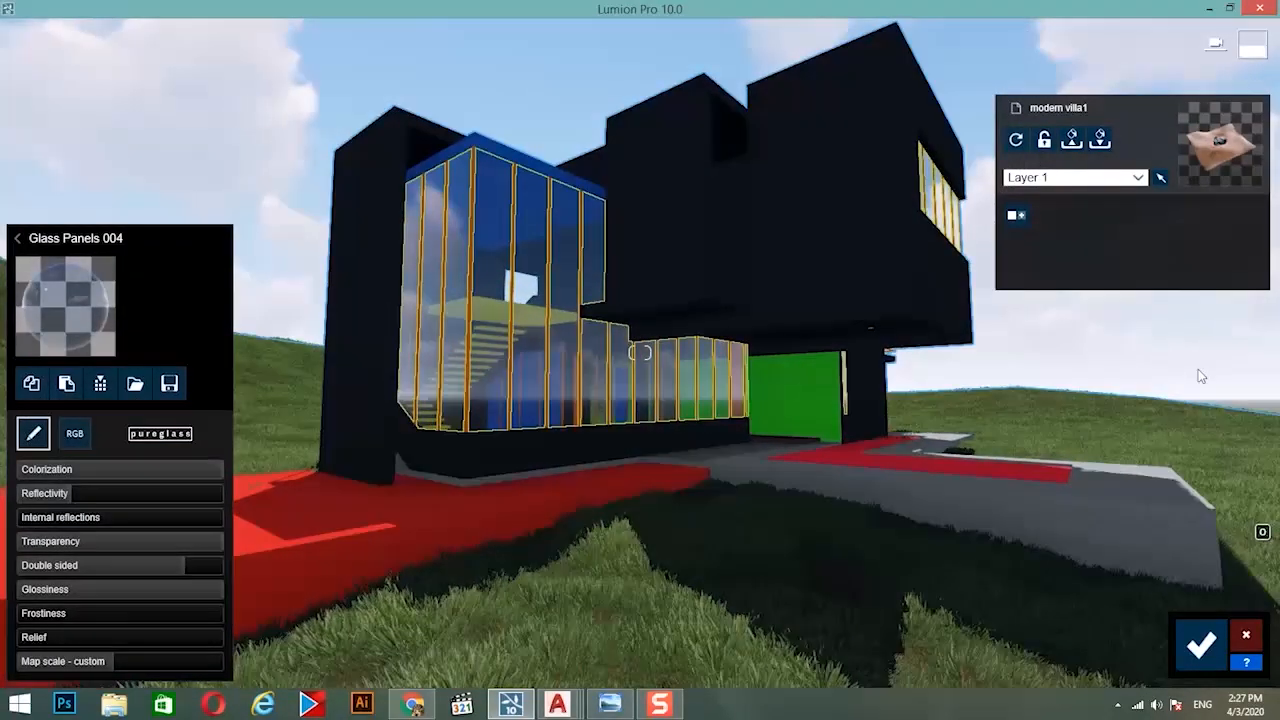
# Apply the outdoor concrete material Polii Concrete 021 VAR1 2K to the villa's black walls.
pyautogui.press('d')
pyautogui.press('d')
pyautogui.moveTo(1135, 368); pyautogui.dragTo(897, 412, button='right')
pyautogui.press('w')
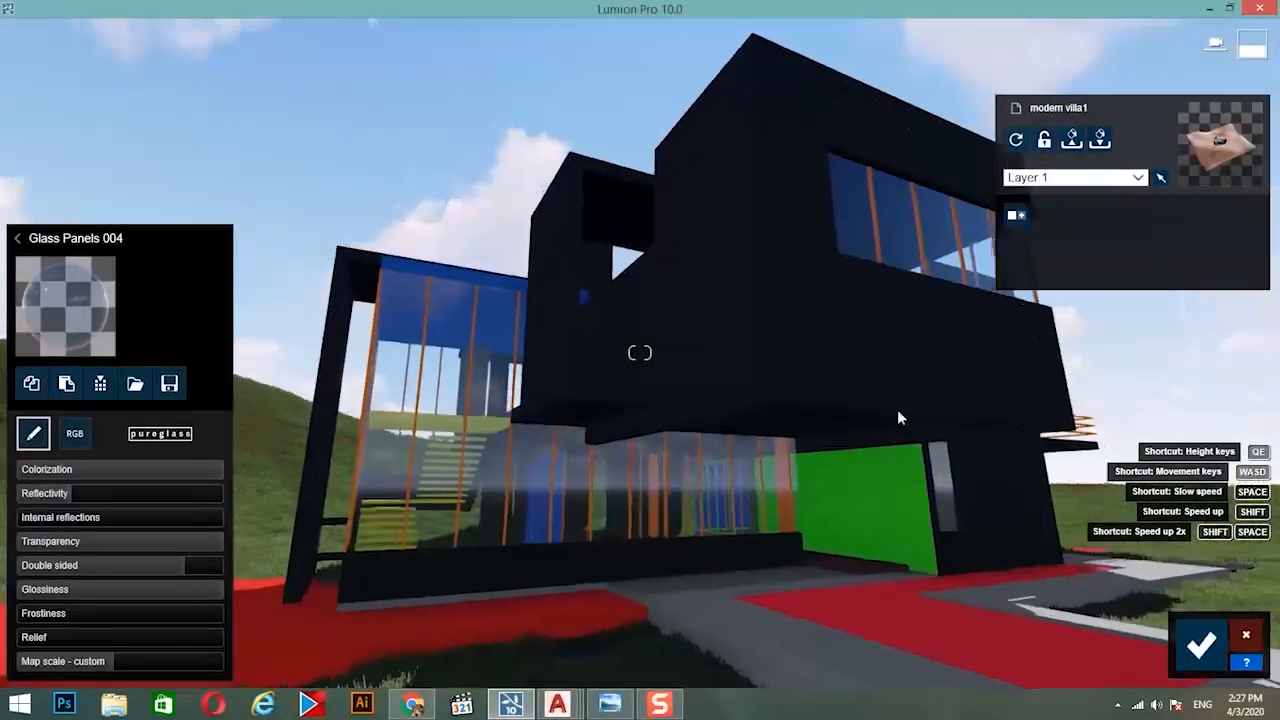
pyautogui.click(752, 206)
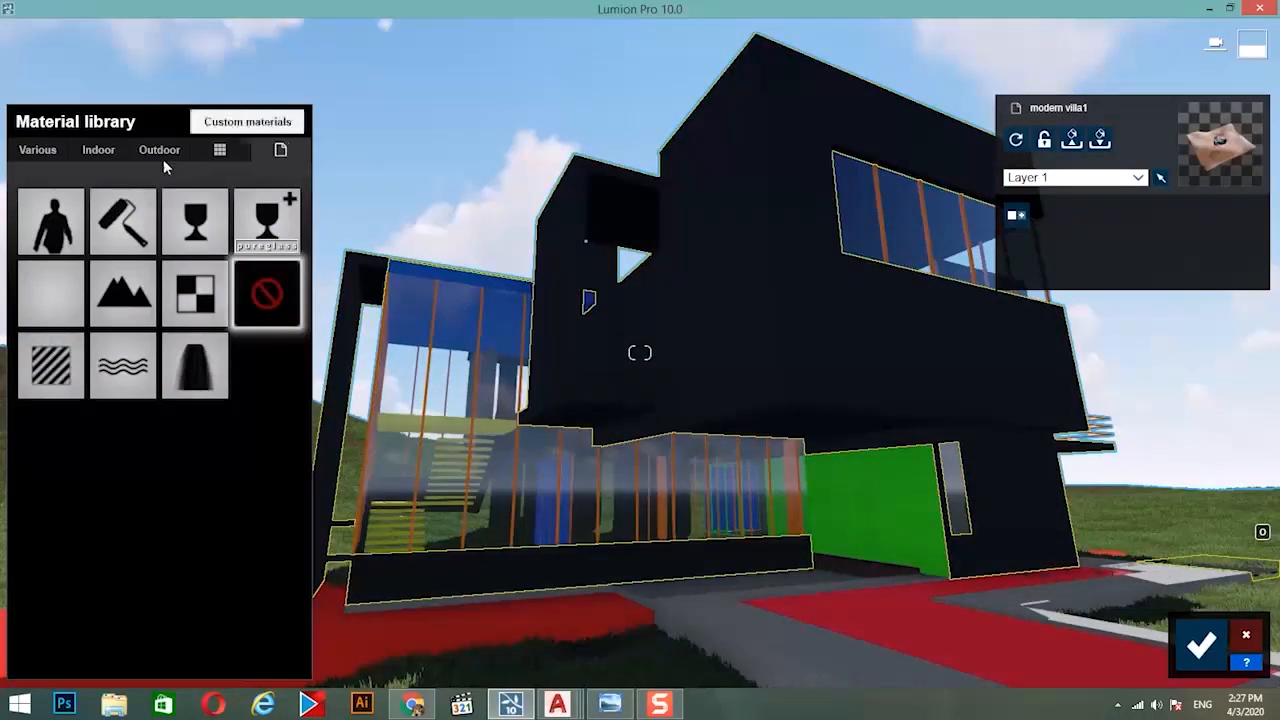
pyautogui.click(158, 152)
pyautogui.click(104, 205)
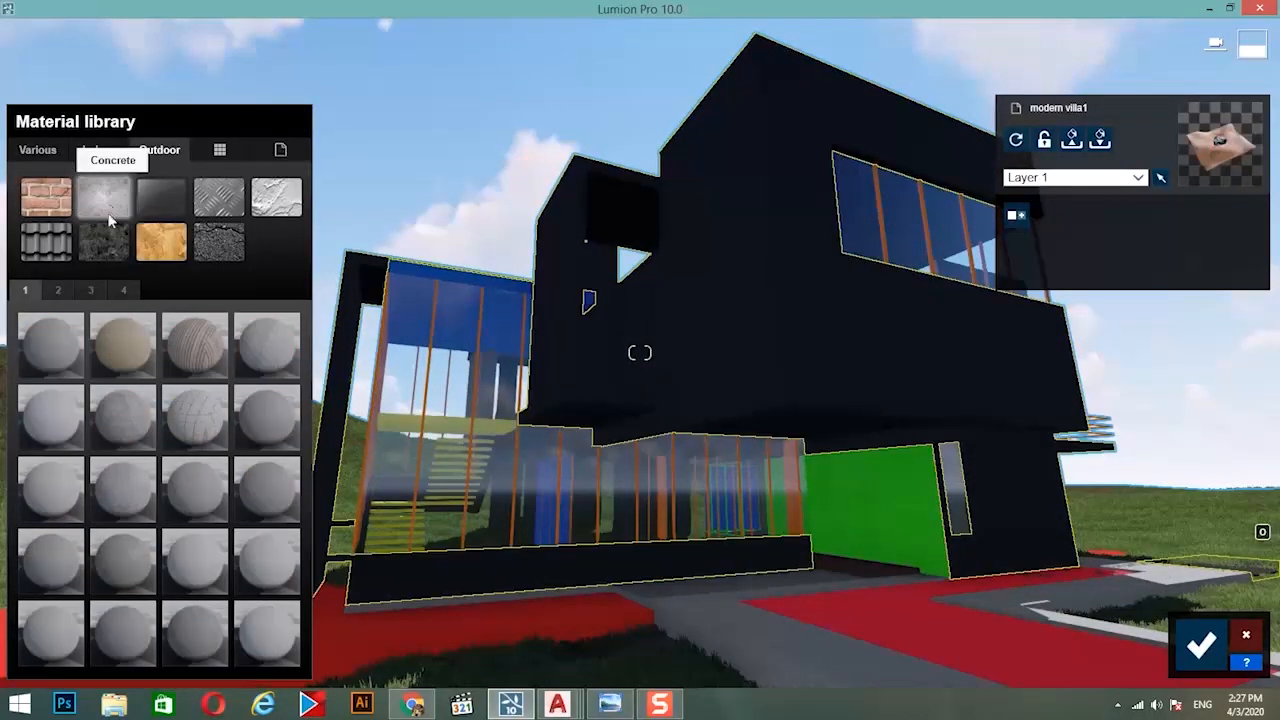
pyautogui.click(90, 289)
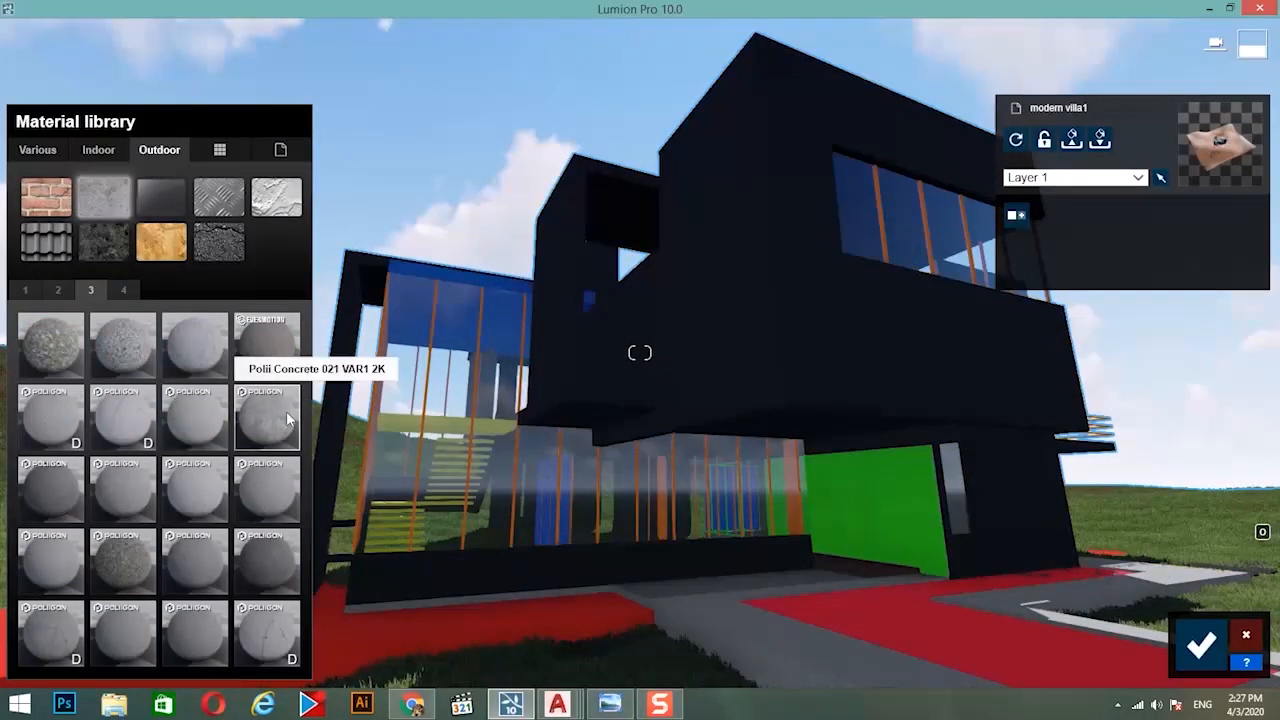
pyautogui.click(286, 411)
# Examine the concrete texture up close on the walls around the entrance and the narrow window.
pyautogui.moveTo(549, 442); pyautogui.dragTo(756, 476, button='right')
pyautogui.press('w')
pyautogui.press('w')
pyautogui.press('s')
pyautogui.press('w')
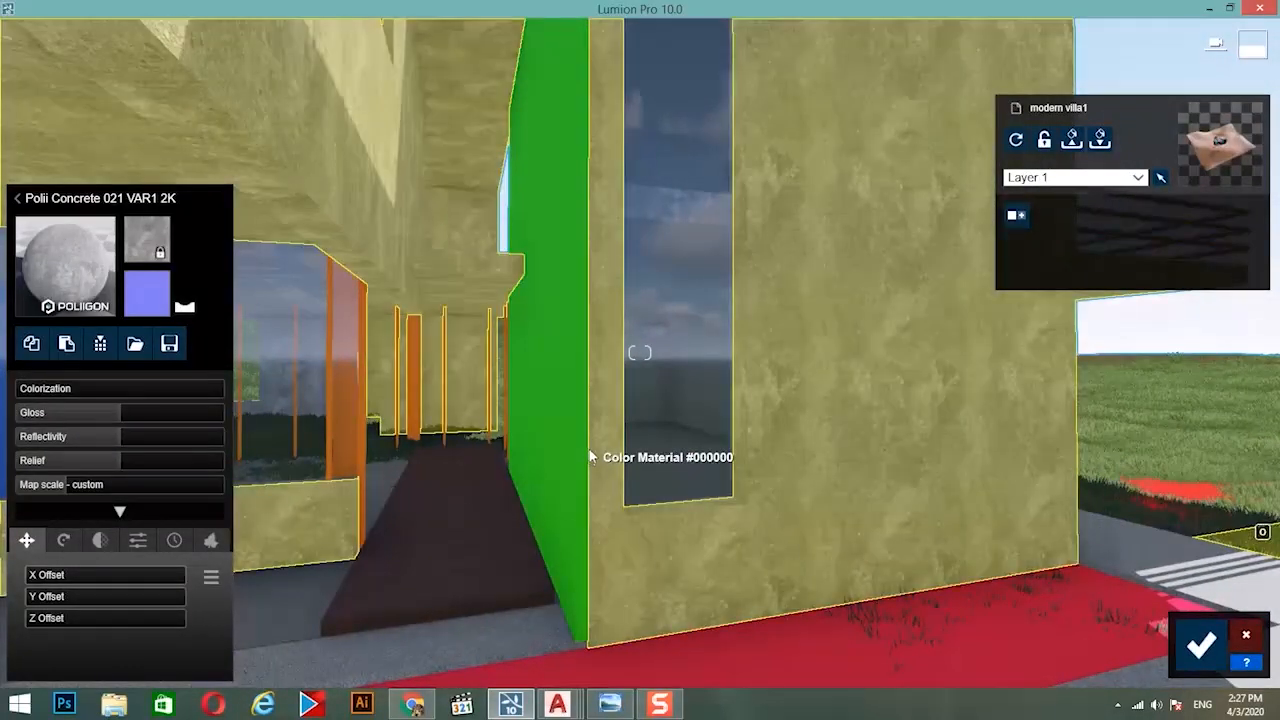
pyautogui.press('a')
pyautogui.moveTo(212, 602); pyautogui.dragTo(249, 604, button='right')
pyautogui.press('w')
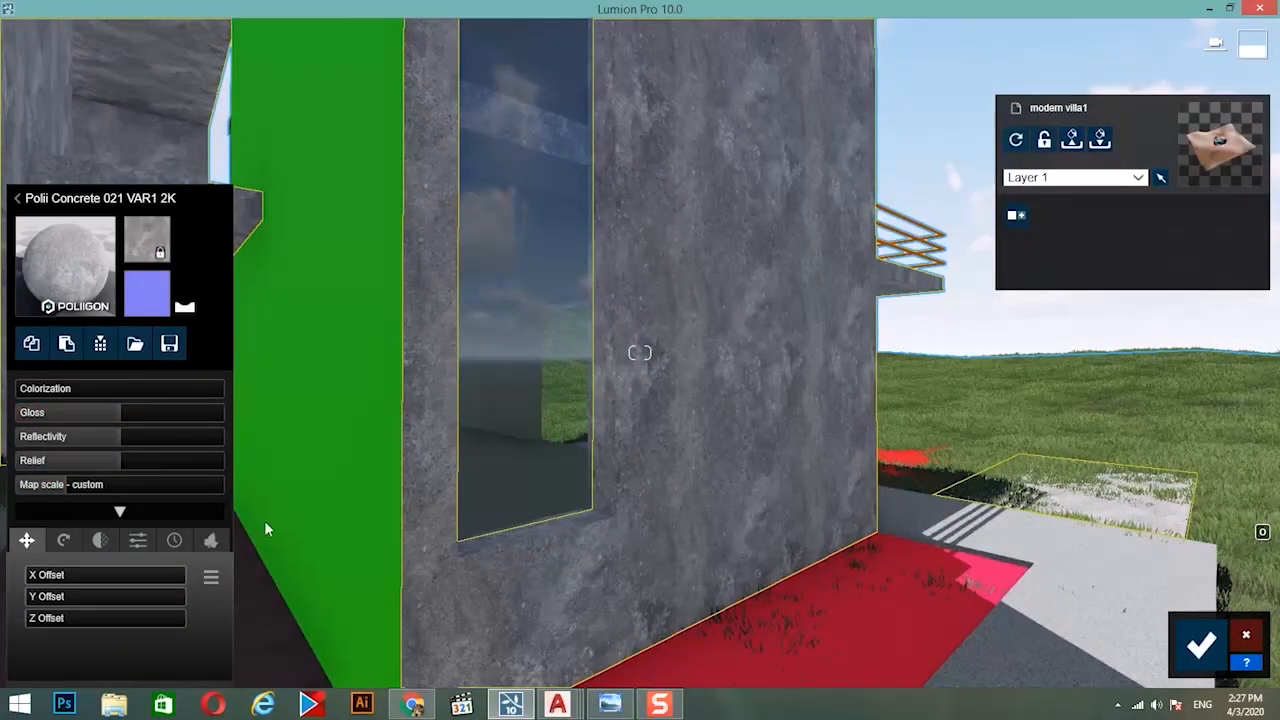
# Try covering the concrete walls with leaves at Spread 1.0, varying the Ground level and ending at -100 m.
pyautogui.click(199, 543)
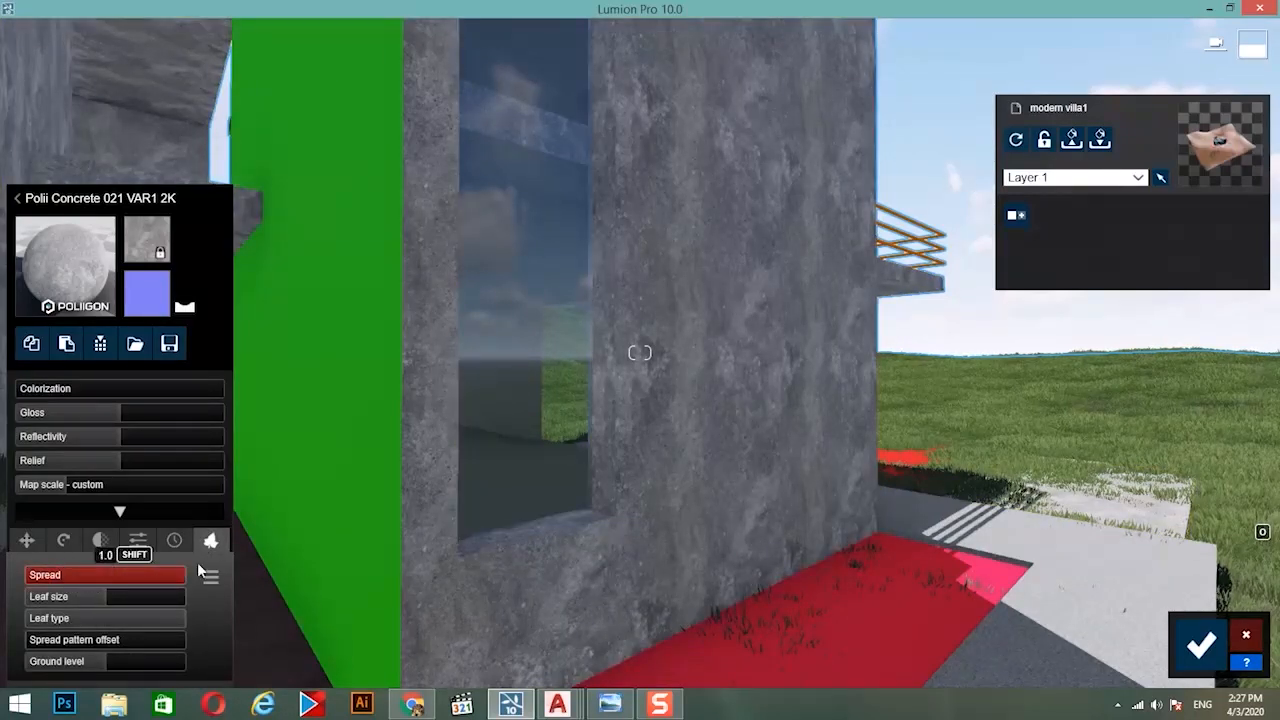
pyautogui.moveTo(149, 658); pyautogui.dragTo(107, 663)
pyautogui.press('s')
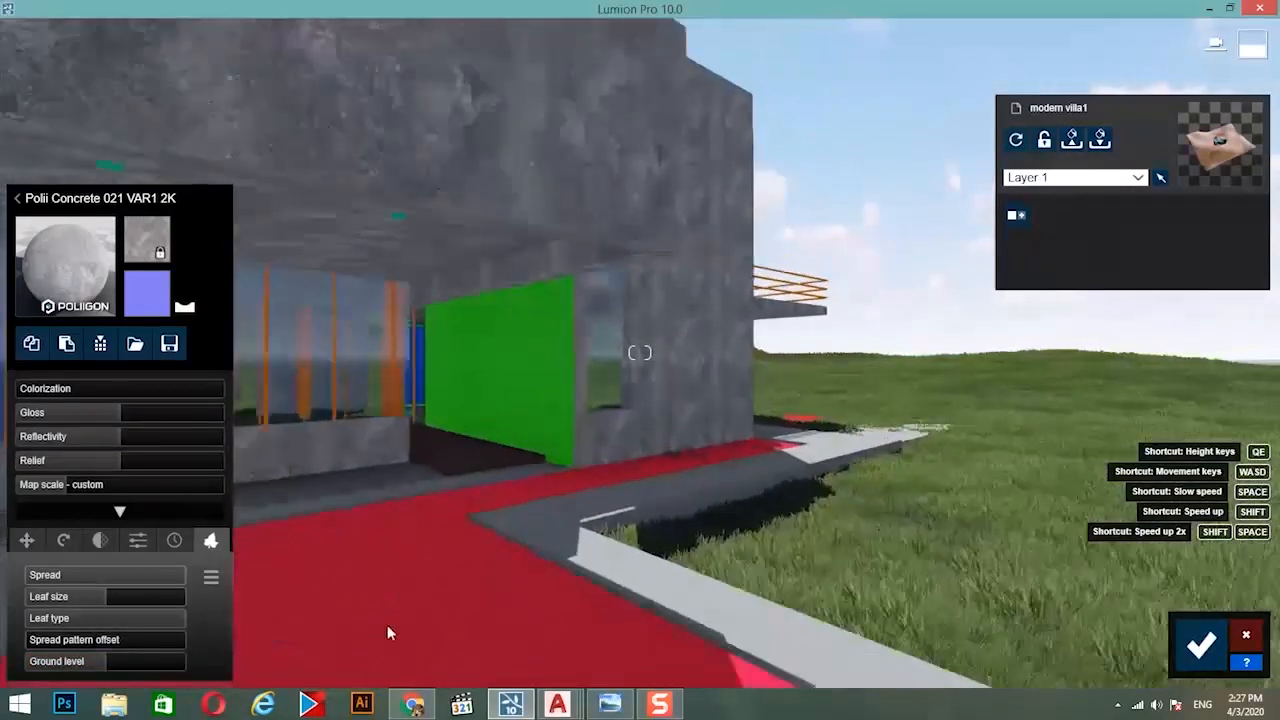
pyautogui.click(117, 658)
pyautogui.press('s')
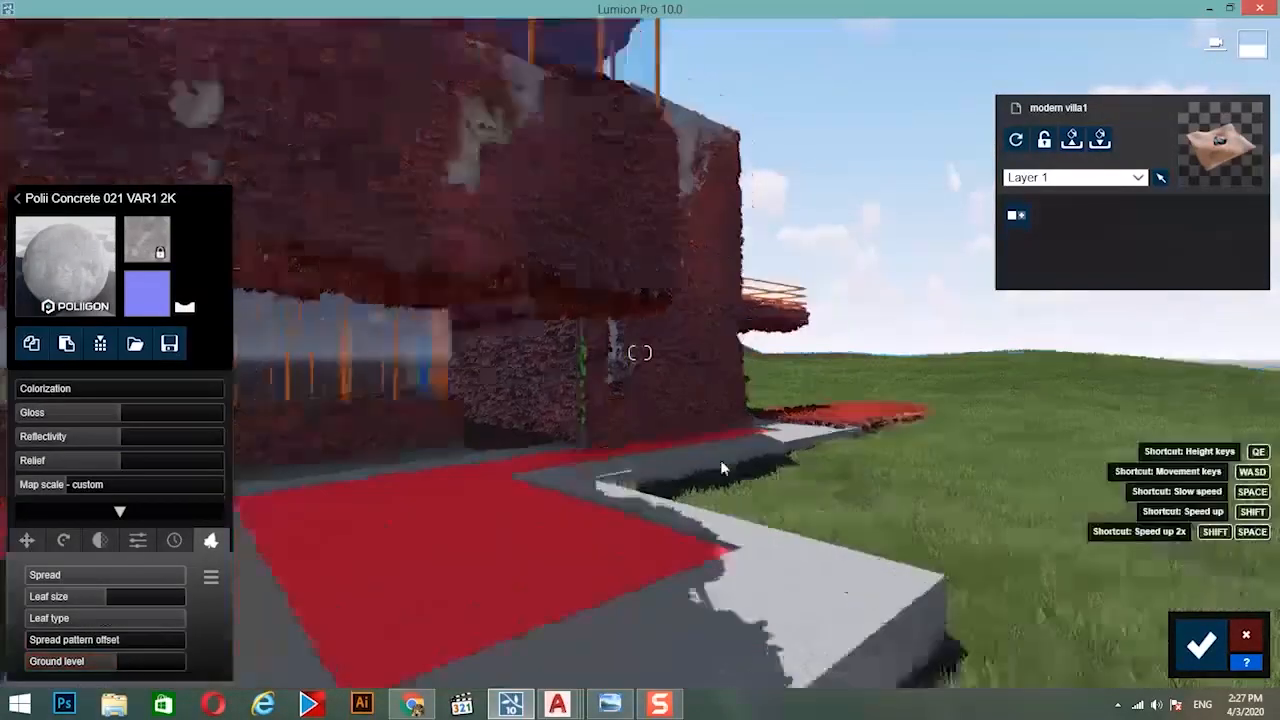
pyautogui.moveTo(112, 661); pyautogui.dragTo(50, 672)
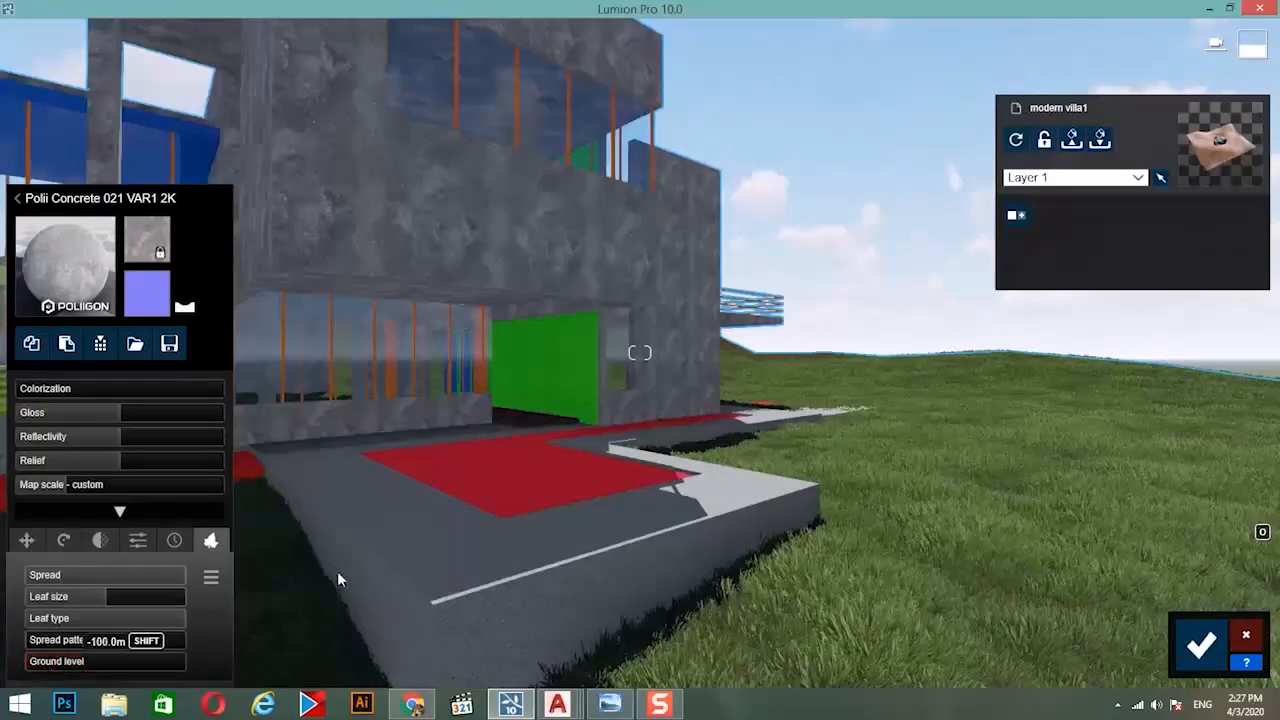
# Apply Polii Concrete 021 VAR1 2K to the green wall beside the entrance.
pyautogui.press('w')
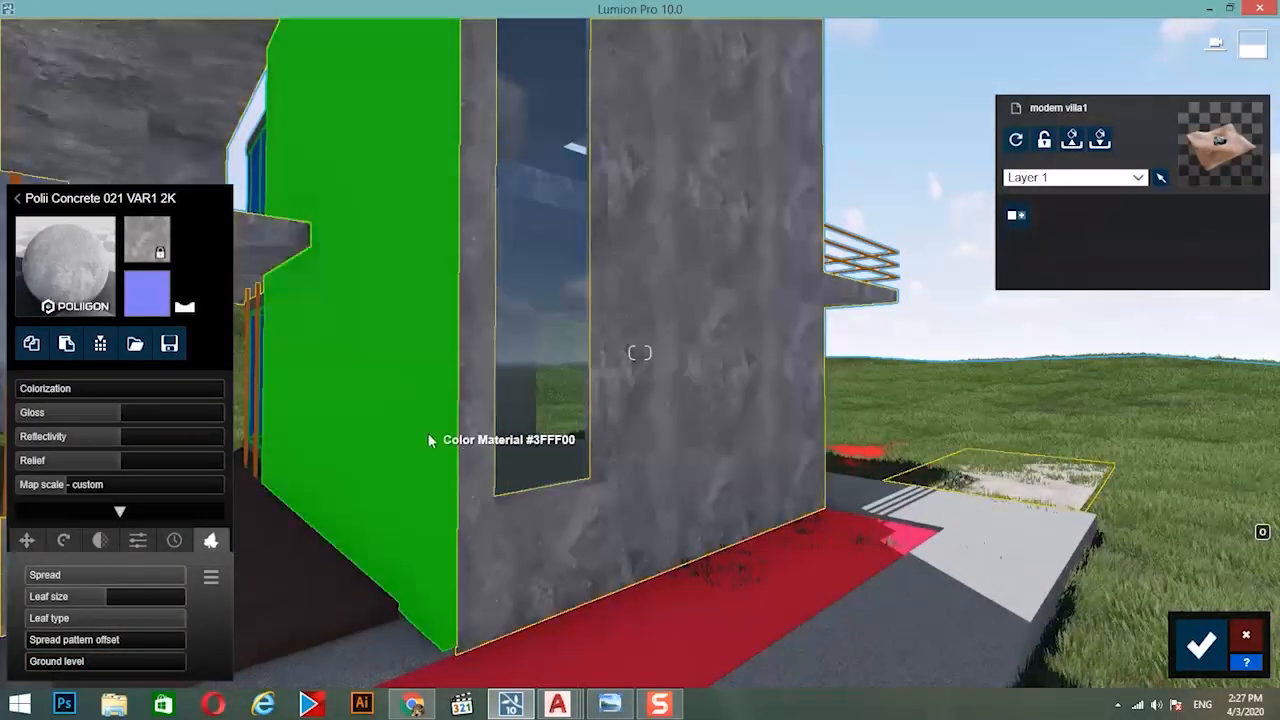
pyautogui.click(429, 440)
pyautogui.click(154, 150)
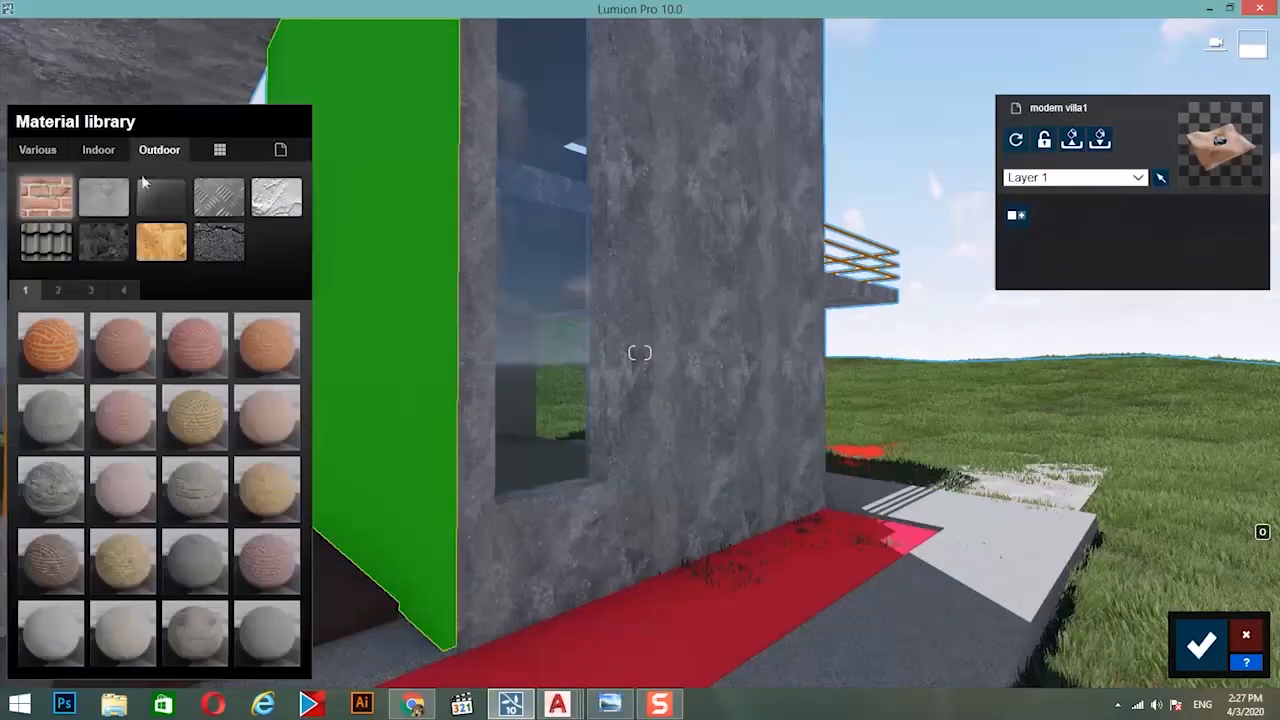
pyautogui.click(103, 196)
pyautogui.click(91, 289)
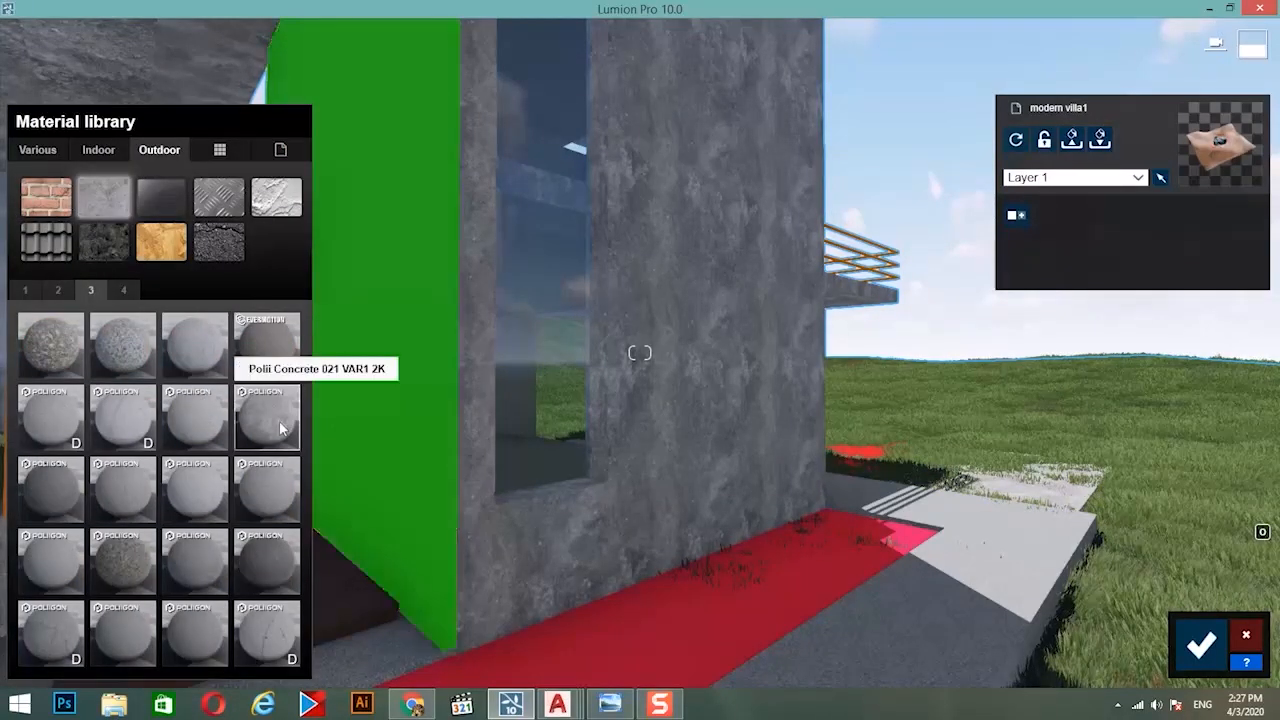
pyautogui.moveTo(511, 417); pyautogui.dragTo(299, 474, button='middle')
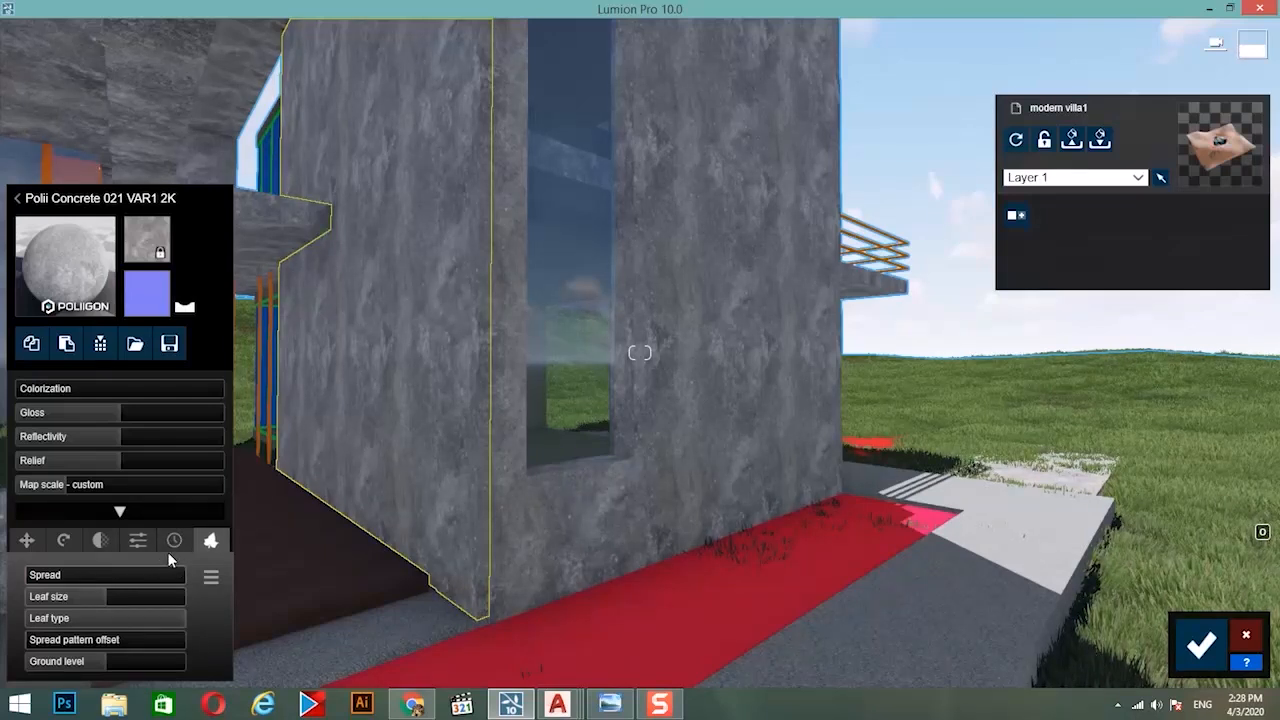
# Grow climbing leaves on the wall beside the entrance with full Spread and a raised Ground level.
pyautogui.click(45, 576)
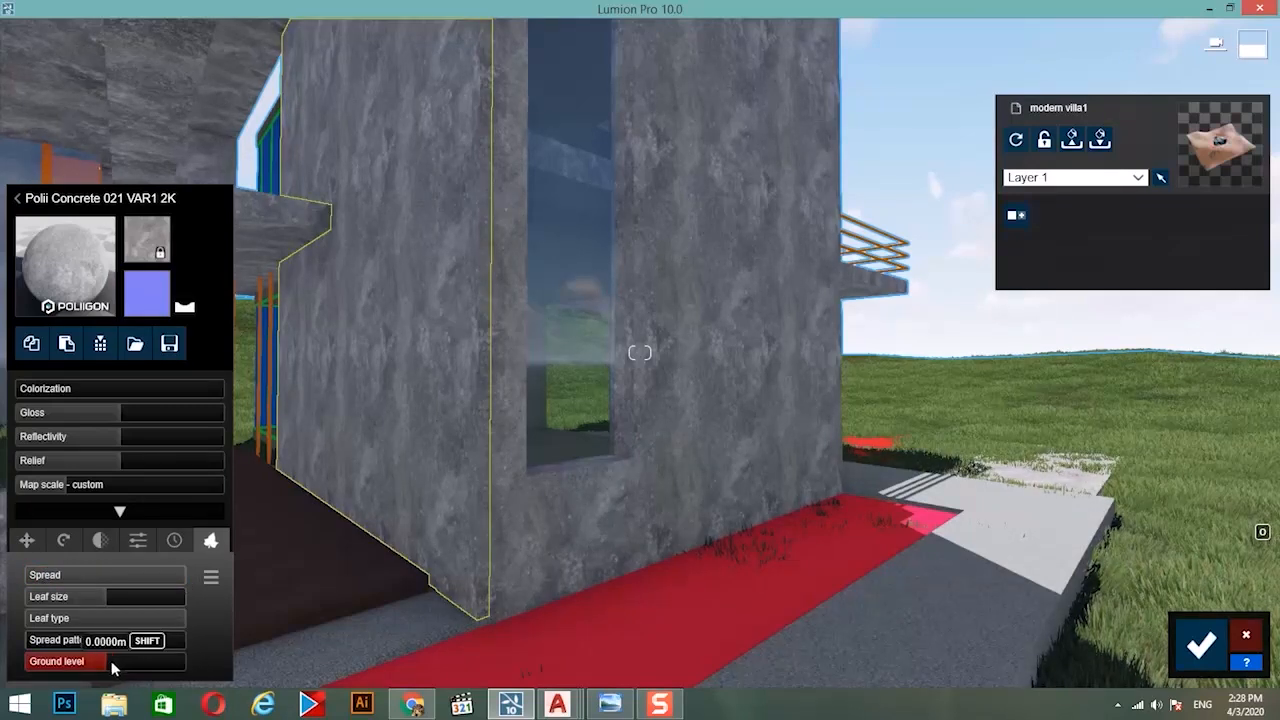
pyautogui.moveTo(113, 668); pyautogui.dragTo(147, 670)
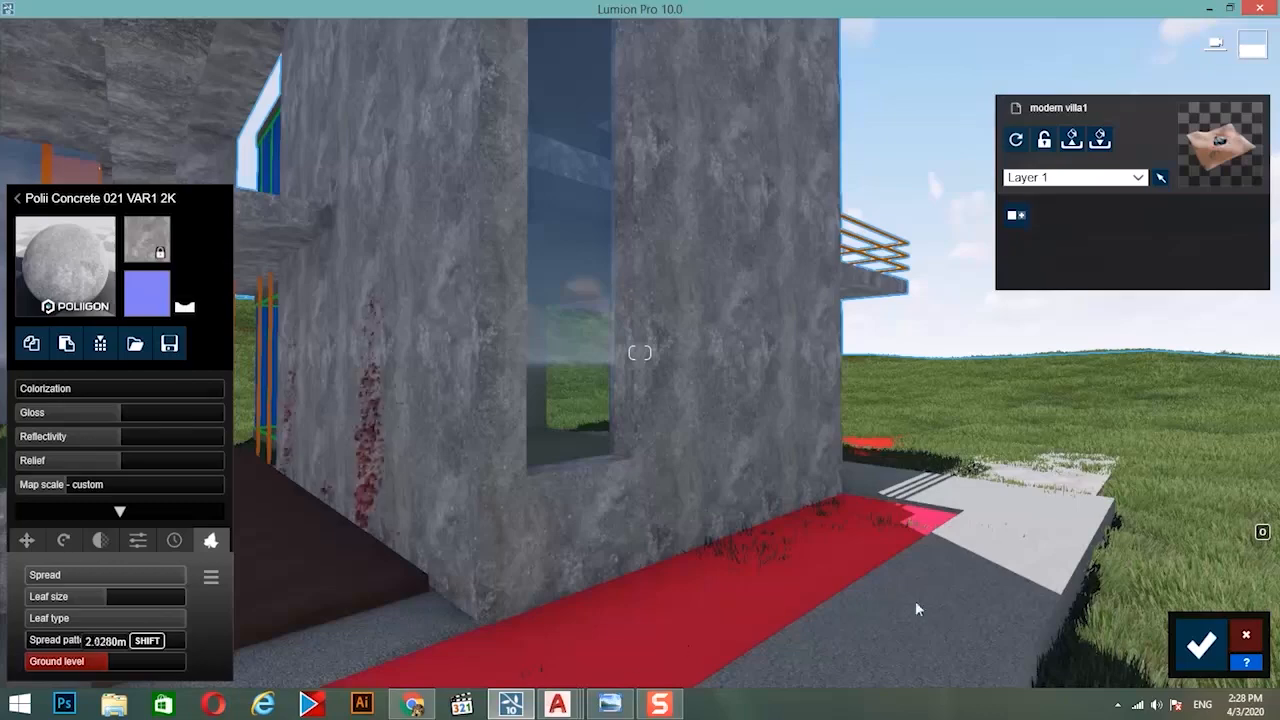
pyautogui.keyDown('shift'); pyautogui.moveTo(408, 661); pyautogui.dragTo(477, 660); pyautogui.keyUp('shift')
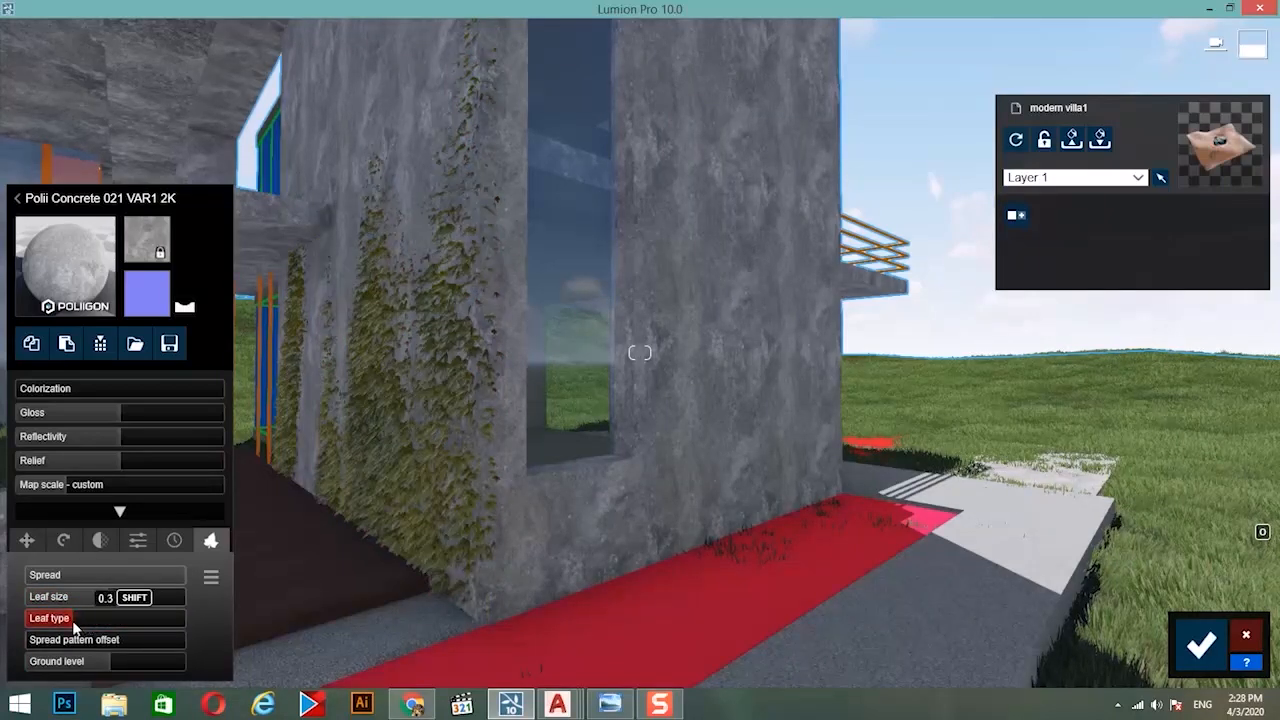
# Refine the climbing plant with a green leaf type, Leaf size 0.5 and a higher Ground level.
pyautogui.moveTo(73, 625); pyautogui.dragTo(86, 628)
pyautogui.click(61, 639)
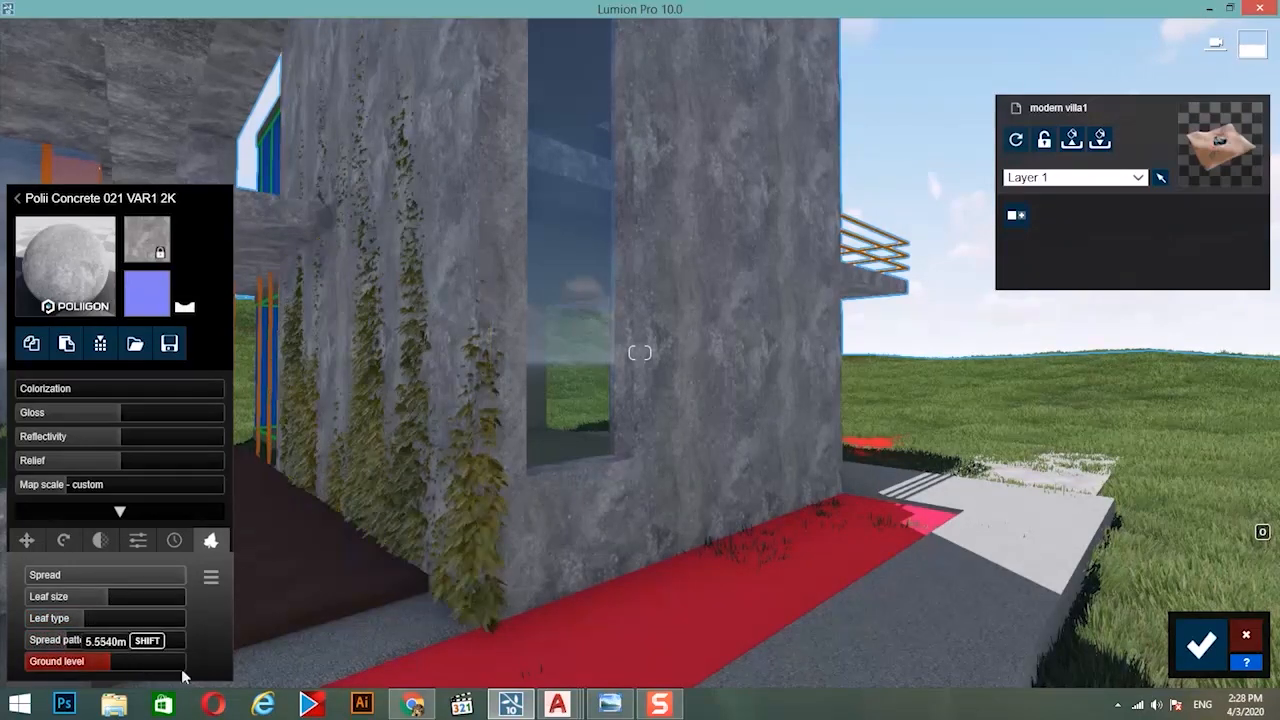
pyautogui.keyDown('shift'); pyautogui.moveTo(792, 658); pyautogui.dragTo(838, 648); pyautogui.keyUp('shift')
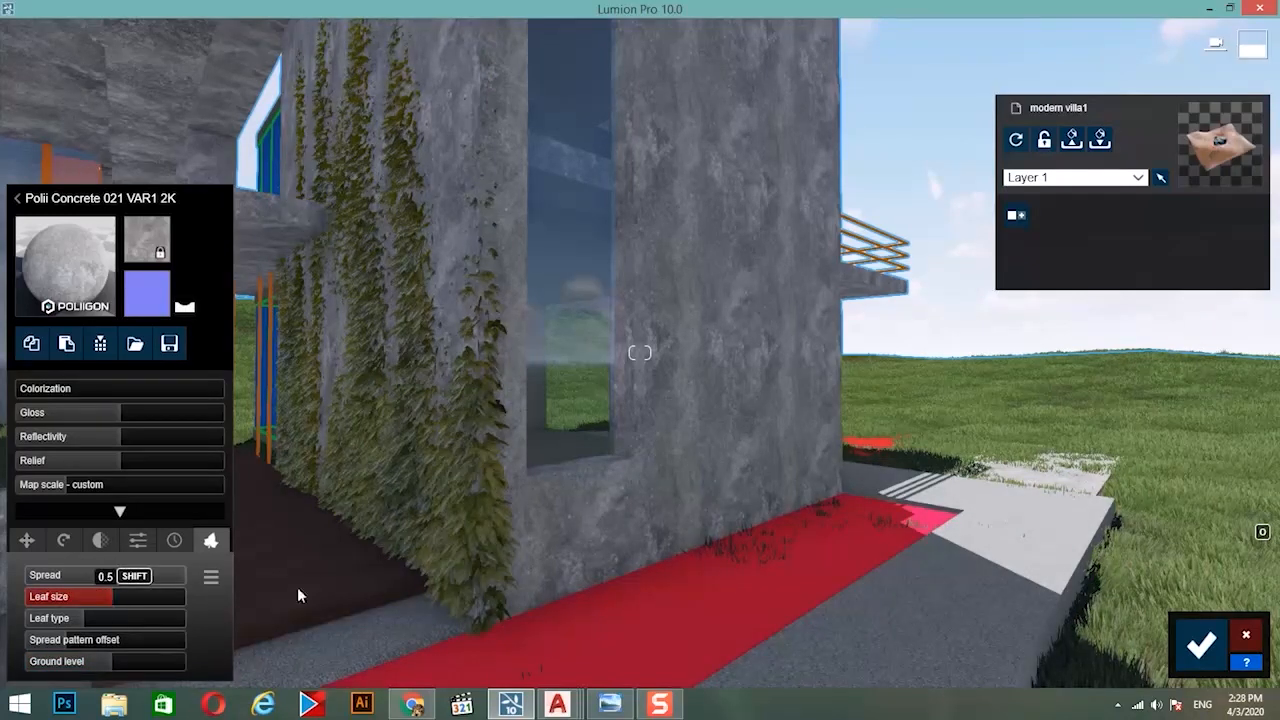
# Apply the outdoor wood material Polii Wood Flooring 06 3k to the gray terrace around the pool and review the deck.
pyautogui.press('s')
pyautogui.moveTo(726, 534); pyautogui.dragTo(744, 589, button='right')
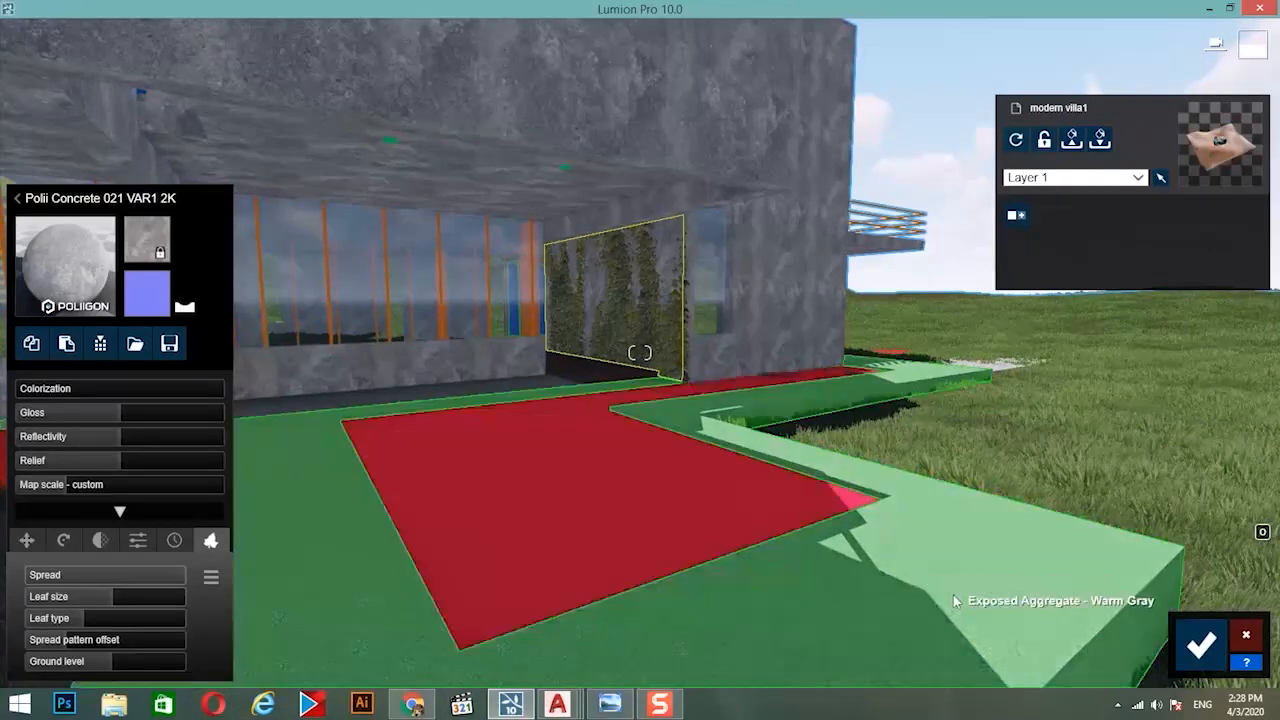
pyautogui.click(953, 595)
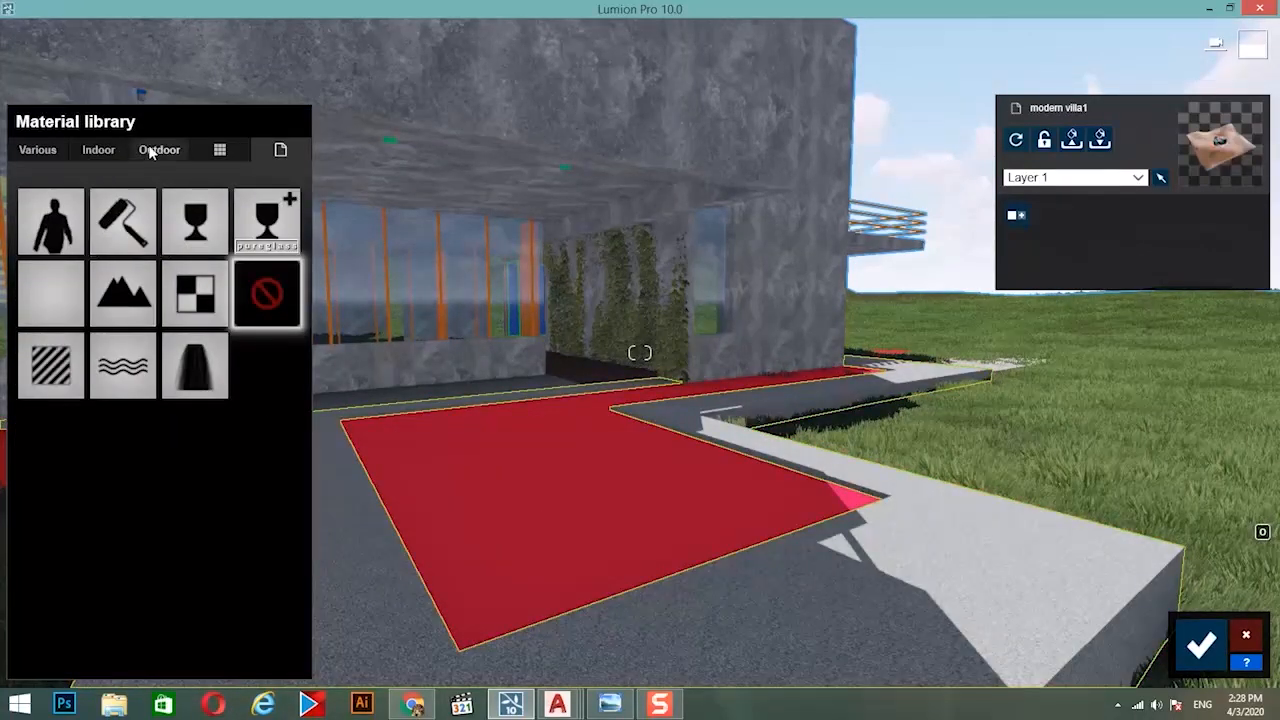
pyautogui.moveTo(788, 460); pyautogui.dragTo(757, 463, button='right')
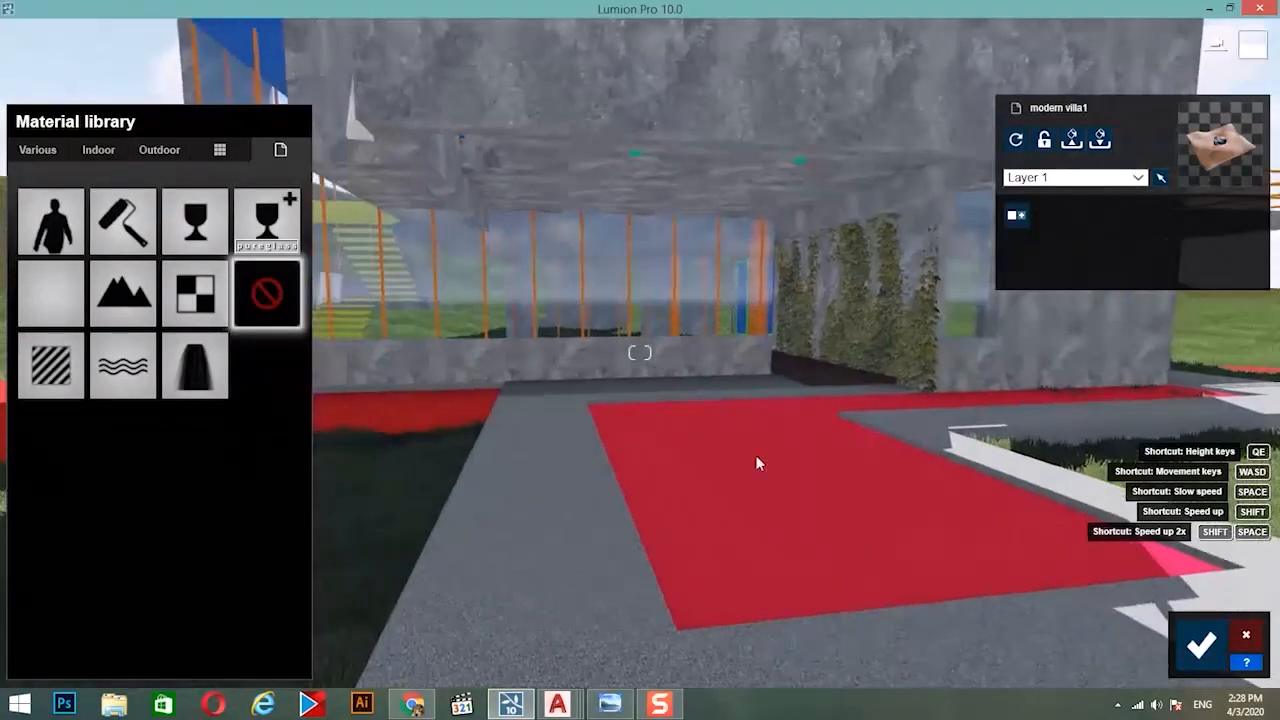
pyautogui.click(104, 150)
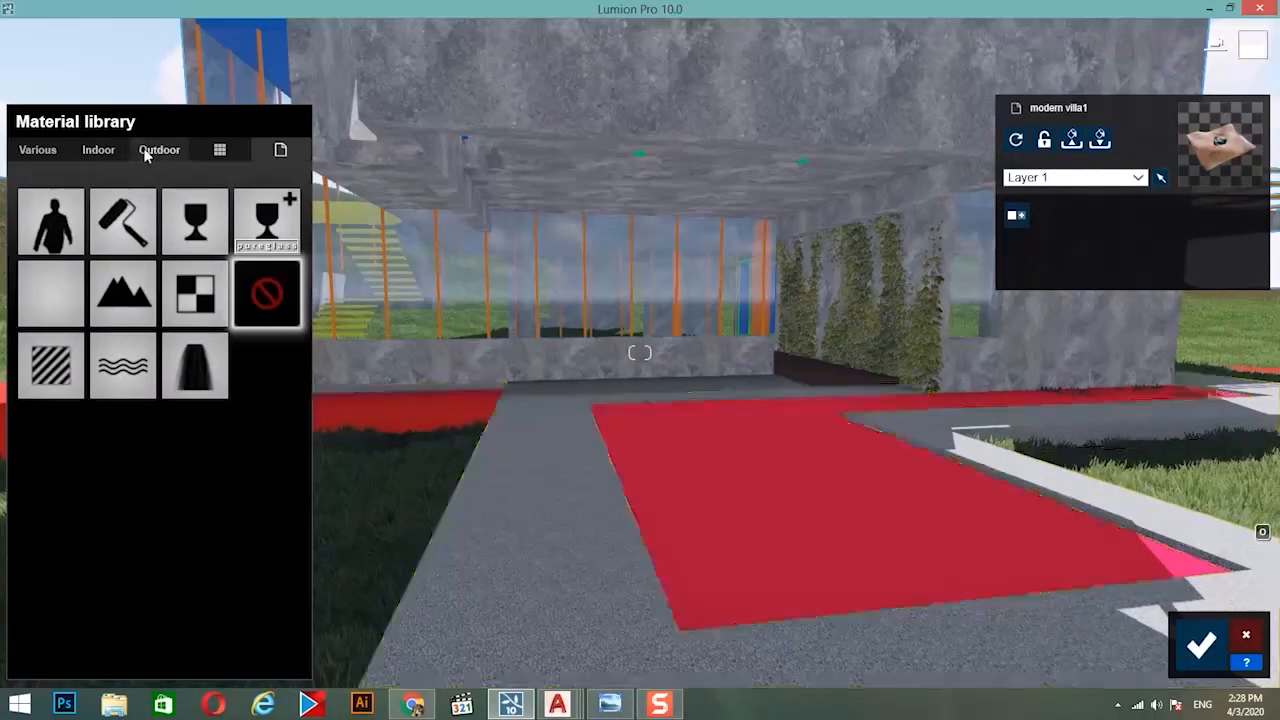
pyautogui.click(160, 150)
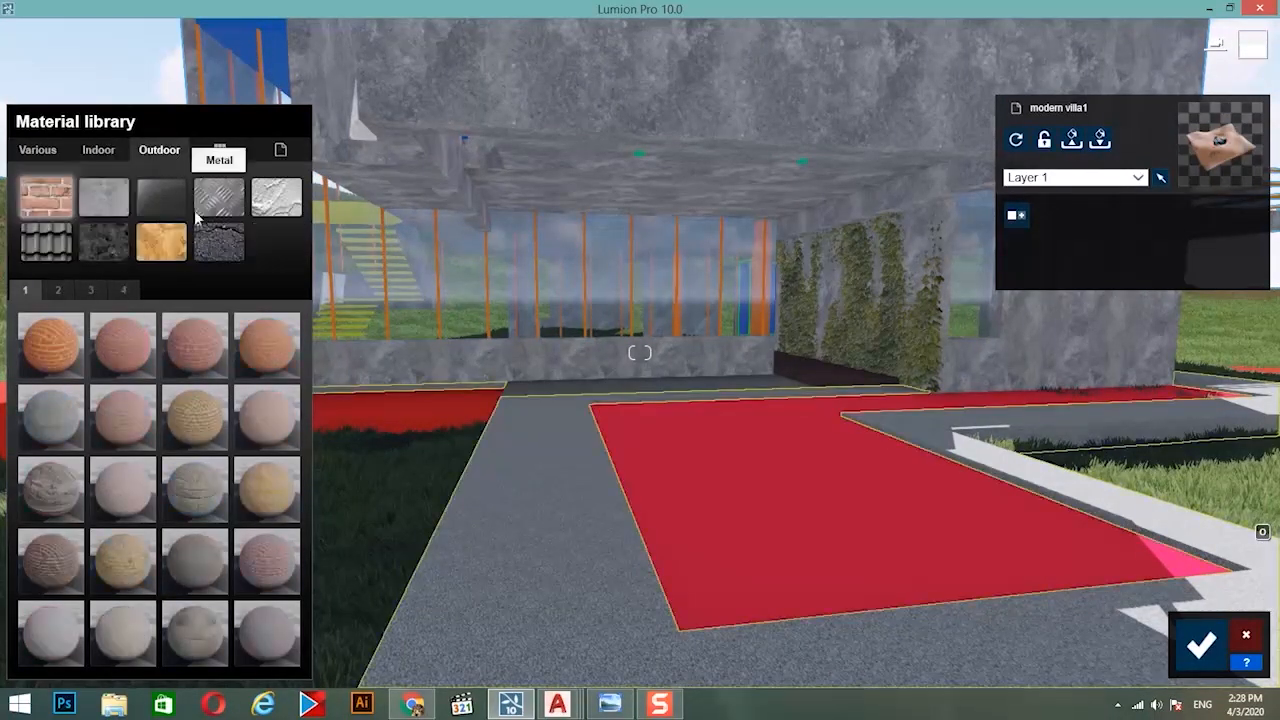
pyautogui.click(183, 246)
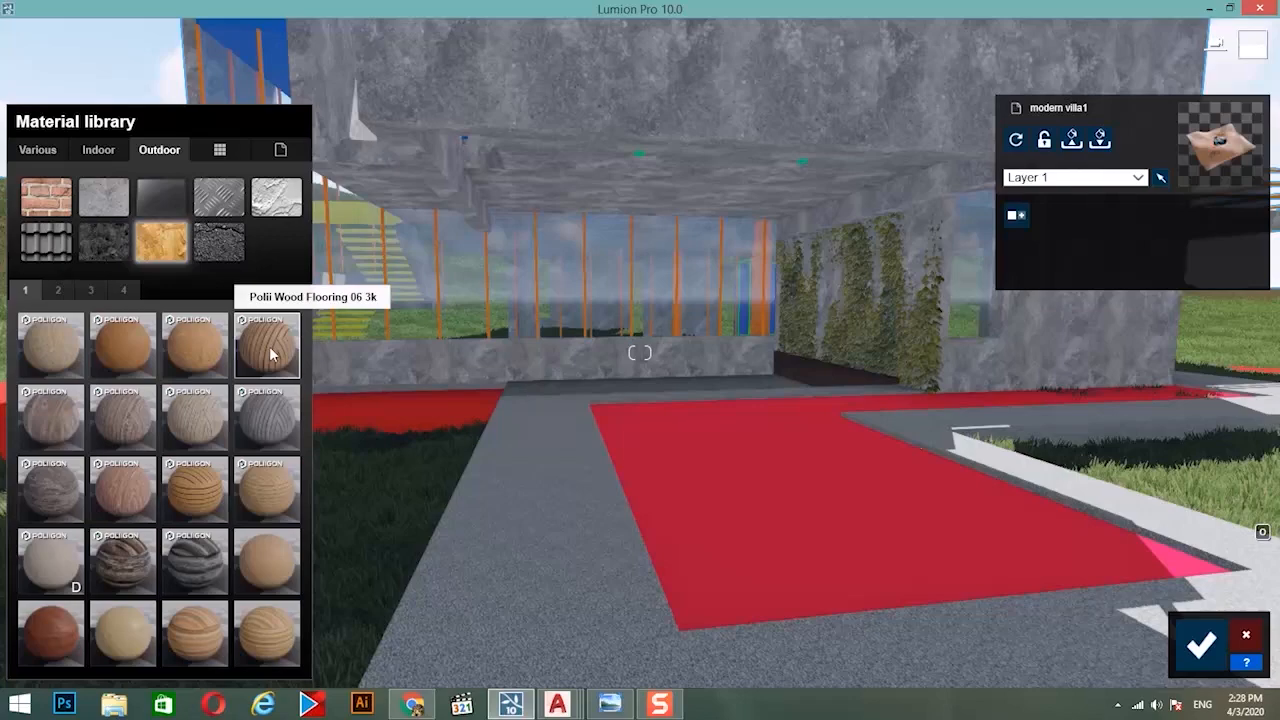
pyautogui.click(273, 354)
pyautogui.press('s')
pyautogui.moveTo(634, 356); pyautogui.dragTo(770, 356, button='right')
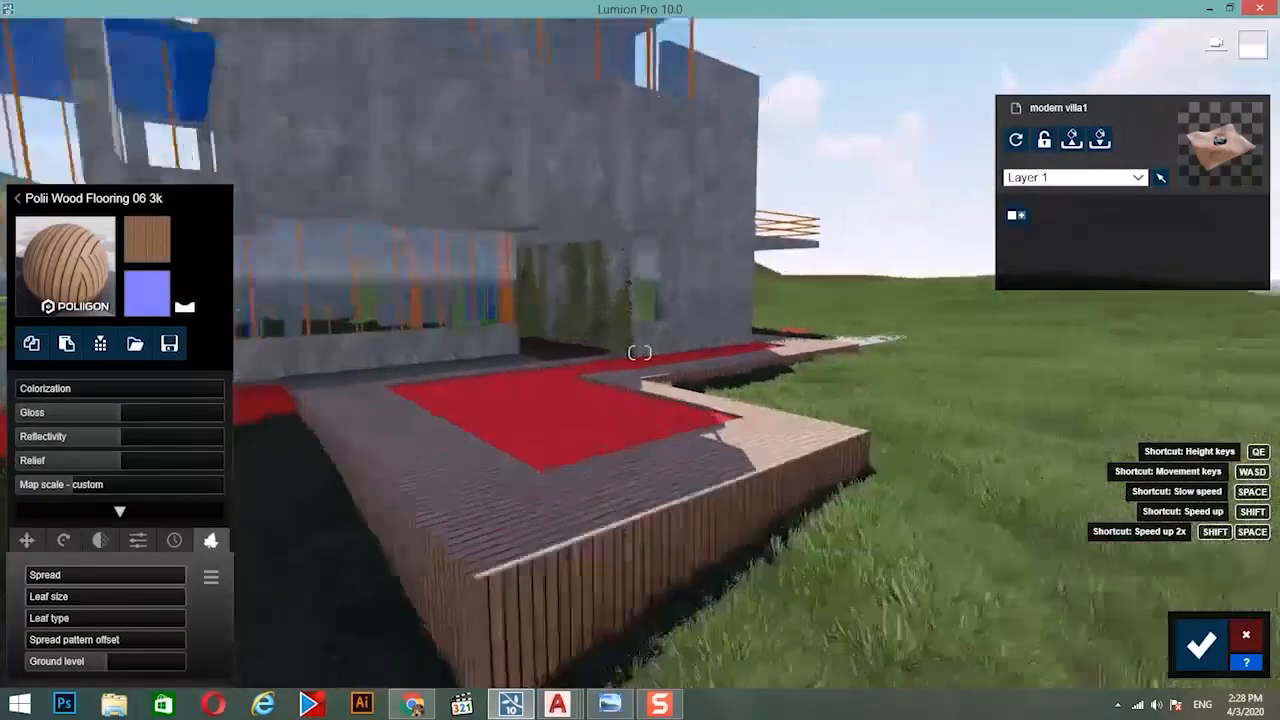
# Apply the Calm Blue water material to the red pool surface inside the wooden deck.
pyautogui.press('w')
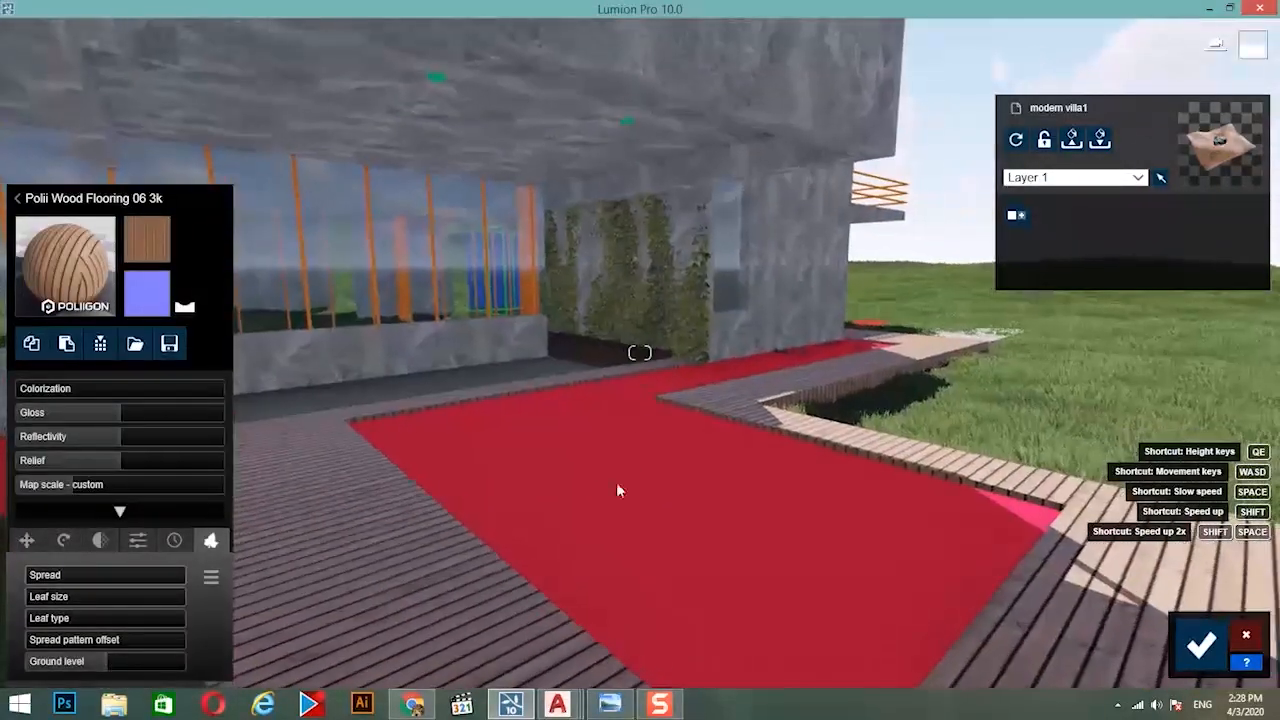
pyautogui.click(595, 485)
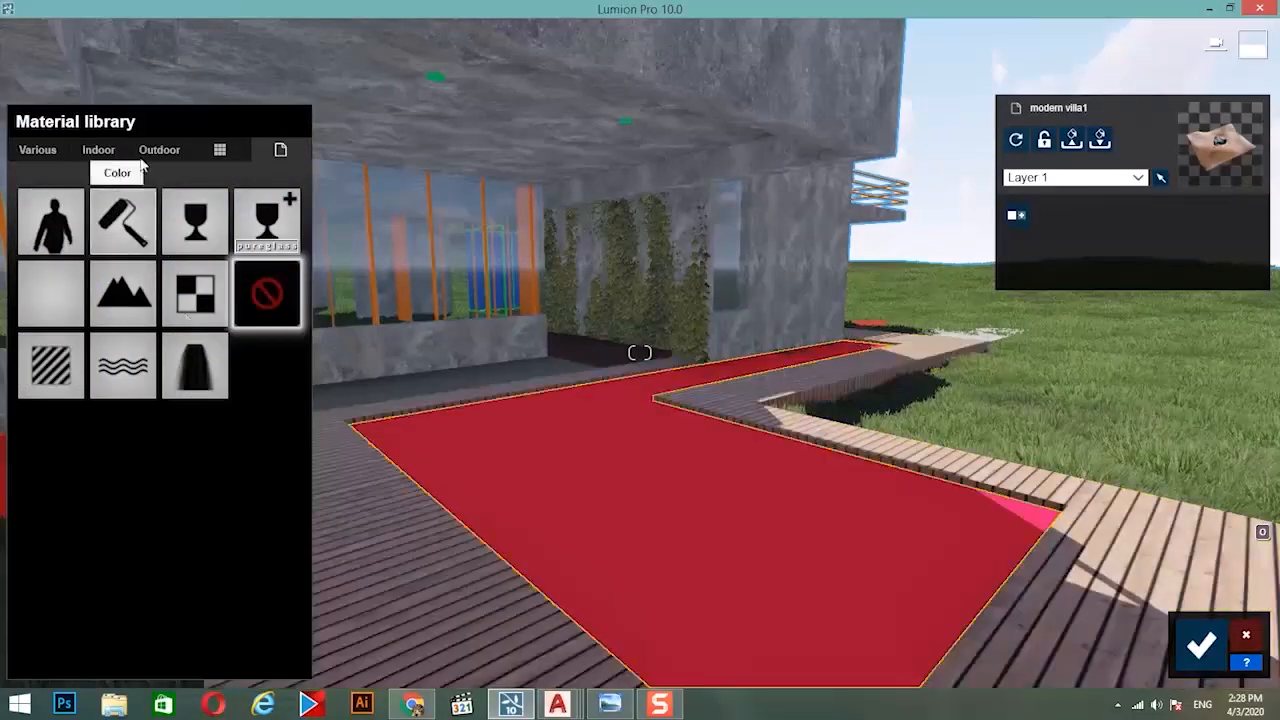
pyautogui.click(38, 151)
pyautogui.click(266, 196)
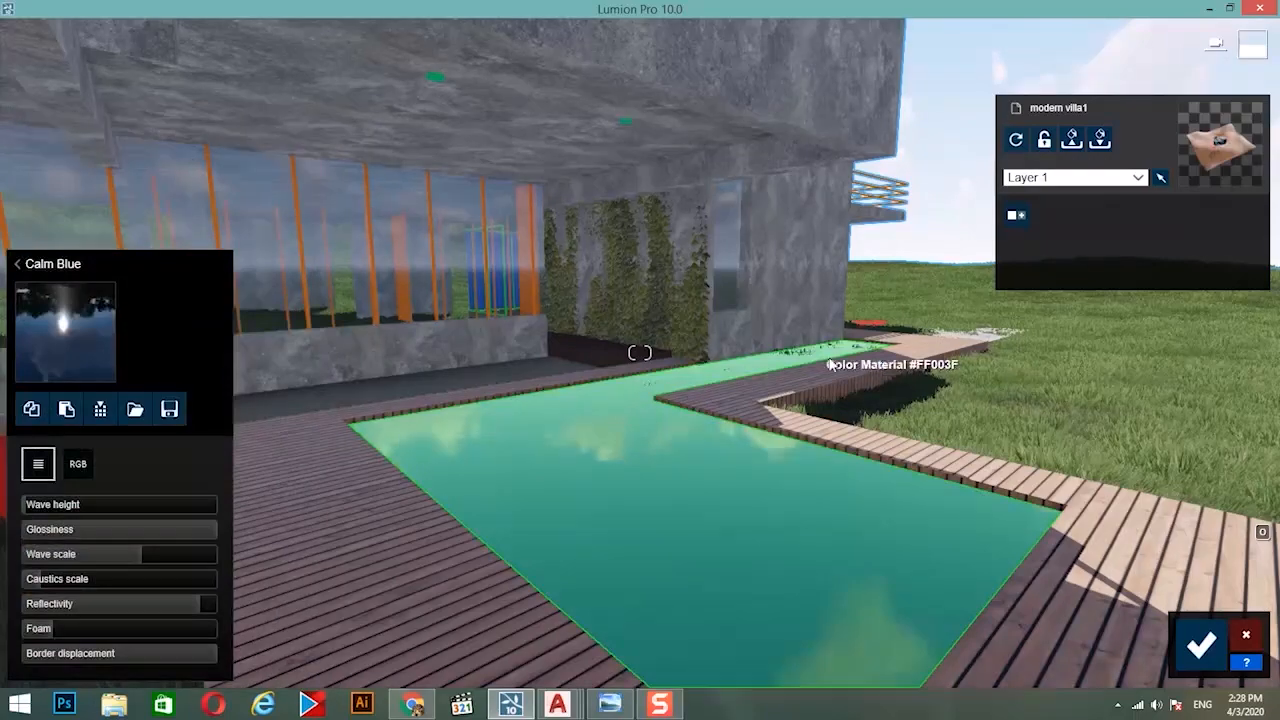
# Inspect the pool water from several viewpoints, including its narrow strip along the concrete wall.
pyautogui.press('s')
pyautogui.moveTo(893, 390)
pyautogui.mouseDown(button='right')
pyautogui.moveTo(850, 405)
pyautogui.moveTo(885, 370)
pyautogui.mouseUp(button='right')
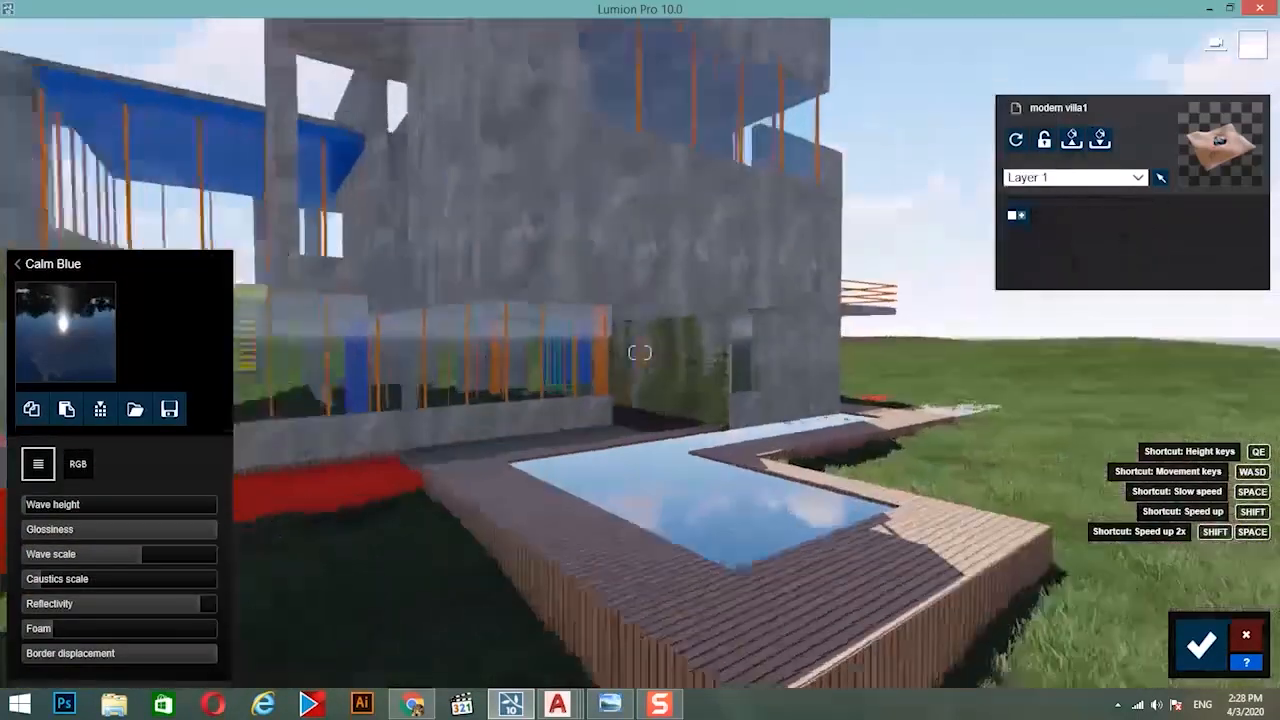
pyautogui.press('w')
pyautogui.moveTo(640, 352); pyautogui.dragTo(708, 400, button='right')
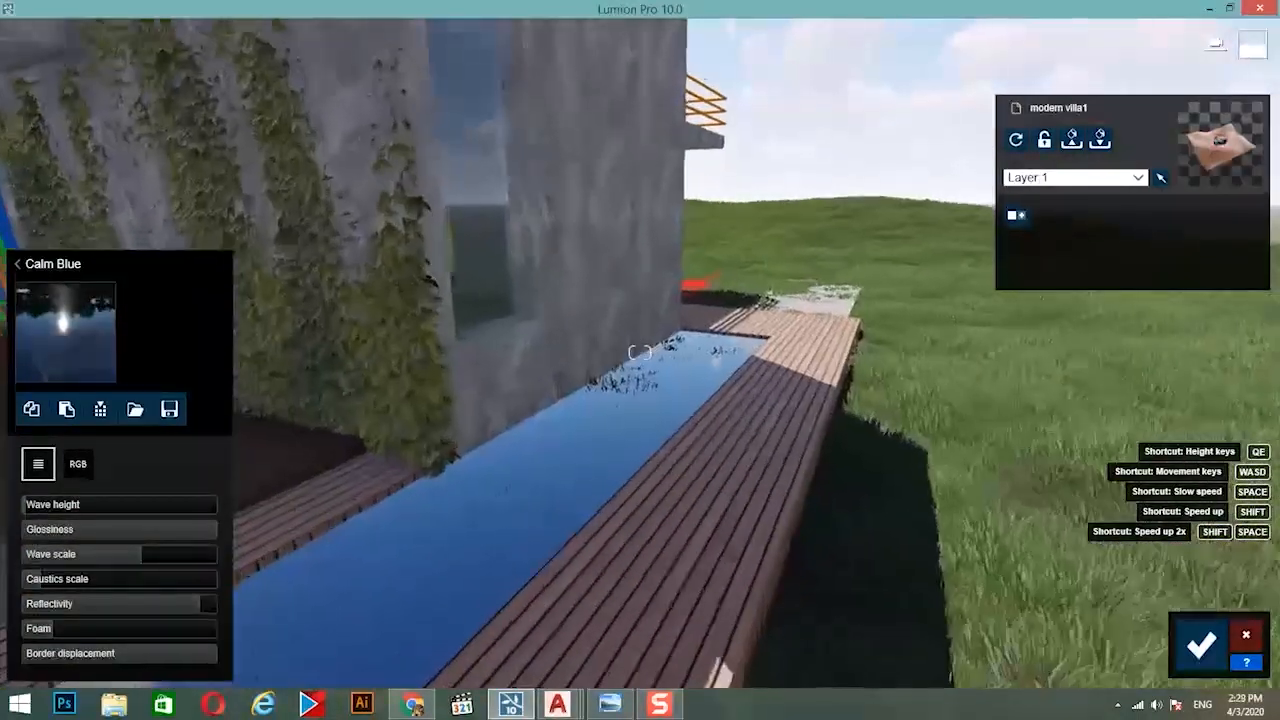
pyautogui.press('w')
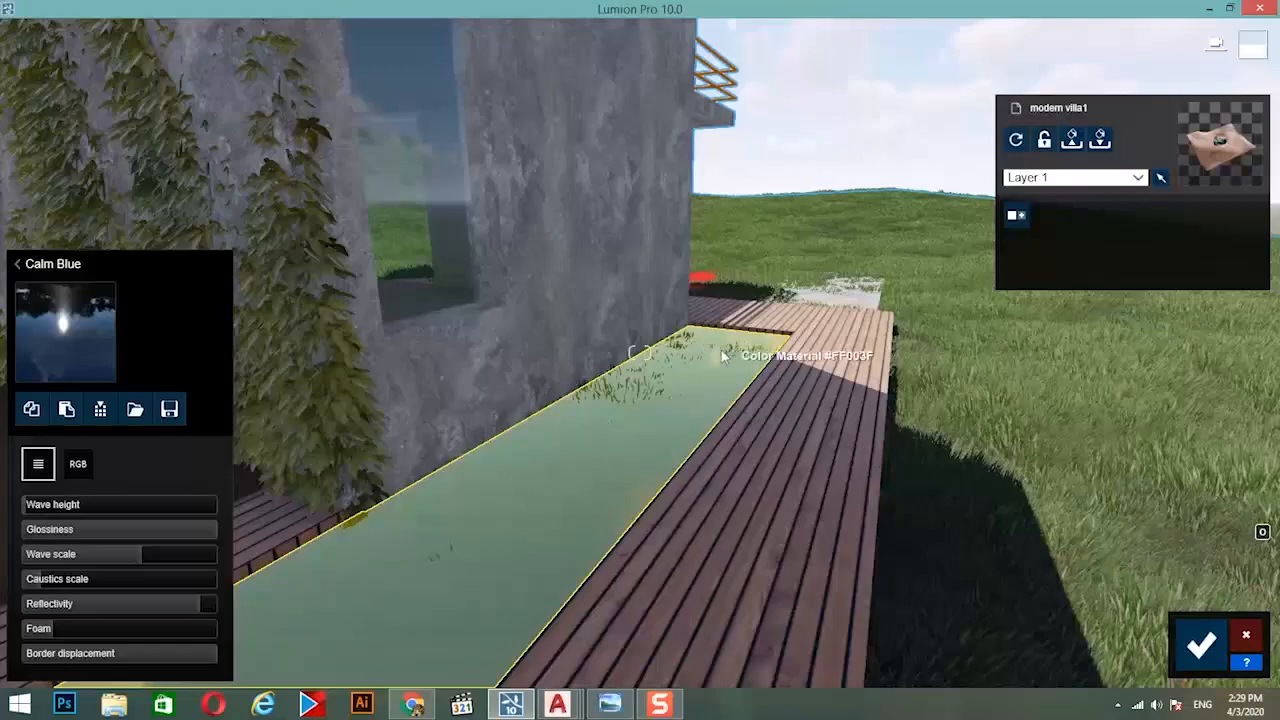
pyautogui.press('s')
pyautogui.moveTo(714, 374); pyautogui.dragTo(545, 362, button='right')
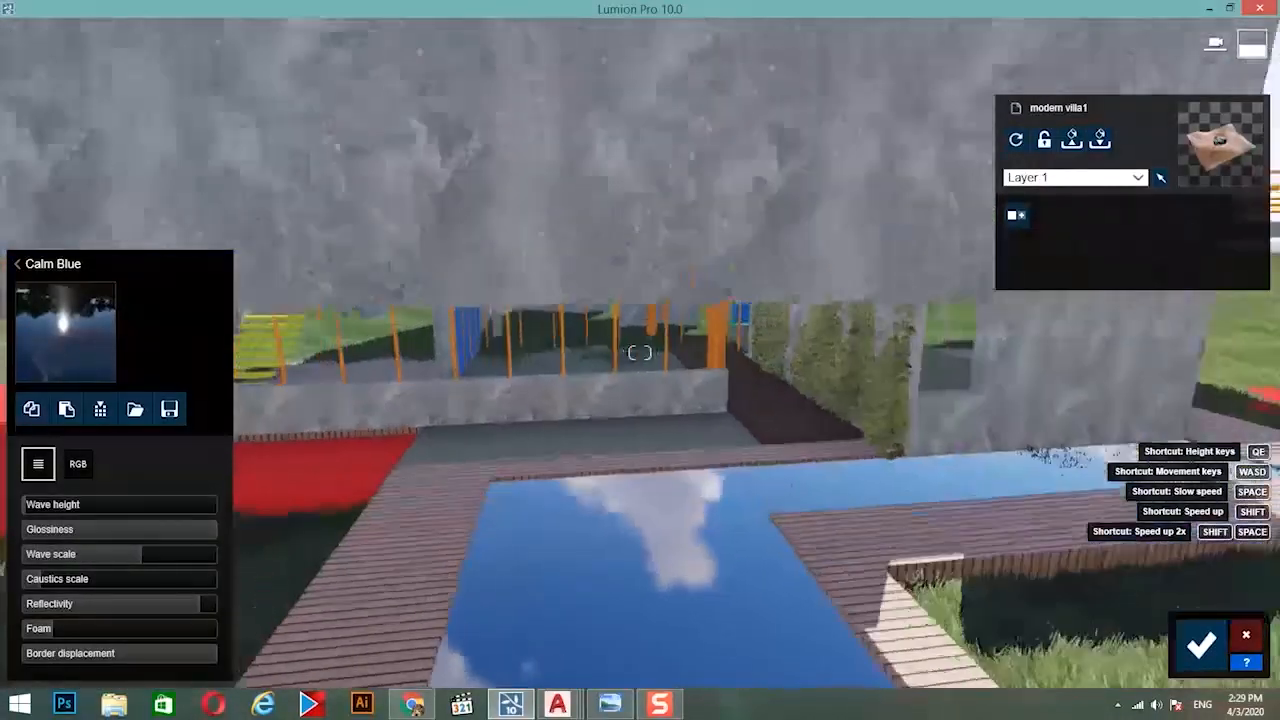
# Inspect the villa interior behind the glass facade, then switch to AutoCAD with the lumion5.dwg drawing maximized.
pyautogui.press('s')
pyautogui.moveTo(640, 352); pyautogui.dragTo(540, 342, button='right')
pyautogui.moveTo(640, 352); pyautogui.dragTo(520, 354, button='right')
pyautogui.press('w')
pyautogui.press('w')
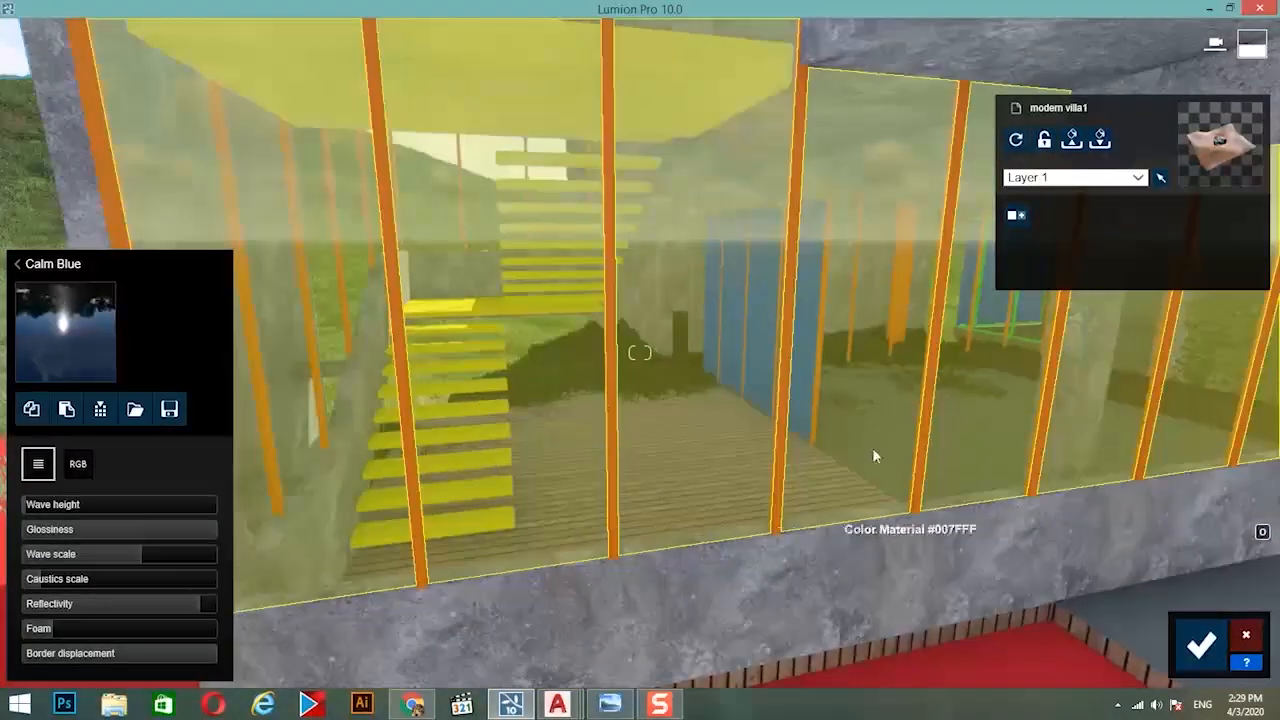
pyautogui.press('s')
pyautogui.click(562, 708)
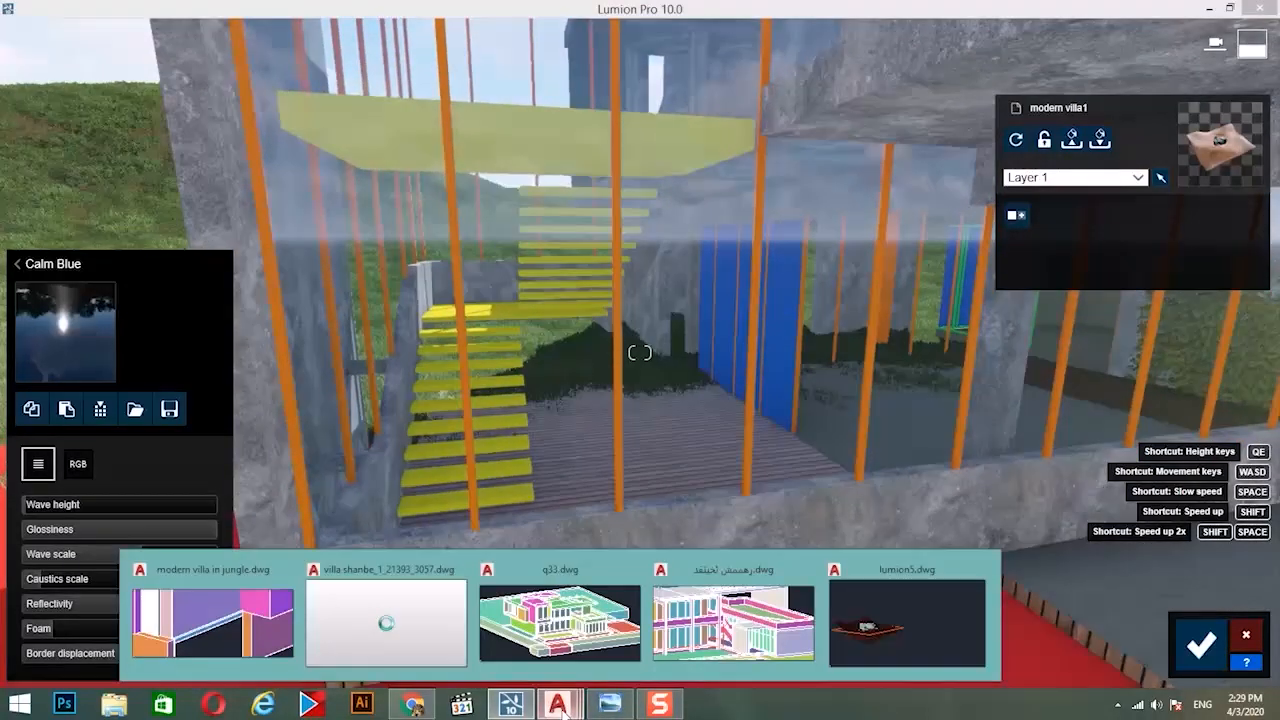
pyautogui.click(893, 626)
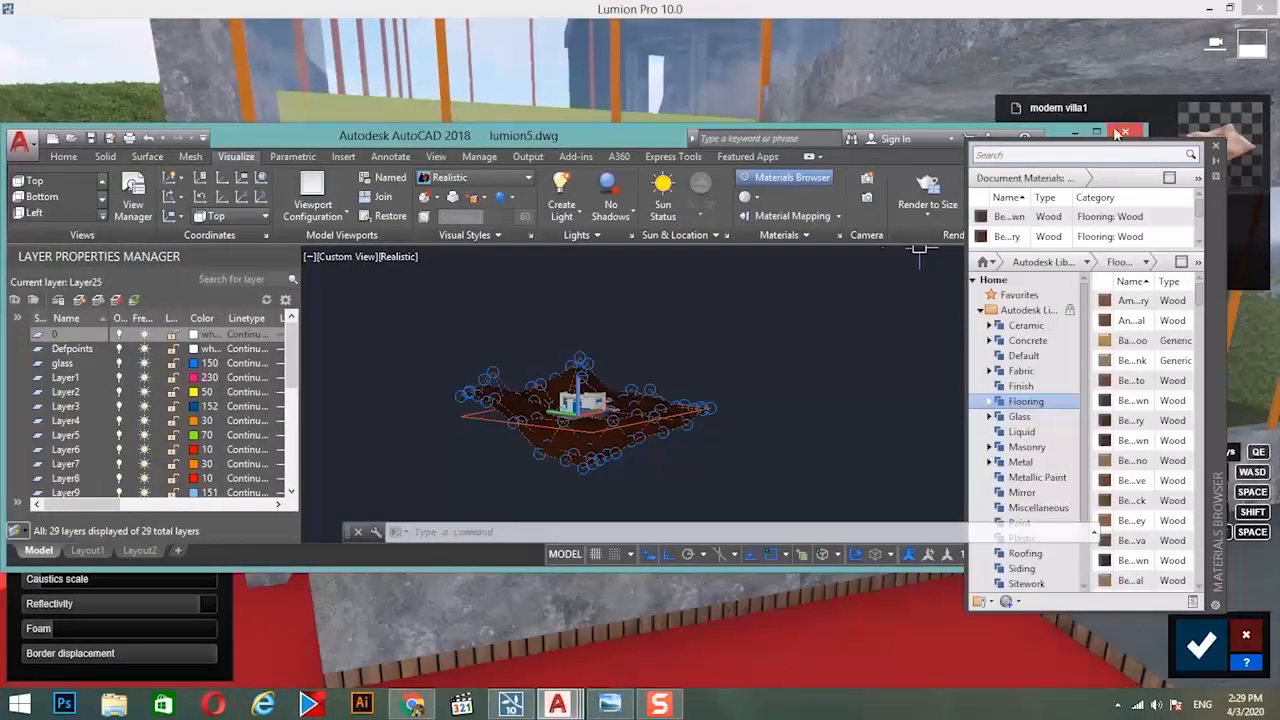
pyautogui.click(1097, 133)
# Move the terrain surface slightly downward along the Z axis beneath the villa.
pyautogui.scroll(5, 780, 360)
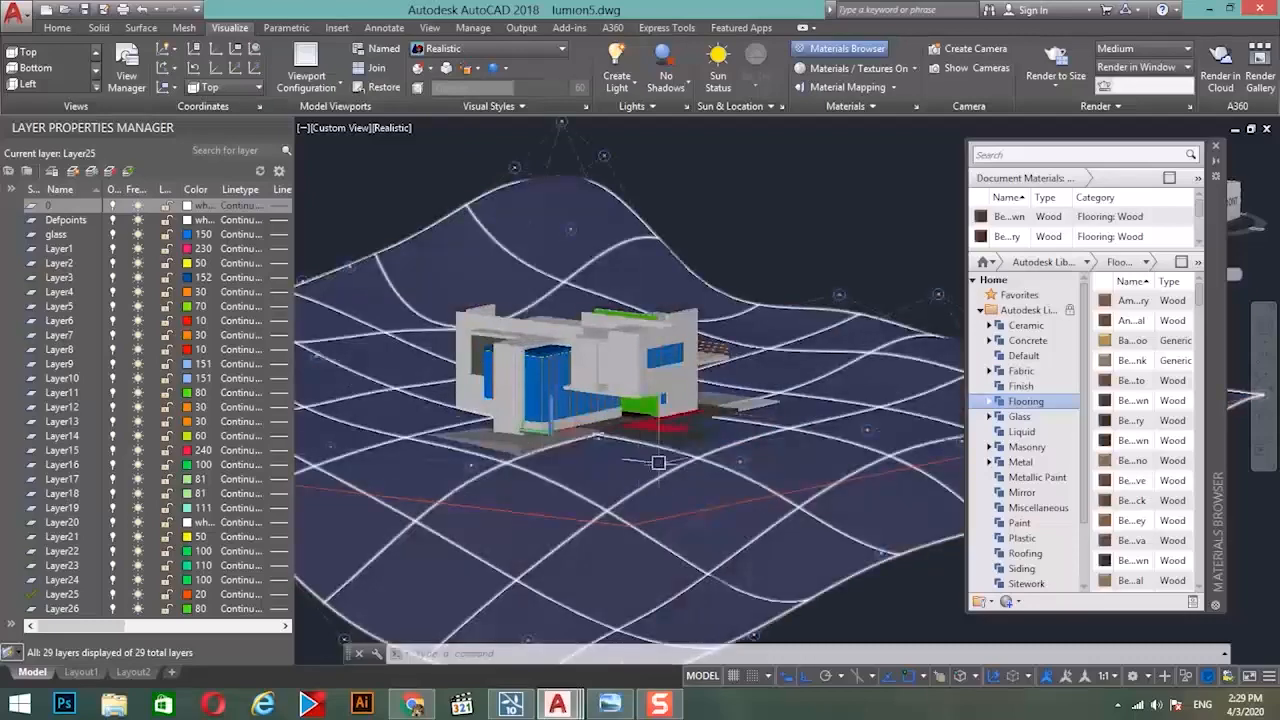
pyautogui.keyDown('shift'); pyautogui.moveTo(658, 462); pyautogui.dragTo(586, 471, button='middle'); pyautogui.keyUp('shift')
pyautogui.click(586, 471)
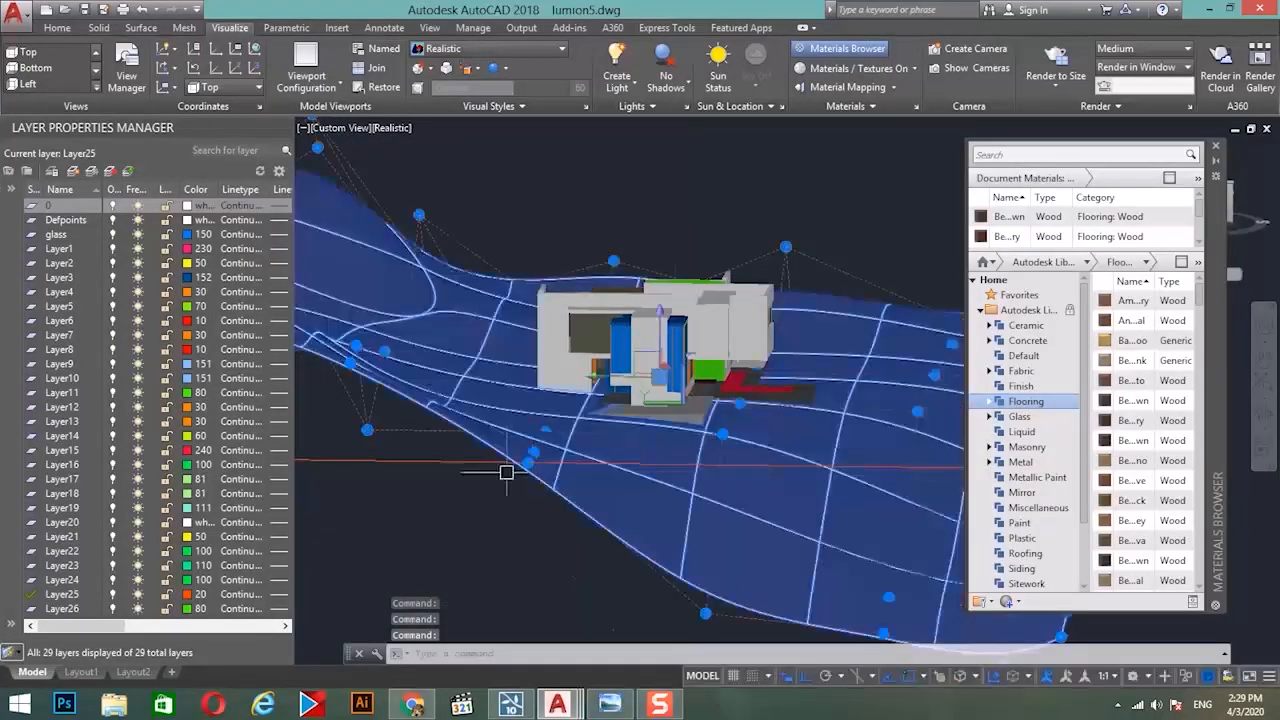
pyautogui.write('m')
pyautogui.press('Return')
pyautogui.click(443, 525)
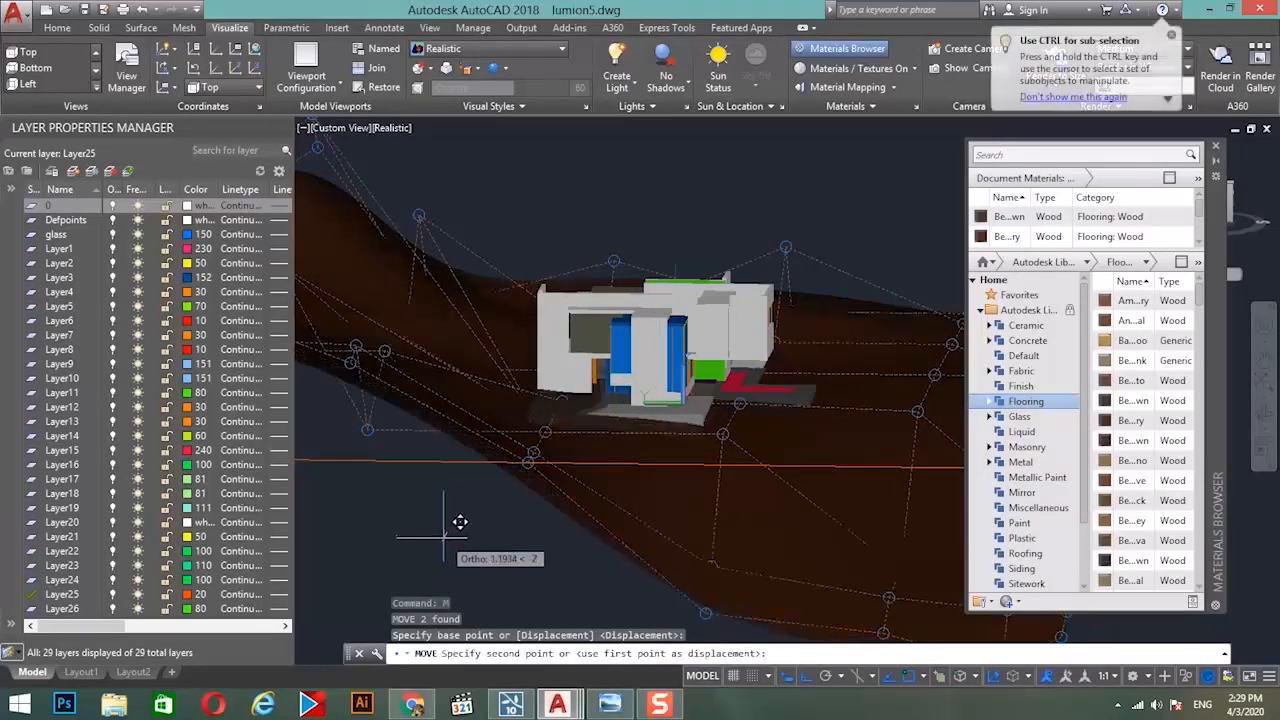
pyautogui.click(448, 538)
# Check the lowered terrain around the villa, save the drawing, and re-import the modern villa1 model in Lumion.
pyautogui.keyDown('shift'); pyautogui.moveTo(751, 480); pyautogui.dragTo(612, 498, button='middle'); pyautogui.keyUp('shift')
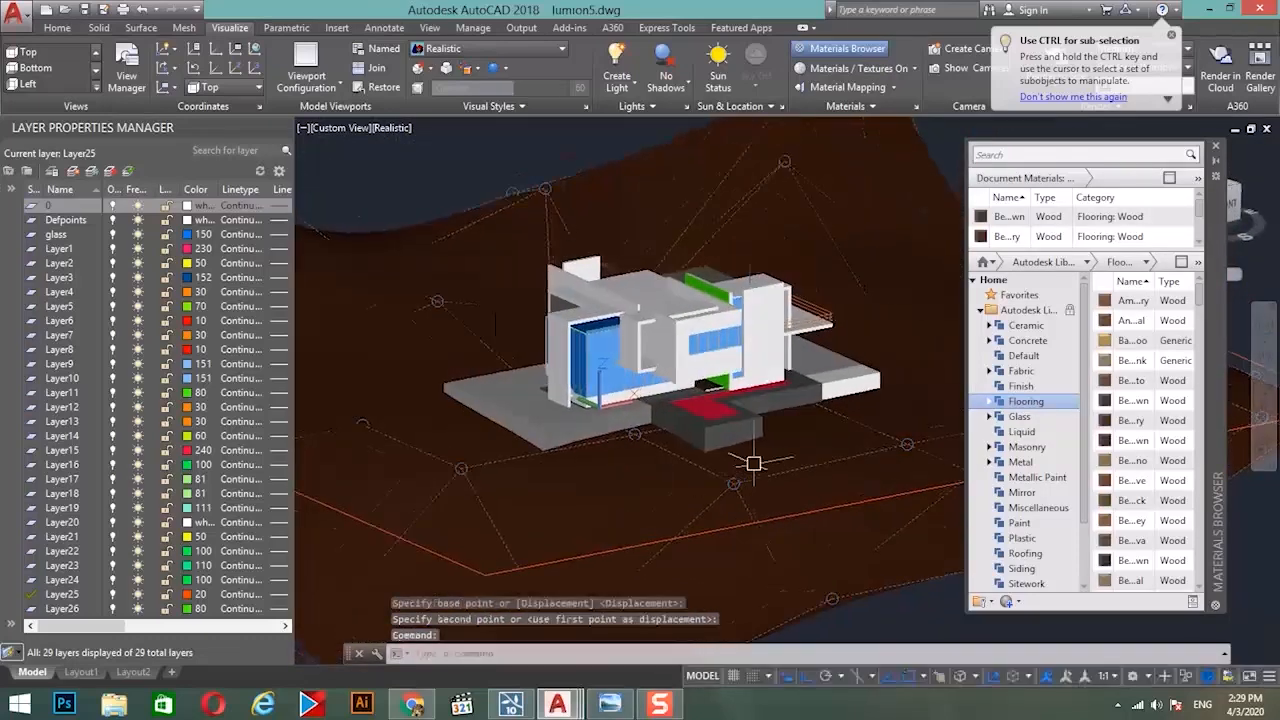
pyautogui.scroll(5, 565, 418)
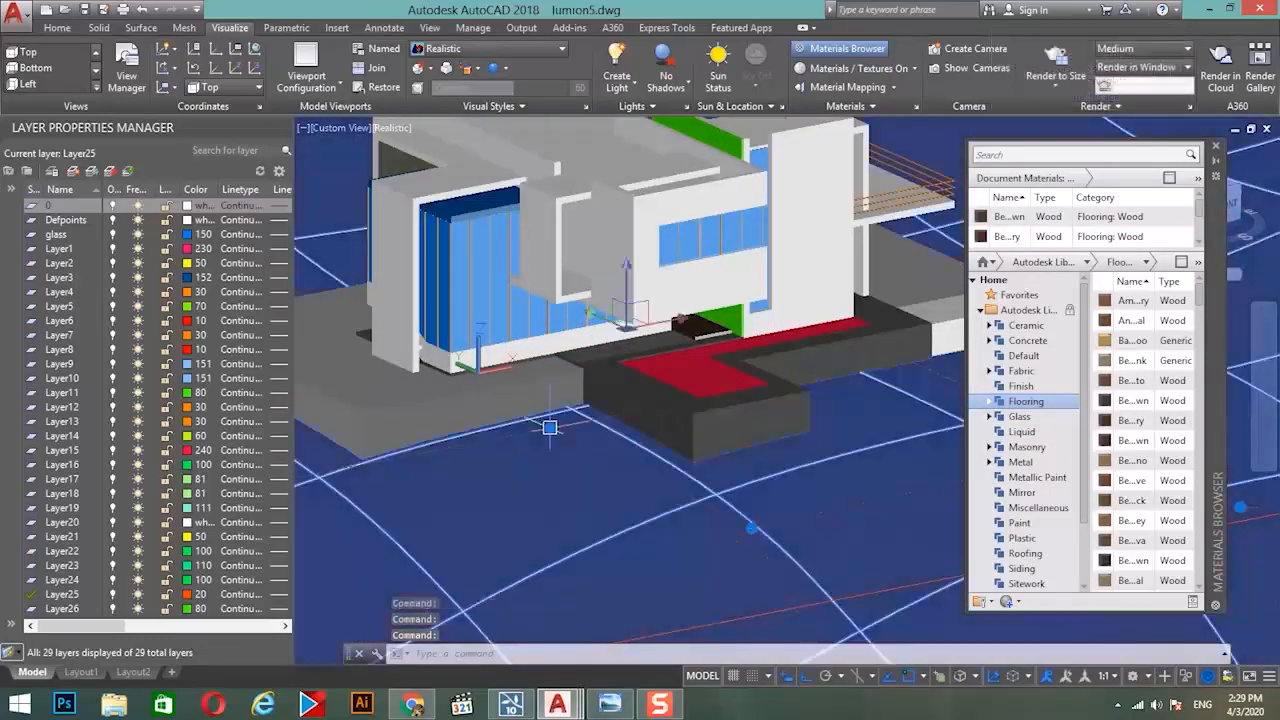
pyautogui.scroll(-3, 649, 437)
pyautogui.press('Escape')
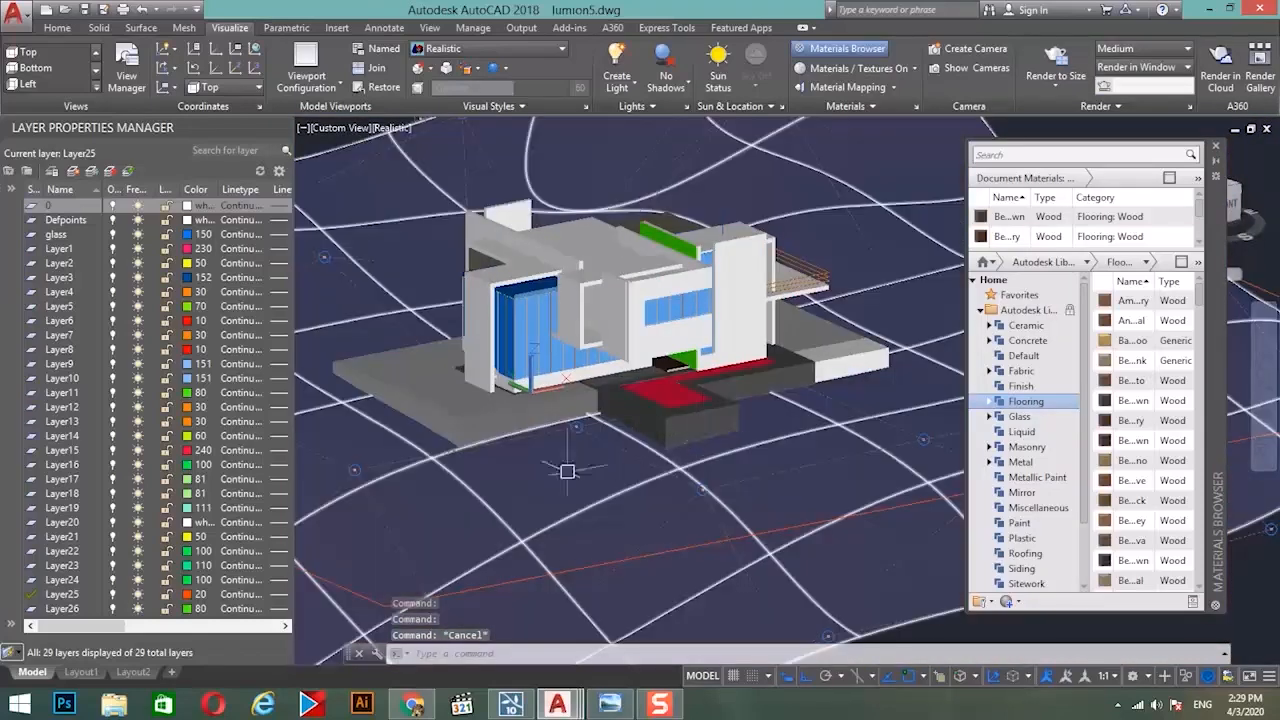
pyautogui.keyDown('shift'); pyautogui.moveTo(567, 471); pyautogui.dragTo(723, 452, button='middle'); pyautogui.keyUp('shift')
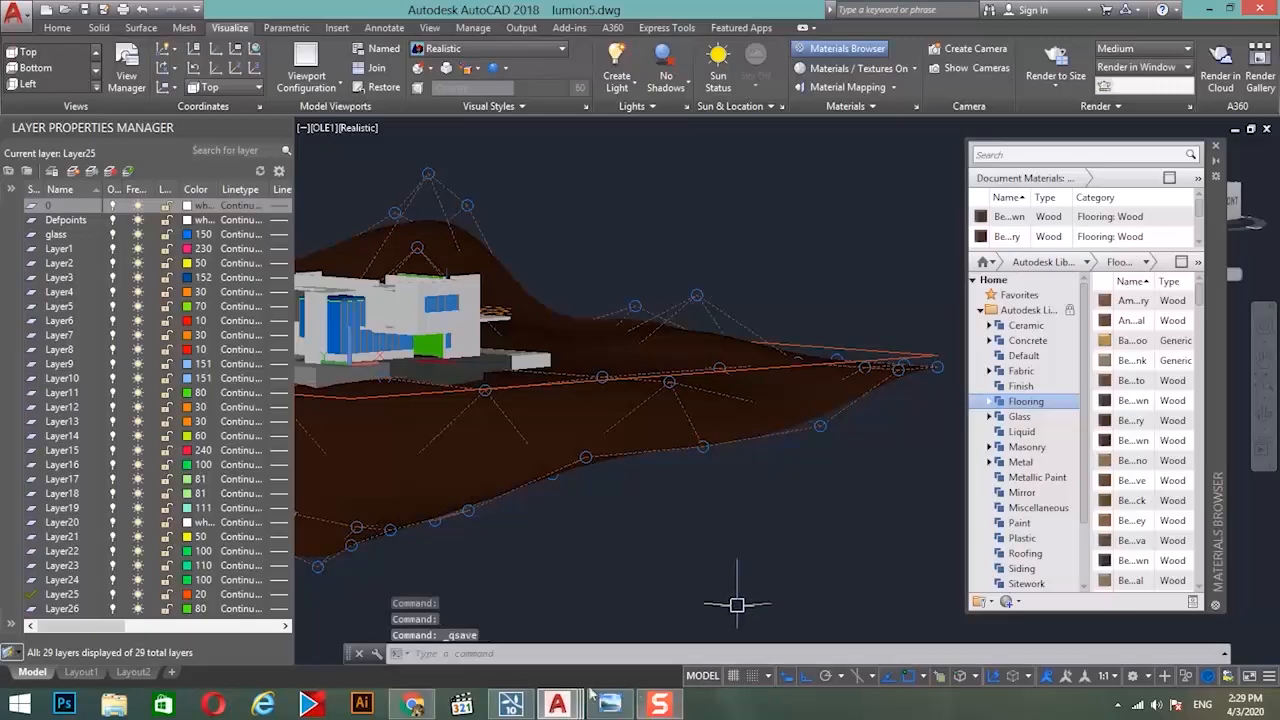
pyautogui.click(514, 705)
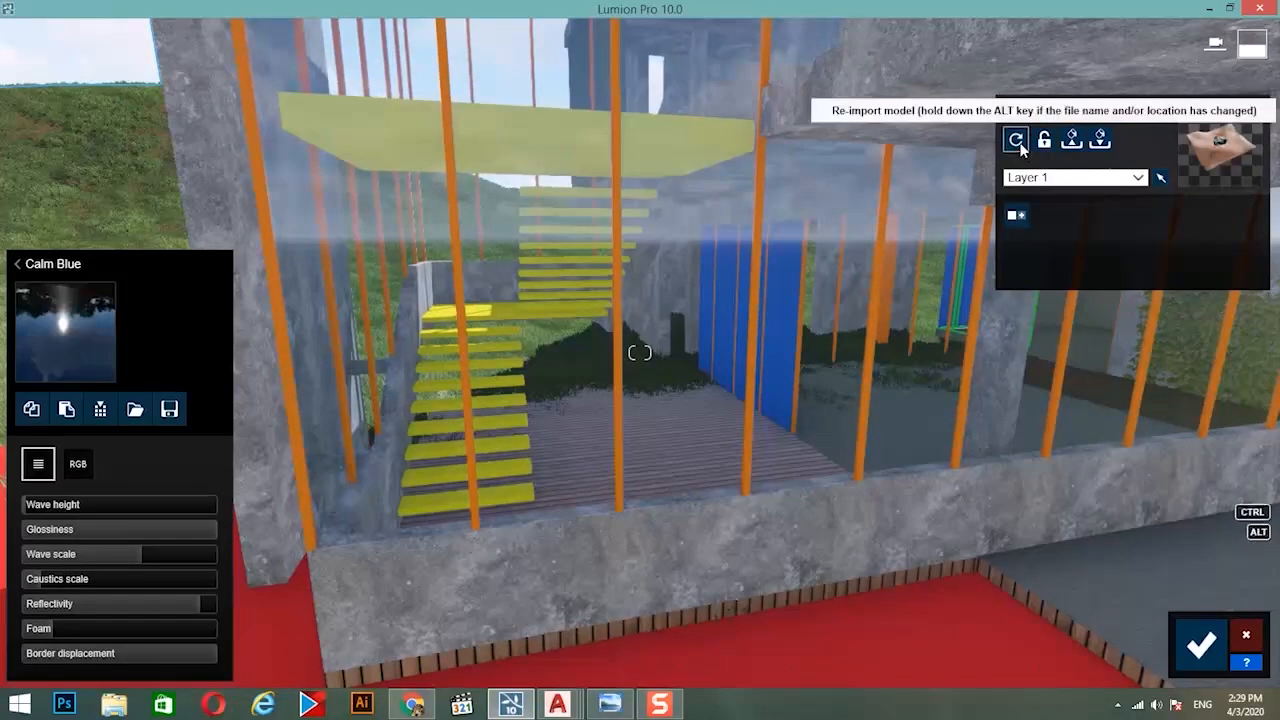
pyautogui.click(1019, 144)
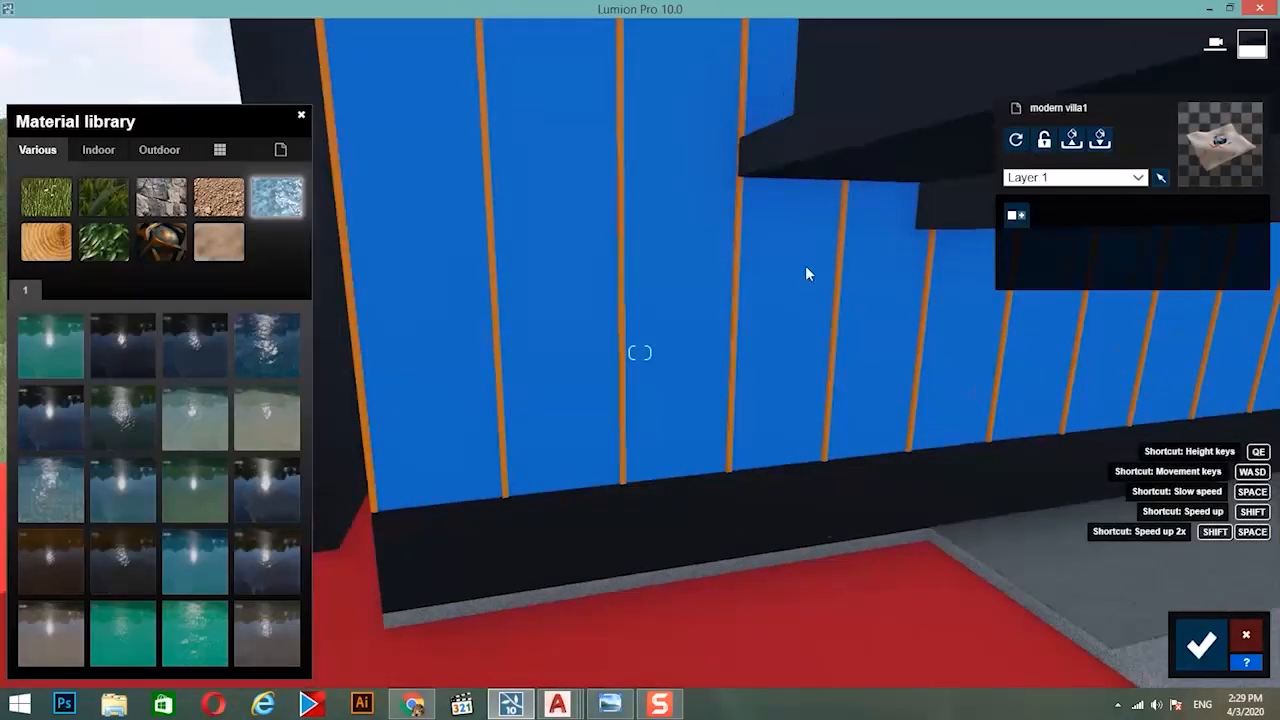
# Apply the outdoor glass material Glass Panels 004 to the blue facade panels.
pyautogui.click(280, 149)
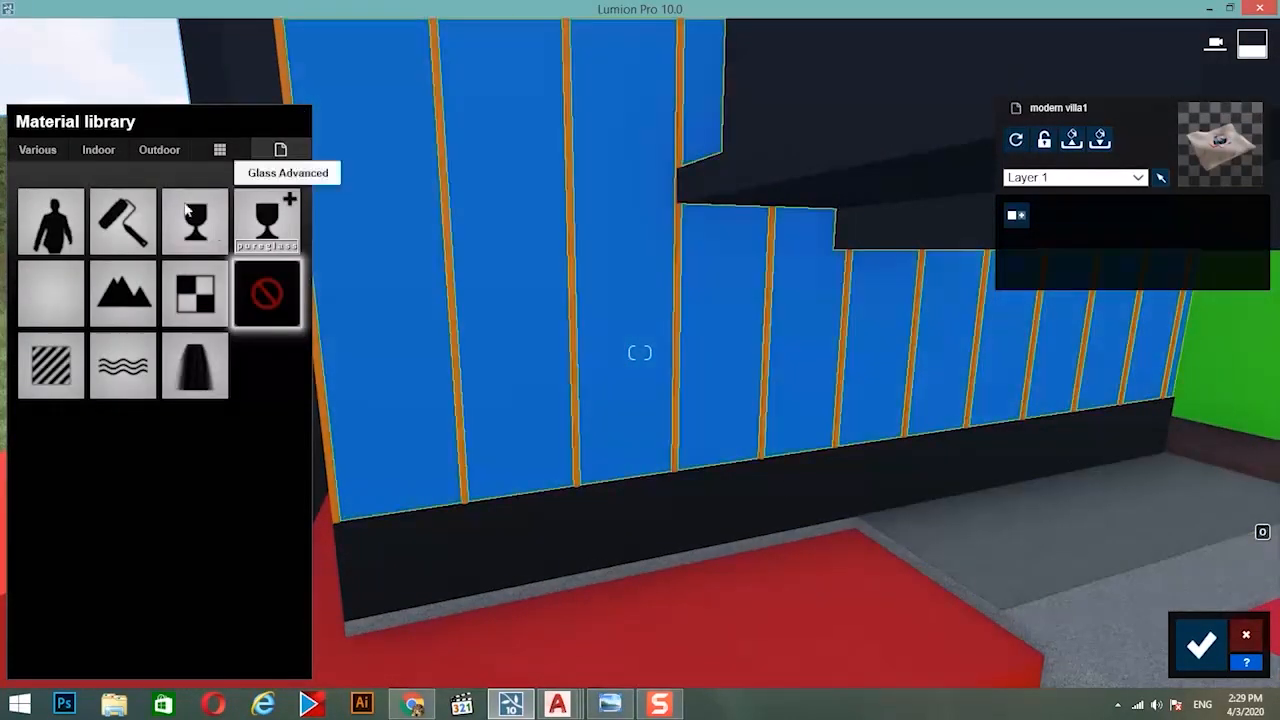
pyautogui.click(148, 151)
pyautogui.click(162, 194)
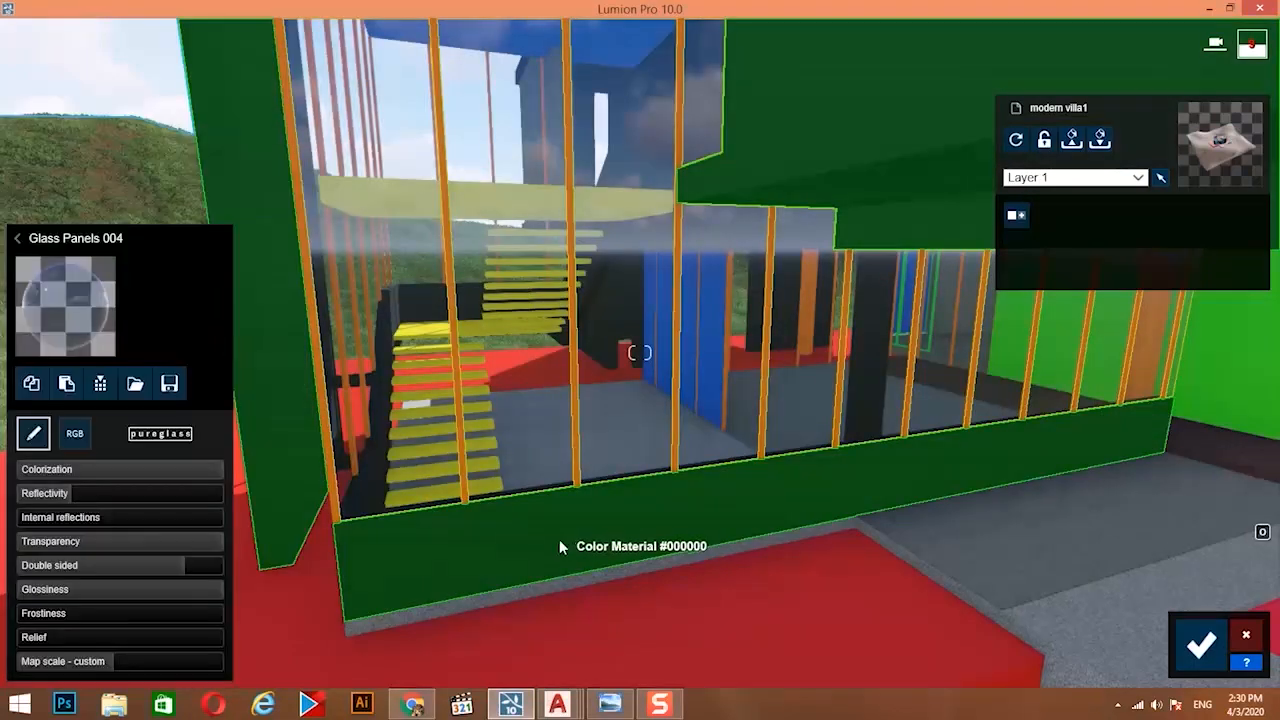
# Apply the outdoor concrete material Polii Concrete 021 VAR1 2K to the black walls of the villa.
pyautogui.click(559, 541)
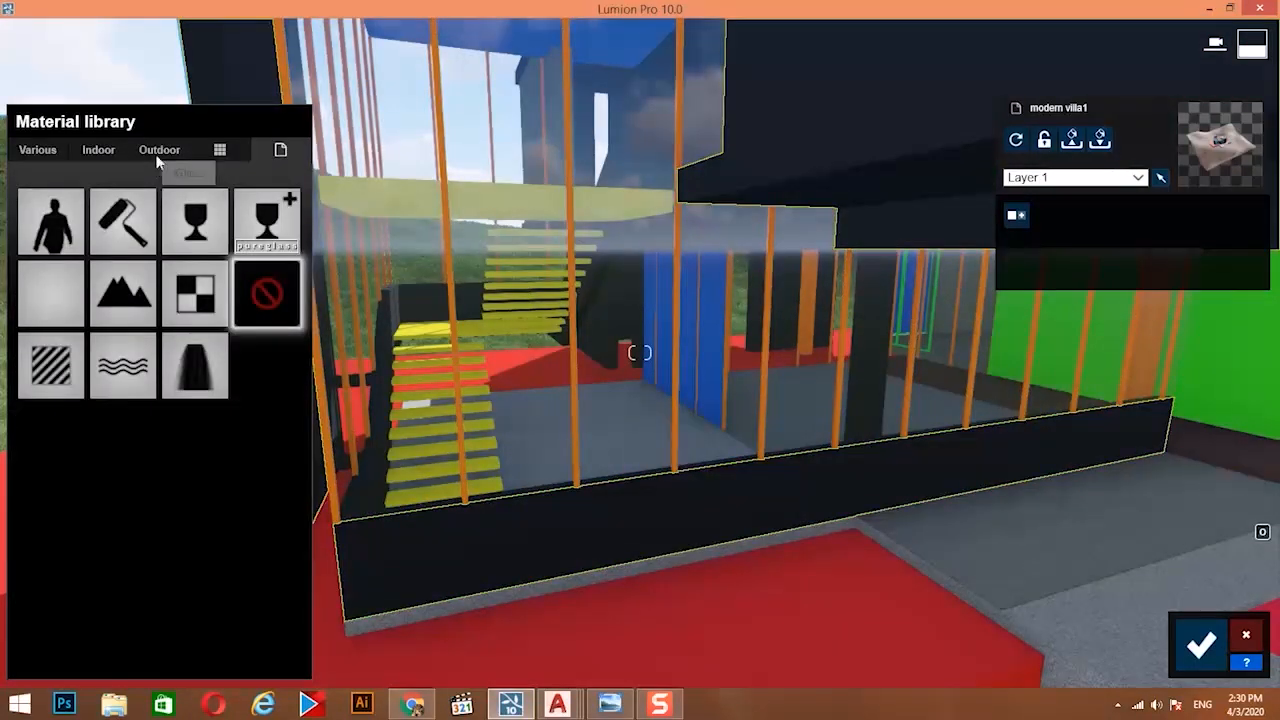
pyautogui.click(157, 154)
pyautogui.click(101, 205)
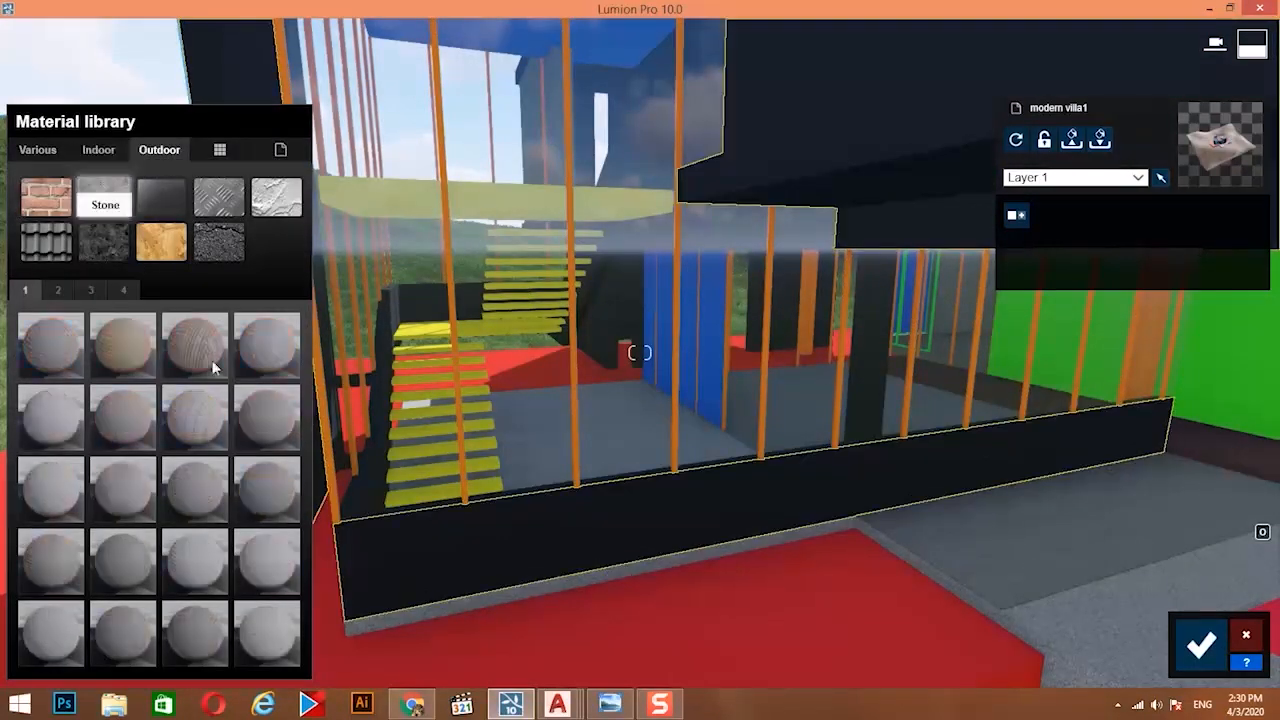
pyautogui.click(110, 290)
pyautogui.click(269, 410)
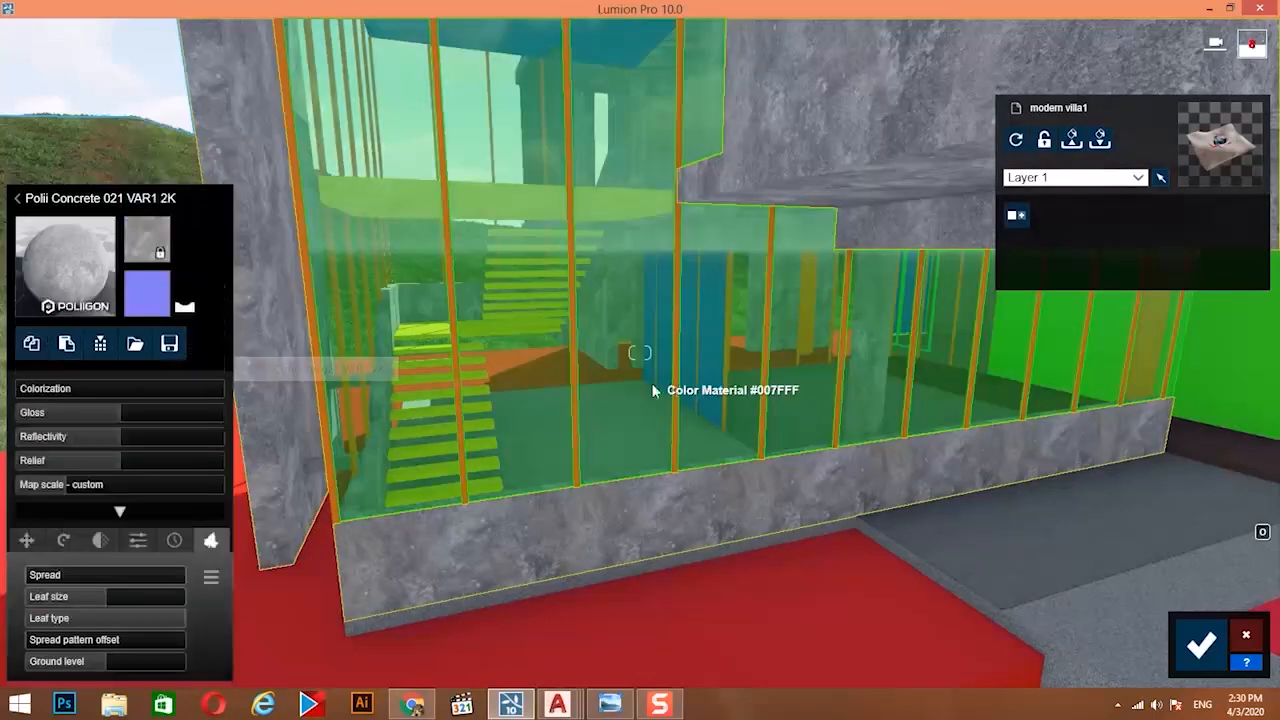
# Apply the same concrete, Polii Concrete 021 VAR1 2K, to the green wall along the entrance passage.
pyautogui.press('d')
pyautogui.moveTo(652, 390); pyautogui.dragTo(566, 386, button='right')
pyautogui.press('w')
pyautogui.click(541, 319)
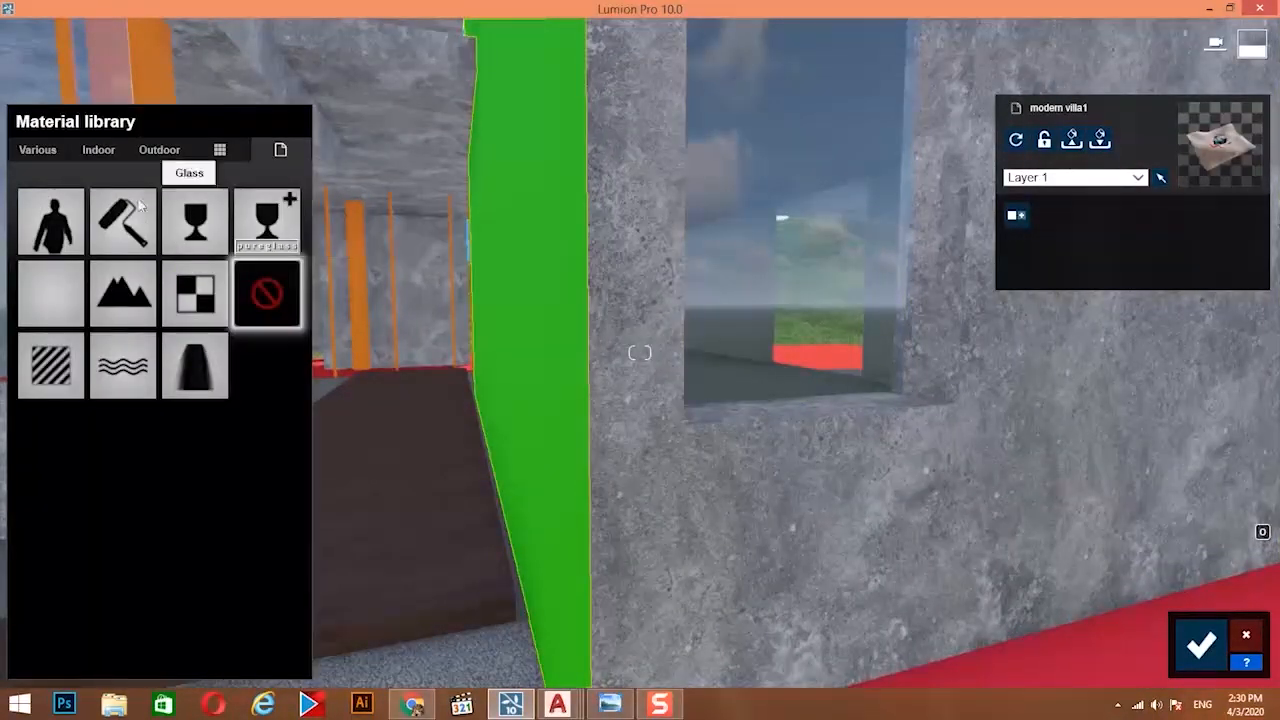
pyautogui.click(160, 149)
pyautogui.click(110, 197)
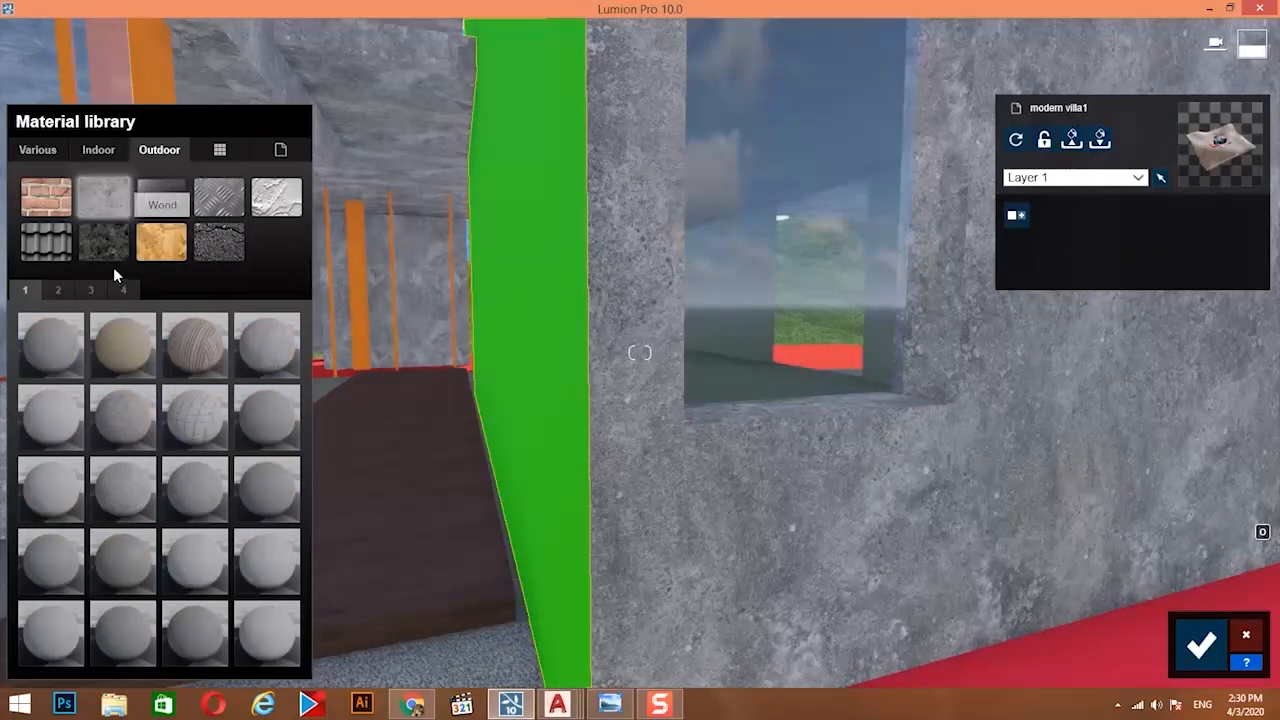
pyautogui.click(90, 290)
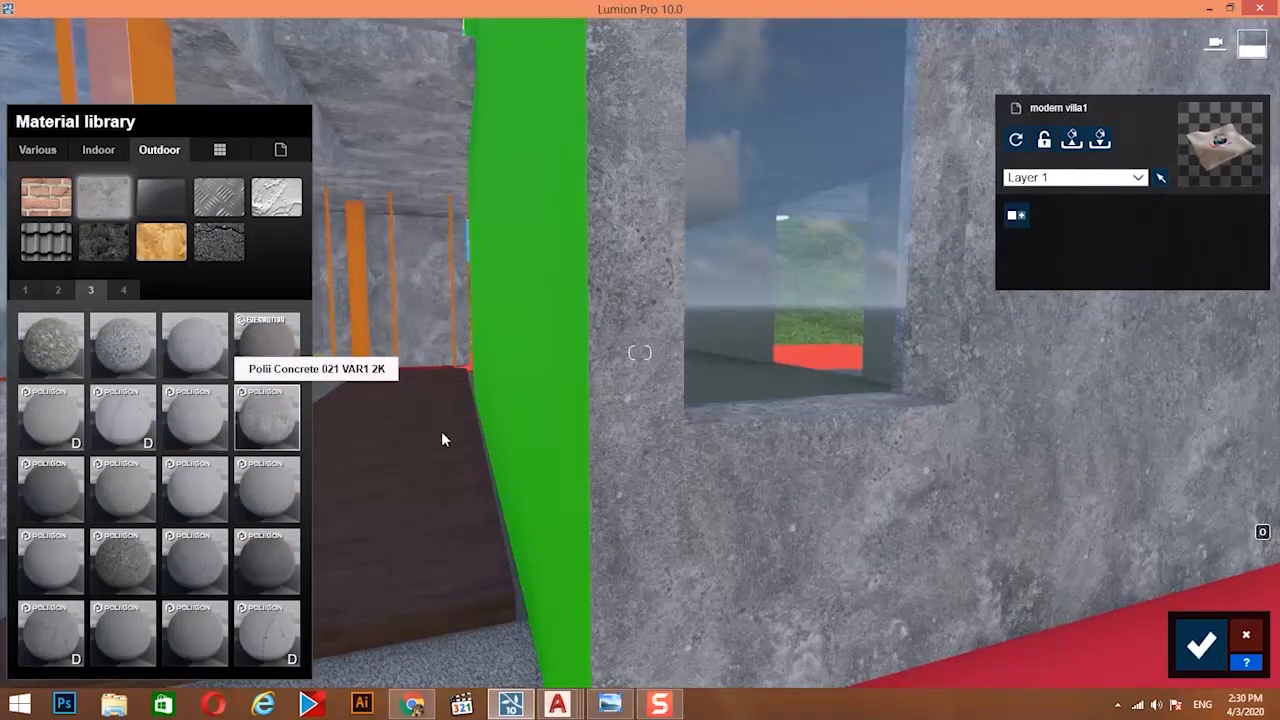
# Grow climbing plants on the passage wall with high Spread, a green leaf type, Leaf size 0.6 and Ground level about 12.85 m.
pyautogui.press('a')
pyautogui.moveTo(716, 346); pyautogui.dragTo(573, 340, button='right')
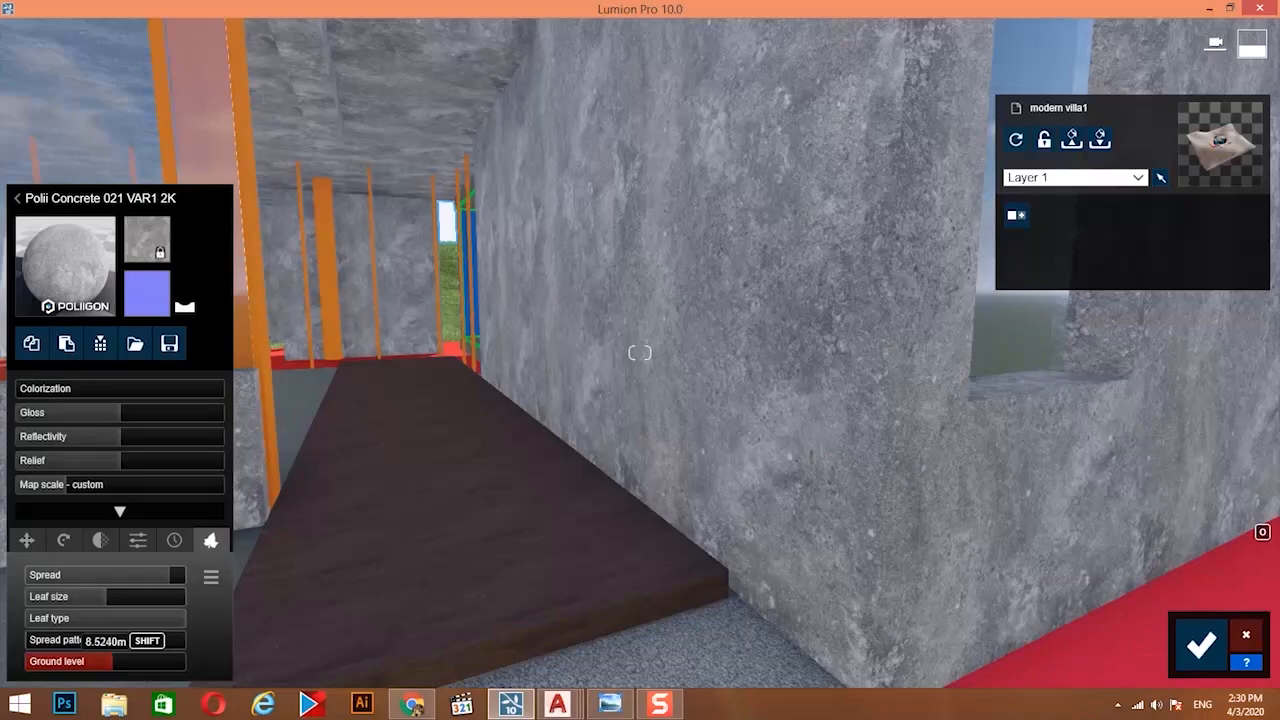
pyautogui.moveTo(112, 661); pyautogui.dragTo(115, 661)
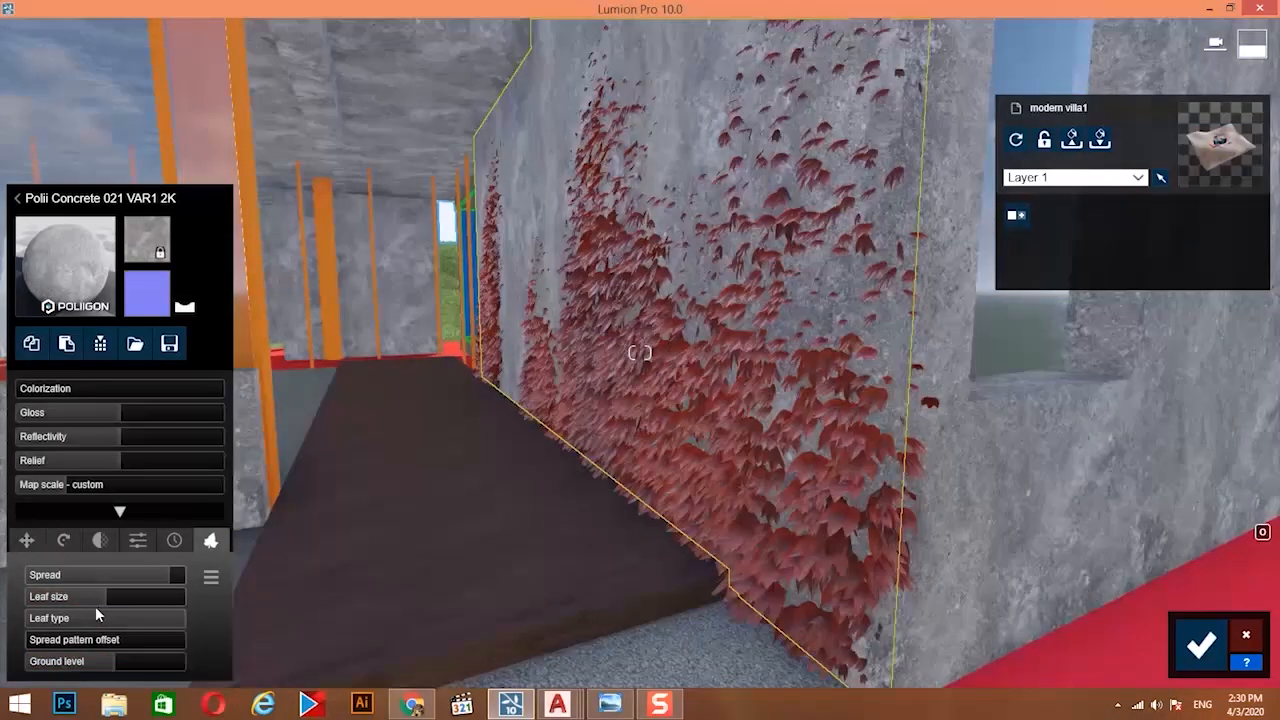
pyautogui.click(58, 620)
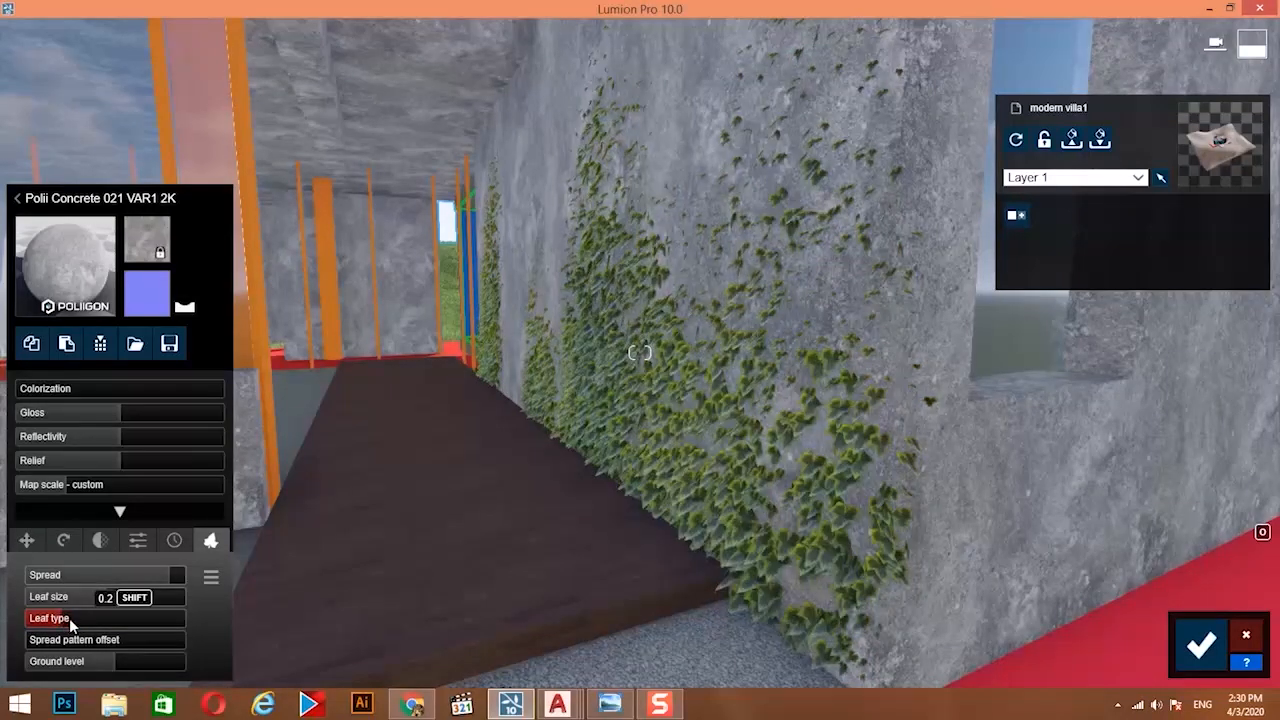
pyautogui.moveTo(70, 620); pyautogui.dragTo(117, 600)
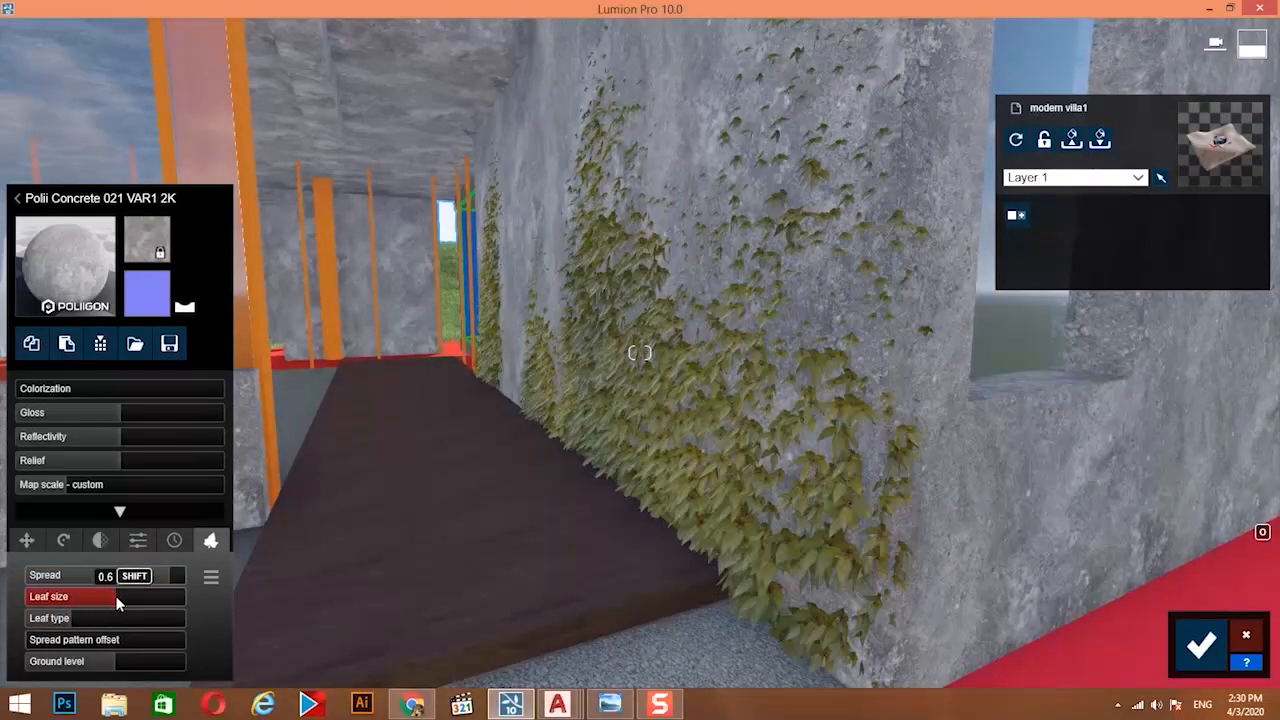
# Increase the Spread pattern offset of the passage wall's climbing plants to vary their growth.
pyautogui.press('s')
pyautogui.moveTo(644, 455); pyautogui.dragTo(668, 405, button='right')
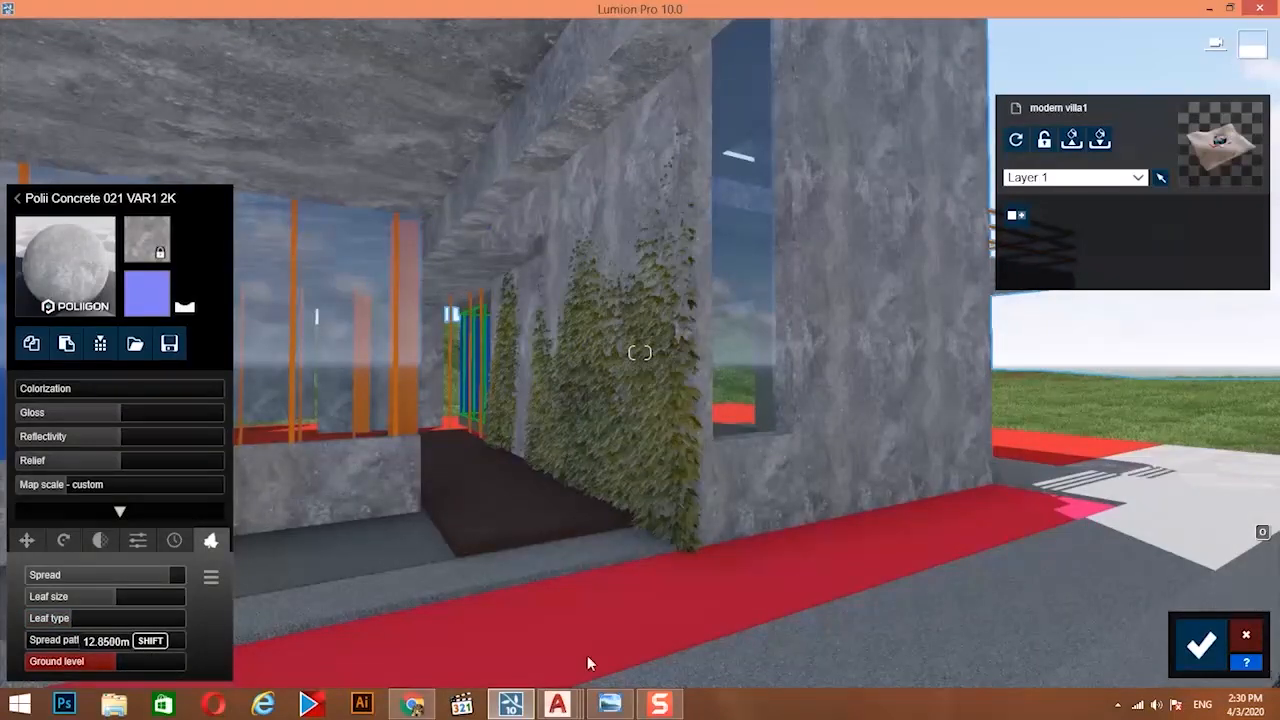
pyautogui.moveTo(89, 641); pyautogui.dragTo(118, 641)
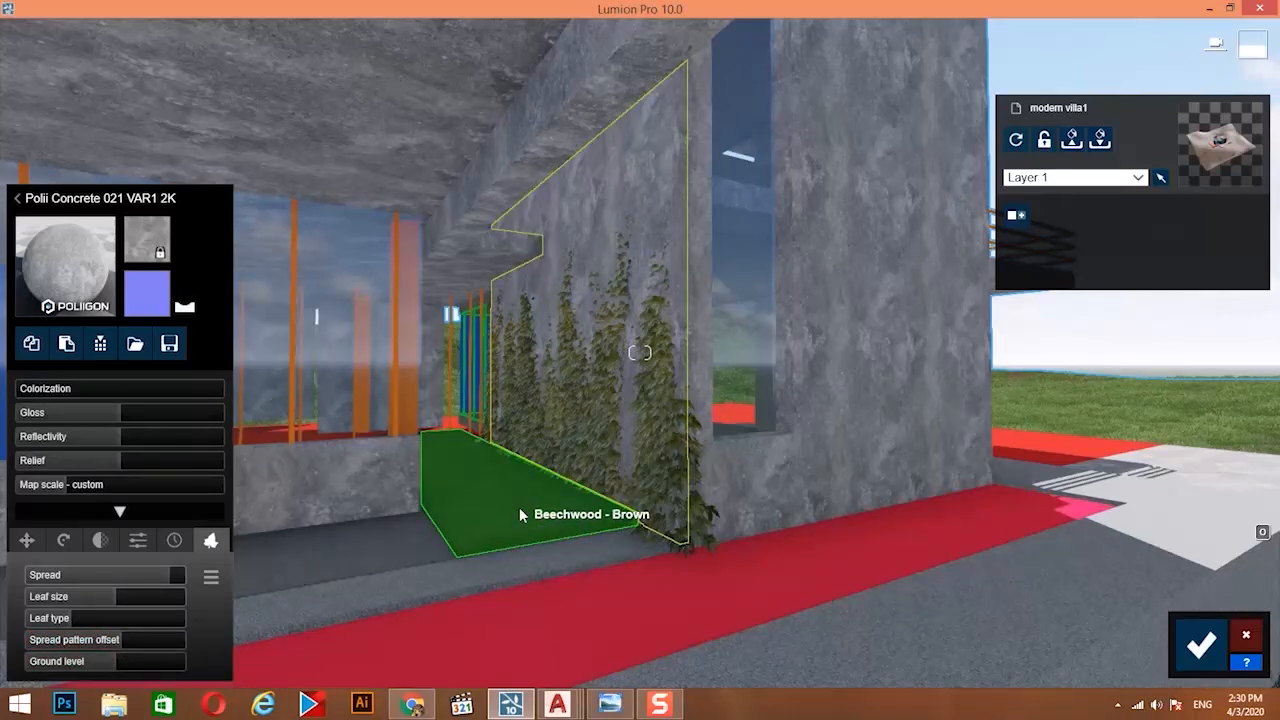
# Try the Leaves3 material on the dark brown floor strip beside the plant-covered wall.
pyautogui.click(519, 507)
pyautogui.click(38, 152)
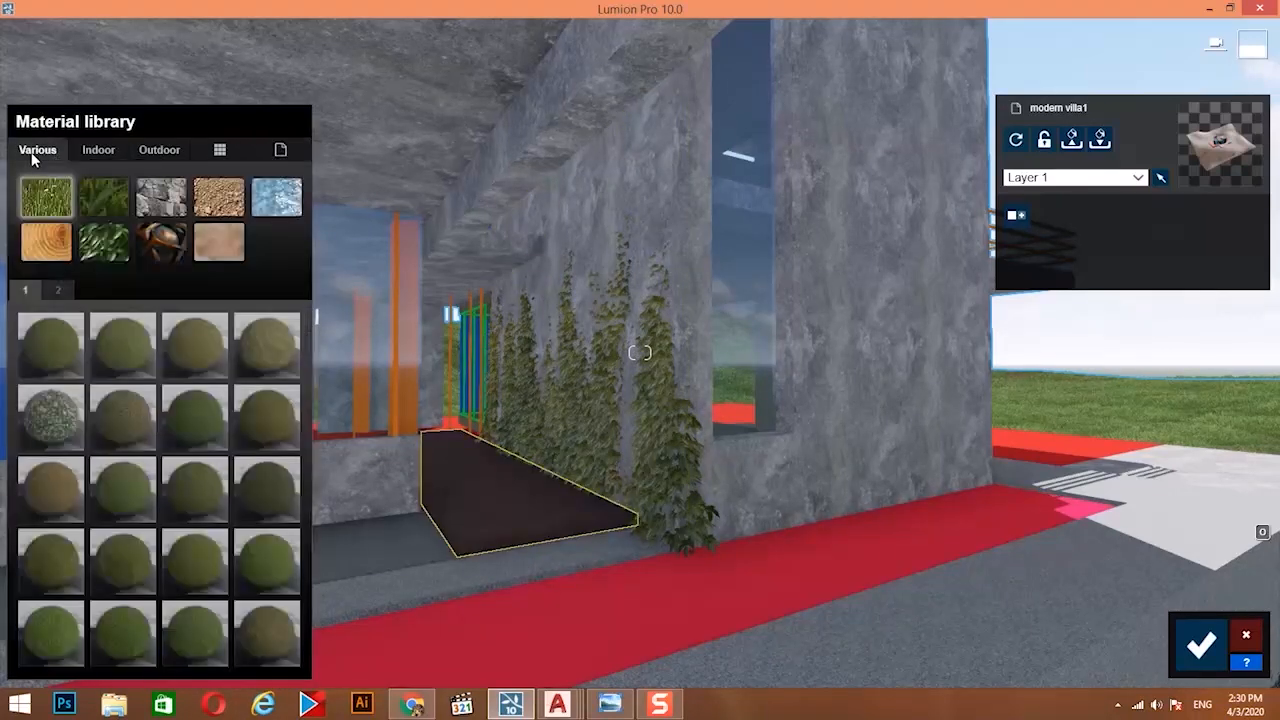
pyautogui.click(117, 199)
pyautogui.click(104, 243)
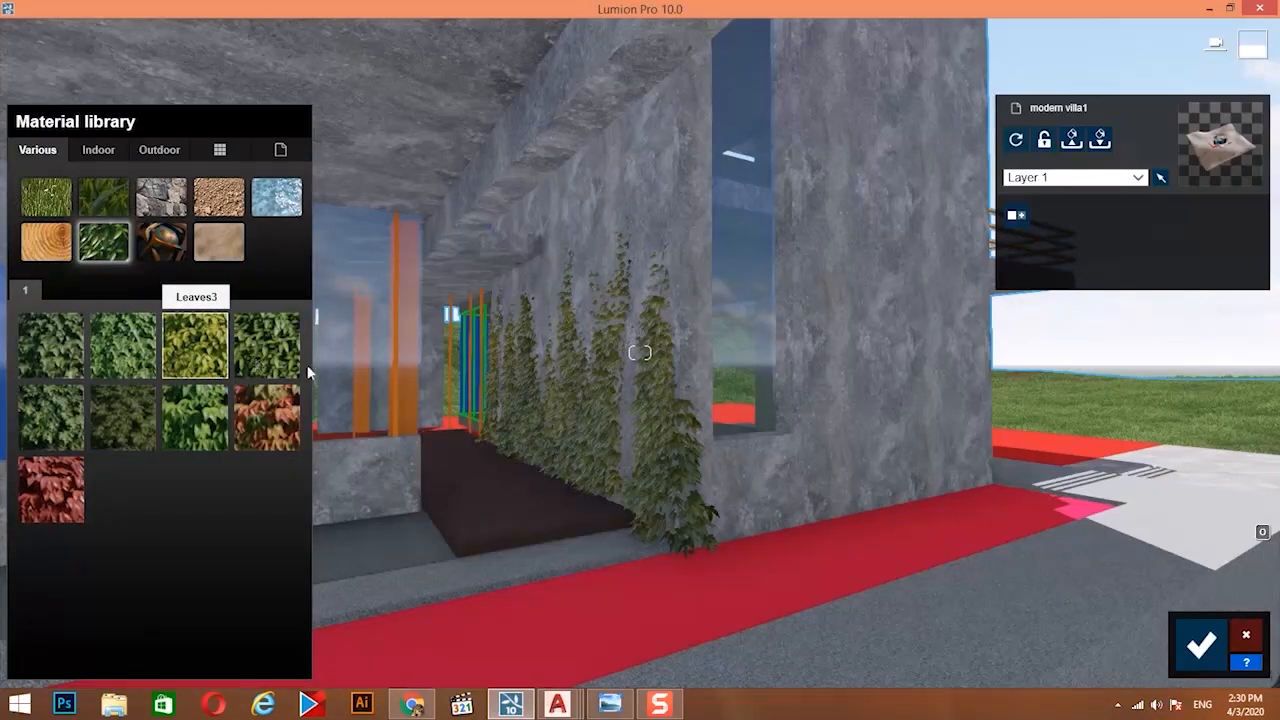
pyautogui.click(195, 346)
pyautogui.press('s')
pyautogui.press('w')
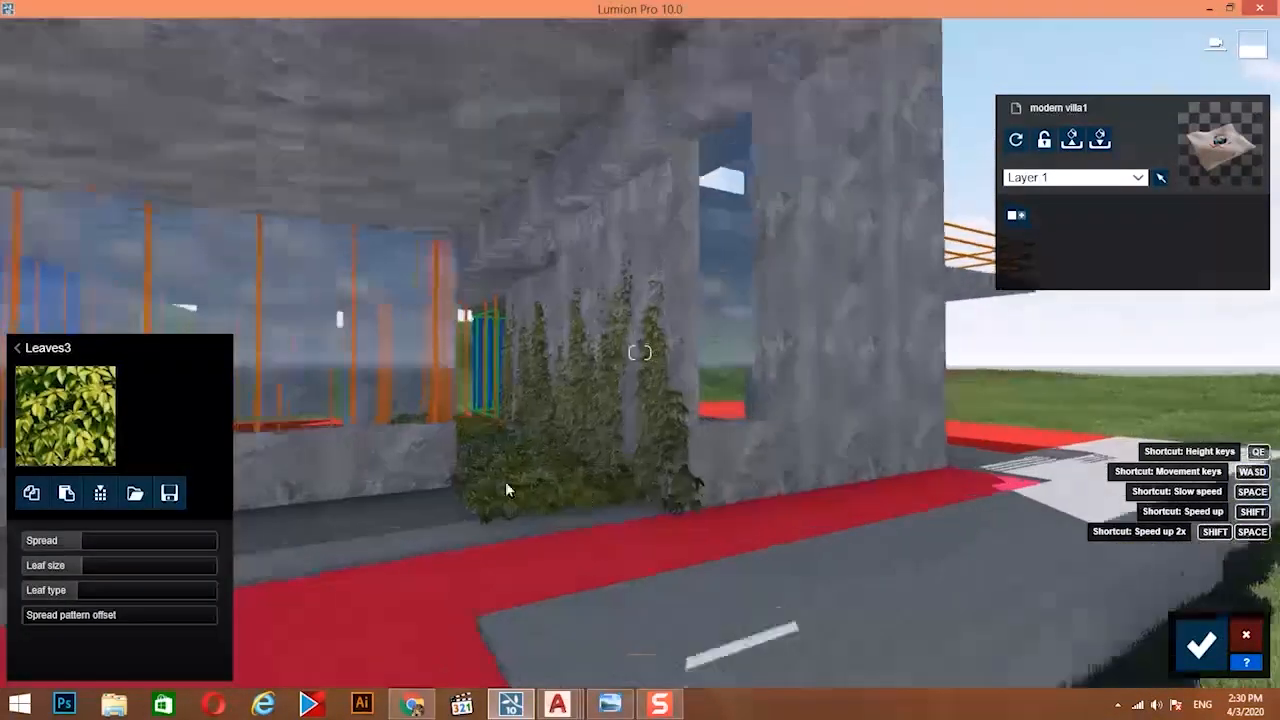
pyautogui.press('w')
# Apply the Clean Cut Grass 02 material to the floor strip beside the plant-covered wall.
pyautogui.click(65, 415)
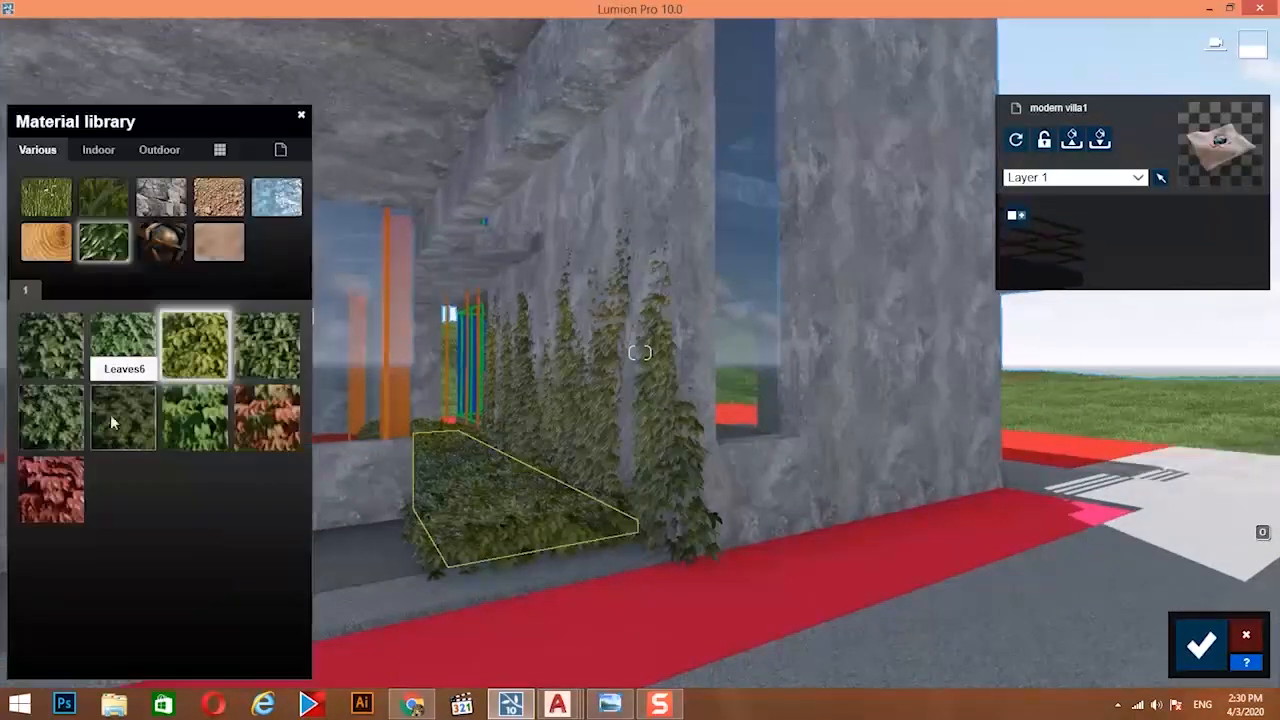
pyautogui.click(90, 198)
pyautogui.click(257, 418)
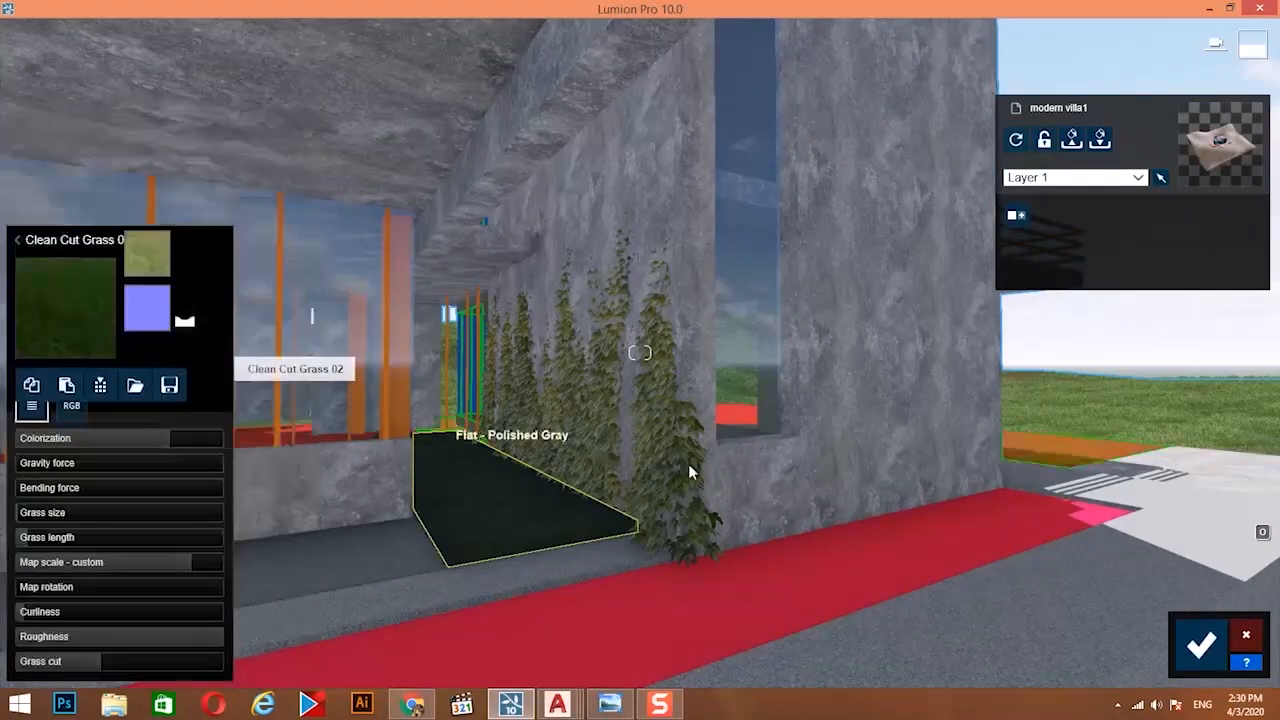
pyautogui.press('s')
pyautogui.press('w')
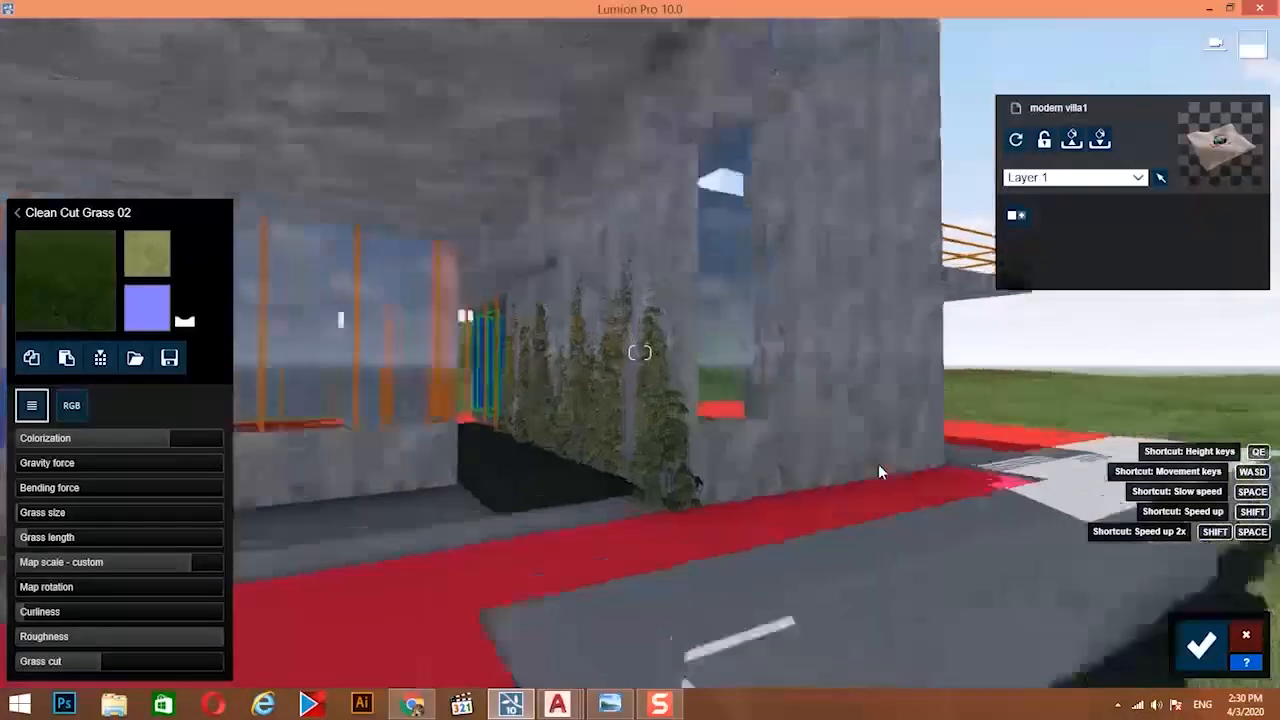
# Apply the Polii Metal Teflon 001 2K material to the orange window frames beside the plant-covered passage.
pyautogui.moveTo(880, 470); pyautogui.dragTo(770, 468, button='right')
pyautogui.moveTo(977, 261); pyautogui.dragTo(948, 303, button='right')
pyautogui.press('d')
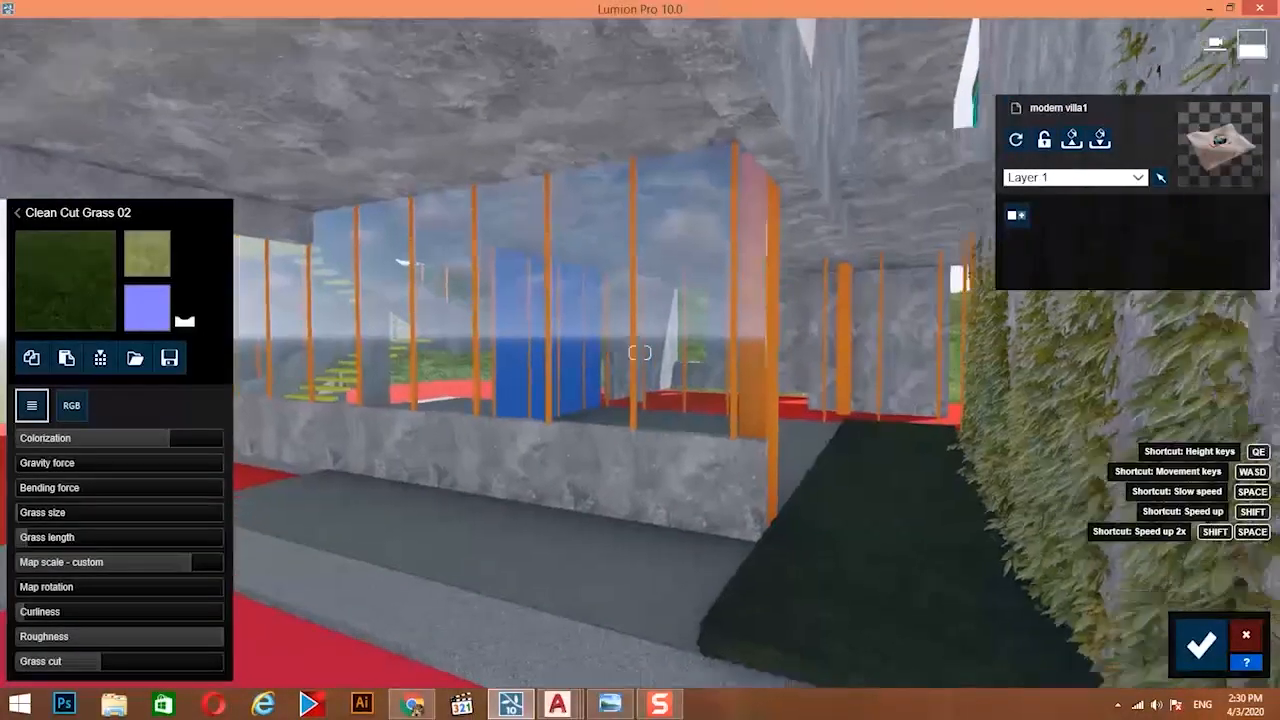
pyautogui.press('w')
pyautogui.moveTo(763, 423)
pyautogui.mouseDown(button='right')
pyautogui.moveTo(728, 427)
pyautogui.moveTo(773, 442)
pyautogui.mouseUp(button='right')
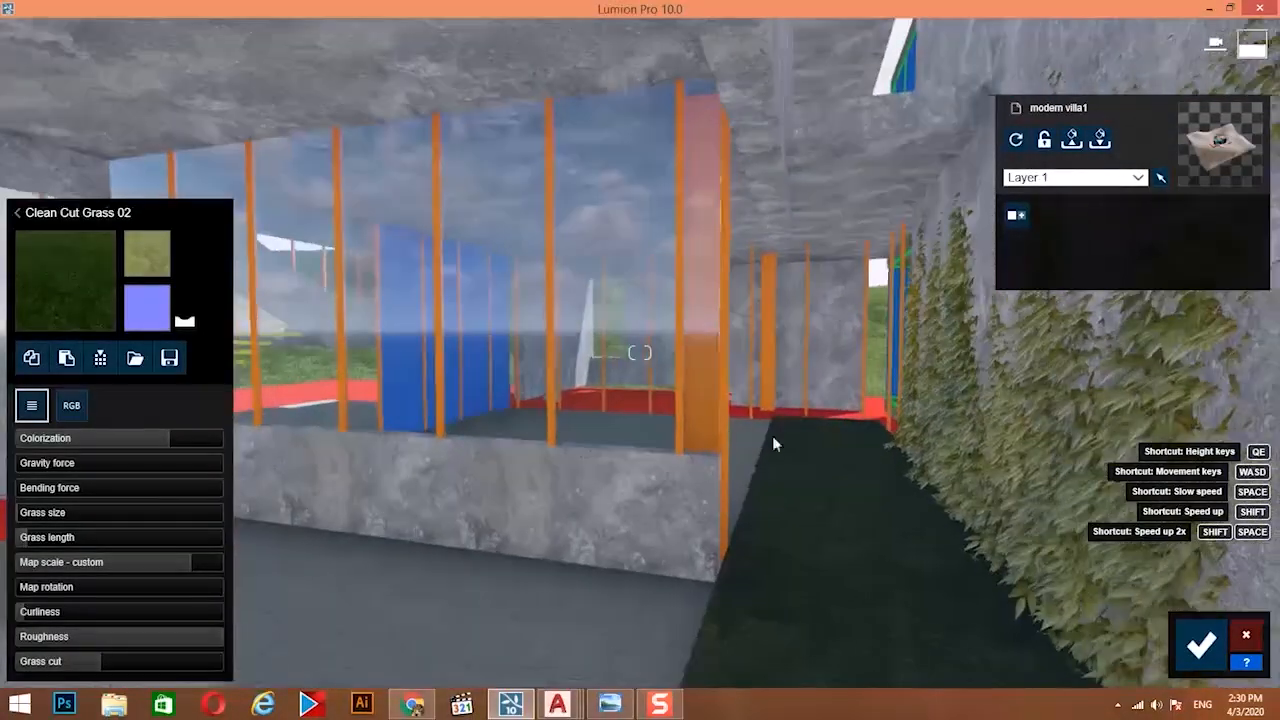
pyautogui.click(714, 396)
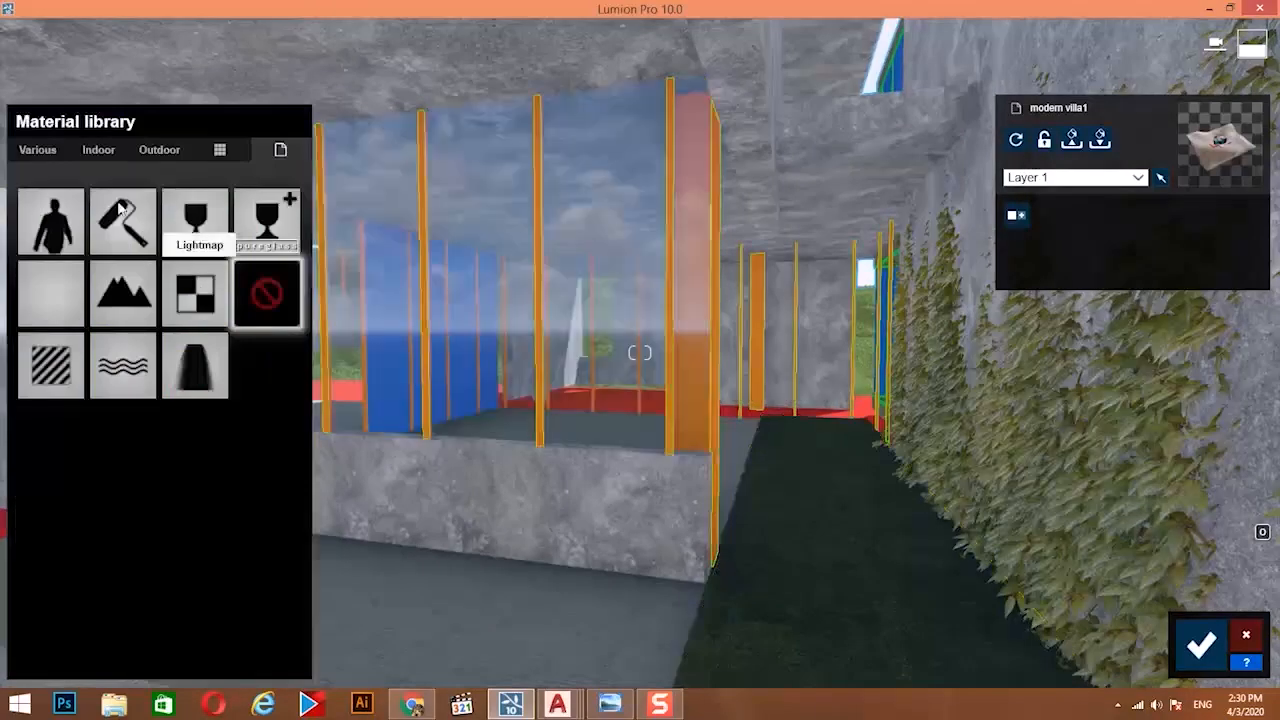
pyautogui.click(98, 151)
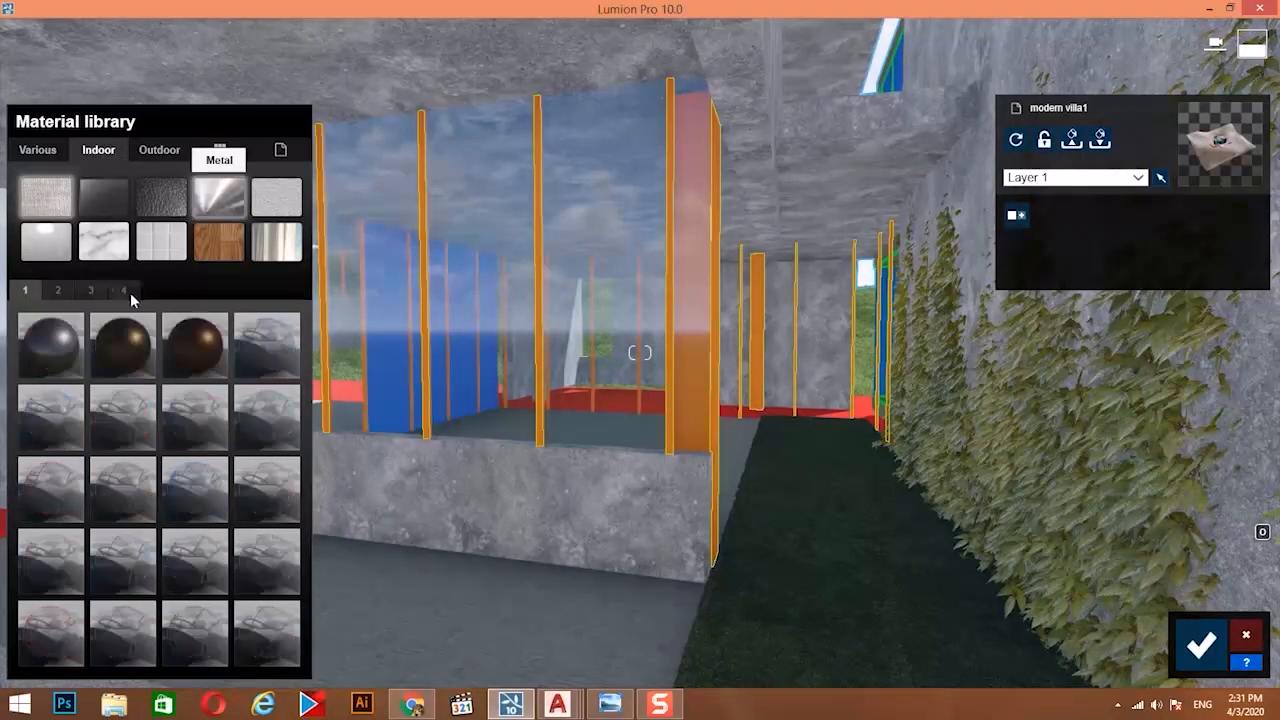
pyautogui.click(85, 292)
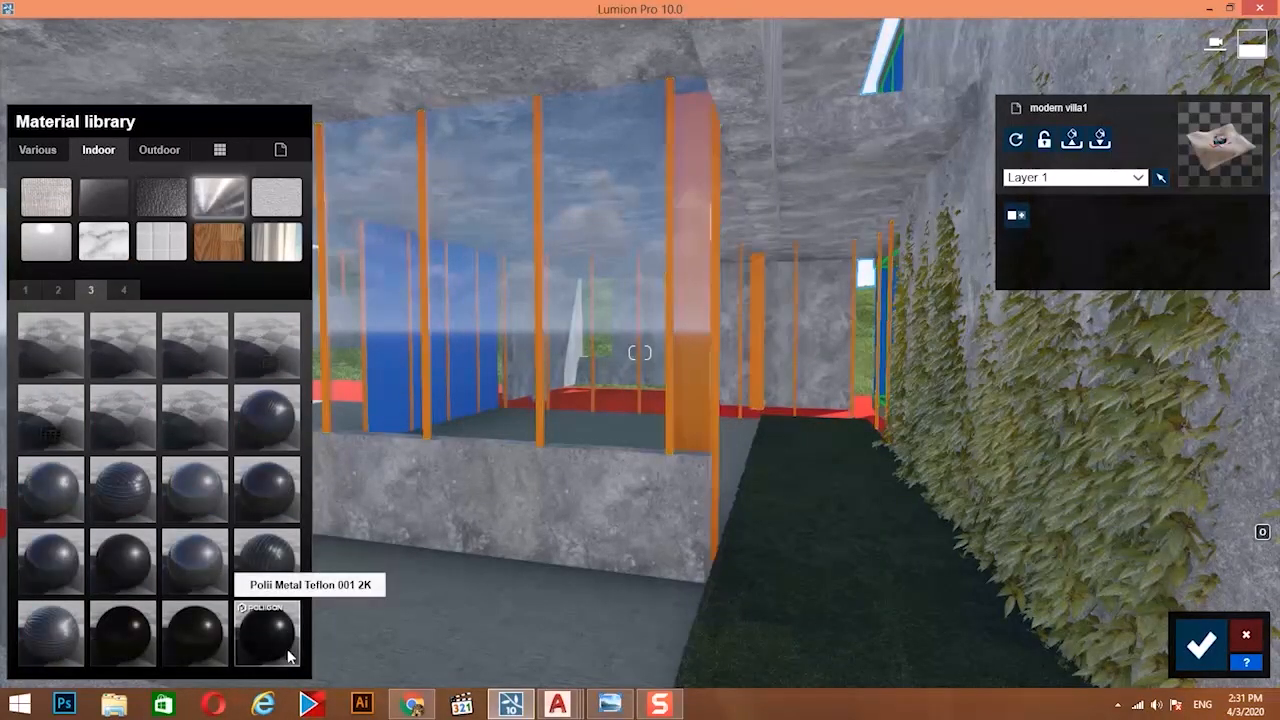
pyautogui.click(267, 633)
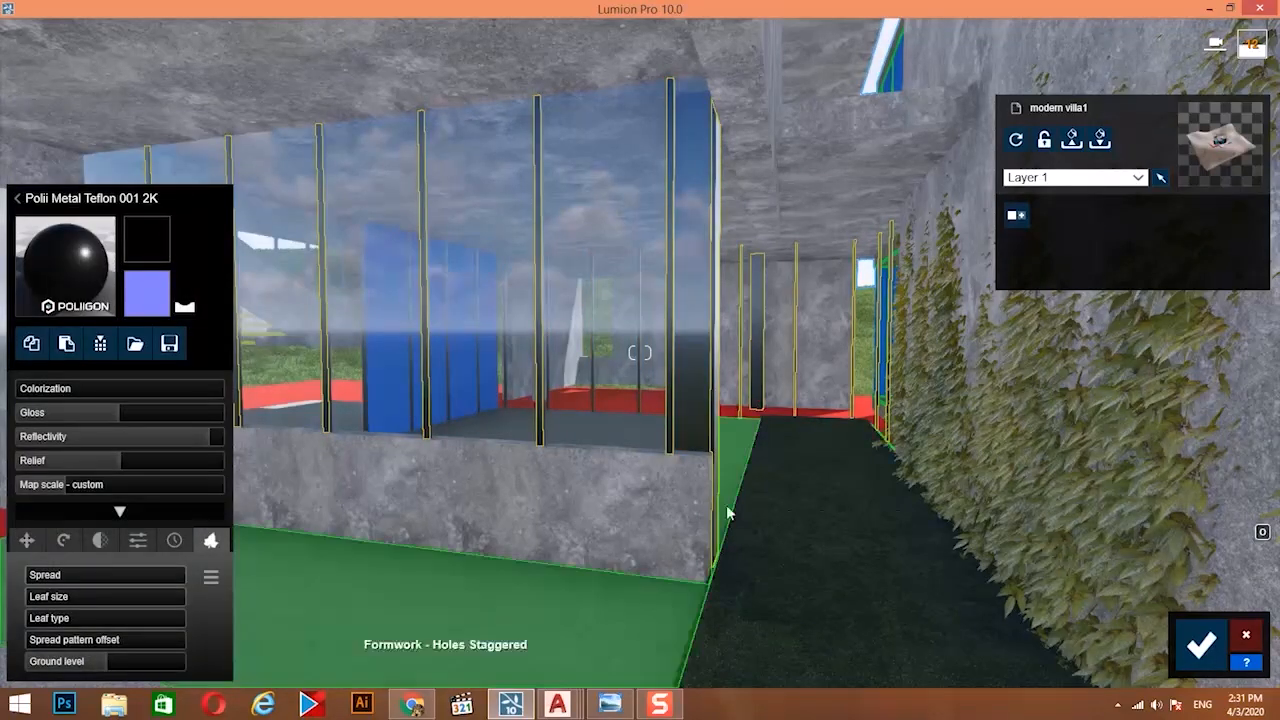
# Apply the Calm Blue water material to the red pool surface on the raised deck.
pyautogui.moveTo(955, 362); pyautogui.dragTo(775, 433, button='right')
pyautogui.press('s')
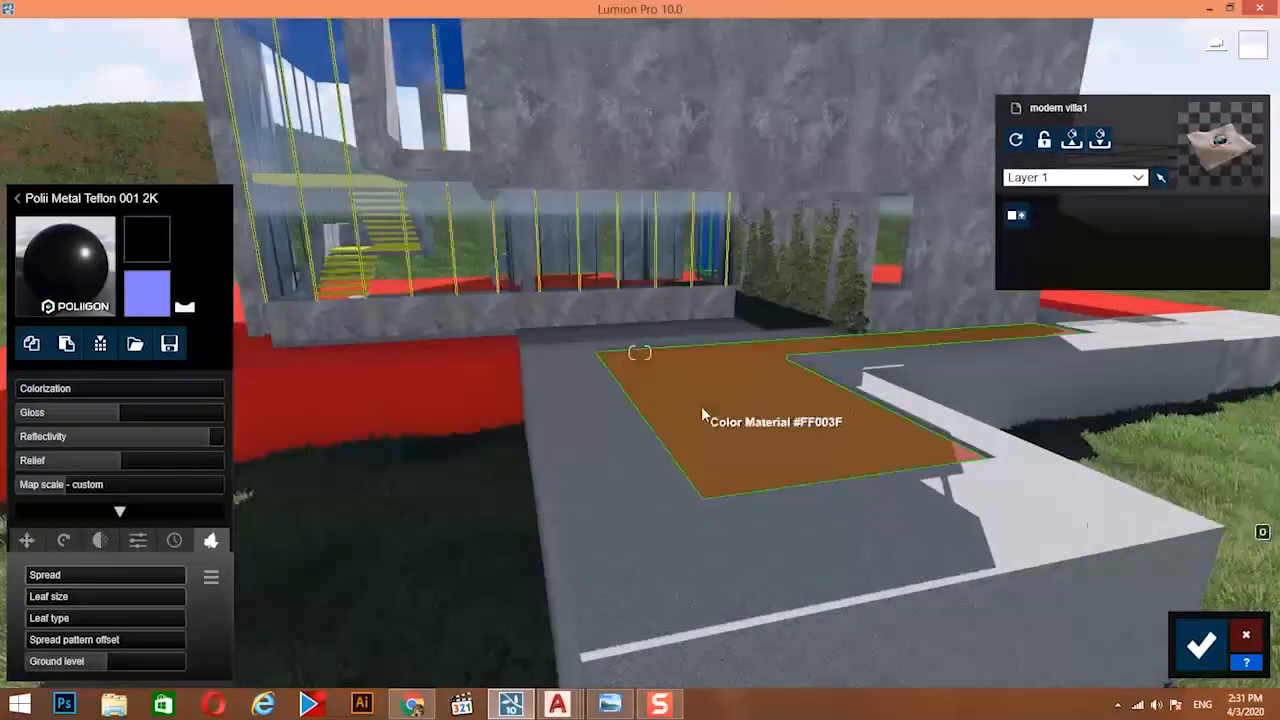
pyautogui.click(701, 406)
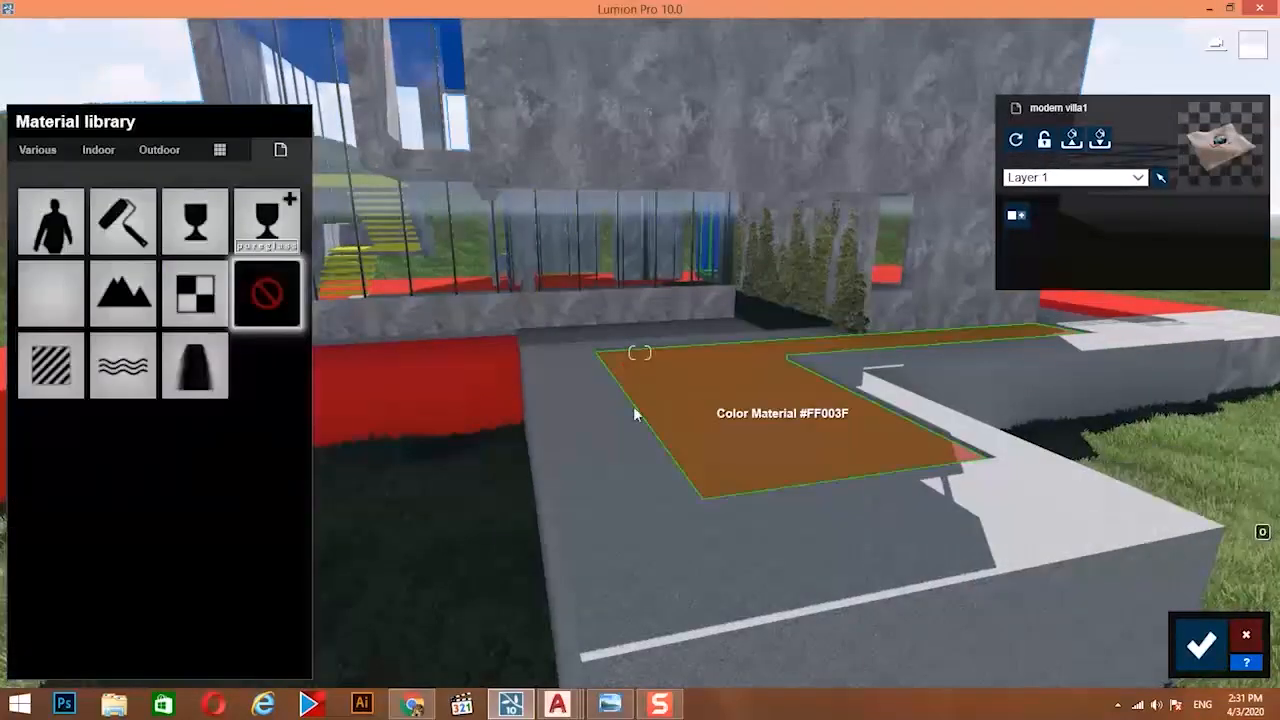
pyautogui.click(55, 159)
pyautogui.click(277, 199)
pyautogui.click(55, 429)
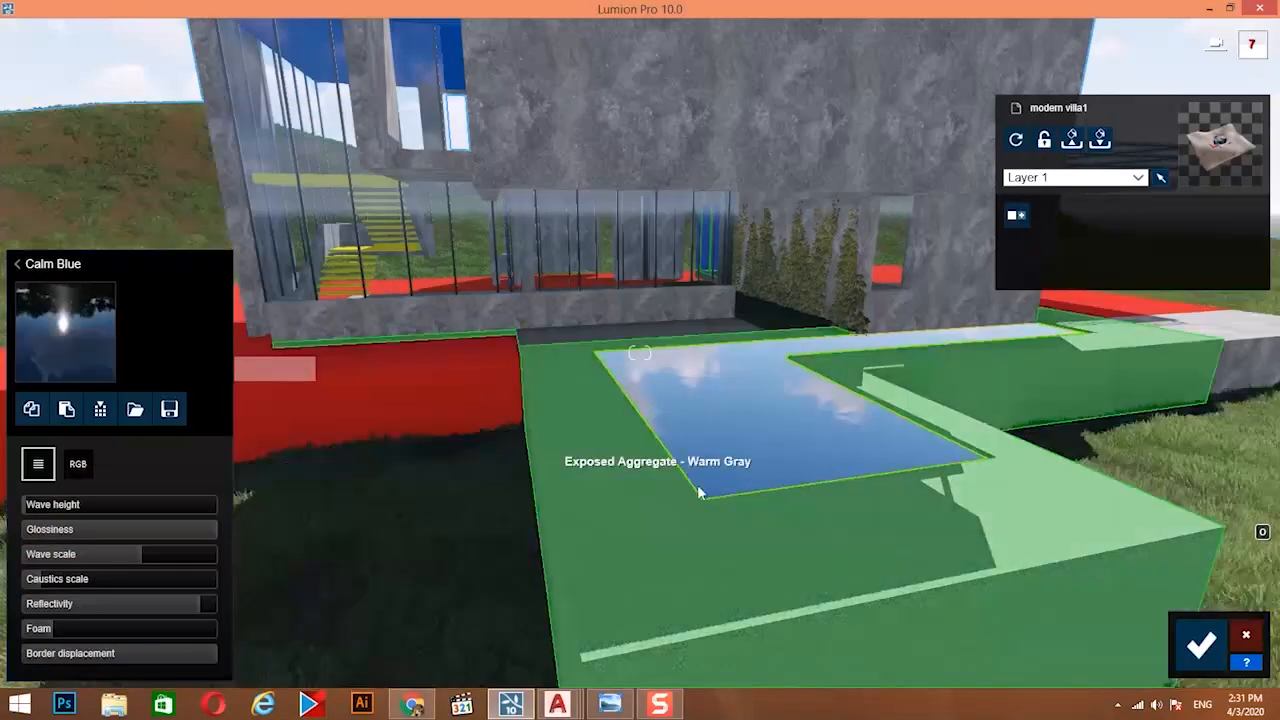
# Apply the Polii Wood Flooring 06 3k material to the gray deck surrounding the pool.
pyautogui.click(782, 522)
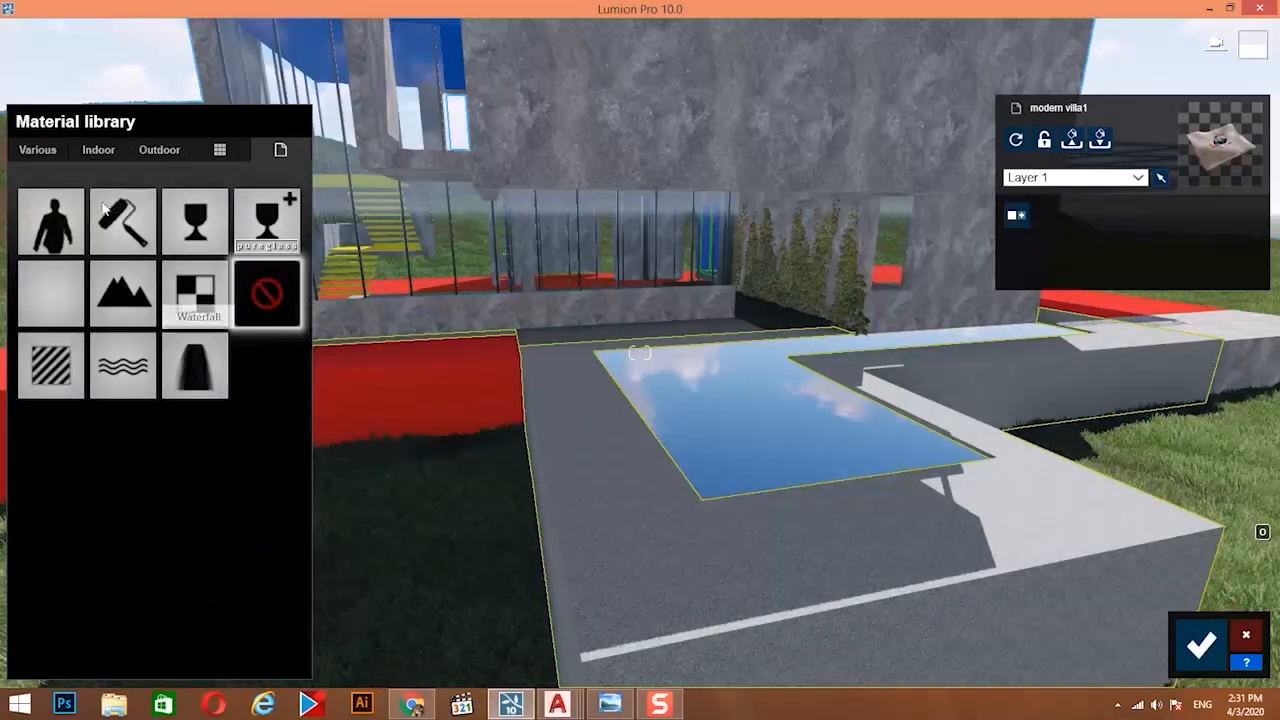
pyautogui.click(157, 149)
pyautogui.click(163, 246)
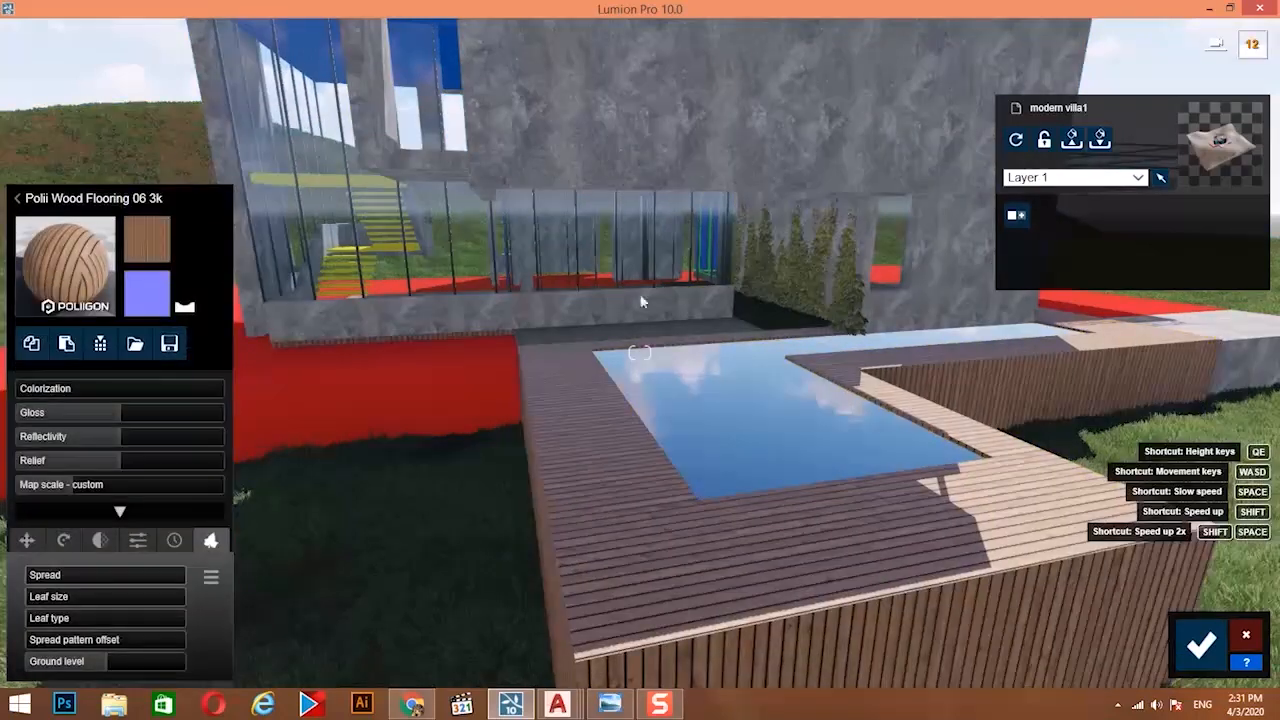
# Apply the Polii Wood Flooring 06 3k material to the dark gray walls behind the balcony railing and beneath it.
pyautogui.press('w')
pyautogui.moveTo(643, 300); pyautogui.dragTo(915, 300, button='right')
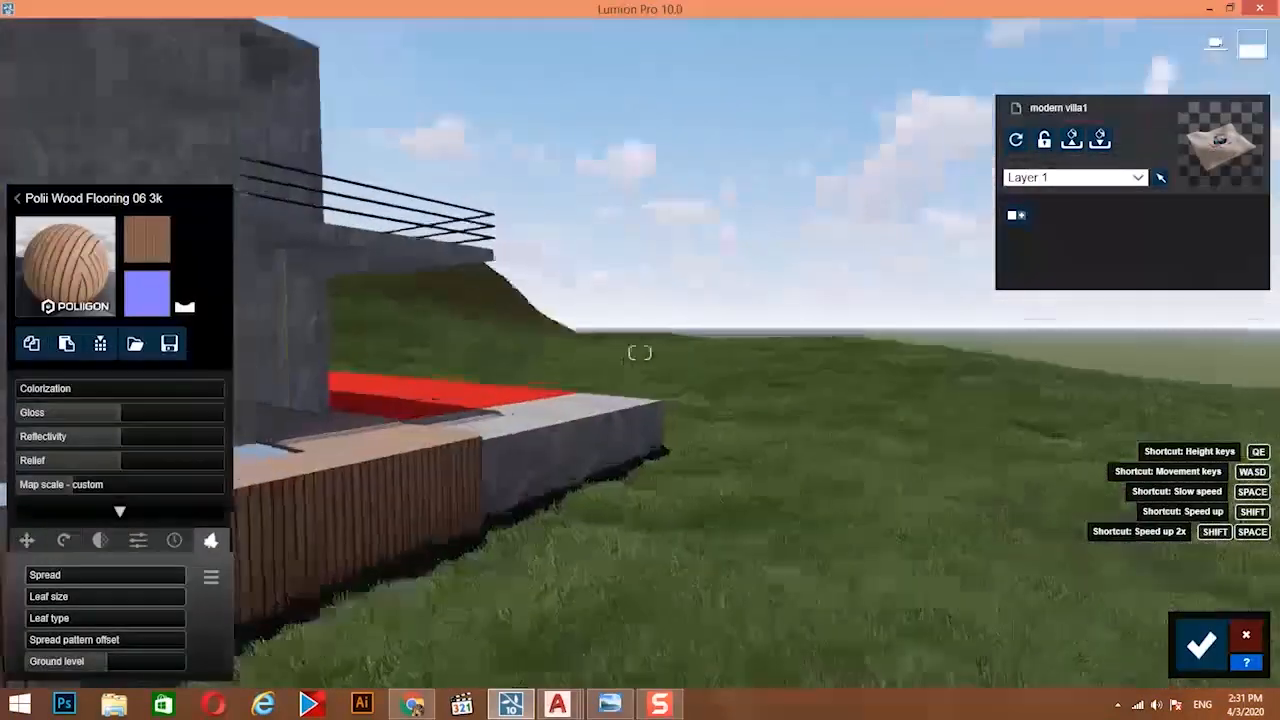
pyautogui.press('d')
pyautogui.moveTo(900, 345); pyautogui.dragTo(655, 346, button='right')
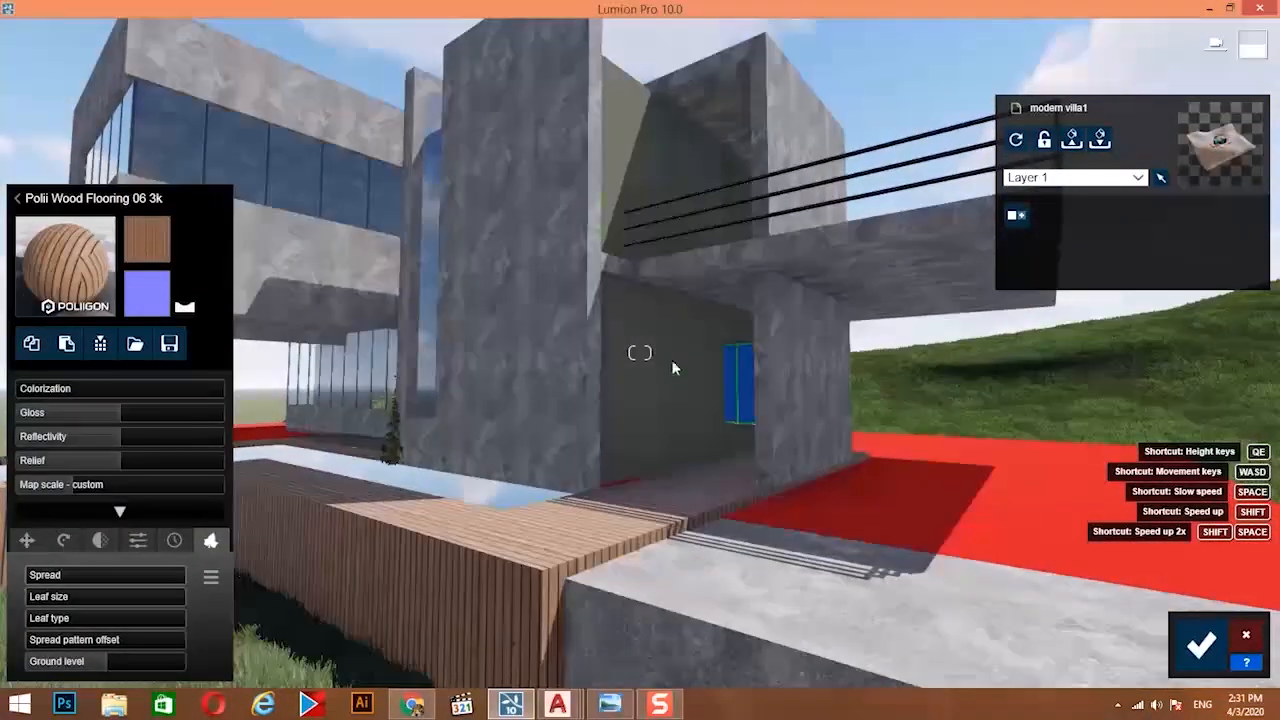
pyautogui.click(672, 368)
pyautogui.click(162, 150)
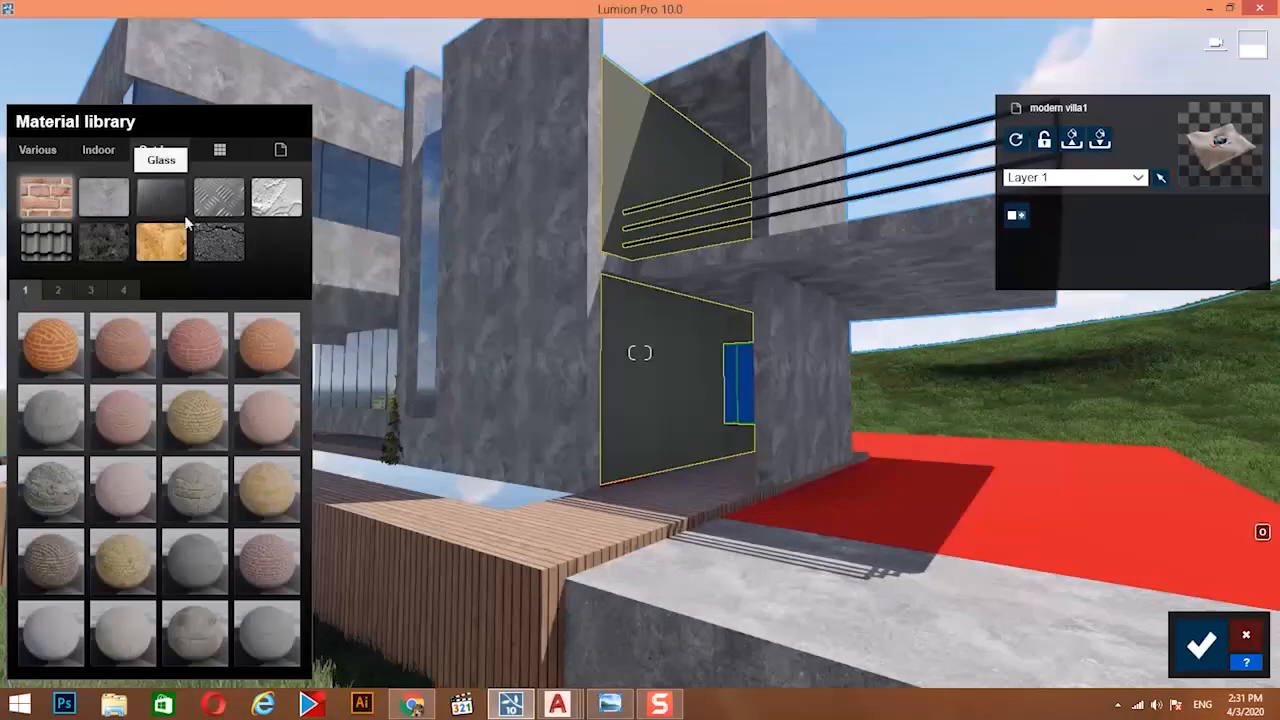
pyautogui.click(155, 258)
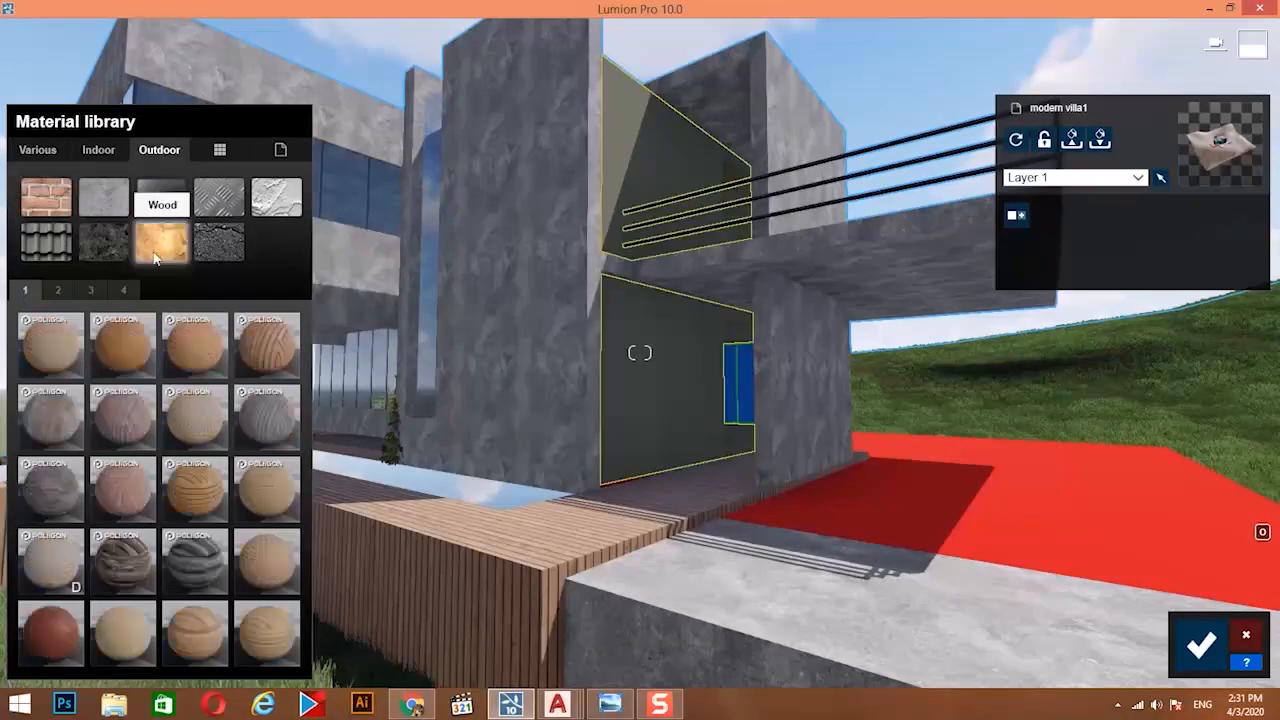
pyautogui.click(267, 344)
# Try the Polii CityStreet Sidewalk 008 2k stone material on the red terrace and its retaining wall.
pyautogui.press('a')
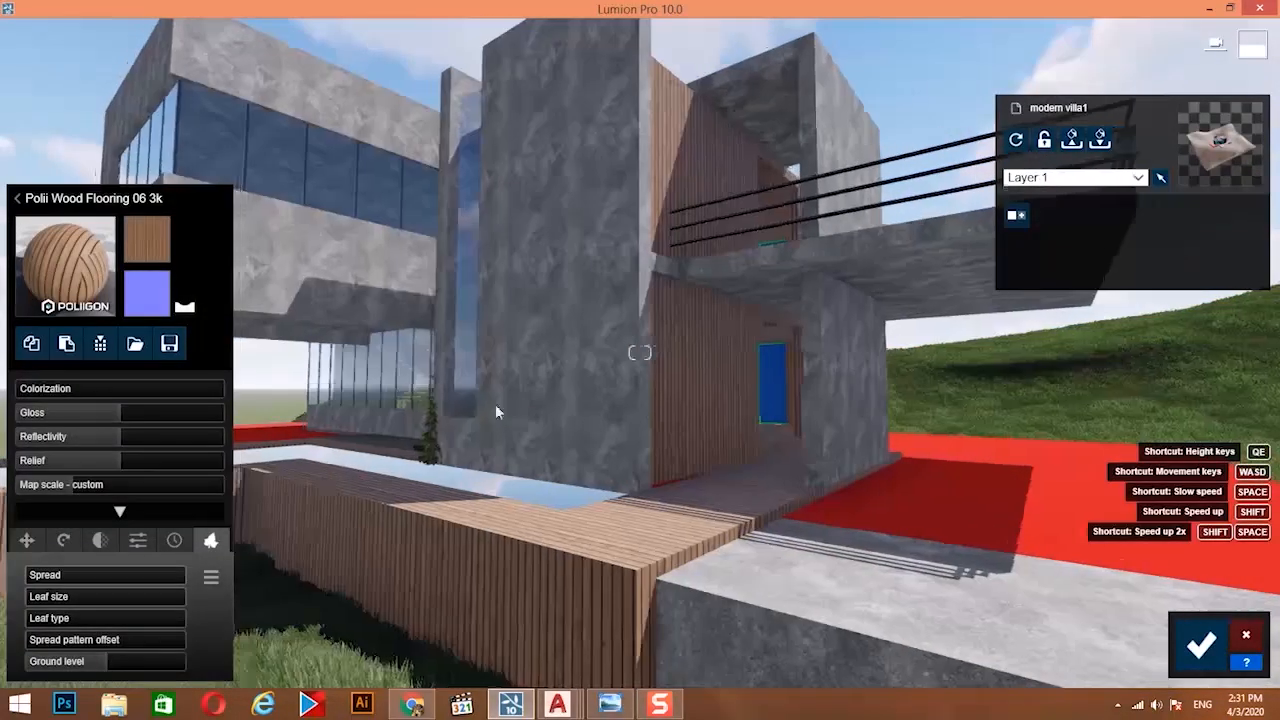
pyautogui.press('w')
pyautogui.moveTo(495, 404); pyautogui.dragTo(437, 493, button='right')
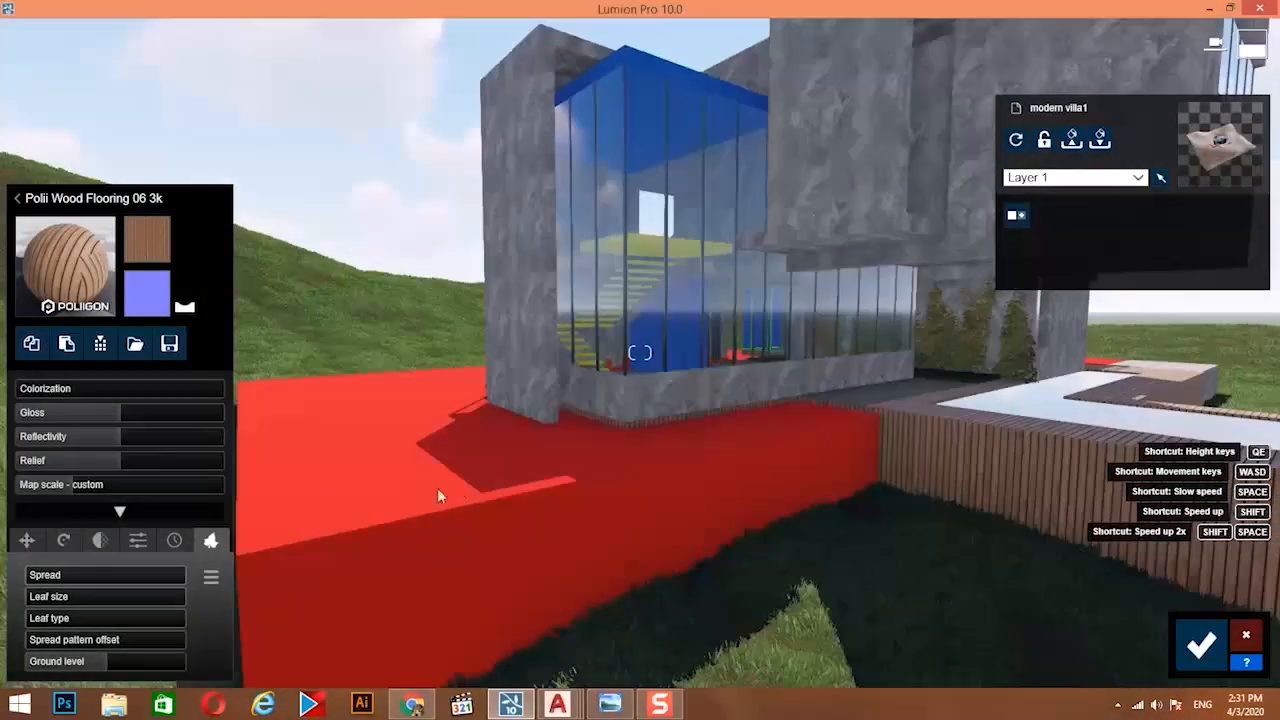
pyautogui.click(403, 515)
pyautogui.click(152, 151)
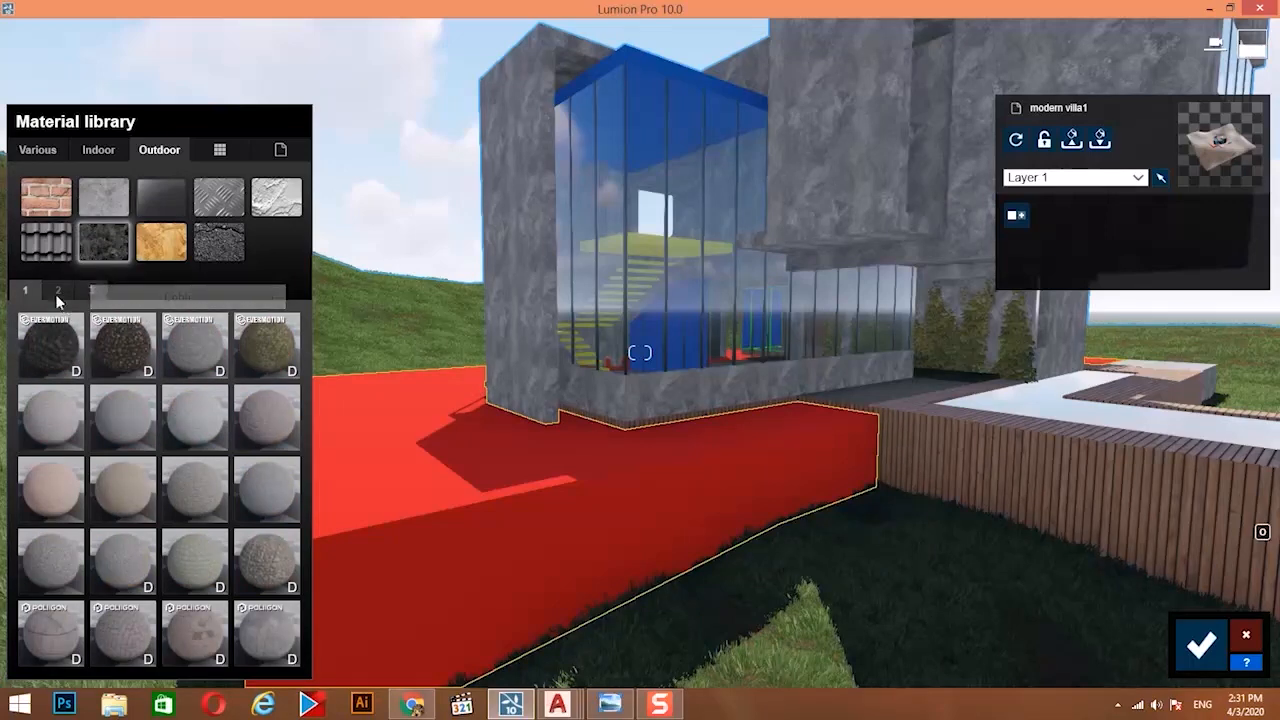
pyautogui.click(89, 291)
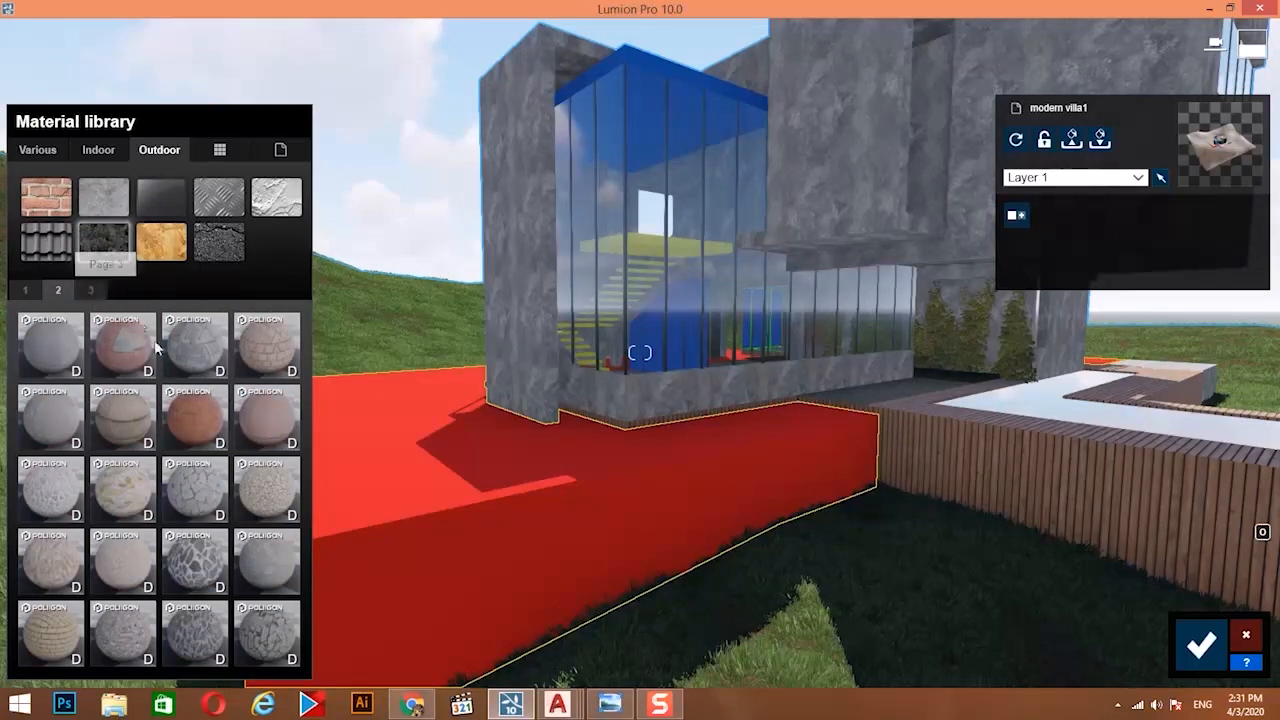
pyautogui.click(210, 352)
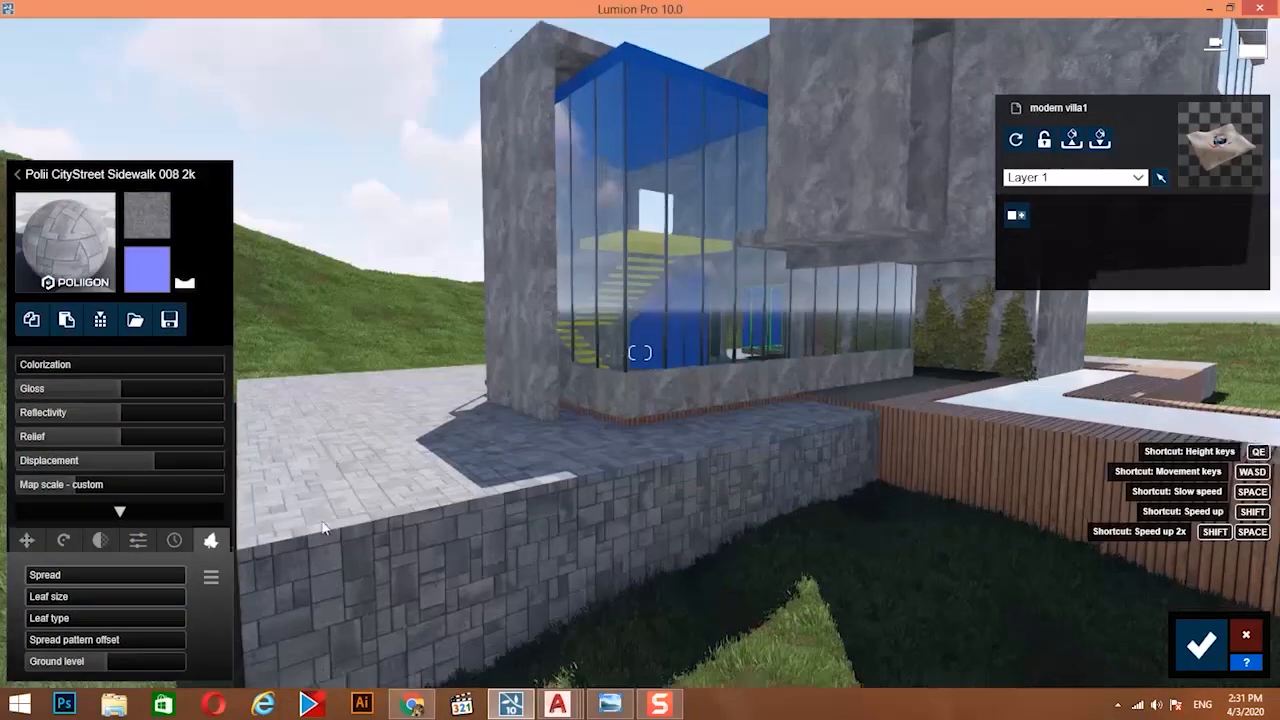
# Apply the Polii Cobblestone 17 3k material to the terrace and retaining wall, and enlarge its map scale slightly.
pyautogui.press('e')
pyautogui.click(65, 261)
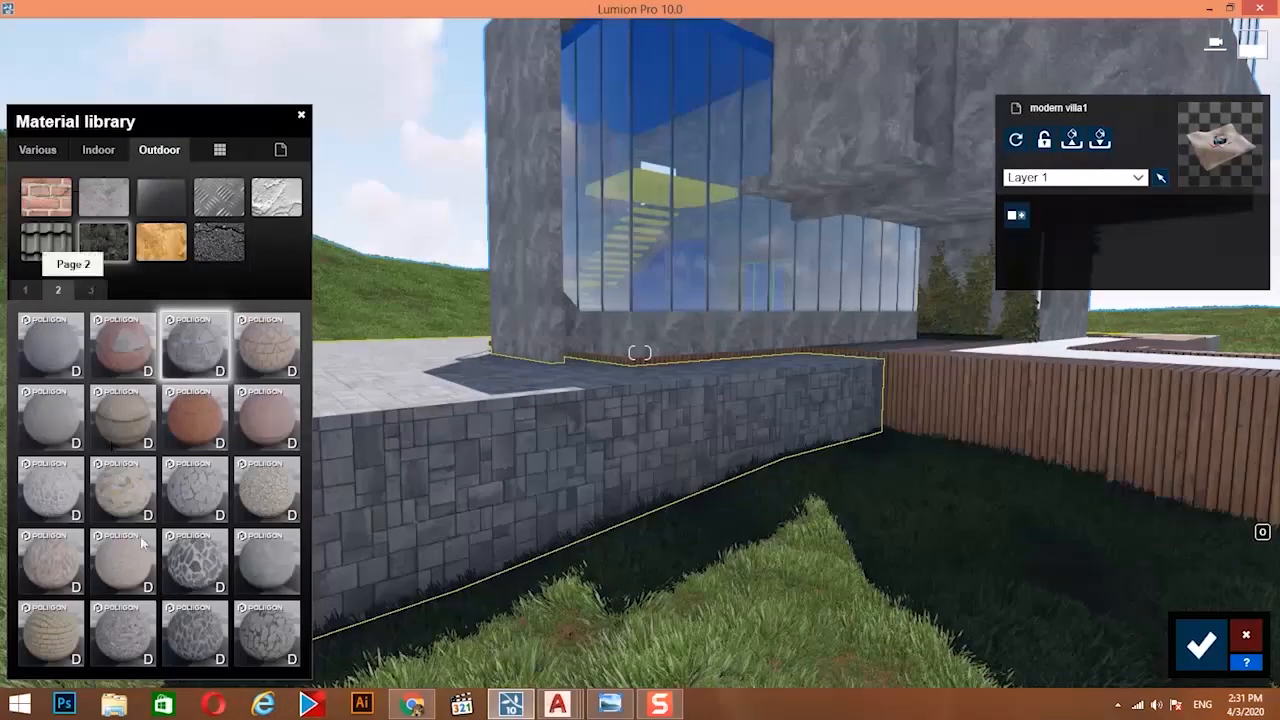
pyautogui.click(270, 640)
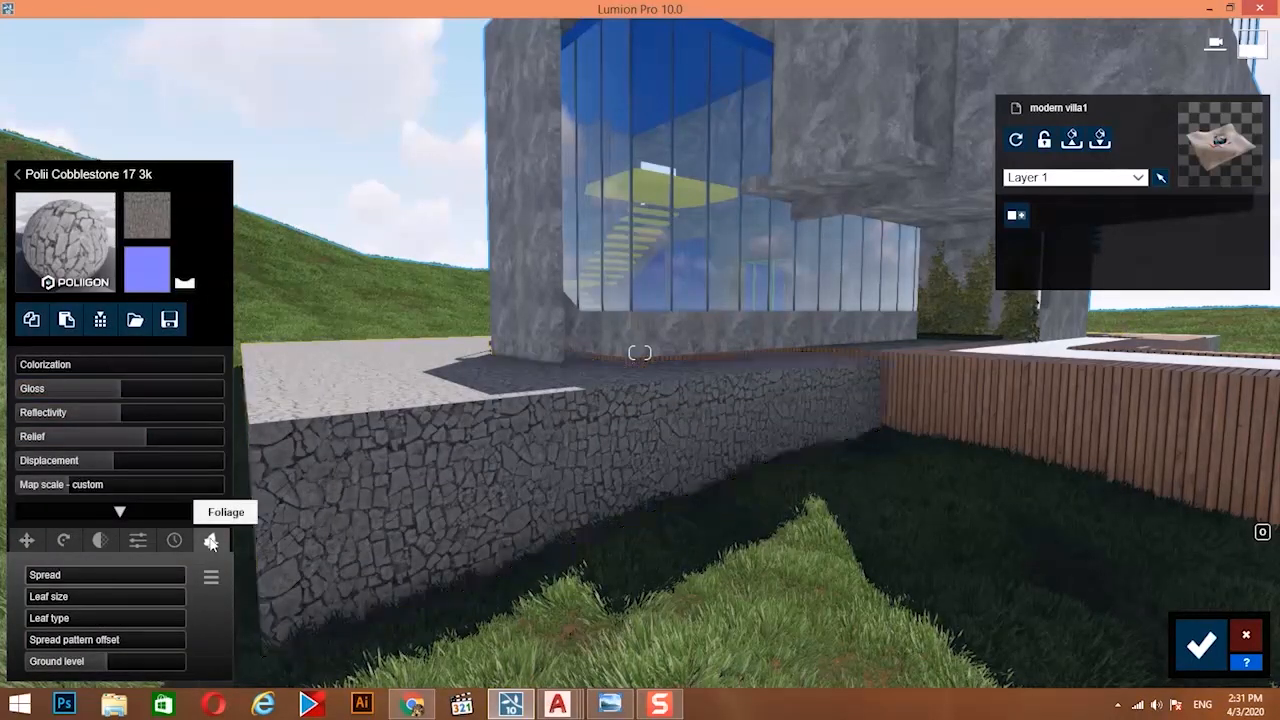
pyautogui.moveTo(745, 440); pyautogui.dragTo(731, 450, button='right')
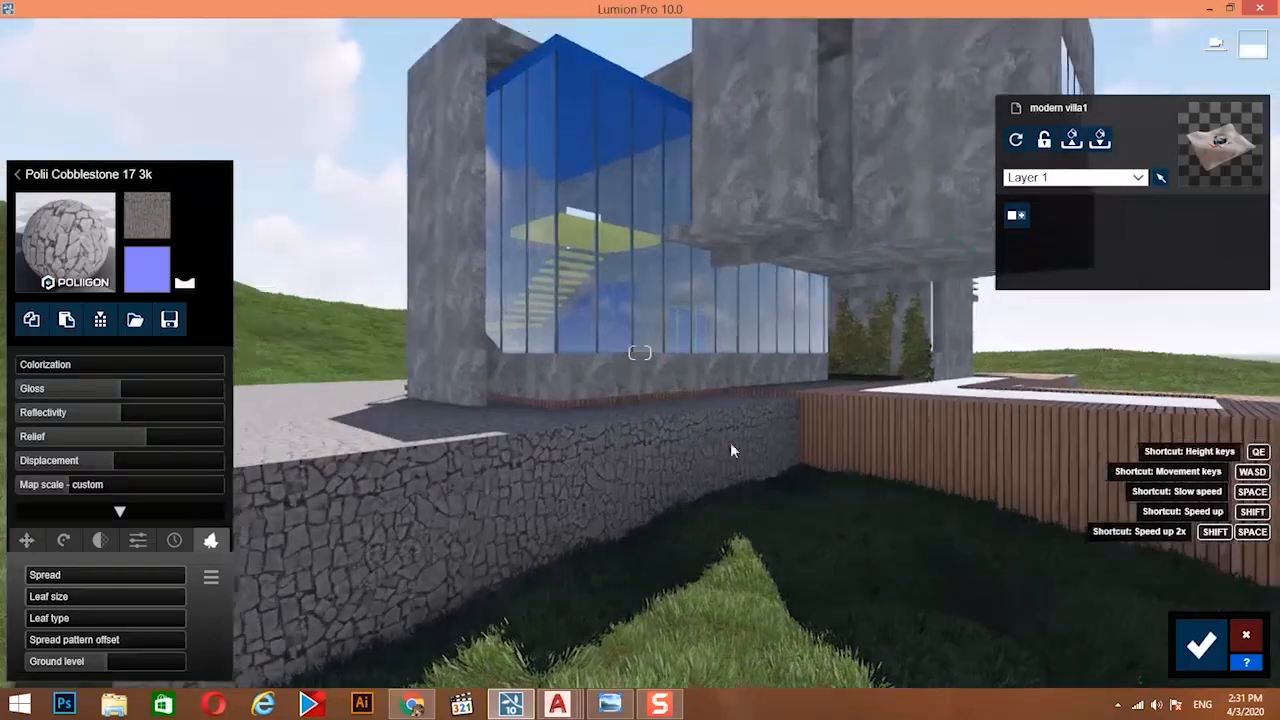
pyautogui.moveTo(74, 484); pyautogui.dragTo(79, 484)
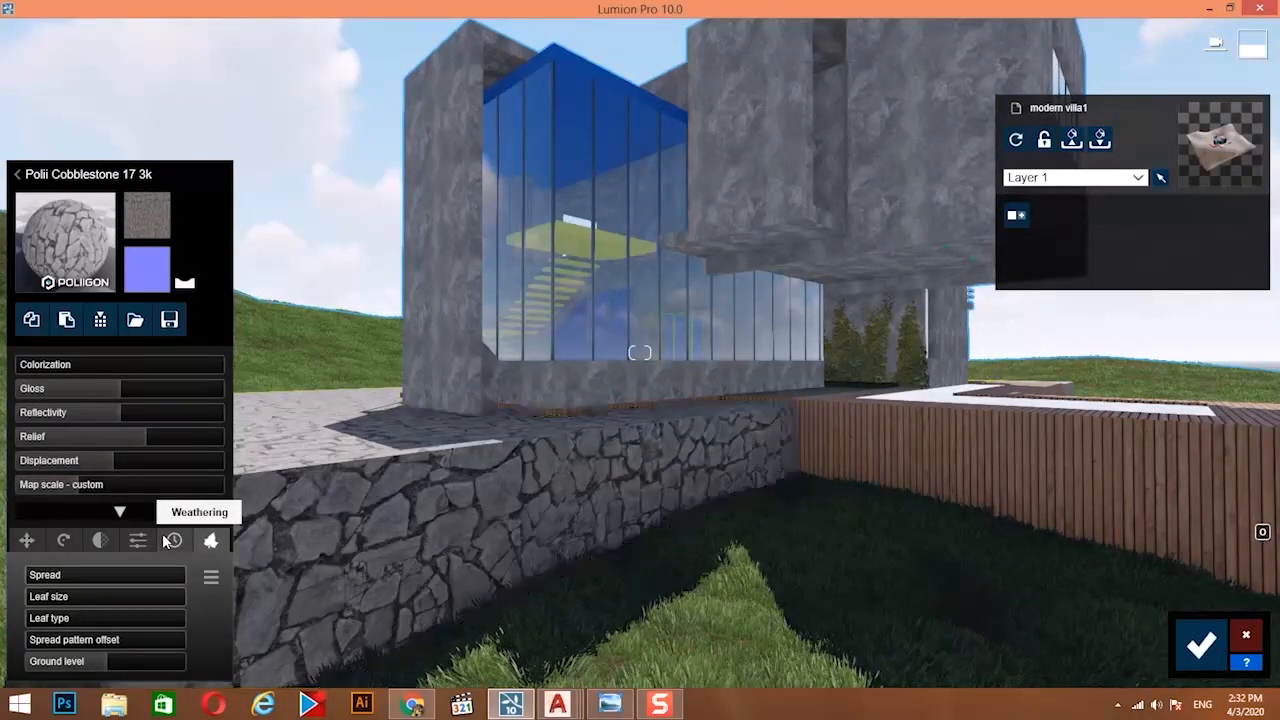
# Set the cobblestone's Weathering to about half and raise its Displacement to the maximum.
pyautogui.click(170, 541)
pyautogui.moveTo(87, 574); pyautogui.dragTo(117, 568)
pyautogui.moveTo(117, 460); pyautogui.dragTo(372, 470)
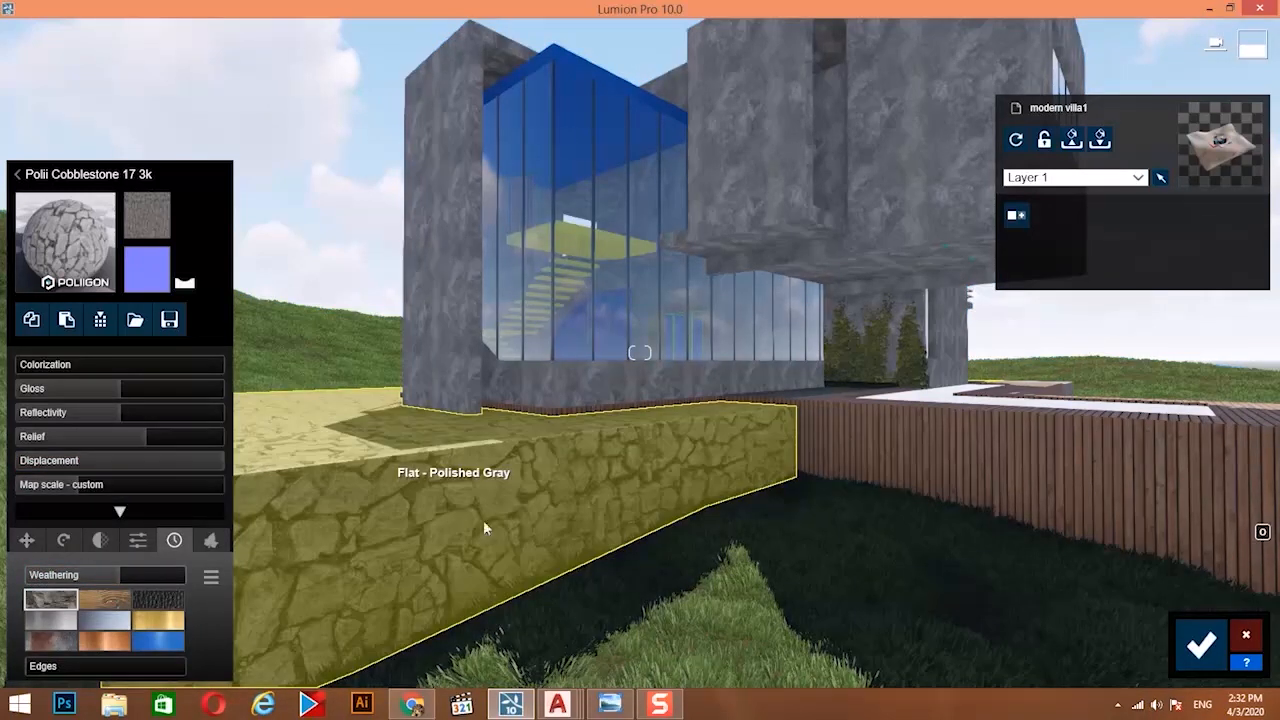
pyautogui.press('w')
pyautogui.press('e')
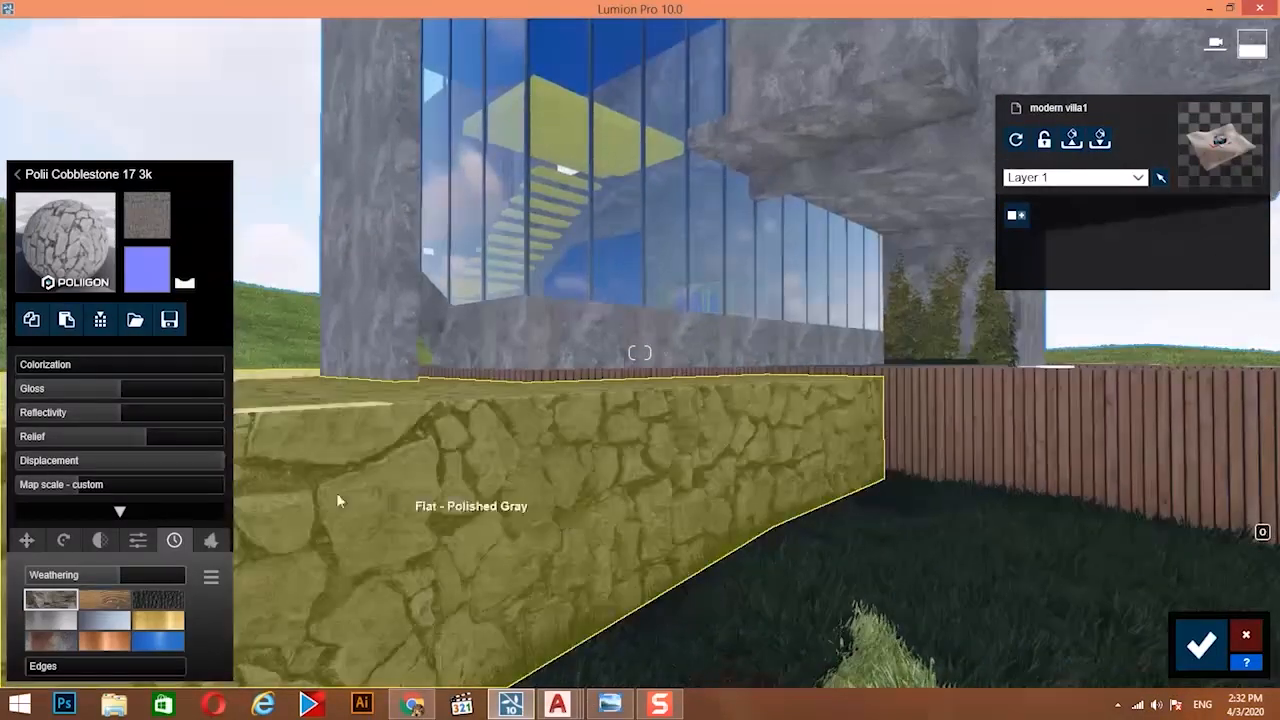
pyautogui.moveTo(163, 462); pyautogui.dragTo(480, 474)
# Apply the Glass Panels 004 material to the blue ground-floor panels beside the wooden deck.
pyautogui.press('s')
pyautogui.press('q')
pyautogui.press('q')
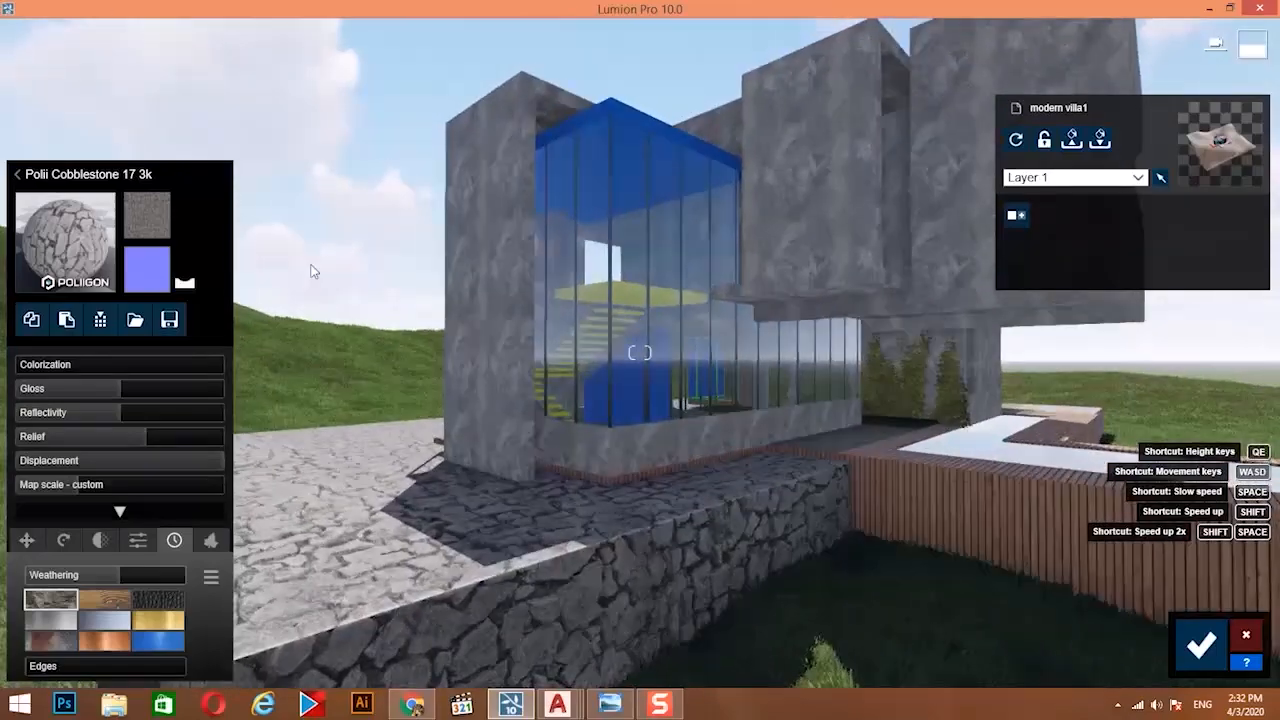
pyautogui.press('w')
pyautogui.moveTo(545, 447); pyautogui.dragTo(510, 444, button='right')
pyautogui.press('w')
pyautogui.press('w')
pyautogui.press('w')
pyautogui.moveTo(420, 450); pyautogui.dragTo(450, 482, button='right')
pyautogui.click(630, 330)
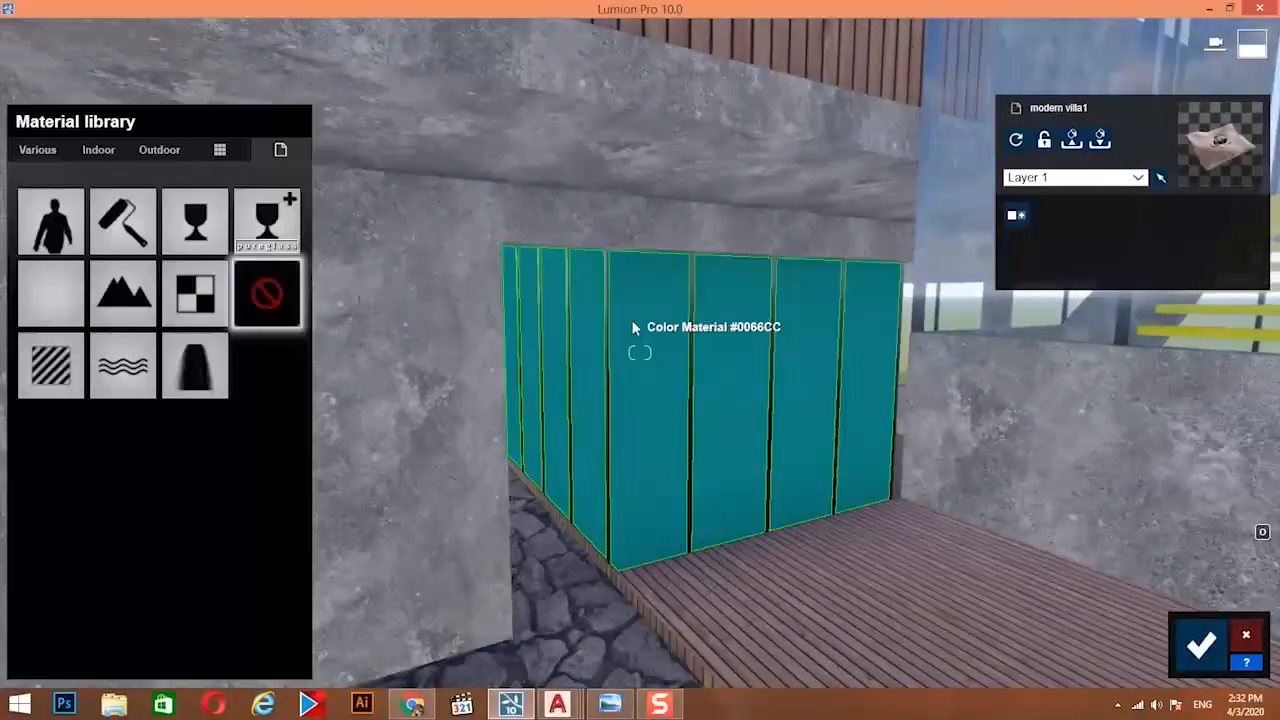
pyautogui.click(175, 150)
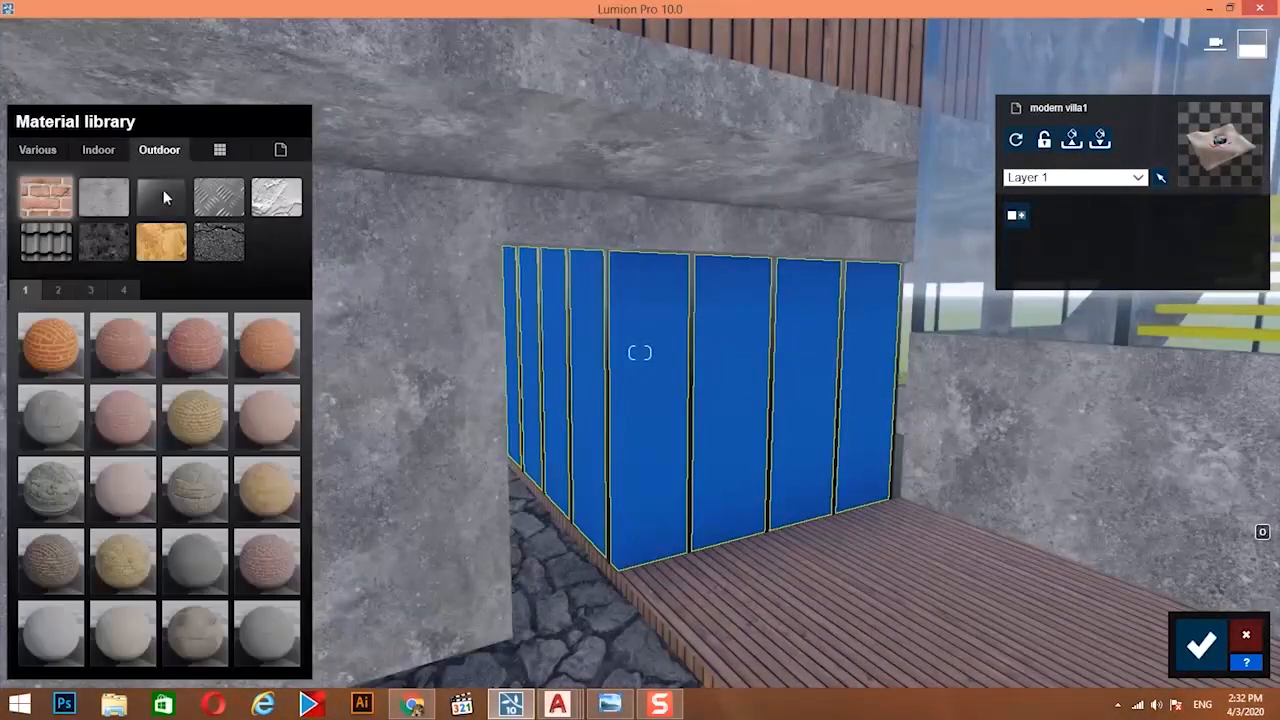
pyautogui.click(161, 195)
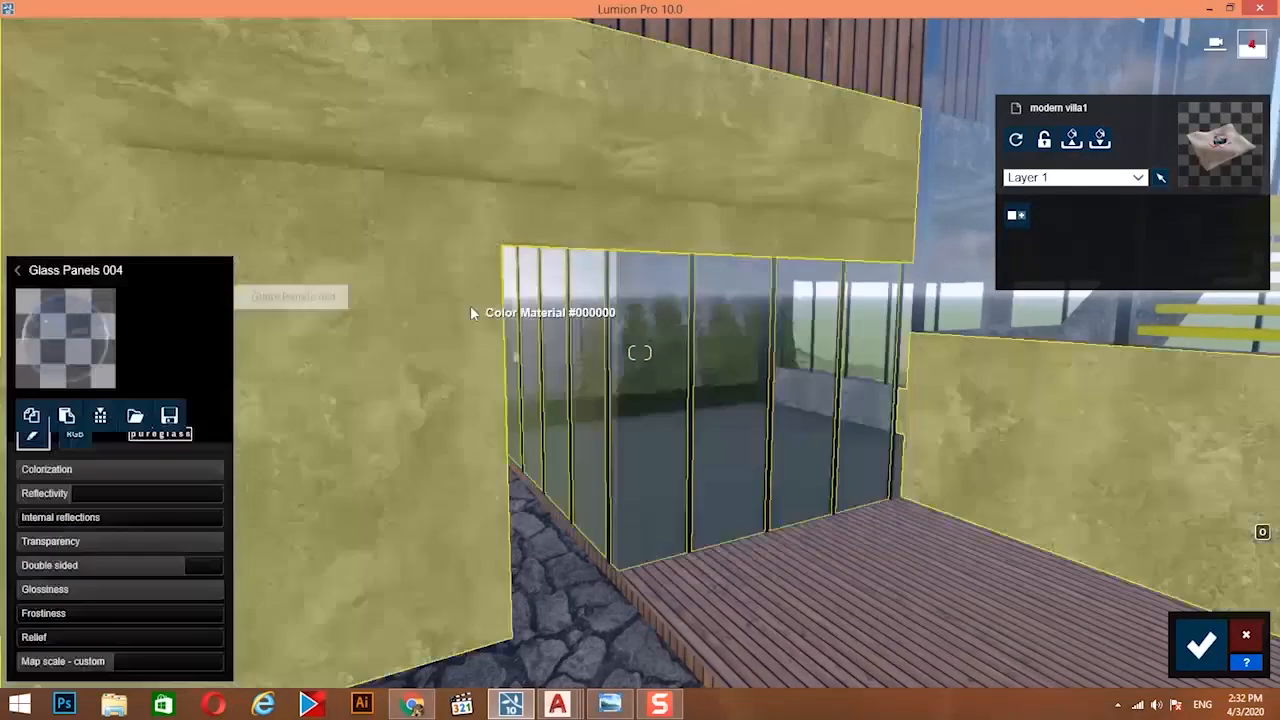
# Apply the Polii Wood Fine 022 3k material to the yellow stair treads and landing.
pyautogui.press('s')
pyautogui.moveTo(470, 306); pyautogui.dragTo(520, 325, button='right')
pyautogui.press('w')
pyautogui.click(584, 456)
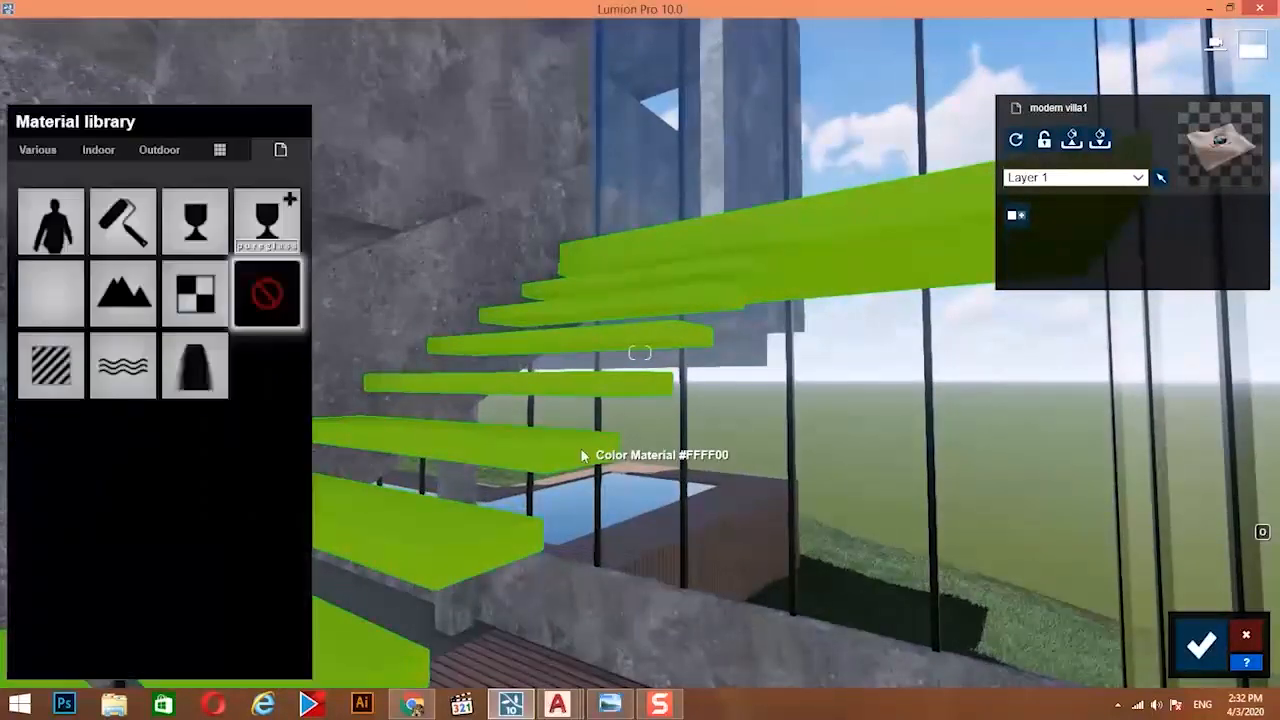
pyautogui.click(152, 150)
pyautogui.click(161, 241)
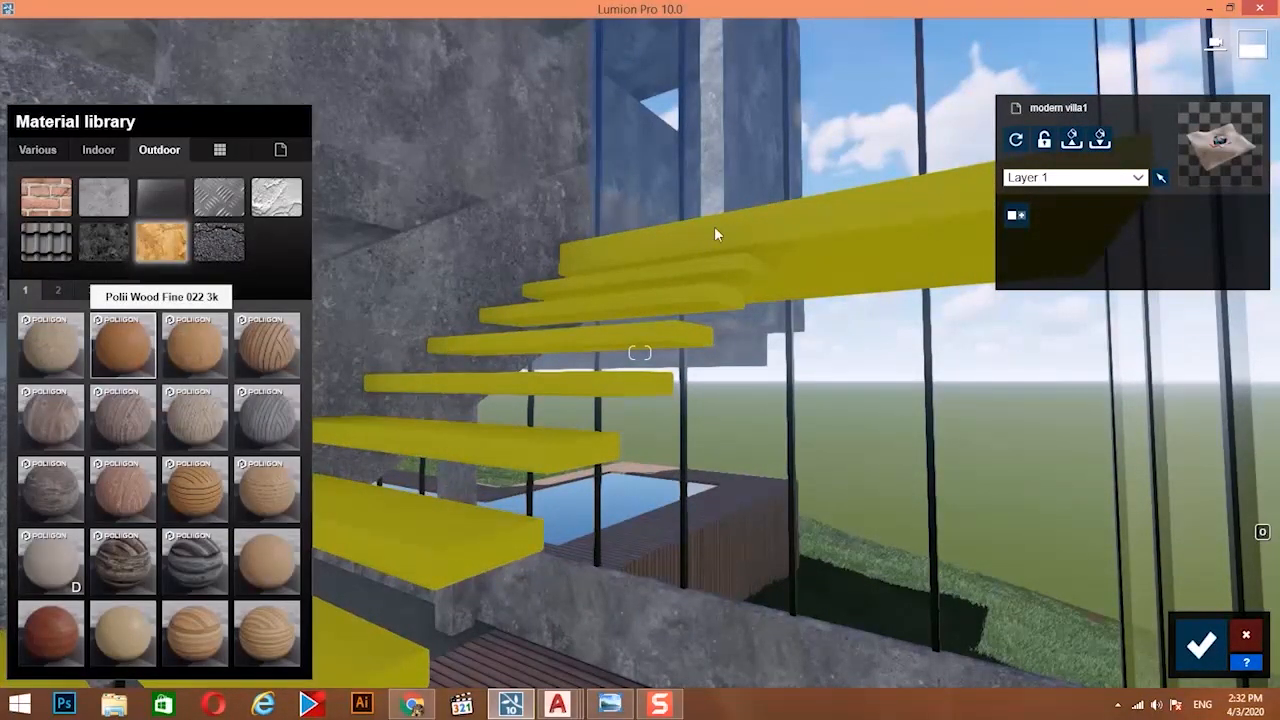
# Apply the dark Poliigon material from the third page of the indoor metals to the green window frames on the wood-clad facade.
pyautogui.press('s')
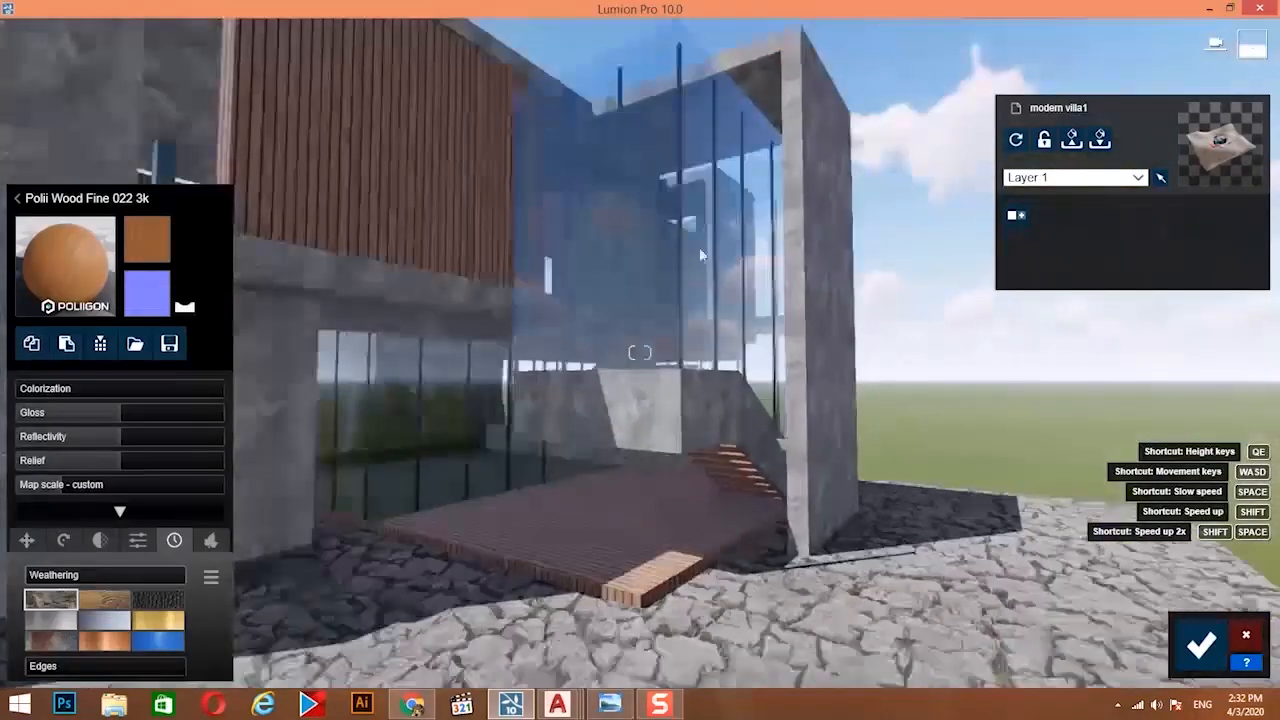
pyautogui.press('a')
pyautogui.press('a')
pyautogui.moveTo(640, 352); pyautogui.dragTo(686, 203, button='right')
pyautogui.press('w')
pyautogui.press('a')
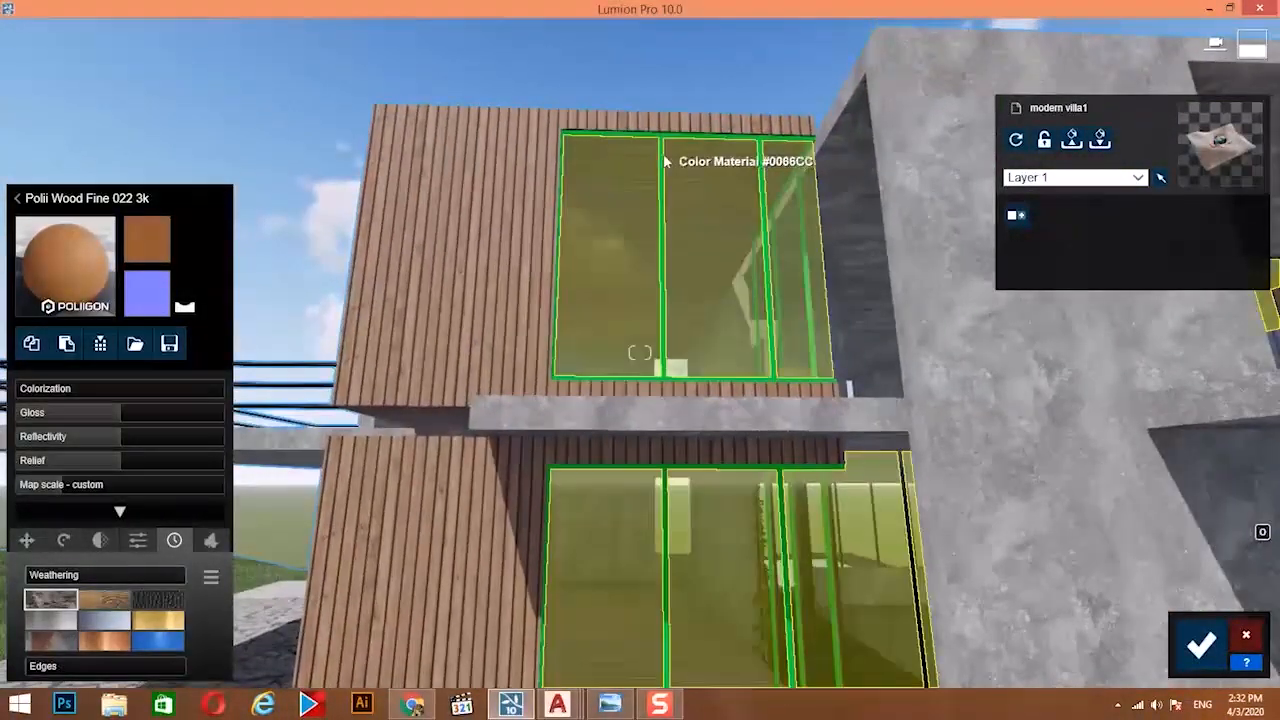
pyautogui.click(664, 159)
pyautogui.click(155, 152)
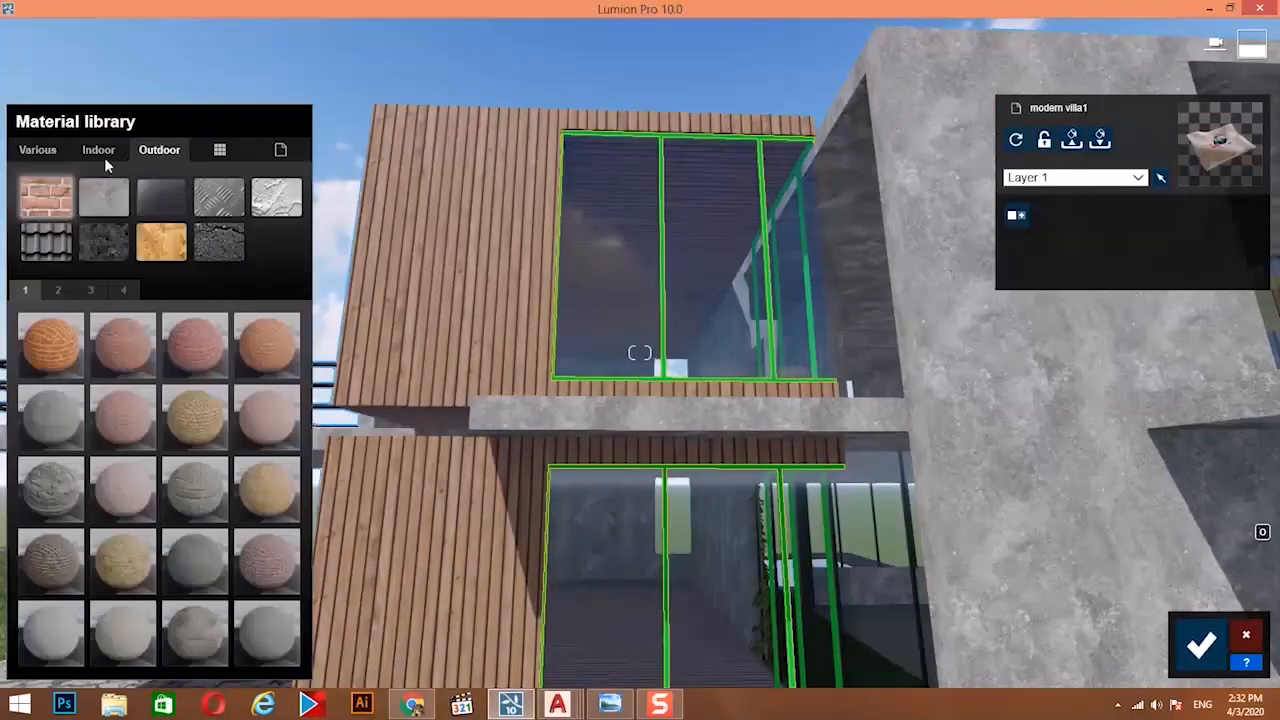
pyautogui.click(98, 149)
pyautogui.click(219, 200)
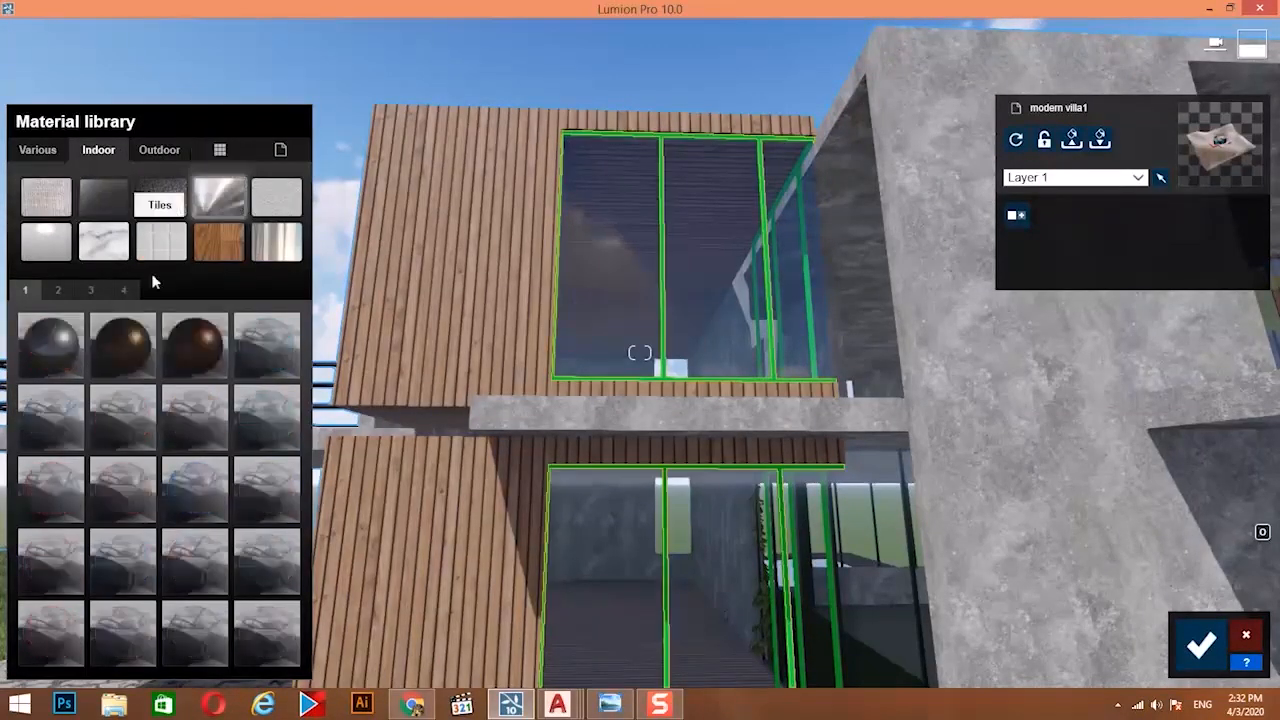
pyautogui.click(92, 290)
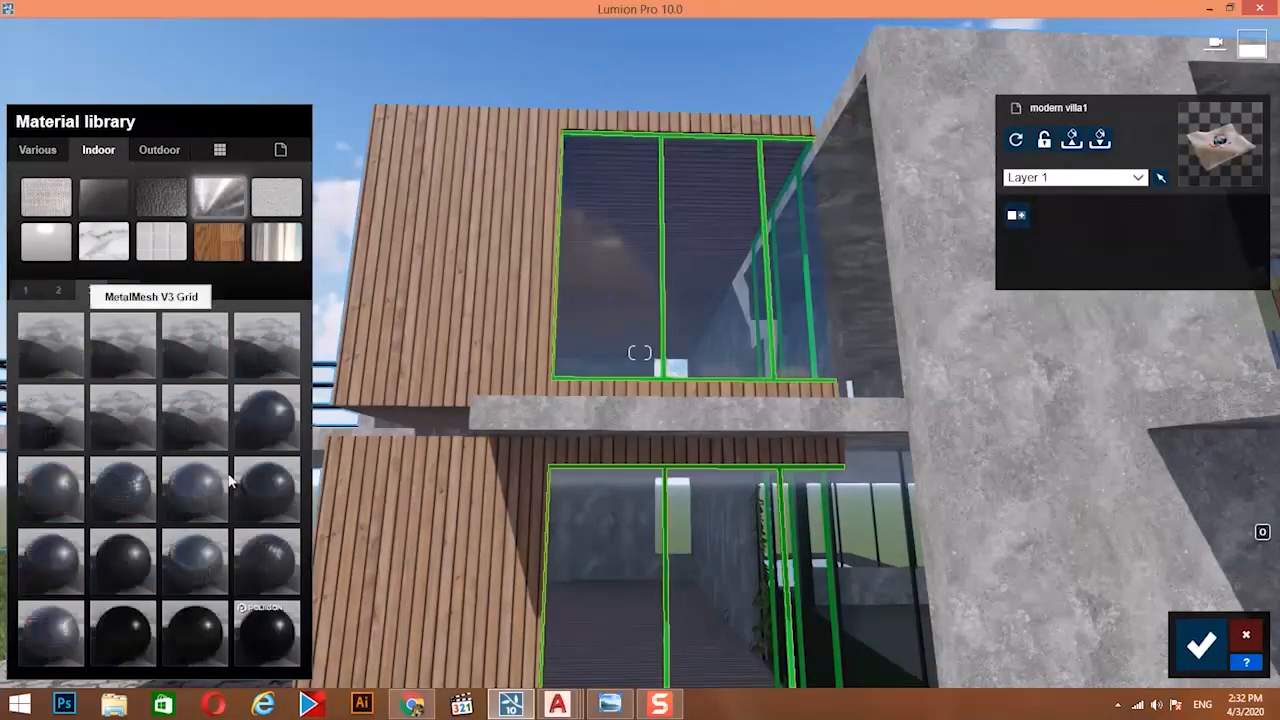
pyautogui.click(286, 625)
# Assign a Standard material to the round ceiling lights under the overhang, with a pale orange colour and Emissive at about 81.
pyautogui.press('a')
pyautogui.moveTo(726, 349); pyautogui.dragTo(758, 277, button='right')
pyautogui.press('w')
pyautogui.press('w')
pyautogui.press('a')
pyautogui.press('w')
pyautogui.click(757, 277)
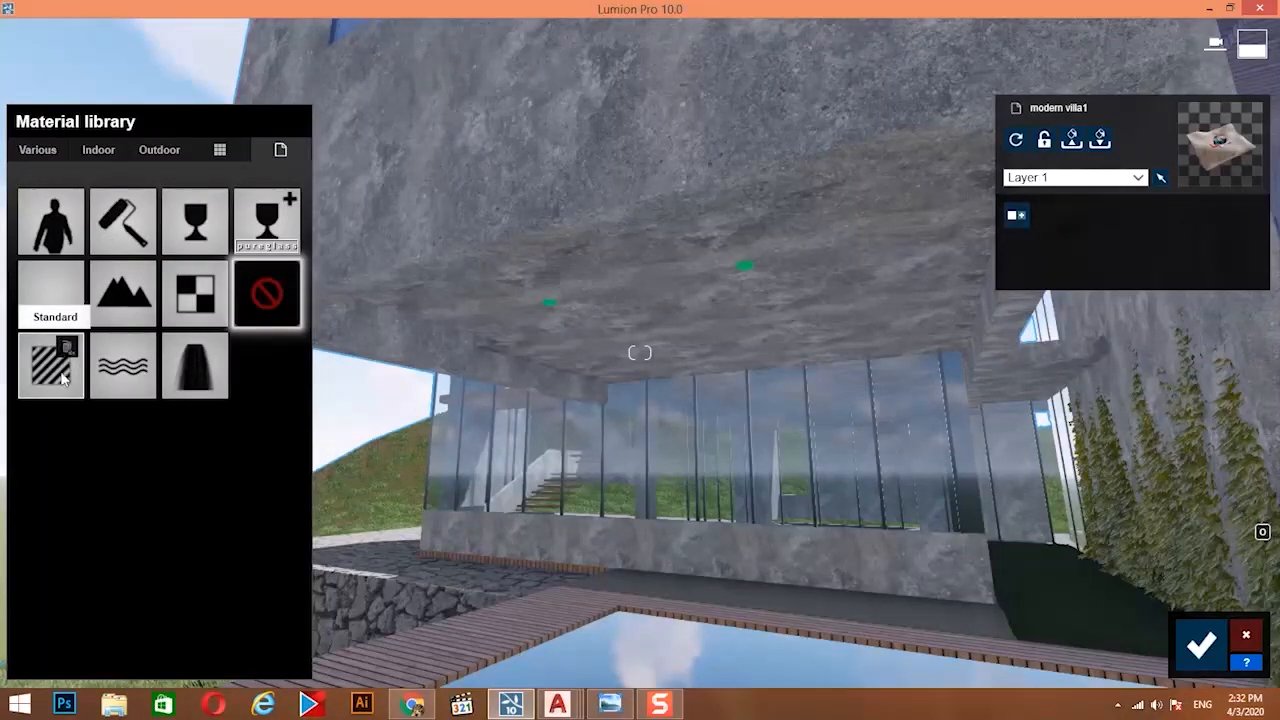
pyautogui.click(52, 368)
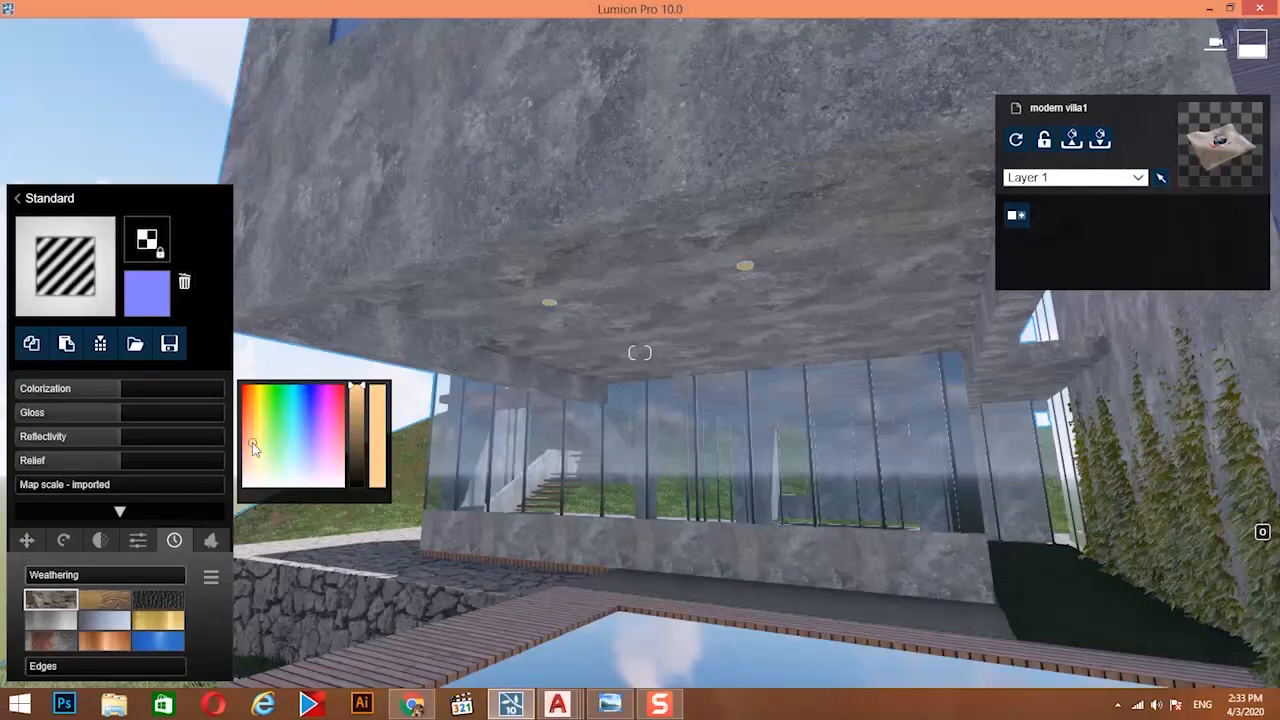
pyautogui.click(138, 540)
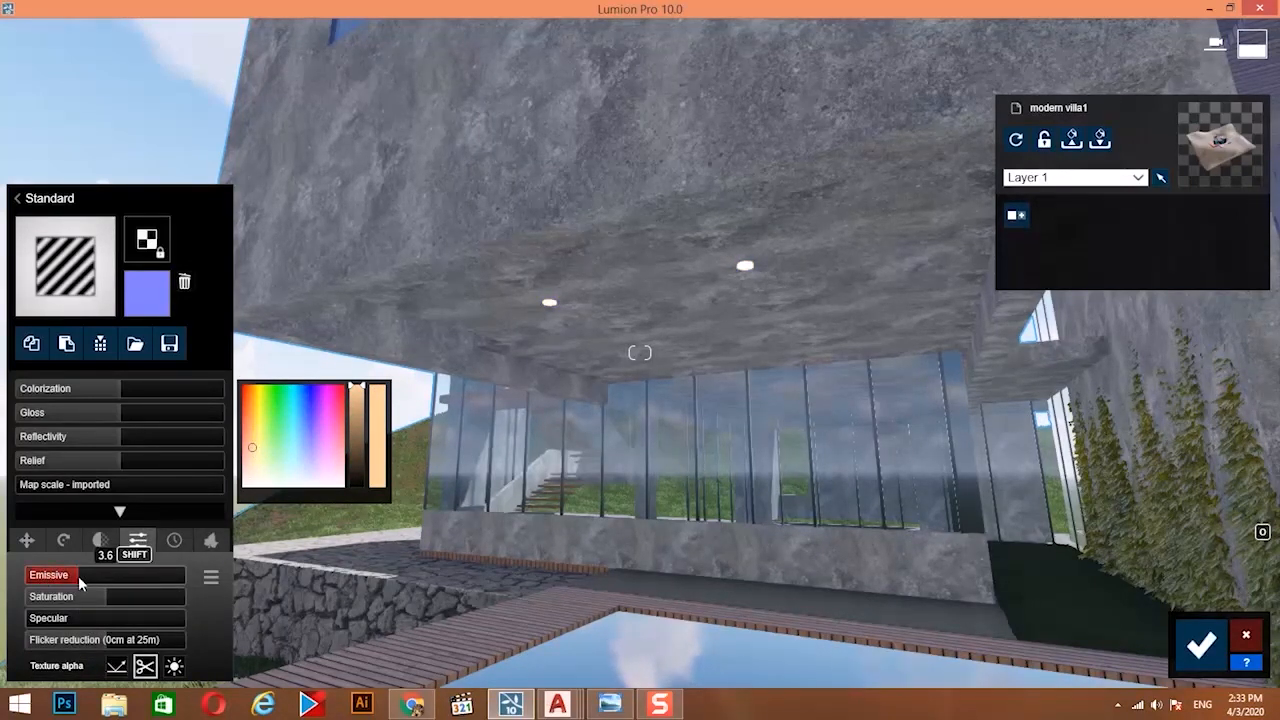
pyautogui.moveTo(78, 576); pyautogui.dragTo(154, 580)
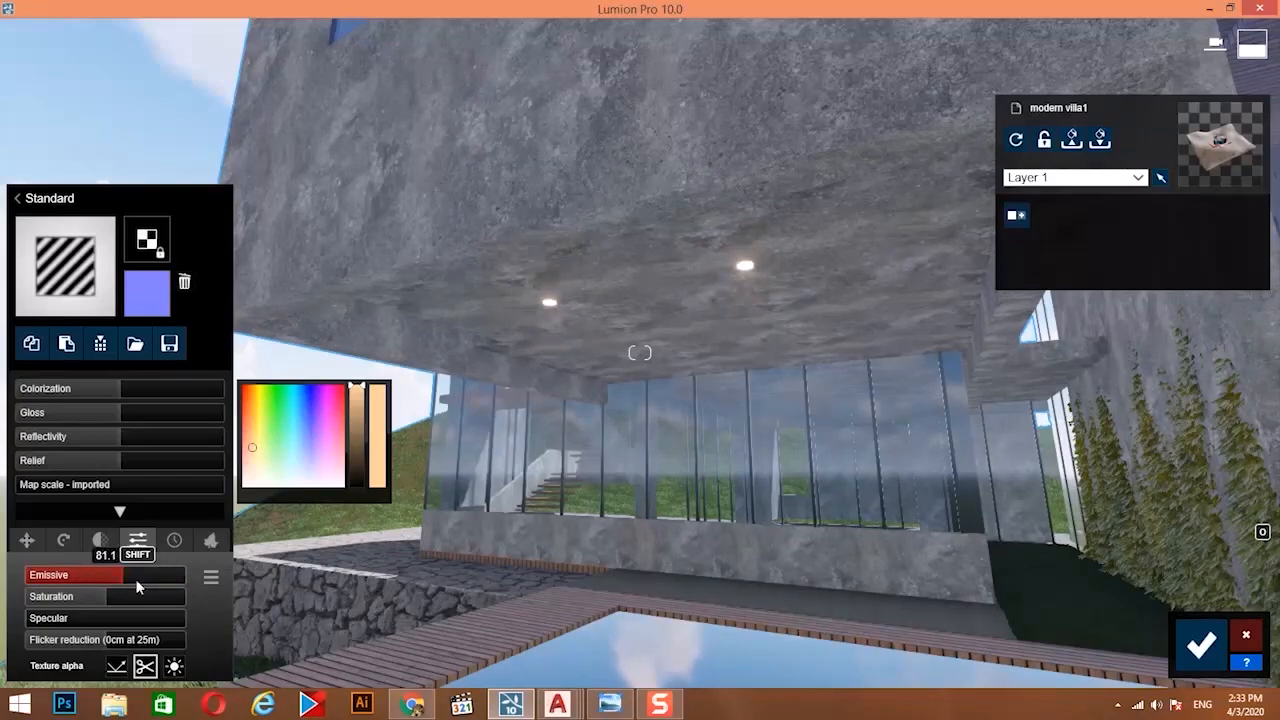
# Check the glowing ceiling lights and the pool side of the villa, and save the material changes.
pyautogui.press('s')
pyautogui.moveTo(667, 501); pyautogui.dragTo(600, 535, button='right')
pyautogui.press('w')
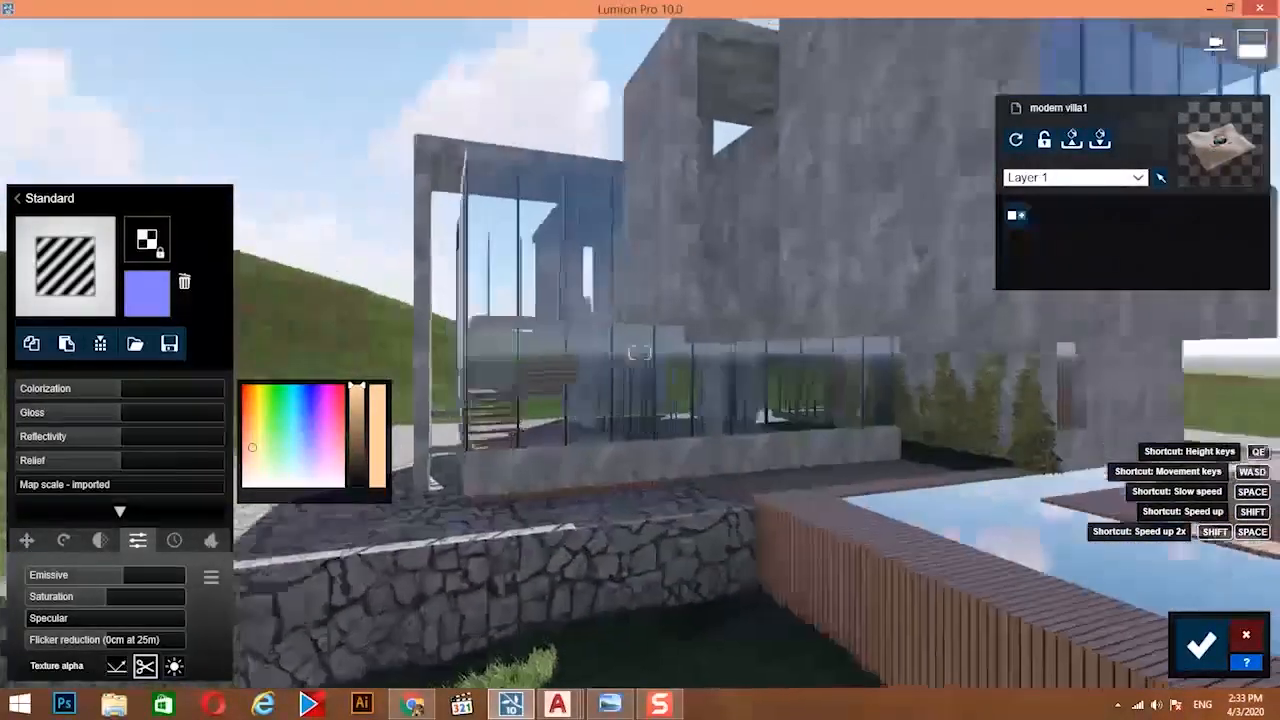
pyautogui.press('a')
pyautogui.moveTo(510, 490); pyautogui.dragTo(685, 512, button='right')
pyautogui.press('w')
pyautogui.press('d')
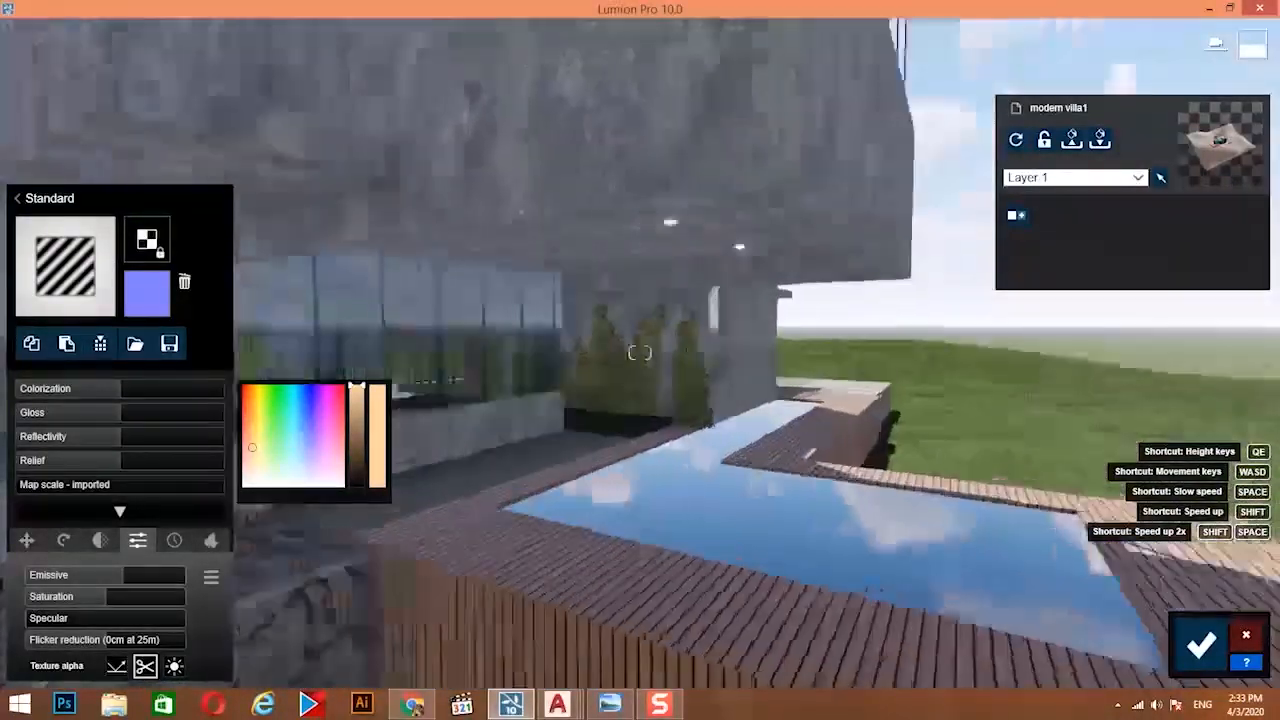
pyautogui.press('s')
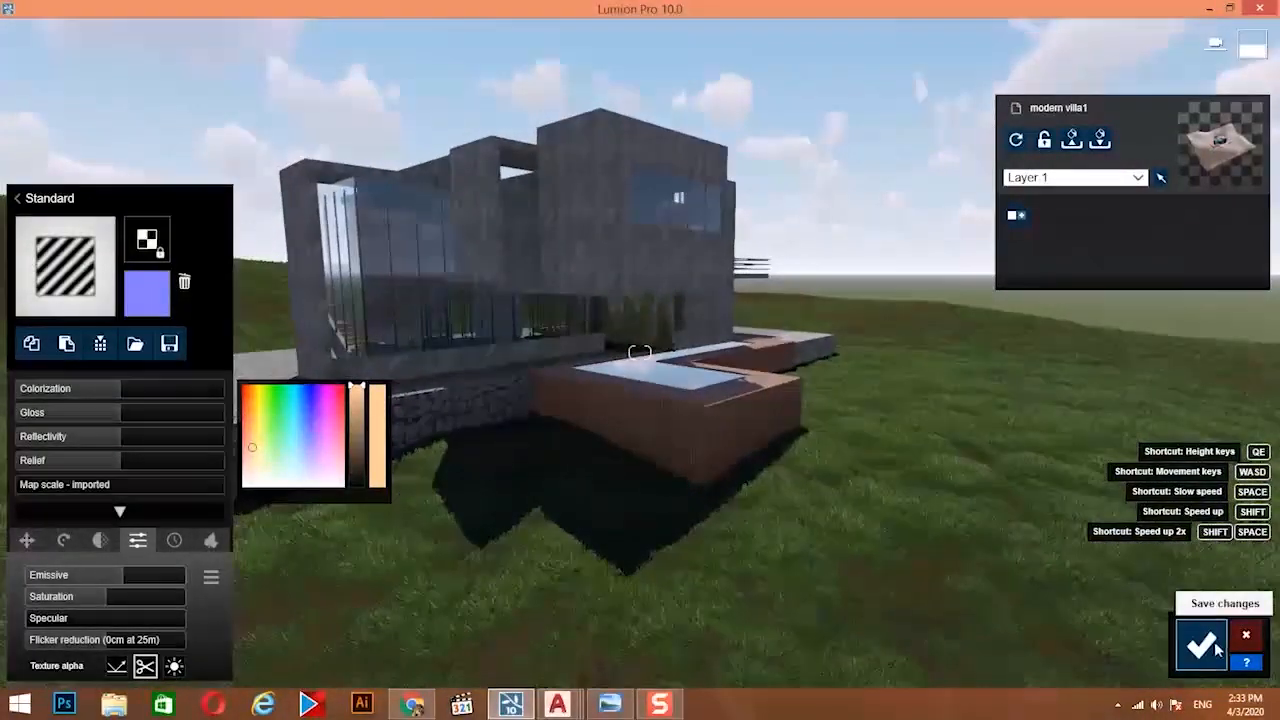
pyautogui.click(1216, 647)
# Examine the villa's exterior and the roof panel above the glazed corner volume for surfaces sharing the wrong material.
pyautogui.press('w')
pyautogui.moveTo(706, 465); pyautogui.dragTo(685, 462, button='right')
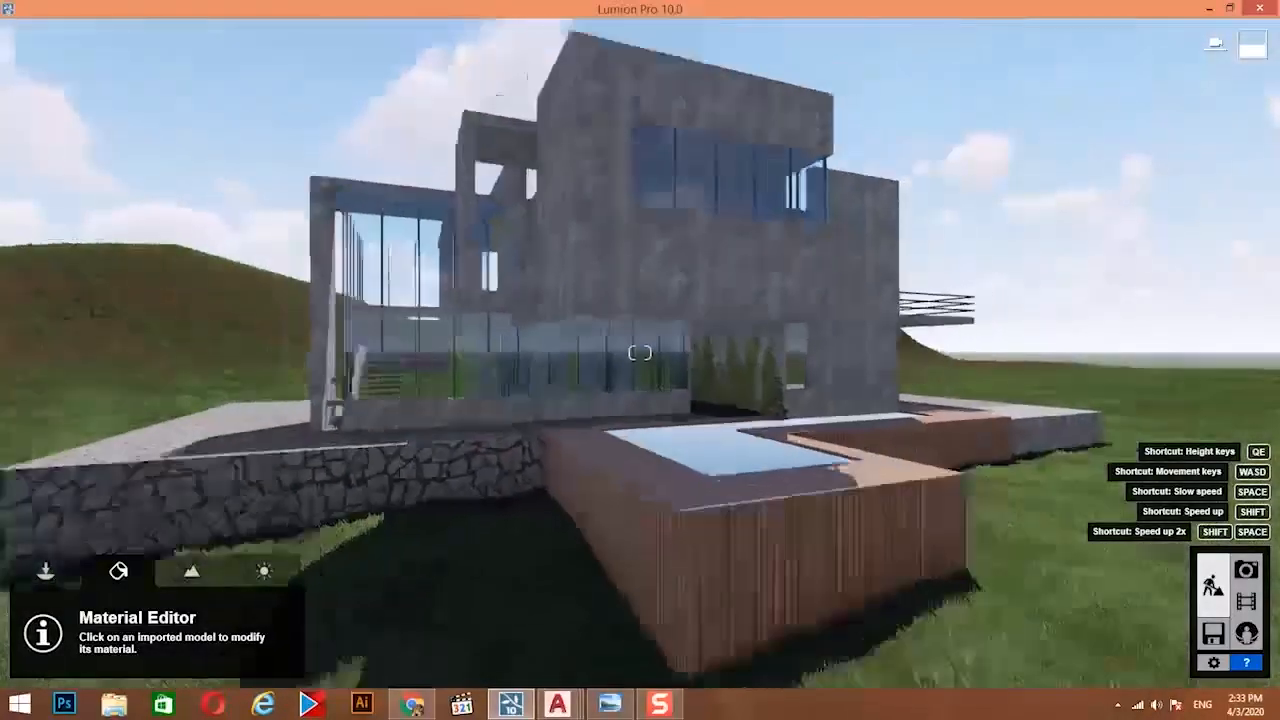
pyautogui.press('s')
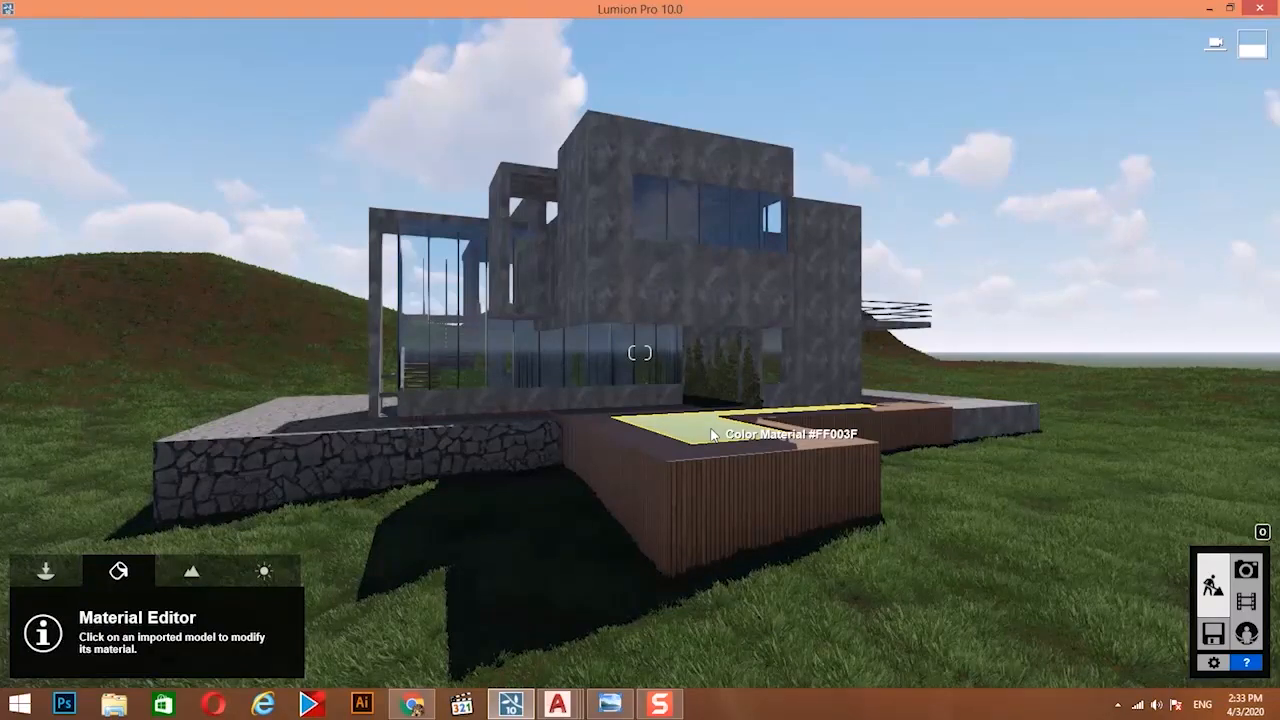
pyautogui.press('w')
pyautogui.moveTo(506, 225); pyautogui.dragTo(420, 190, button='right')
pyautogui.press('w')
pyautogui.moveTo(420, 130); pyautogui.dragTo(490, 147, button='right')
pyautogui.press('s')
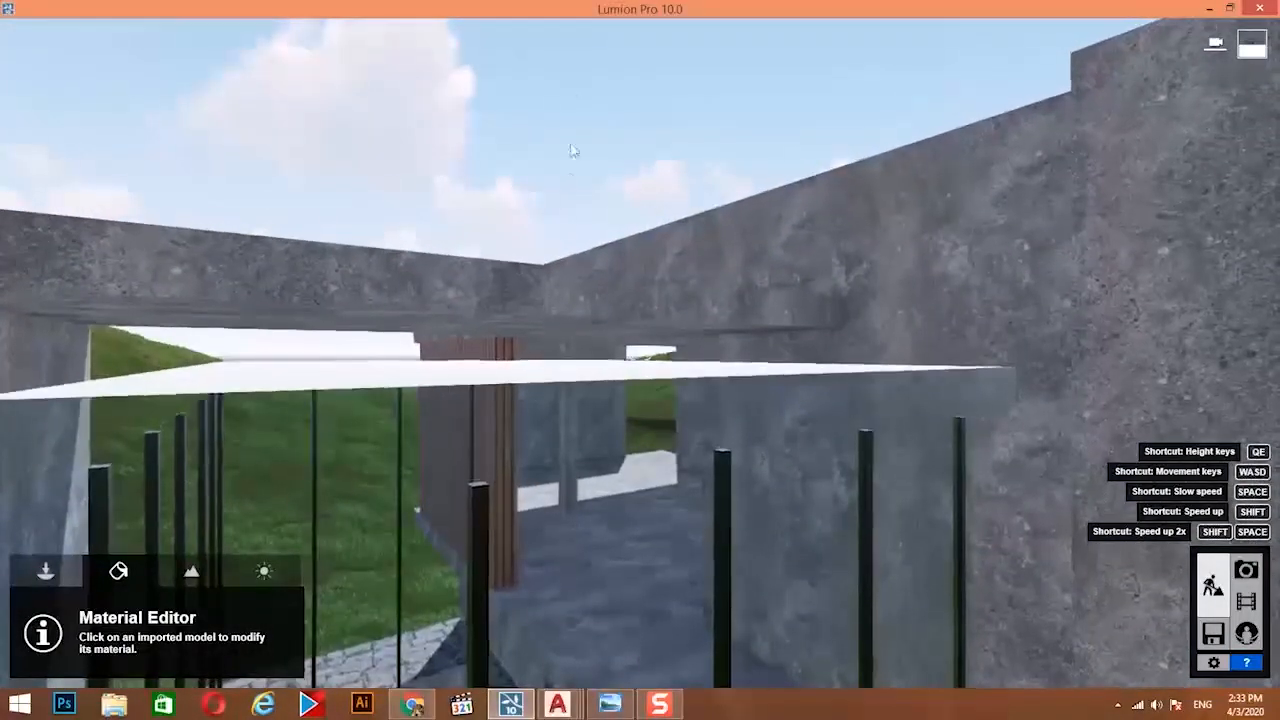
pyautogui.press('s')
pyautogui.press('e')
pyautogui.press('a')
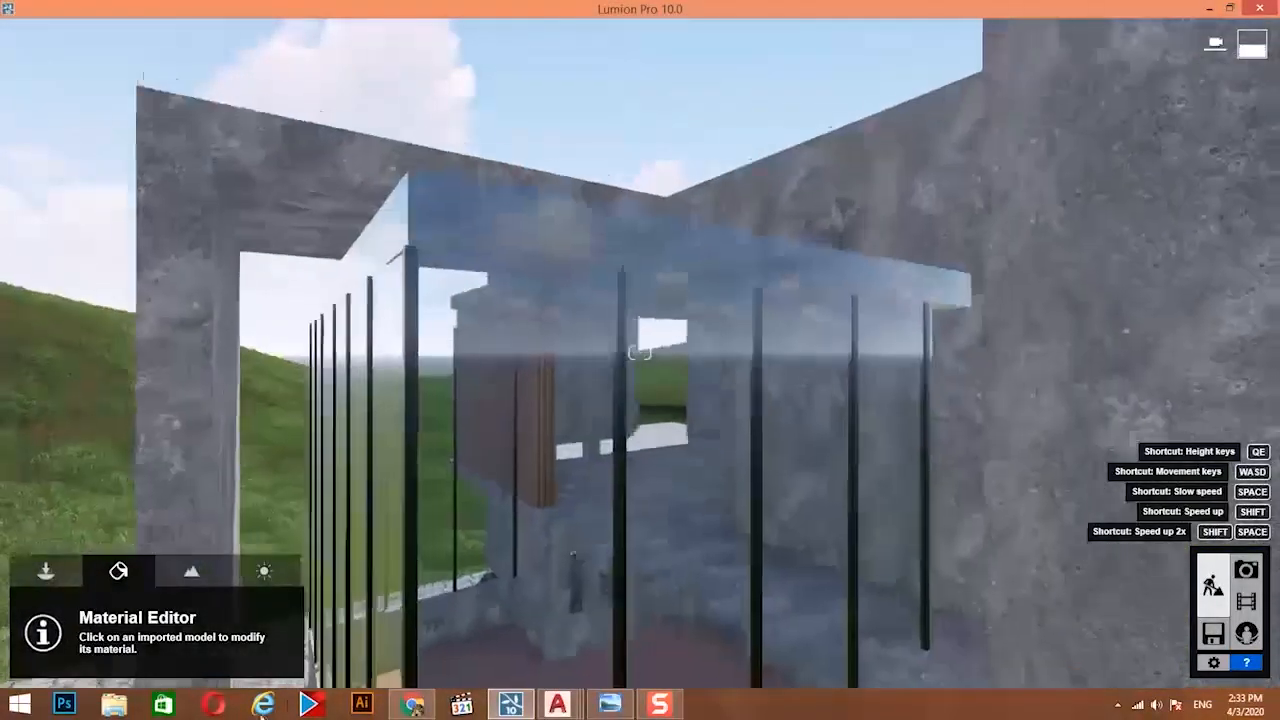
pyautogui.press('e')
pyautogui.press('a')
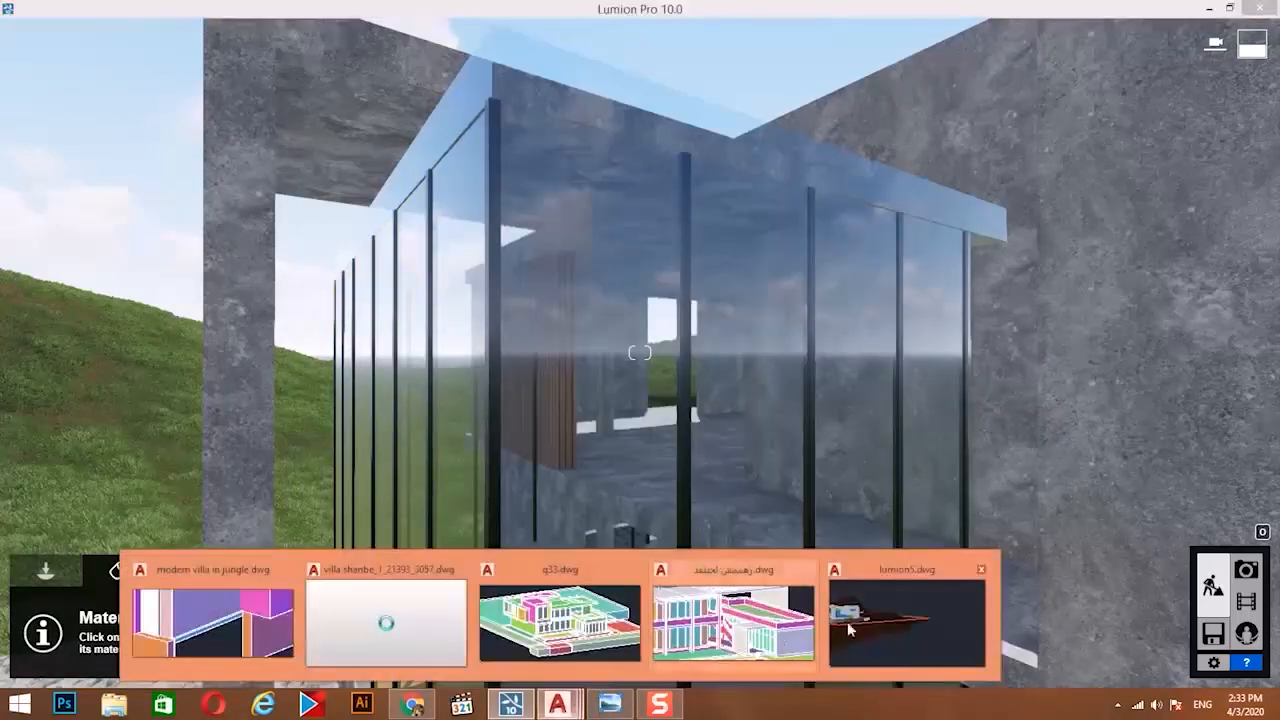
# Switch to lumion5.dwg in AutoCAD and isolate the blue roof slab above the glazed corner volume.
pyautogui.click(908, 625)
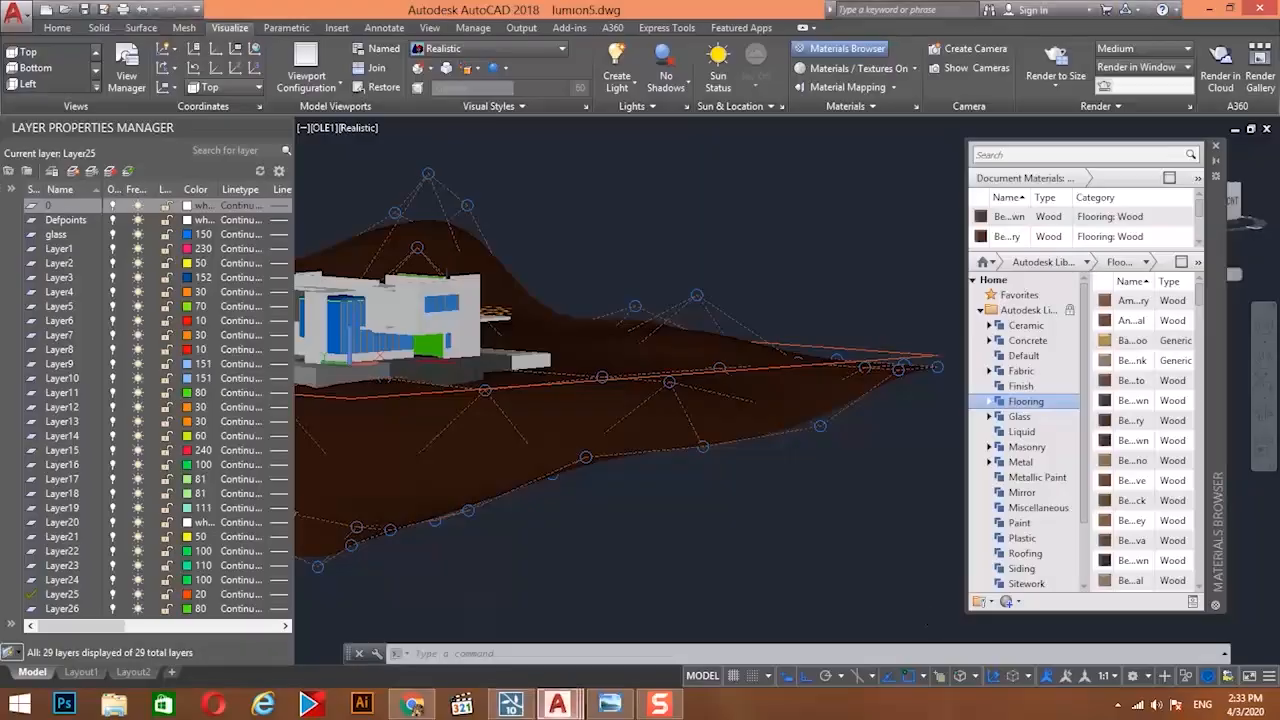
pyautogui.moveTo(352, 288); pyautogui.dragTo(757, 290, button='middle')
pyautogui.scroll(10, 750, 298)
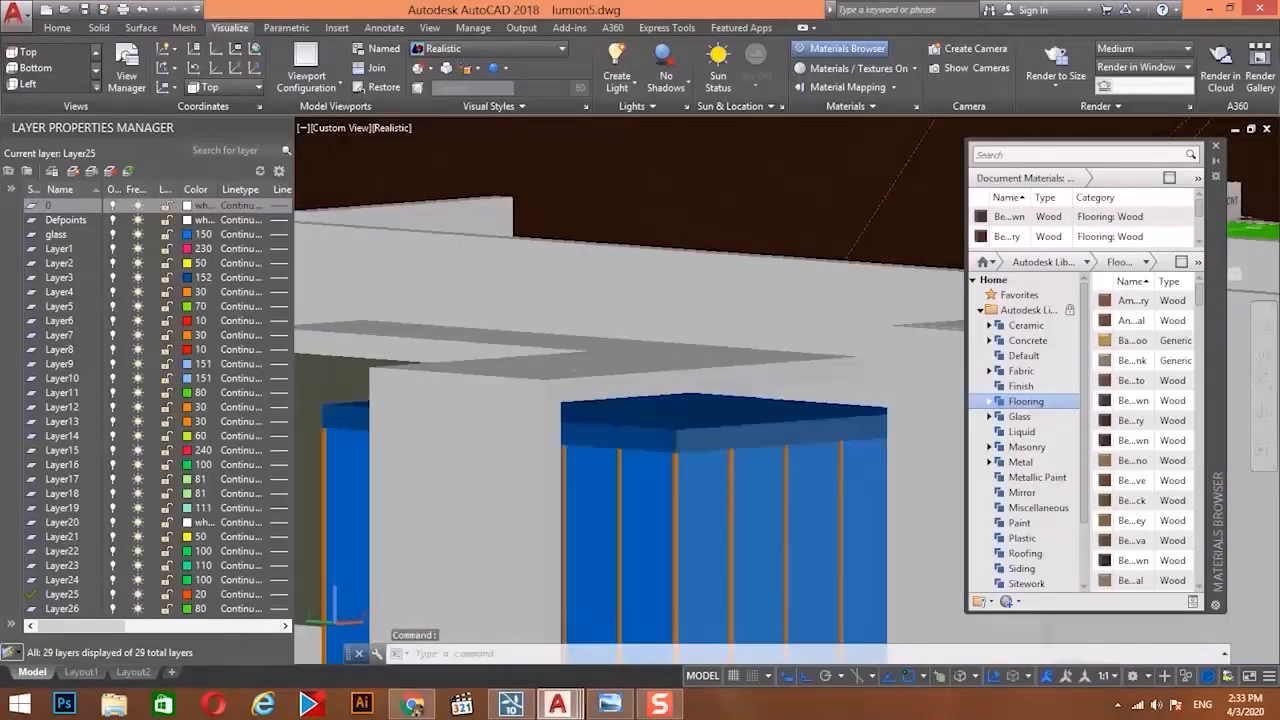
pyautogui.click(728, 424)
pyautogui.rightClick(809, 138)
pyautogui.click(1040, 212)
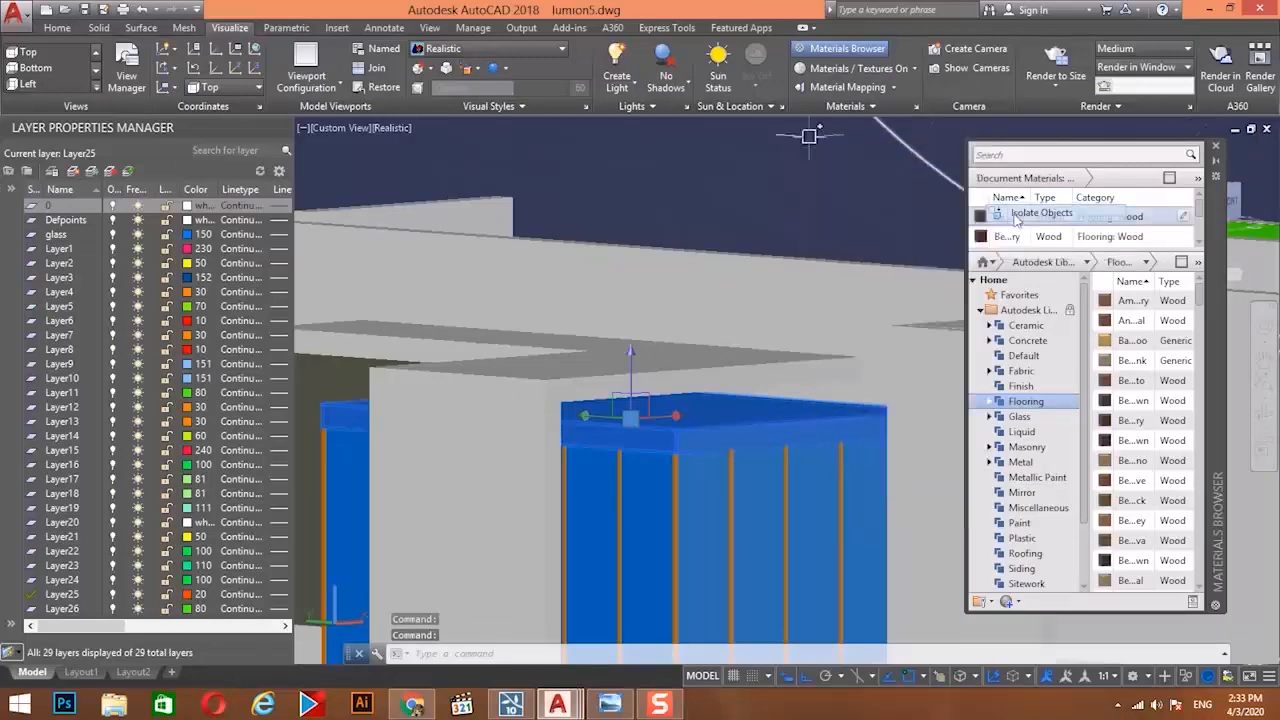
# Assign the Bamboo flooring material to the isolated slab, save the drawing, and re-import the villa model in Lumion.
pyautogui.moveTo(750, 403); pyautogui.dragTo(674, 427)
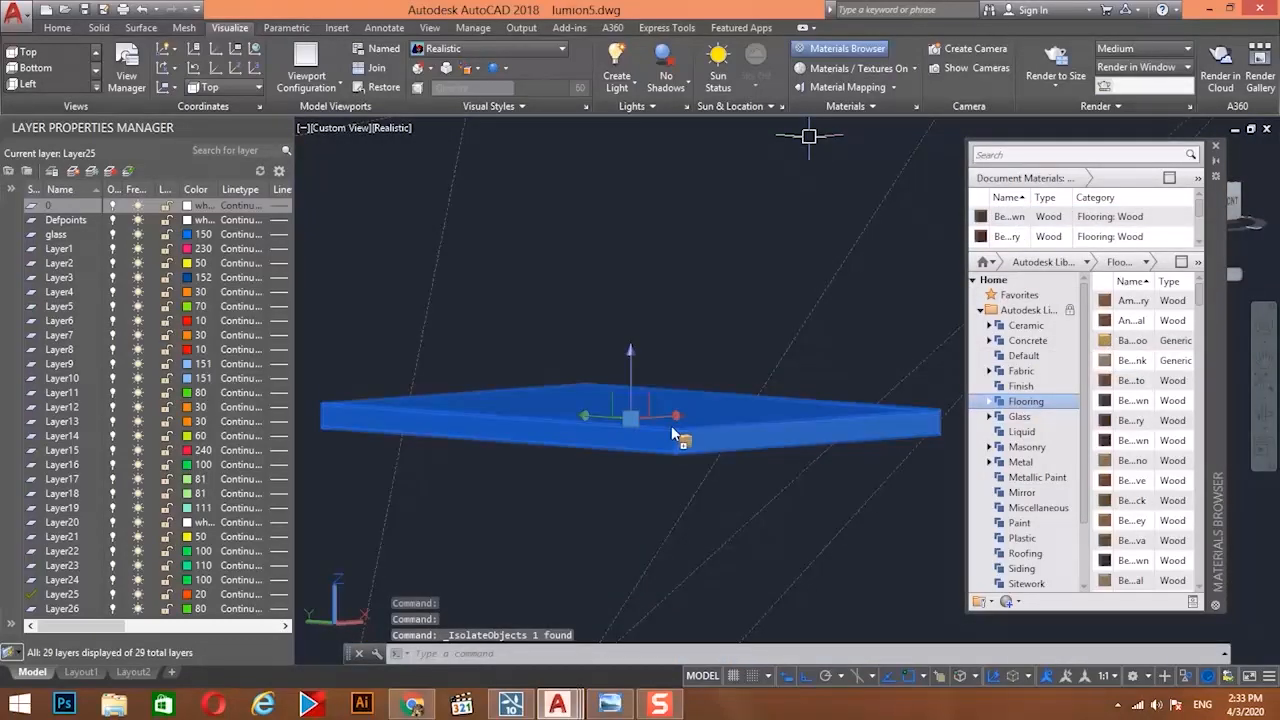
pyautogui.hotkey('ctrl', 's')
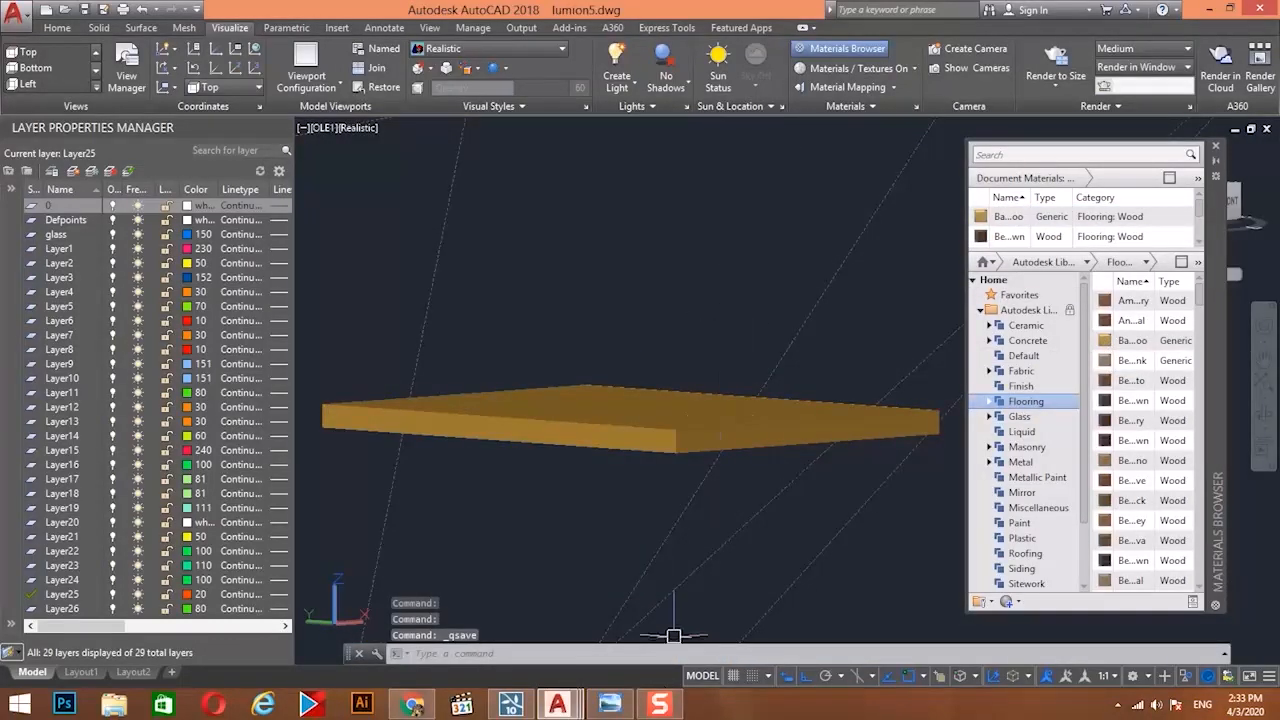
pyautogui.click(607, 705)
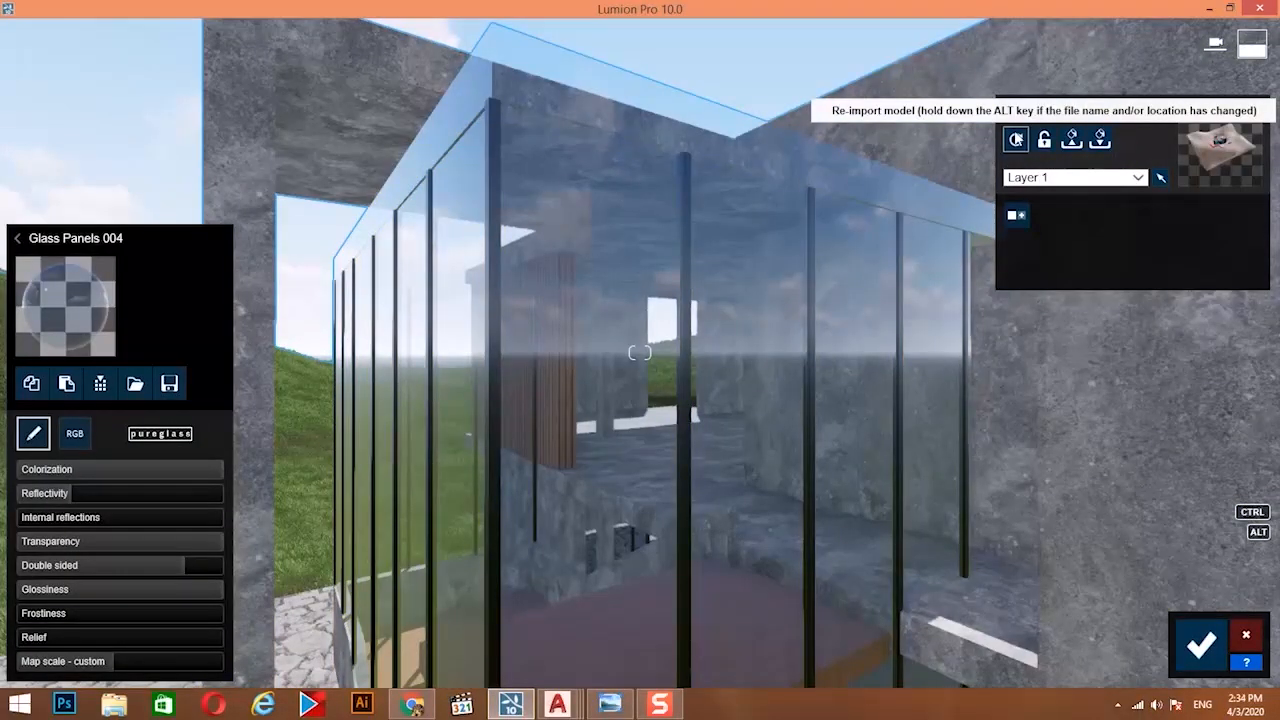
pyautogui.click(1016, 139)
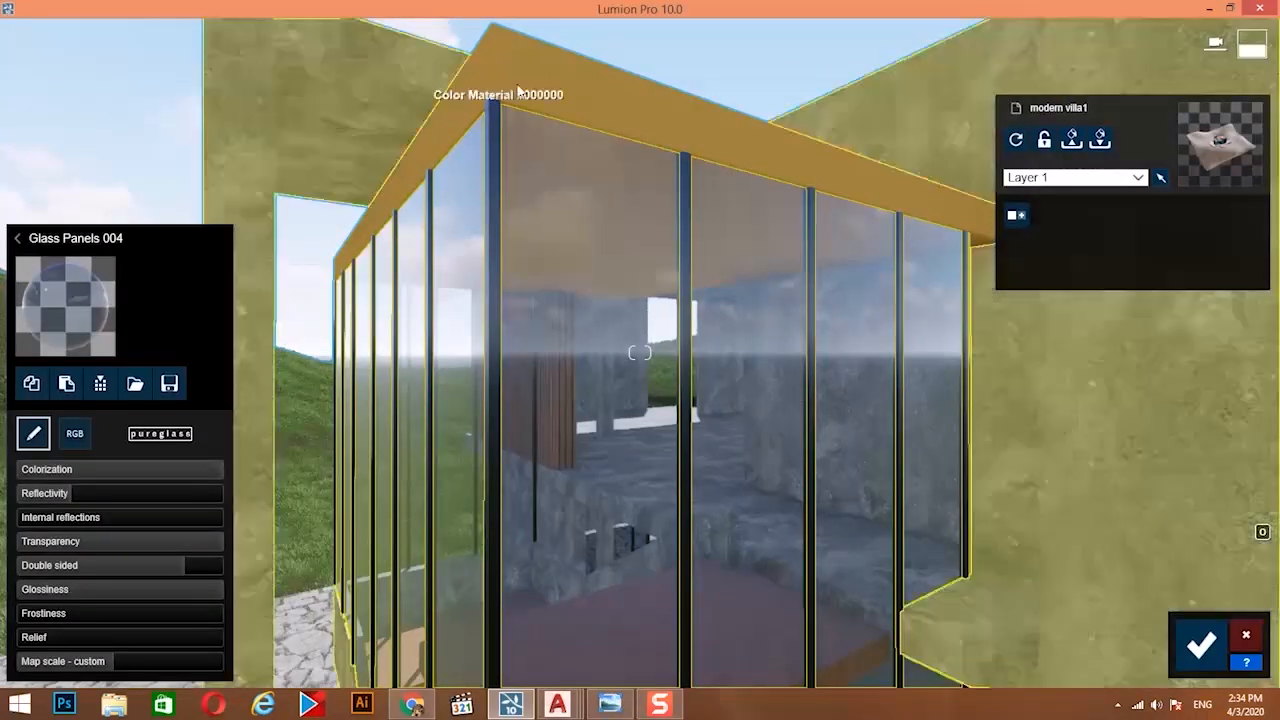
# Apply the outdoor concrete material Polii Concrete 021 VAR1 2K to the Bamboo roof slab above the glazed corner.
pyautogui.click(516, 90)
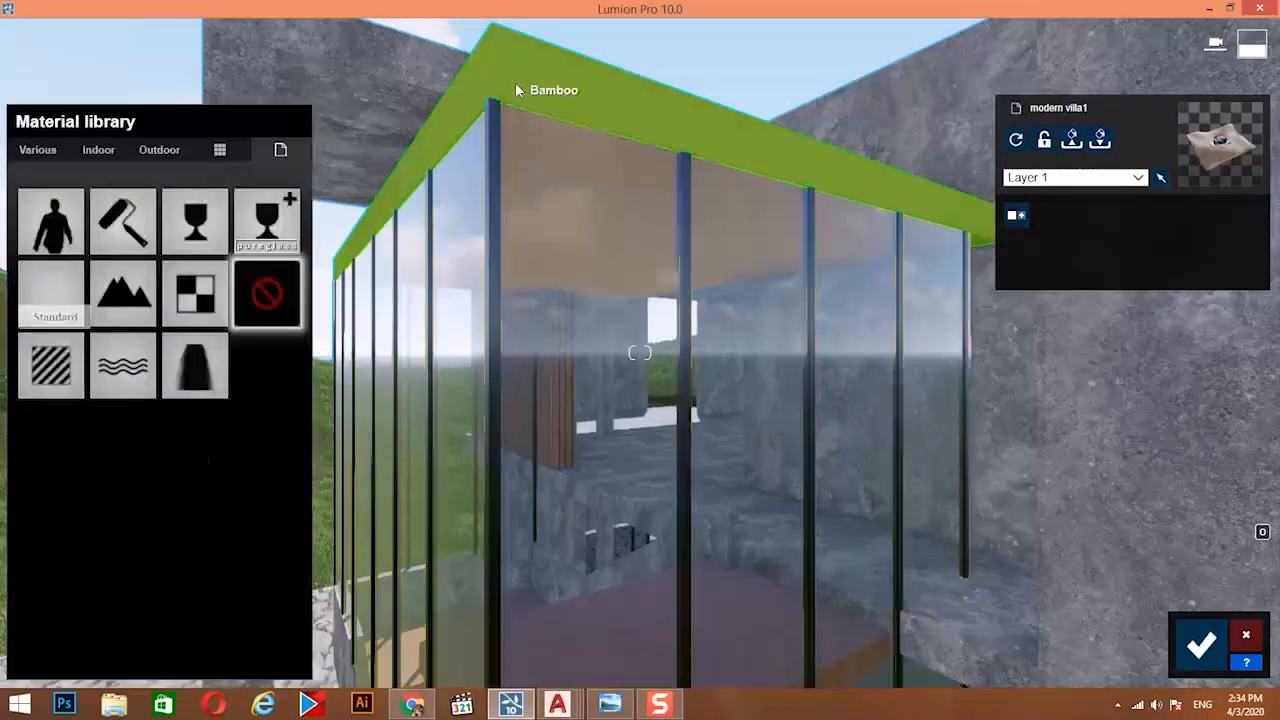
pyautogui.click(161, 152)
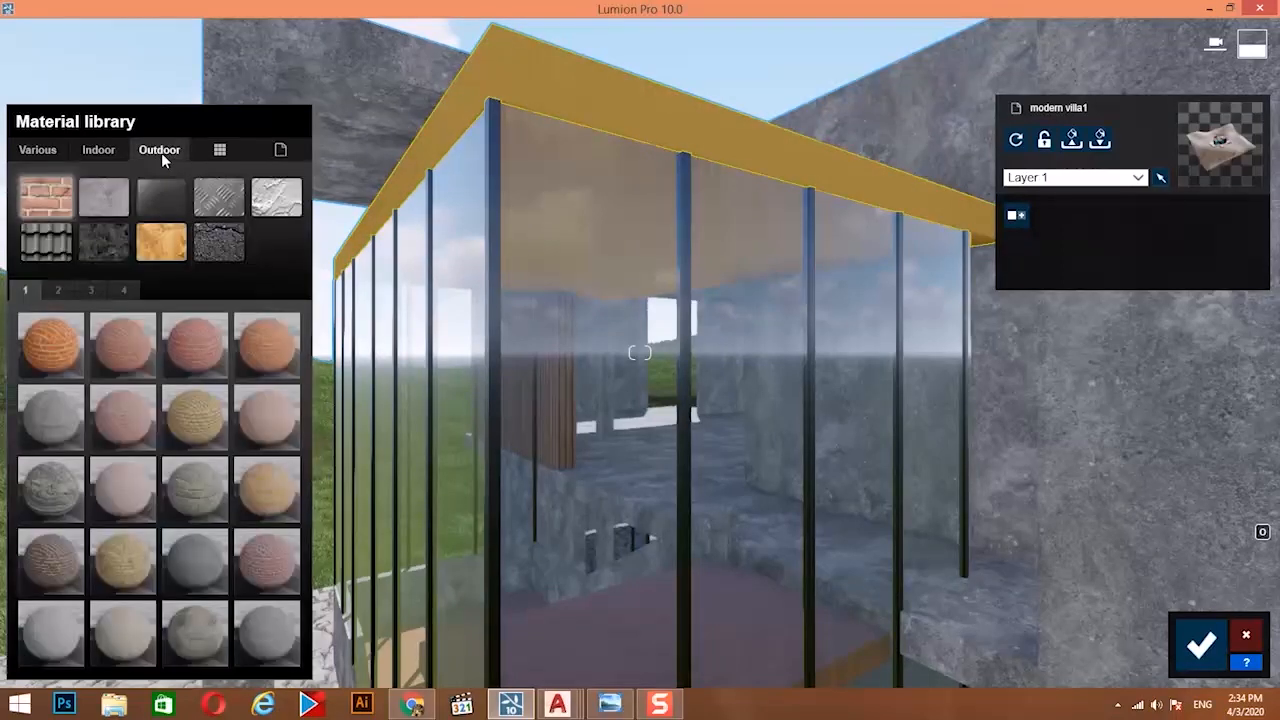
pyautogui.click(111, 198)
pyautogui.press('s')
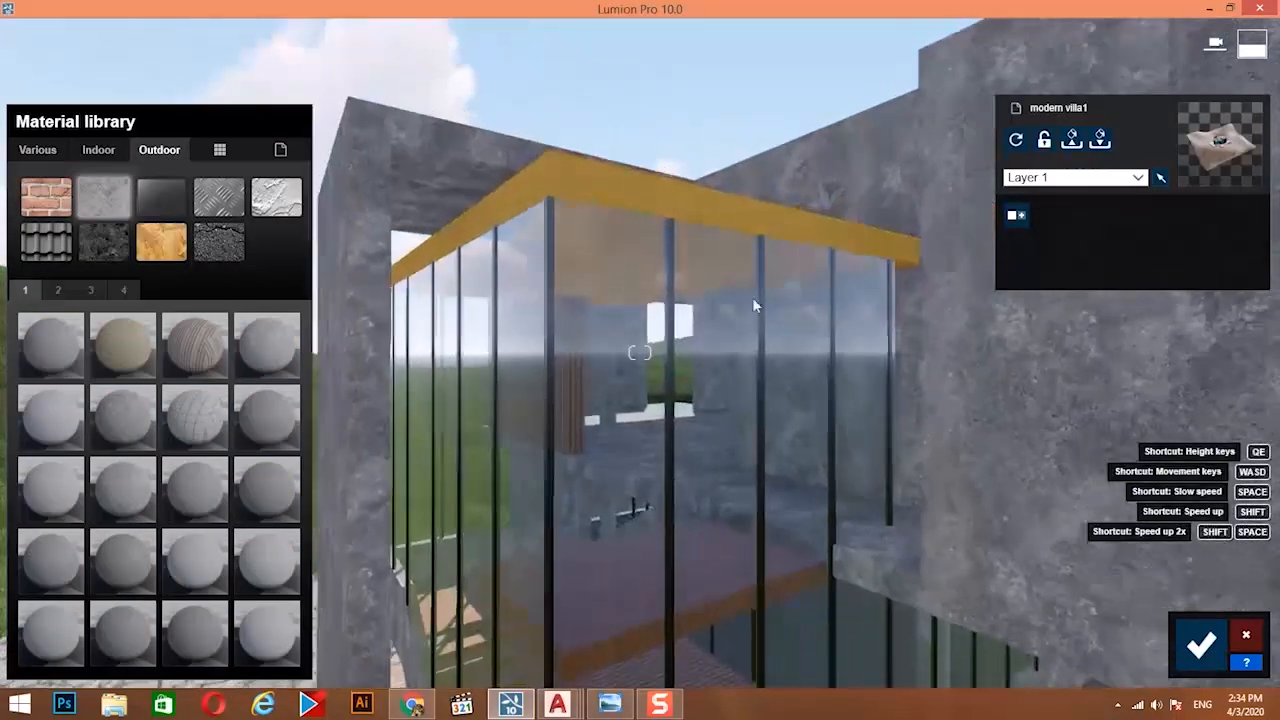
pyautogui.press('e')
pyautogui.press('s')
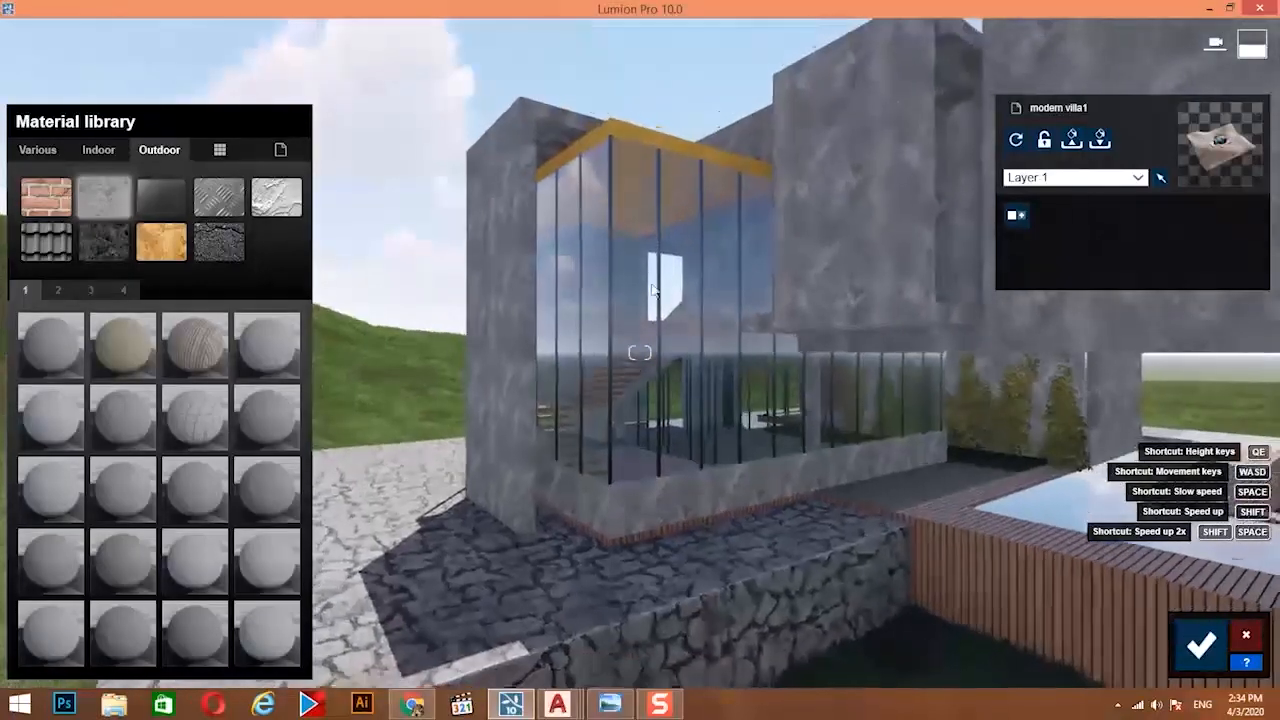
pyautogui.press('e')
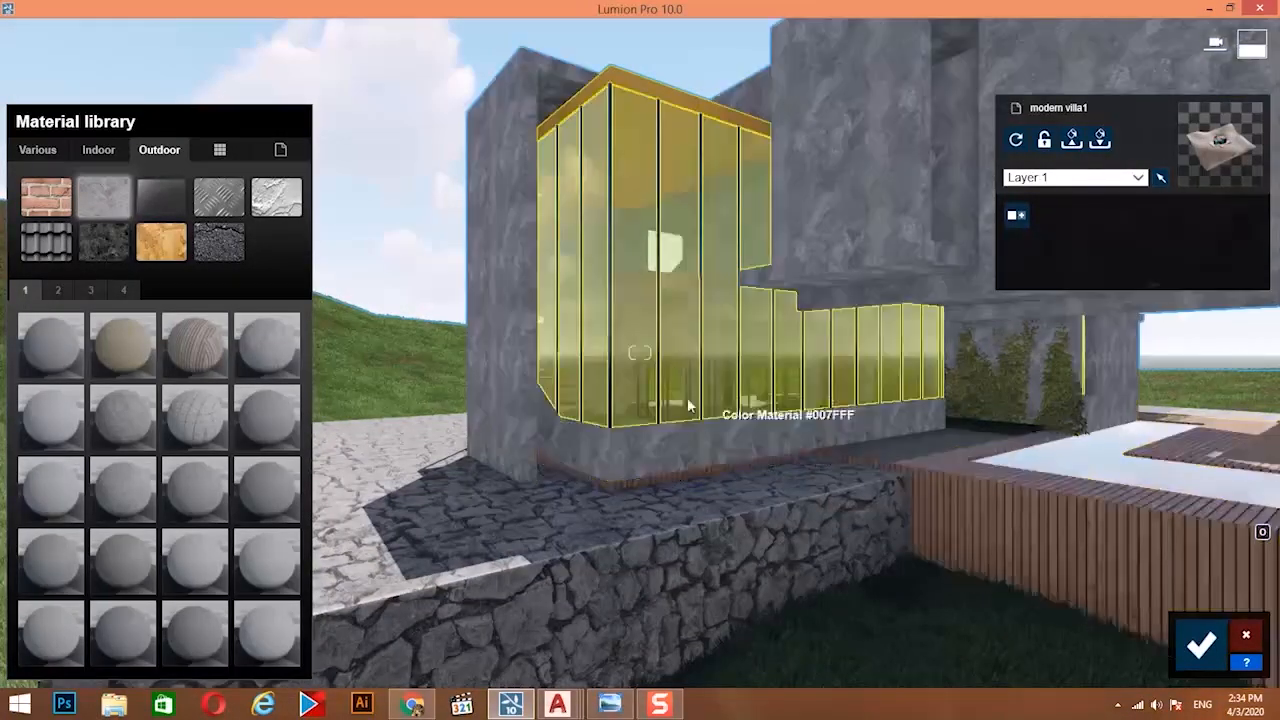
pyautogui.moveTo(687, 400); pyautogui.dragTo(882, 447, button='right')
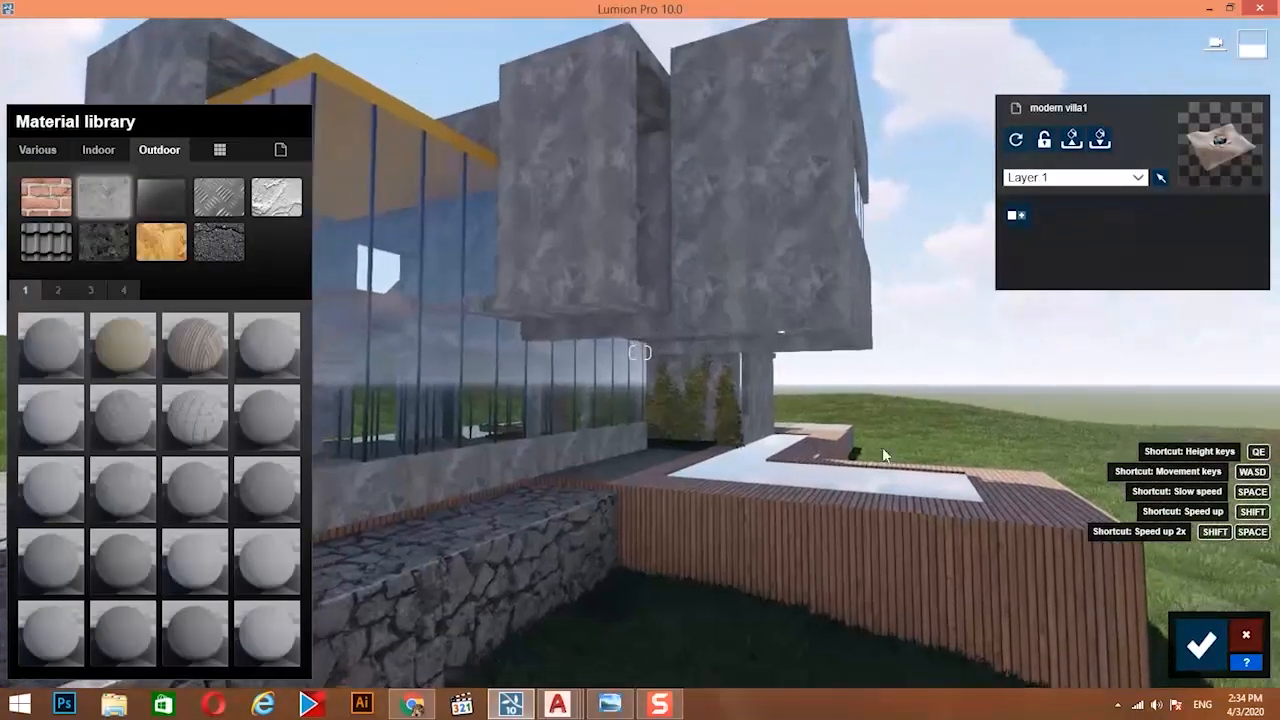
pyautogui.moveTo(824, 573); pyautogui.dragTo(712, 590, button='right')
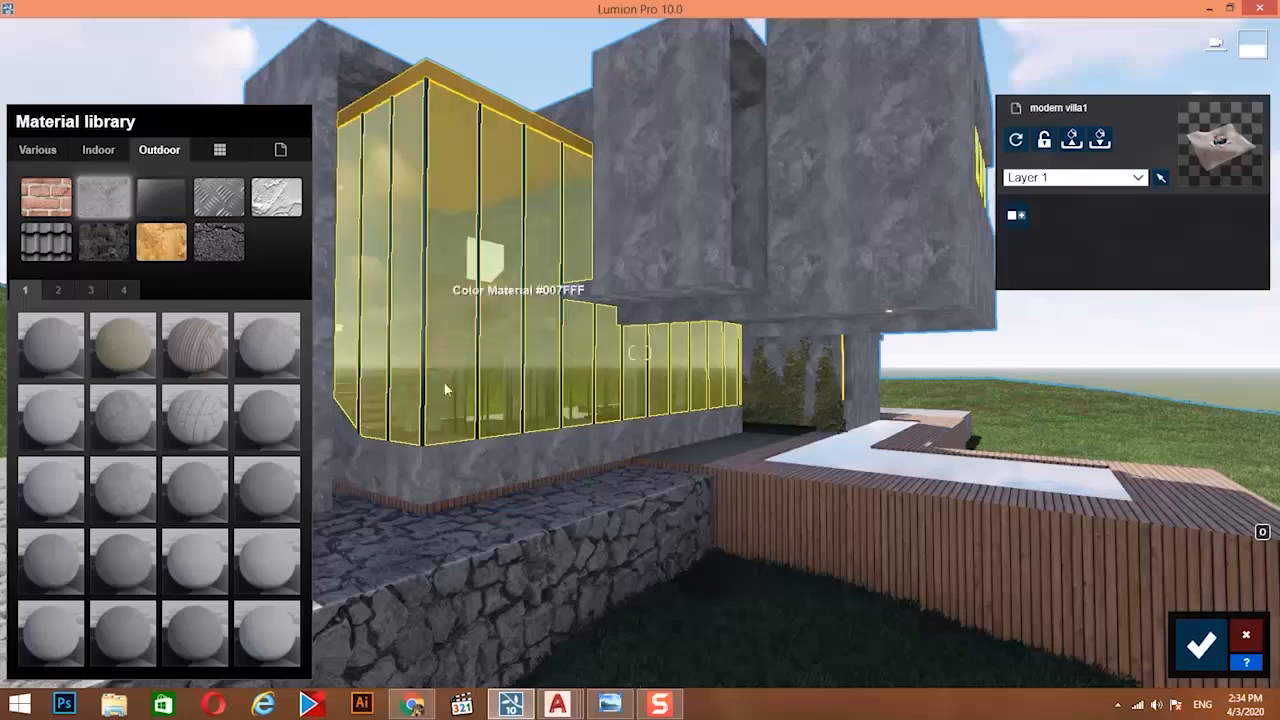
pyautogui.click(452, 395)
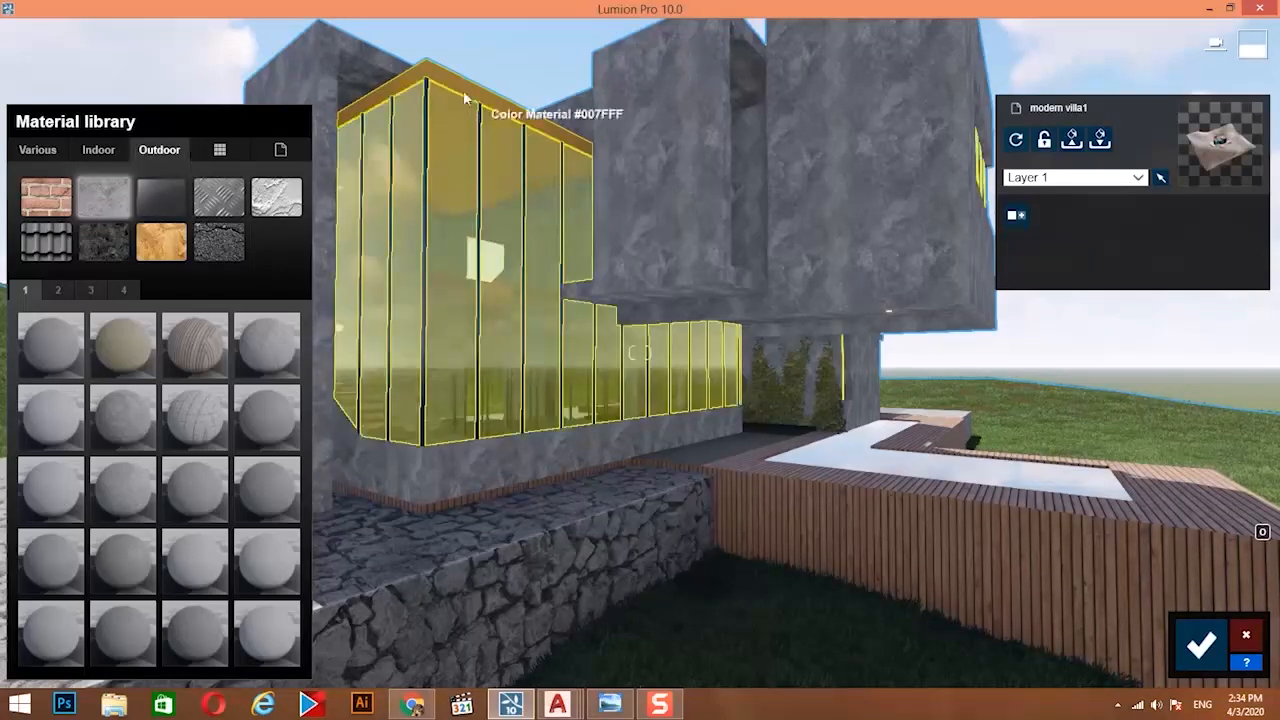
pyautogui.click(220, 147)
pyautogui.click(158, 150)
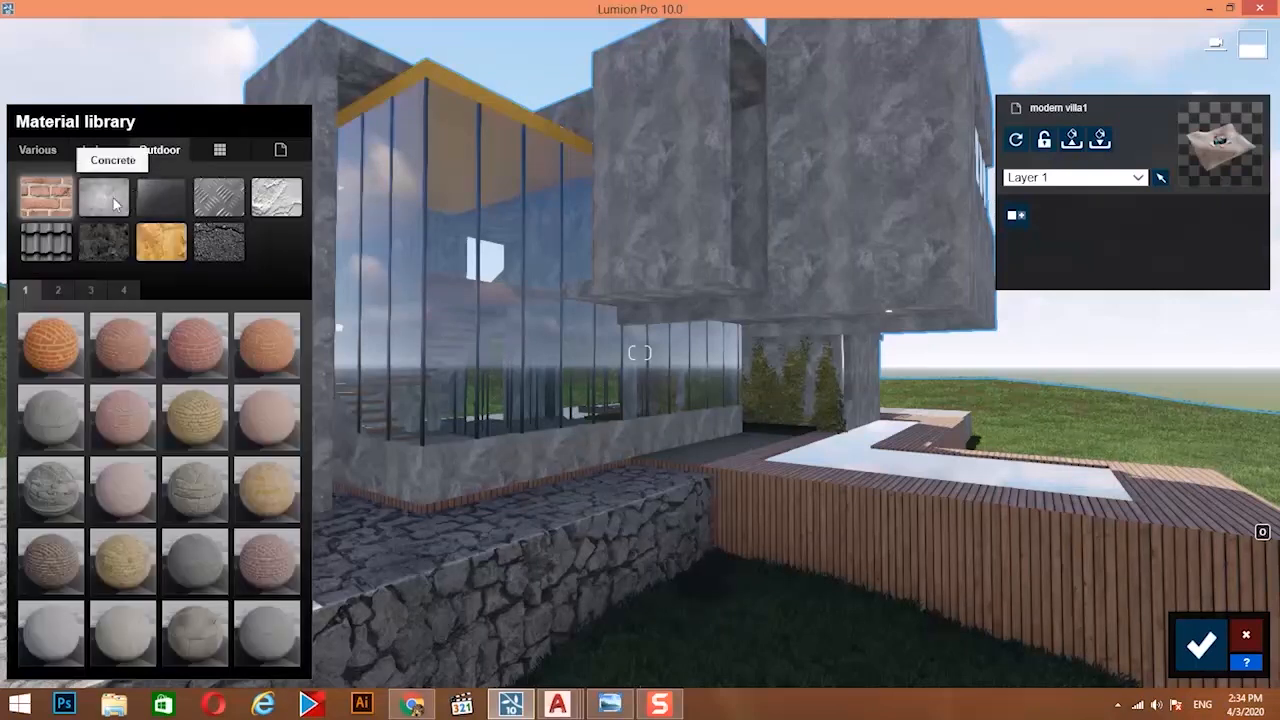
pyautogui.click(114, 204)
pyautogui.click(91, 290)
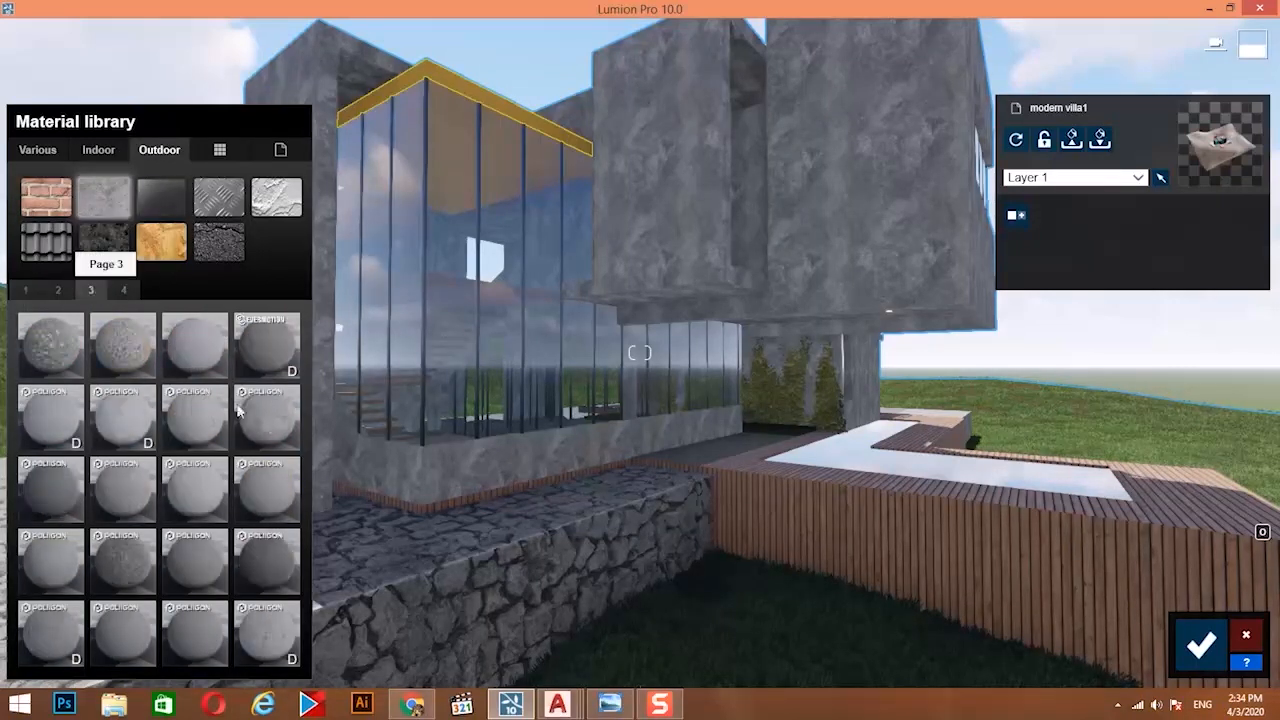
pyautogui.click(682, 360)
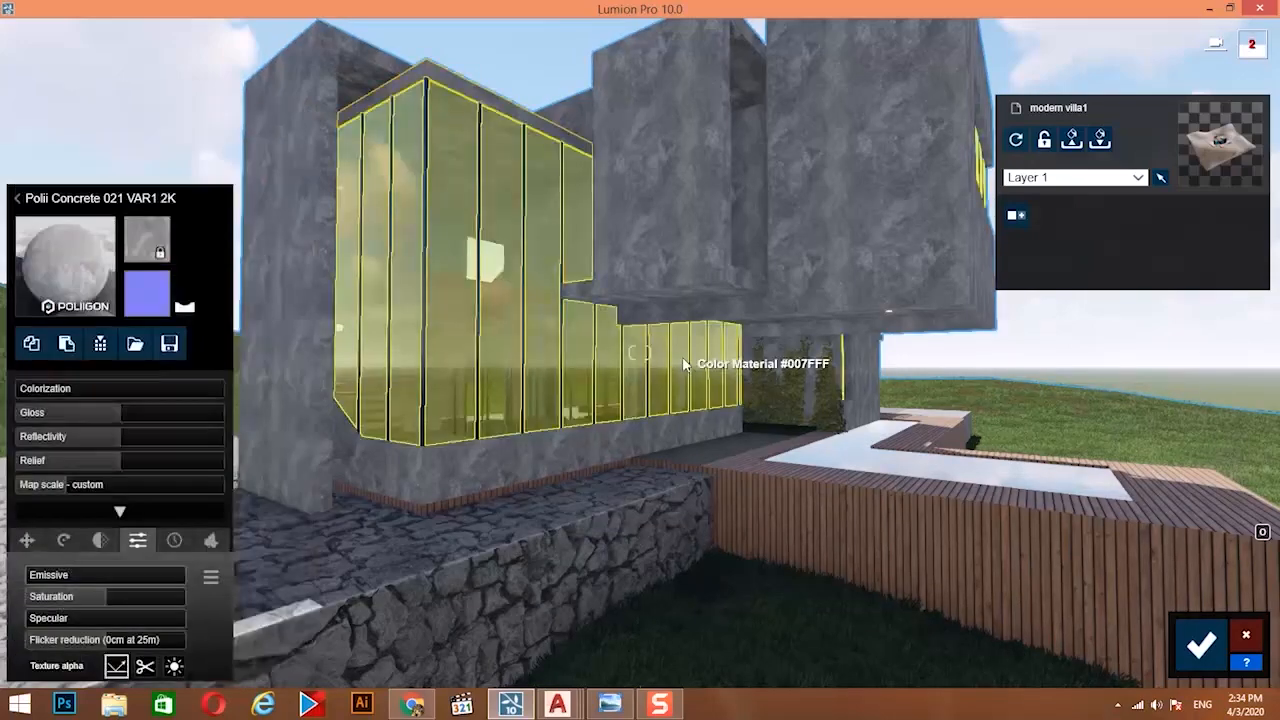
# Apply a light plank wood from the indoor Wood materials to the floor of the glazed ground-floor room.
pyautogui.press('s')
pyautogui.moveTo(682, 360); pyautogui.dragTo(615, 382, button='right')
pyautogui.press('w')
pyautogui.press('w')
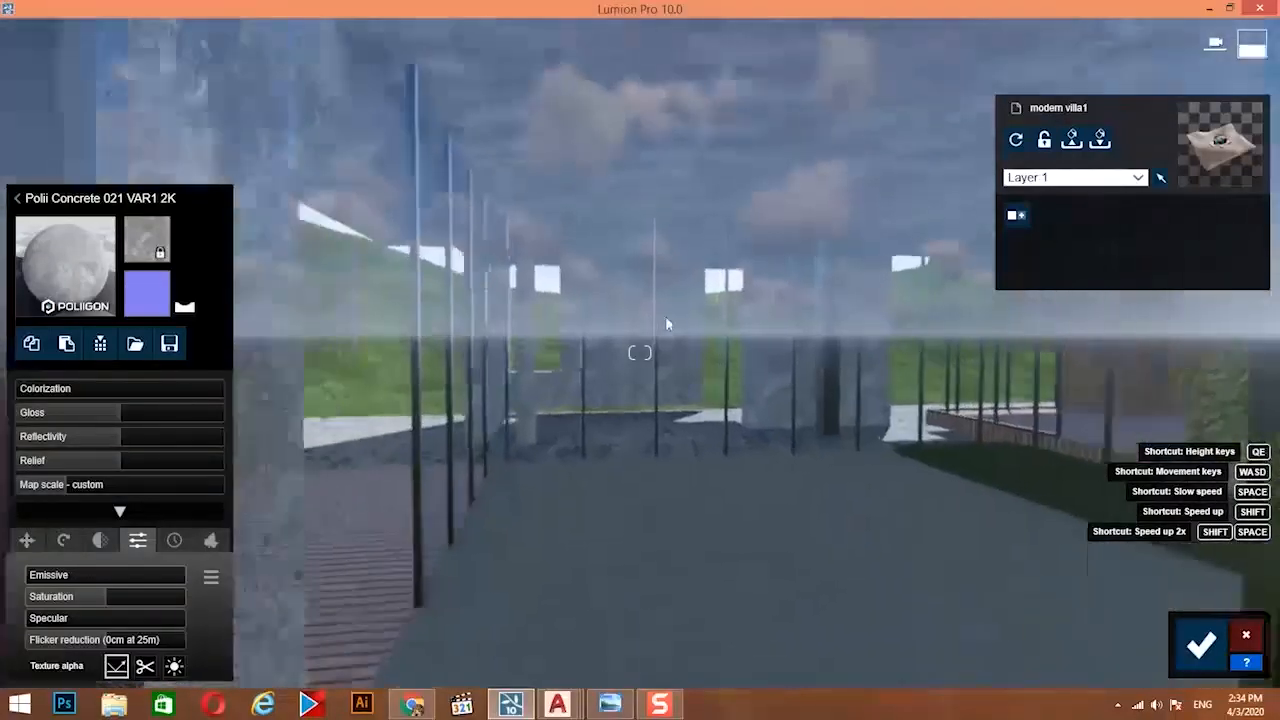
pyautogui.press('w')
pyautogui.moveTo(666, 318); pyautogui.dragTo(763, 274, button='right')
pyautogui.click(763, 274)
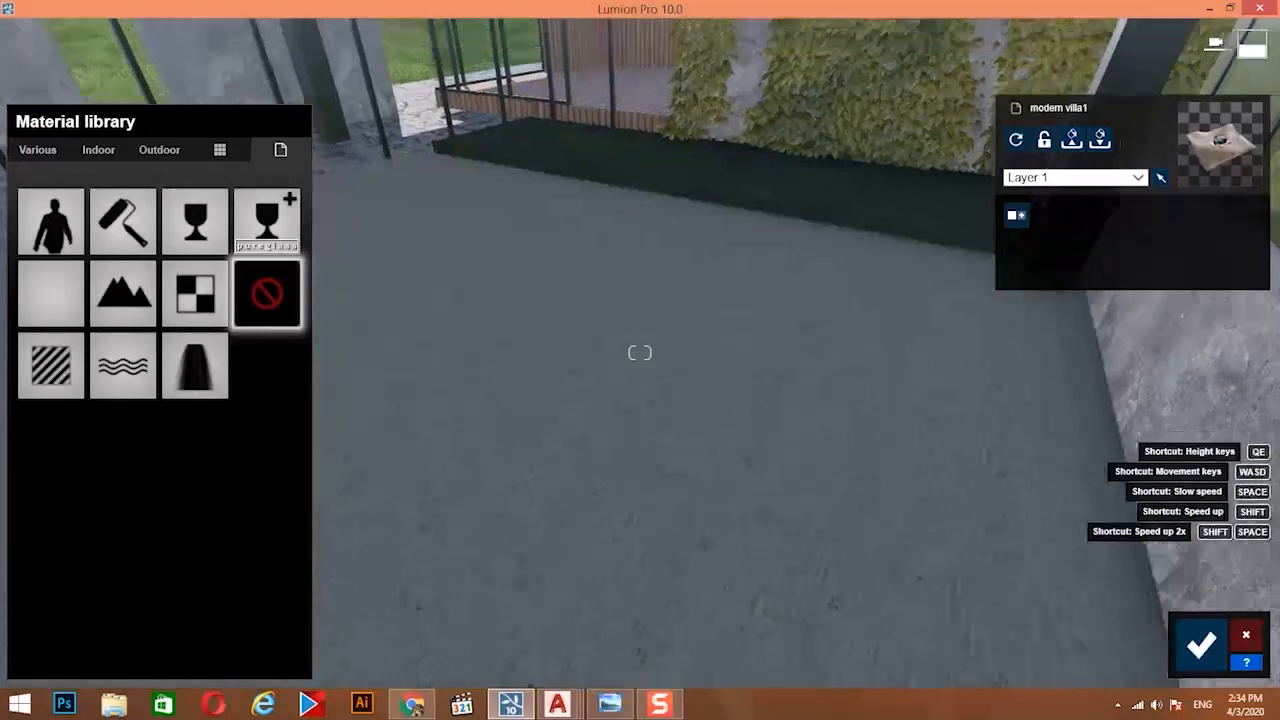
pyautogui.click(95, 150)
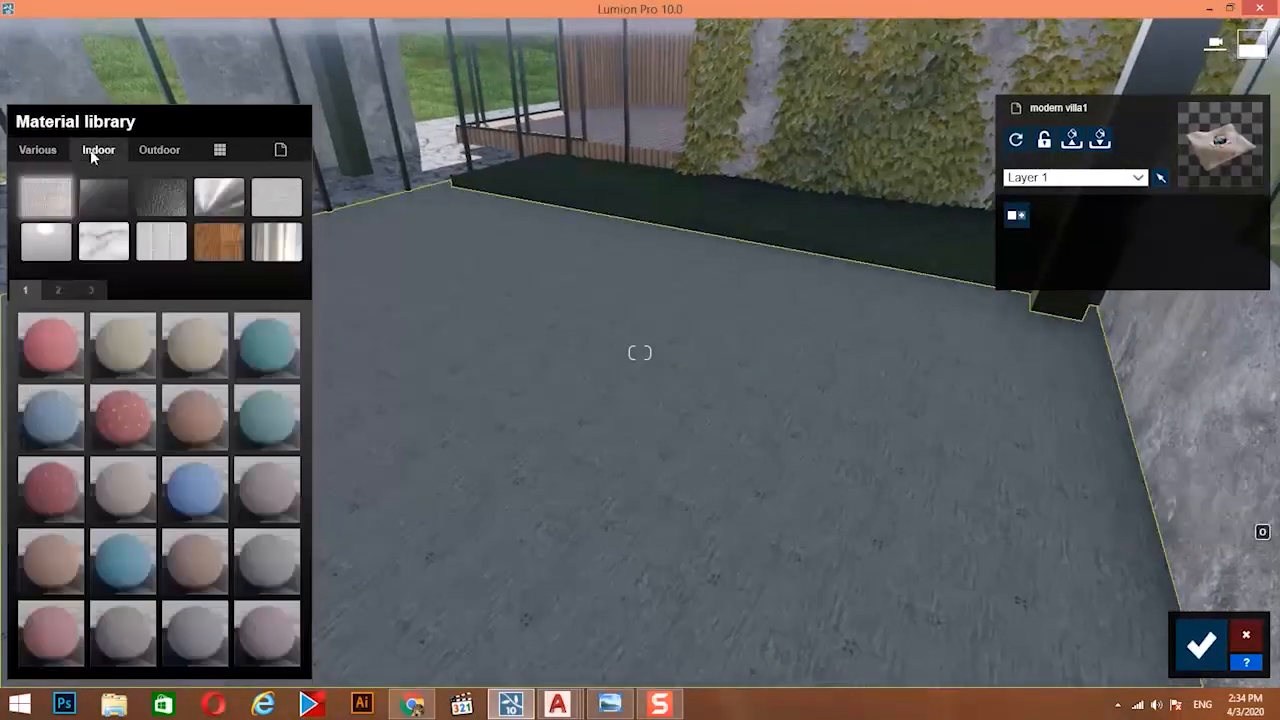
pyautogui.click(167, 257)
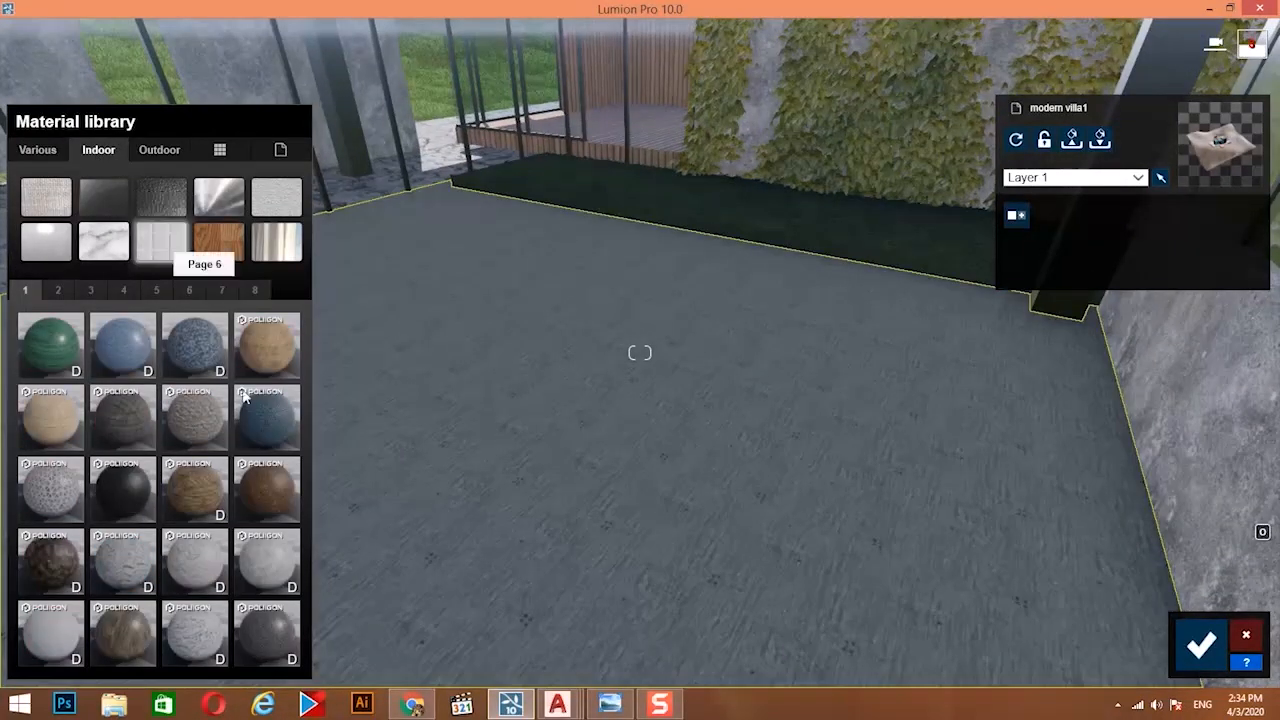
pyautogui.click(200, 248)
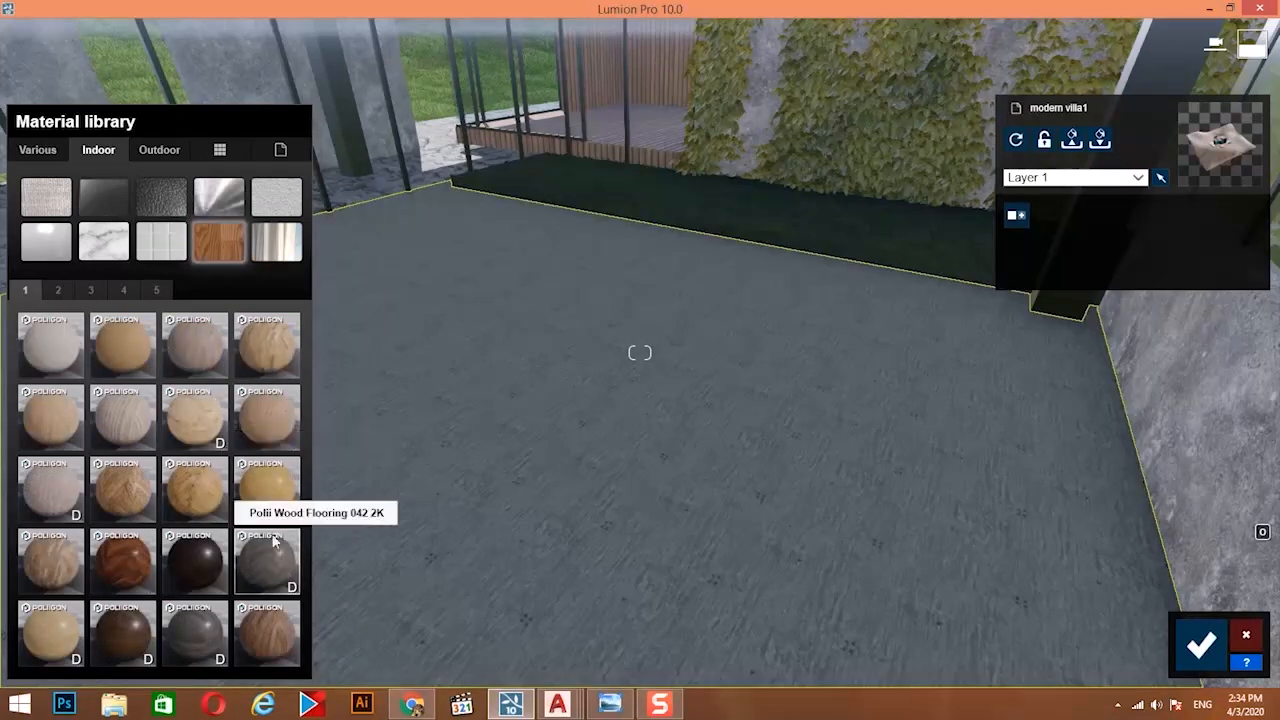
pyautogui.doubleClick(276, 430)
# Check the new wood floor across the ground-floor room and save the material changes.
pyautogui.moveTo(271, 468); pyautogui.dragTo(430, 500, button='right')
pyautogui.press('s')
pyautogui.moveTo(560, 560); pyautogui.dragTo(605, 521, button='right')
pyautogui.press('w')
pyautogui.click(1201, 645)
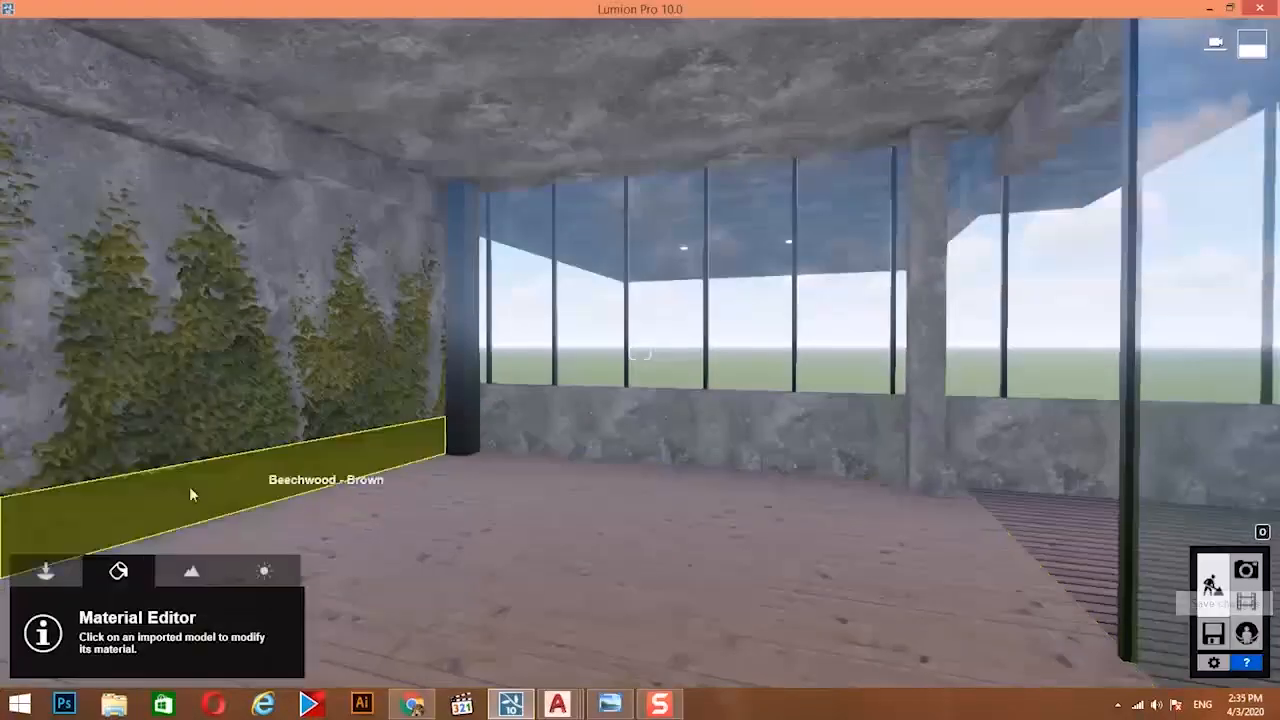
# Place the L-shaped sofa 031 from the indoor seating models on the wood floor, alongside the glazed wall.
pyautogui.click(48, 571)
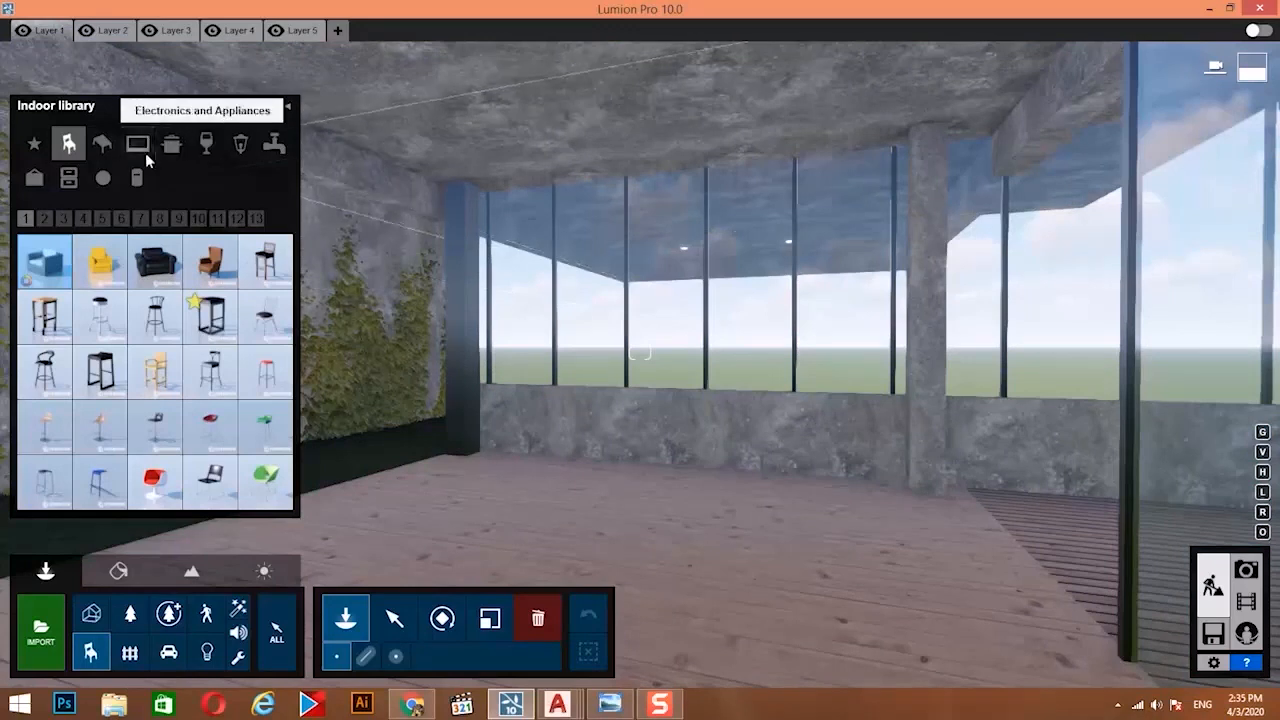
pyautogui.click(256, 219)
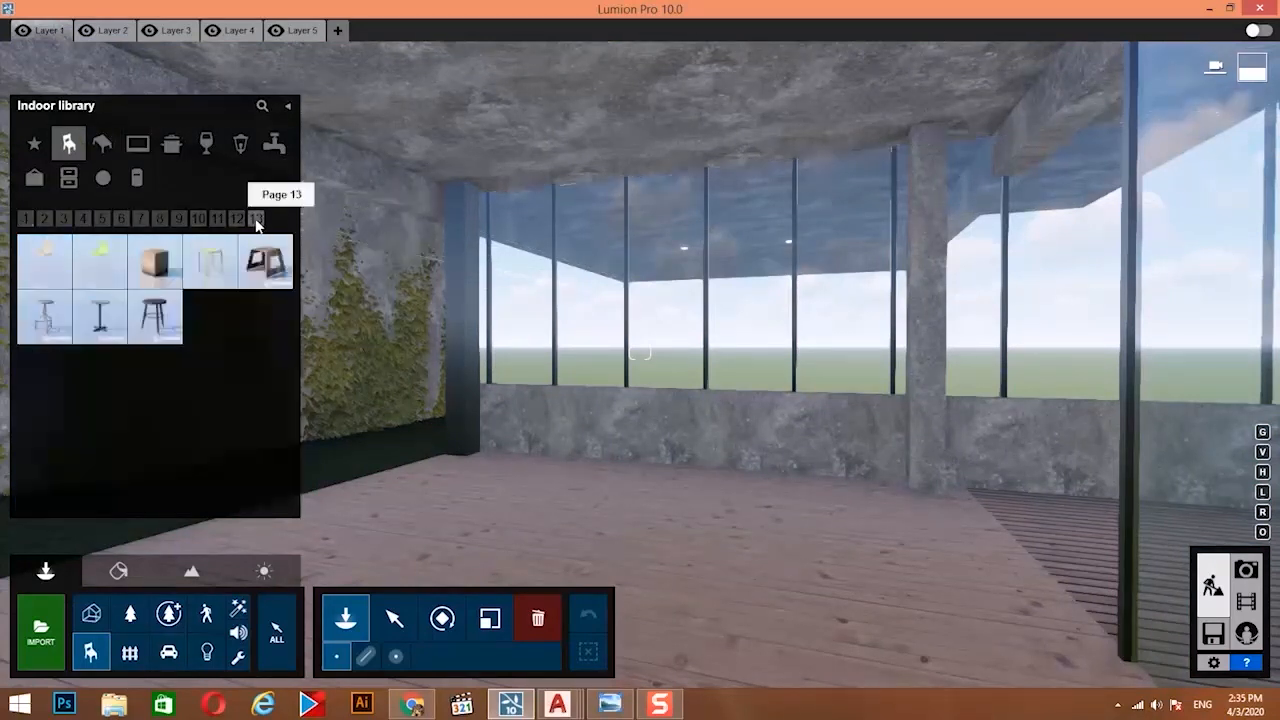
pyautogui.click(237, 219)
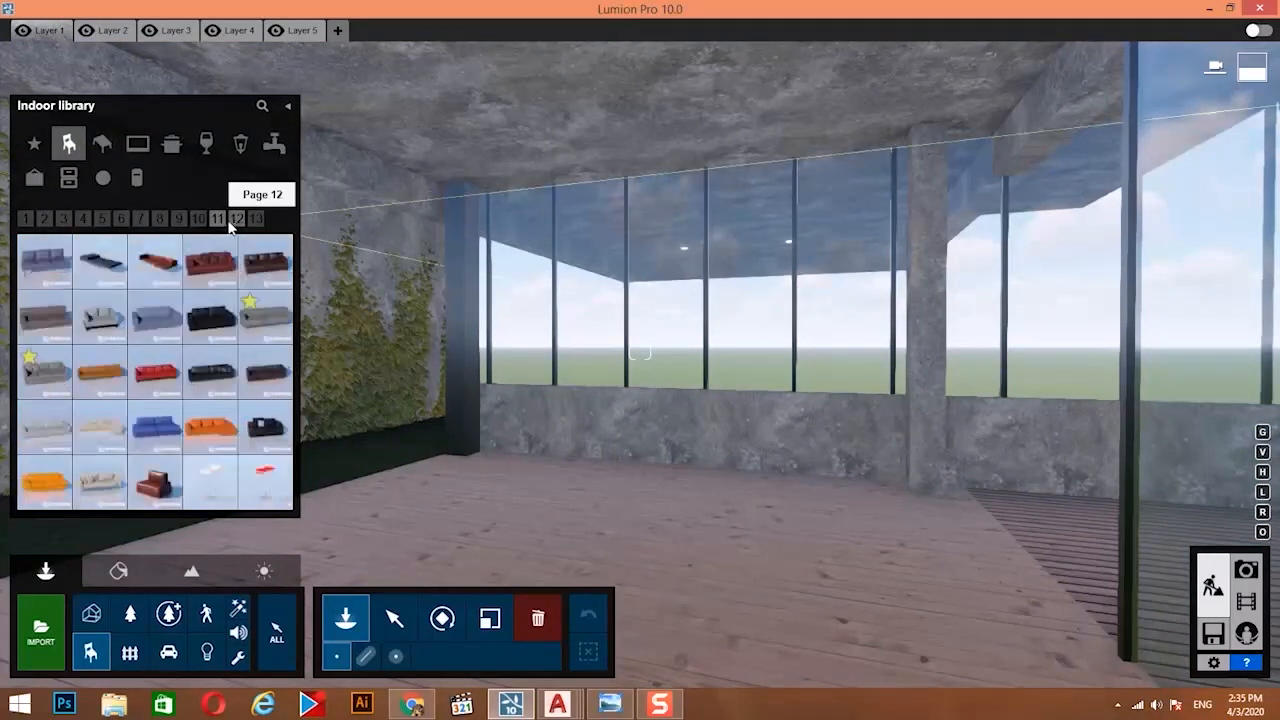
pyautogui.click(217, 219)
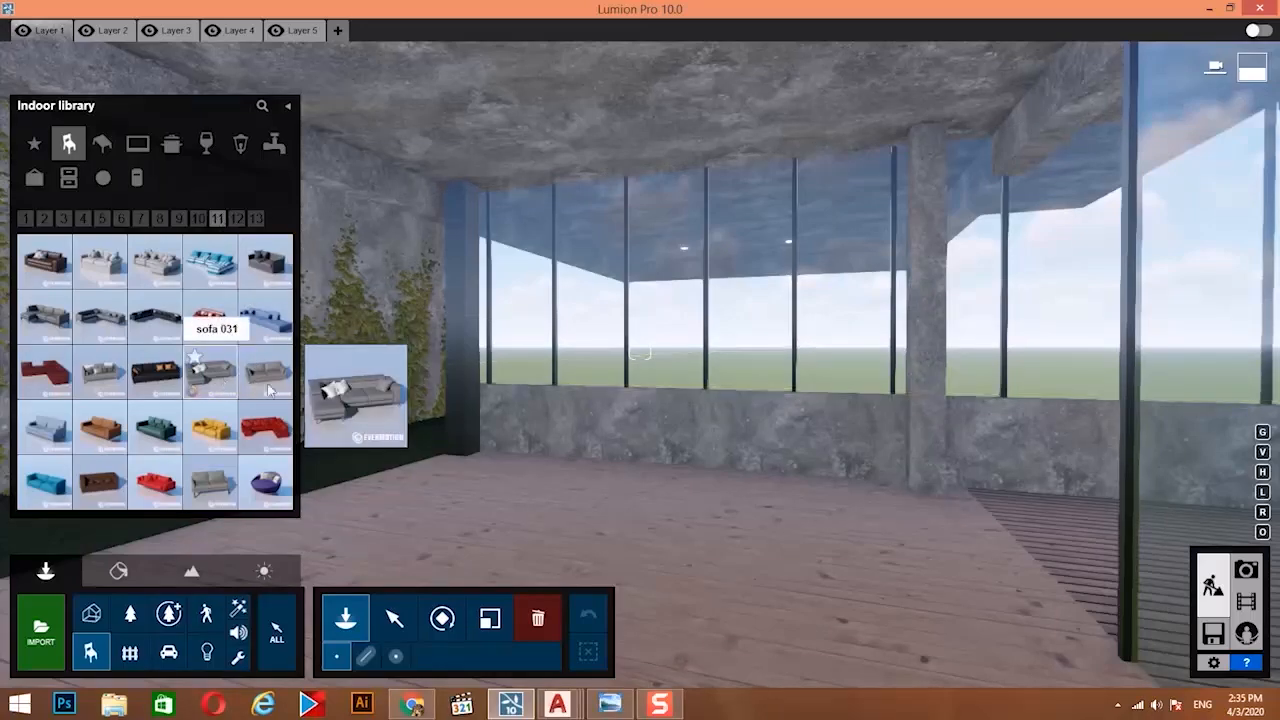
pyautogui.click(214, 376)
pyautogui.moveTo(564, 542); pyautogui.dragTo(370, 560, button='right')
pyautogui.moveTo(1208, 466); pyautogui.dragTo(1212, 545, button='right')
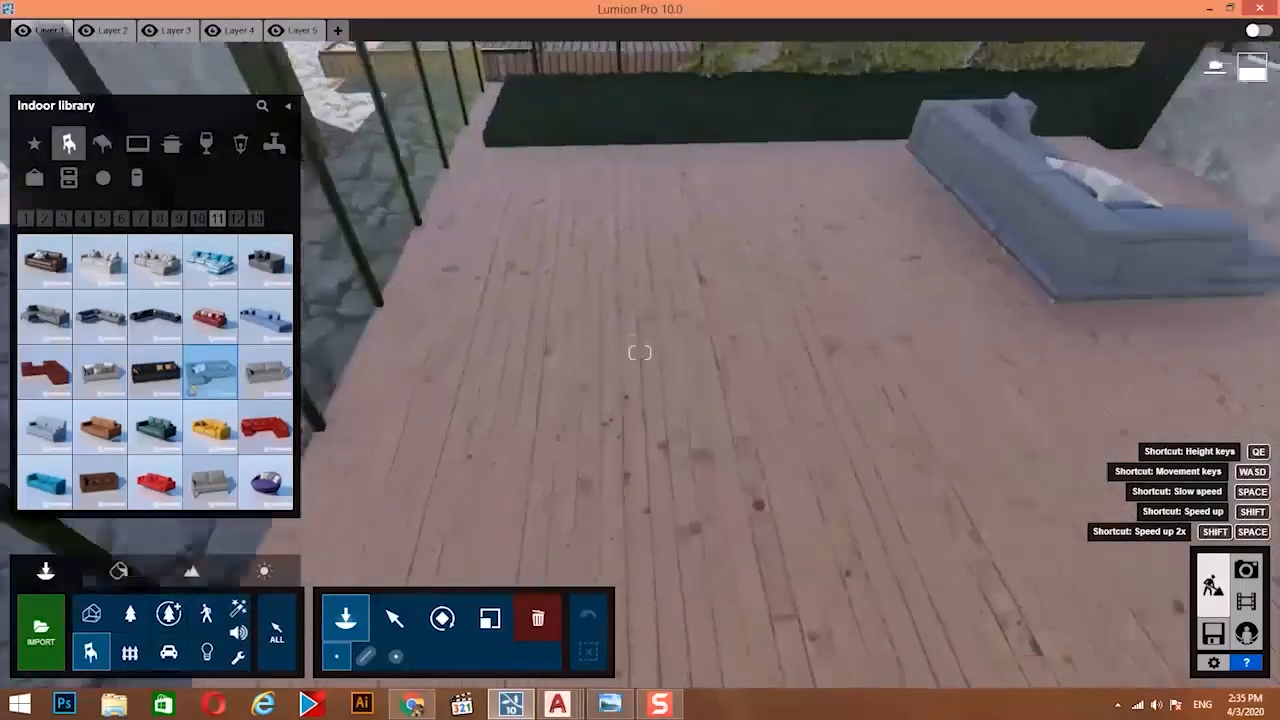
pyautogui.moveTo(700, 345); pyautogui.dragTo(755, 374, button='right')
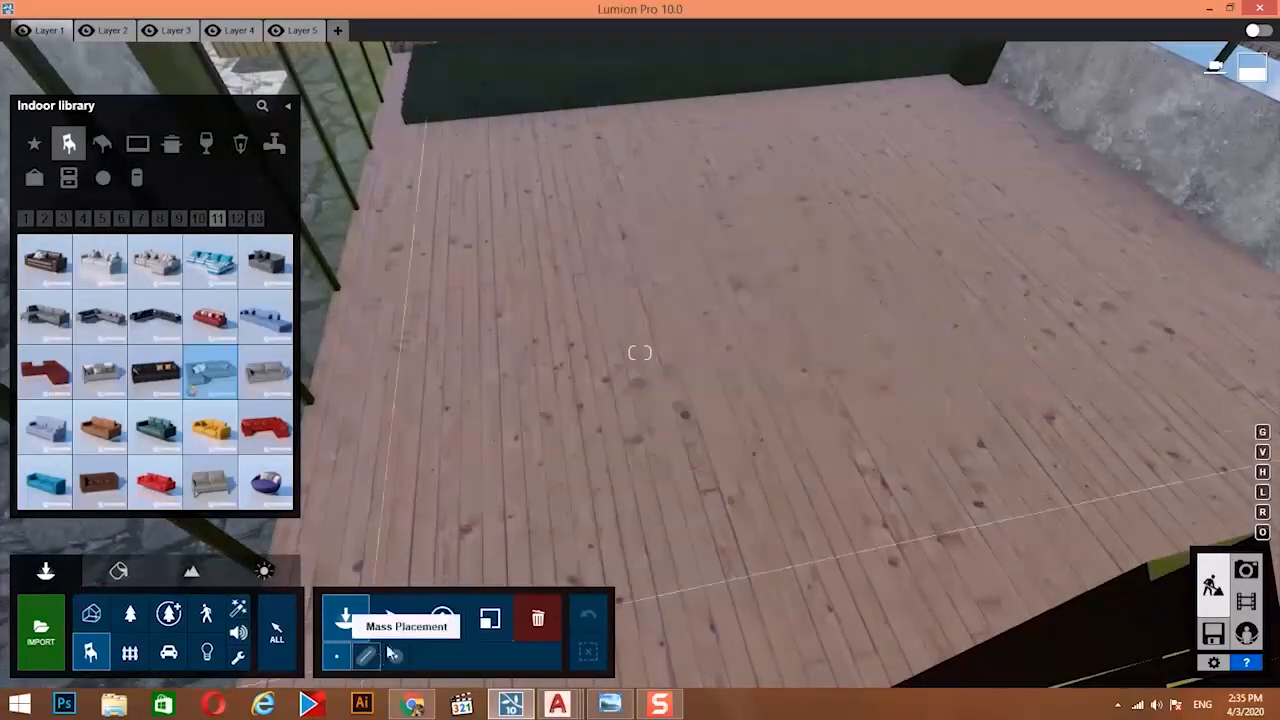
pyautogui.click(397, 524)
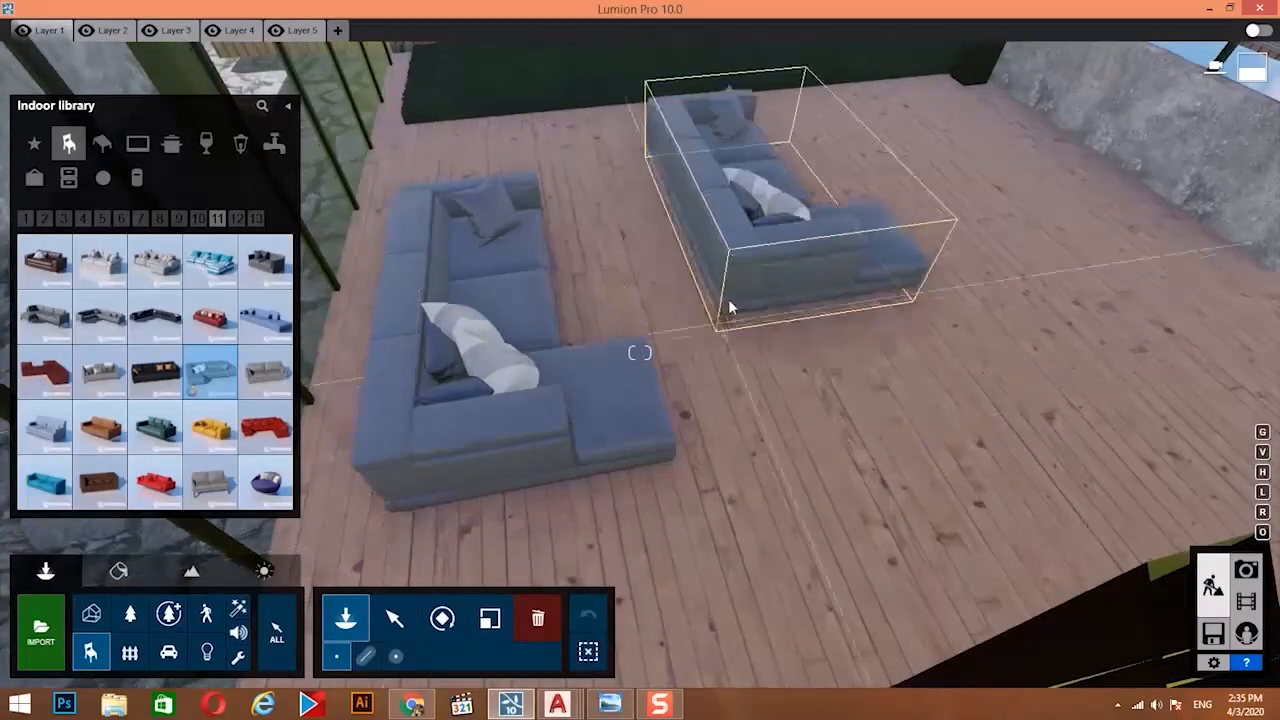
# Place sofa 022 near the planter and rotate it to face the open seating area.
pyautogui.moveTo(730, 307); pyautogui.dragTo(748, 288, button='right')
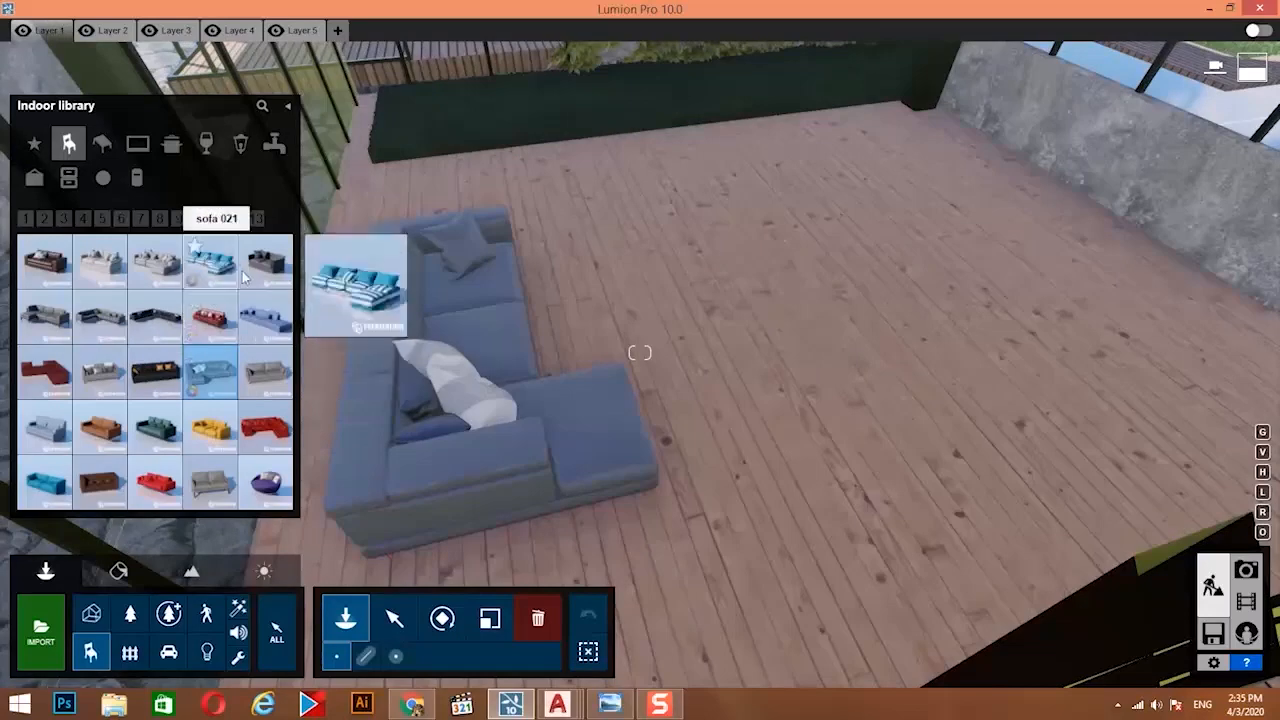
pyautogui.click(255, 270)
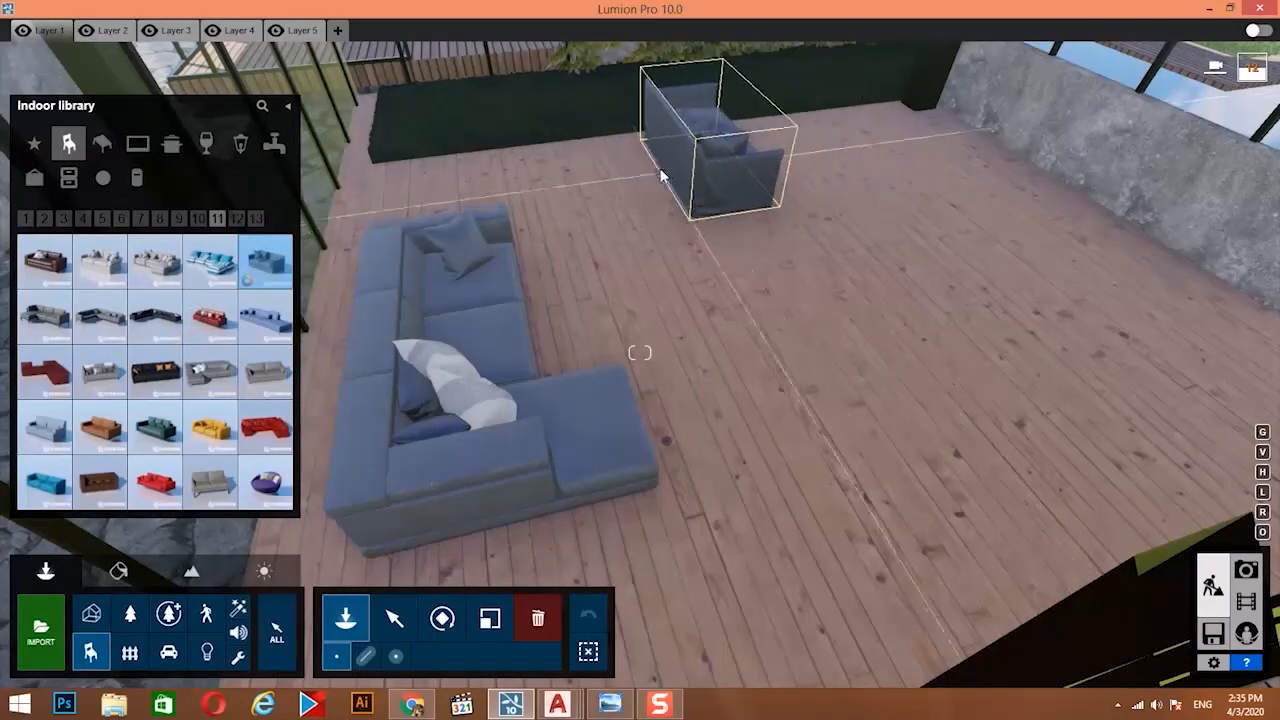
pyautogui.click(660, 170)
pyautogui.click(442, 618)
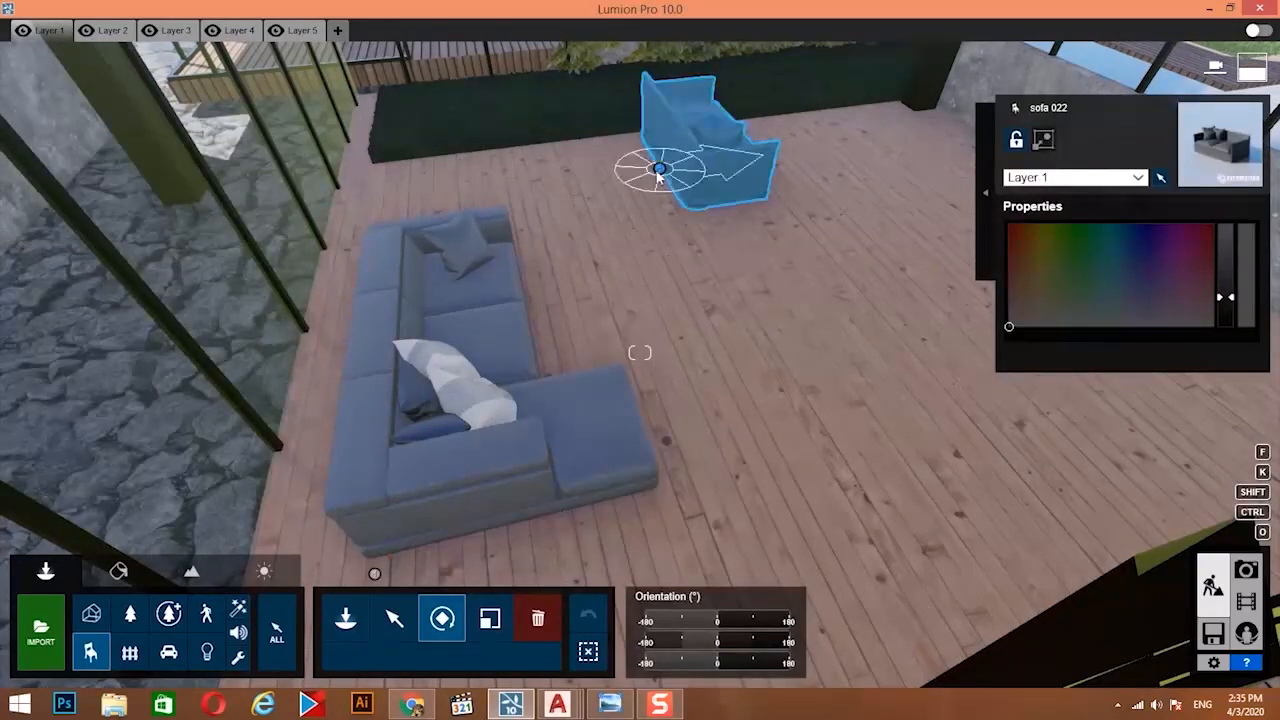
pyautogui.moveTo(659, 172); pyautogui.dragTo(690, 238)
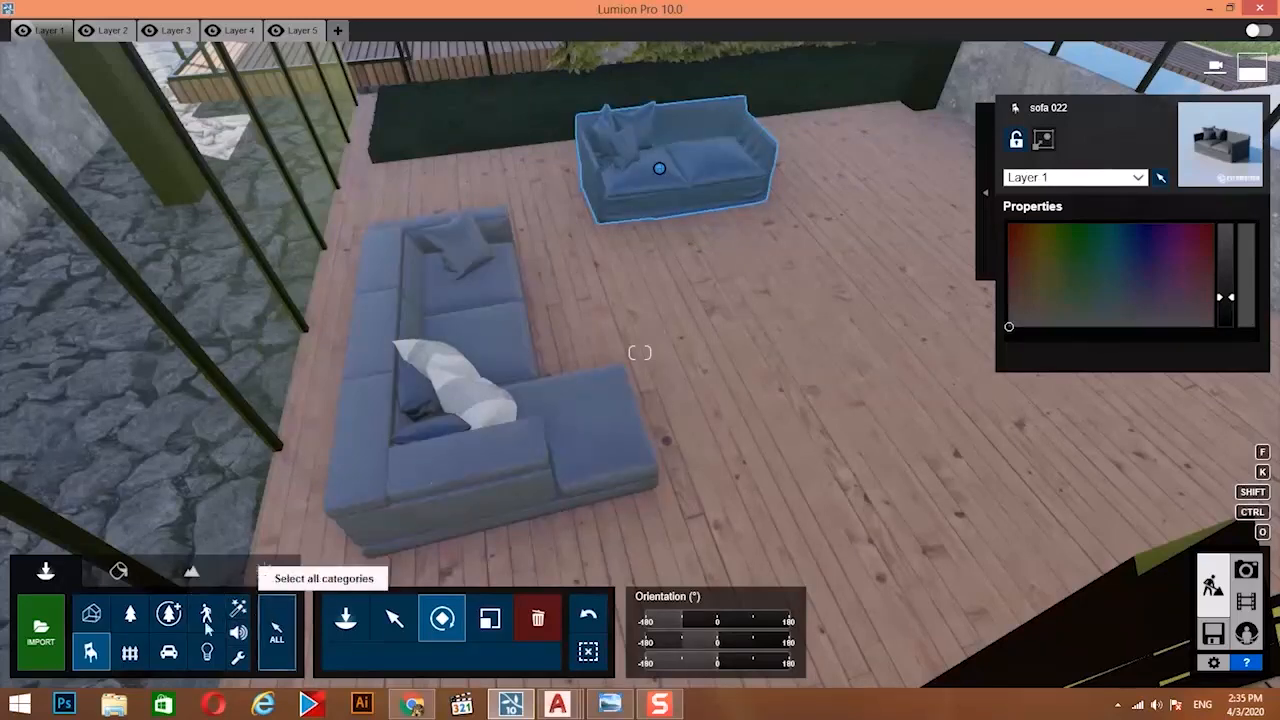
# Place CoffeeTable 008 between the two sofas and a drum-shade floor lamp behind the L-shaped sofa's far end.
pyautogui.click(91, 652)
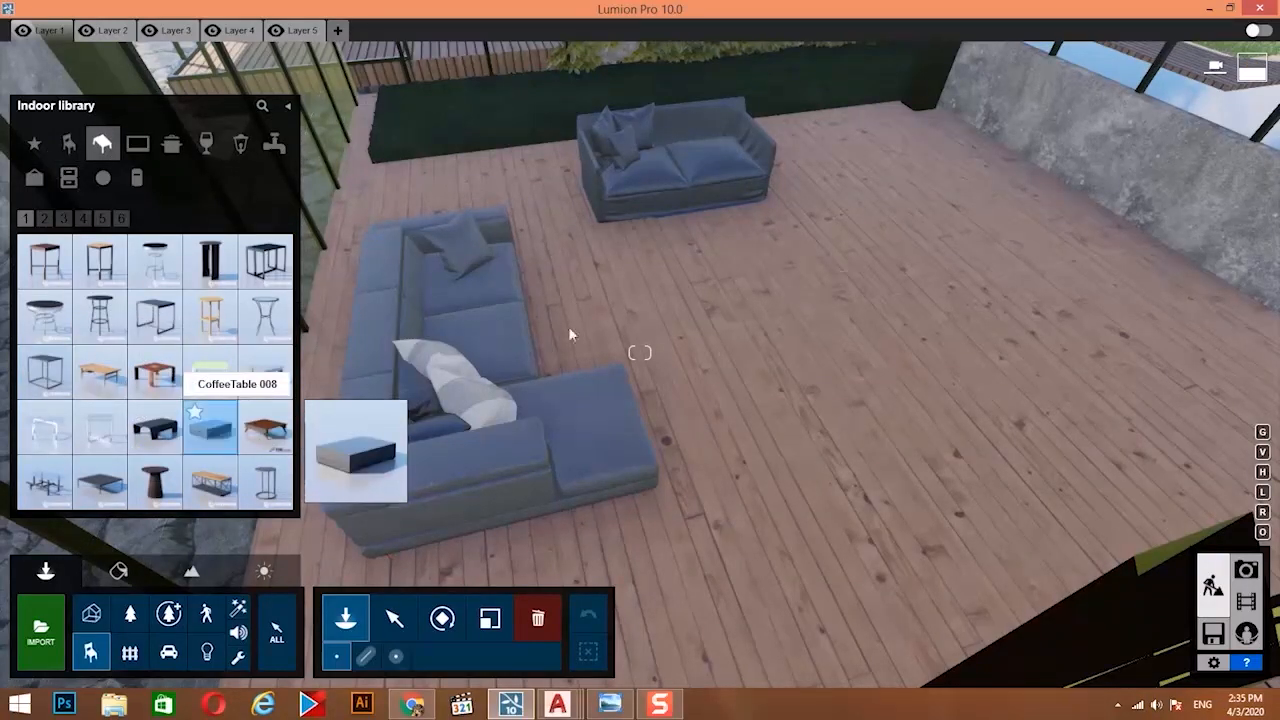
pyautogui.click(701, 294)
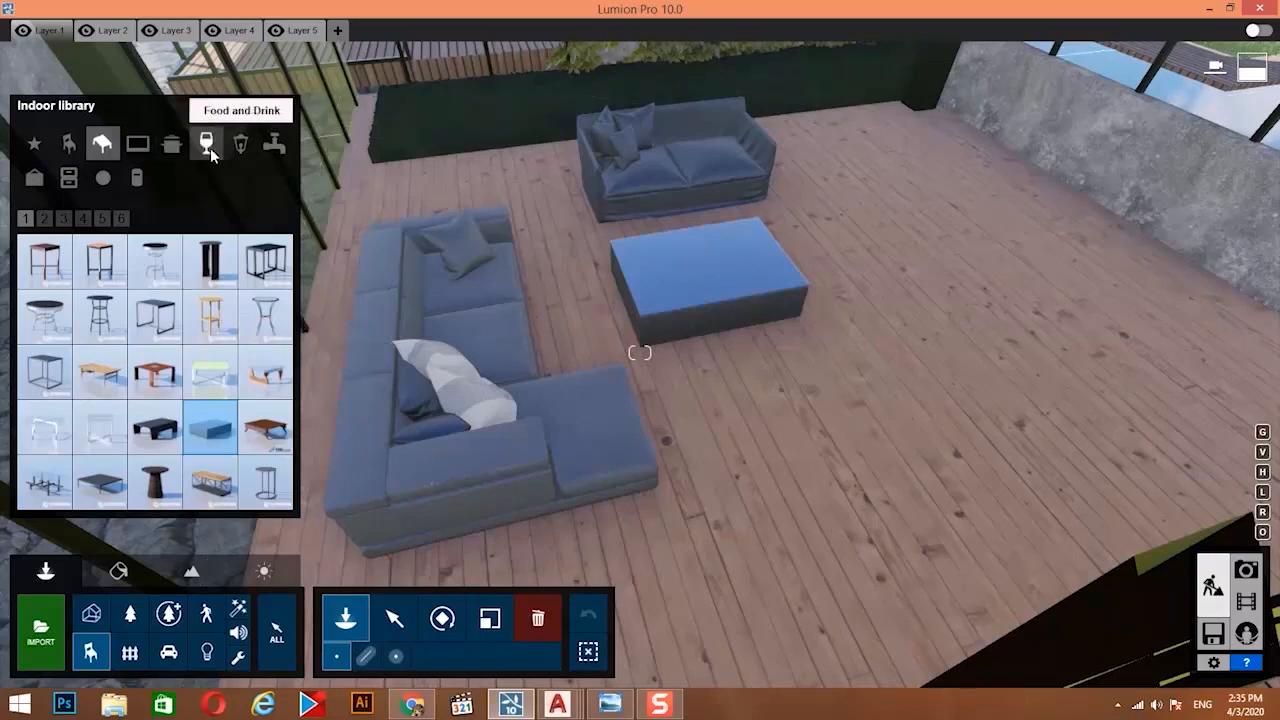
pyautogui.click(208, 150)
pyautogui.click(241, 145)
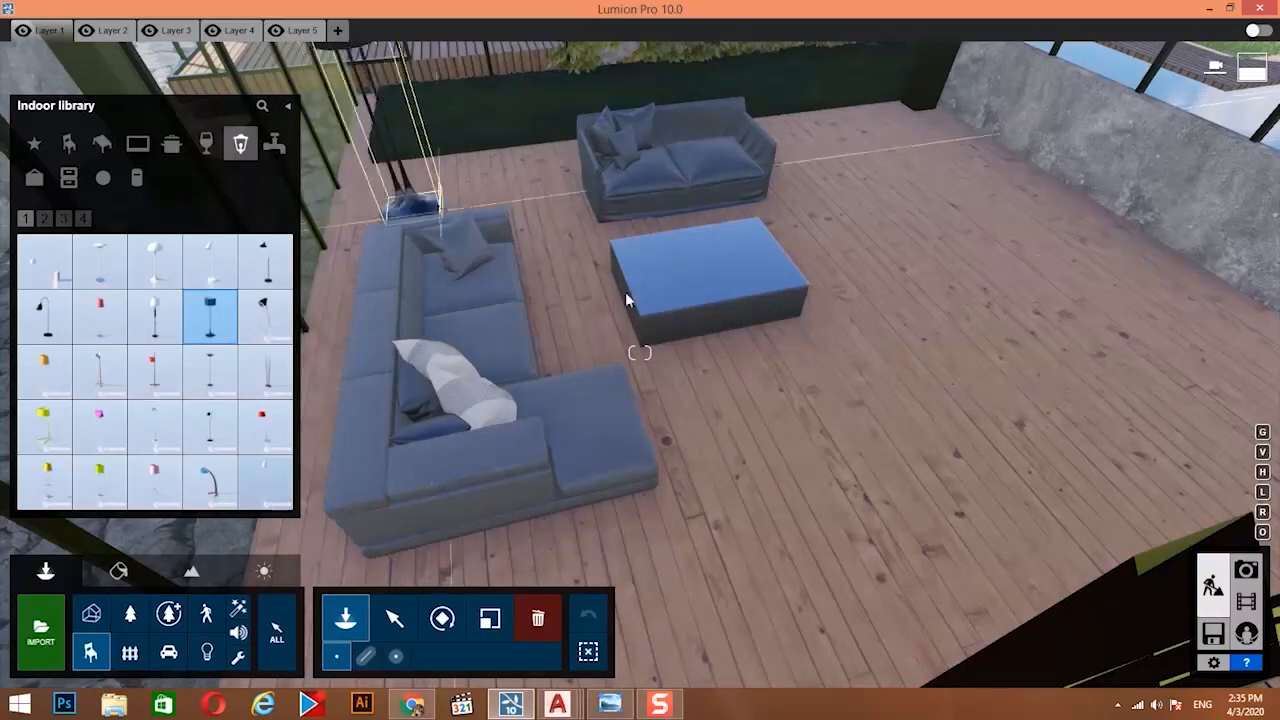
pyautogui.moveTo(652, 362); pyautogui.dragTo(740, 375, button='right')
pyautogui.press('w')
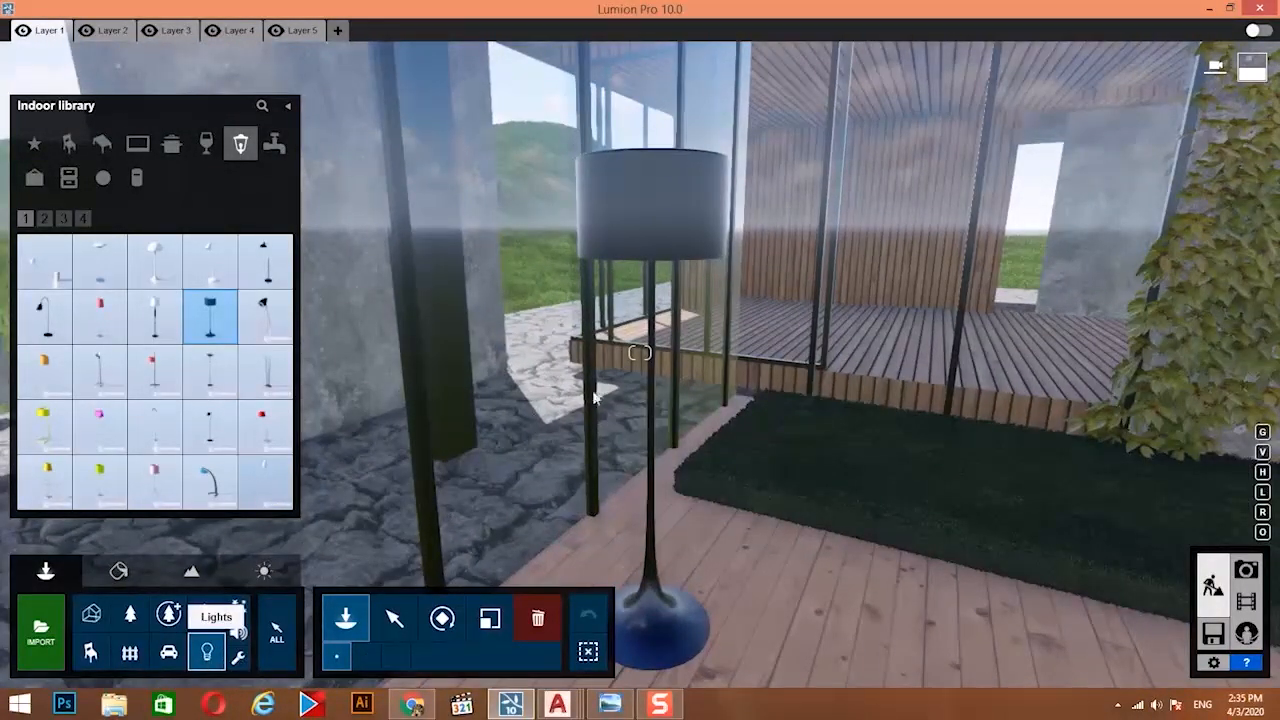
# Place a Lamp14 spotlight at the shade of the floor lamp beside the L-shaped sofa.
pyautogui.press('e')
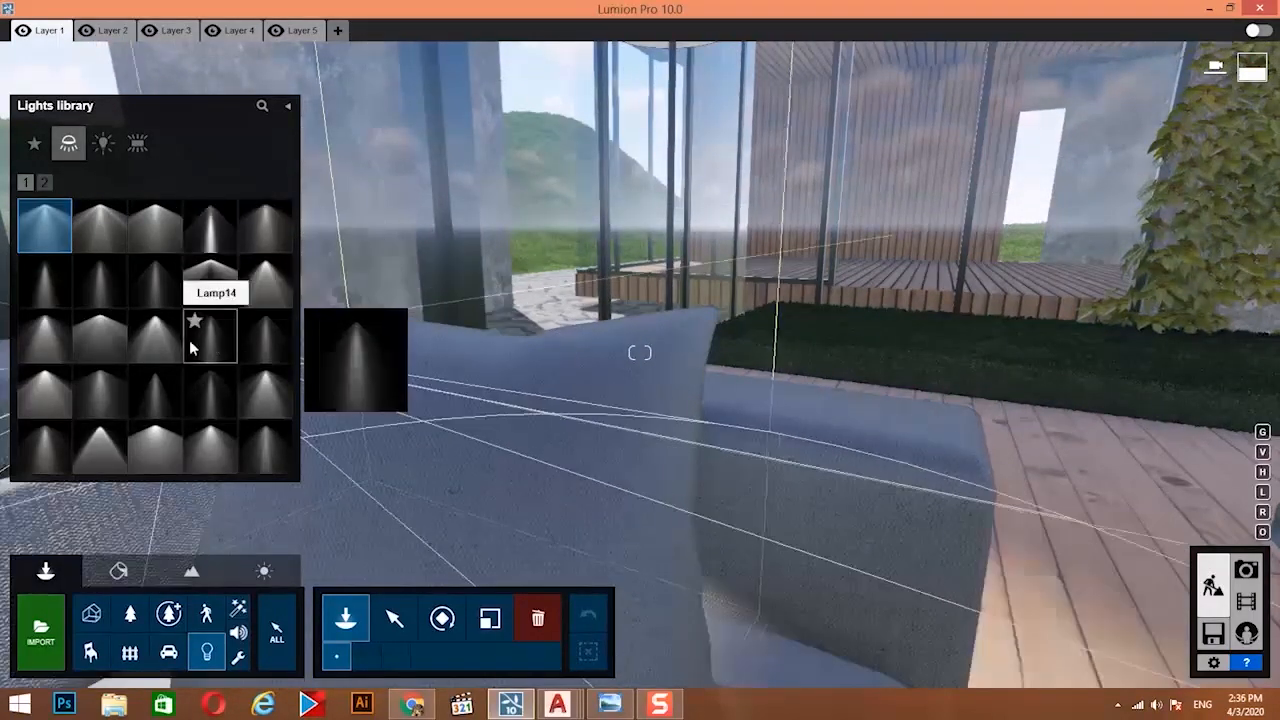
pyautogui.click(197, 345)
pyautogui.press('w')
pyautogui.moveTo(713, 168); pyautogui.dragTo(710, 80, button='right')
pyautogui.click(653, 324)
# Place the yellow armchair 005 in front of the coffee table and rotate it to face the seating group.
pyautogui.press('s')
pyautogui.moveTo(716, 323); pyautogui.dragTo(735, 380, button='right')
pyautogui.press('s')
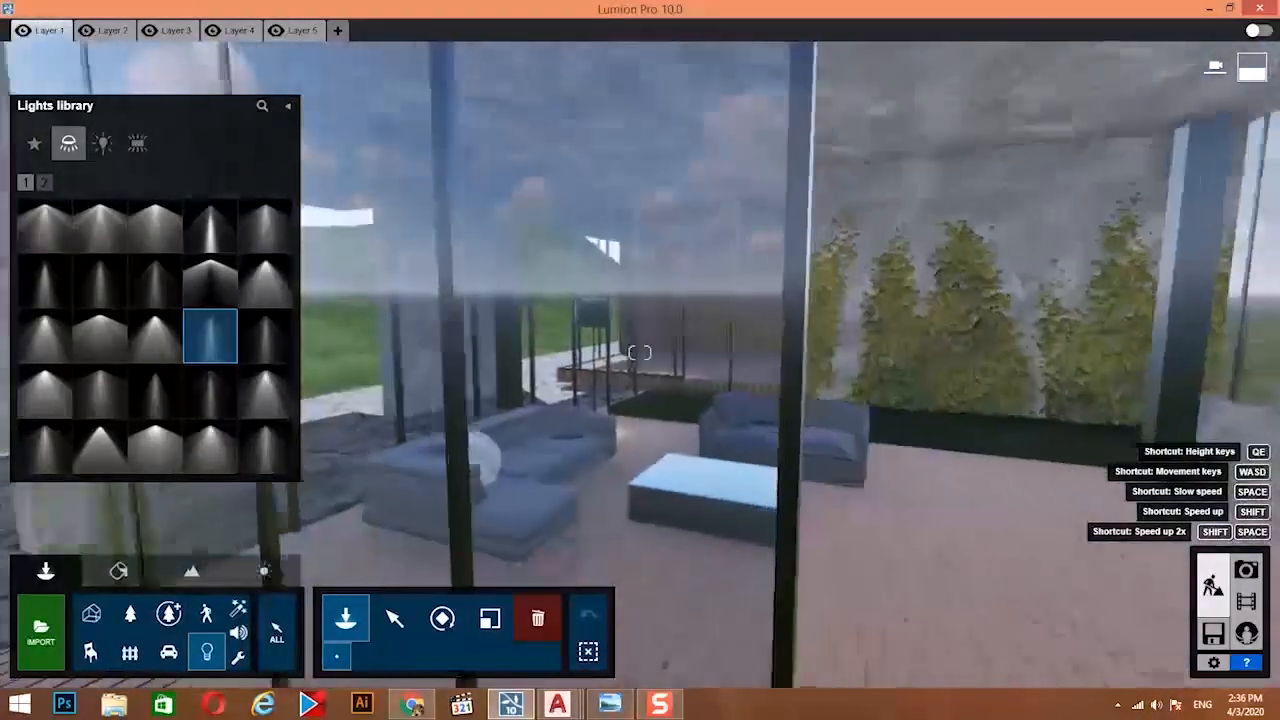
pyautogui.press('d')
pyautogui.press('d')
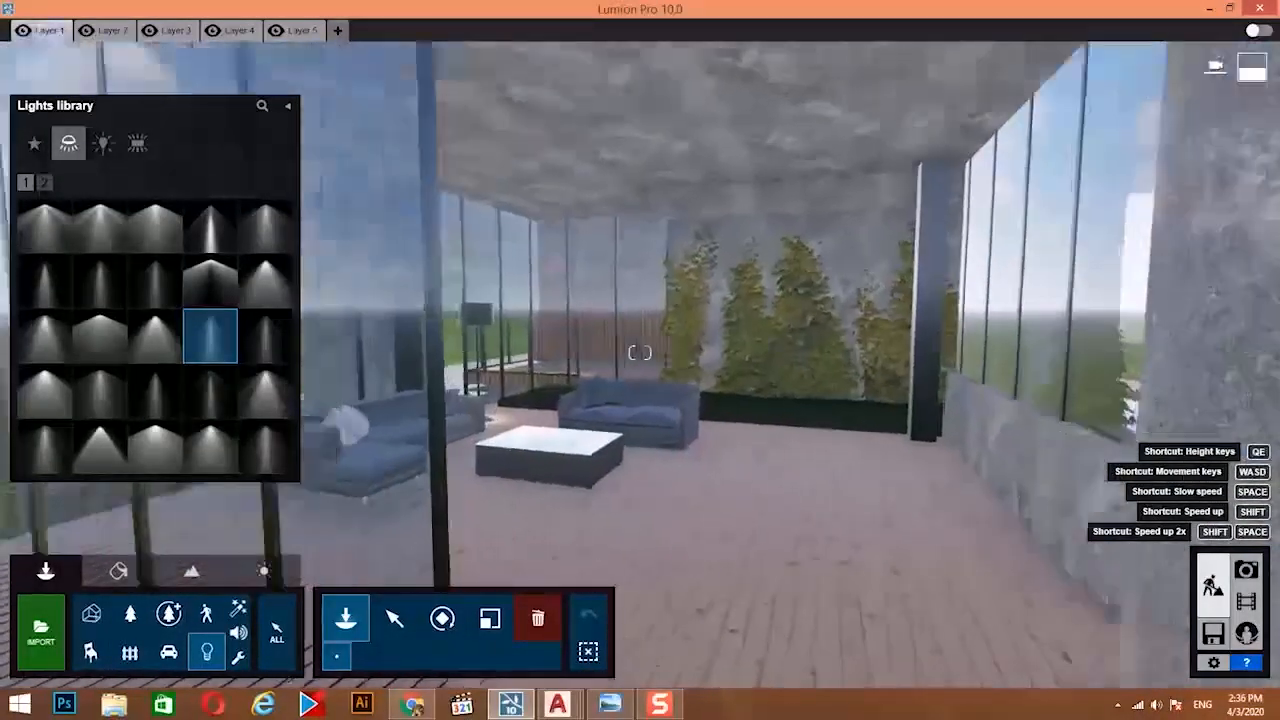
pyautogui.click(101, 653)
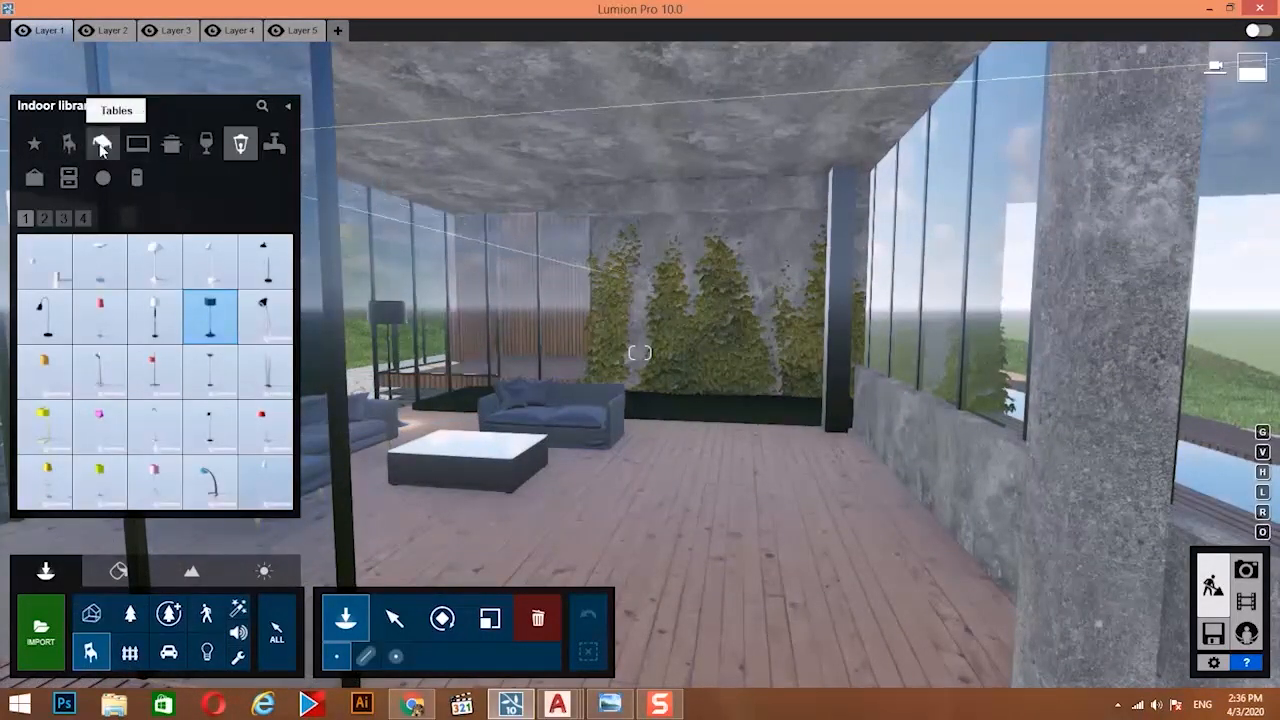
pyautogui.click(70, 145)
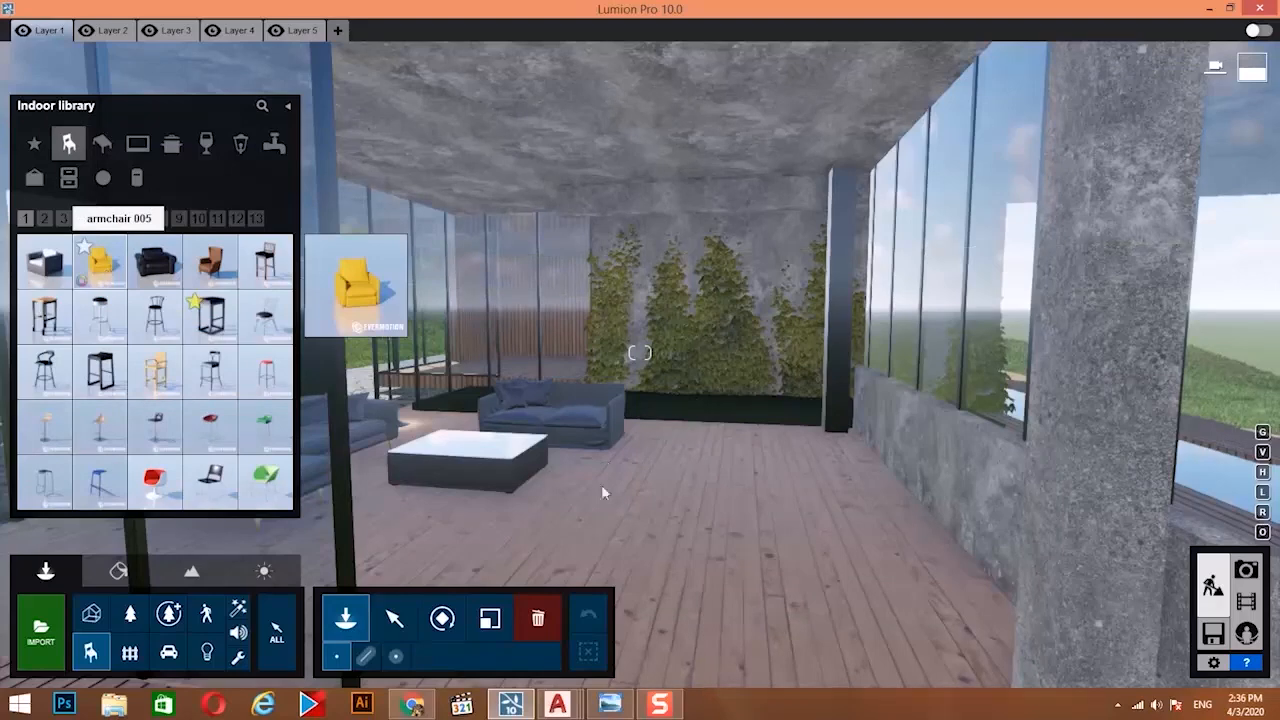
pyautogui.click(652, 527)
pyautogui.press('s')
pyautogui.moveTo(652, 527); pyautogui.dragTo(699, 432, button='right')
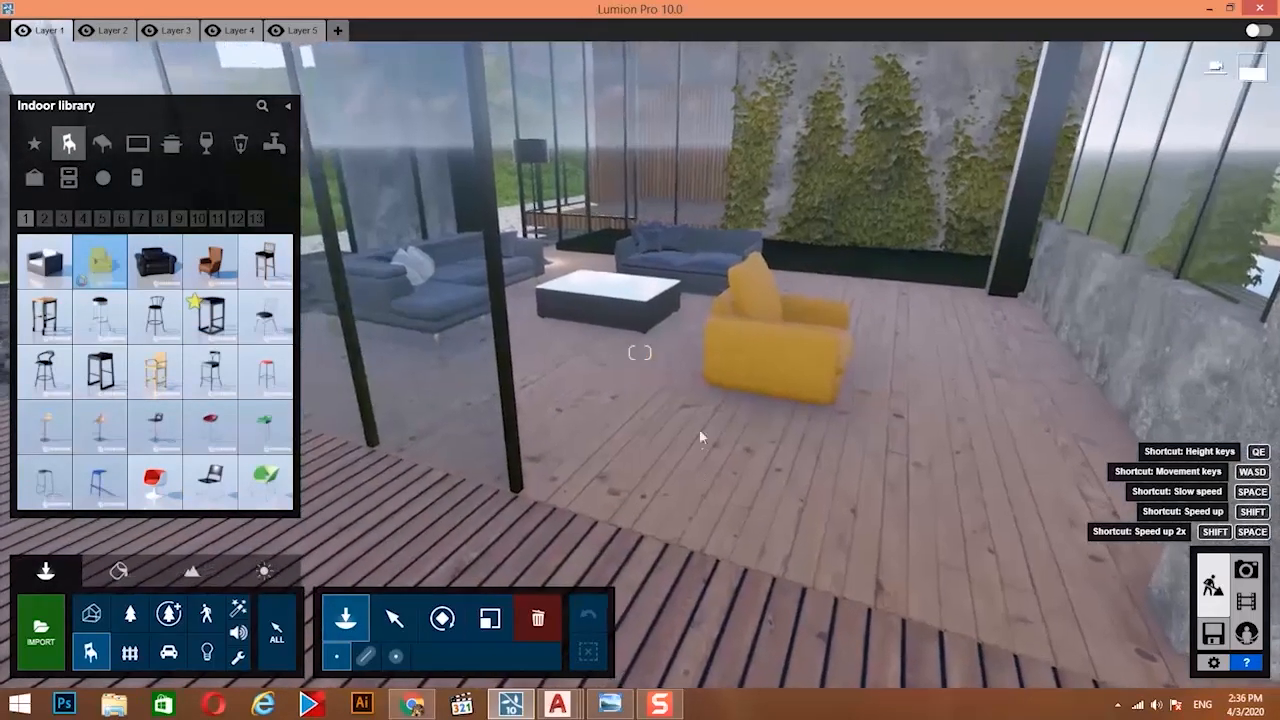
pyautogui.click(656, 410)
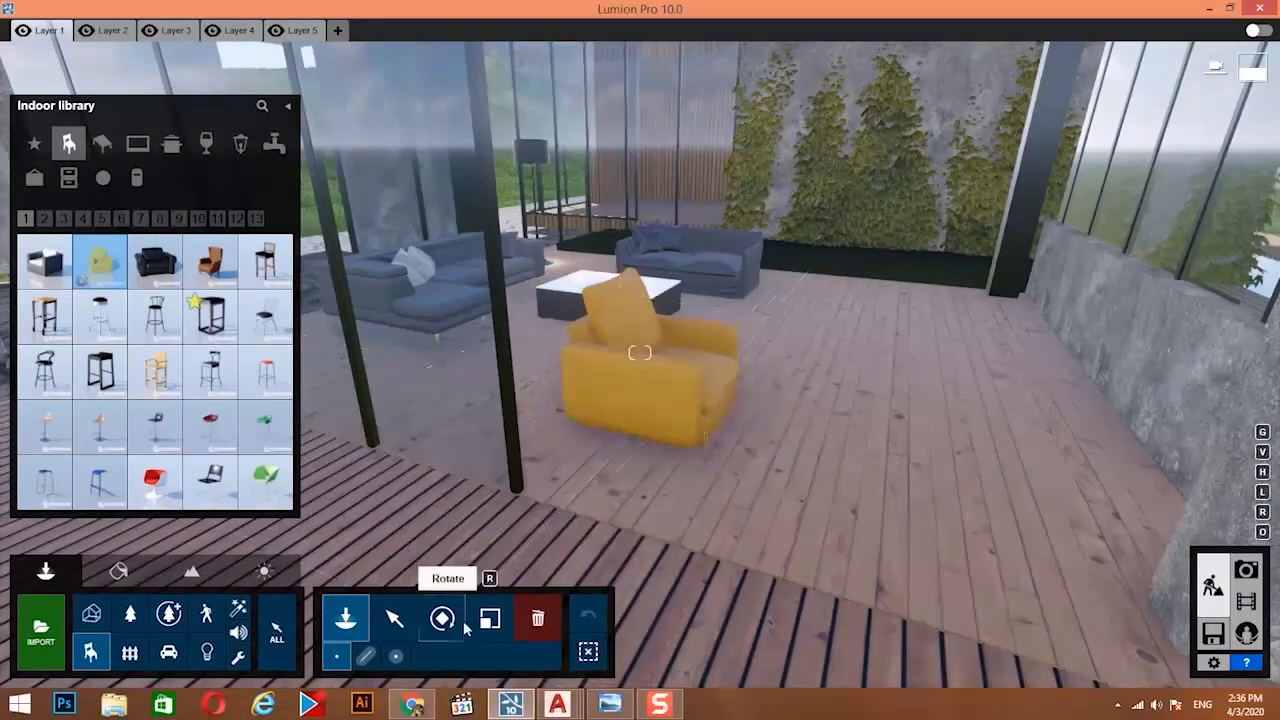
pyautogui.click(463, 622)
pyautogui.moveTo(656, 411); pyautogui.dragTo(621, 319)
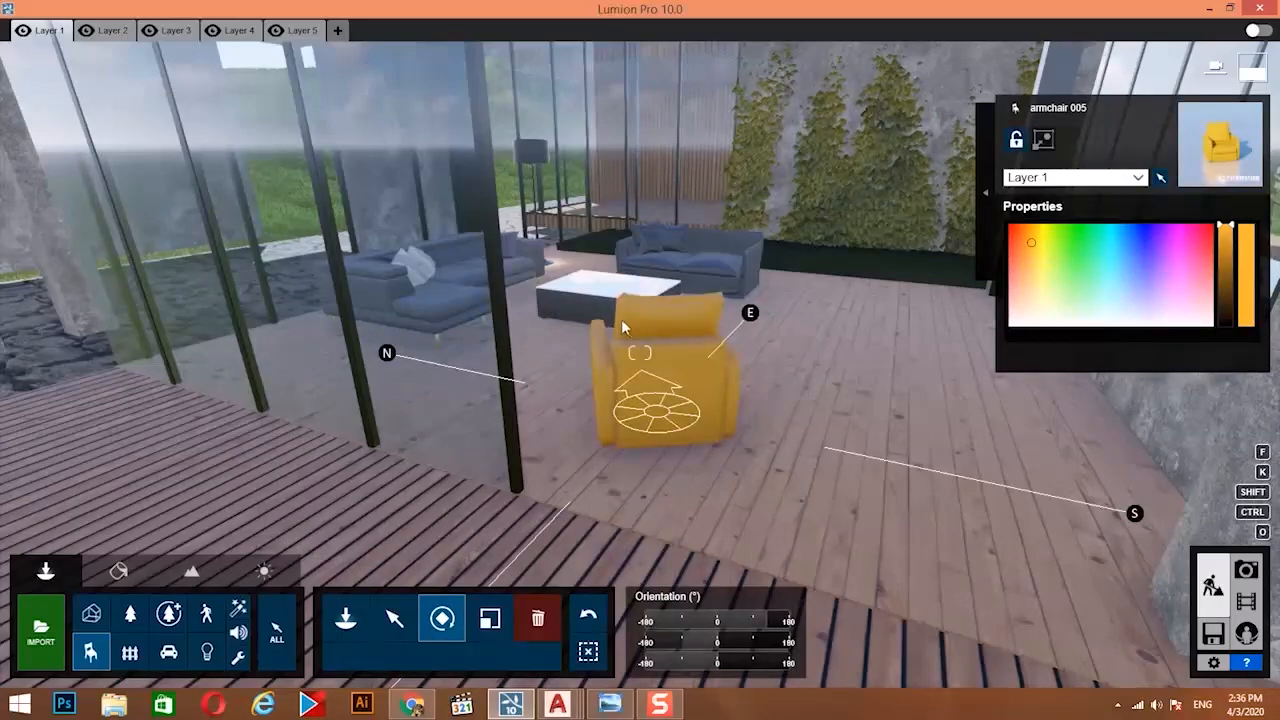
# Examine the upper-floor room behind the windows, the pool side and the exterior of the raised concrete volume.
pyautogui.press('d')
pyautogui.moveTo(640, 335); pyautogui.dragTo(752, 358, button='right')
pyautogui.press('s')
pyautogui.press('s')
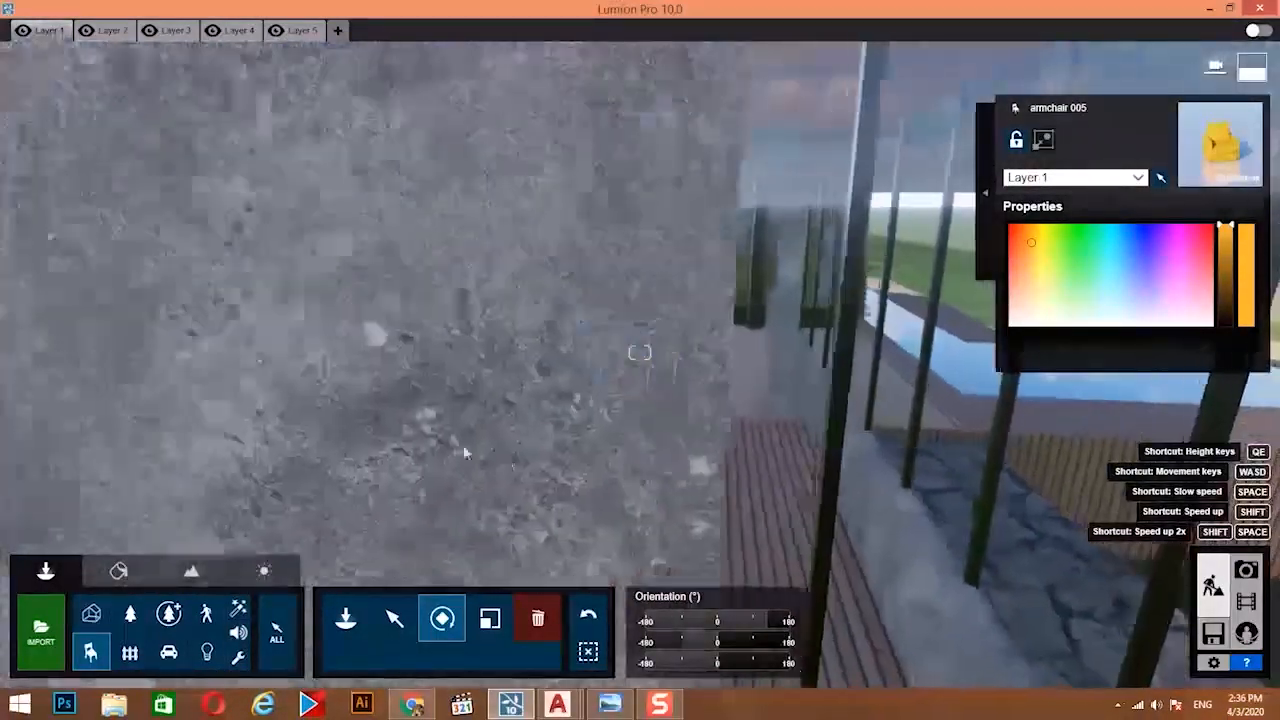
pyautogui.press('a')
pyautogui.press('w')
pyautogui.moveTo(466, 449); pyautogui.dragTo(340, 449, button='right')
pyautogui.moveTo(640, 352); pyautogui.dragTo(800, 352, button='right')
pyautogui.press('s')
pyautogui.moveTo(640, 352); pyautogui.dragTo(800, 410, button='right')
pyautogui.press('w')
pyautogui.press('w')
pyautogui.press('s')
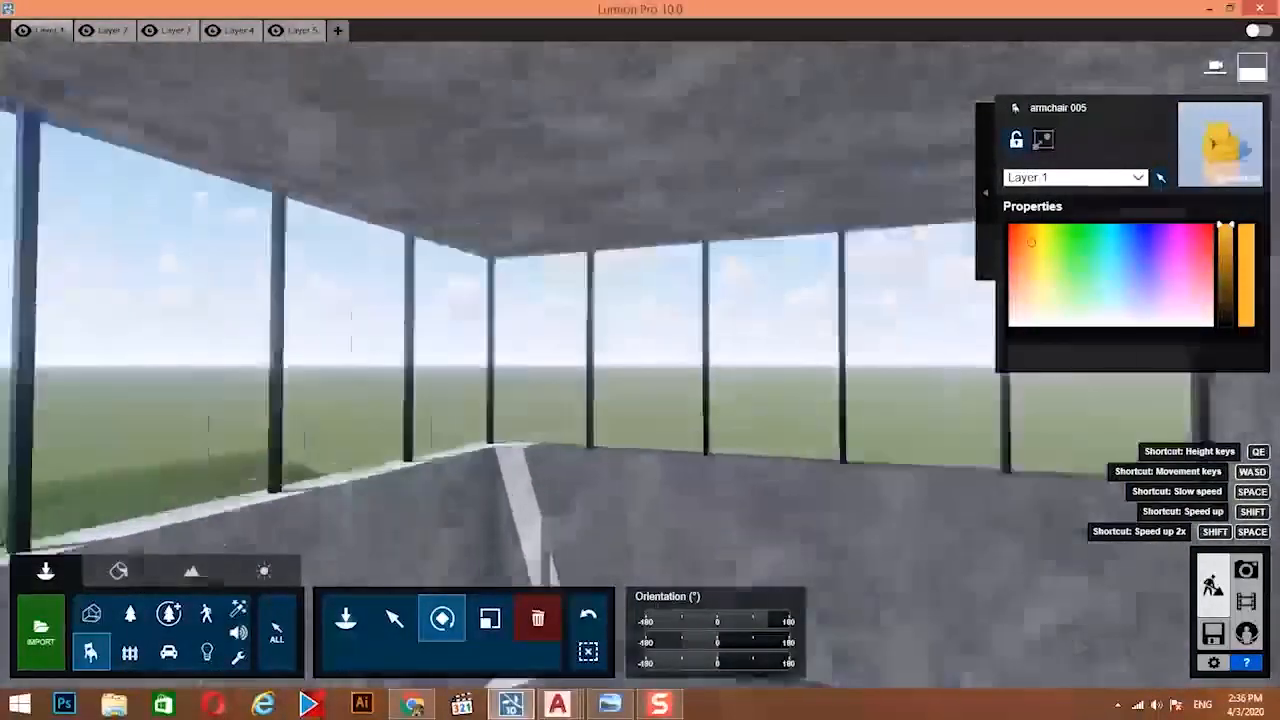
pyautogui.press('s')
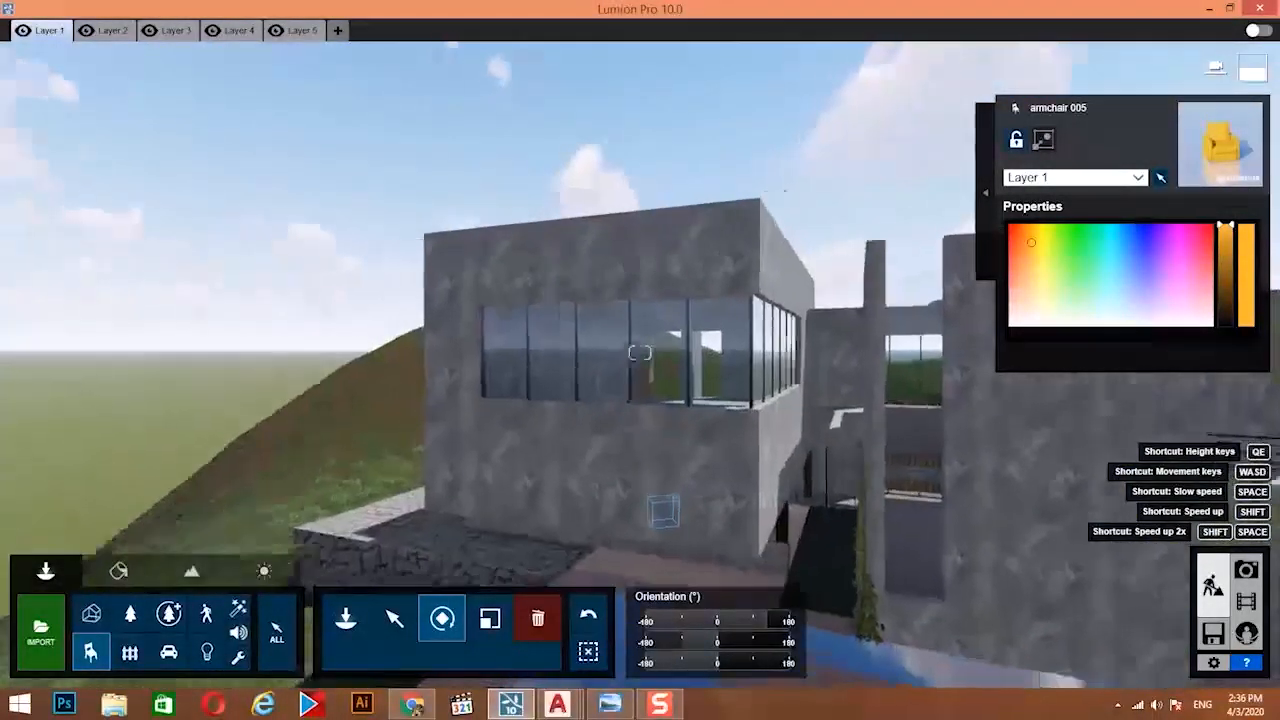
pyautogui.press('w')
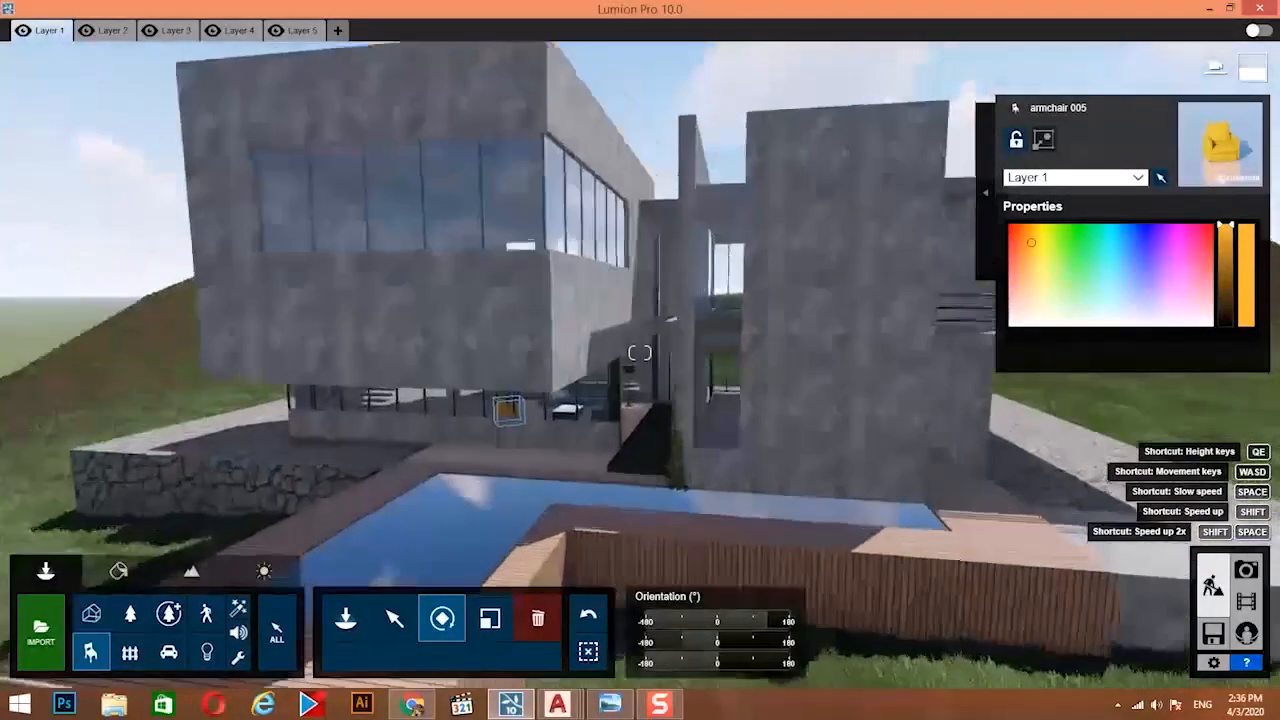
pyautogui.press('w')
pyautogui.moveTo(470, 584); pyautogui.dragTo(417, 578, button='right')
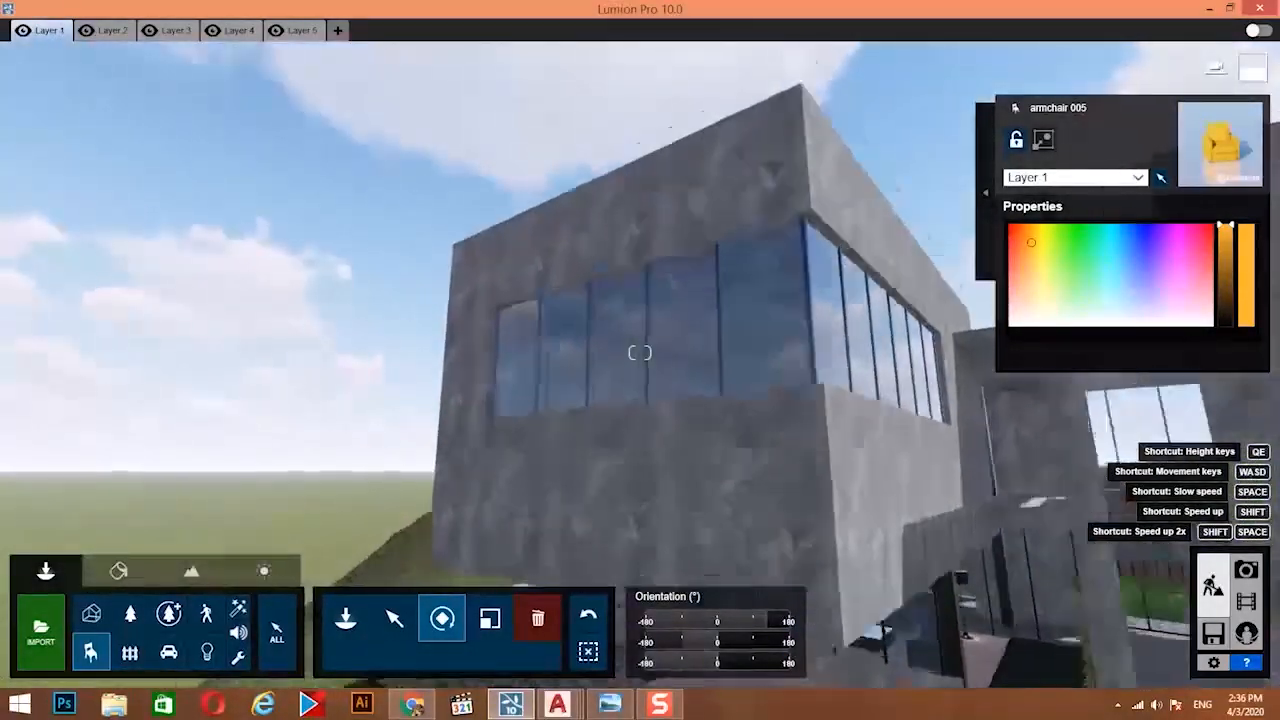
# Switch to the lumion5.dwg drawing in AutoCAD and end the object isolation.
pyautogui.moveTo(566, 712)
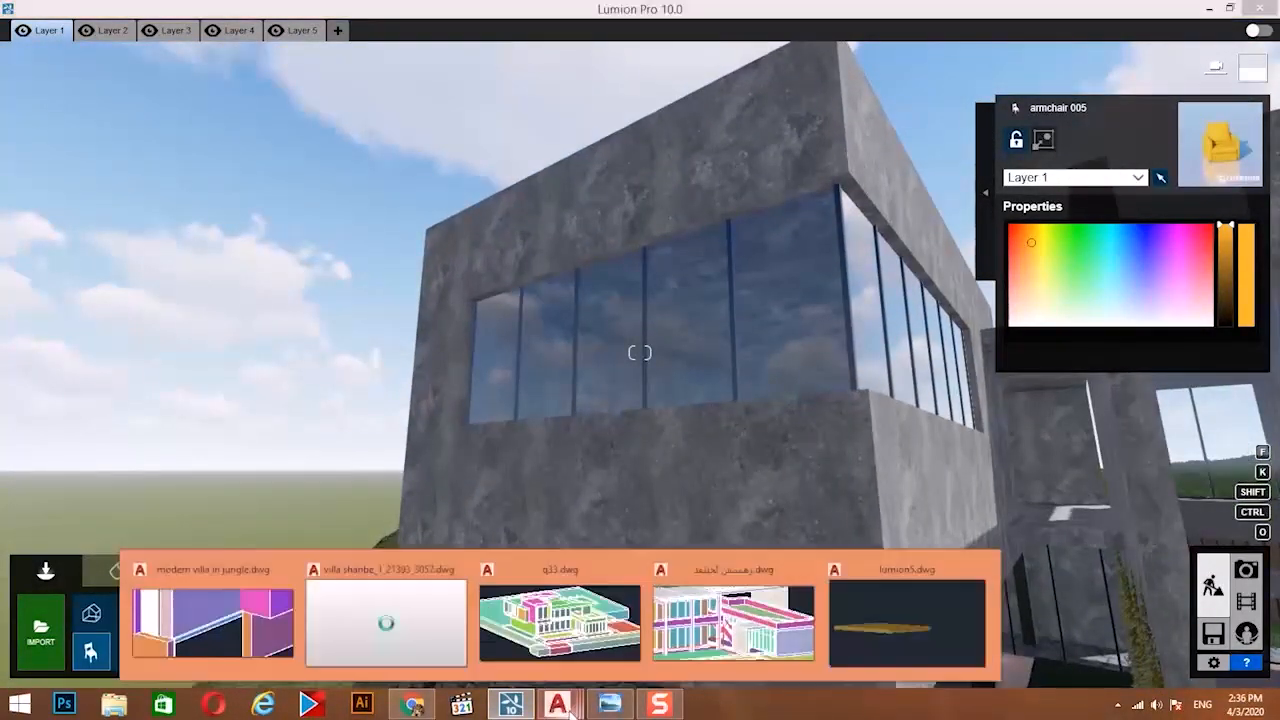
pyautogui.click(600, 572)
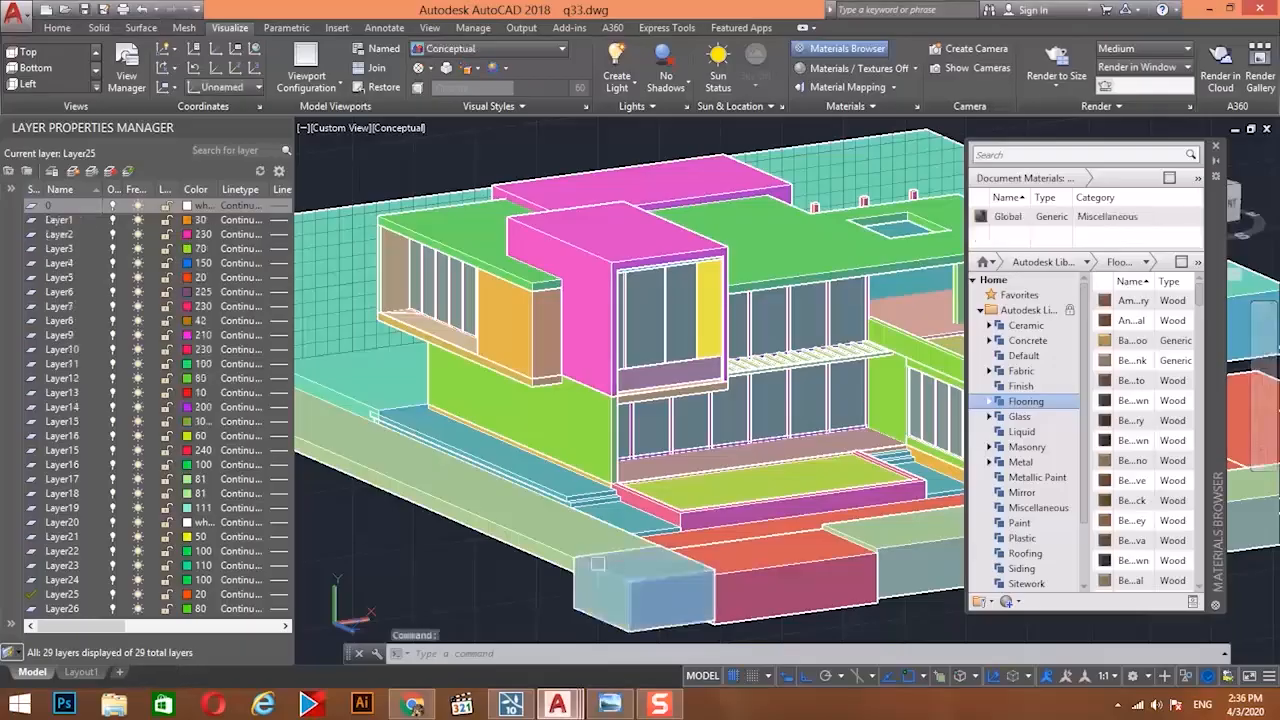
pyautogui.moveTo(557, 705)
pyautogui.click(728, 614)
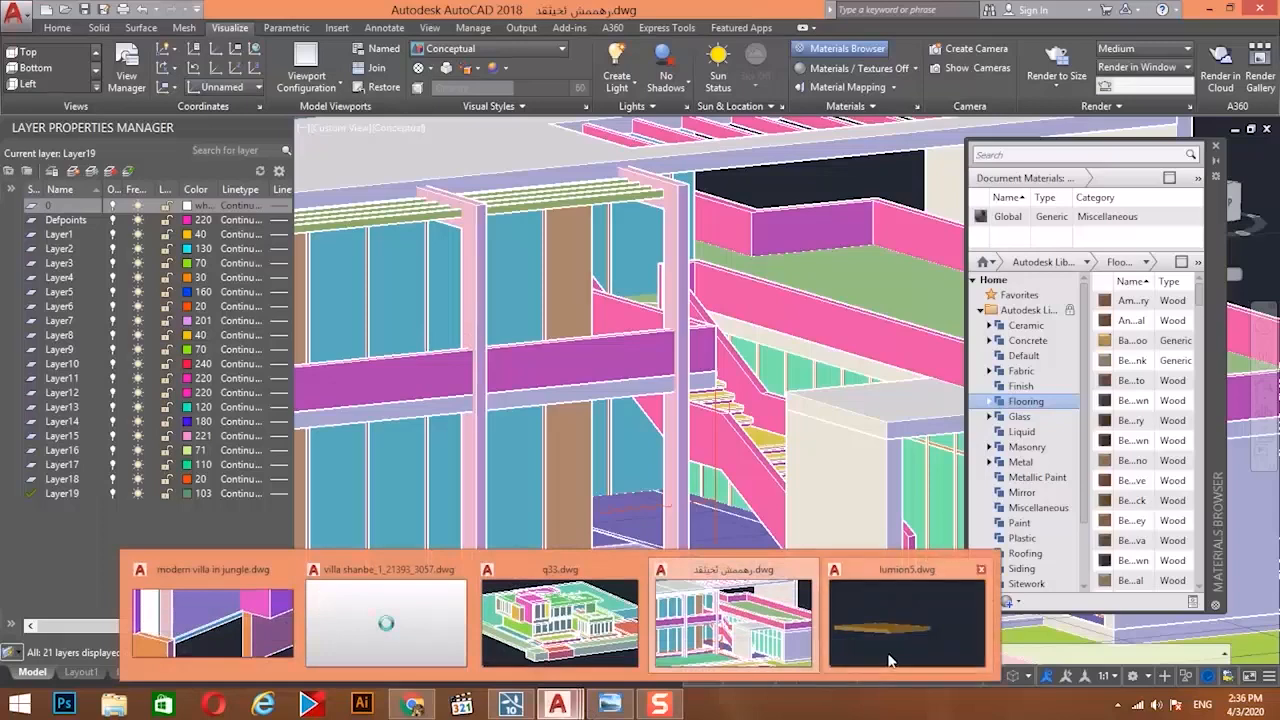
pyautogui.click(890, 655)
pyautogui.rightClick(703, 201)
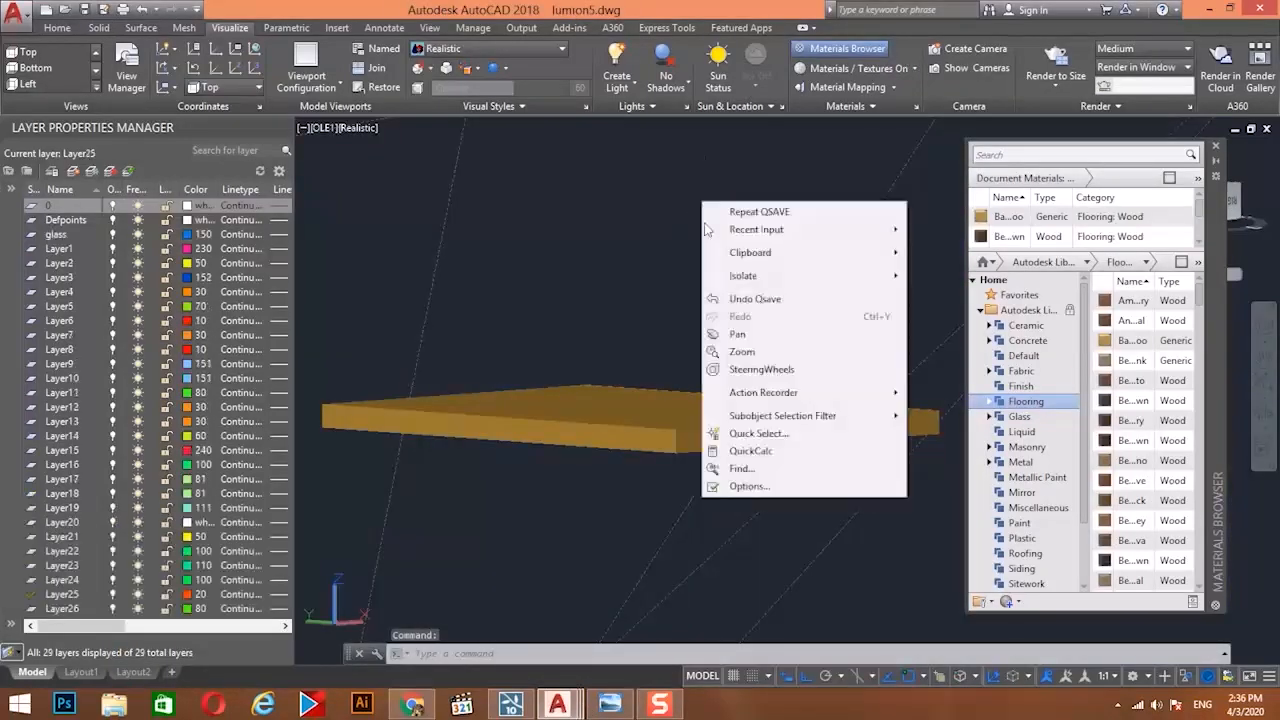
pyautogui.click(962, 312)
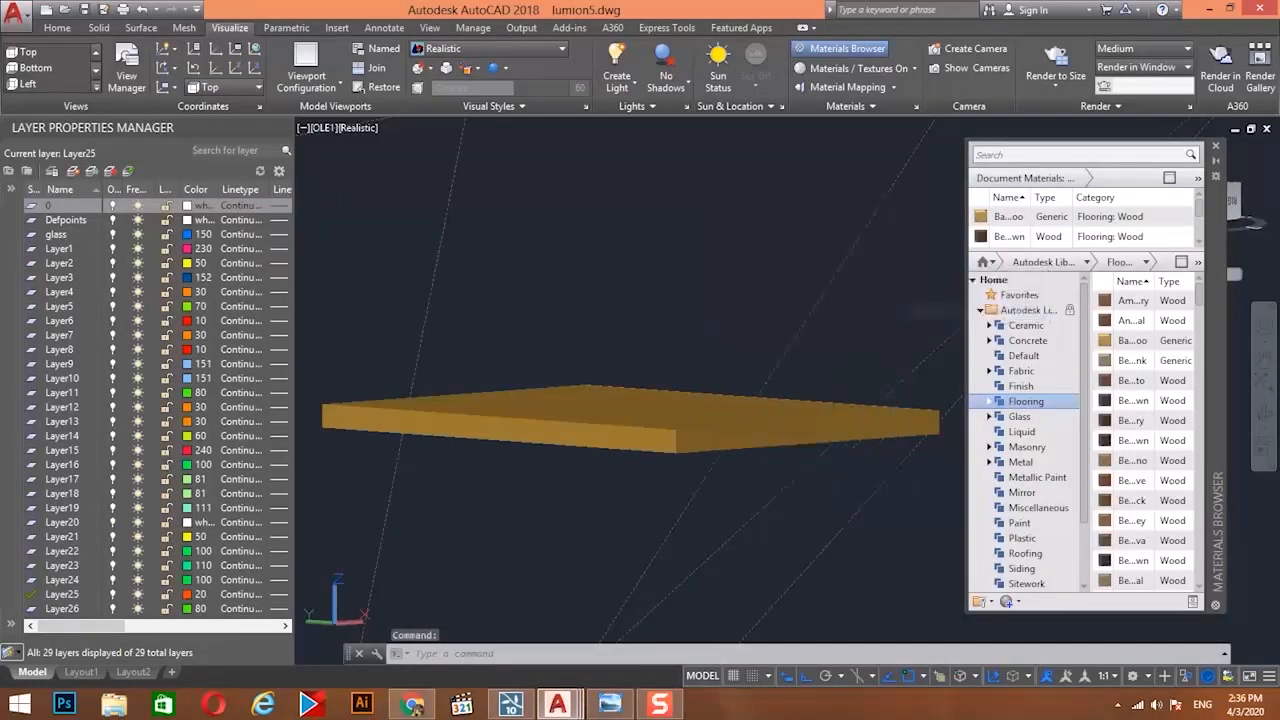
# Isolate the roof slab of the raised concrete volume and turn the model to show the slab's underside.
pyautogui.scroll(-2, 661, 367)
pyautogui.keyDown('shift'); pyautogui.moveTo(784, 389); pyautogui.dragTo(570, 394, button='middle'); pyautogui.keyUp('shift')
pyautogui.scroll(4, 566, 404)
pyautogui.scroll(-3, 557, 351)
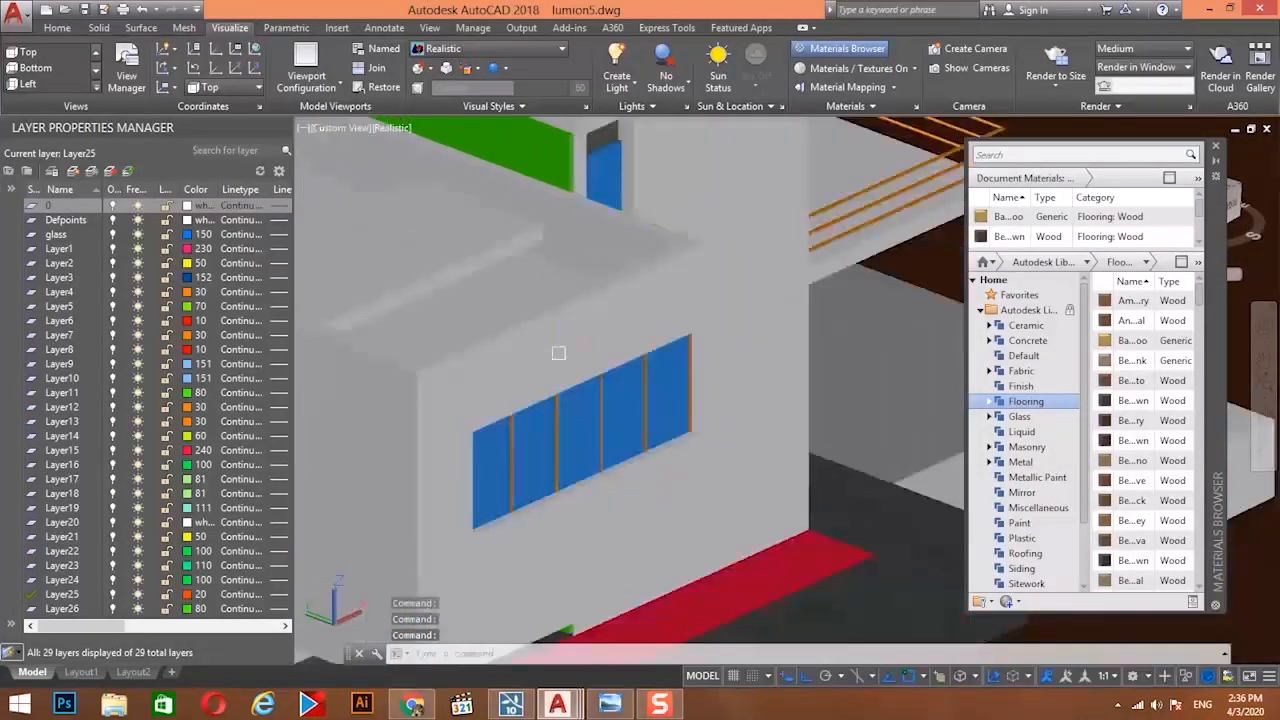
pyautogui.keyDown('shift'); pyautogui.moveTo(557, 351); pyautogui.dragTo(661, 407, button='middle'); pyautogui.keyUp('shift')
pyautogui.click(641, 342)
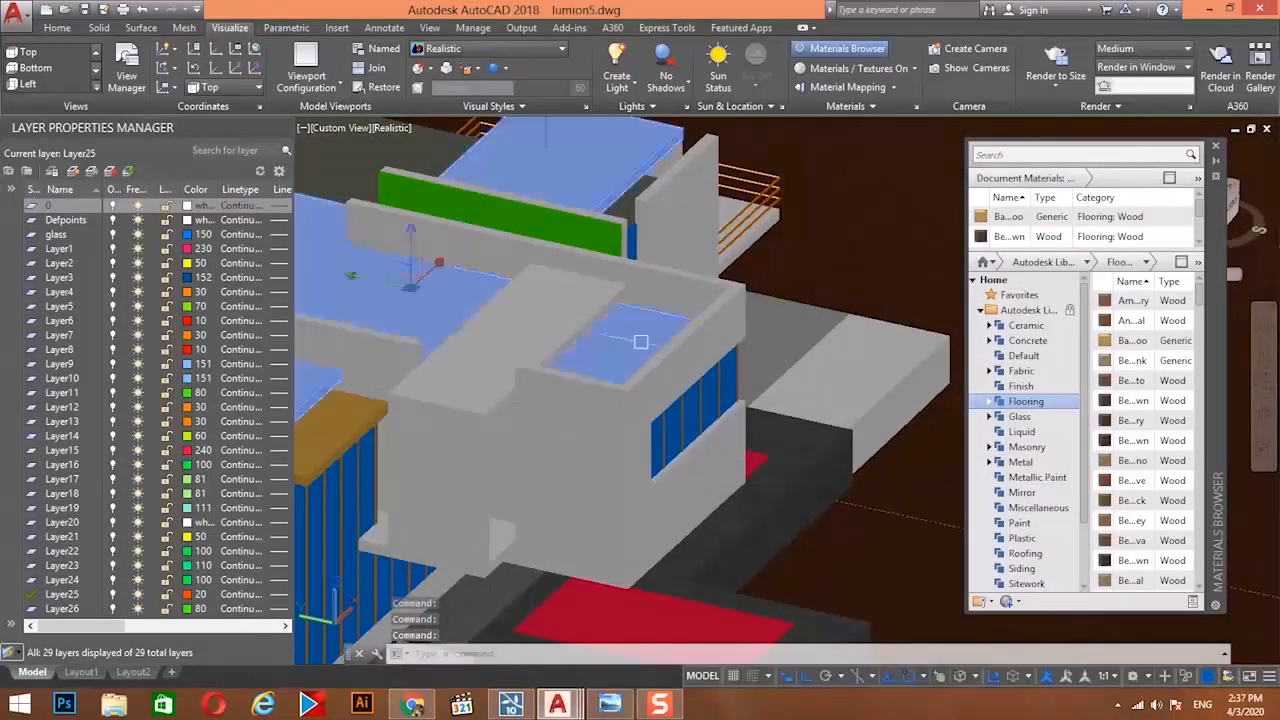
pyautogui.rightClick(850, 226)
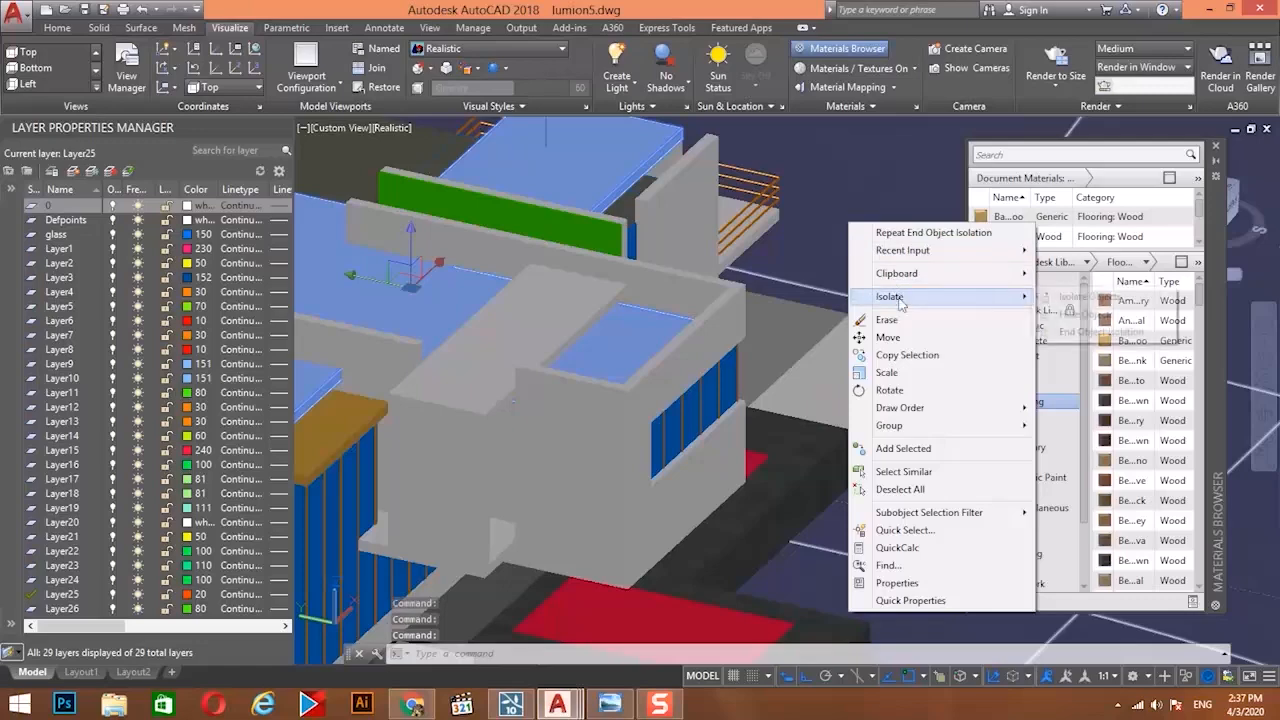
pyautogui.click(1092, 297)
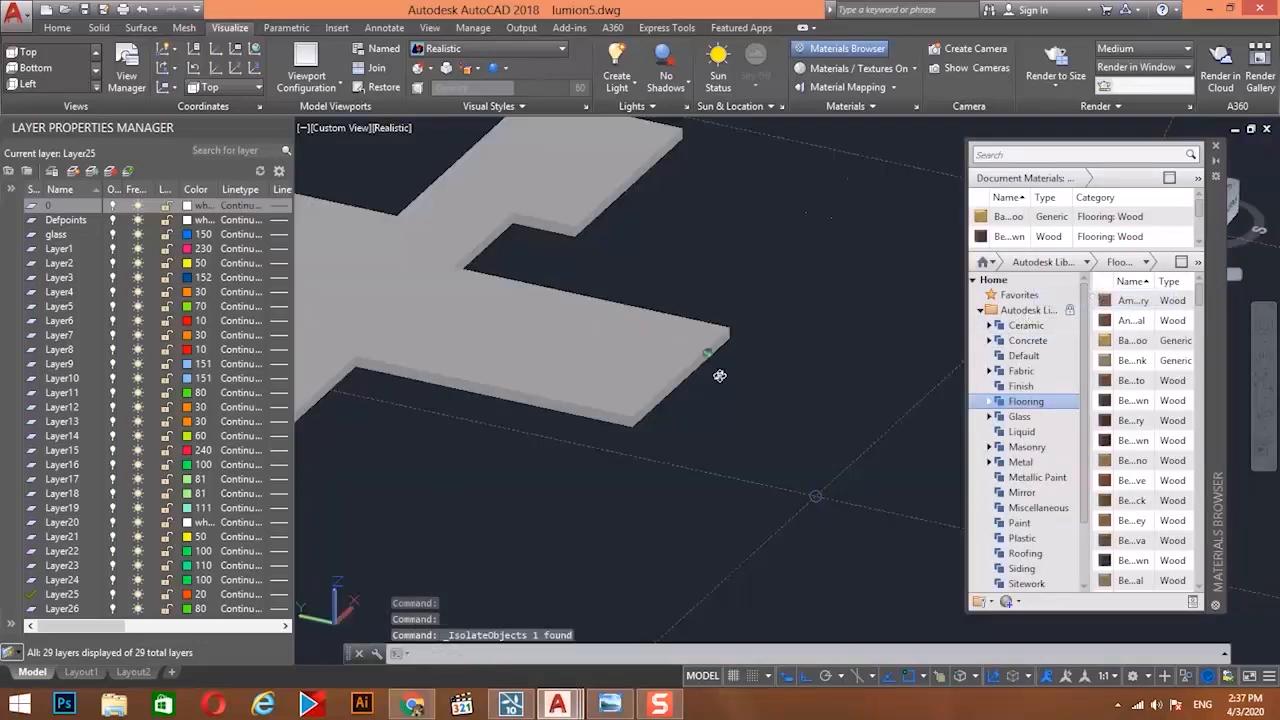
pyautogui.keyDown('shift'); pyautogui.moveTo(719, 375); pyautogui.dragTo(731, 266, button='middle'); pyautogui.keyUp('shift')
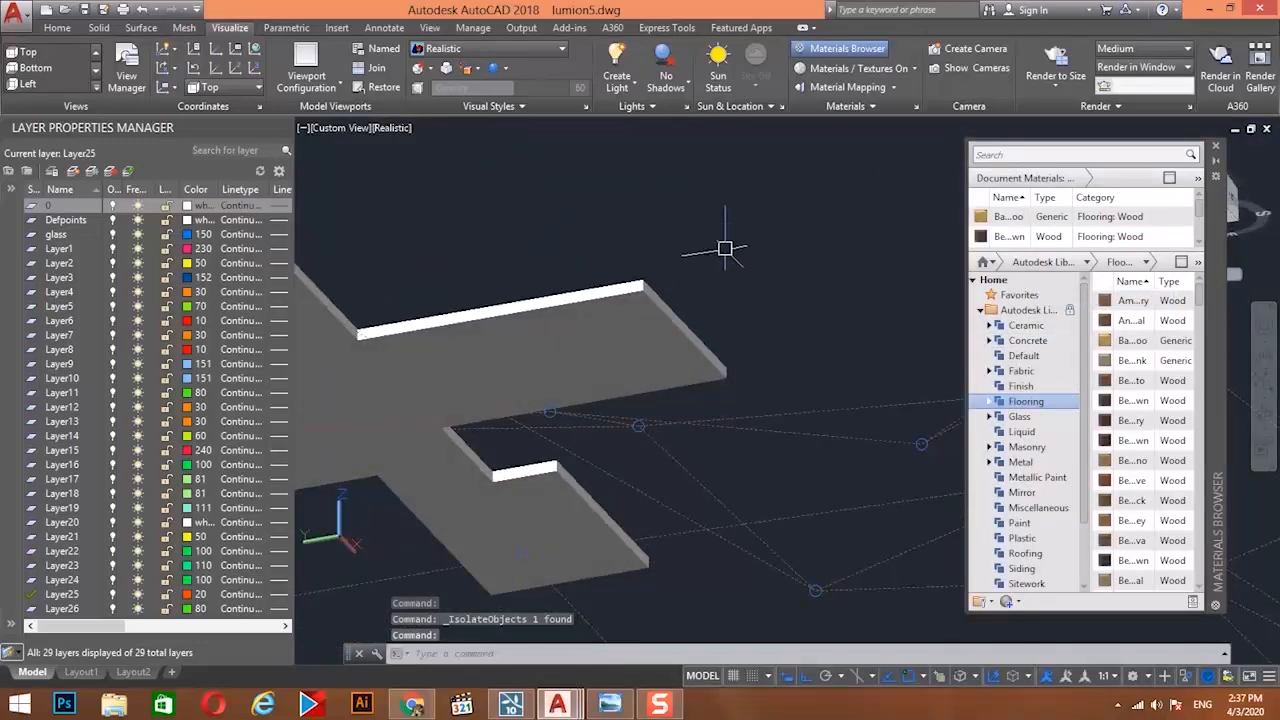
# Create a new layer and set its color to index 80.
pyautogui.write('la')
pyautogui.press('Return')
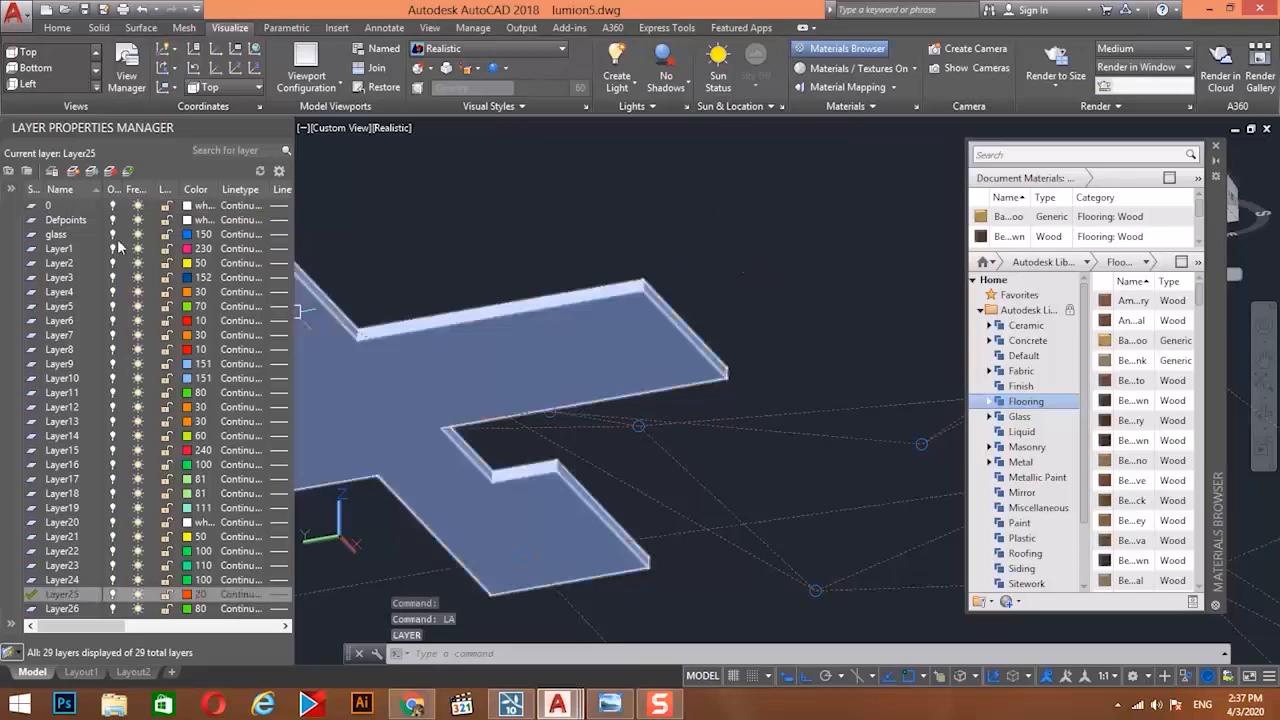
pyautogui.click(73, 172)
pyautogui.click(189, 610)
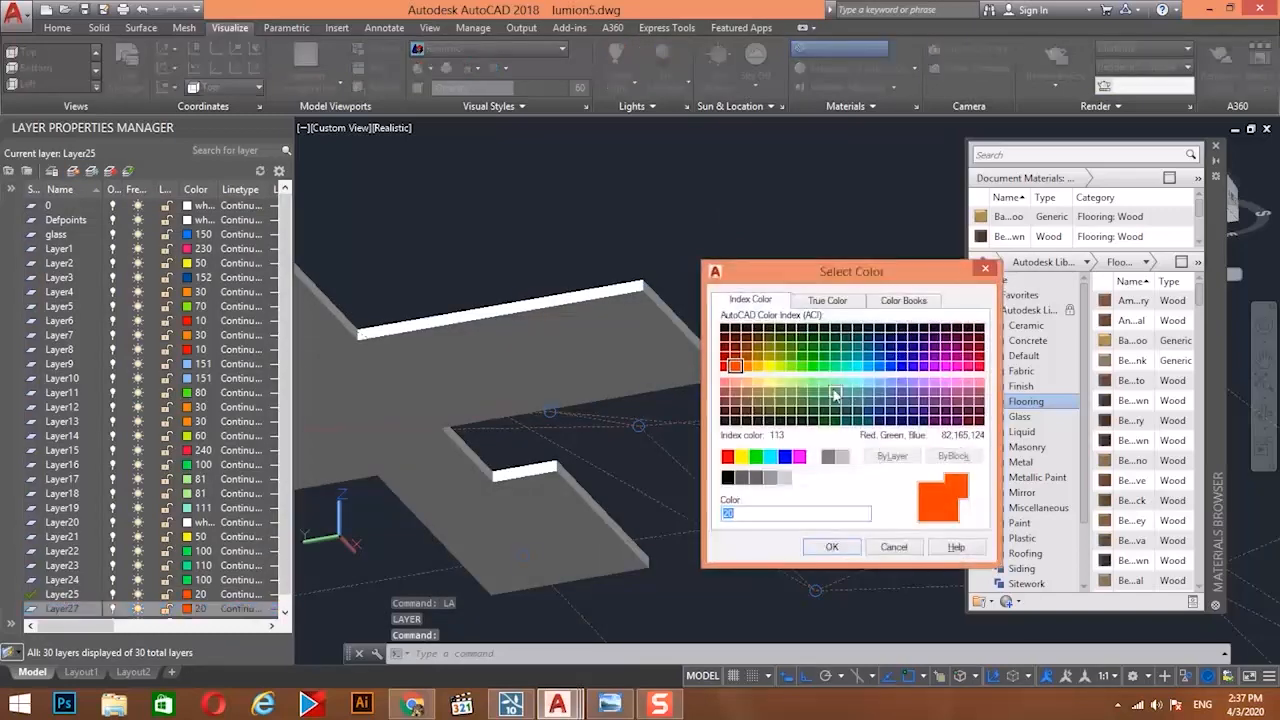
pyautogui.doubleClick(802, 374)
# Draw a line on the slab's underside, starting near its outer corner and running just inside the short end edge.
pyautogui.scroll(5, 666, 320)
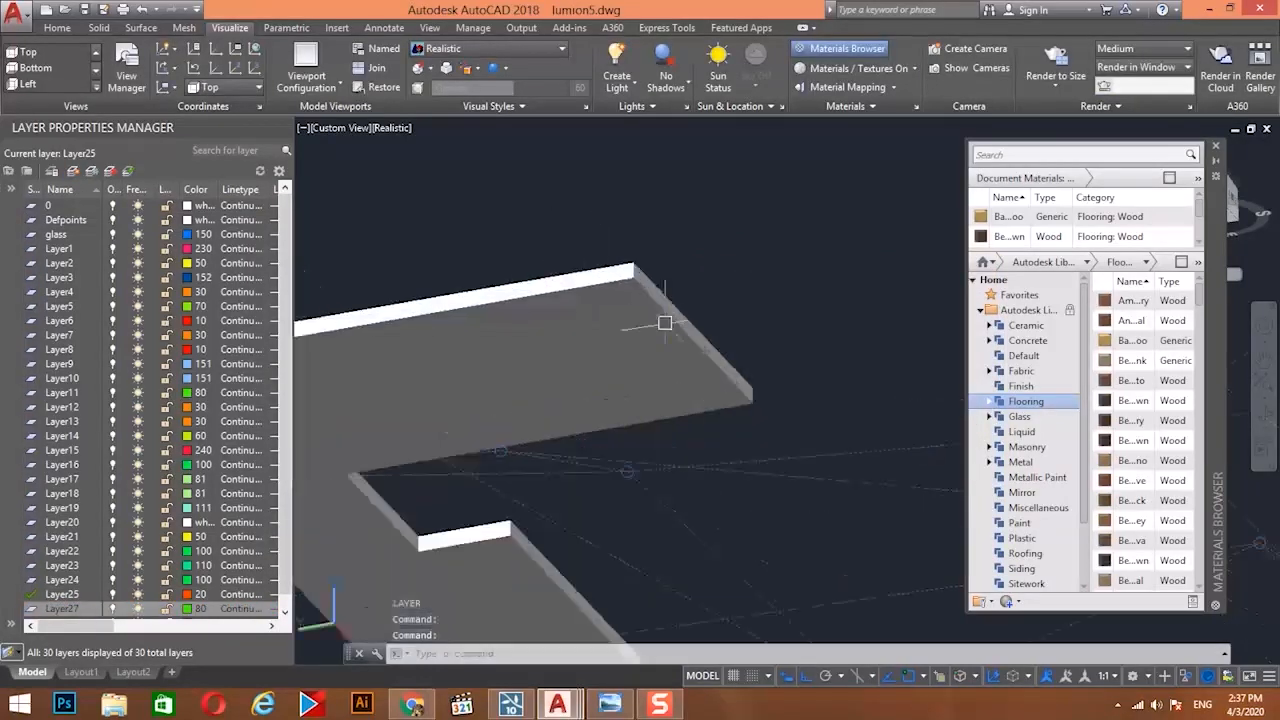
pyautogui.write('l')
pyautogui.press('Return')
pyautogui.scroll(2, 610, 280)
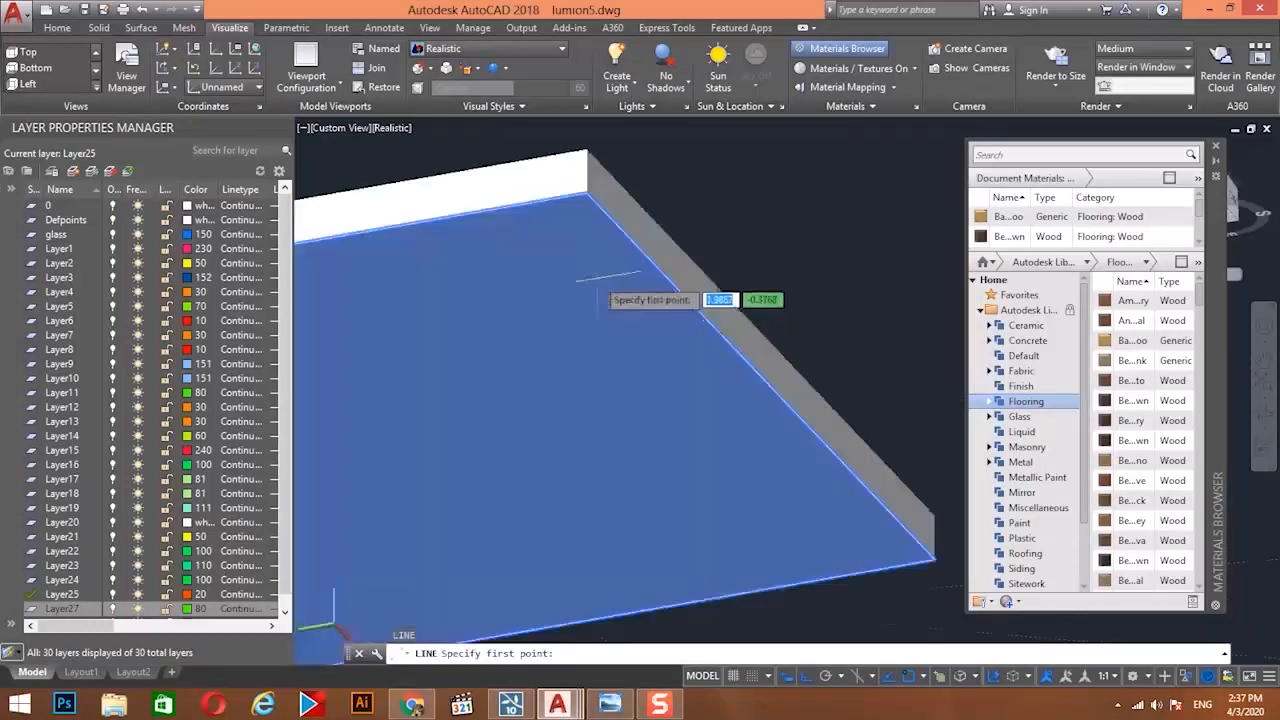
pyautogui.click(585, 229)
pyautogui.press('Escape')
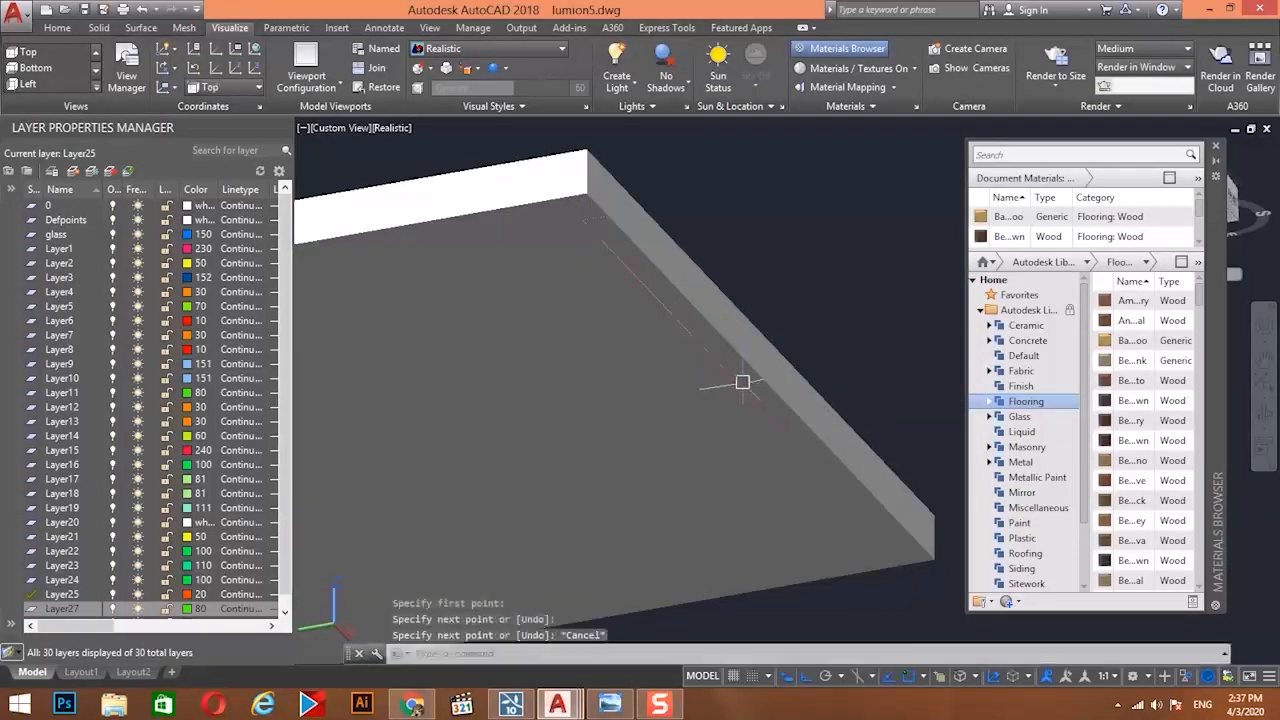
# Extrude the line downward from the slab into a vertical curtain surface.
pyautogui.click(60, 29)
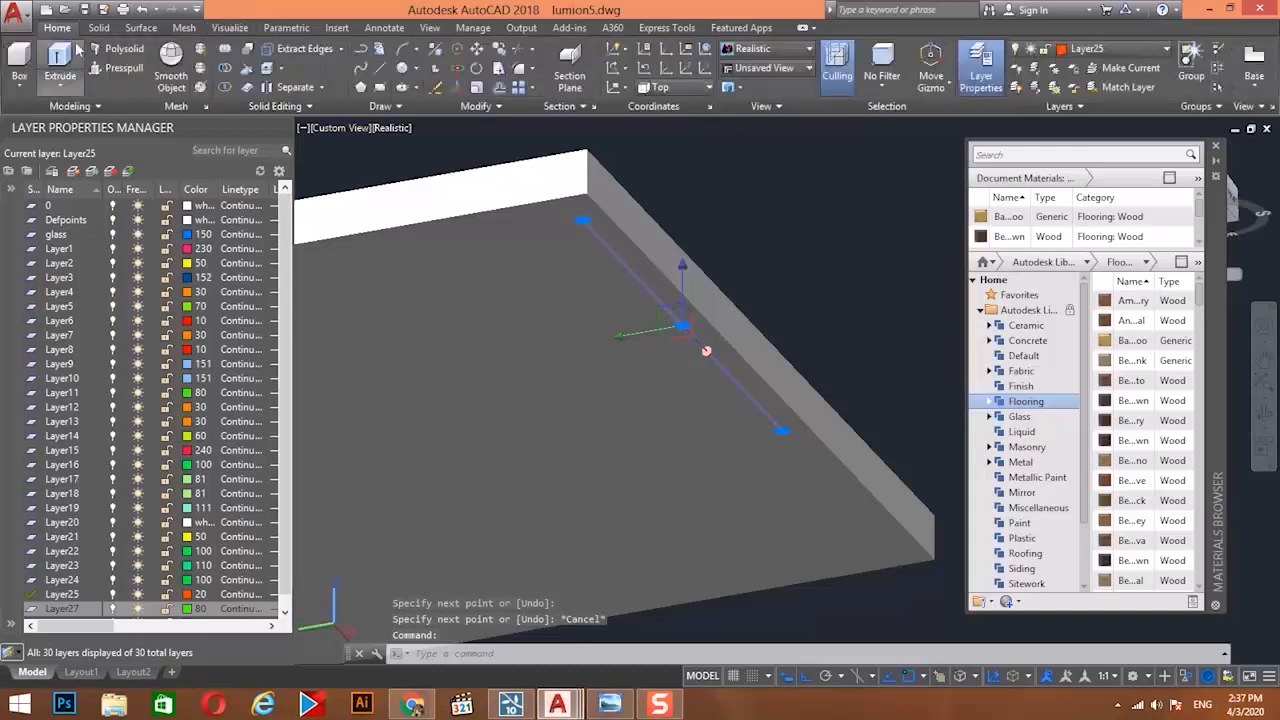
pyautogui.click(60, 62)
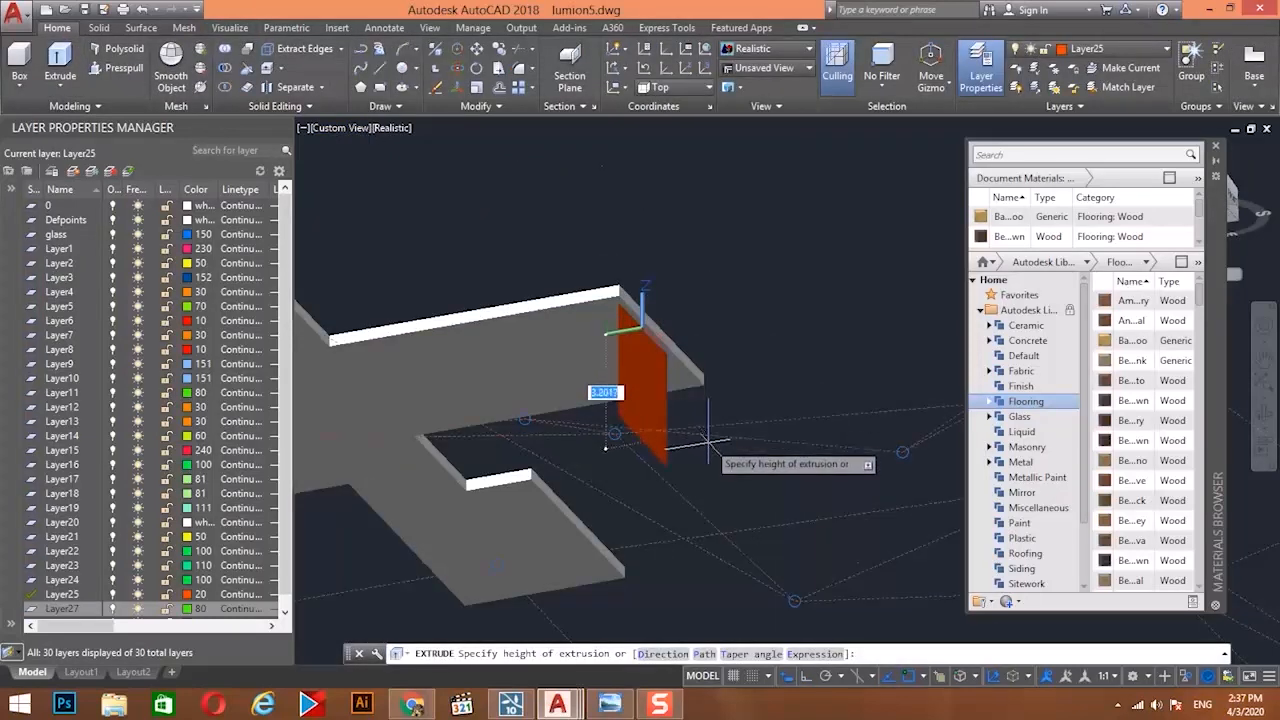
pyautogui.press('Escape')
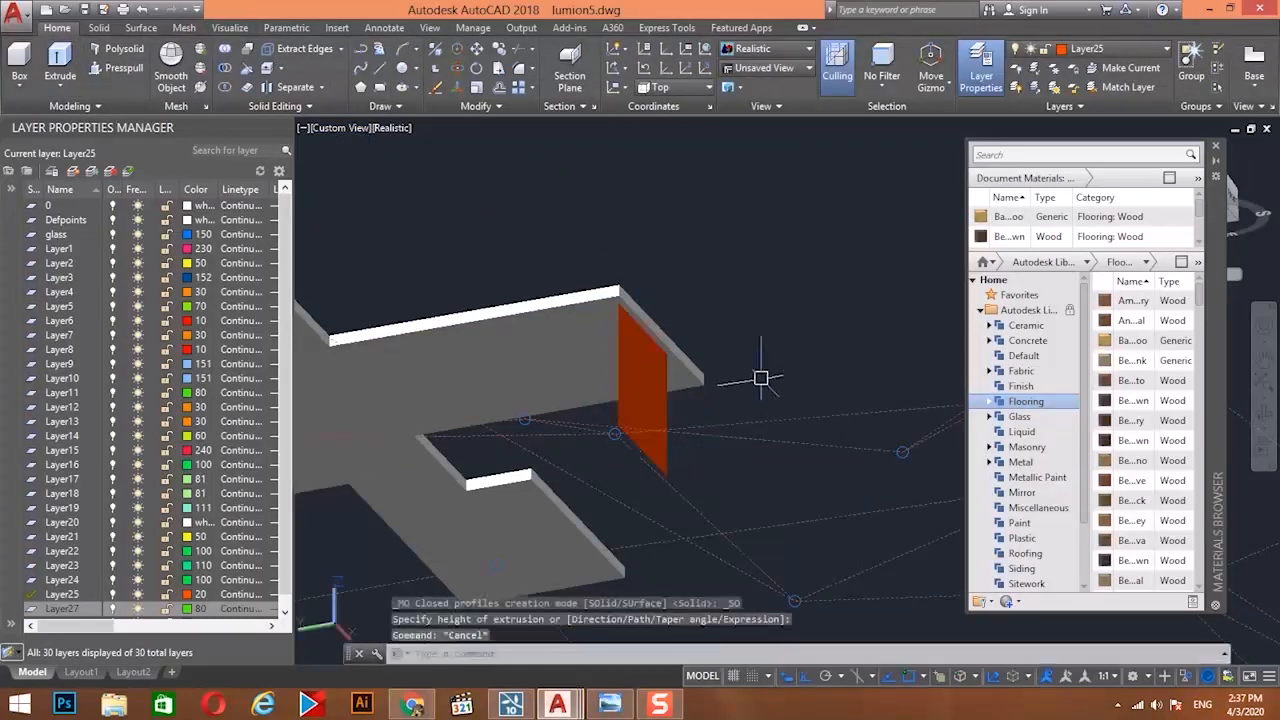
# End the object isolation to restore the whole villa and set the visual style to 2D Wireframe.
pyautogui.rightClick(795, 258)
pyautogui.click(1050, 364)
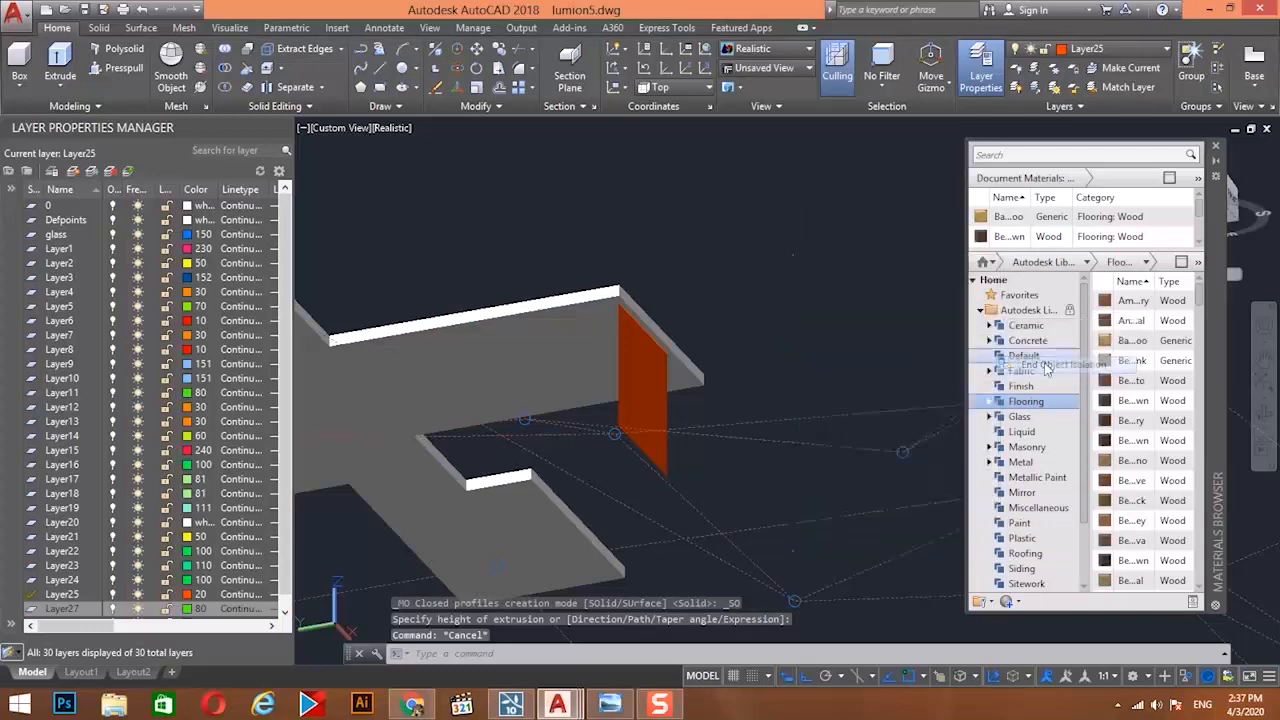
pyautogui.keyDown('shift'); pyautogui.moveTo(673, 381); pyautogui.dragTo(654, 323, button='middle'); pyautogui.keyUp('shift')
pyautogui.press('Escape')
pyautogui.click(768, 50)
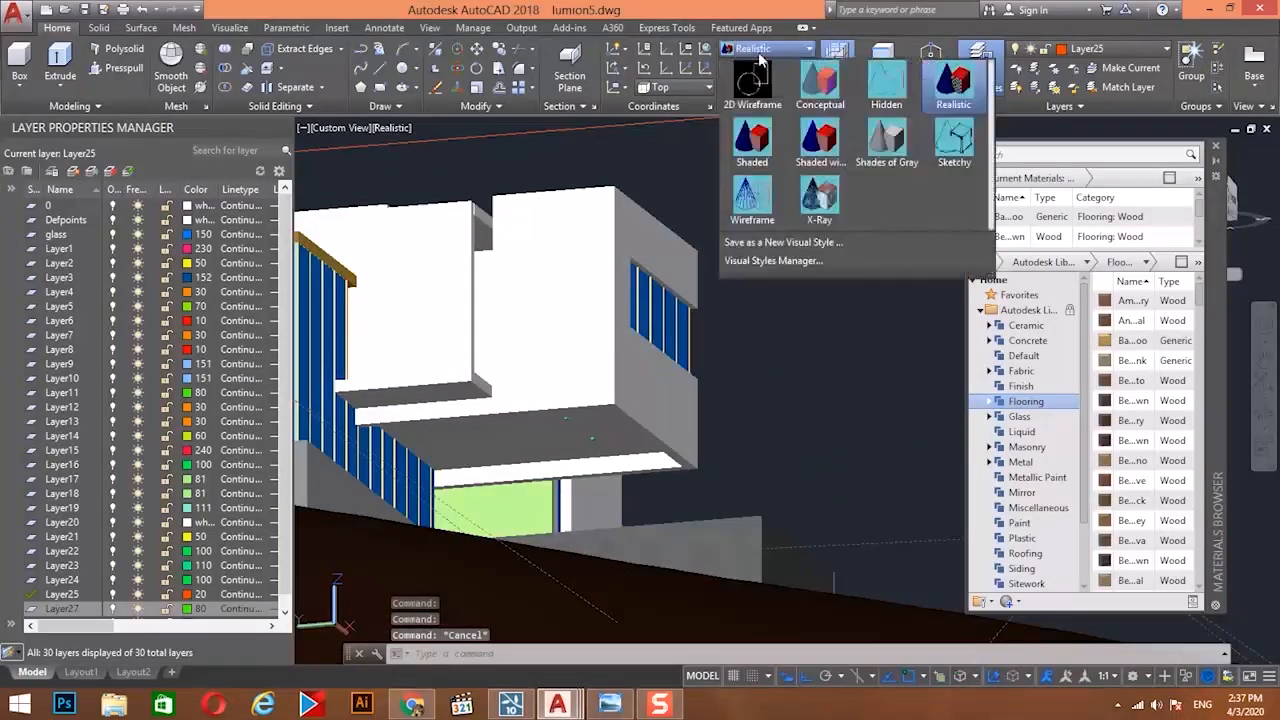
pyautogui.click(750, 82)
# Examine the curtain surface behind the raised volume's window and its position within the wireframe villa.
pyautogui.moveTo(531, 498)
pyautogui.keyDown('shift'); pyautogui.mouseDown(button='middle')
pyautogui.moveTo(677, 466)
pyautogui.moveTo(606, 534)
pyautogui.moveTo(700, 517)
pyautogui.moveTo(636, 565)
pyautogui.moveTo(677, 371)
pyautogui.moveTo(618, 378)
pyautogui.moveTo(706, 380)
pyautogui.moveTo(669, 380)
pyautogui.moveTo(650, 400)
pyautogui.moveTo(646, 304)
pyautogui.mouseUp(button='middle'); pyautogui.keyUp('shift')
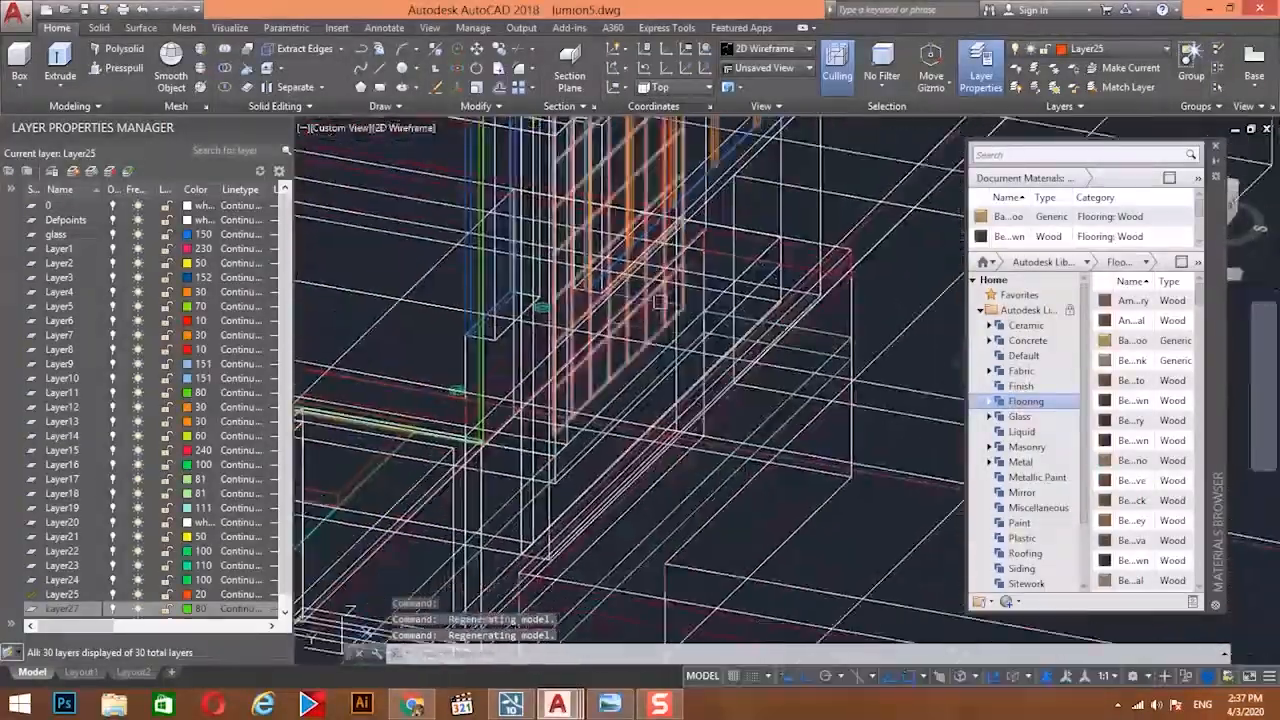
pyautogui.scroll(-5, 674, 371)
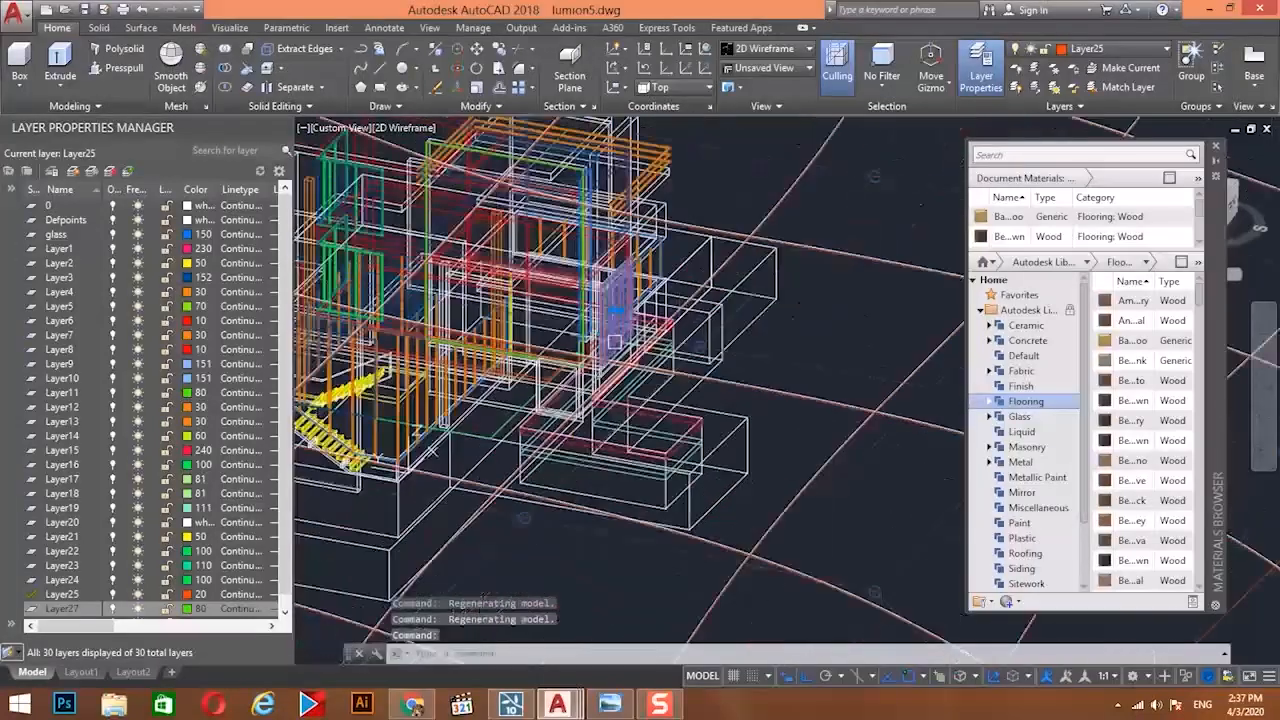
pyautogui.scroll(4, 726, 210)
pyautogui.rightClick(773, 194)
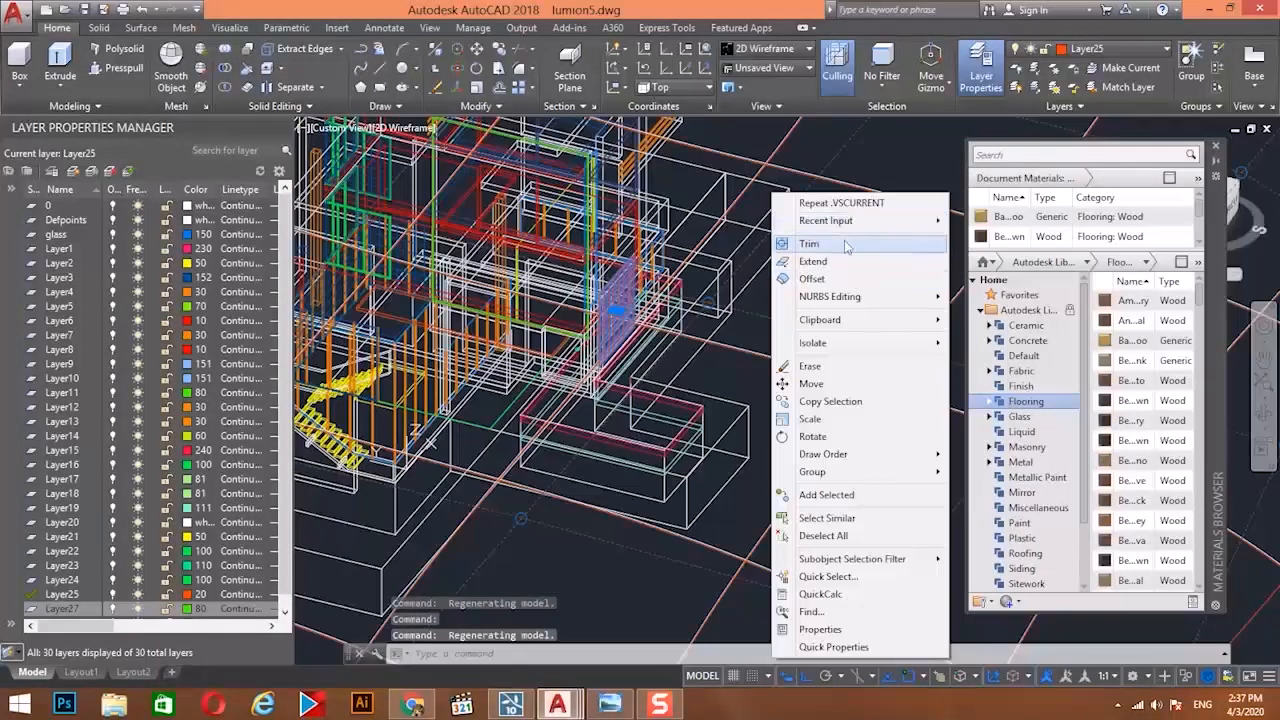
pyautogui.click(698, 312)
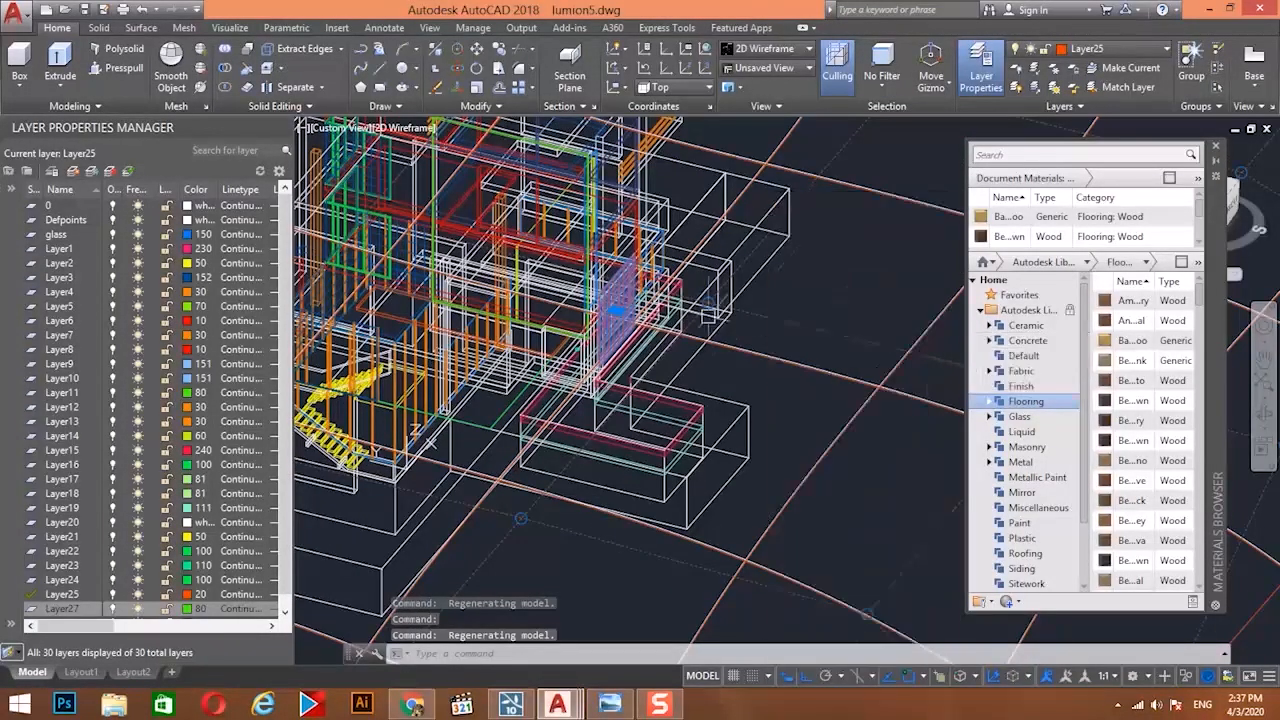
pyautogui.scroll(-3, 718, 335)
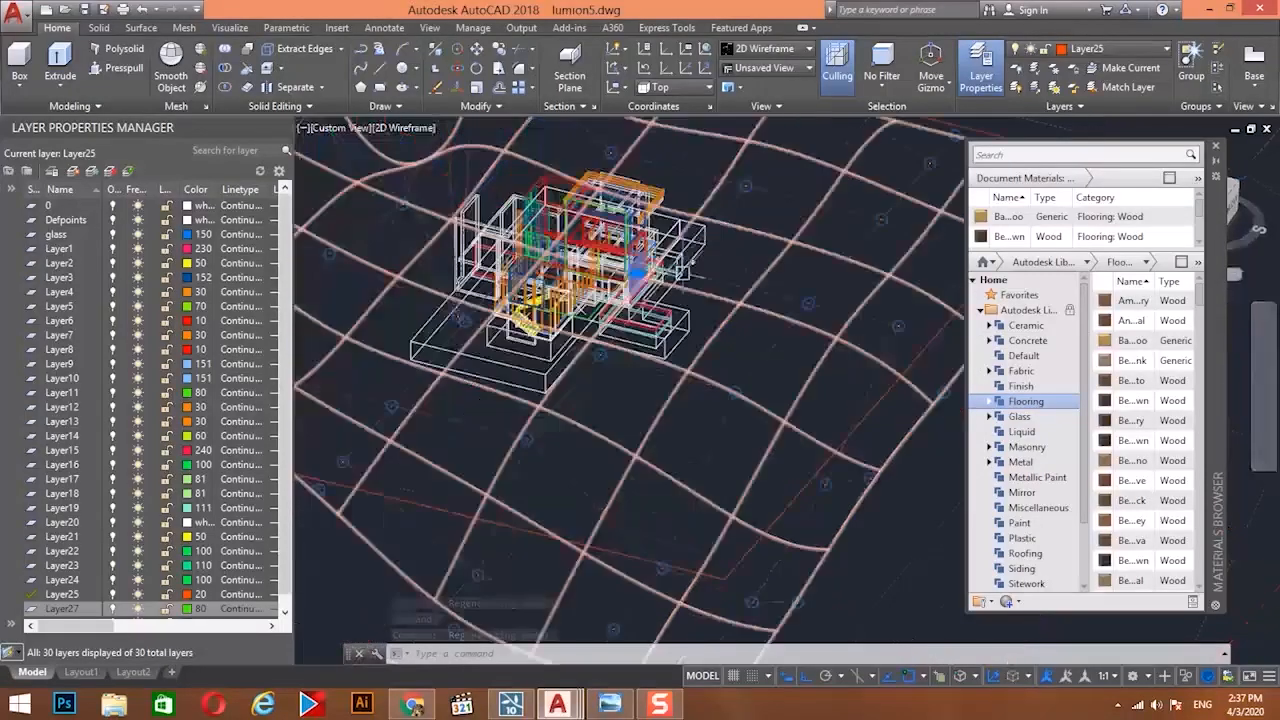
pyautogui.press('Escape')
pyautogui.scroll(1, 724, 310)
pyautogui.keyDown('shift'); pyautogui.moveTo(724, 308); pyautogui.dragTo(690, 272); pyautogui.keyUp('shift')
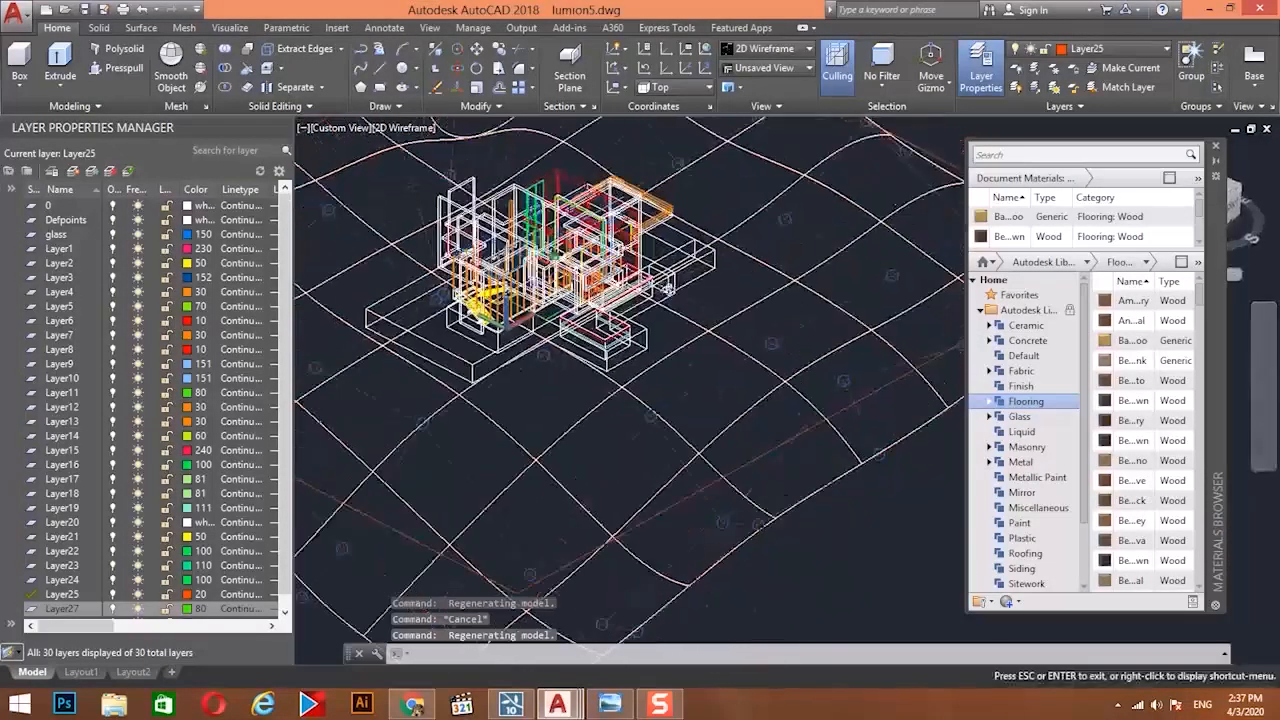
pyautogui.keyDown('shift'); pyautogui.moveTo(690, 272); pyautogui.dragTo(677, 262, button='middle'); pyautogui.keyUp('shift')
# Save the drawing, then switch to Lumion and reload the villa model from the Material Editor.
pyautogui.hotkey('ctrl', 's')
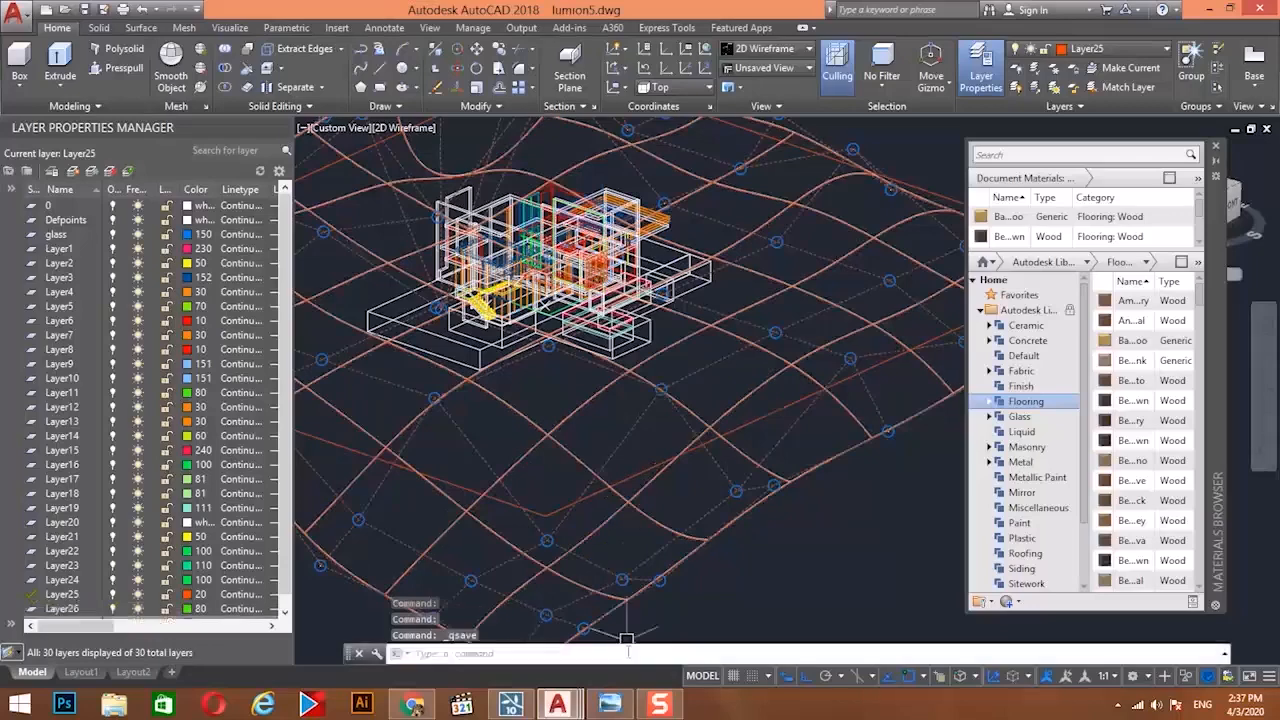
pyautogui.moveTo(560, 706)
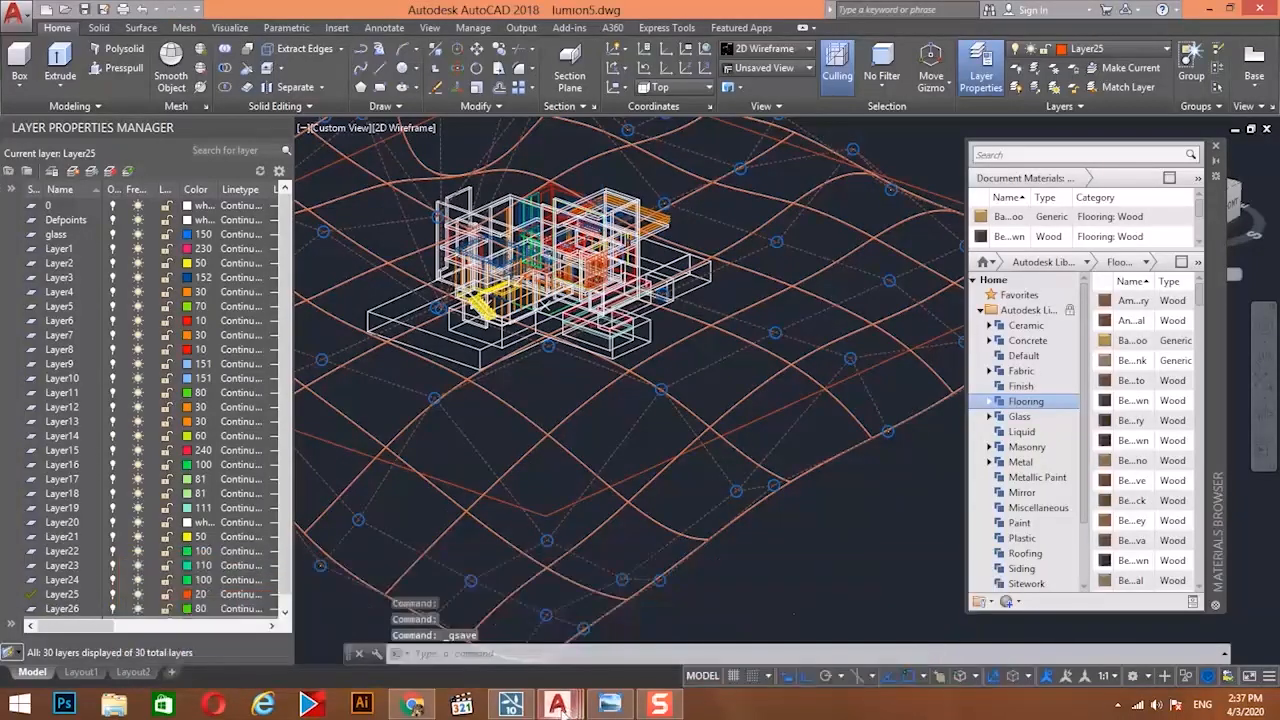
pyautogui.click(512, 706)
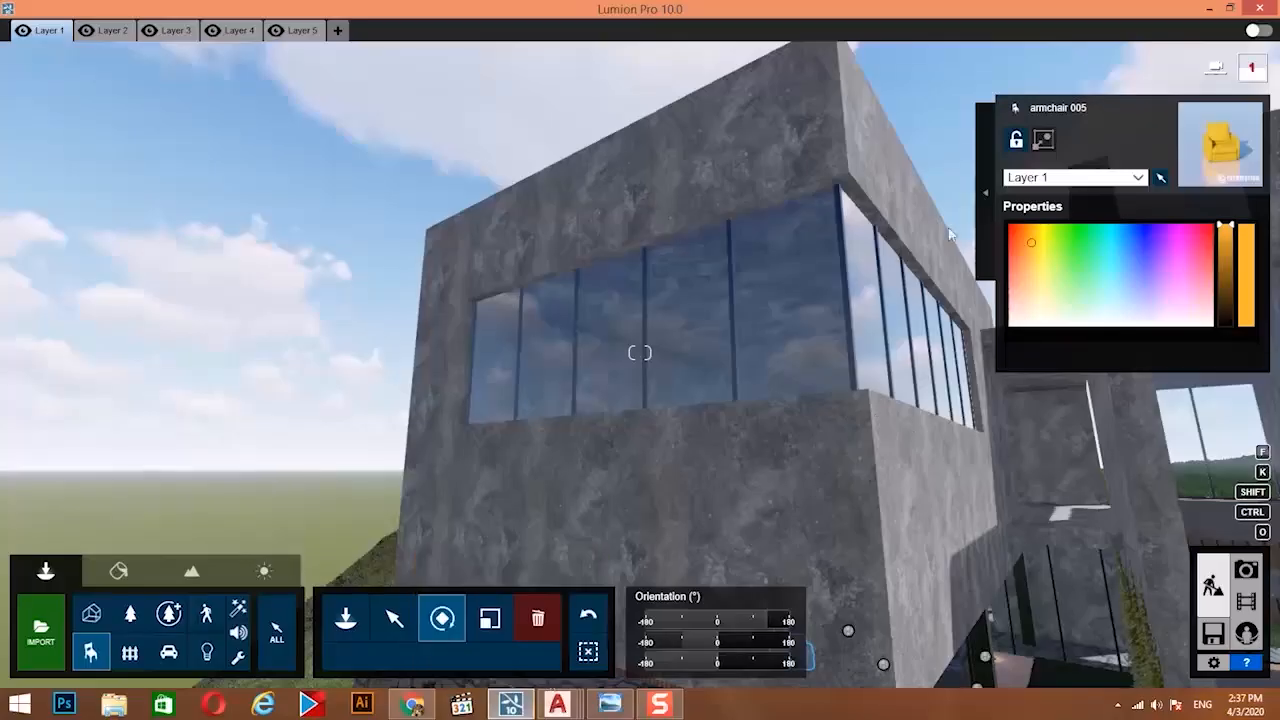
pyautogui.moveTo(520, 480); pyautogui.dragTo(580, 525, button='right')
pyautogui.click(118, 571)
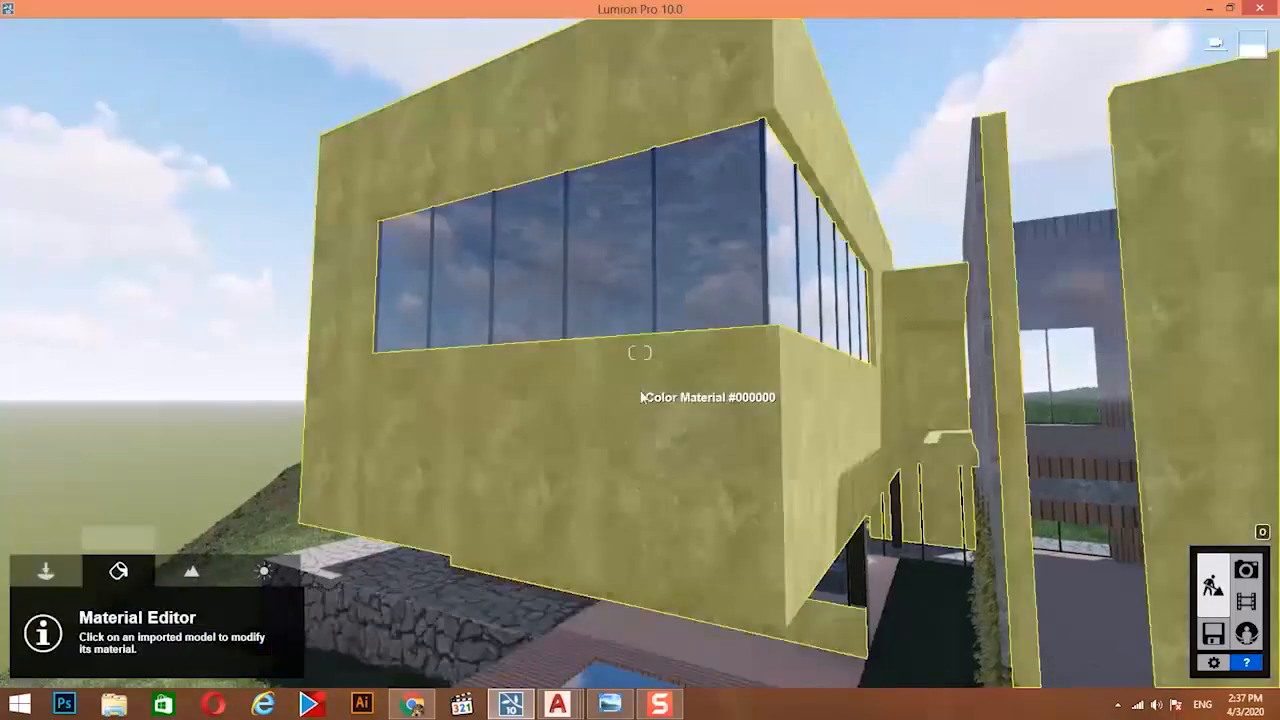
pyautogui.click(642, 391)
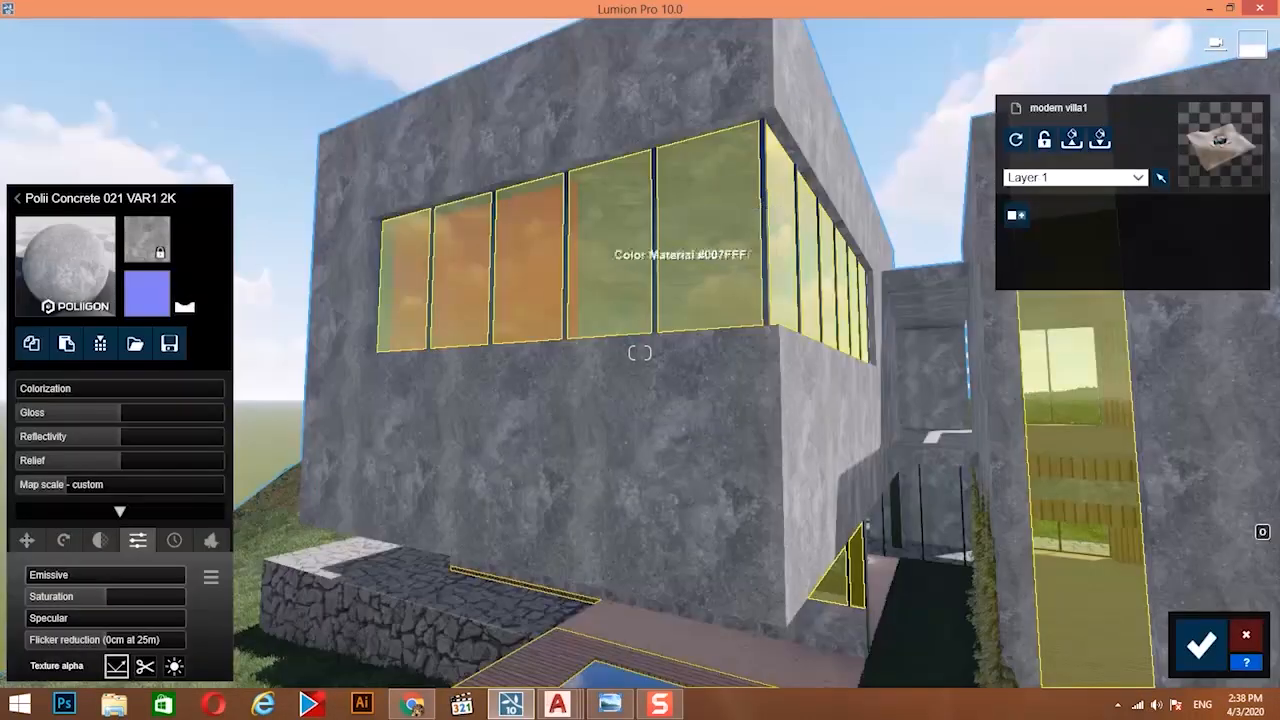
# Assign the Curtains 006 indoor material to the orange curtain surface inside the upper room.
pyautogui.press('w')
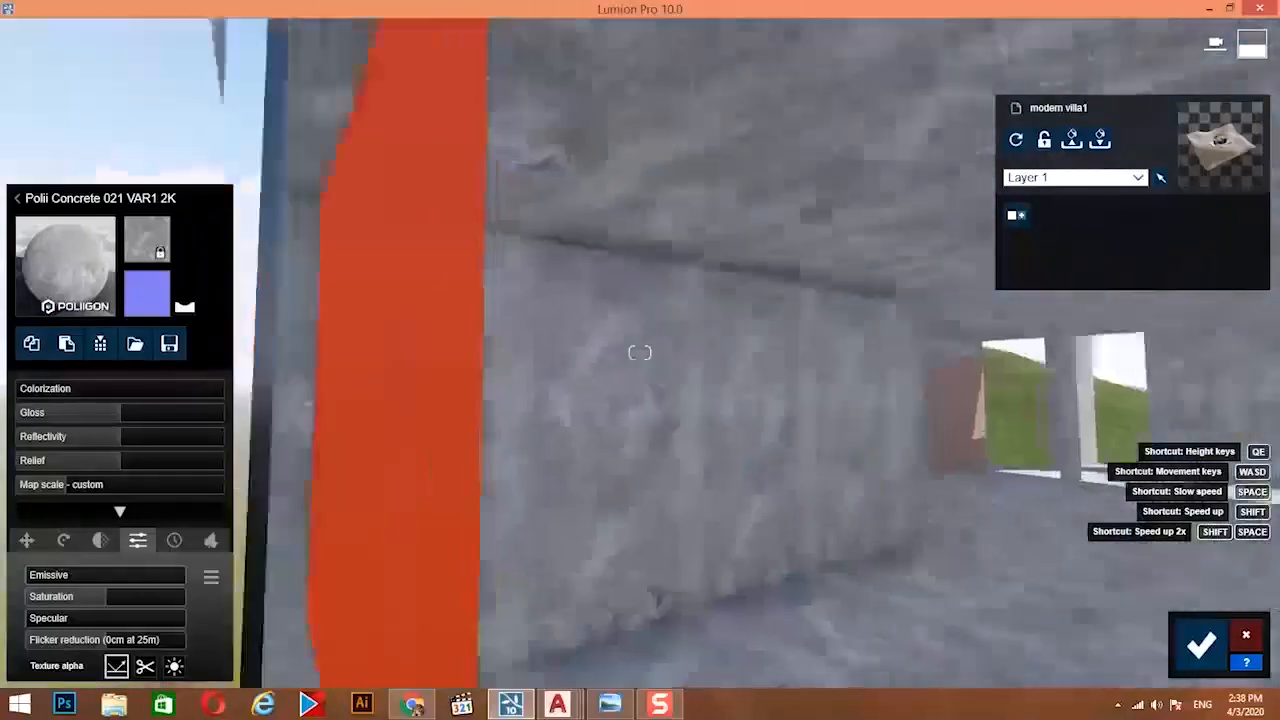
pyautogui.moveTo(1240, 335); pyautogui.dragTo(354, 346, button='right')
pyautogui.press('d')
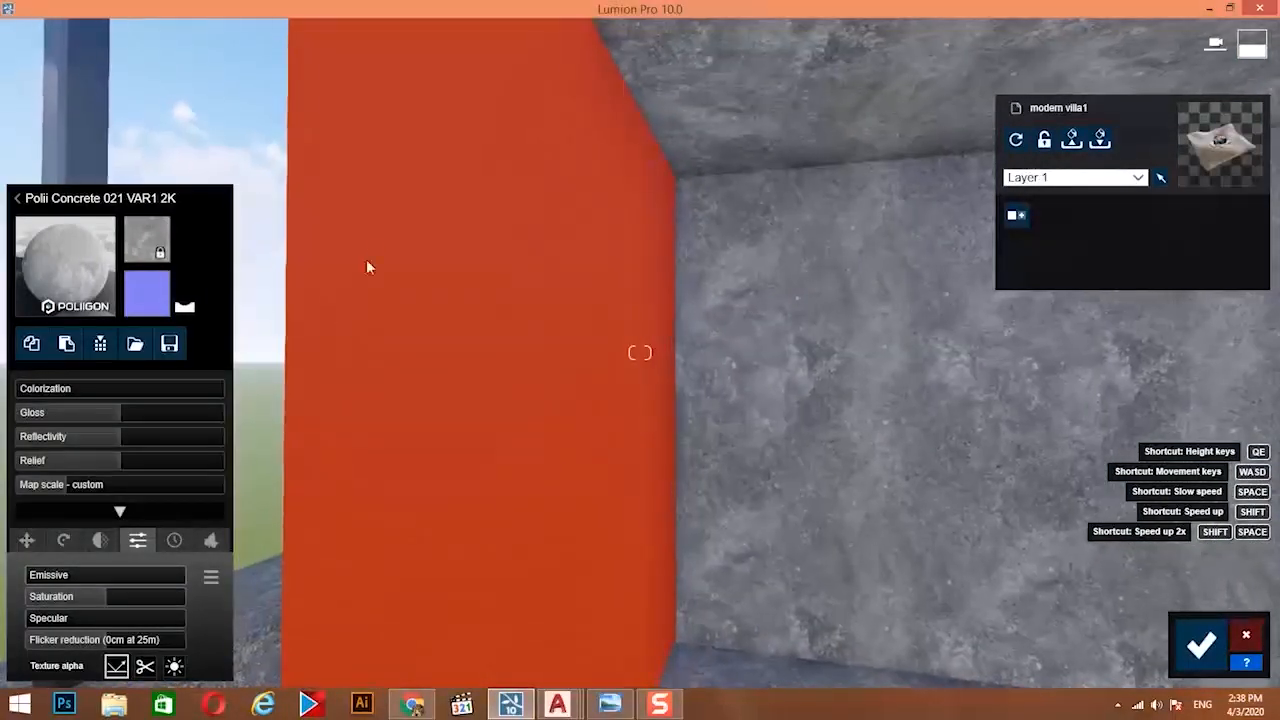
pyautogui.click(372, 248)
pyautogui.click(100, 150)
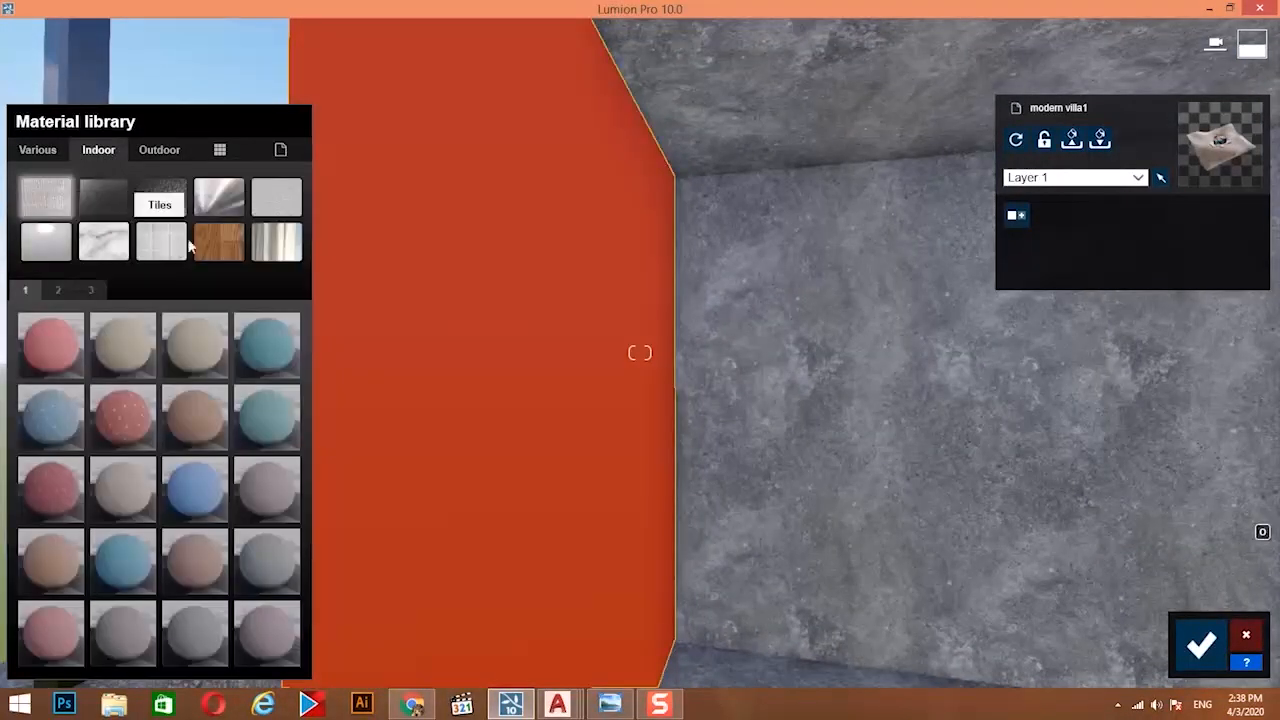
pyautogui.click(277, 244)
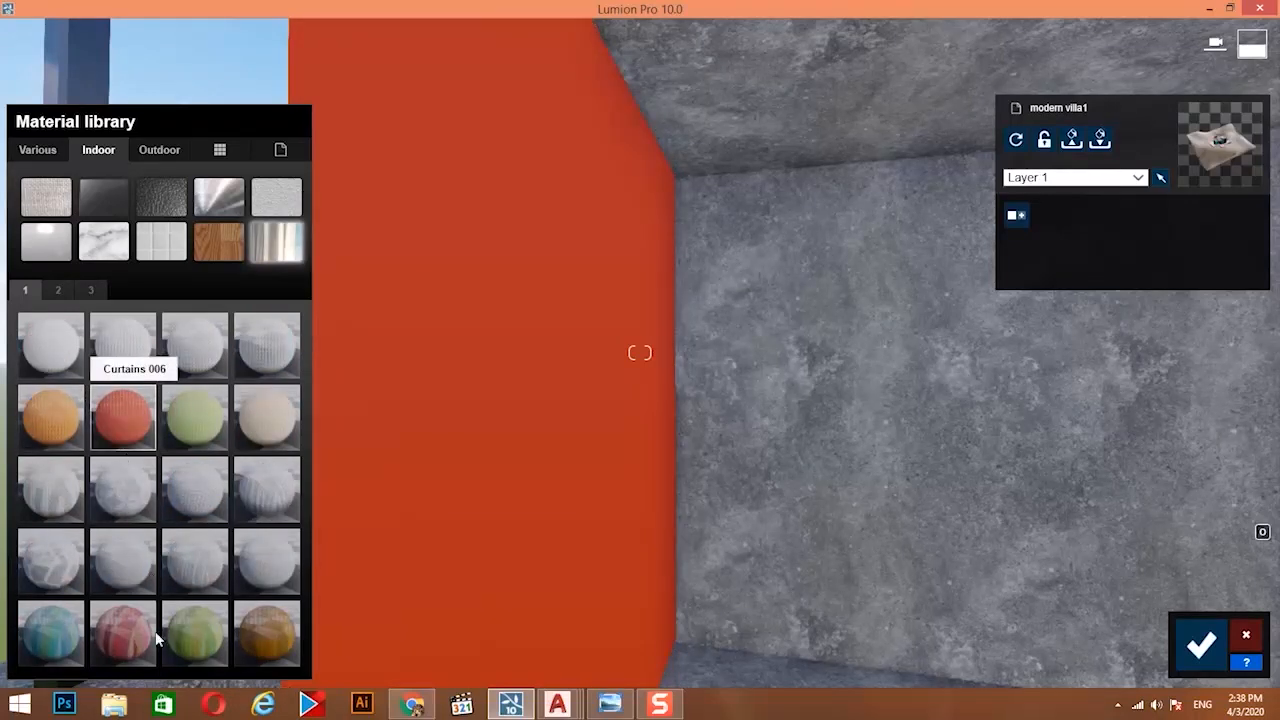
pyautogui.click(669, 454)
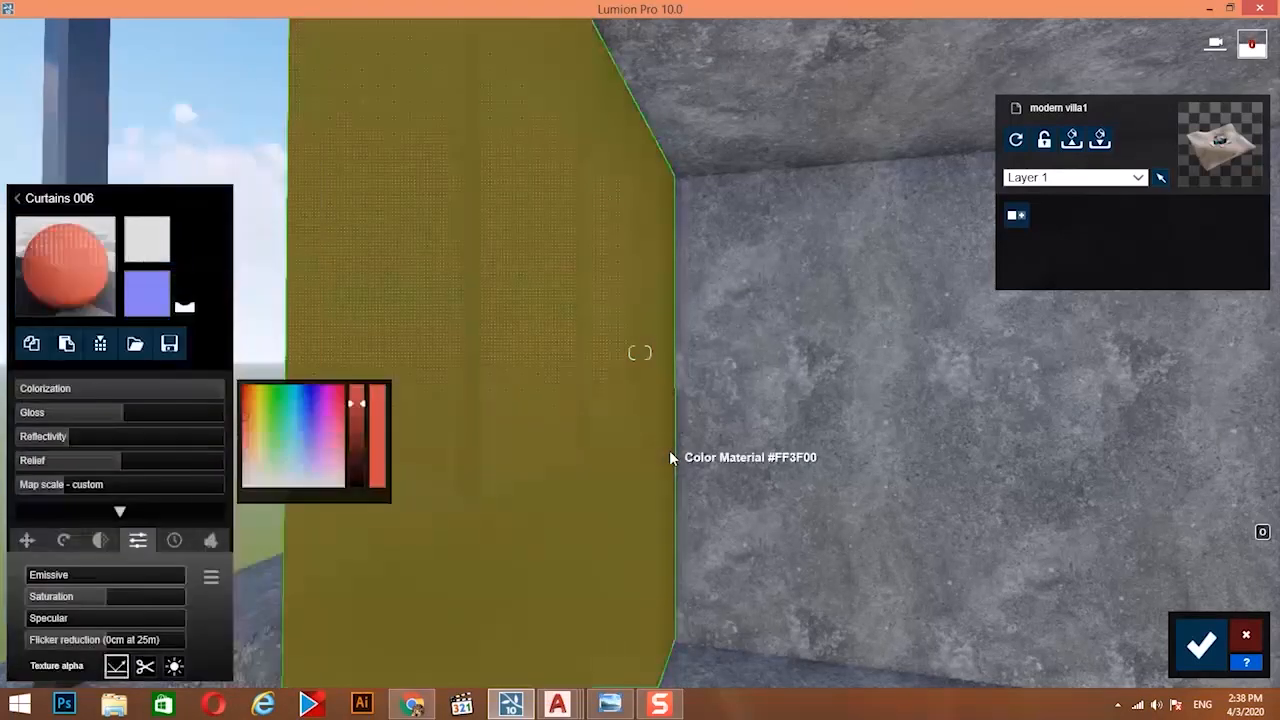
# Try Curtains 004 on the curtain surface, and assign the Curtains 009 material instead.
pyautogui.scroll(-2, 667, 457)
pyautogui.click(49, 264)
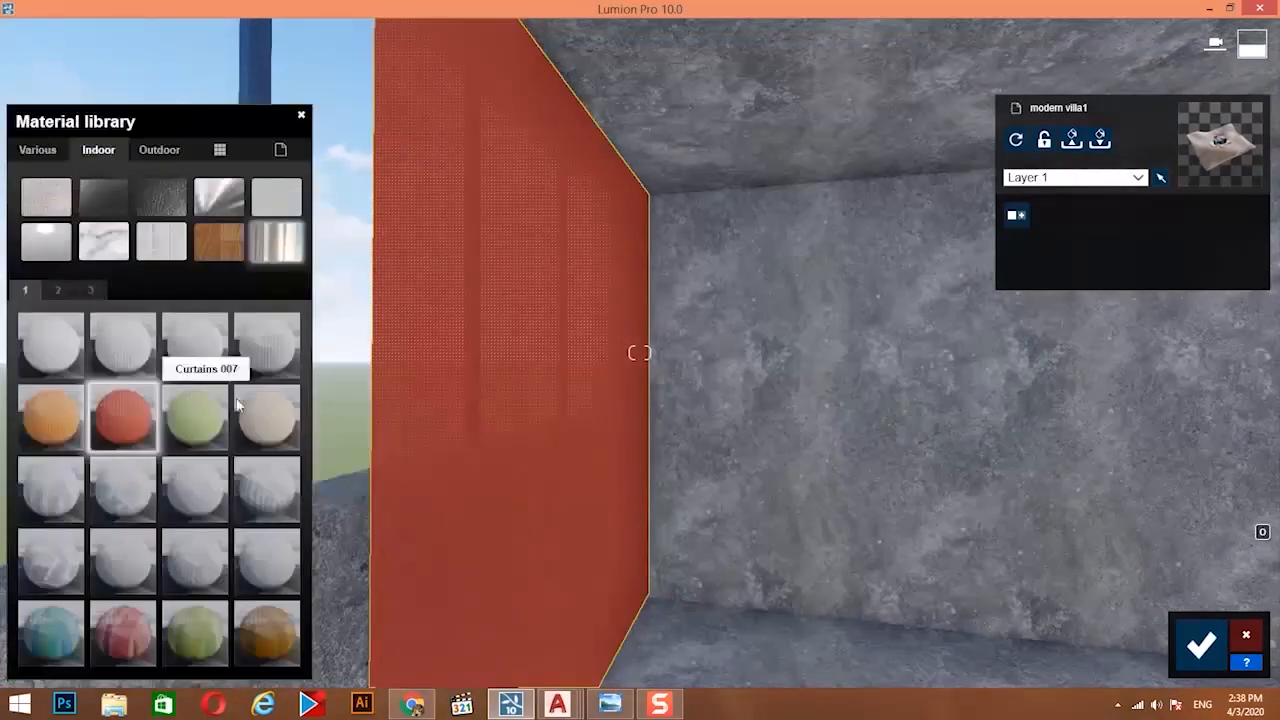
pyautogui.click(276, 346)
pyautogui.click(84, 280)
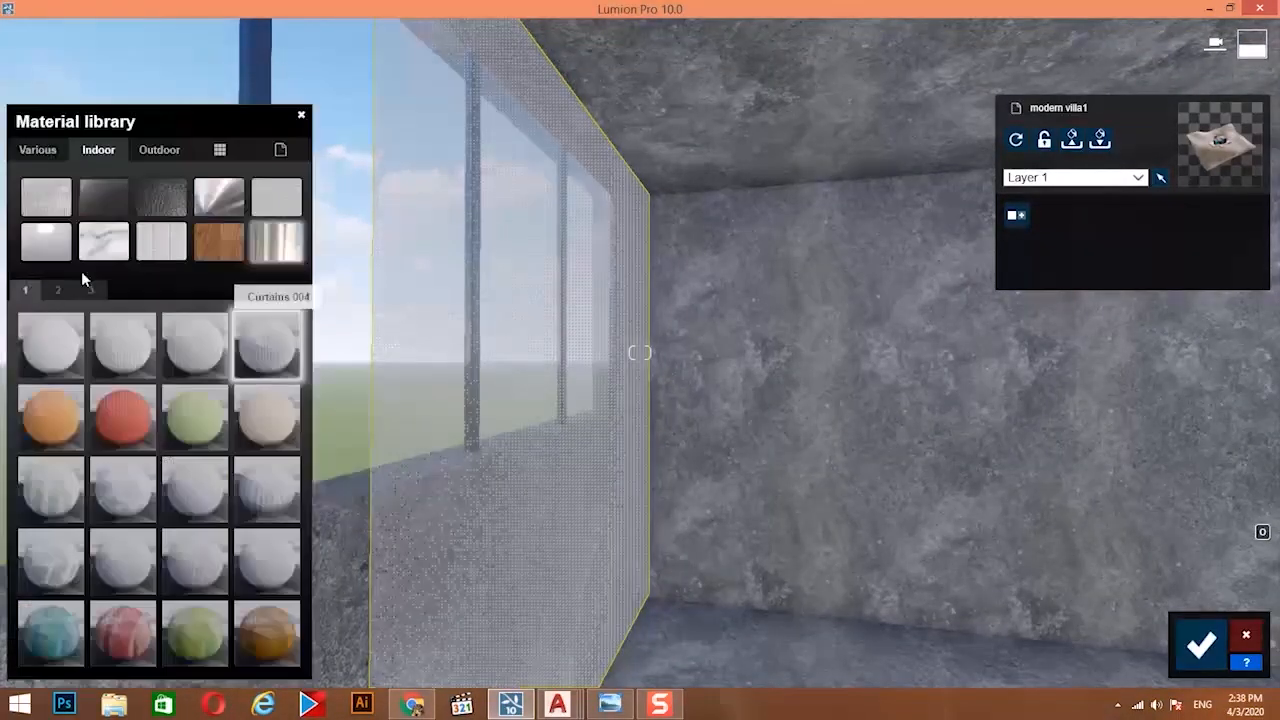
pyautogui.click(70, 498)
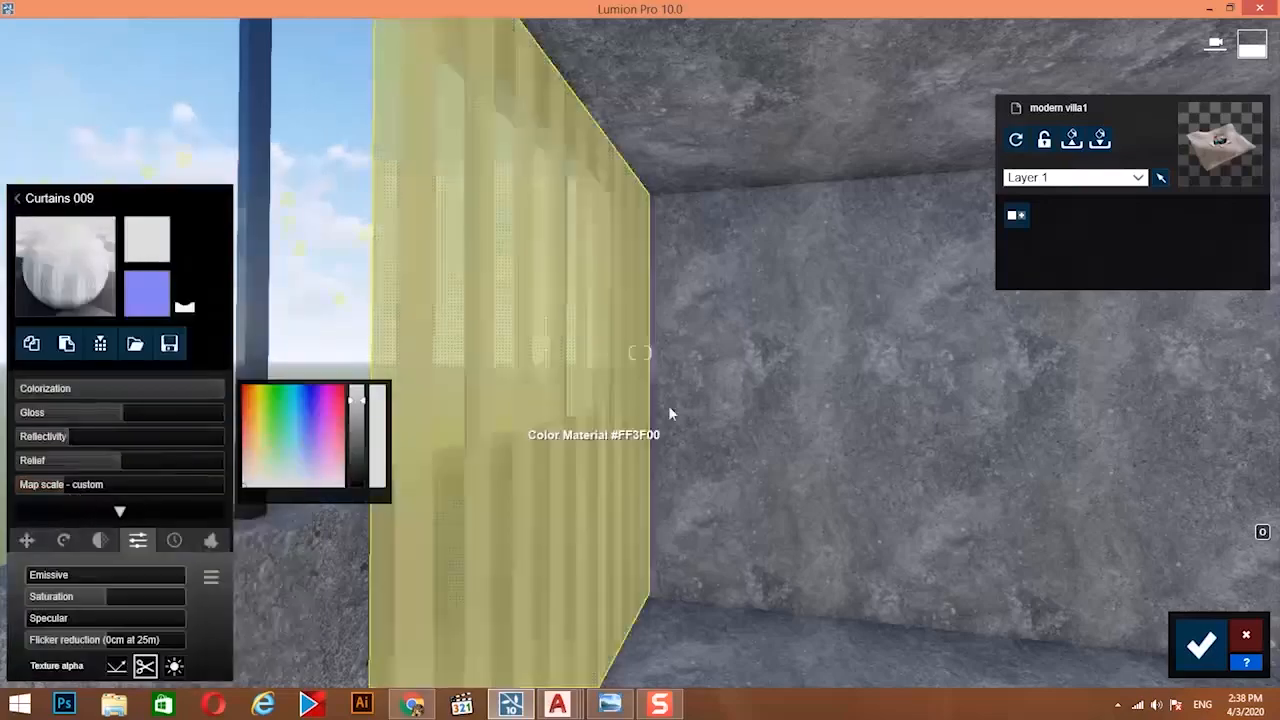
# Examine the curtains through the upper windows from outside, around the pool side of the villa.
pyautogui.press('a')
pyautogui.moveTo(555, 385); pyautogui.dragTo(640, 352, button='right')
pyautogui.press('a')
pyautogui.press('s')
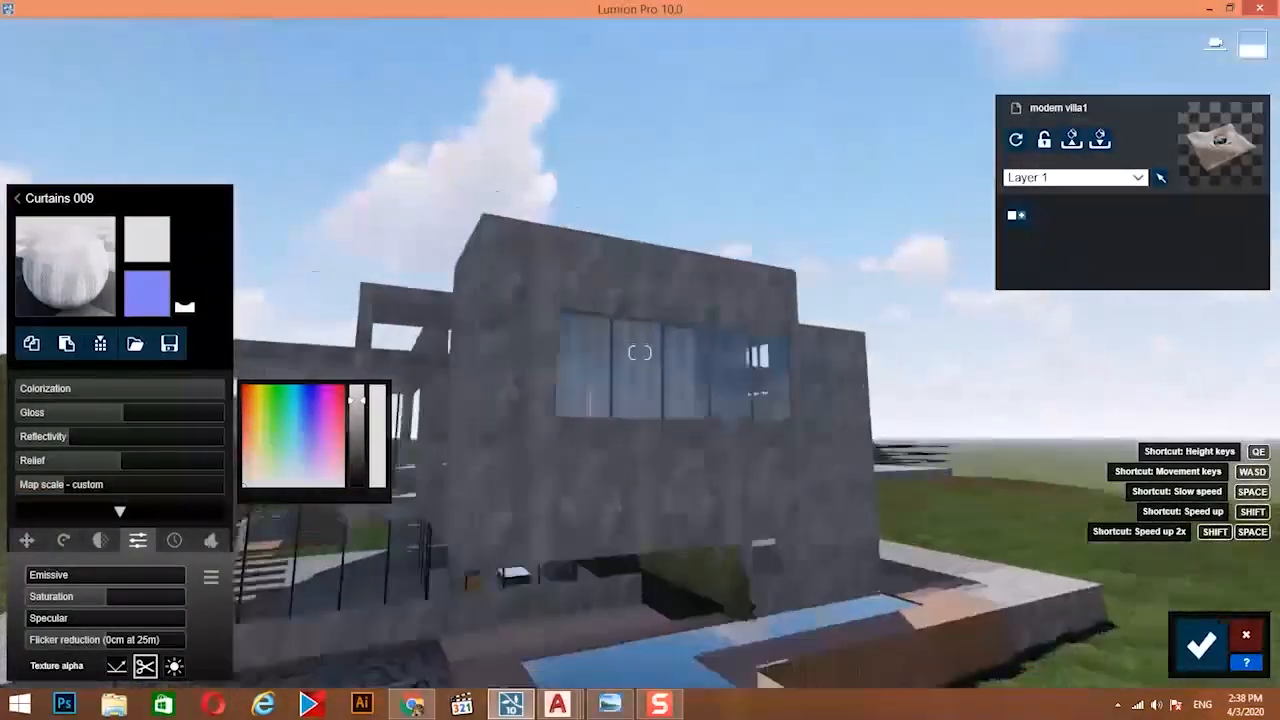
pyautogui.press('w')
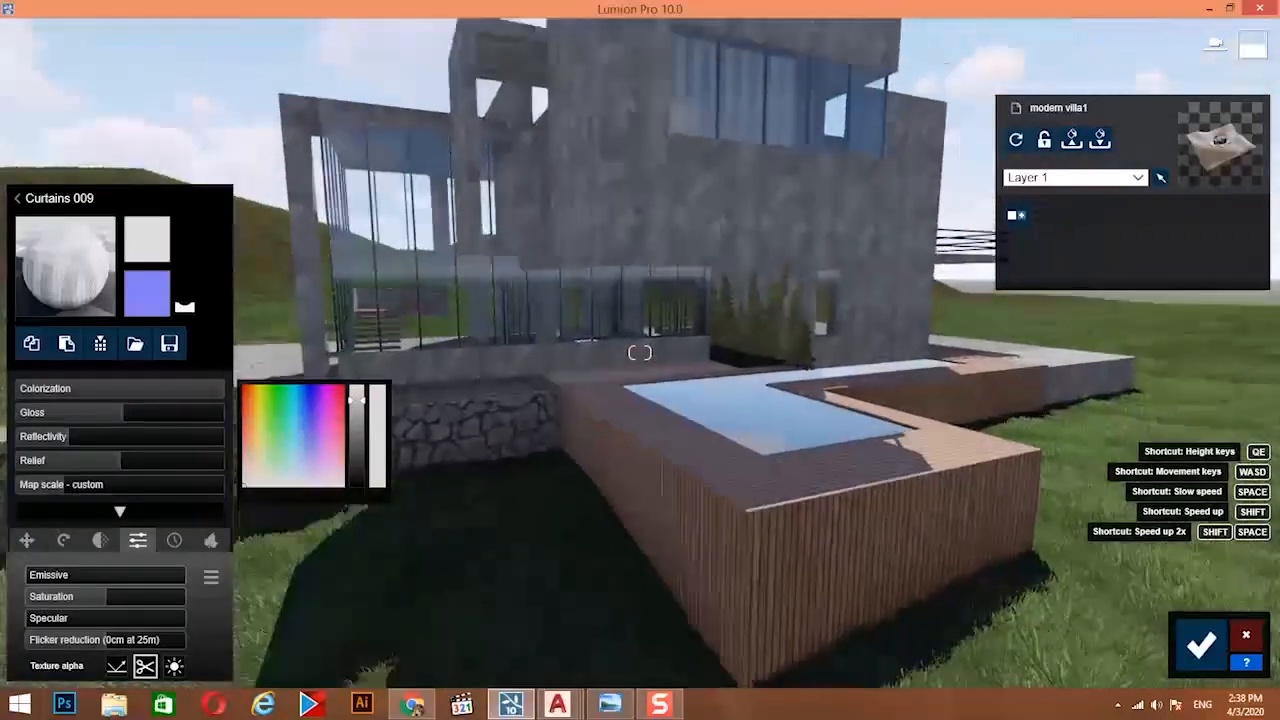
pyautogui.press('d')
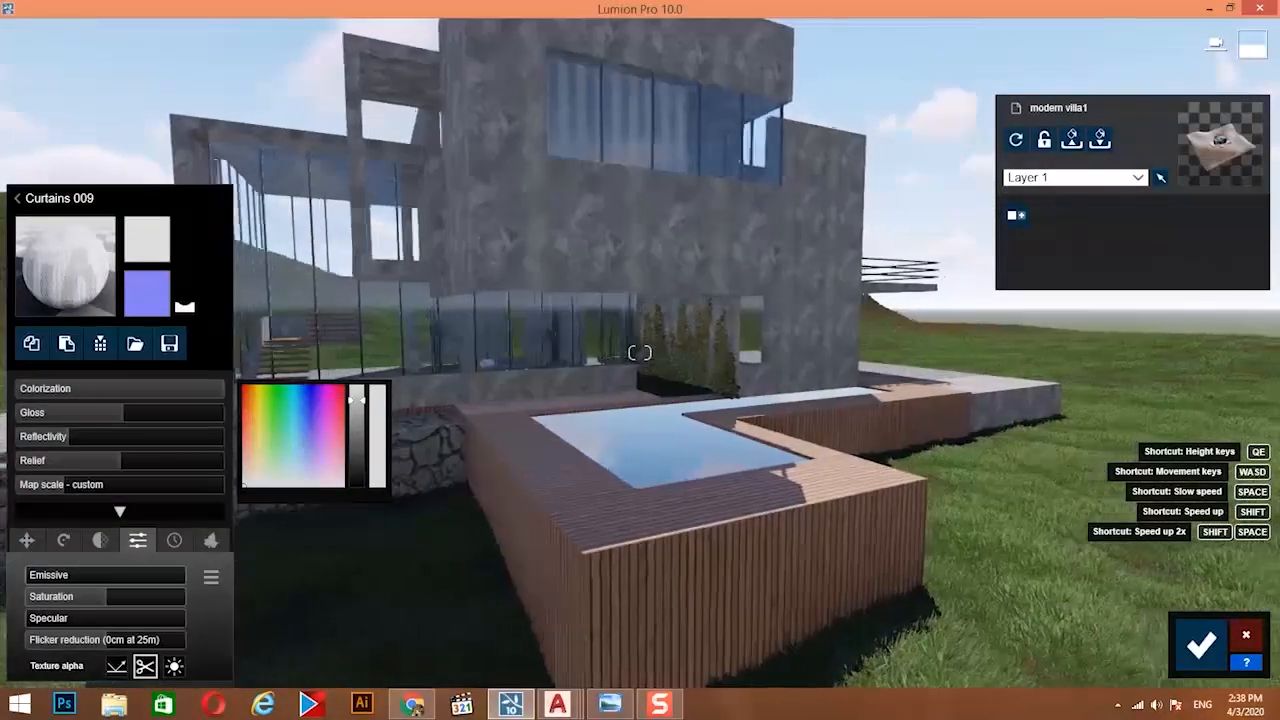
pyautogui.moveTo(640, 352); pyautogui.dragTo(640, 352, button='right')
pyautogui.press('d')
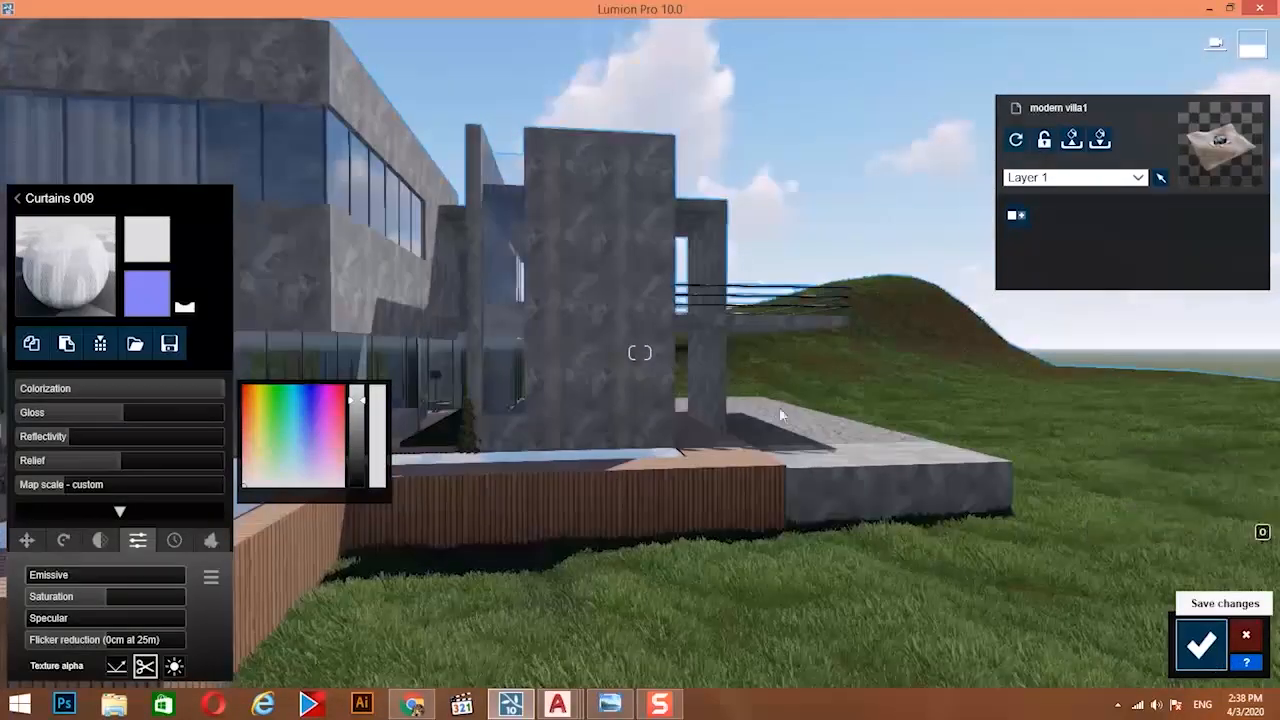
# Save the material changes and inspect the terrace and pool deck below the raised volume.
pyautogui.moveTo(720, 366); pyautogui.dragTo(640, 352, button='right')
pyautogui.press('w')
pyautogui.press('w')
pyautogui.press('w')
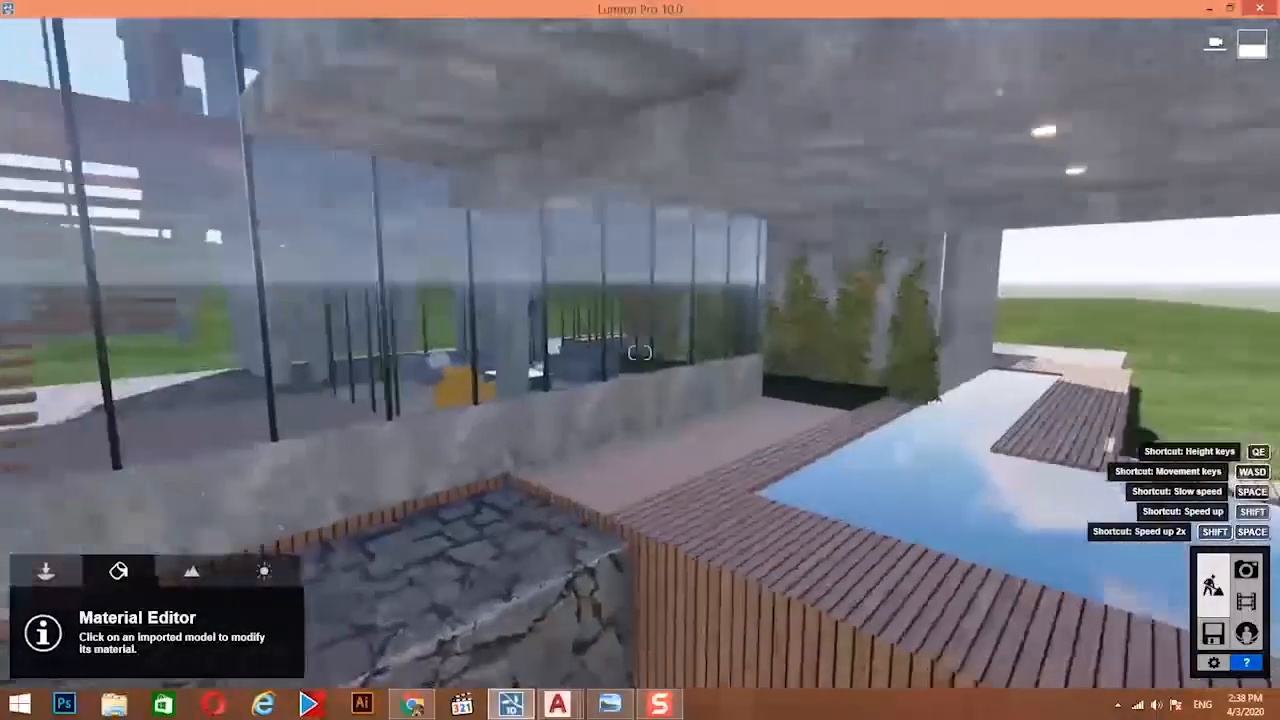
pyautogui.press('s')
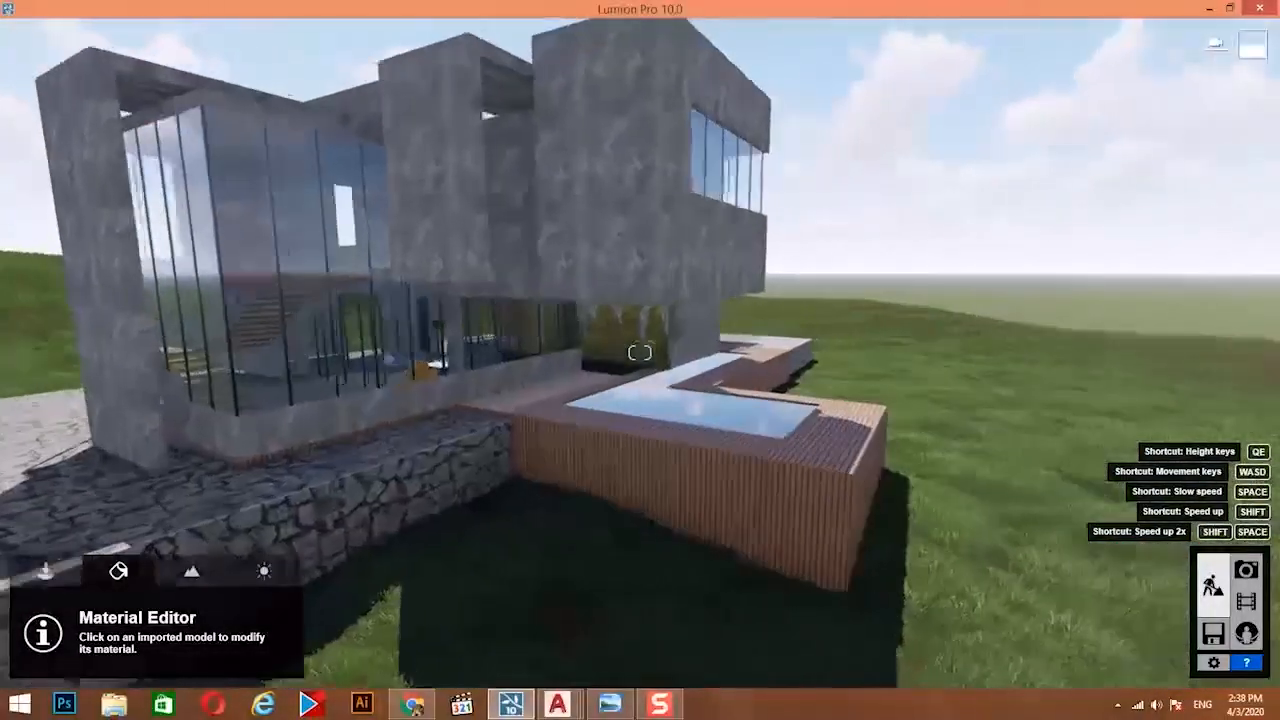
pyautogui.press('w')
pyautogui.moveTo(74, 530); pyautogui.dragTo(74, 530, button='right')
pyautogui.press('d')
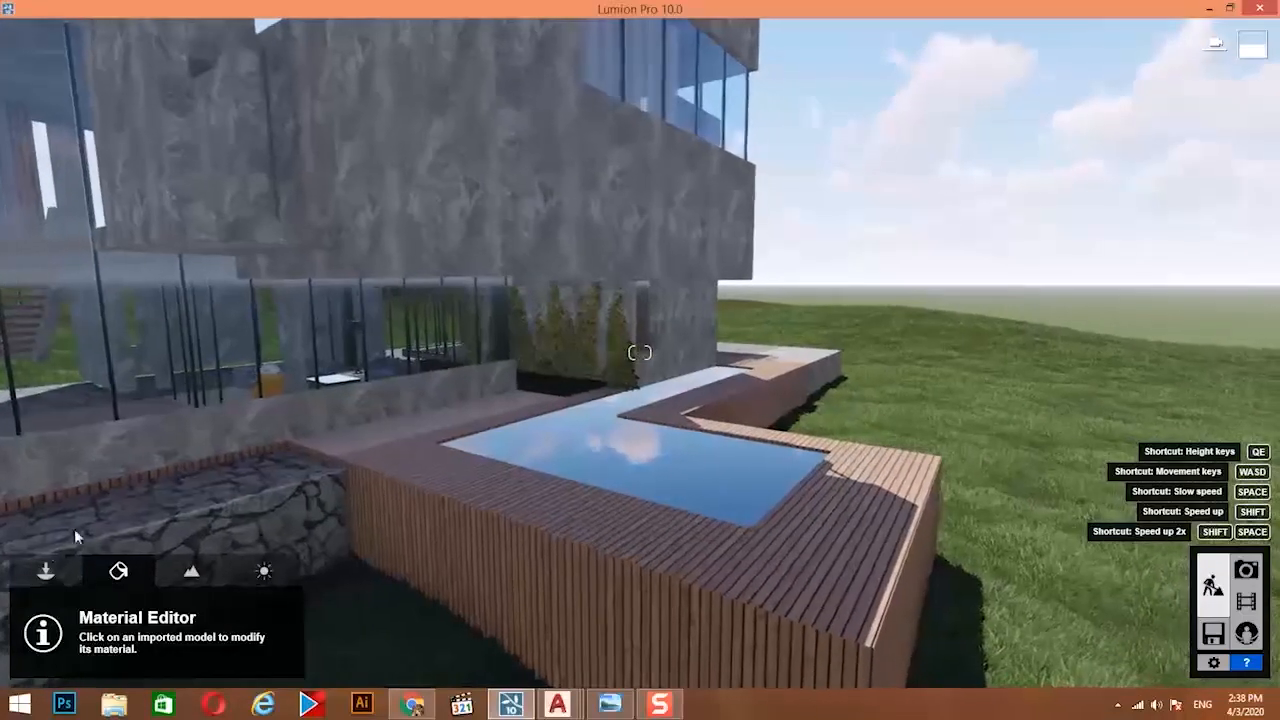
# Place two Pouf 004 objects from the outdoor library on the terrace beside the pool.
pyautogui.click(45, 570)
pyautogui.click(130, 658)
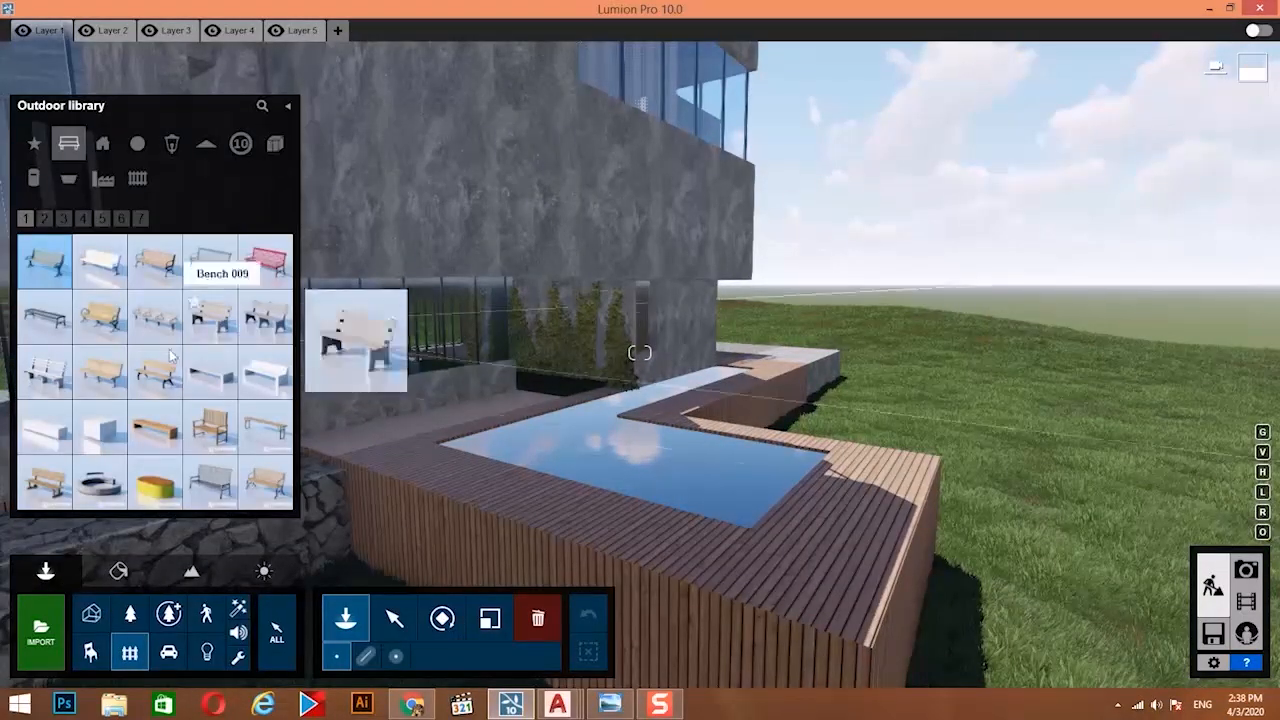
pyautogui.click(141, 218)
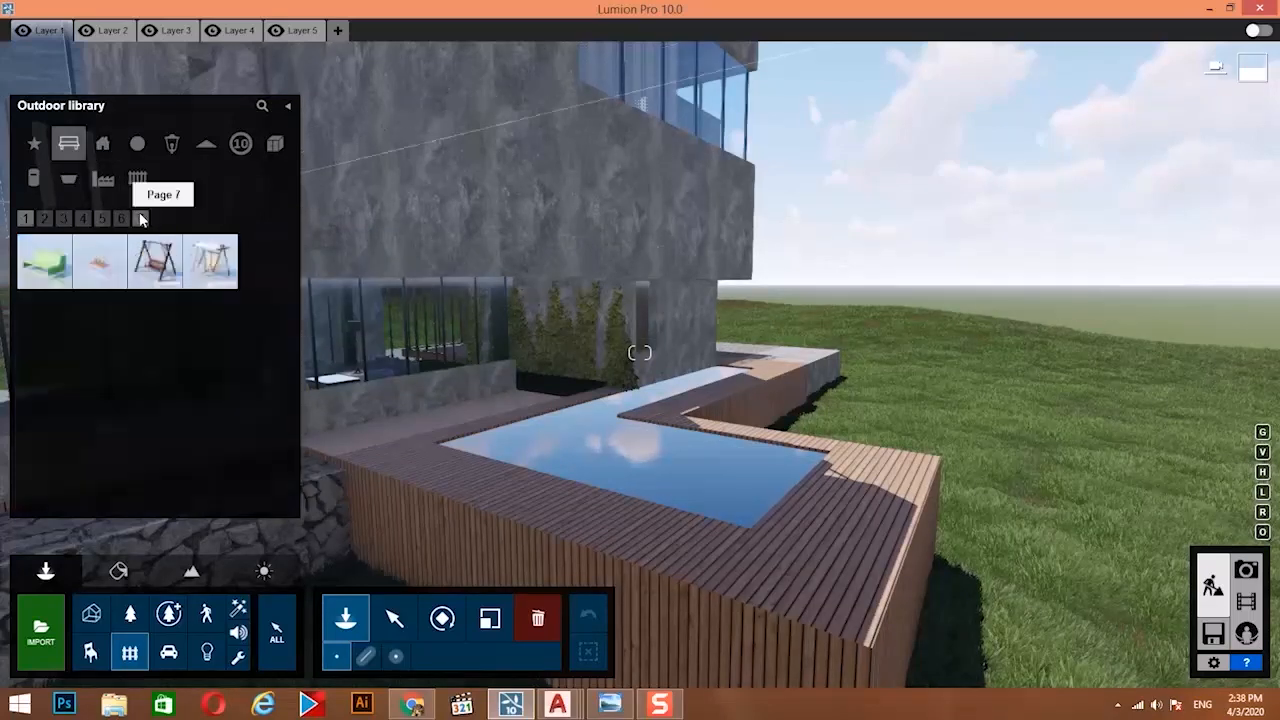
pyautogui.click(120, 219)
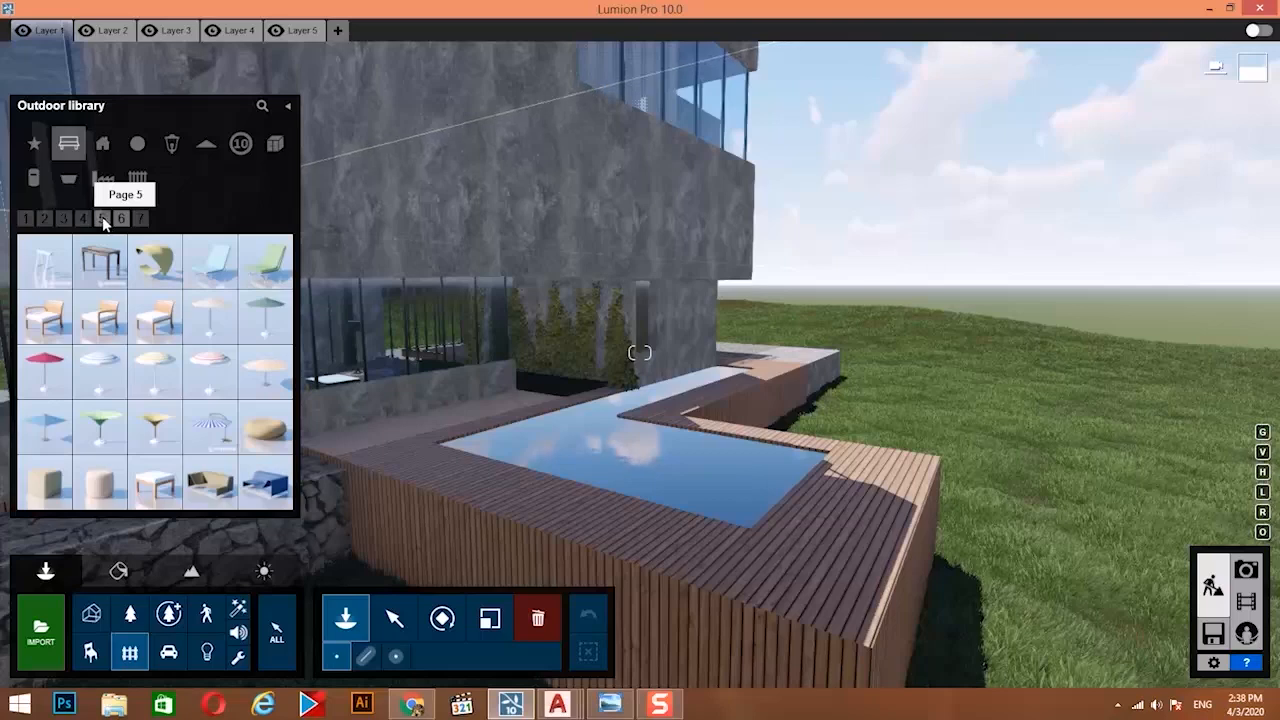
pyautogui.click(155, 483)
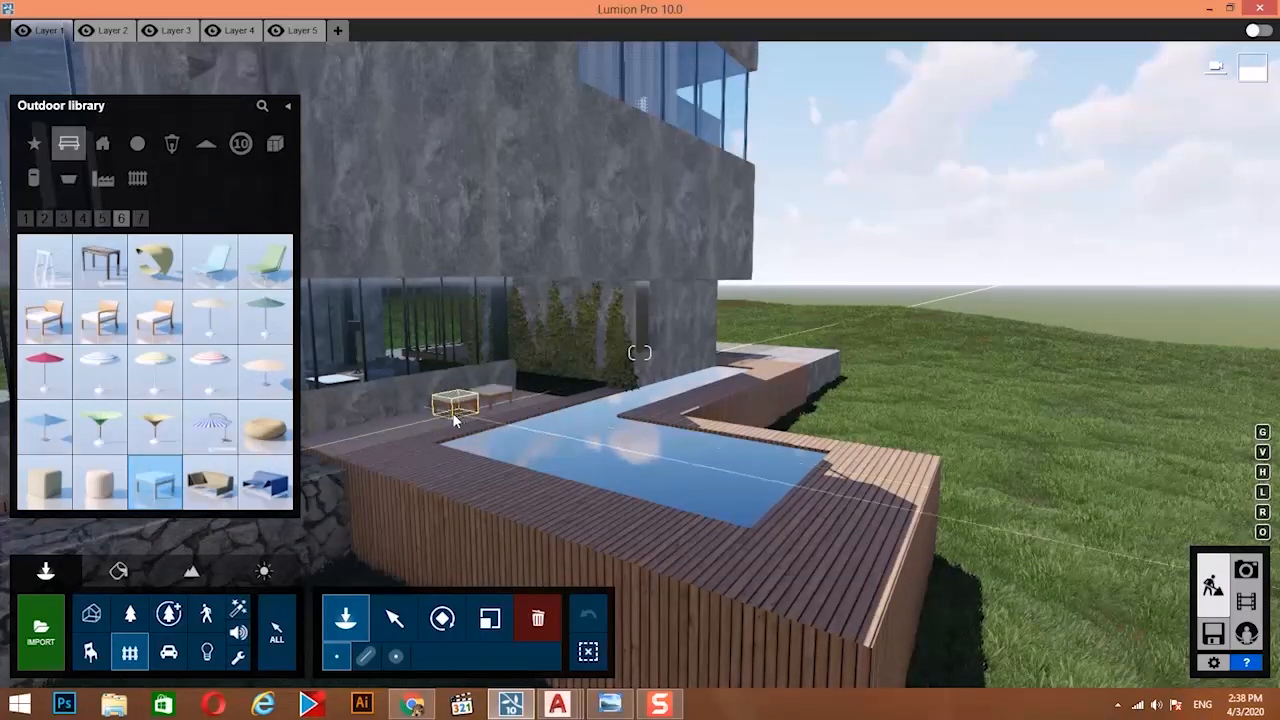
pyautogui.click(447, 414)
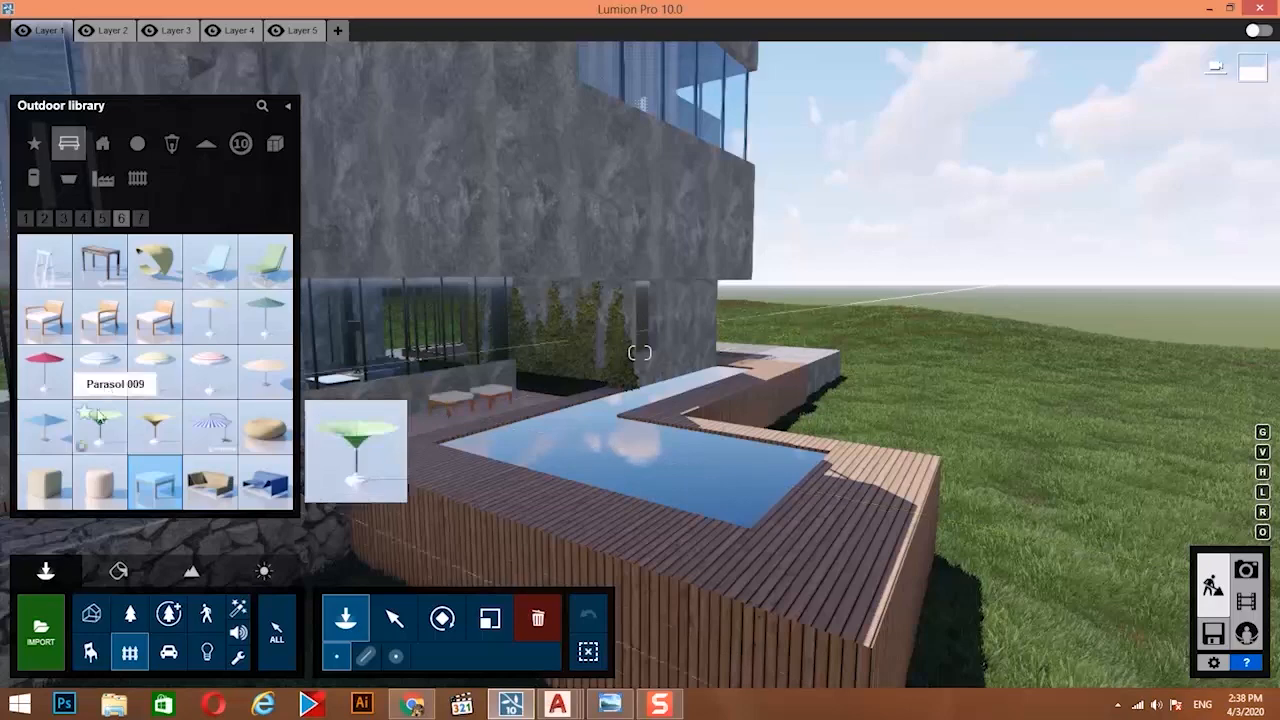
# Move both poufs to the end of the terrace next to the stone paving.
pyautogui.click(104, 218)
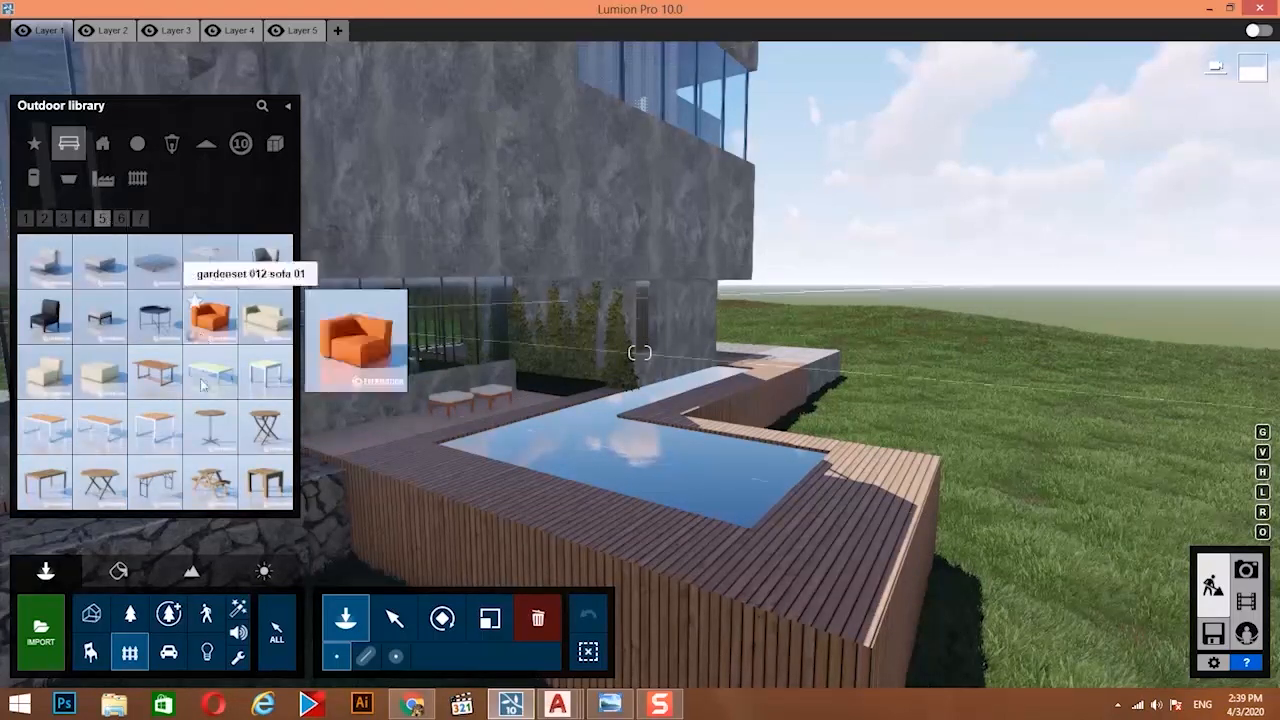
pyautogui.moveTo(563, 364); pyautogui.dragTo(450, 362, button='right')
pyautogui.press('w')
pyautogui.moveTo(640, 352); pyautogui.dragTo(420, 330, button='right')
pyautogui.press('w')
pyautogui.press('q')
pyautogui.press('d')
pyautogui.press('w')
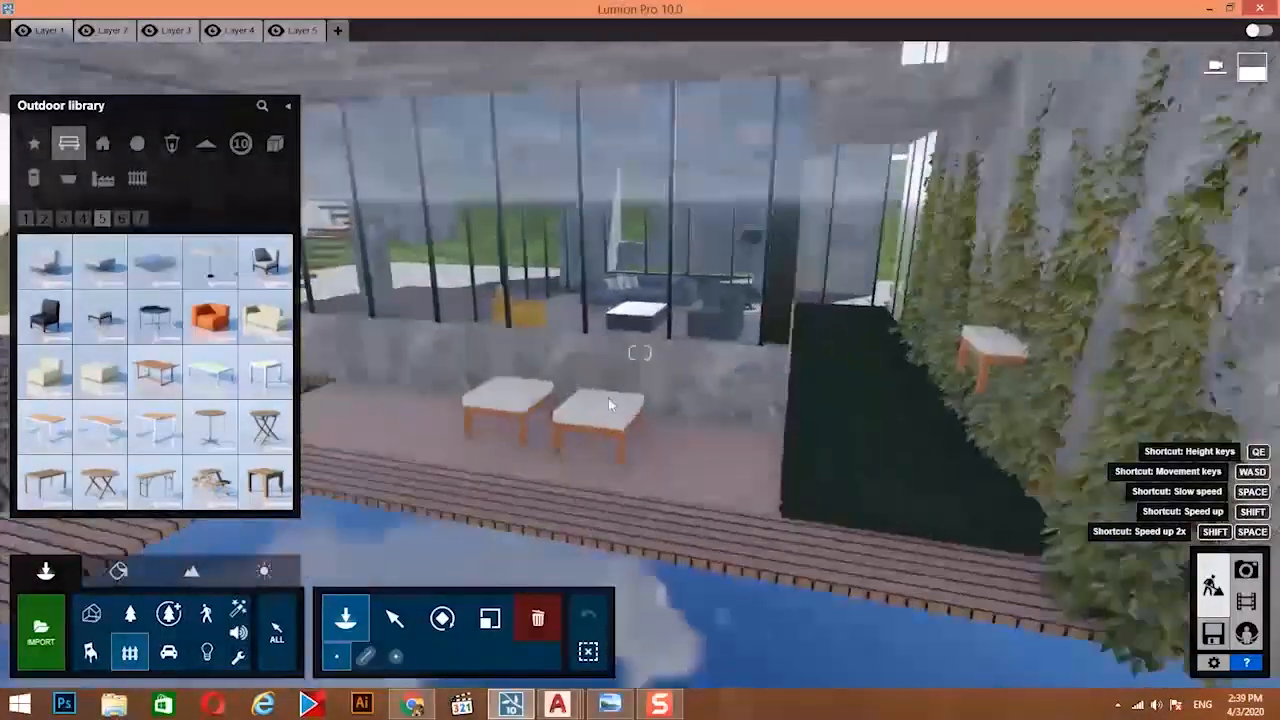
pyautogui.click(394, 618)
pyautogui.click(503, 428)
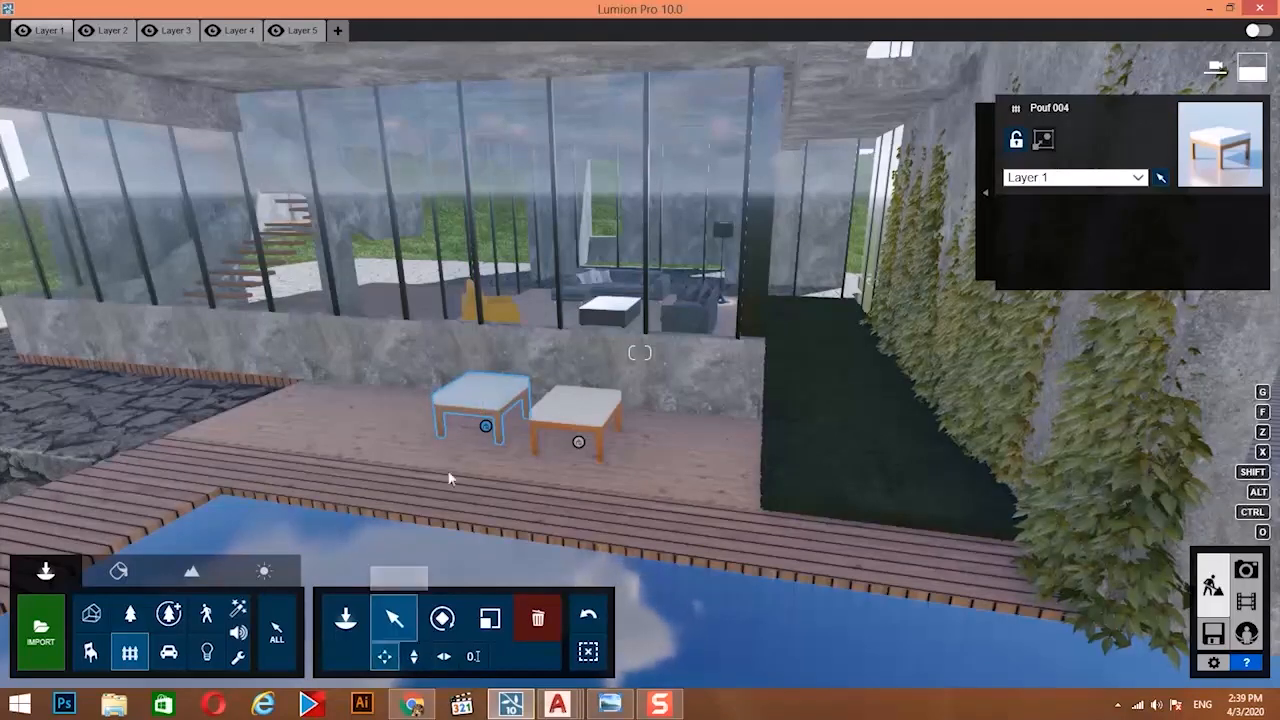
pyautogui.moveTo(486, 428); pyautogui.dragTo(322, 400)
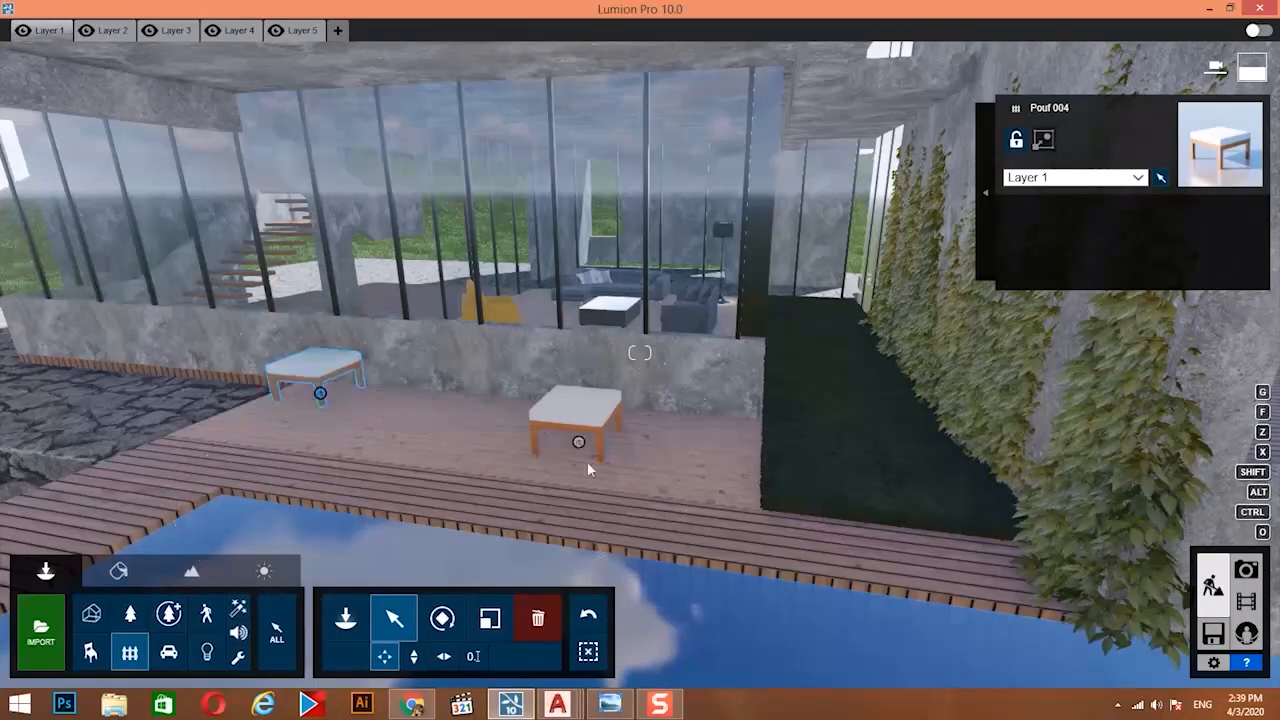
pyautogui.moveTo(578, 447); pyautogui.dragTo(252, 437)
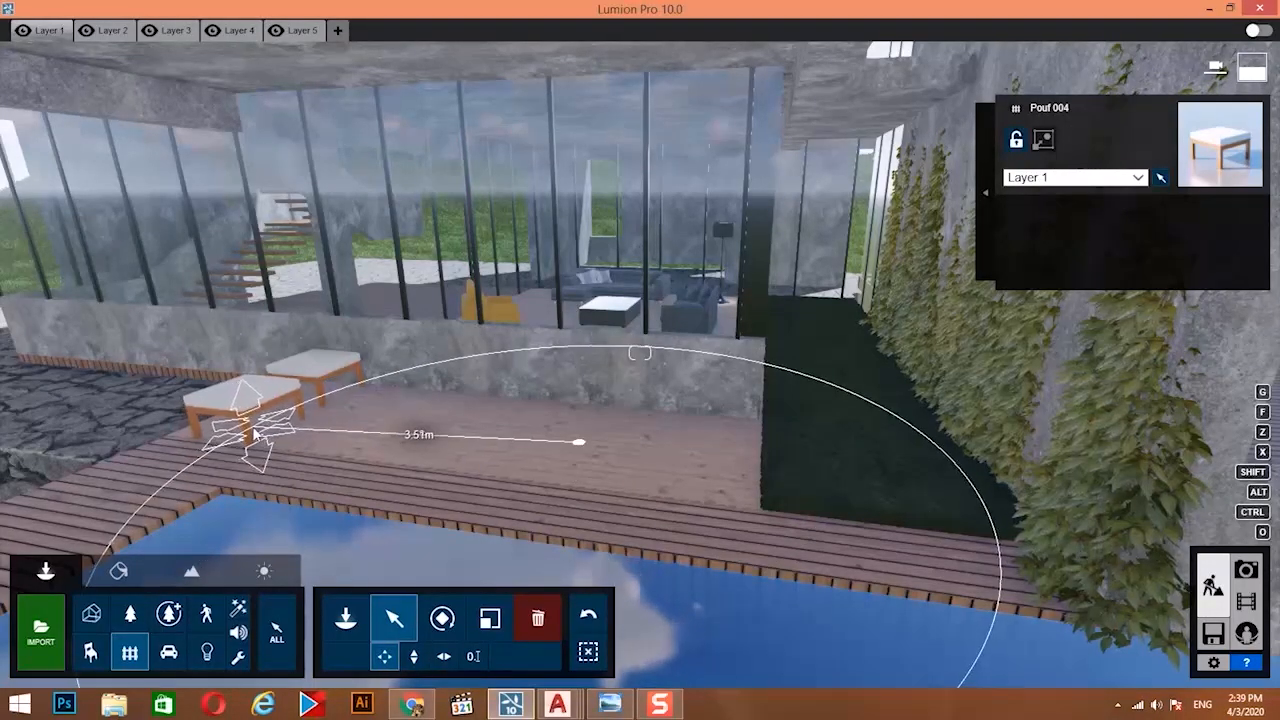
# Place a white-framed garden table in the middle of the terrace with a wooden folding chair on each side.
pyautogui.click(345, 622)
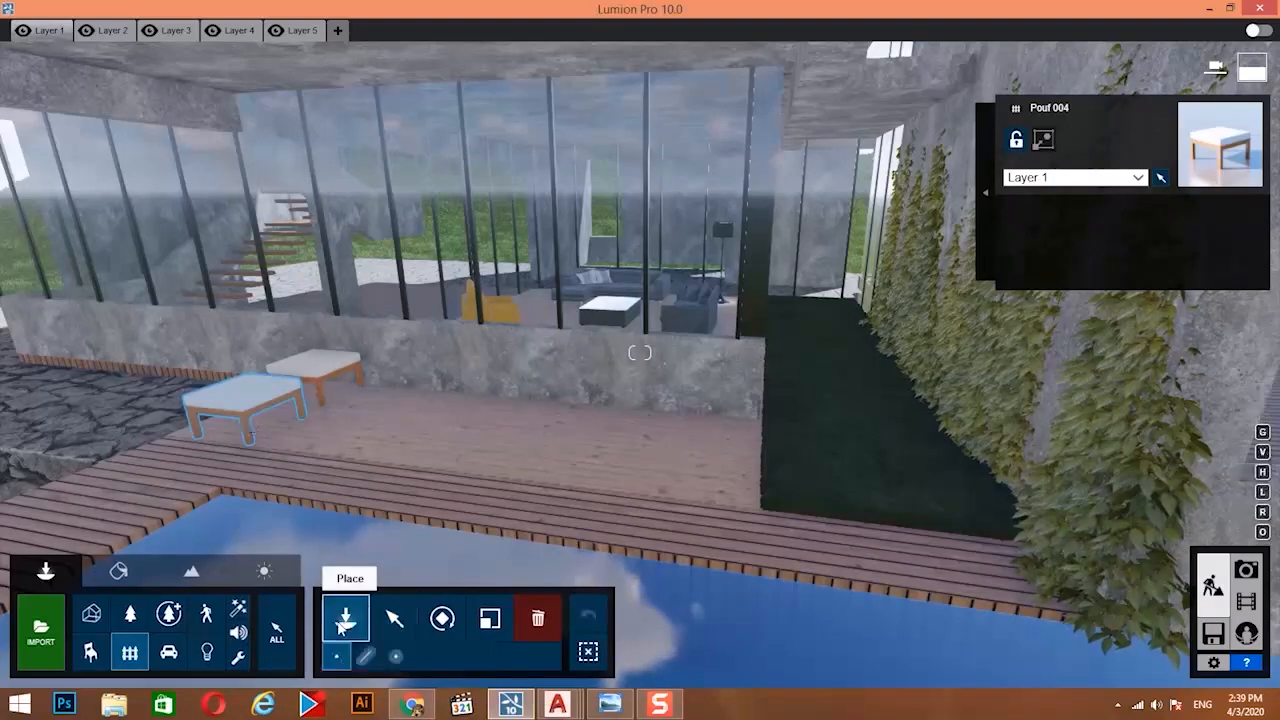
pyautogui.click(163, 430)
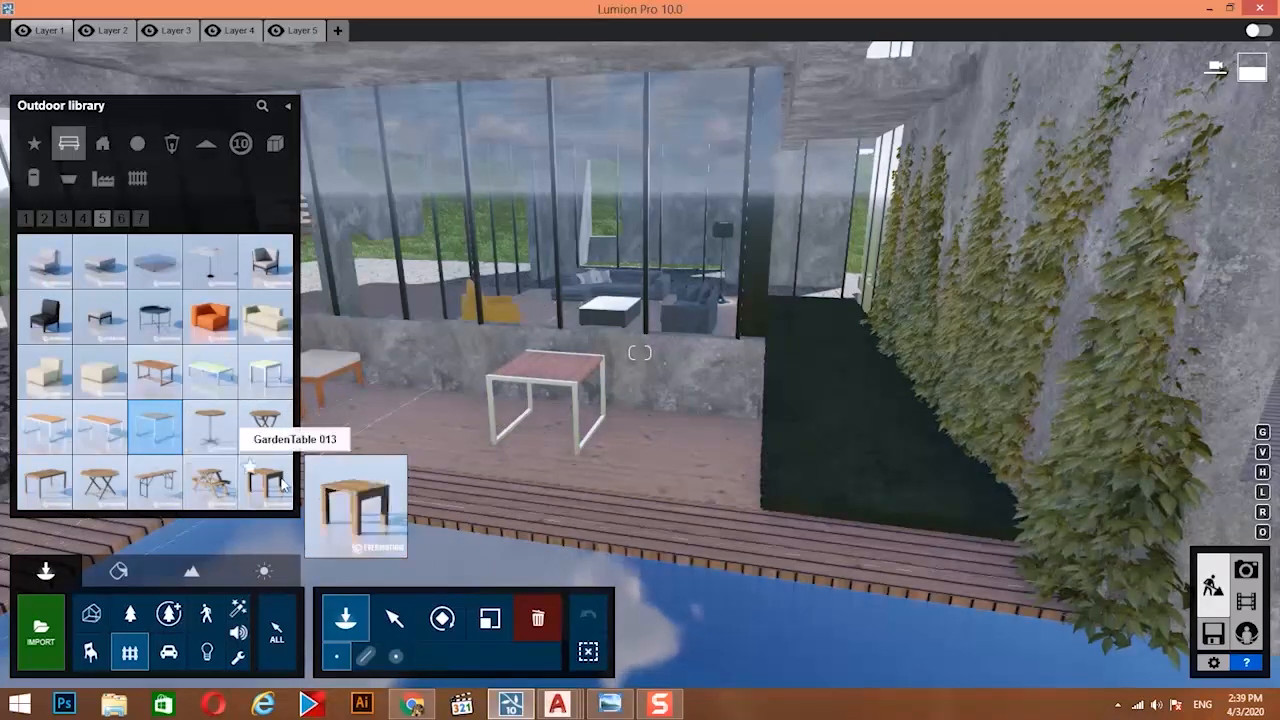
pyautogui.click(84, 220)
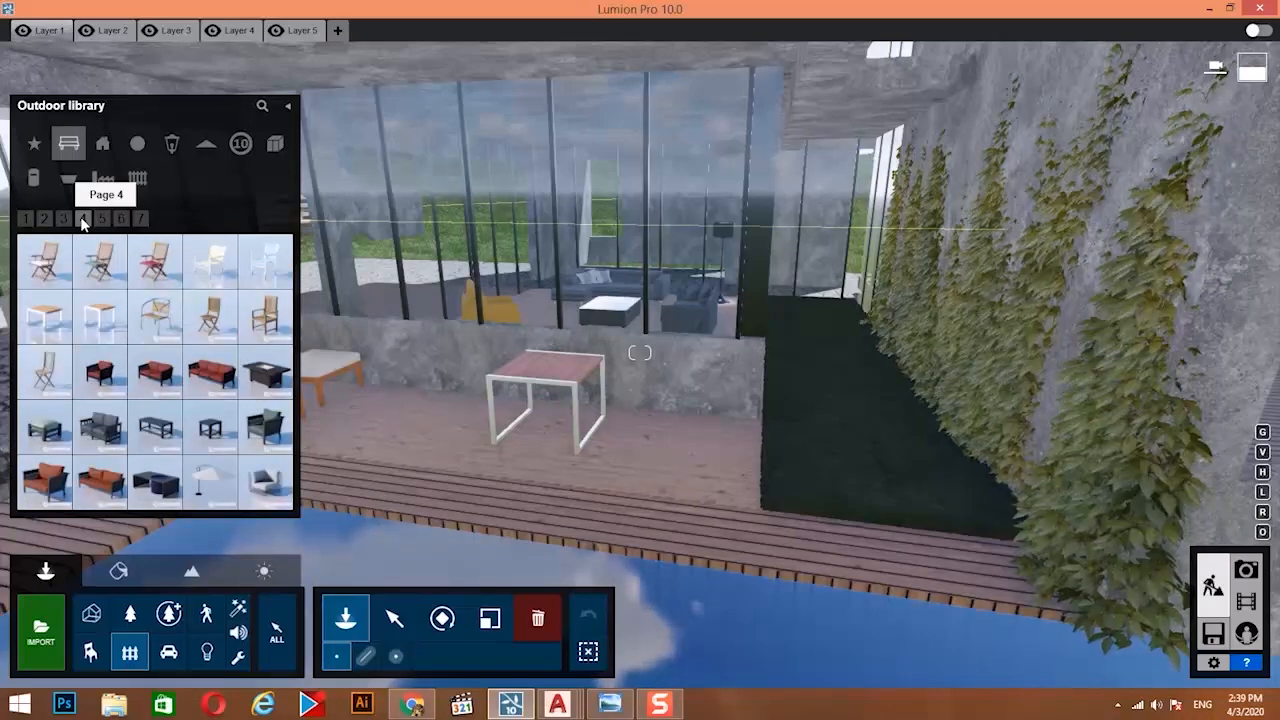
pyautogui.click(210, 316)
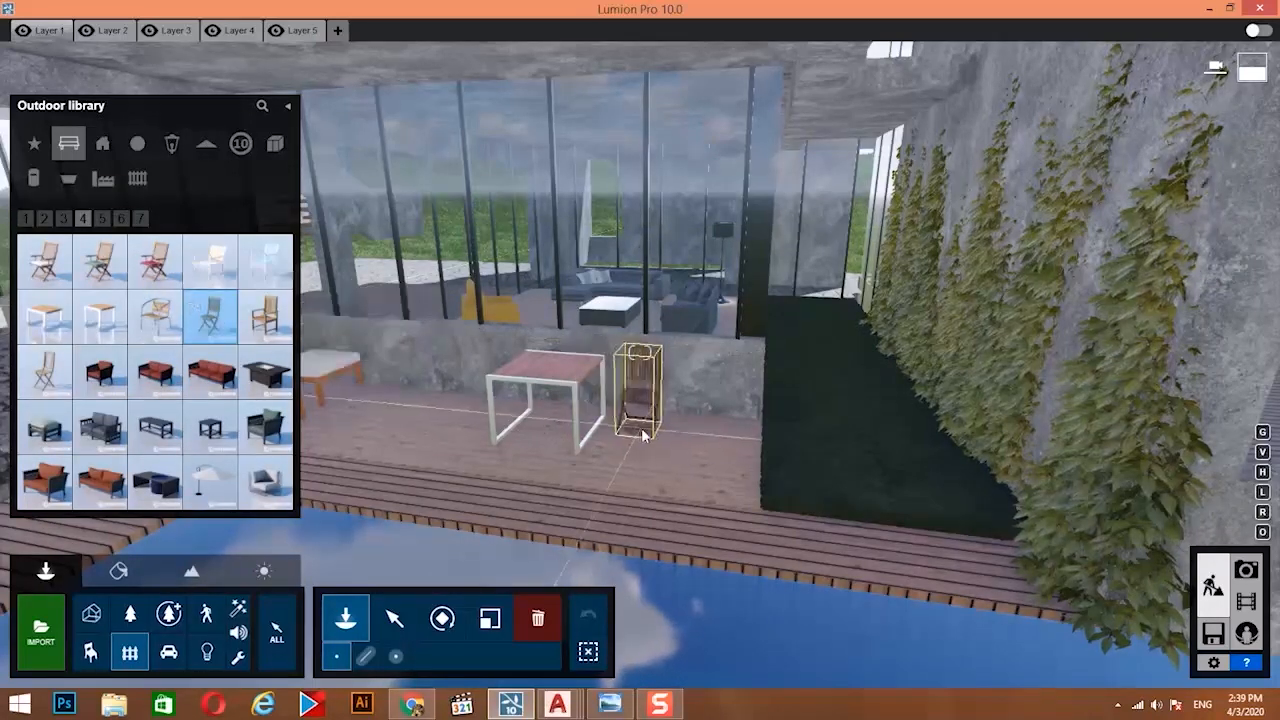
pyautogui.click(643, 440)
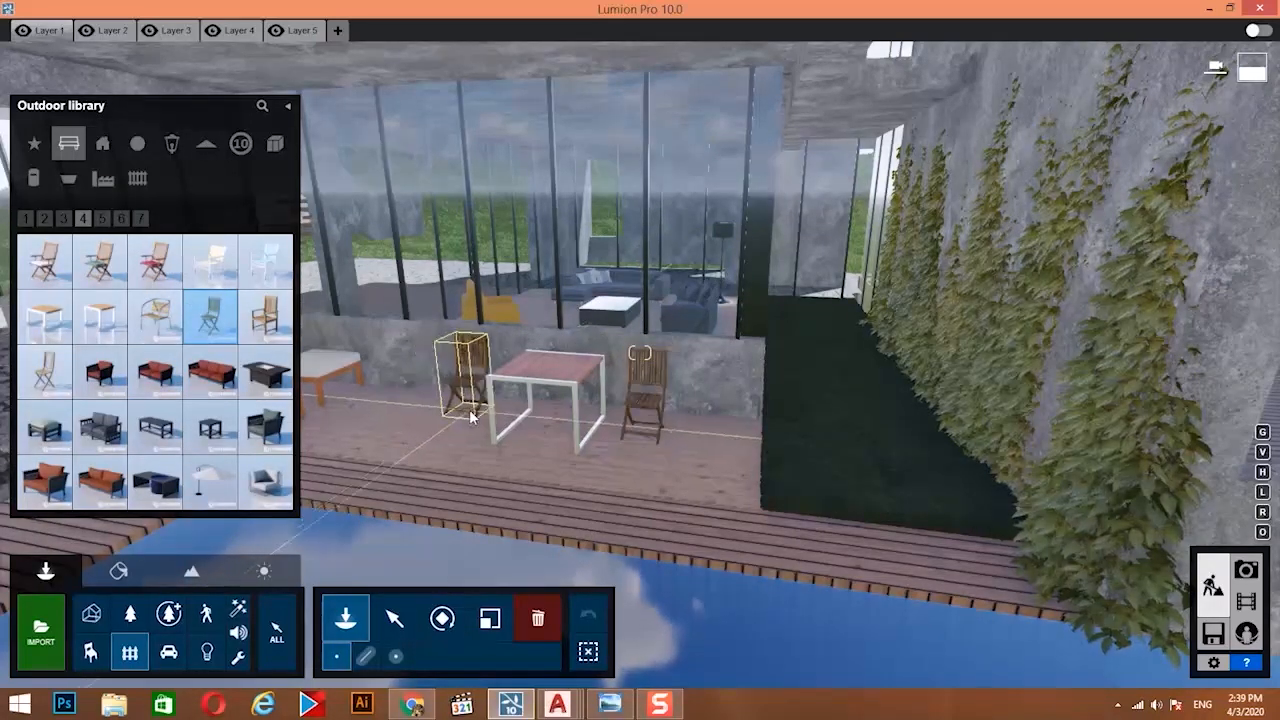
pyautogui.click(793, 446)
# Place a slender fine-detail tree in the dark planting strip beside the ivy-covered wall.
pyautogui.press('s')
pyautogui.moveTo(790, 442); pyautogui.dragTo(804, 394, button='right')
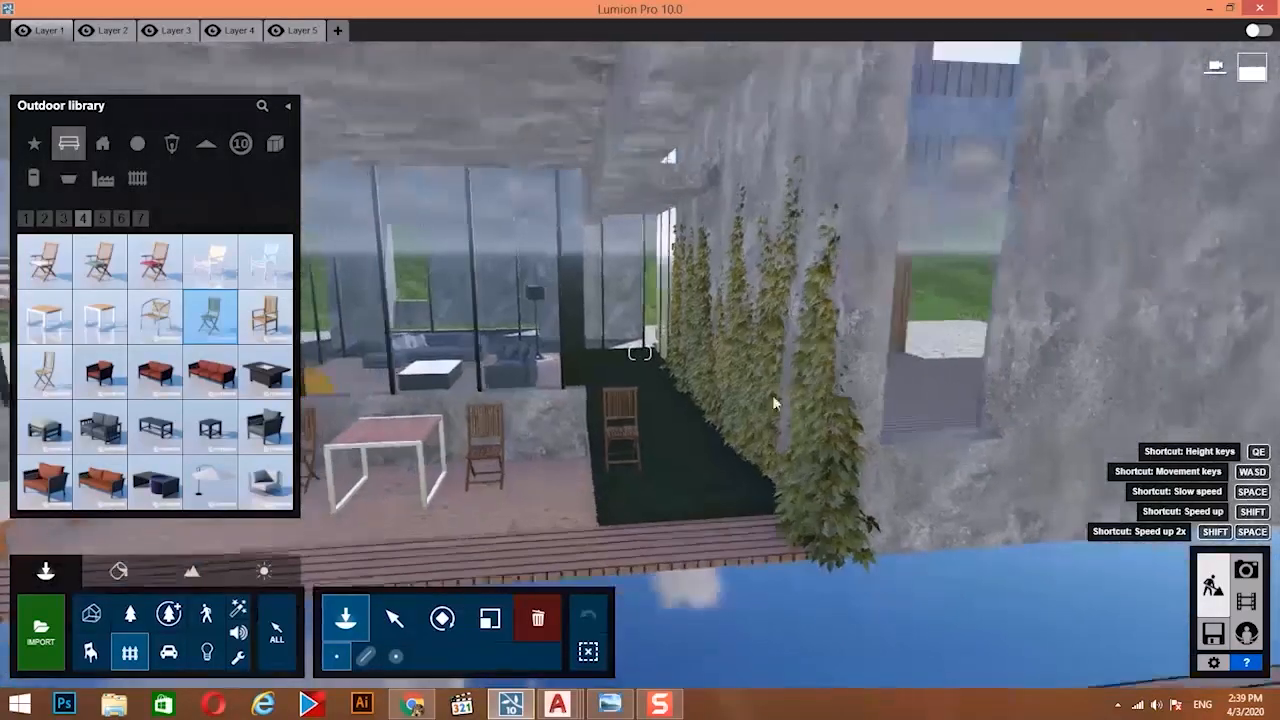
pyautogui.press('d')
pyautogui.press('w')
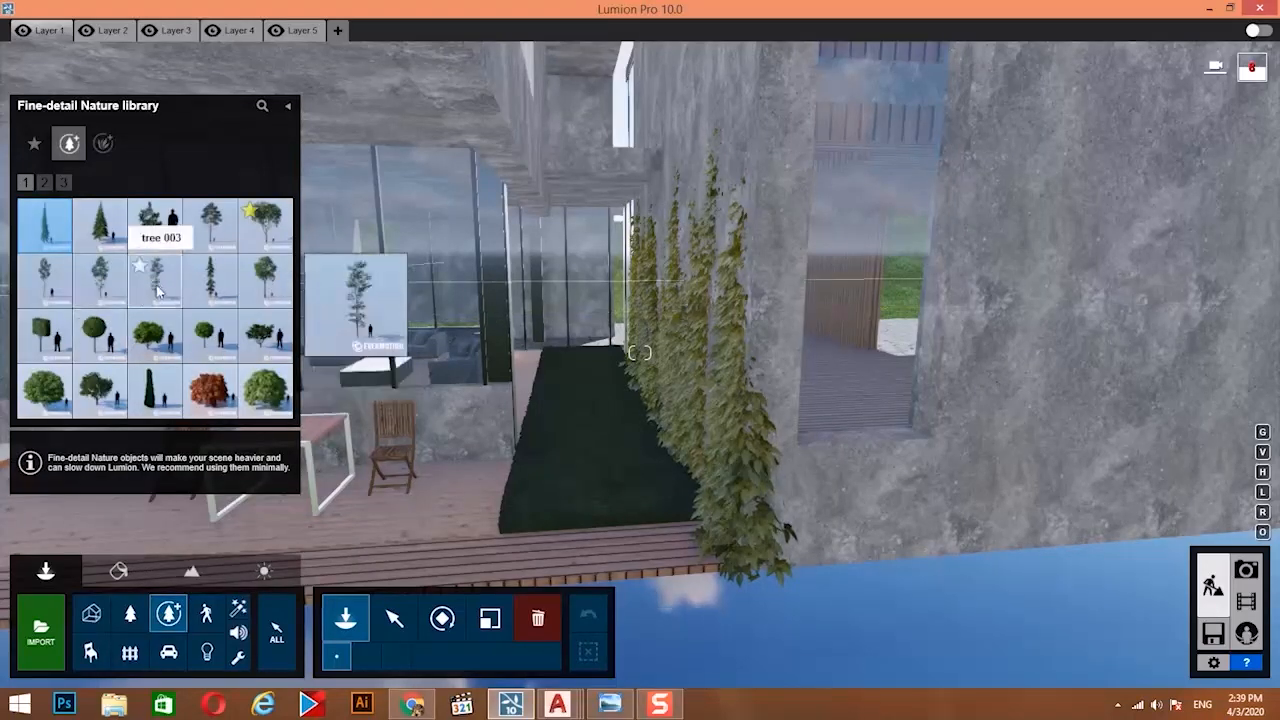
pyautogui.click(157, 283)
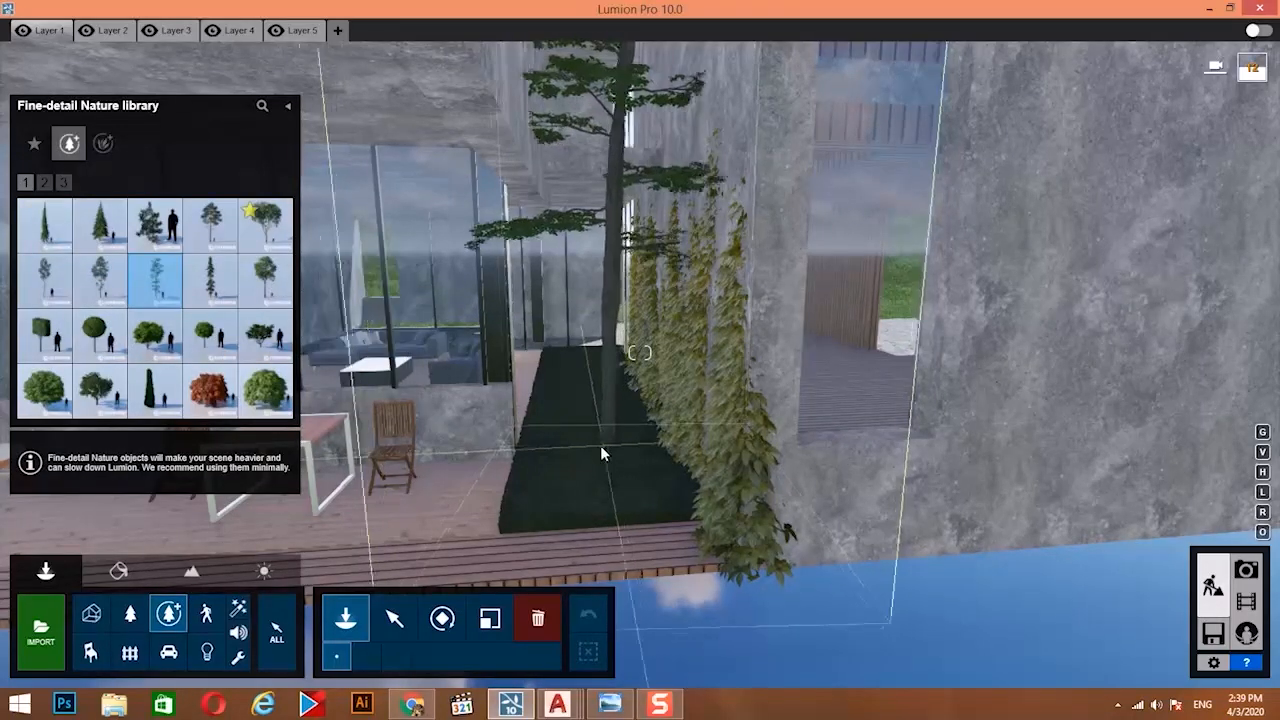
pyautogui.click(45, 282)
pyautogui.press('s')
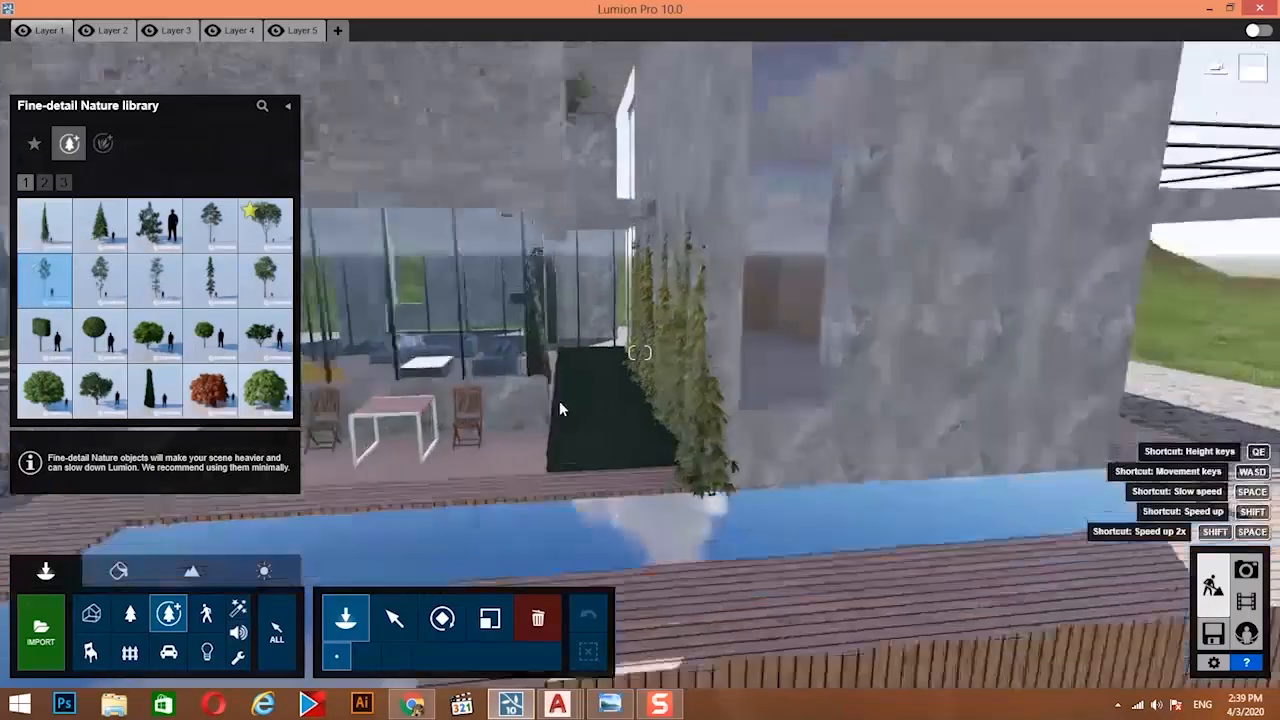
pyautogui.press('d')
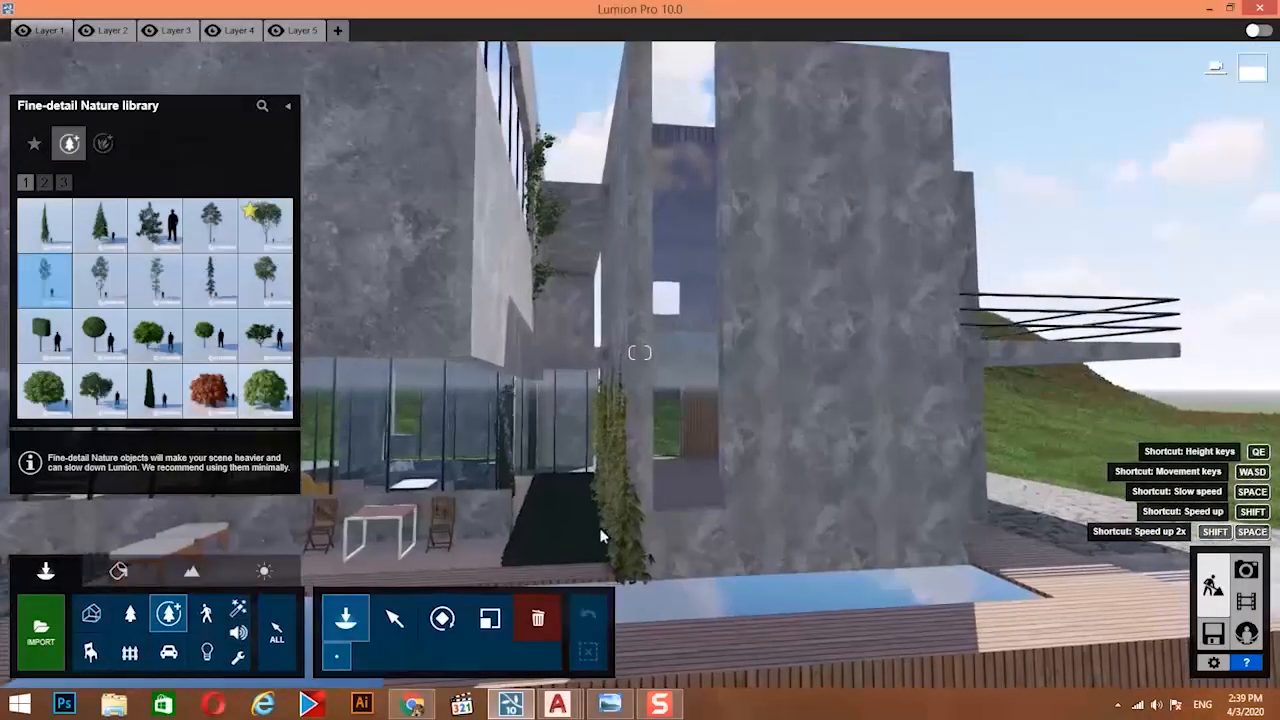
# Place a birch in the dark planting strip beside the ivy-covered wall, rotated about its trunk and scaled to 0.7x.
pyautogui.click(577, 532)
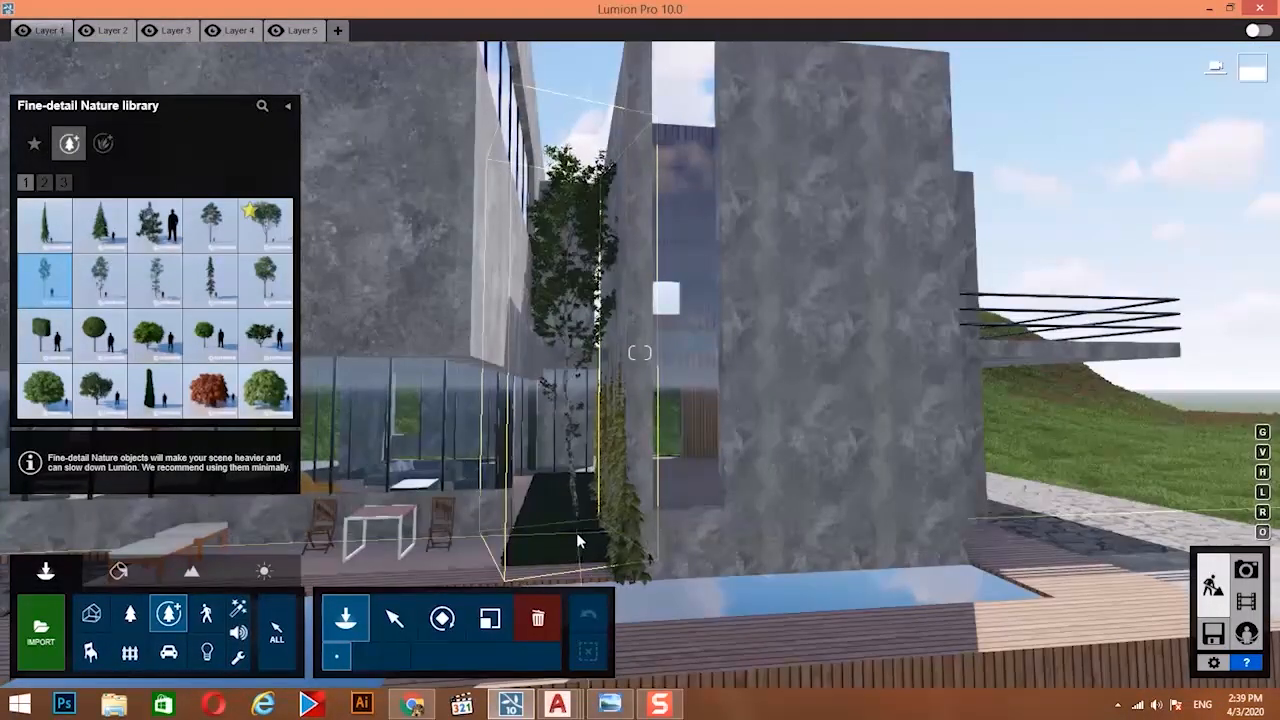
pyautogui.click(442, 618)
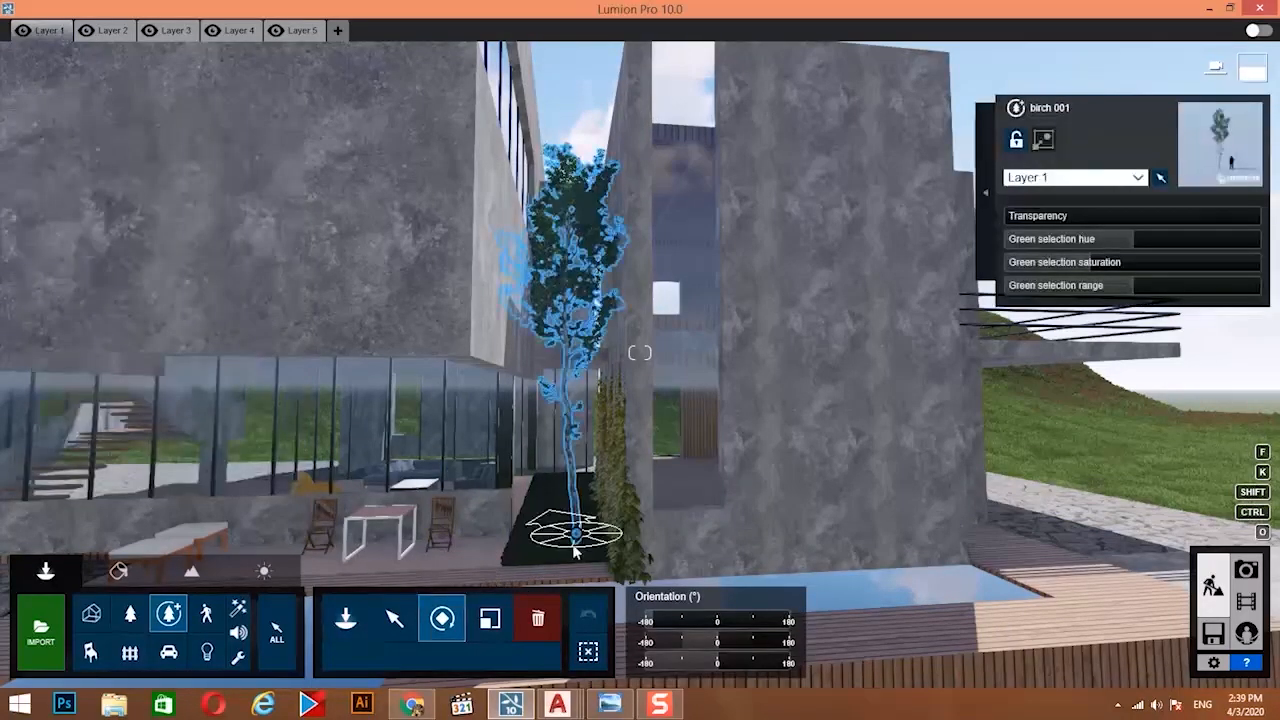
pyautogui.click(575, 535)
pyautogui.moveTo(512, 550); pyautogui.dragTo(497, 530)
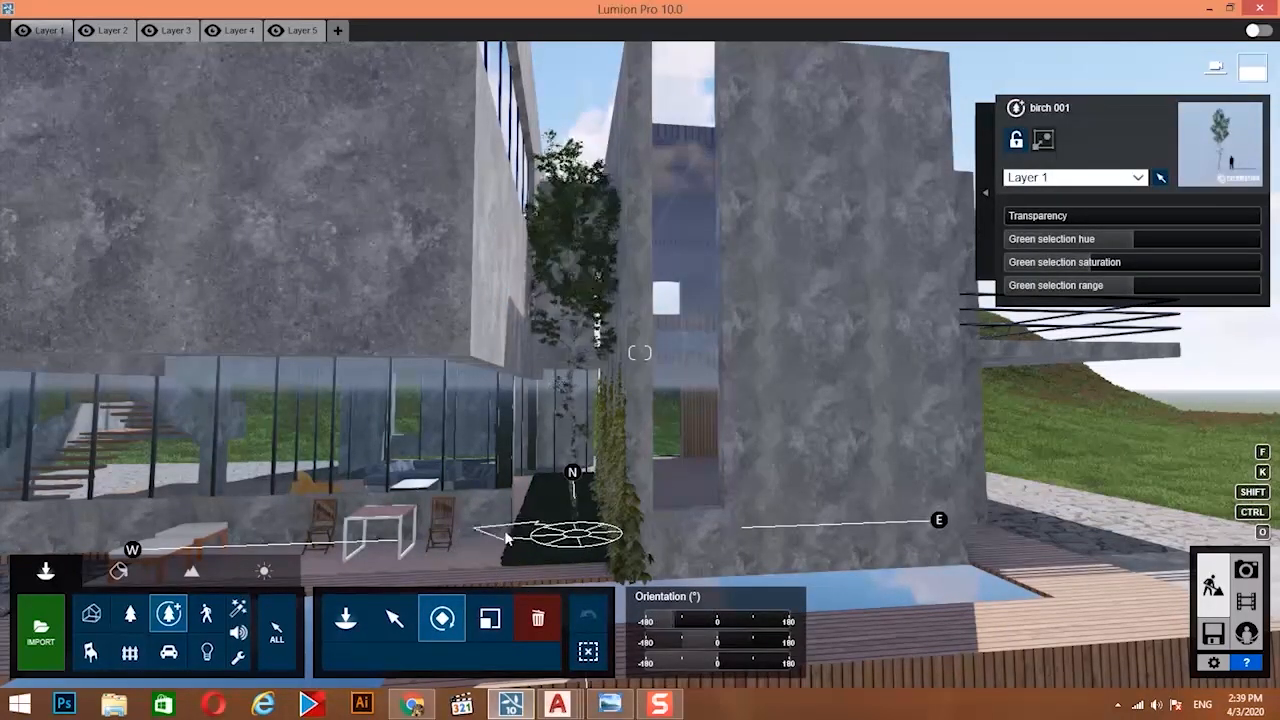
pyautogui.click(508, 624)
pyautogui.click(680, 634)
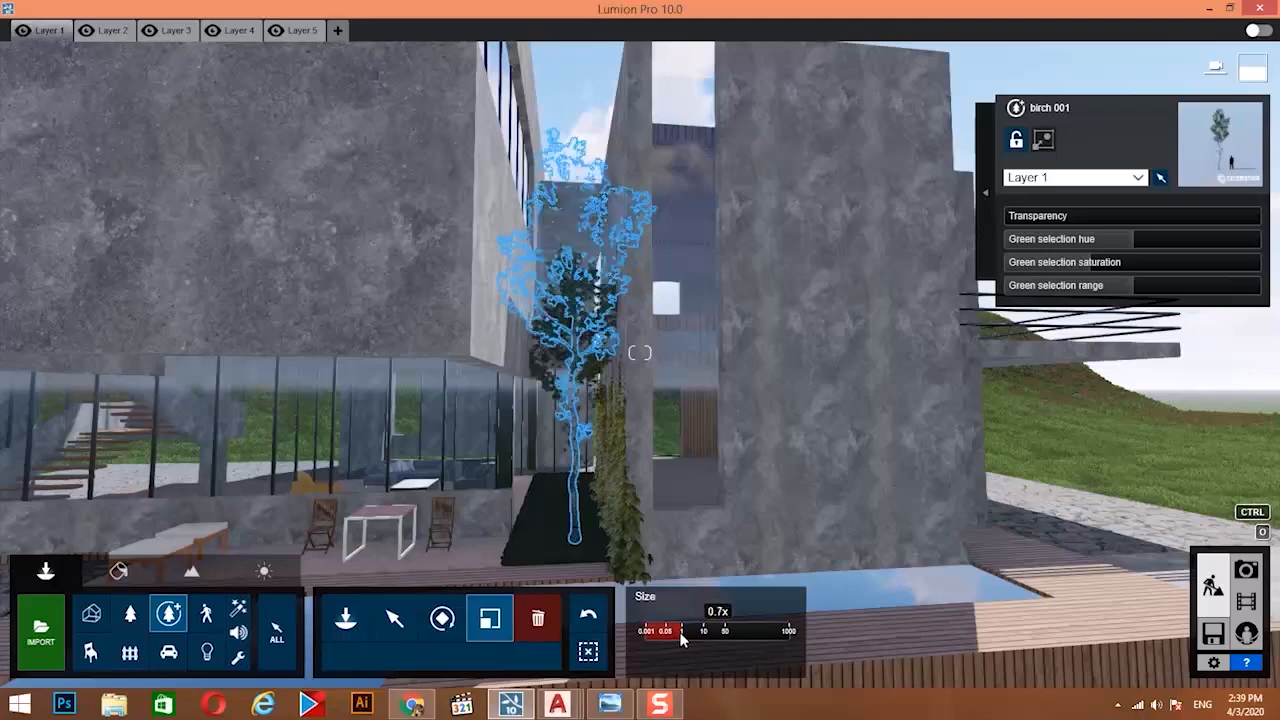
# Plant fine-detail grass tufts around the birch in the dark planting strip, using the fine-detail plants category.
pyautogui.press('s')
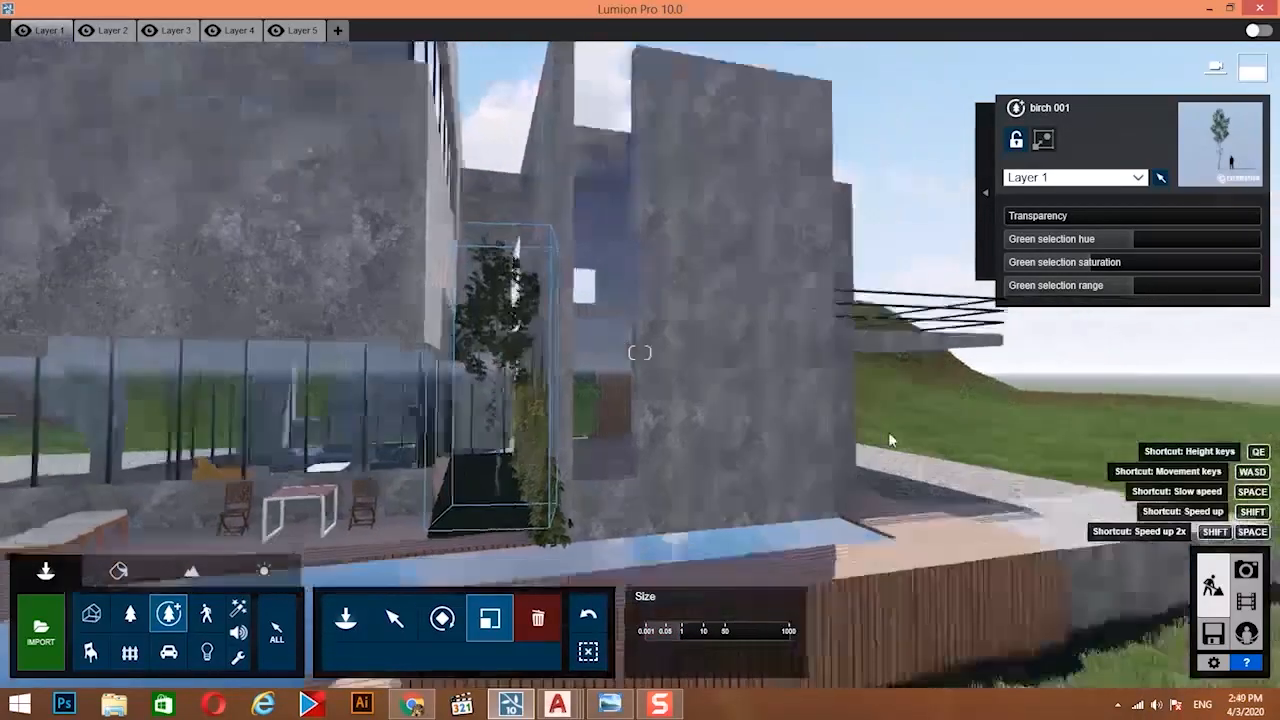
pyautogui.press('s')
pyautogui.press('w')
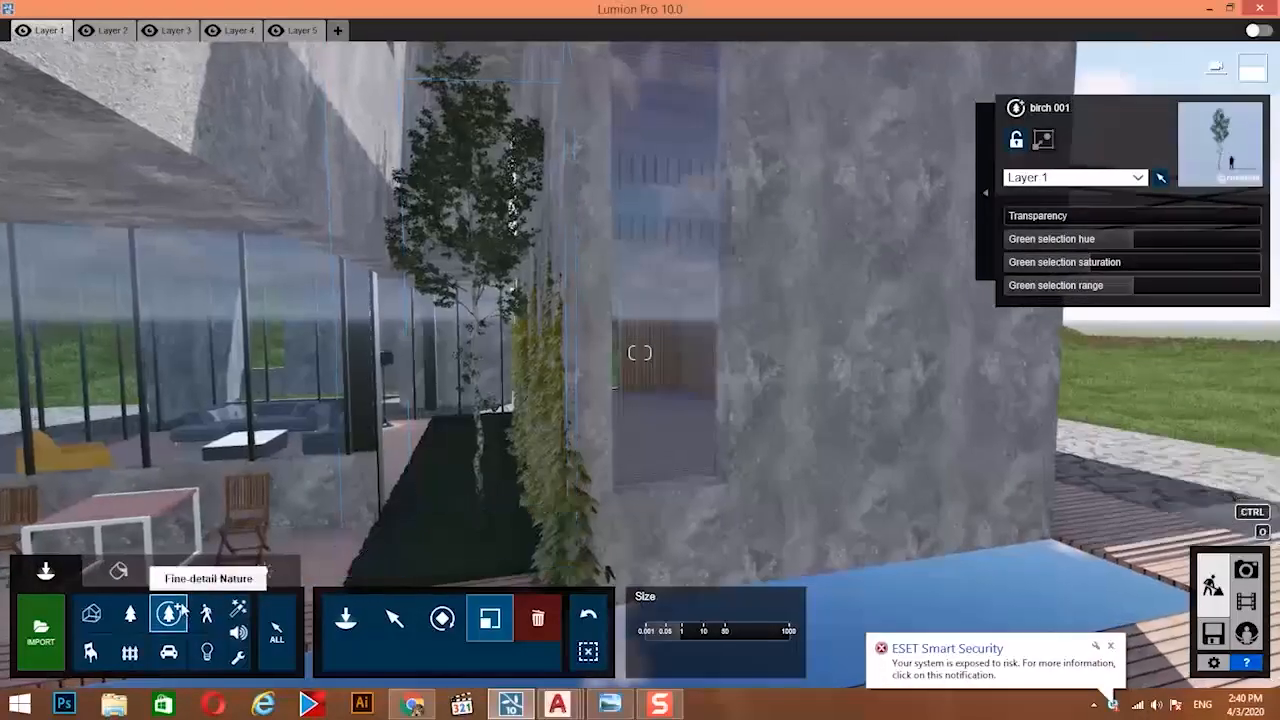
pyautogui.click(169, 614)
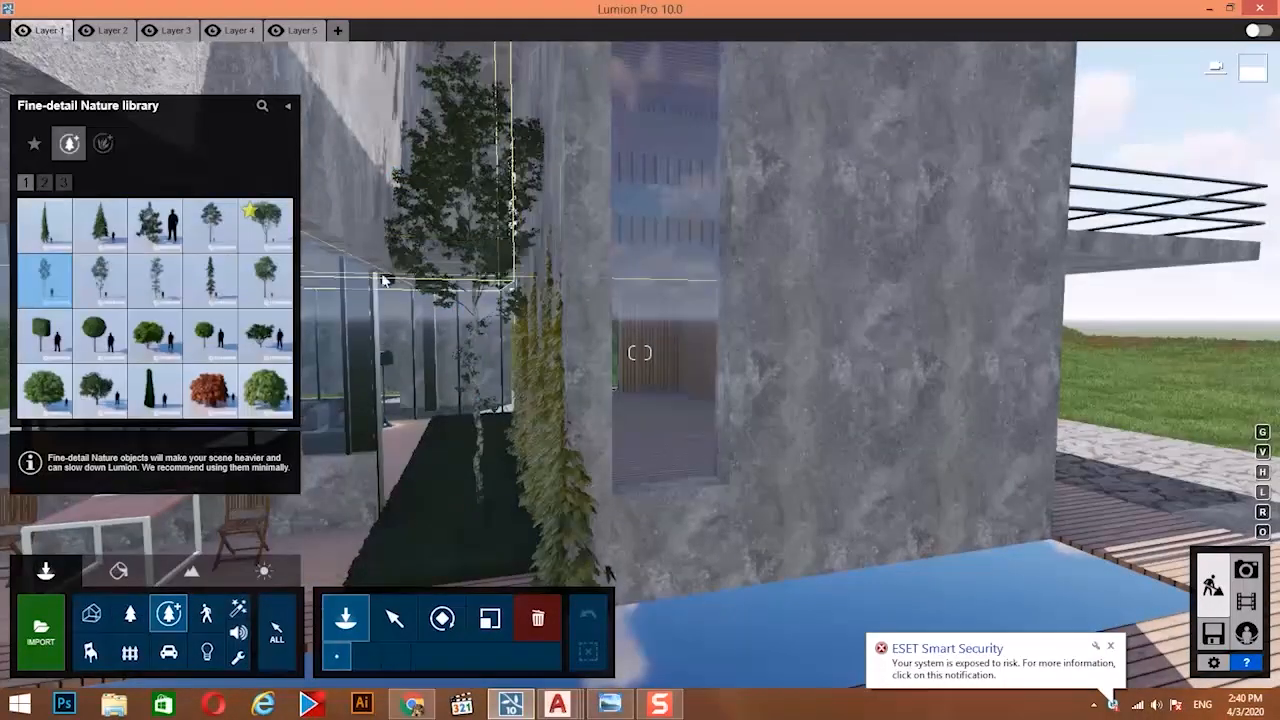
pyautogui.click(103, 147)
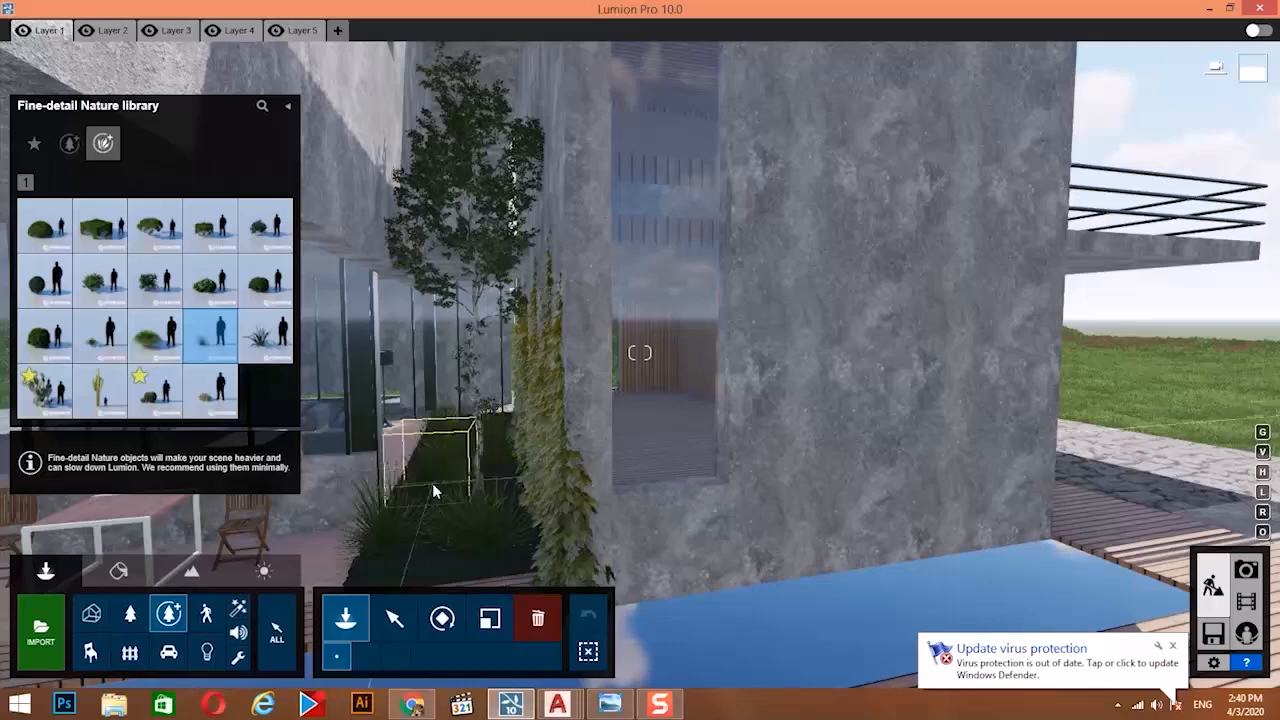
# Examine the planted strip, the pool terrace and the whole villa from out on the lawn.
pyautogui.press('s')
pyautogui.press('s')
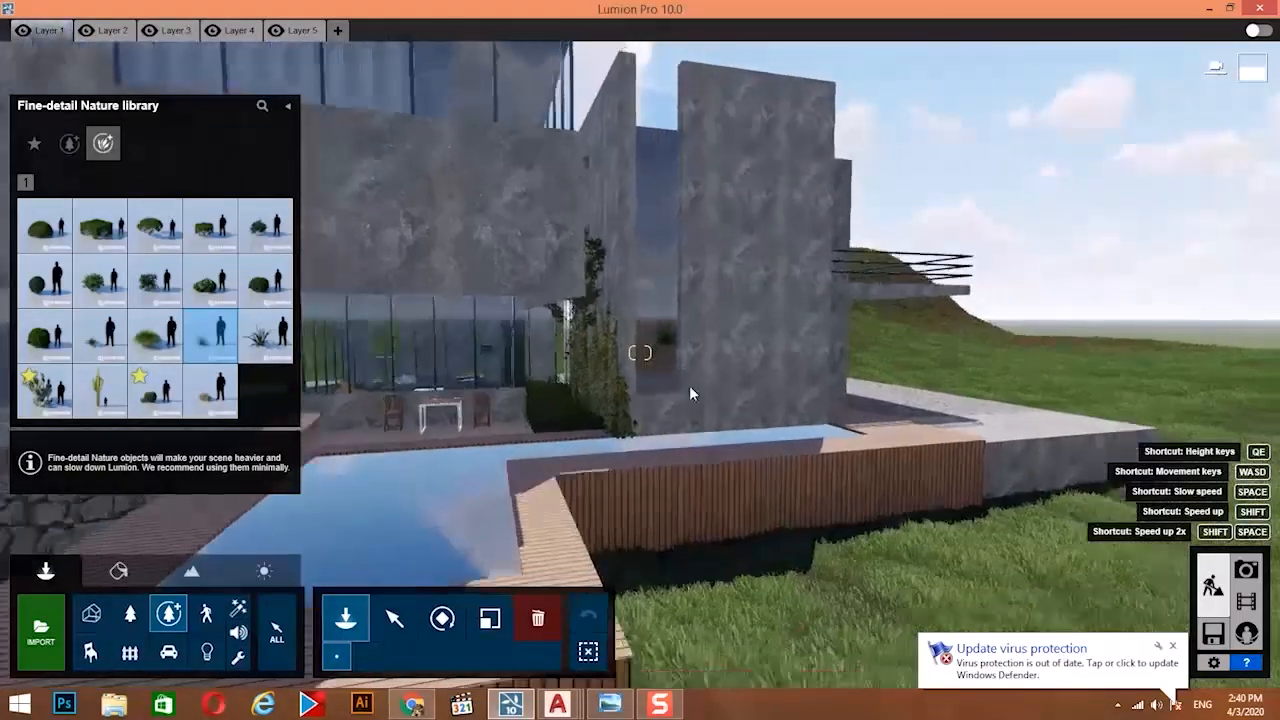
pyautogui.press('s')
pyautogui.moveTo(691, 394); pyautogui.dragTo(660, 440, button='right')
pyautogui.moveTo(640, 352); pyautogui.dragTo(665, 335, button='right')
pyautogui.press('w')
pyautogui.press('s')
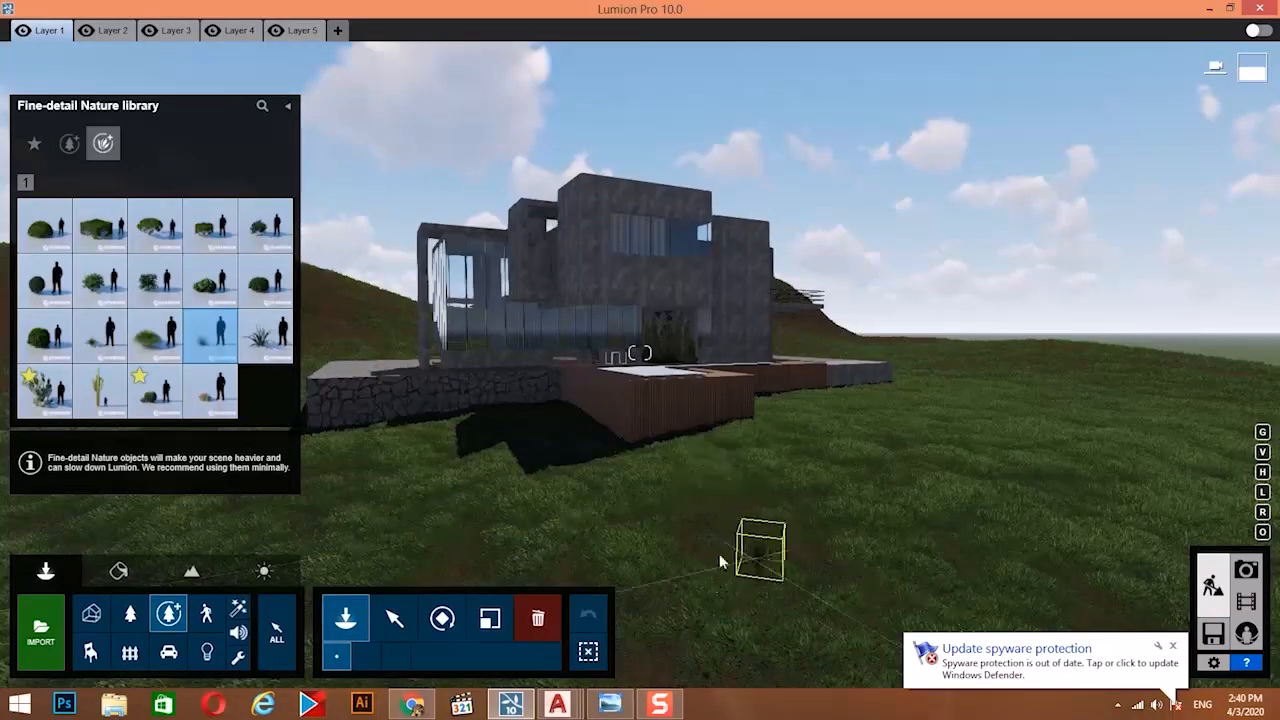
# Place a large leafless tree from the Nature library on the ground just beyond the pool deck beside the villa.
pyautogui.press('w')
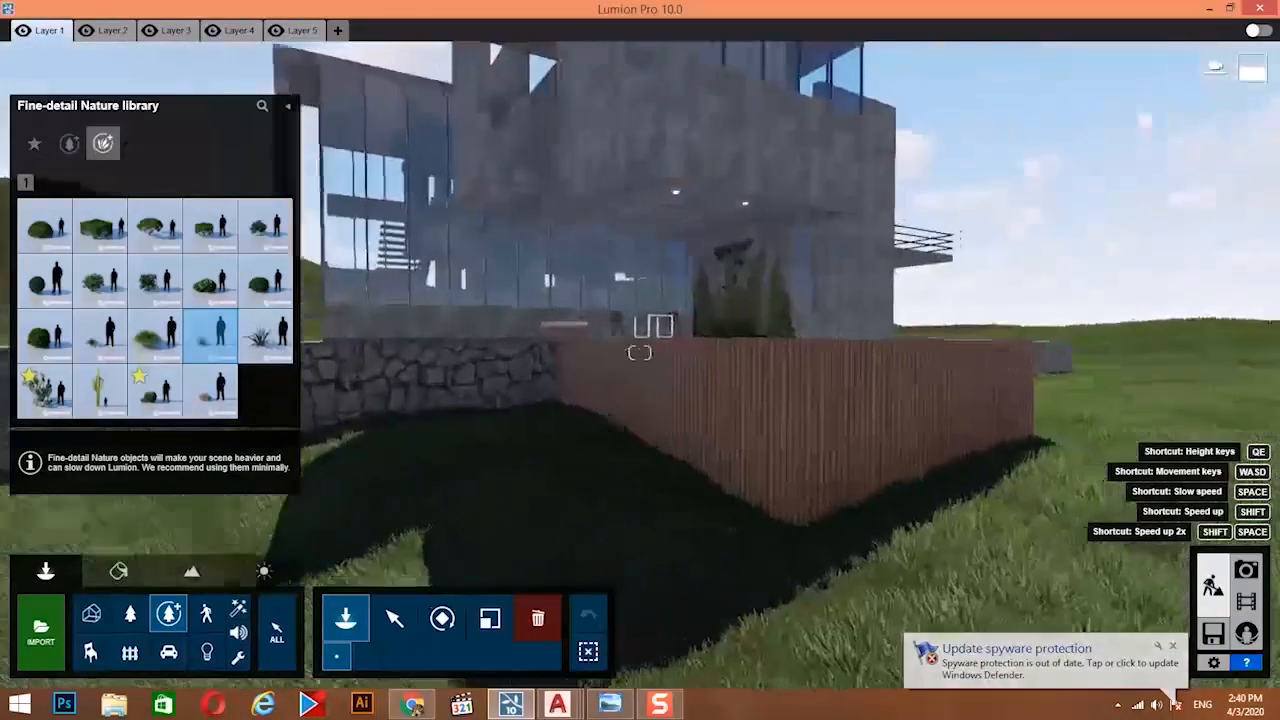
pyautogui.press('s')
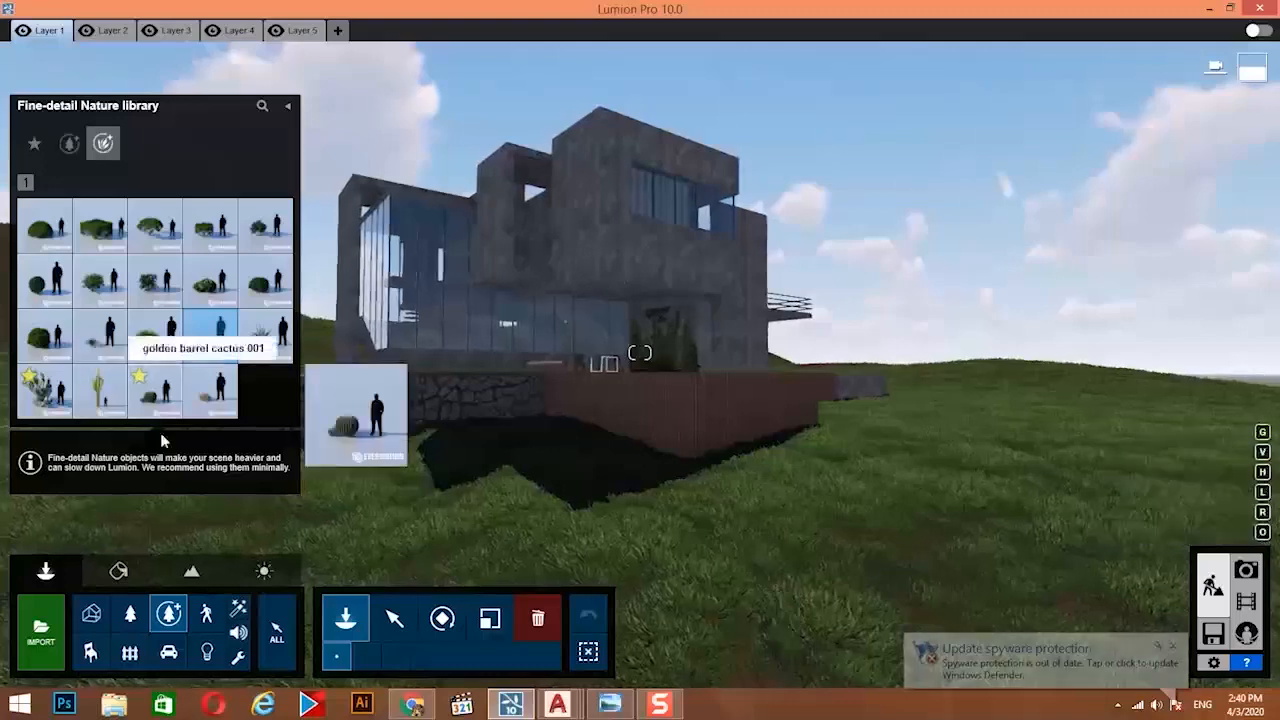
pyautogui.click(128, 617)
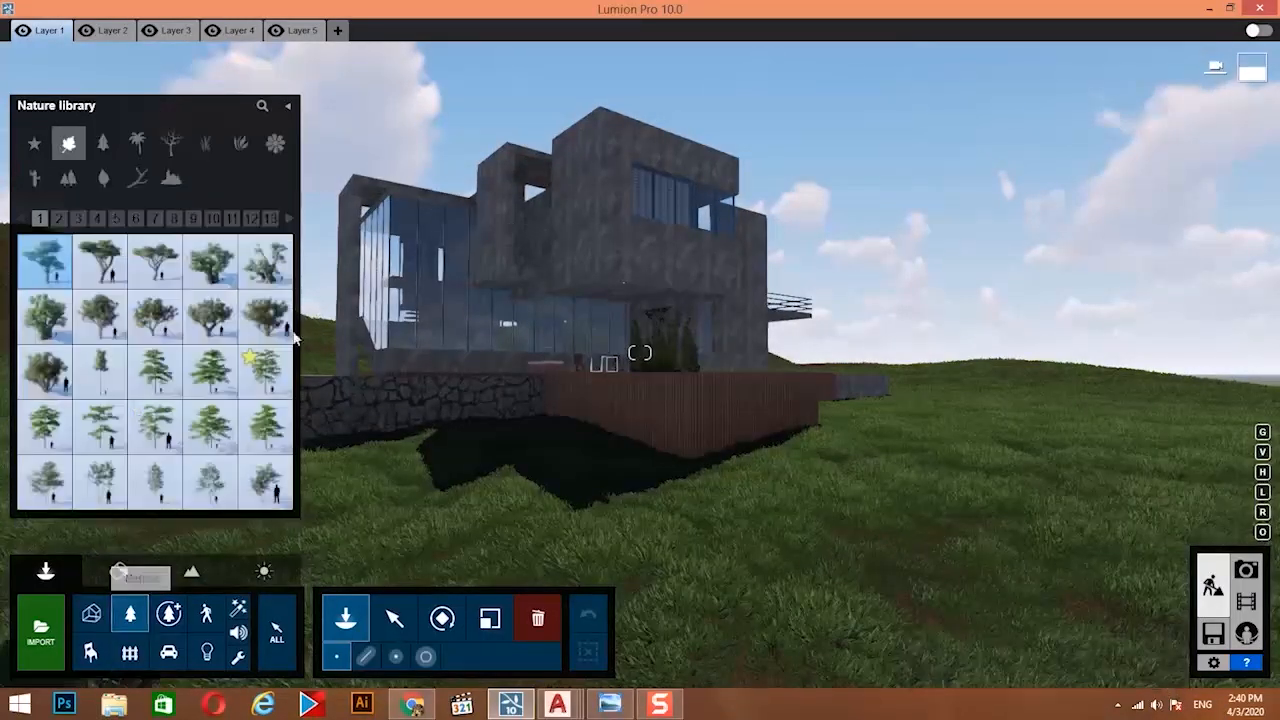
pyautogui.click(173, 146)
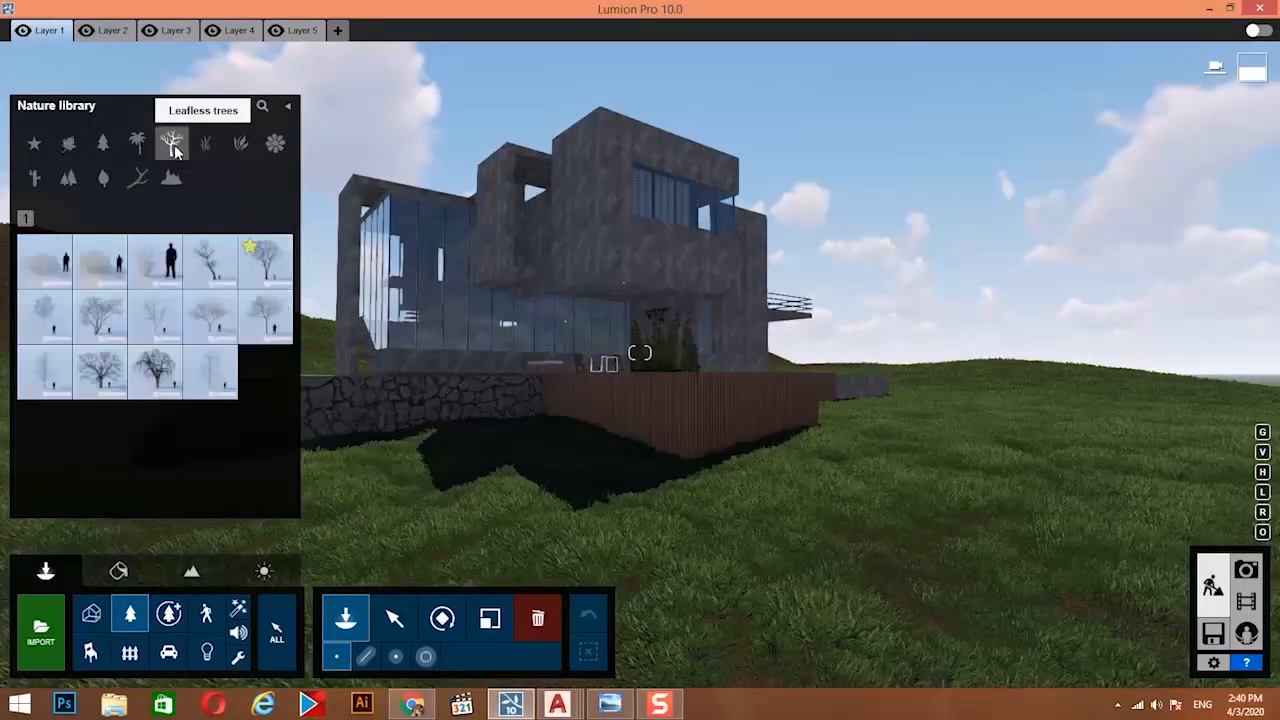
pyautogui.moveTo(280, 278)
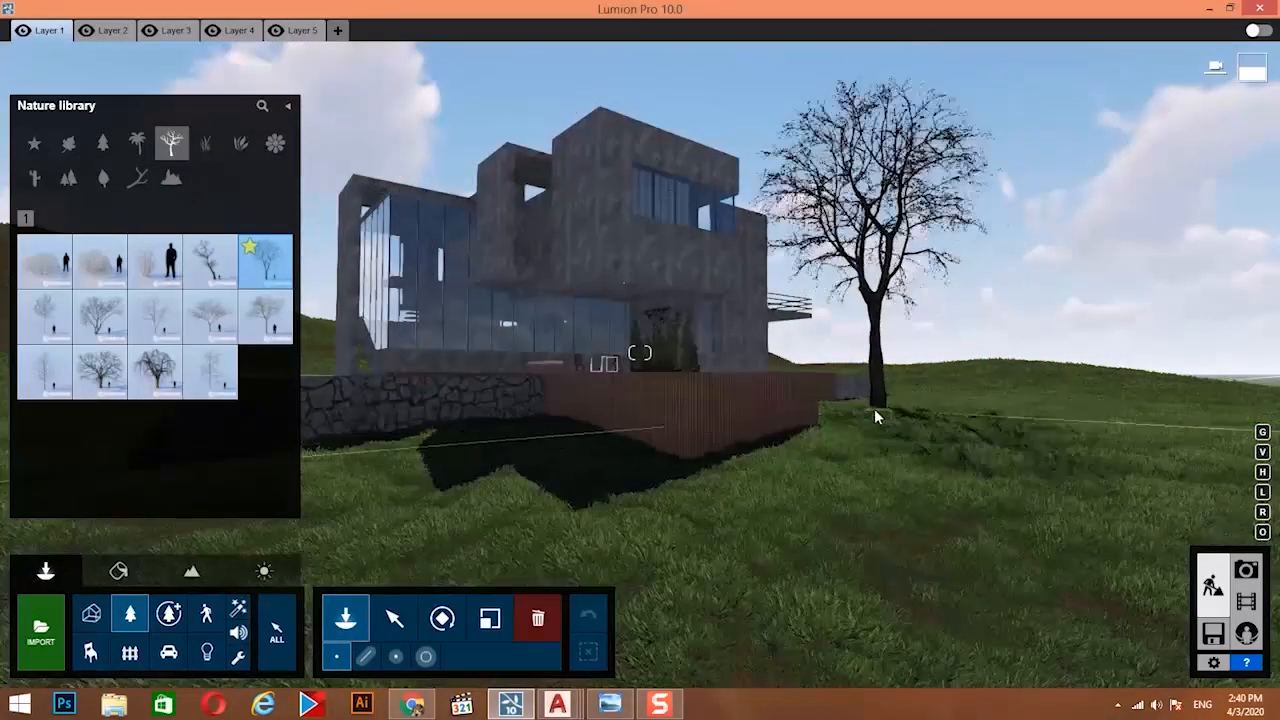
pyautogui.click(874, 408)
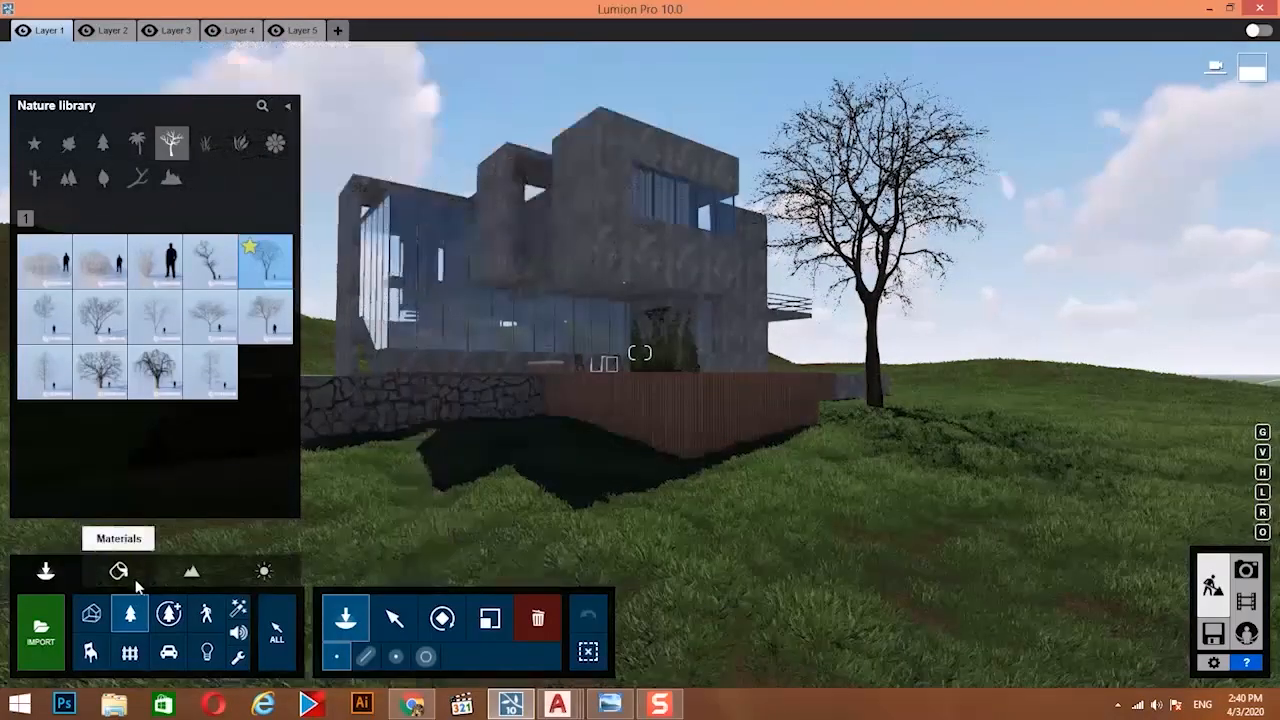
# Open the Wild Grass 01 material of the villa's hilly terrain for editing.
pyautogui.click(130, 576)
pyautogui.click(664, 543)
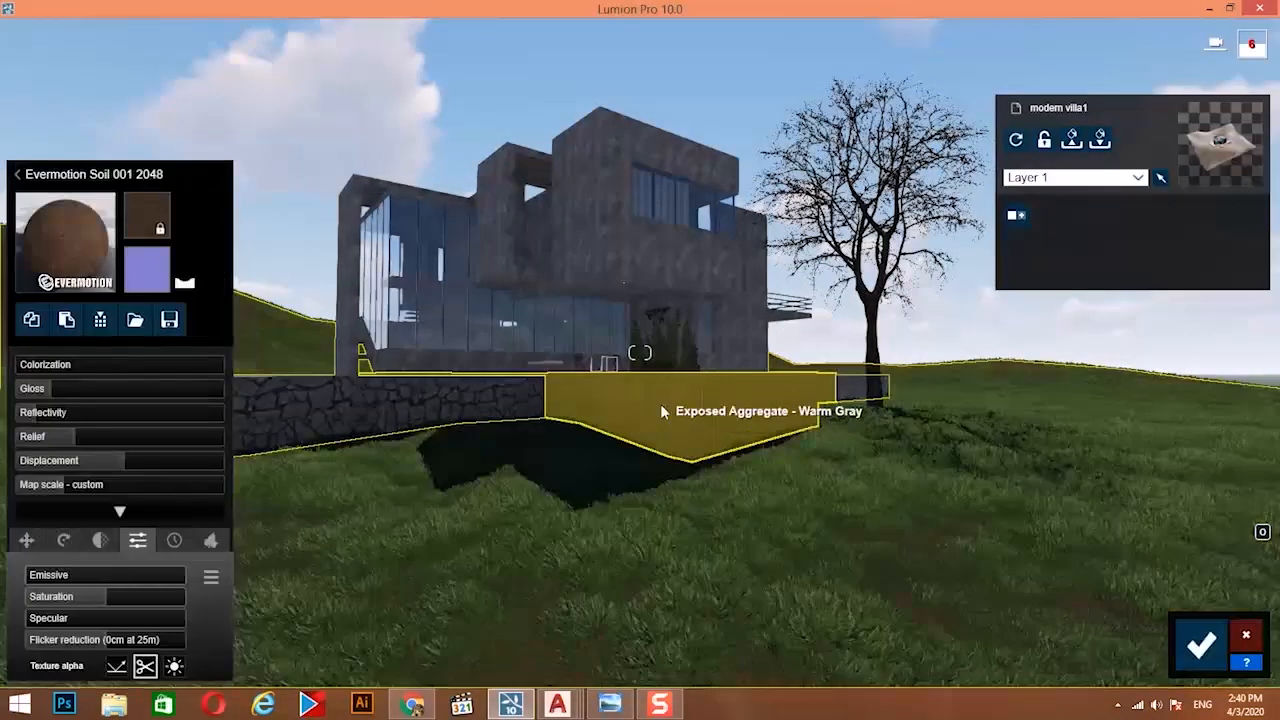
pyautogui.press('s')
pyautogui.press('s')
pyautogui.moveTo(730, 401); pyautogui.dragTo(760, 451, button='right')
pyautogui.press('e')
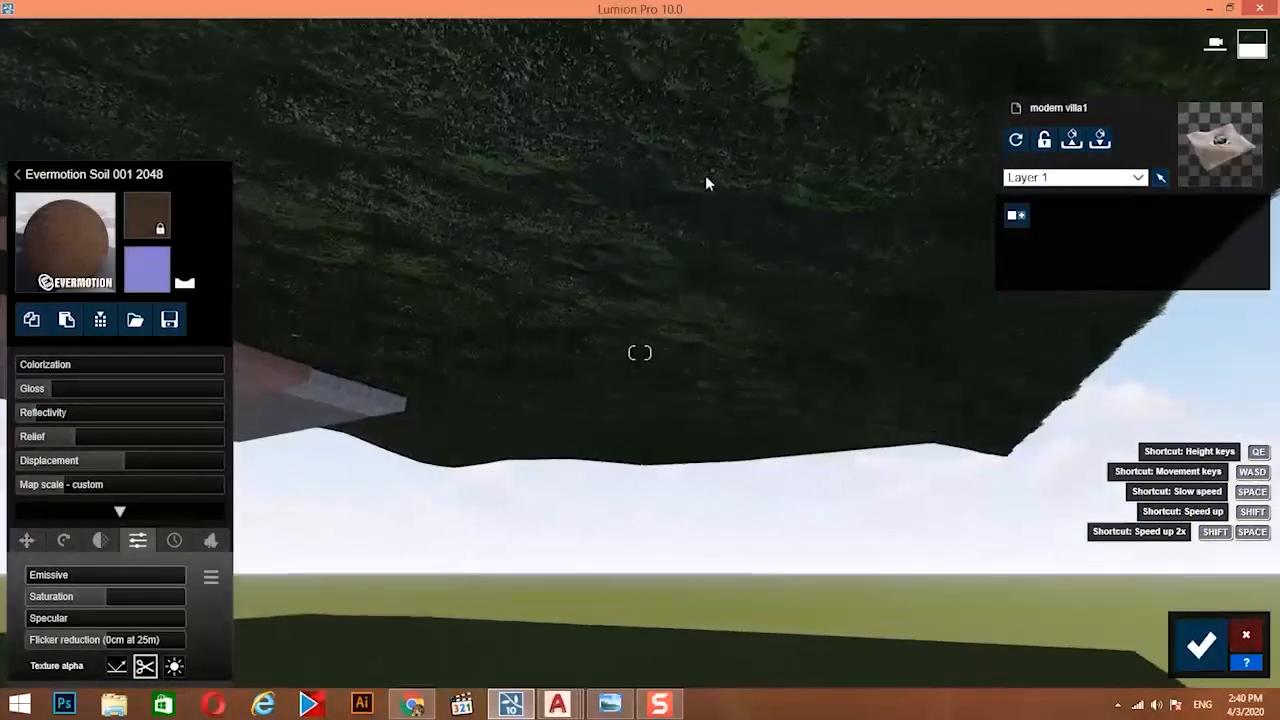
pyautogui.click(705, 175)
pyautogui.press('q')
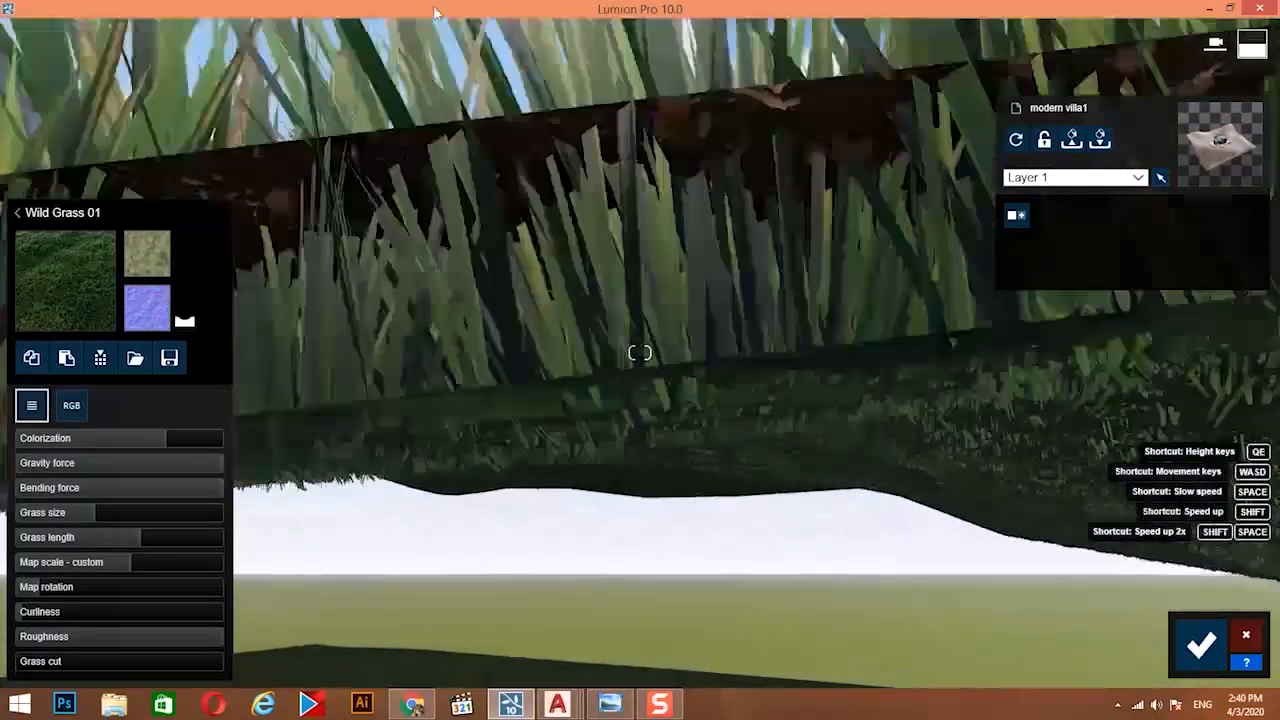
pyautogui.press('q')
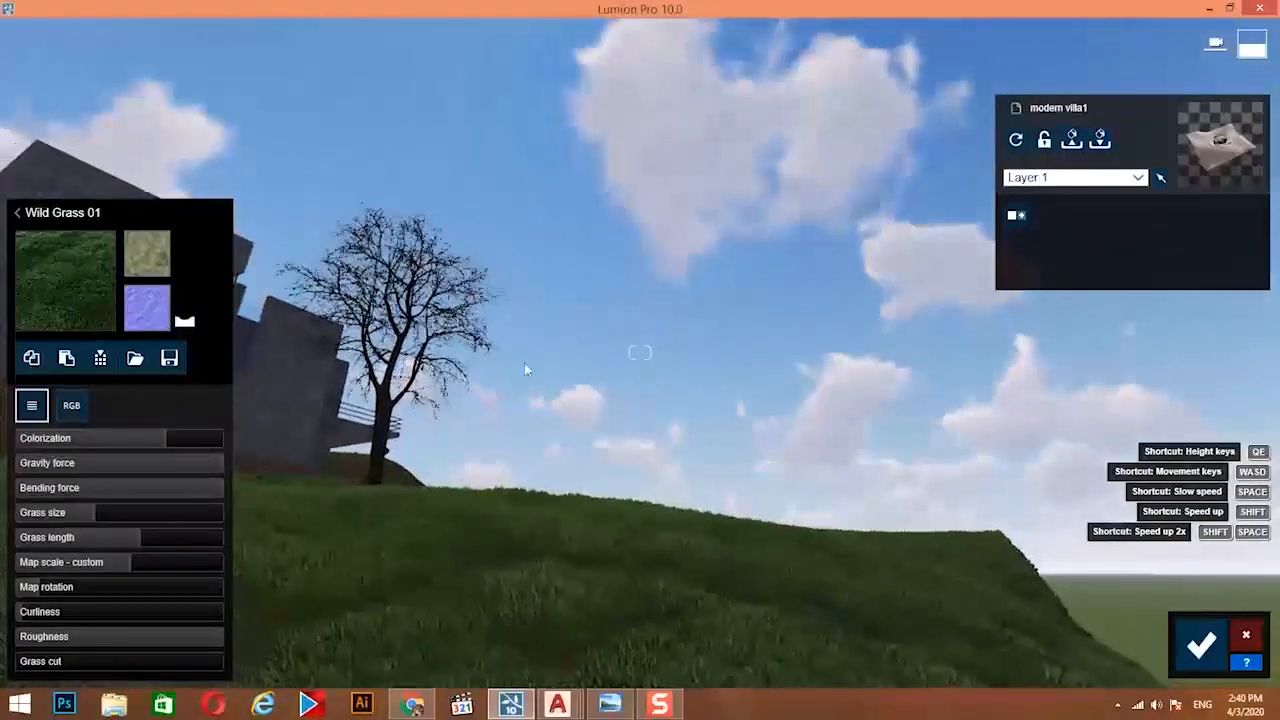
pyautogui.moveTo(524, 363)
pyautogui.mouseDown(button='right')
pyautogui.moveTo(304, 350)
pyautogui.moveTo(380, 372)
pyautogui.moveTo(530, 382)
pyautogui.mouseUp(button='right')
pyautogui.press('w')
pyautogui.press('w')
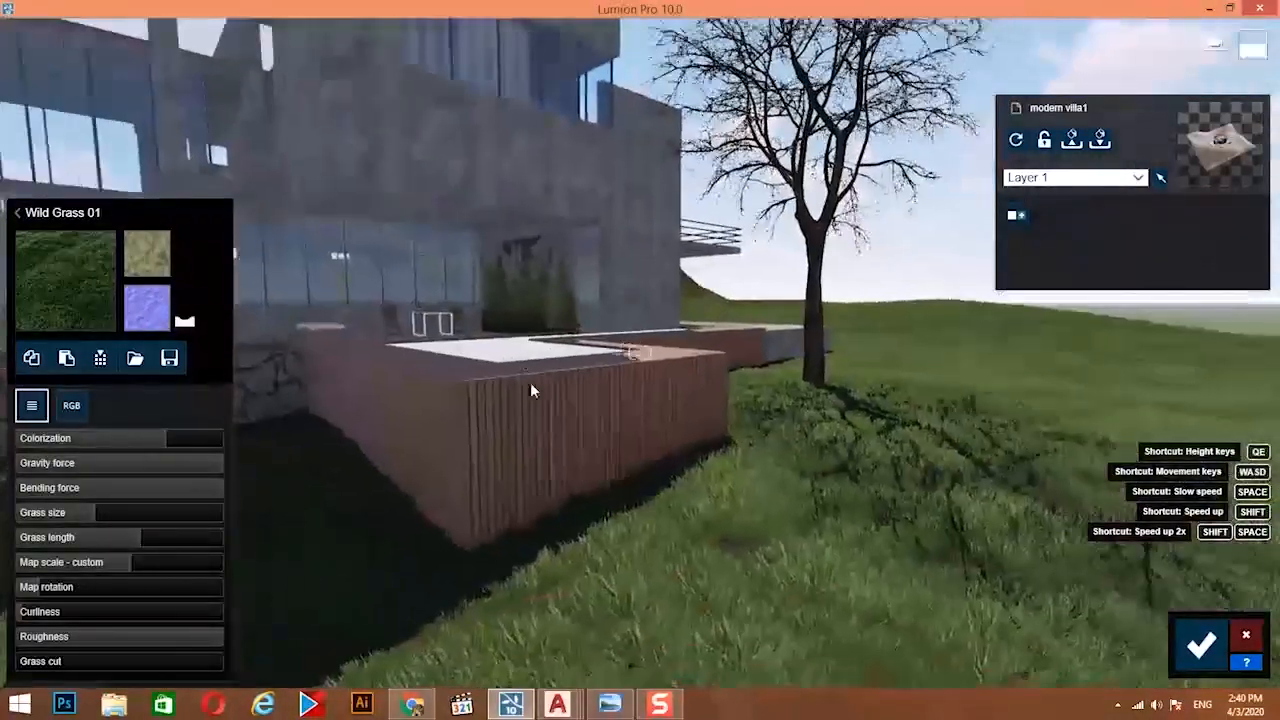
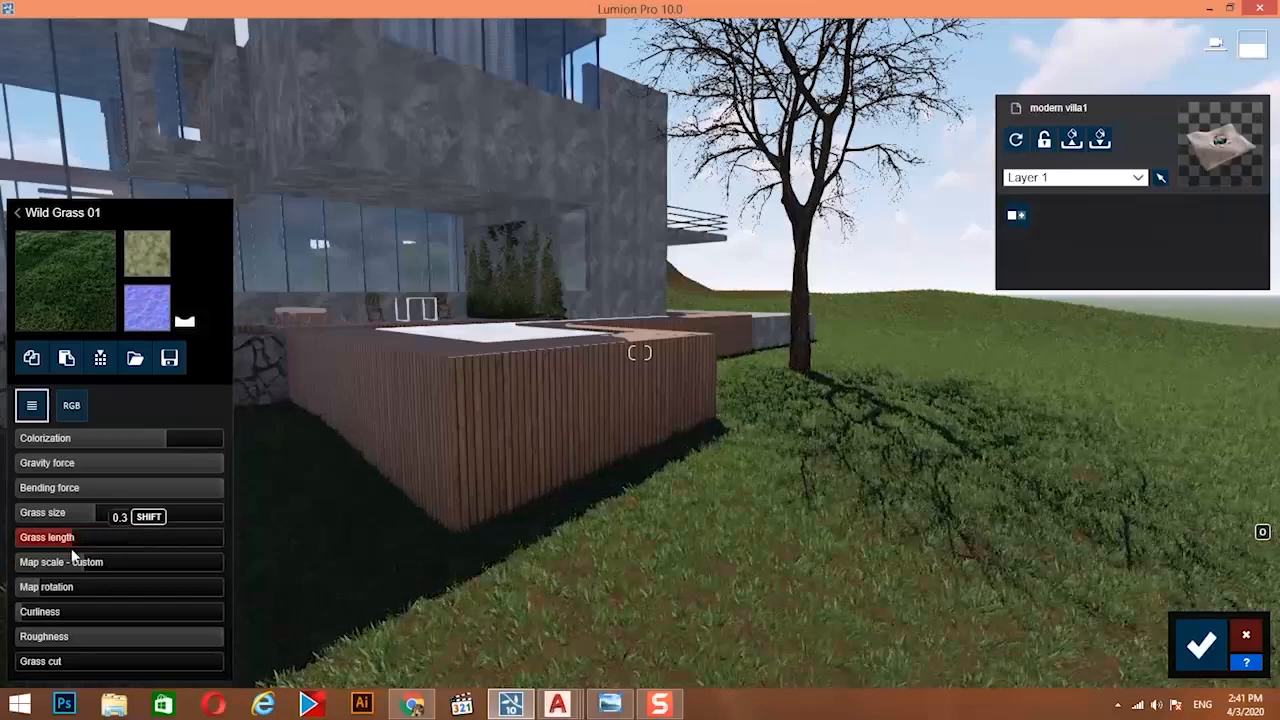
# Tint the terrain grass a bright, dry straw colour and set its colorization to about 0.7.
pyautogui.click(70, 408)
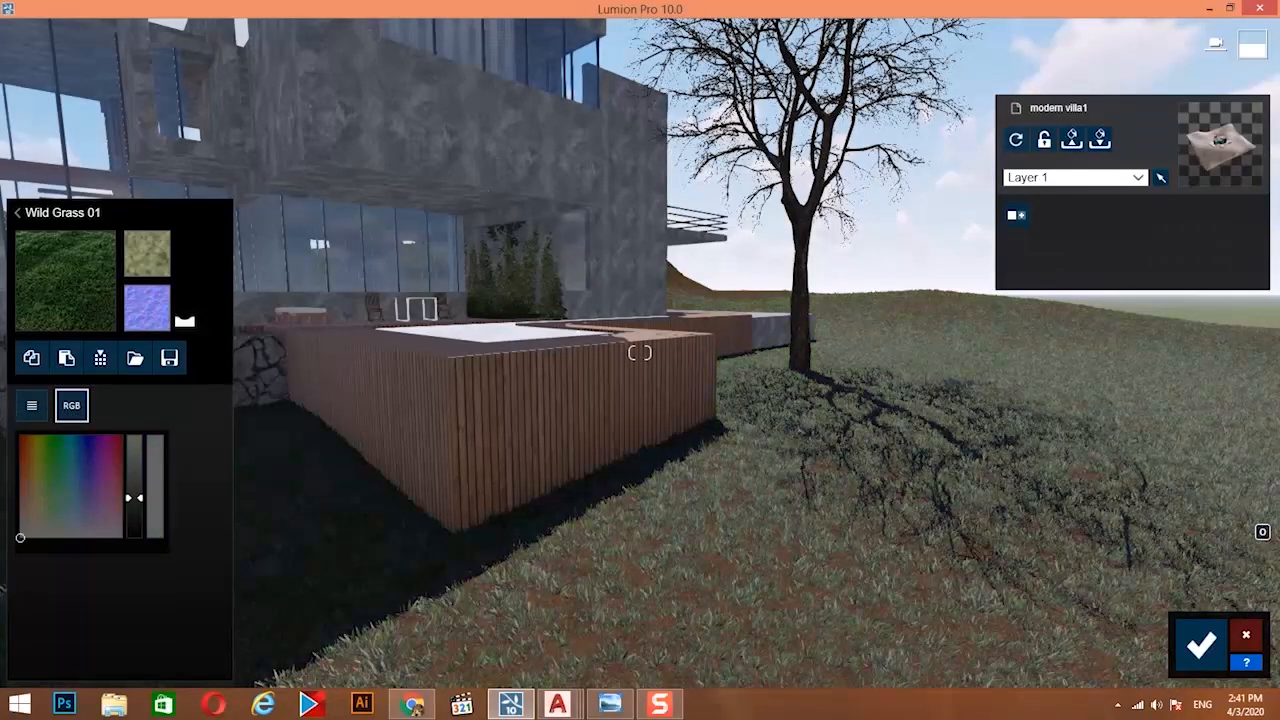
pyautogui.moveTo(138, 486); pyautogui.dragTo(141, 456)
pyautogui.click(42, 500)
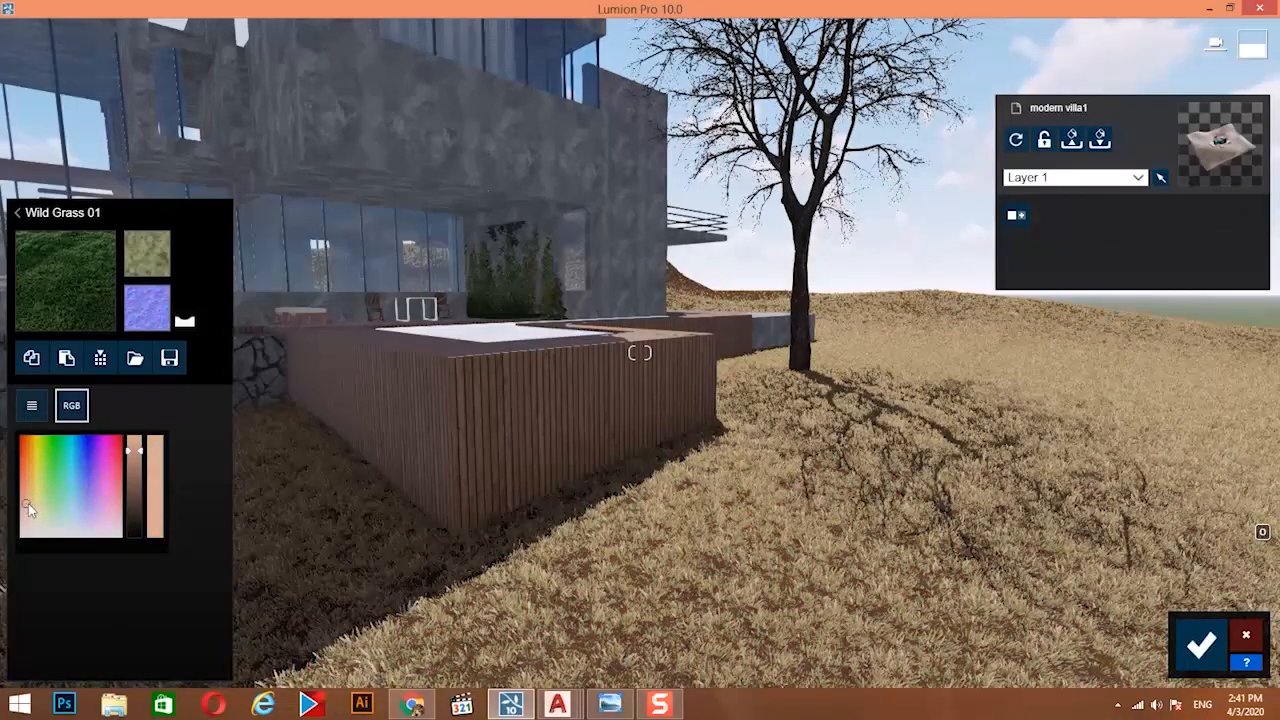
pyautogui.click(33, 408)
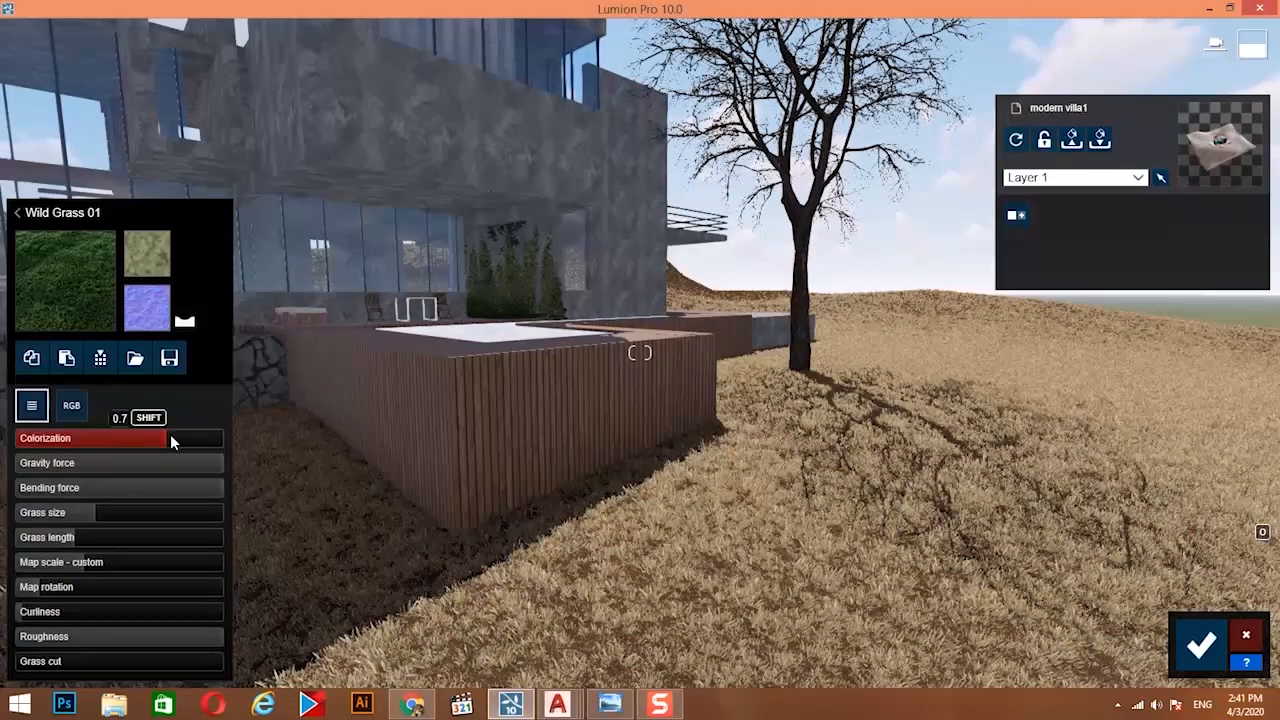
pyautogui.moveTo(170, 436); pyautogui.dragTo(173, 436)
# Increase the terrain grass's length and curliness, and save the material changes.
pyautogui.scroll(-3, 718, 408)
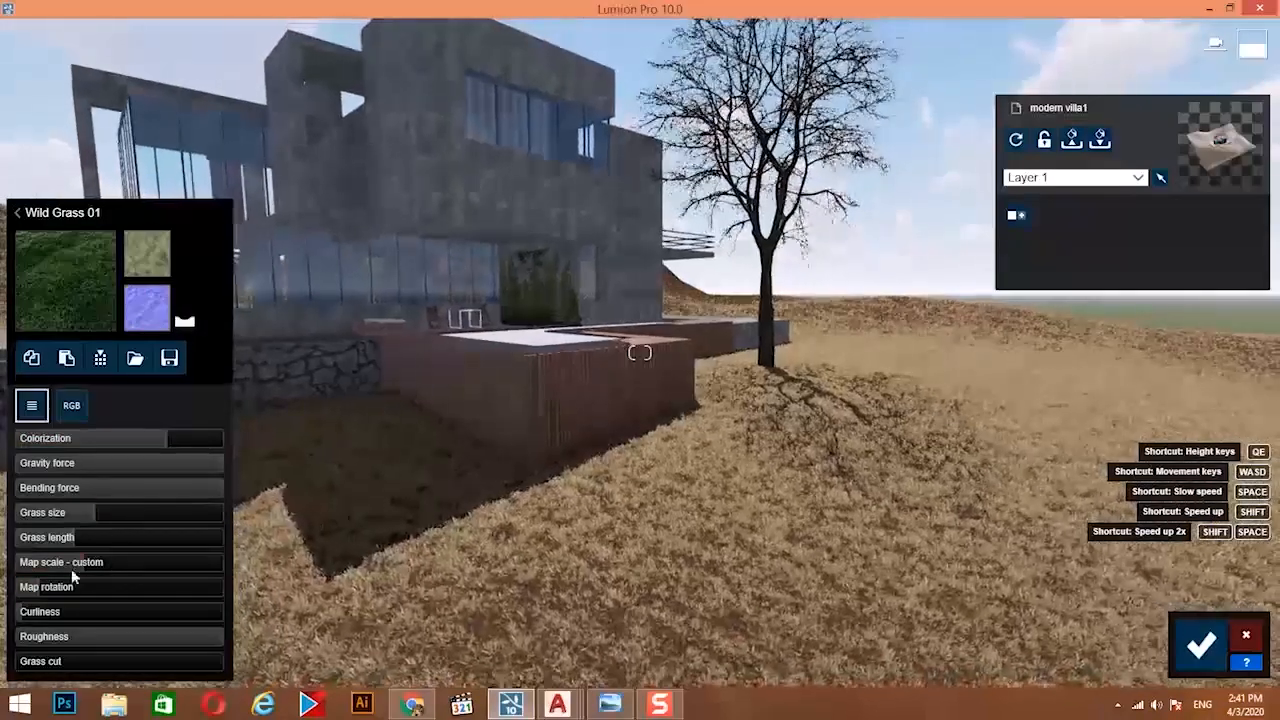
pyautogui.moveTo(89, 537); pyautogui.dragTo(103, 537)
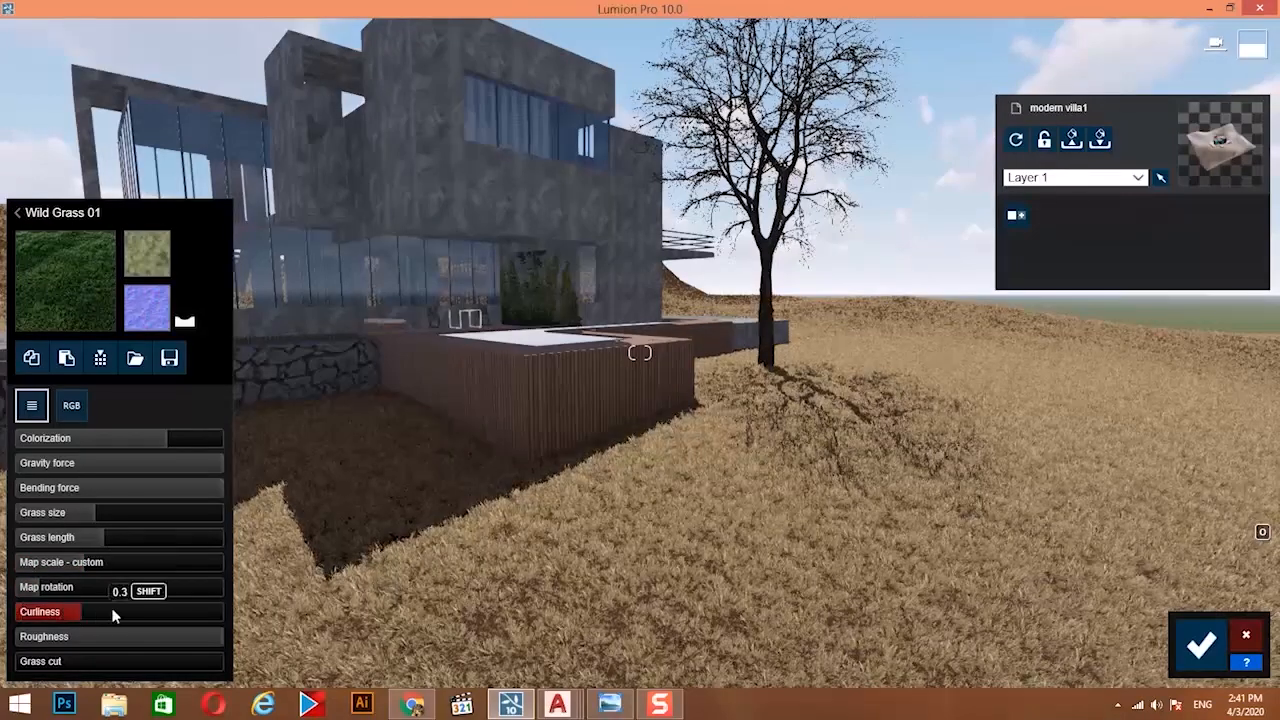
pyautogui.moveTo(113, 616); pyautogui.dragTo(135, 606)
pyautogui.moveTo(125, 540); pyautogui.dragTo(159, 537)
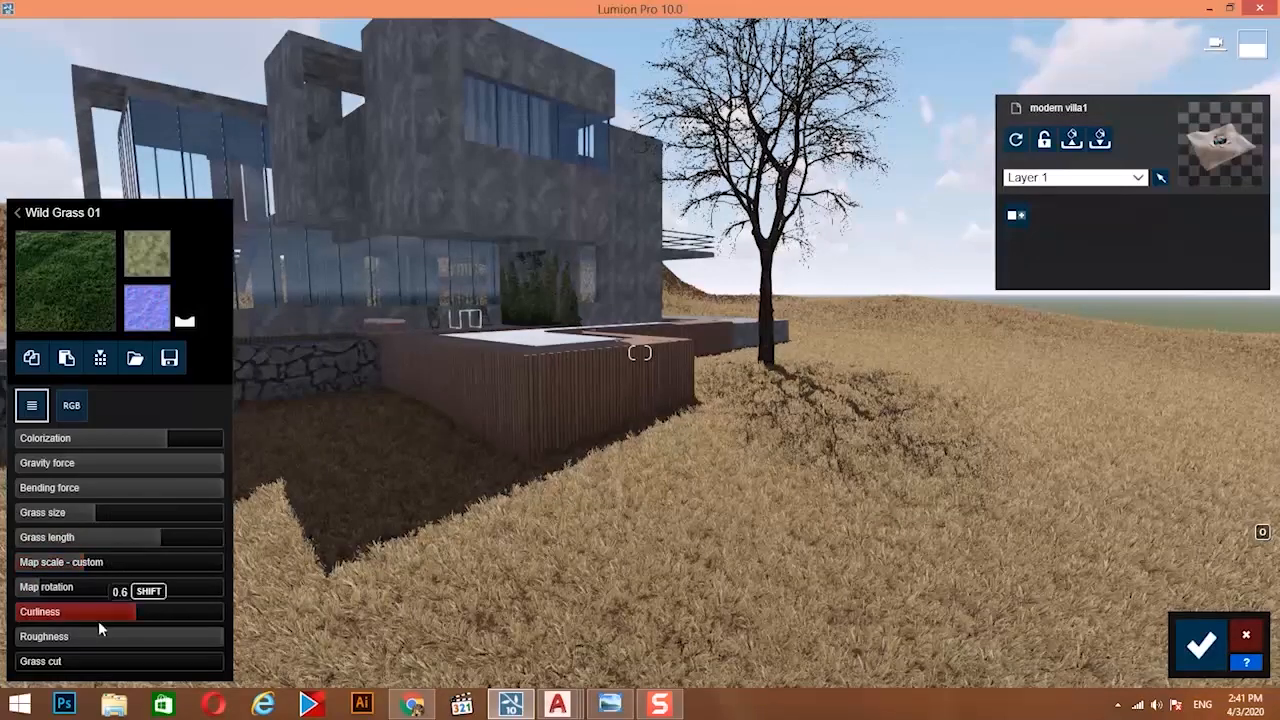
pyautogui.moveTo(170, 611); pyautogui.dragTo(171, 611)
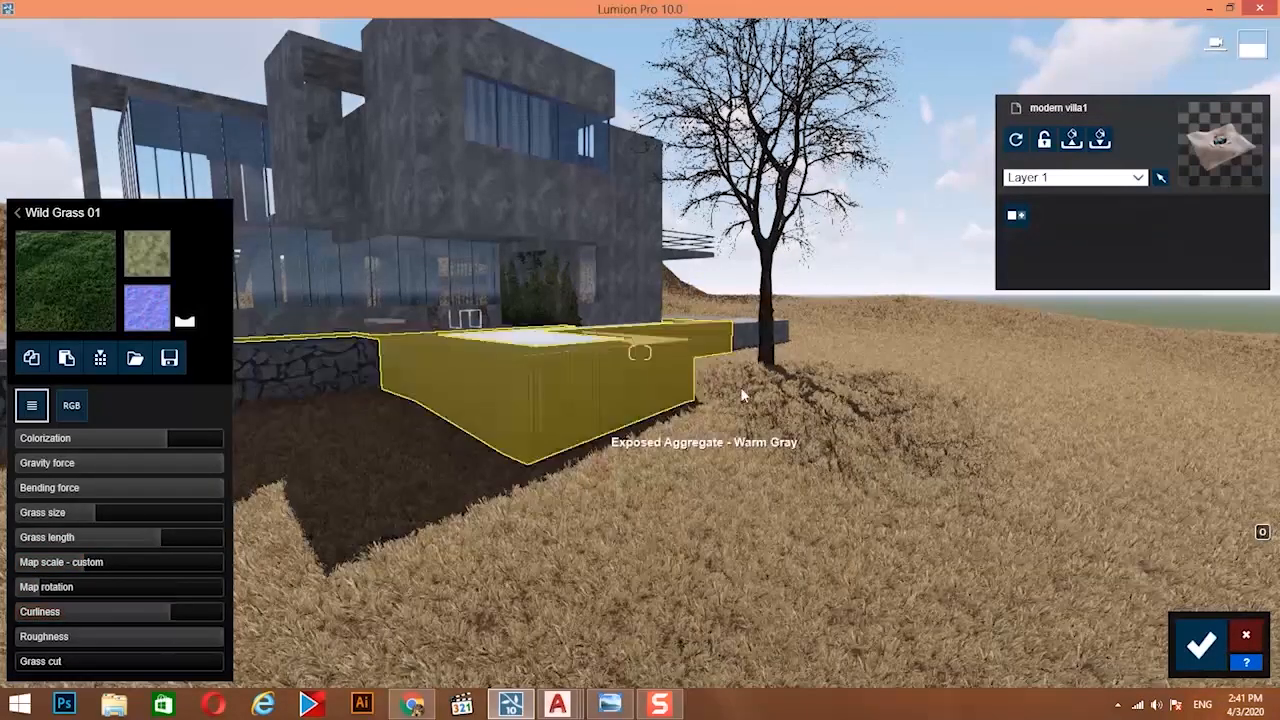
pyautogui.press('s')
pyautogui.moveTo(743, 394)
pyautogui.mouseDown(button='right')
pyautogui.moveTo(560, 380)
pyautogui.moveTo(754, 406)
pyautogui.mouseUp(button='right')
pyautogui.press('w')
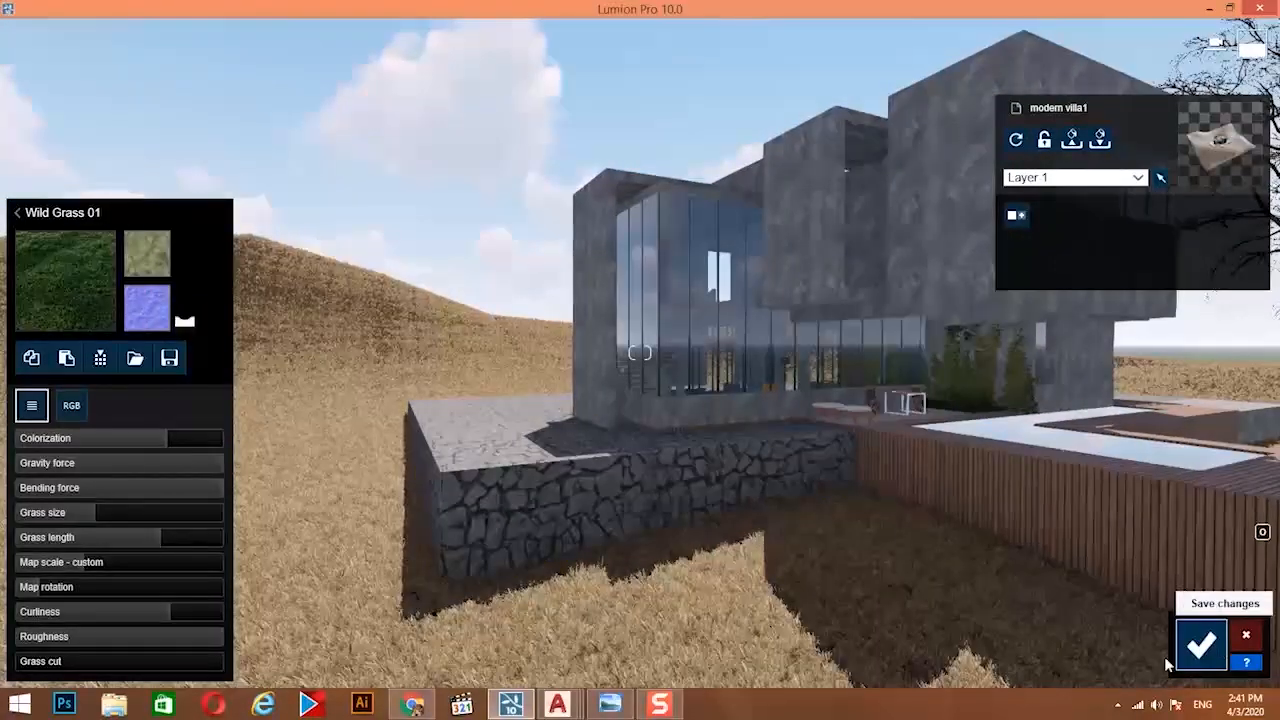
pyautogui.click(1198, 648)
# Place a group of leafless trees of two different kinds on the hill slope behind the stone terrace.
pyautogui.click(54, 574)
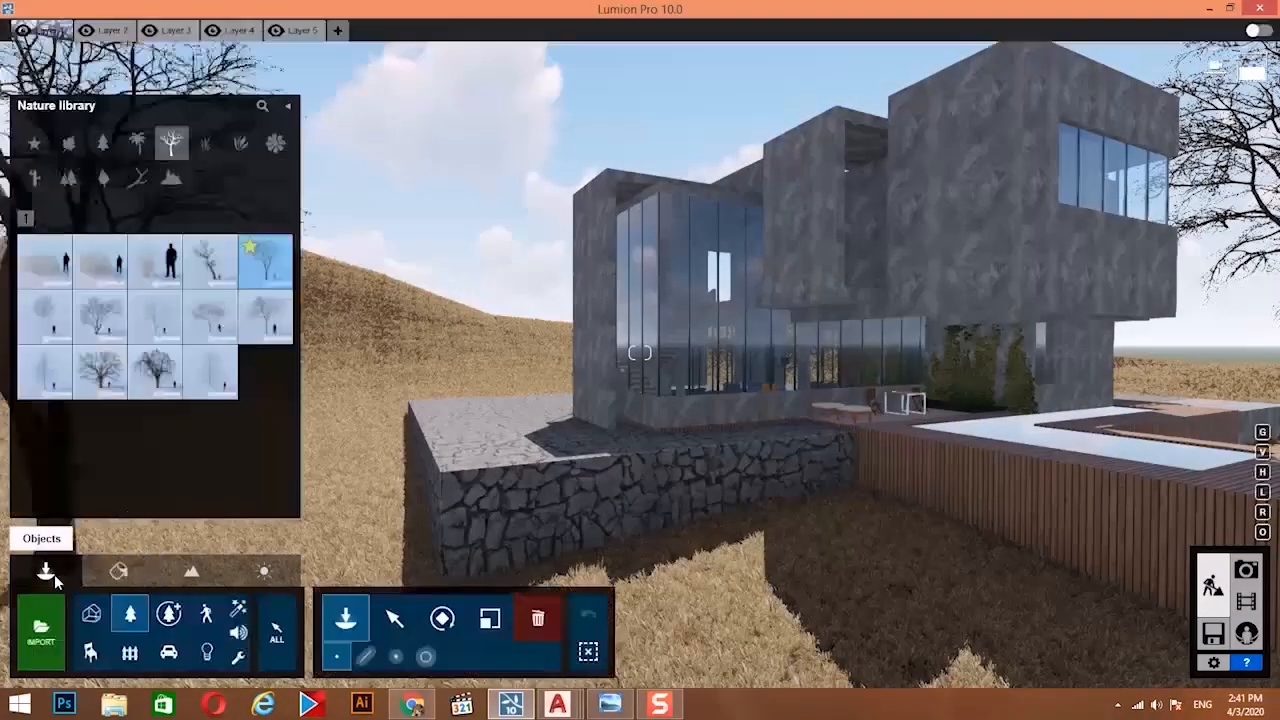
pyautogui.click(155, 317)
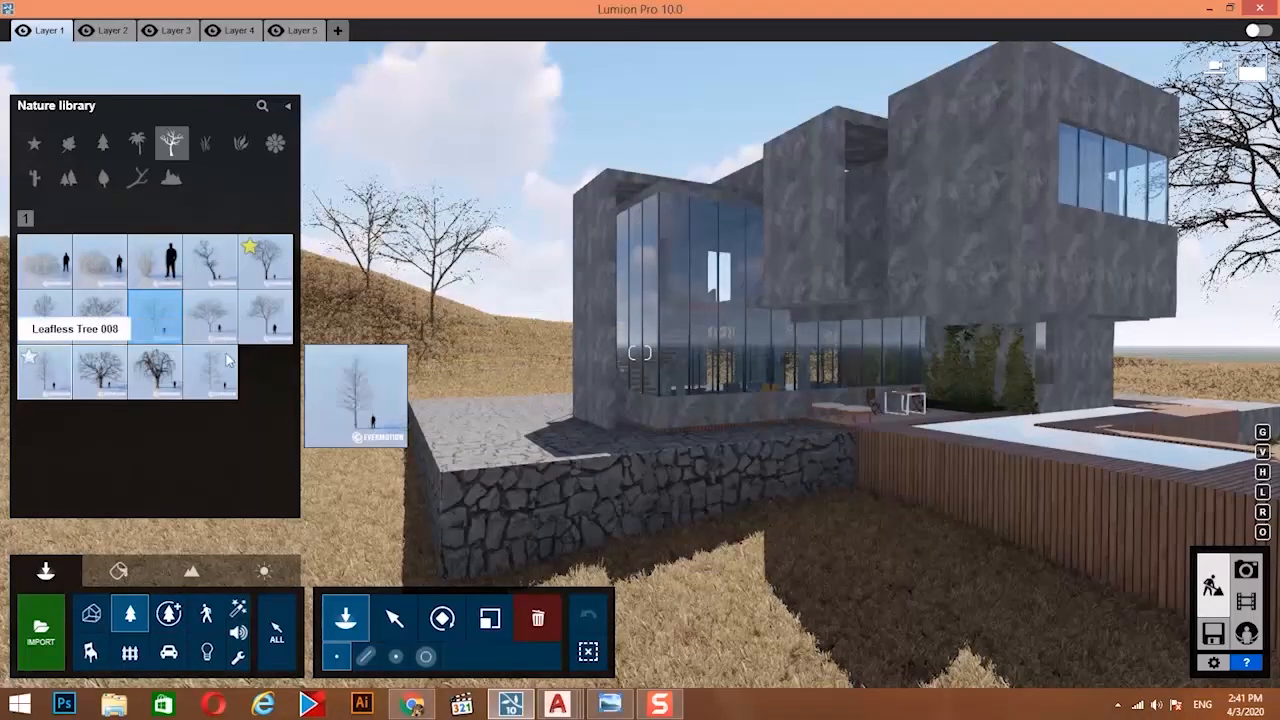
pyautogui.click(60, 384)
pyautogui.click(528, 340)
pyautogui.click(397, 310)
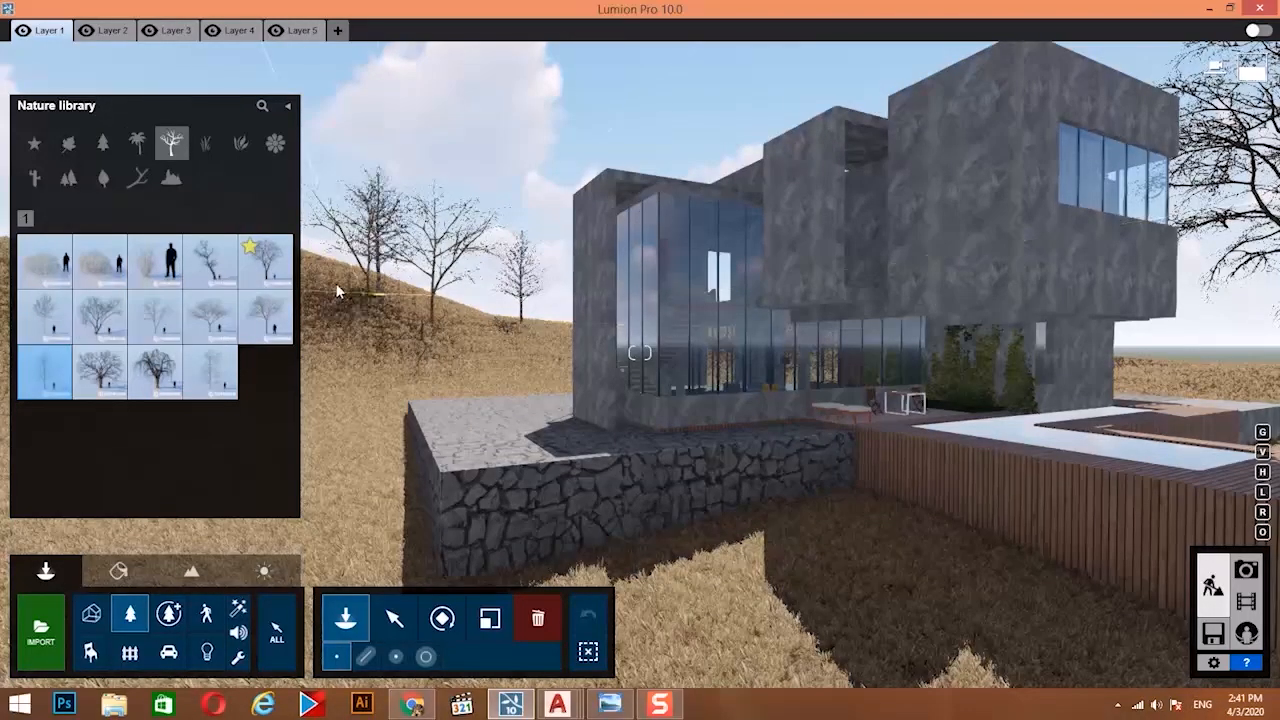
pyautogui.click(332, 281)
# Extend the row of slender leafless trees along the hillside and add one in the foreground grass near the terrace.
pyautogui.press('w')
pyautogui.moveTo(470, 290); pyautogui.dragTo(385, 282, button='right')
pyautogui.click(385, 285)
pyautogui.click(440, 225)
pyautogui.click(339, 218)
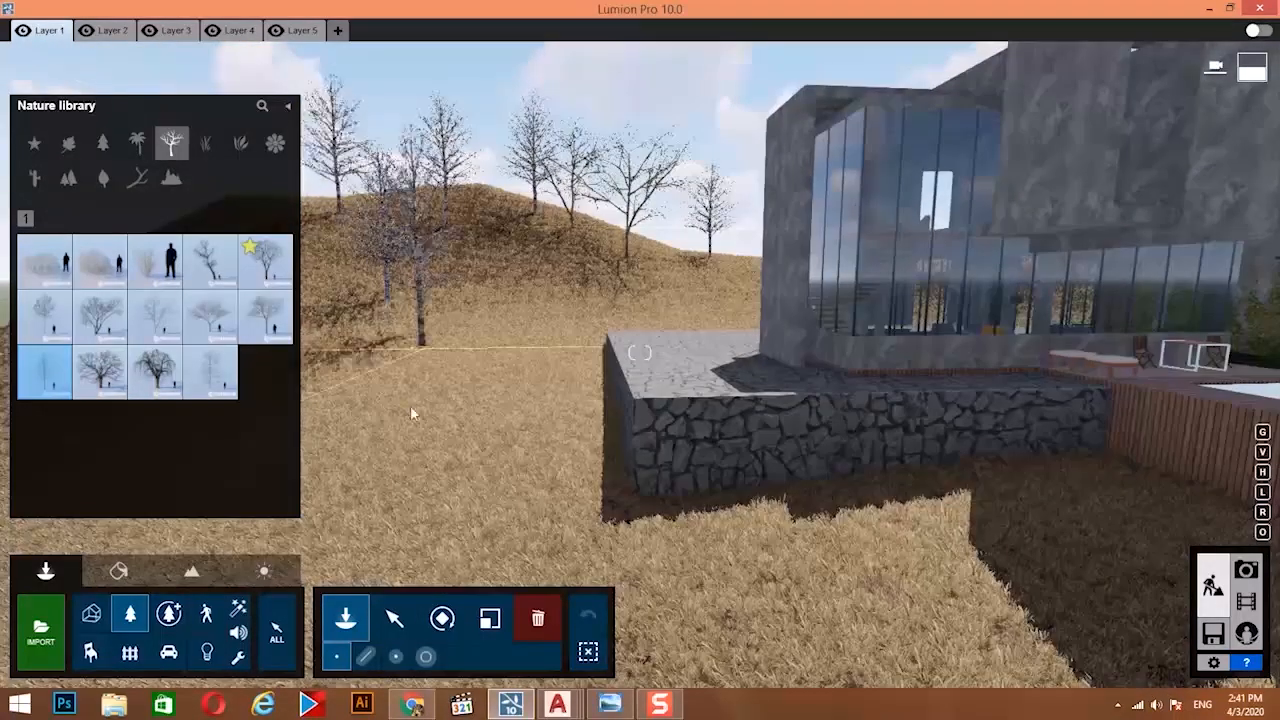
pyautogui.click(409, 507)
# Place a spreading leafless tree behind the terrace and gnarled bare trees on both sides of the villa.
pyautogui.moveTo(358, 424); pyautogui.dragTo(454, 441, button='right')
pyautogui.press('s')
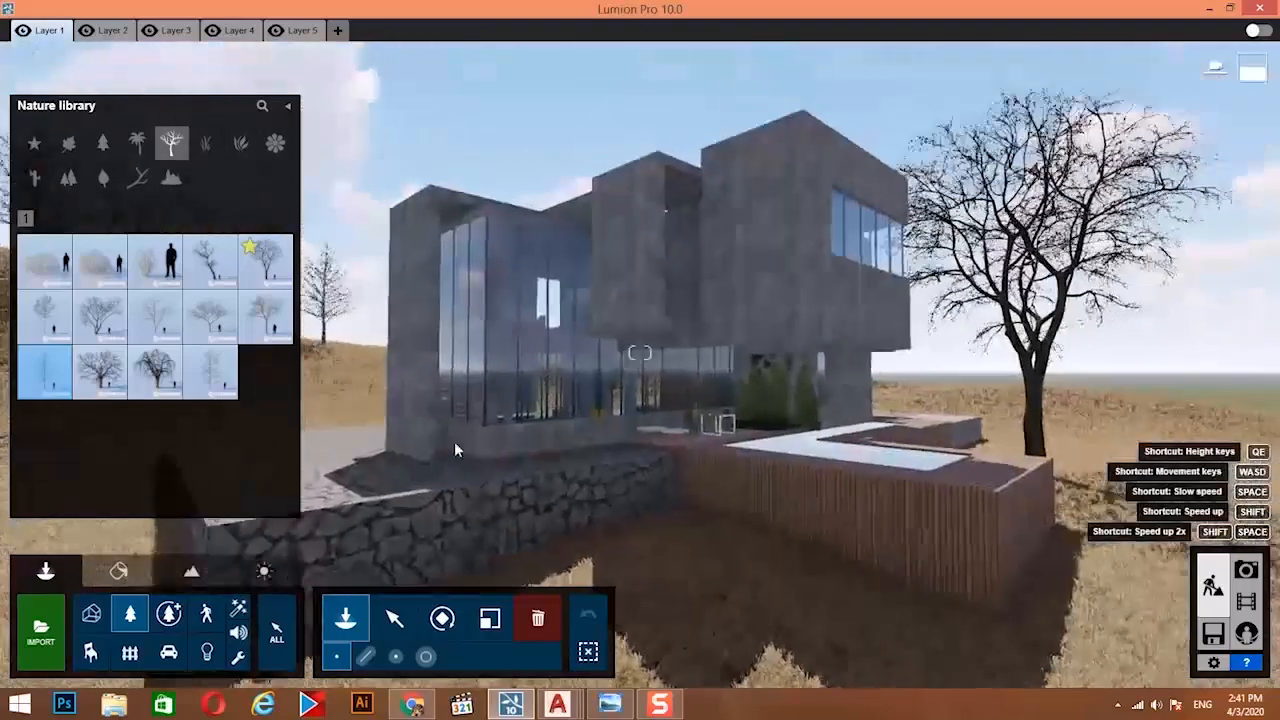
pyautogui.click(100, 316)
pyautogui.click(440, 380)
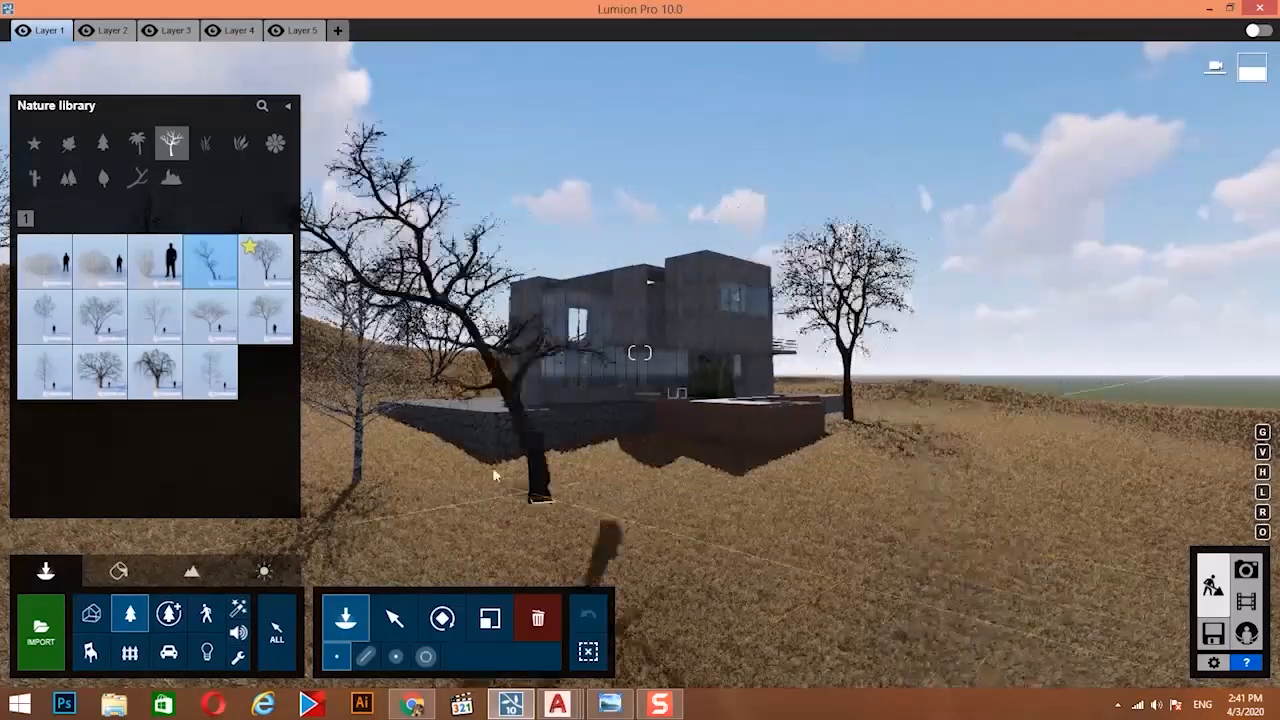
pyautogui.click(309, 431)
pyautogui.click(947, 385)
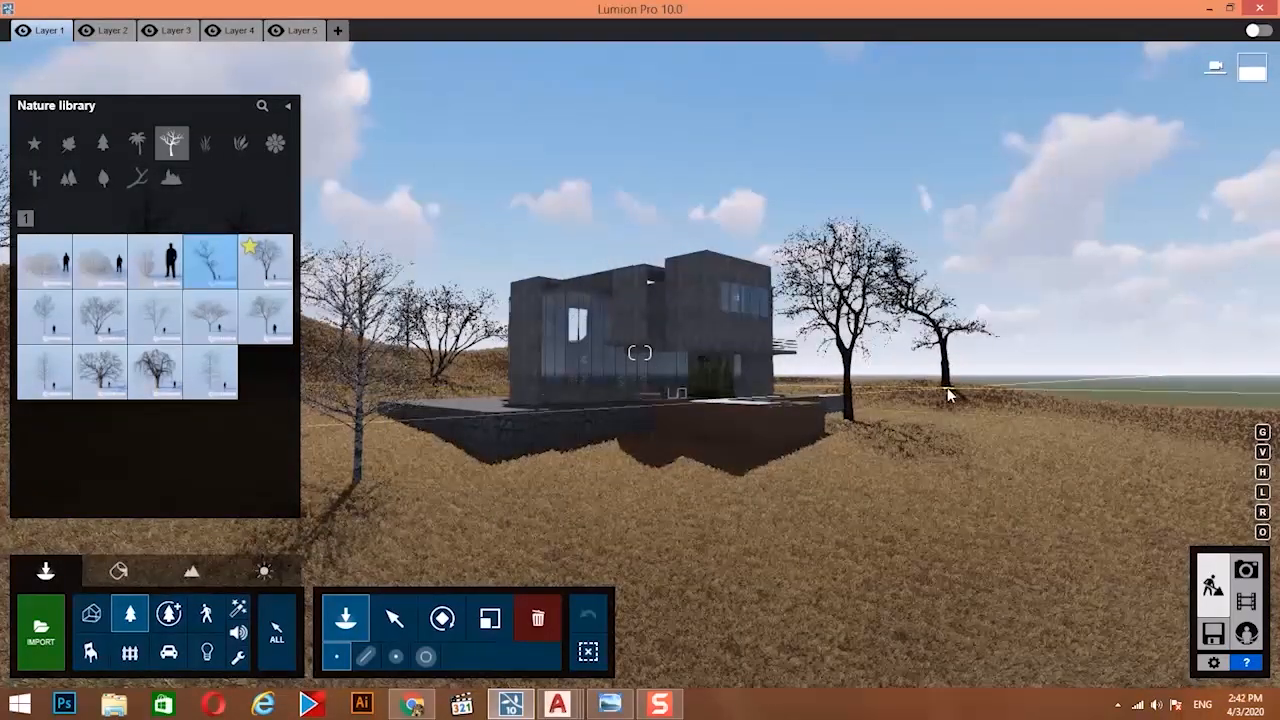
# Scatter small leafless shrubs over the grass at the corner of the stone terrace wall.
pyautogui.click(155, 262)
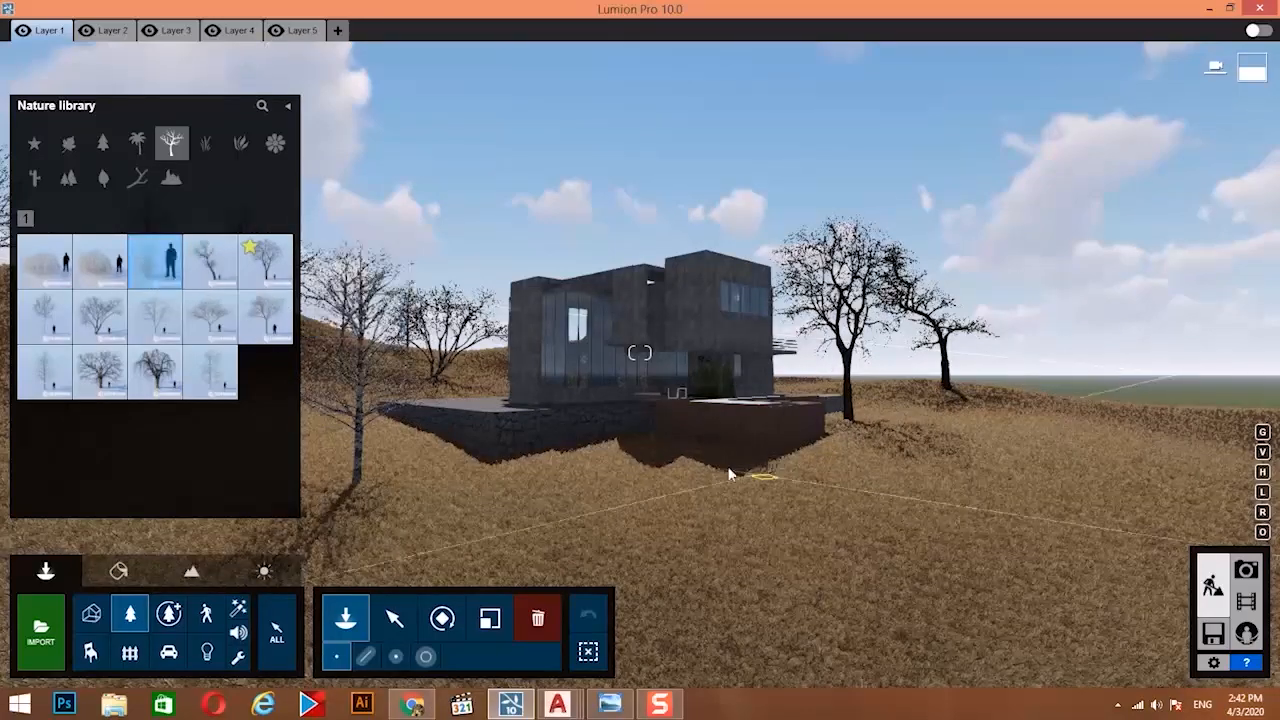
pyautogui.press('w')
pyautogui.moveTo(665, 456); pyautogui.dragTo(740, 543, button='right')
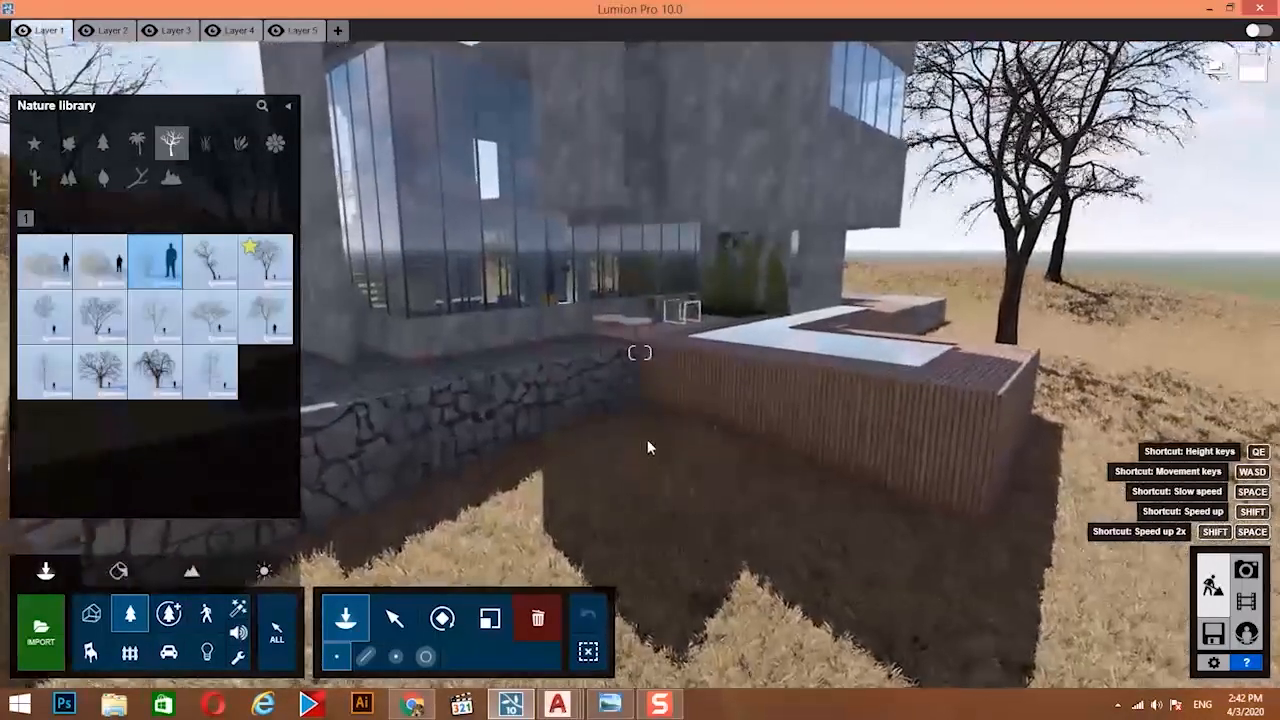
pyautogui.moveTo(647, 439); pyautogui.dragTo(640, 423, button='right')
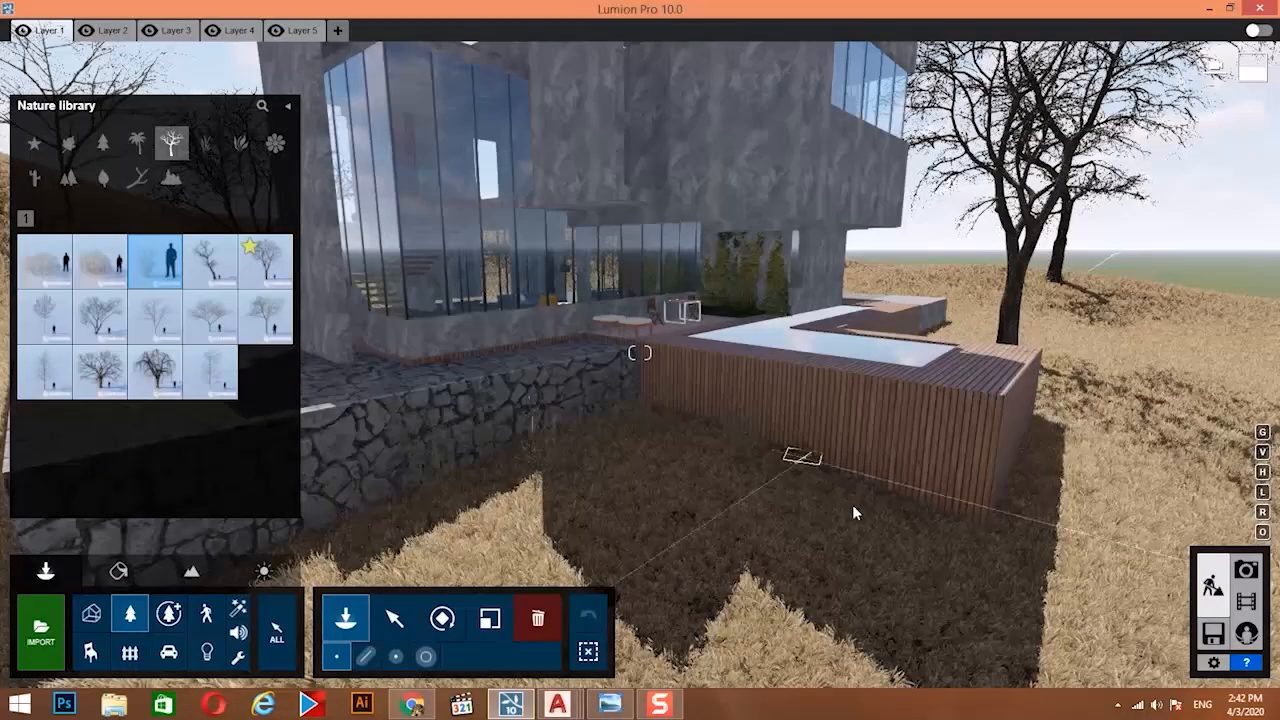
pyautogui.moveTo(915, 583); pyautogui.dragTo(632, 453, button='right')
pyautogui.click(480, 502)
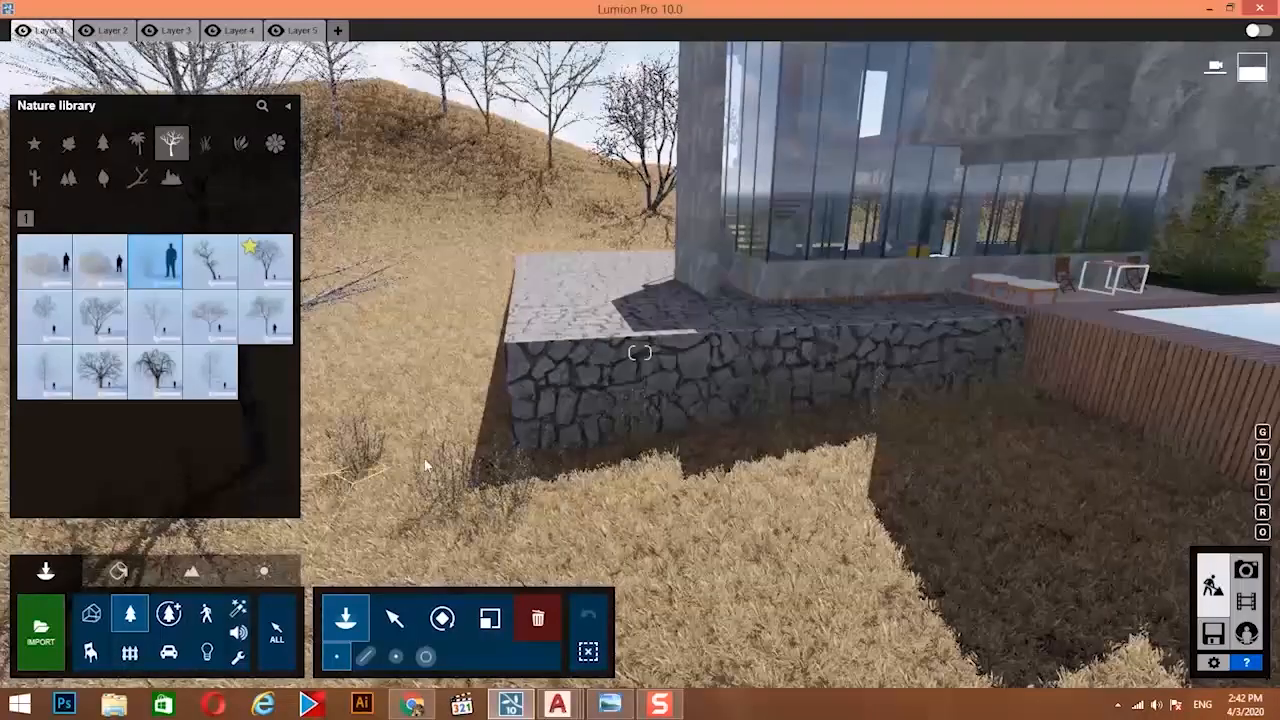
pyautogui.click(451, 464)
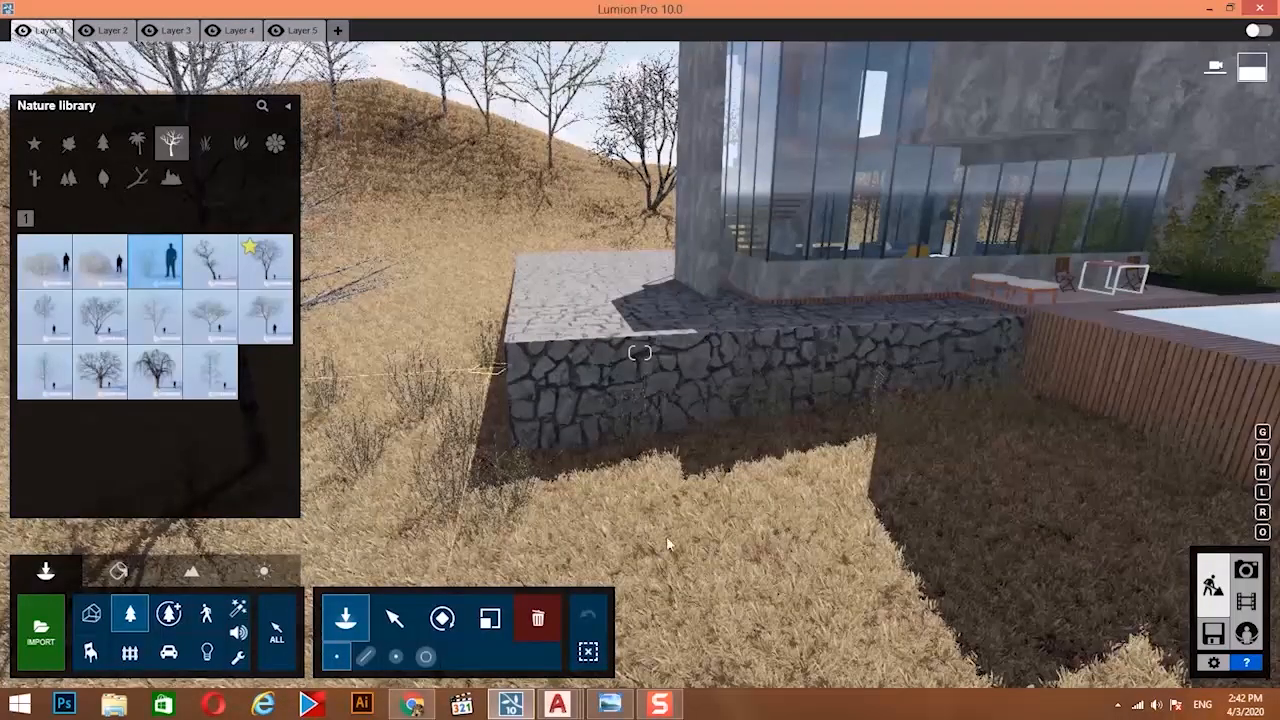
# Scatter more of the small leafless shrubs around the wooden pool deck and near the large tree.
pyautogui.moveTo(668, 545); pyautogui.dragTo(980, 490, button='right')
pyautogui.press('w')
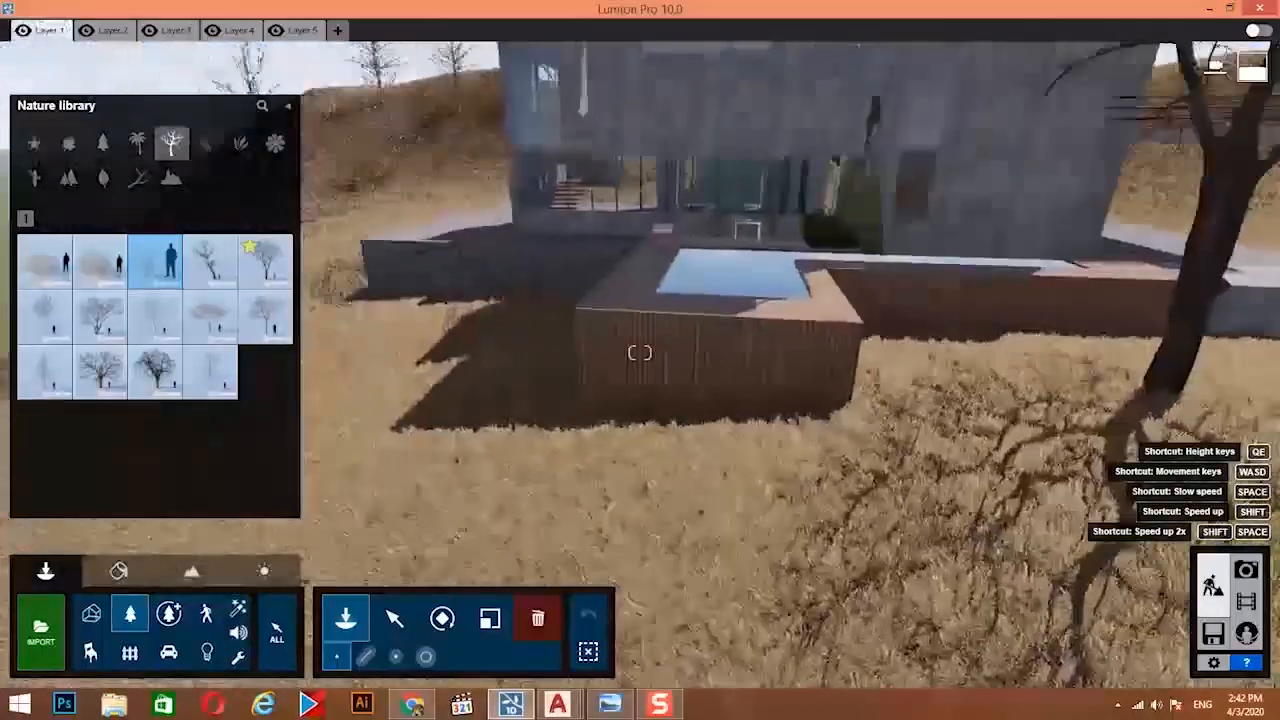
pyautogui.moveTo(630, 442); pyautogui.dragTo(609, 449, button='right')
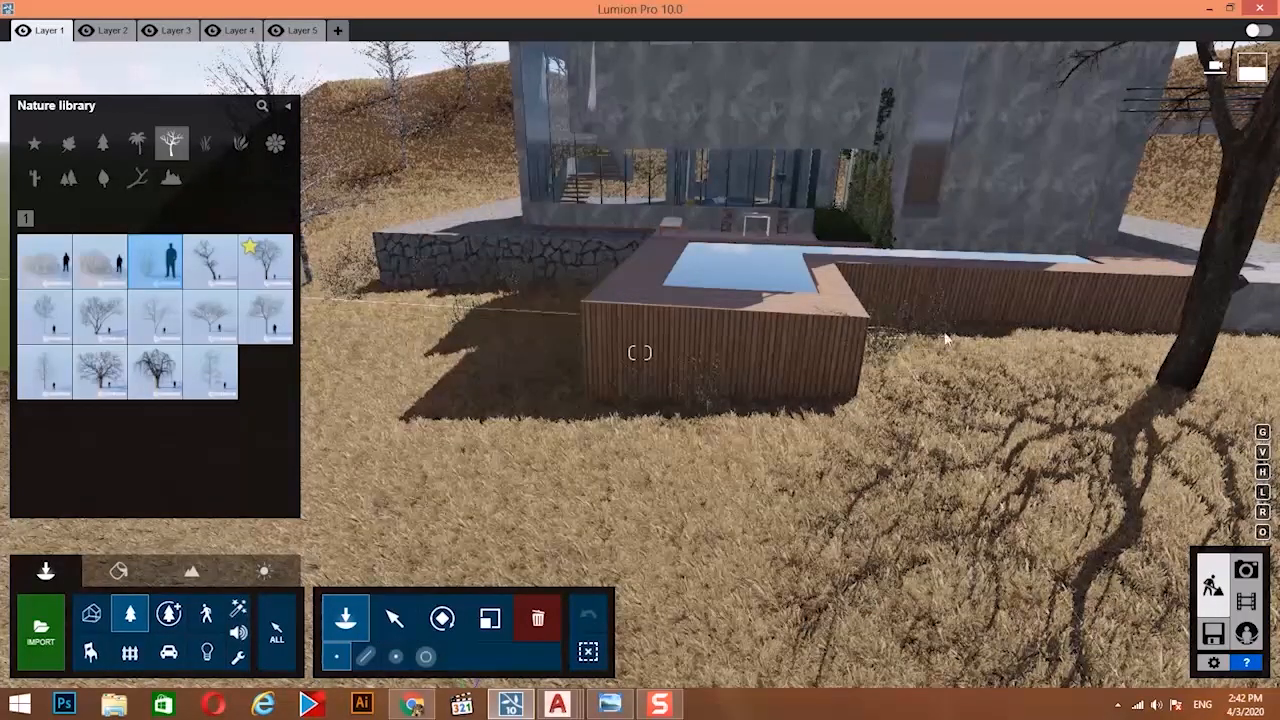
pyautogui.click(1099, 376)
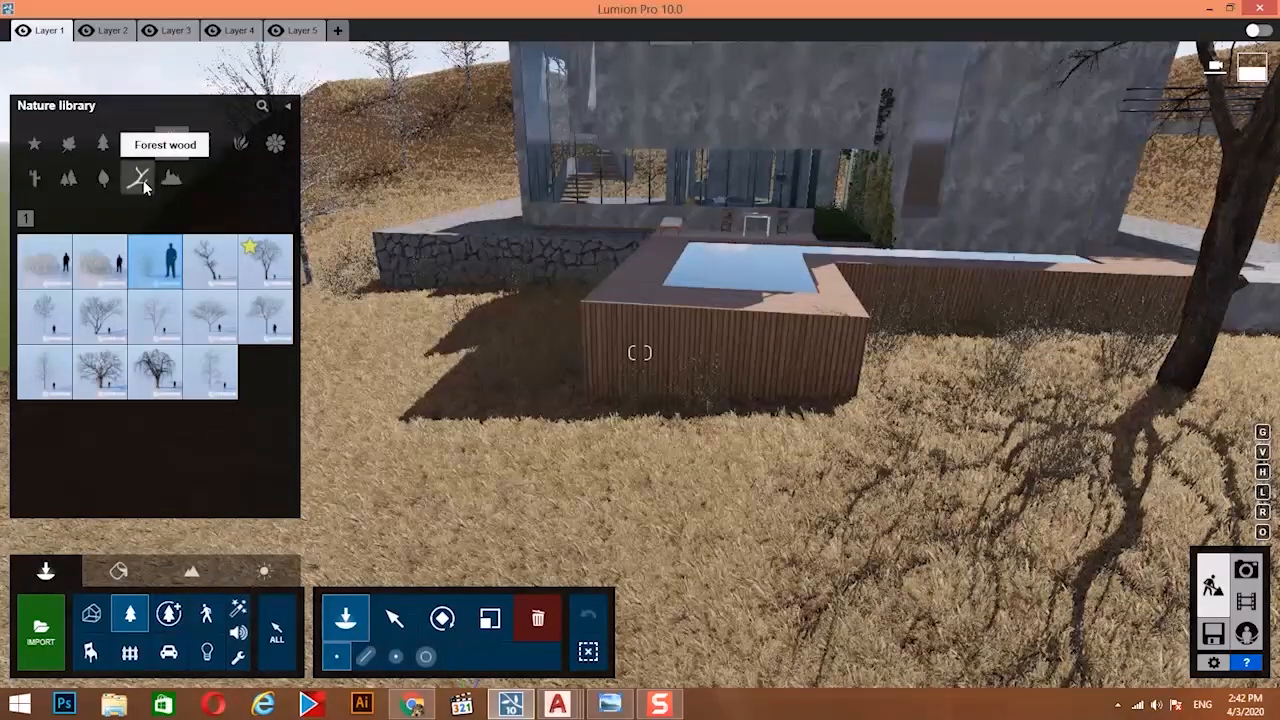
# Place the long branched log (Log 009) from the forest wood collection on the grass in front of the pool deck.
pyautogui.click(140, 179)
pyautogui.click(210, 370)
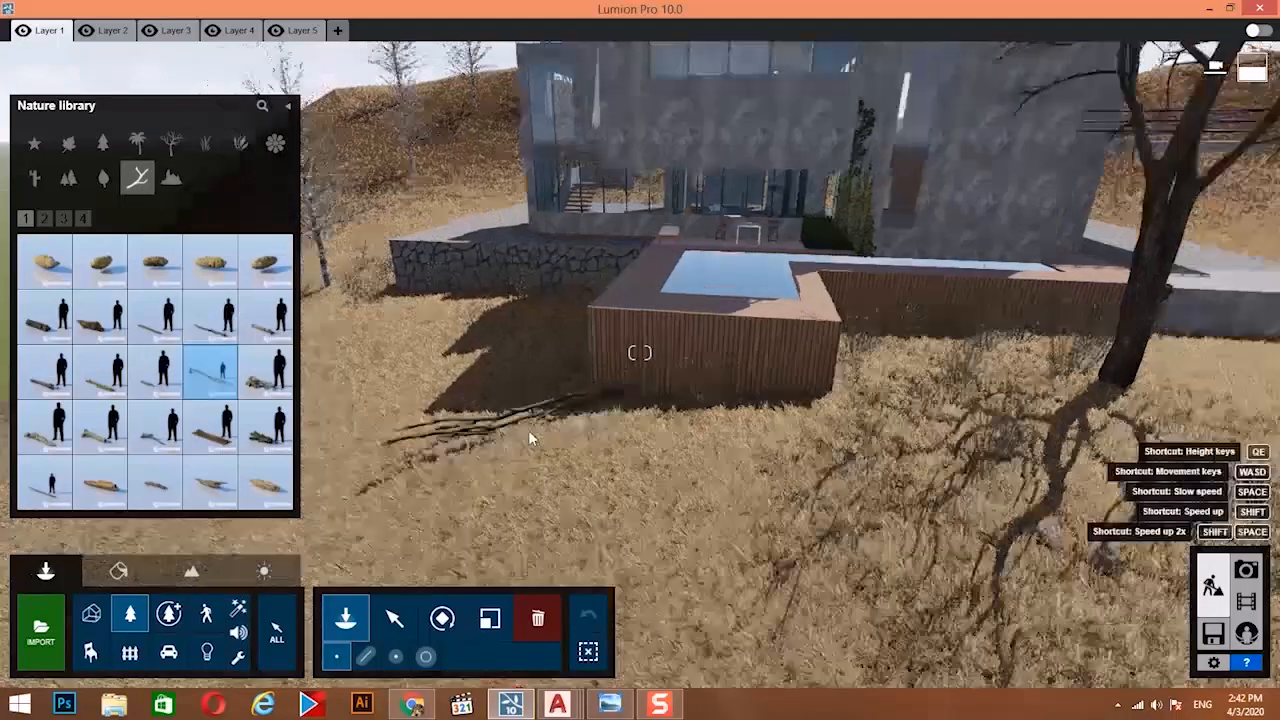
pyautogui.press('s')
pyautogui.moveTo(528, 445); pyautogui.dragTo(643, 404, button='right')
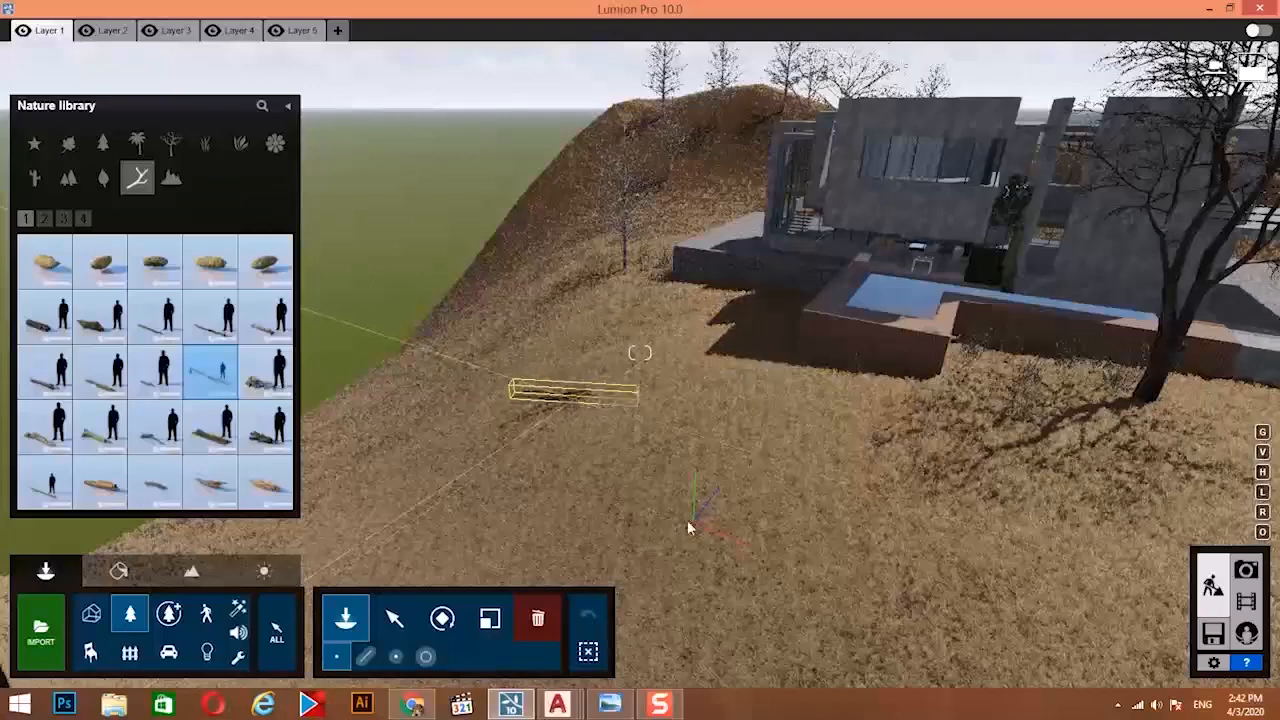
pyautogui.click(578, 402)
# Add smaller logs and wood chunks from the forest wood collection to the grass around the long branched log.
pyautogui.click(256, 324)
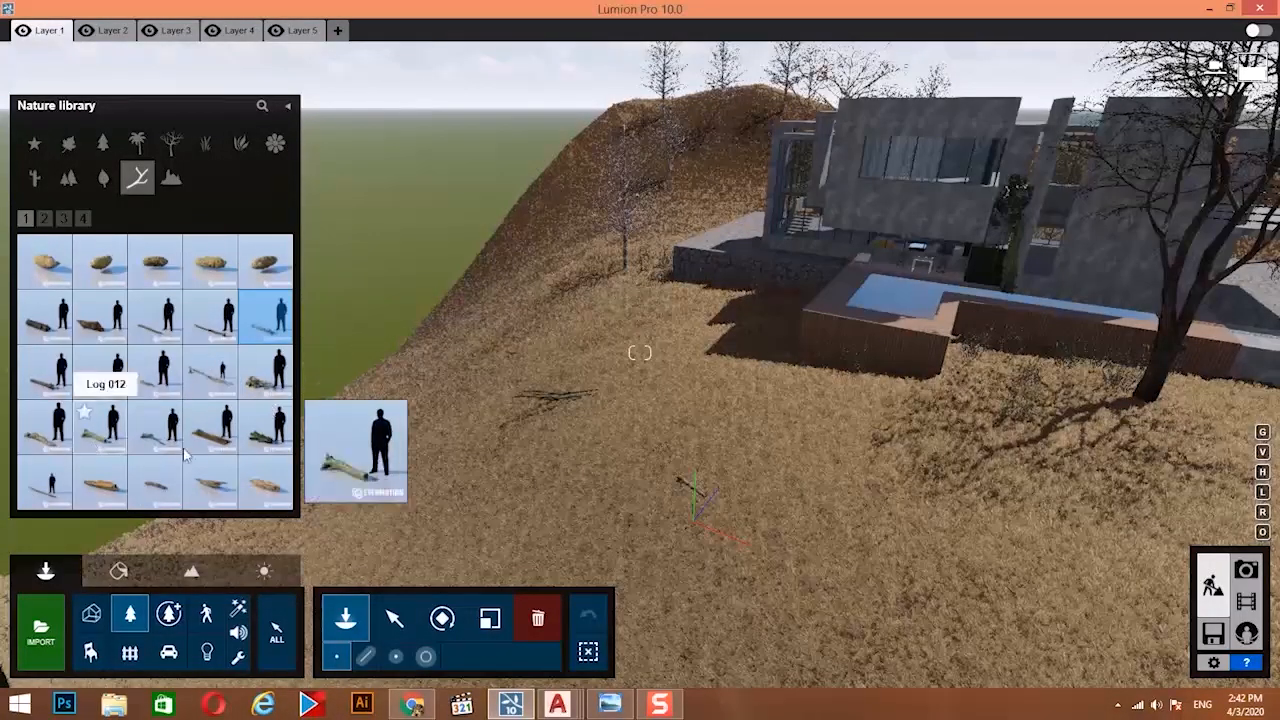
pyautogui.click(100, 428)
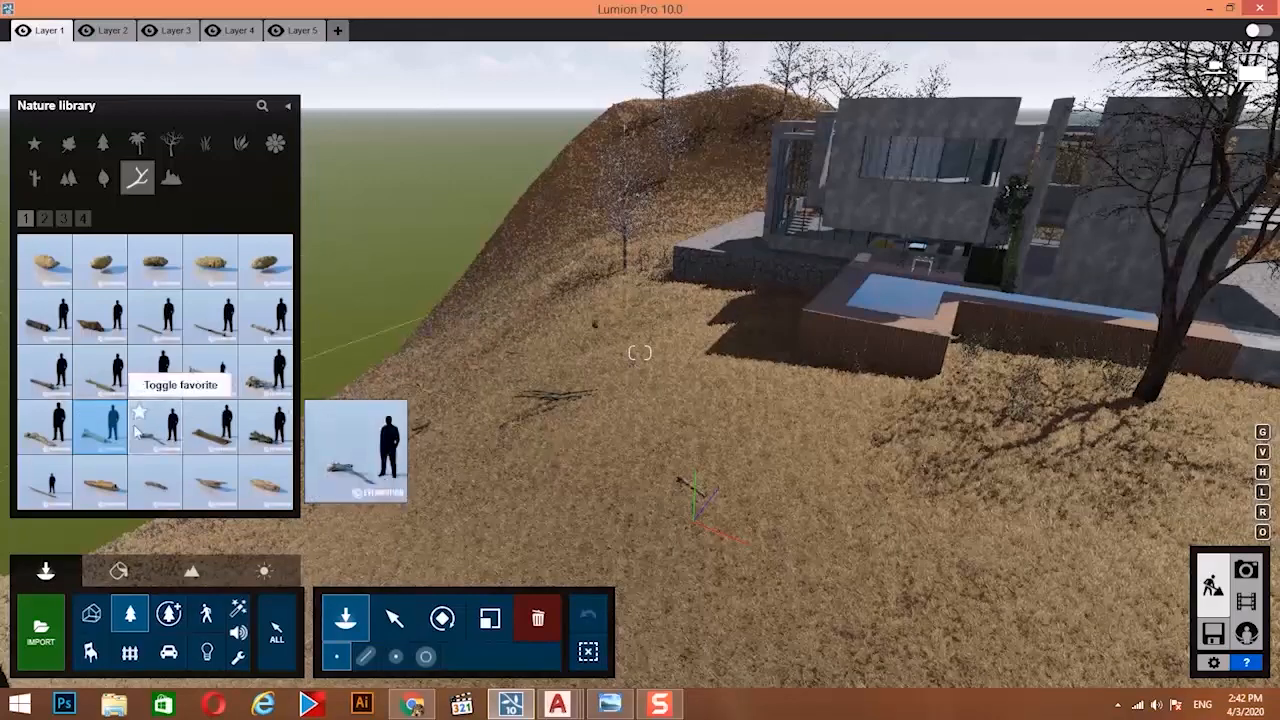
pyautogui.click(65, 266)
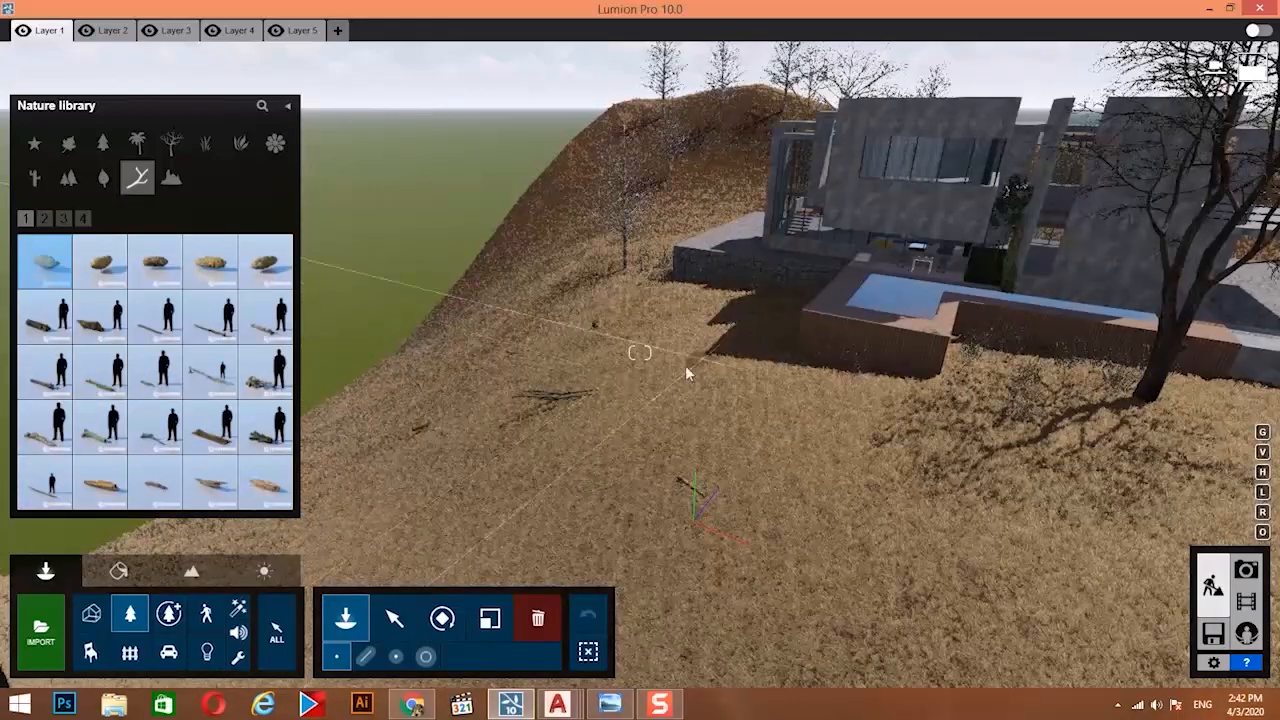
pyautogui.click(155, 262)
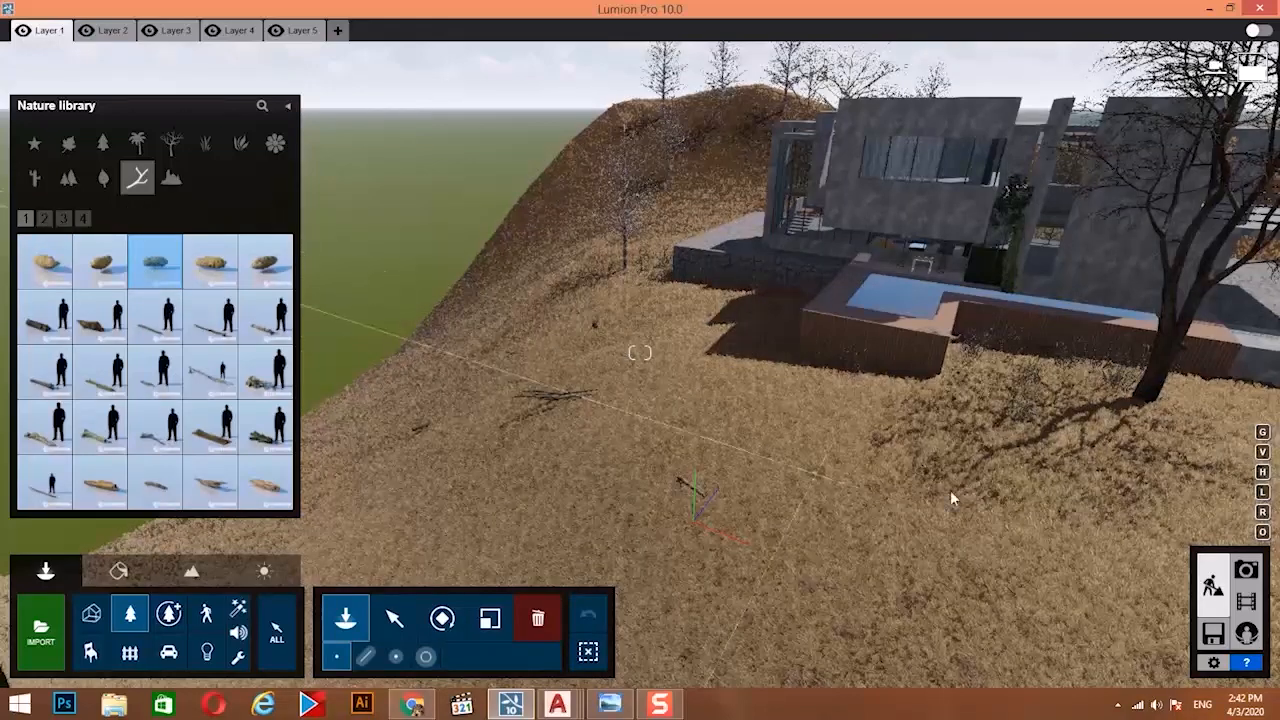
# Scatter broken branches, short logs and a block of dead wood over the grassy slope in front of the terrace.
pyautogui.click(44, 220)
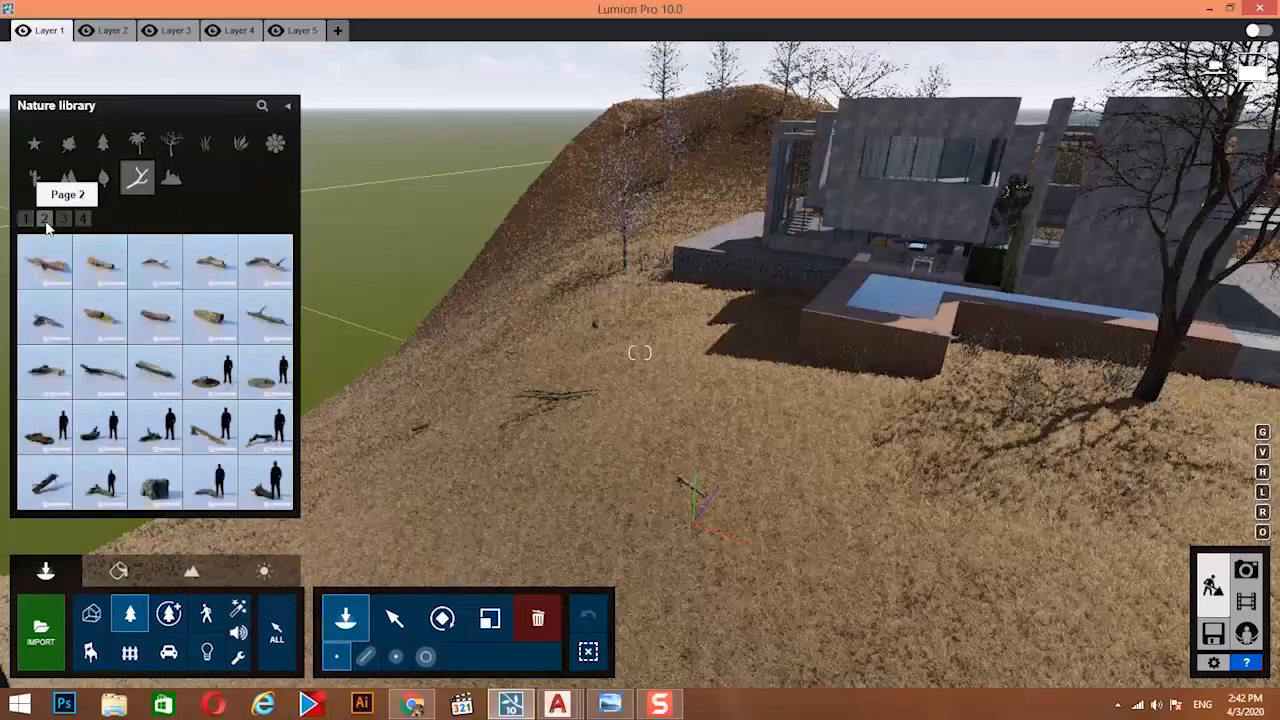
pyautogui.click(265, 320)
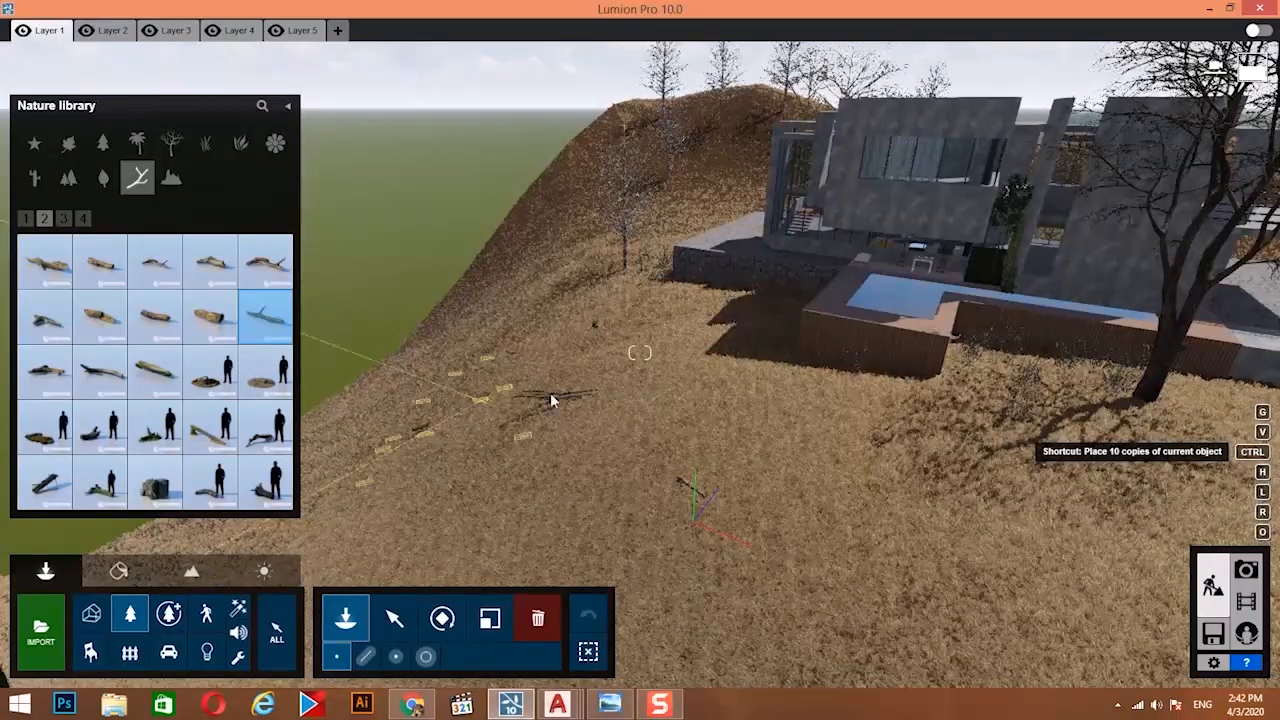
pyautogui.click(221, 444)
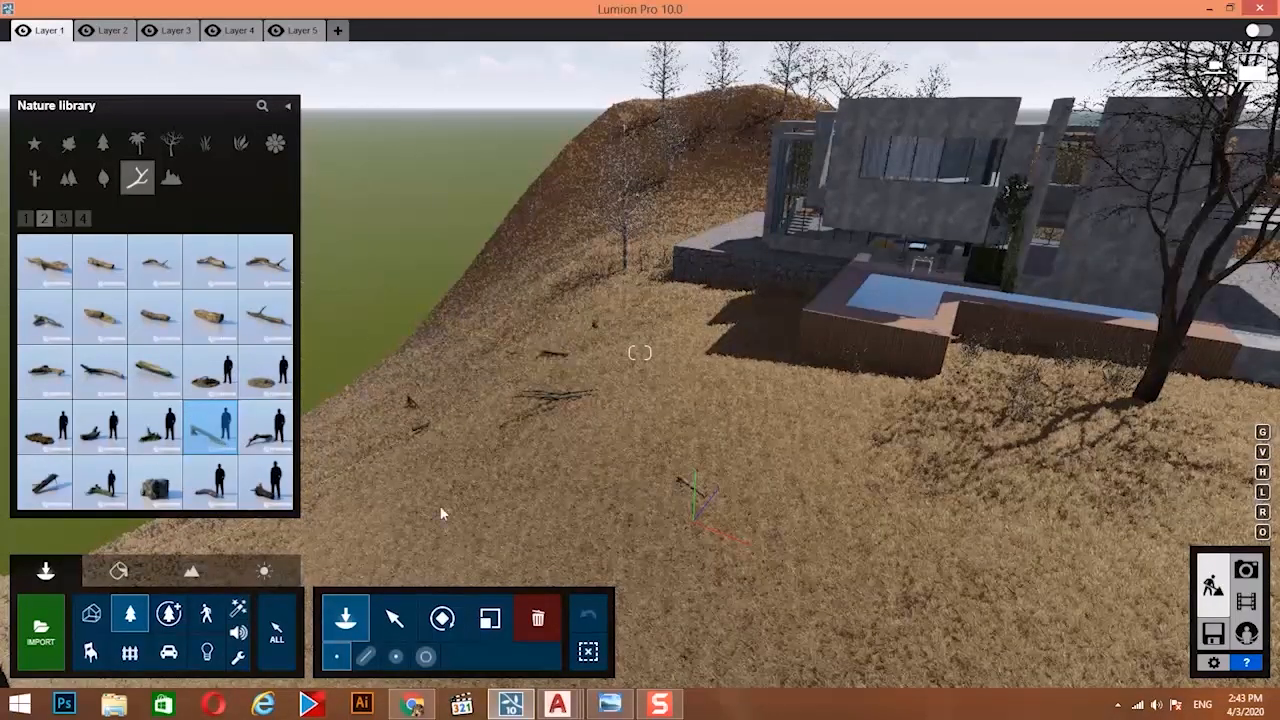
pyautogui.click(265, 426)
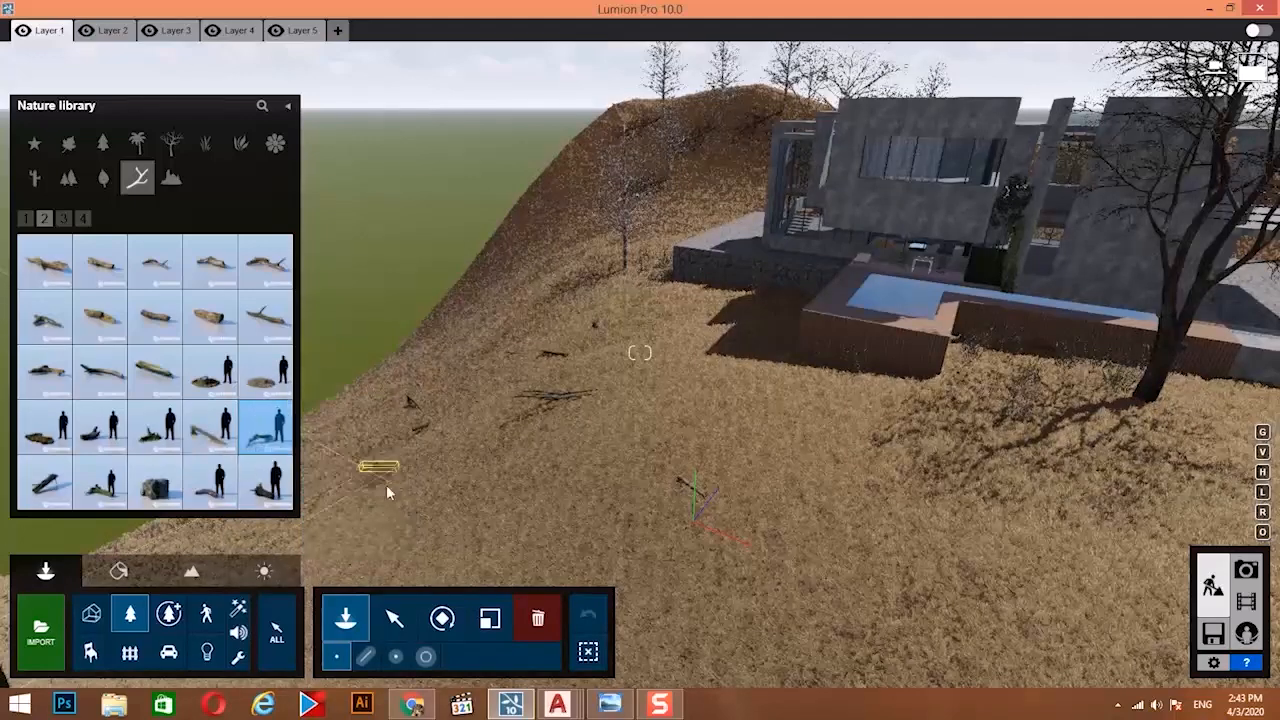
pyautogui.click(155, 484)
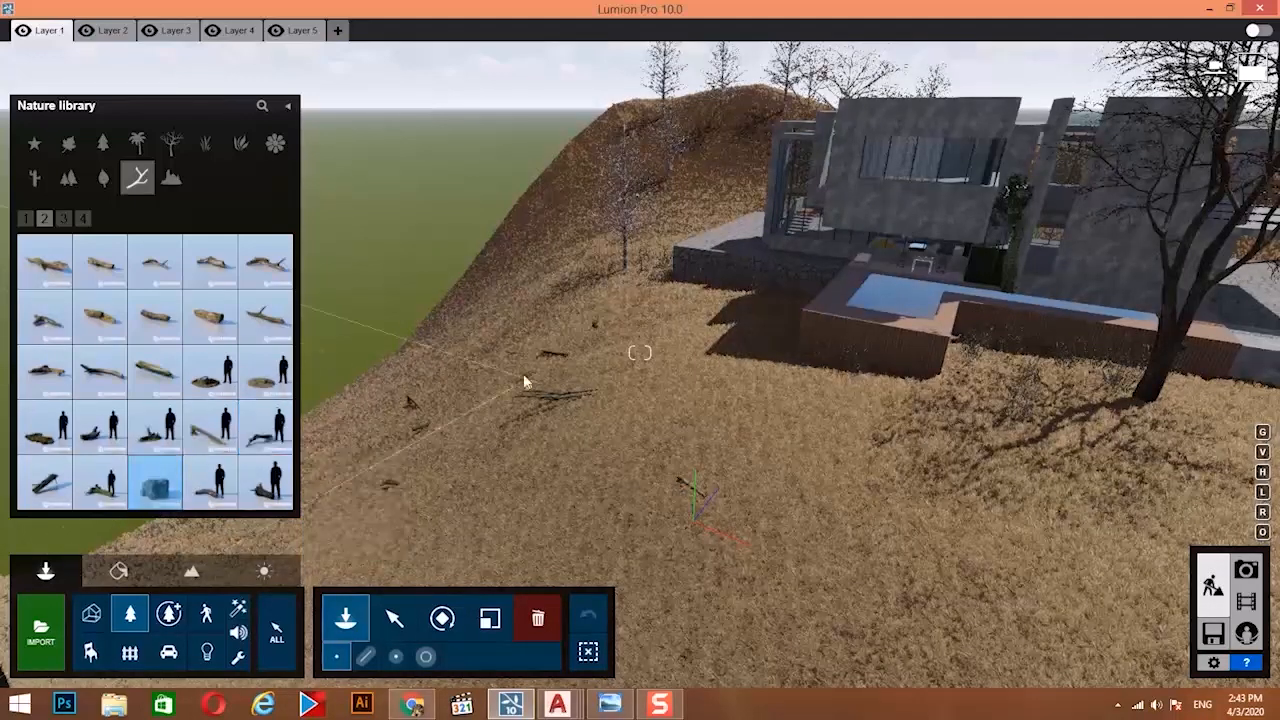
pyautogui.click(66, 503)
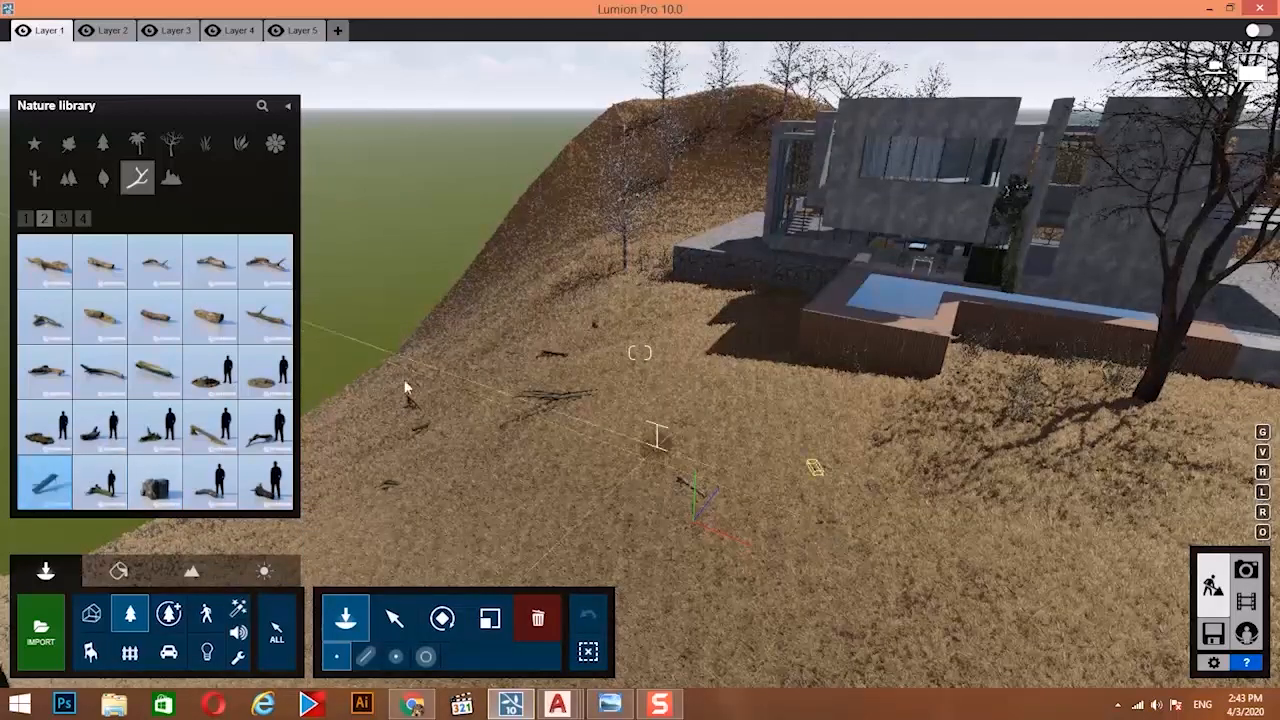
# Place flat cut stumps and several mossy root pieces across the foreground grass below the pool deck.
pyautogui.click(276, 380)
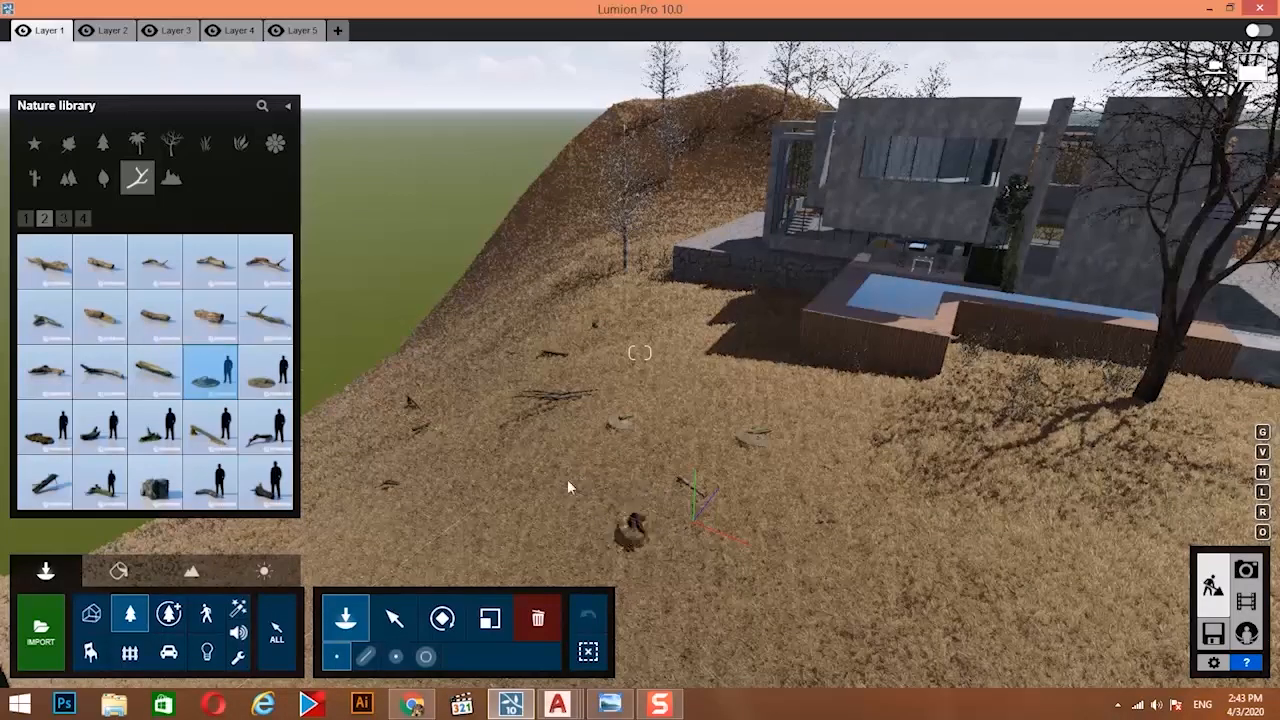
pyautogui.click(550, 326)
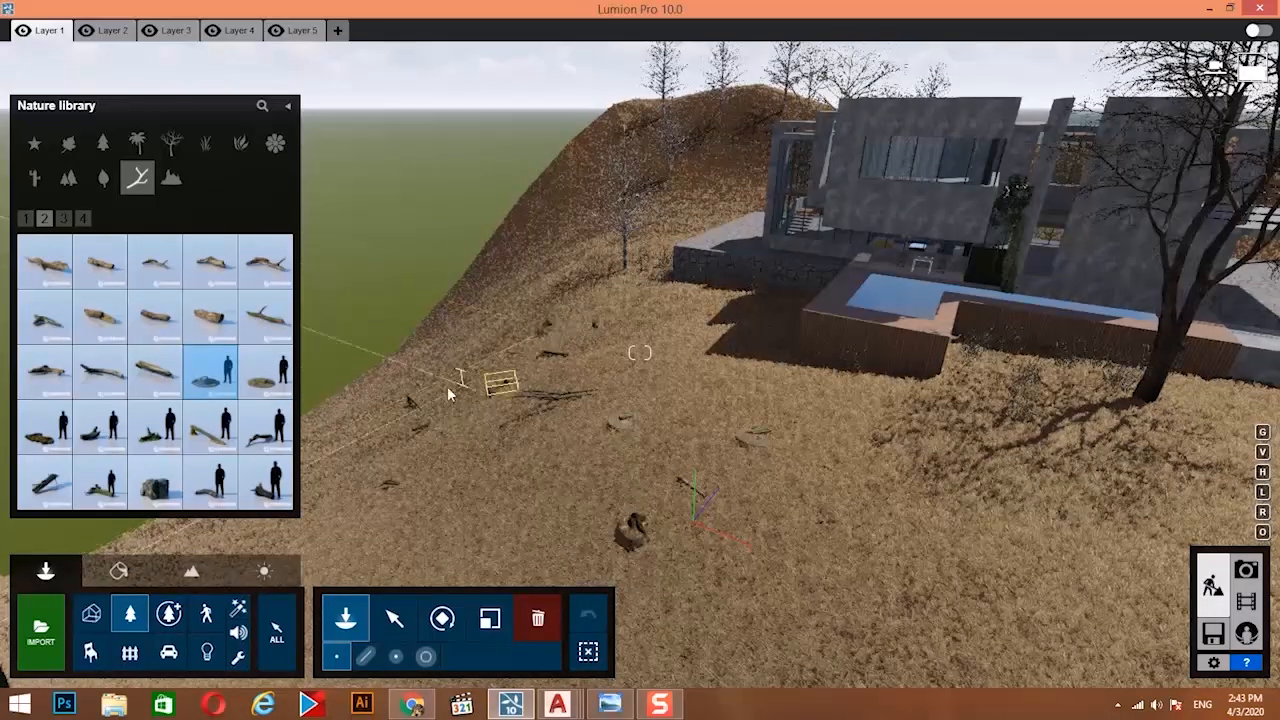
pyautogui.click(980, 474)
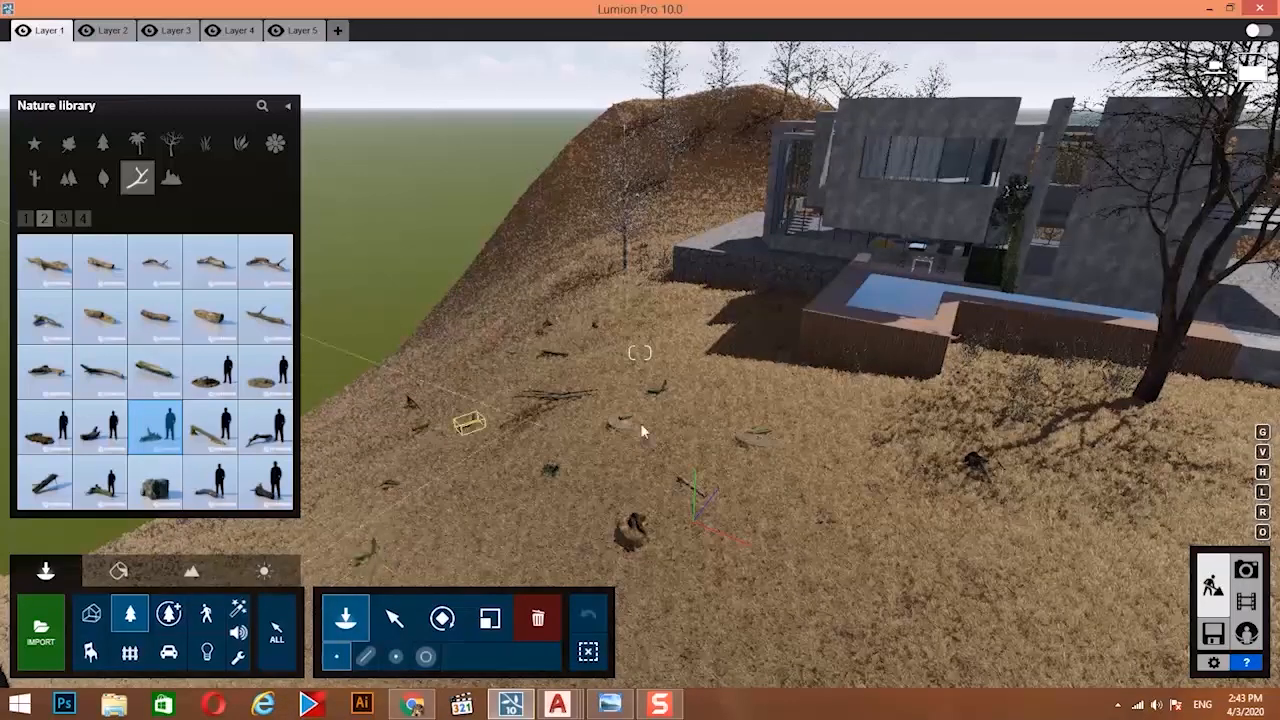
pyautogui.click(912, 515)
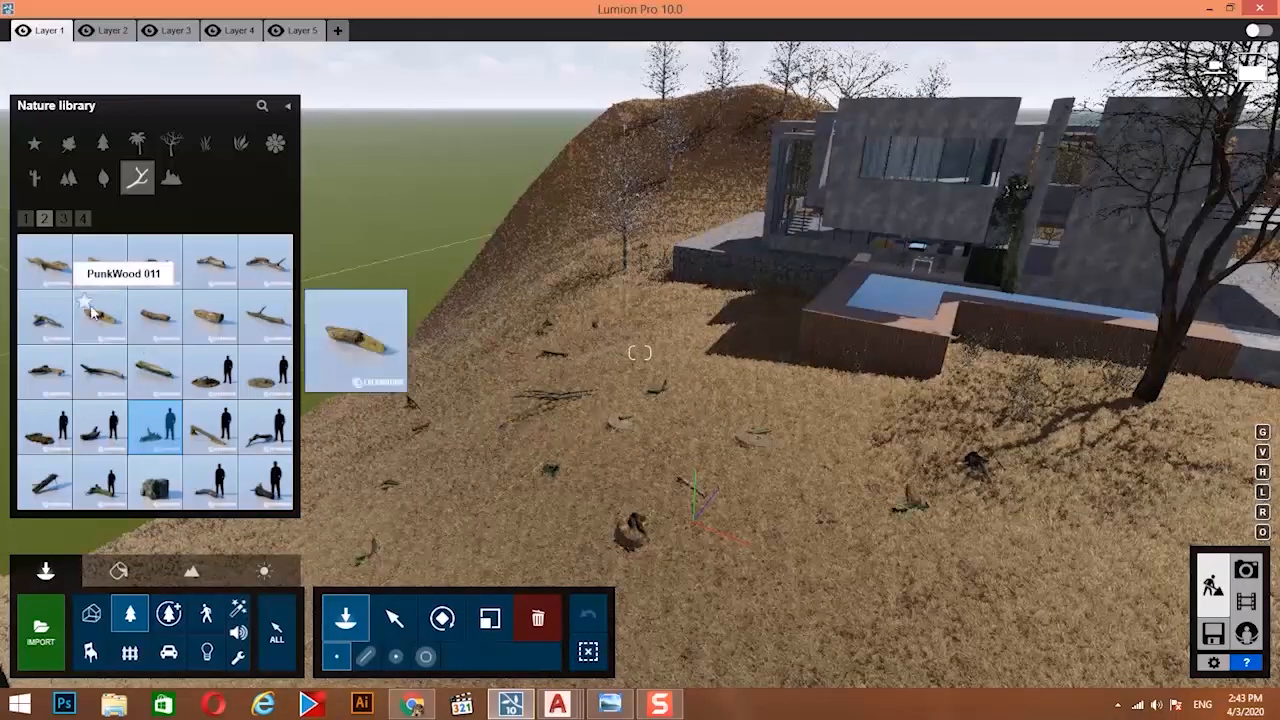
# Add mossy stump pieces and a thin forked branch to the grass near the wooden pool deck.
pyautogui.click(64, 219)
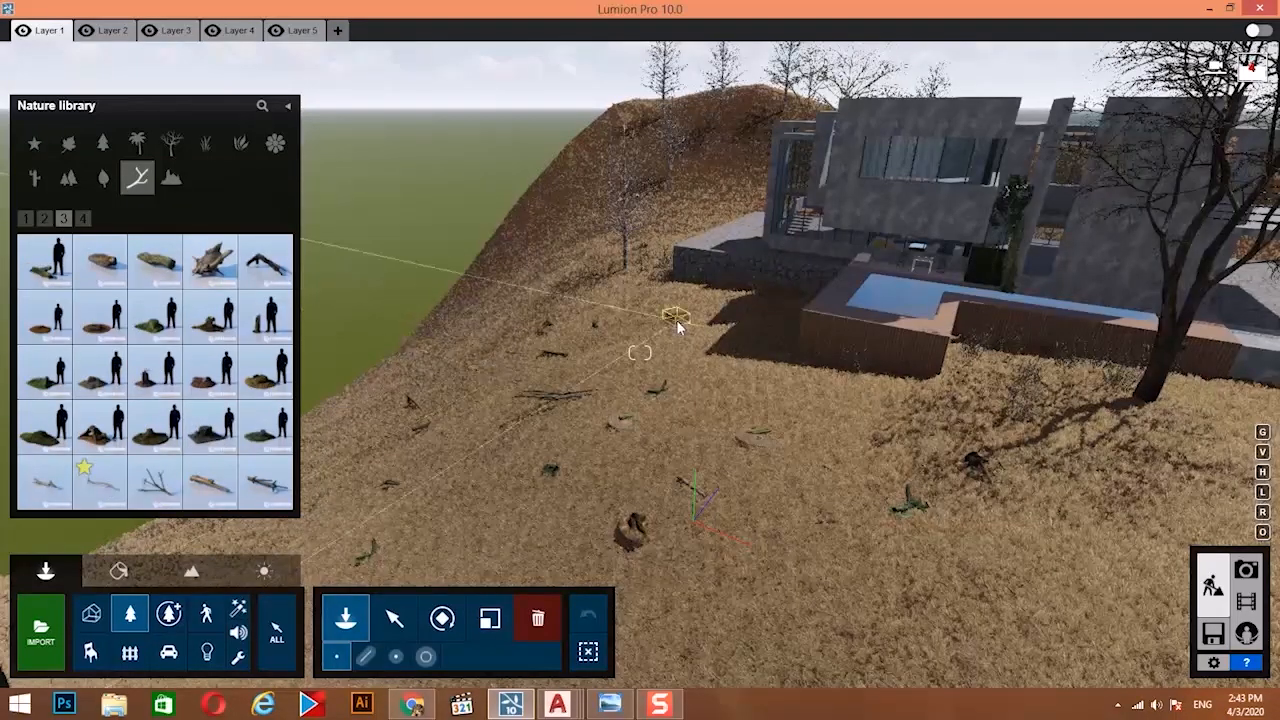
pyautogui.click(153, 333)
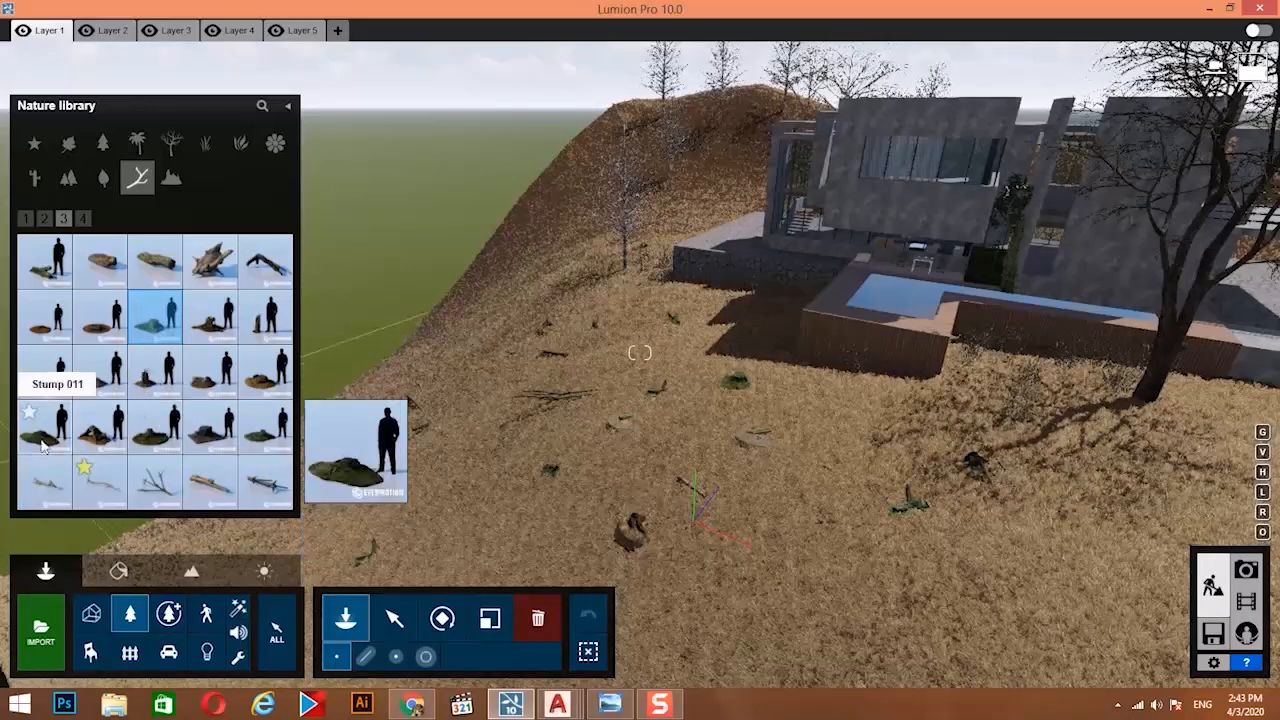
pyautogui.click(152, 484)
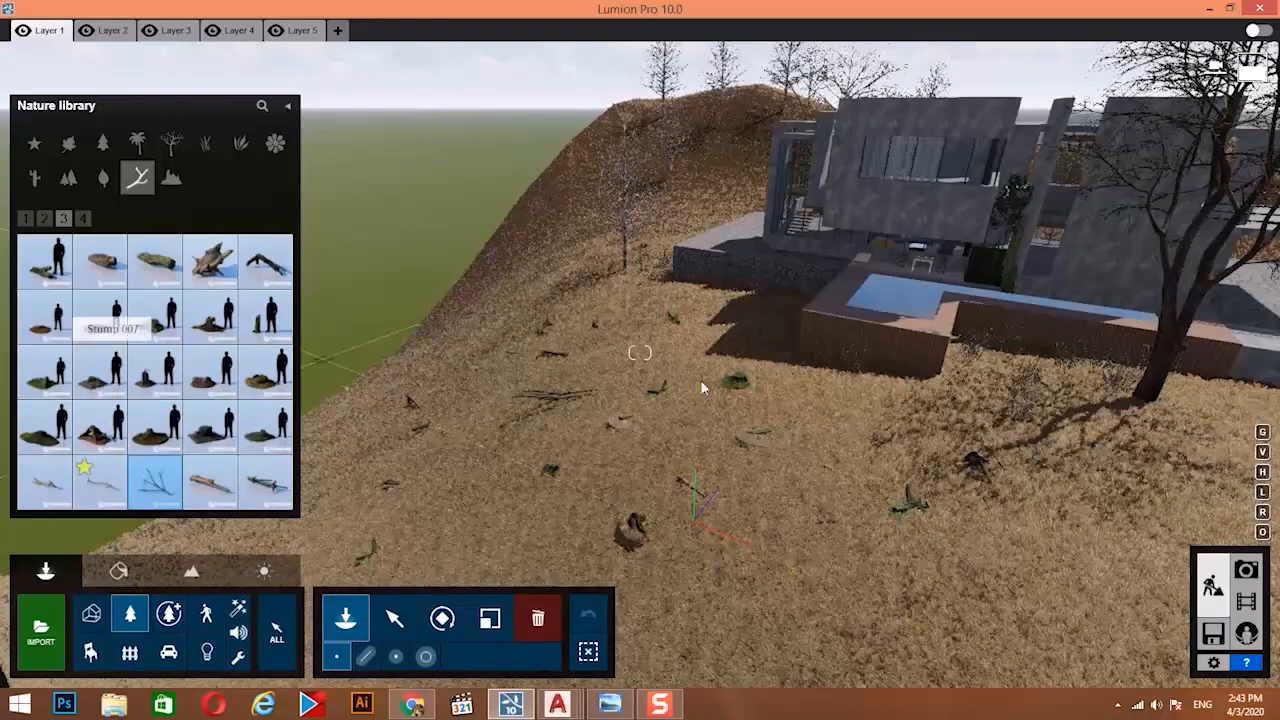
# Place weathered stumps, including Stump 012, in the open grass between the two large bare trees.
pyautogui.moveTo(703, 388); pyautogui.dragTo(1047, 362, button='right')
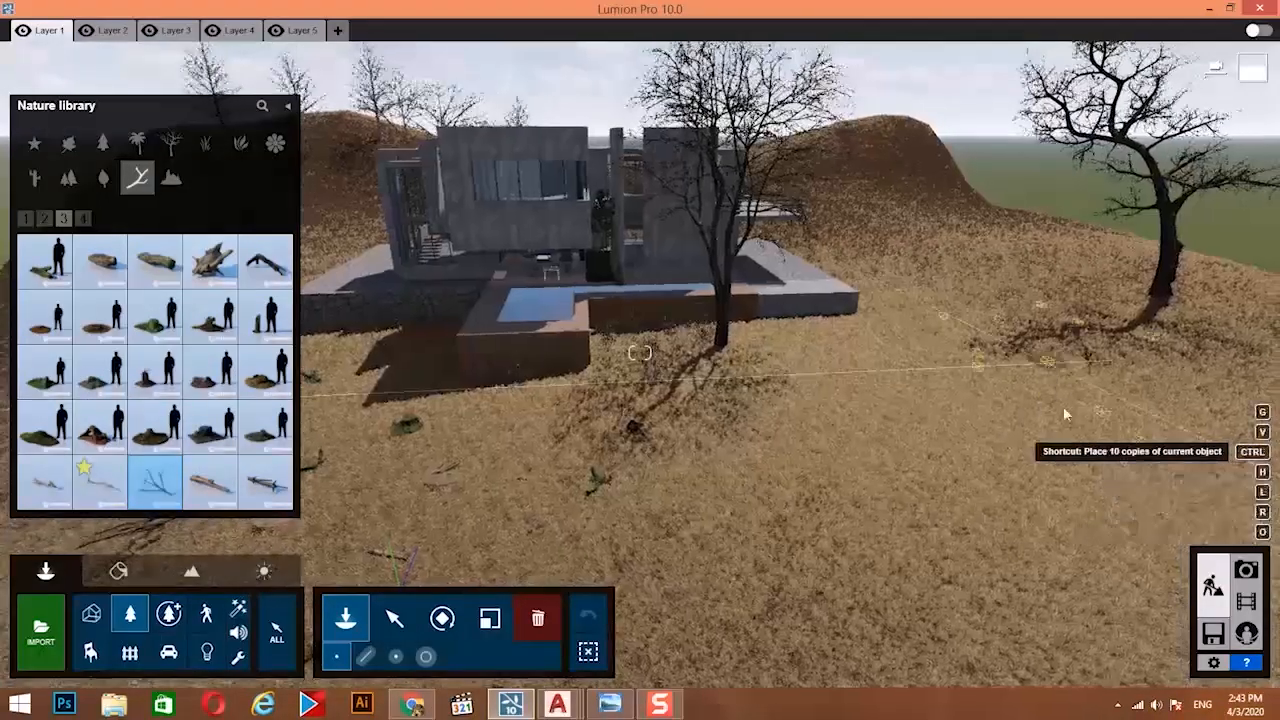
pyautogui.click(155, 370)
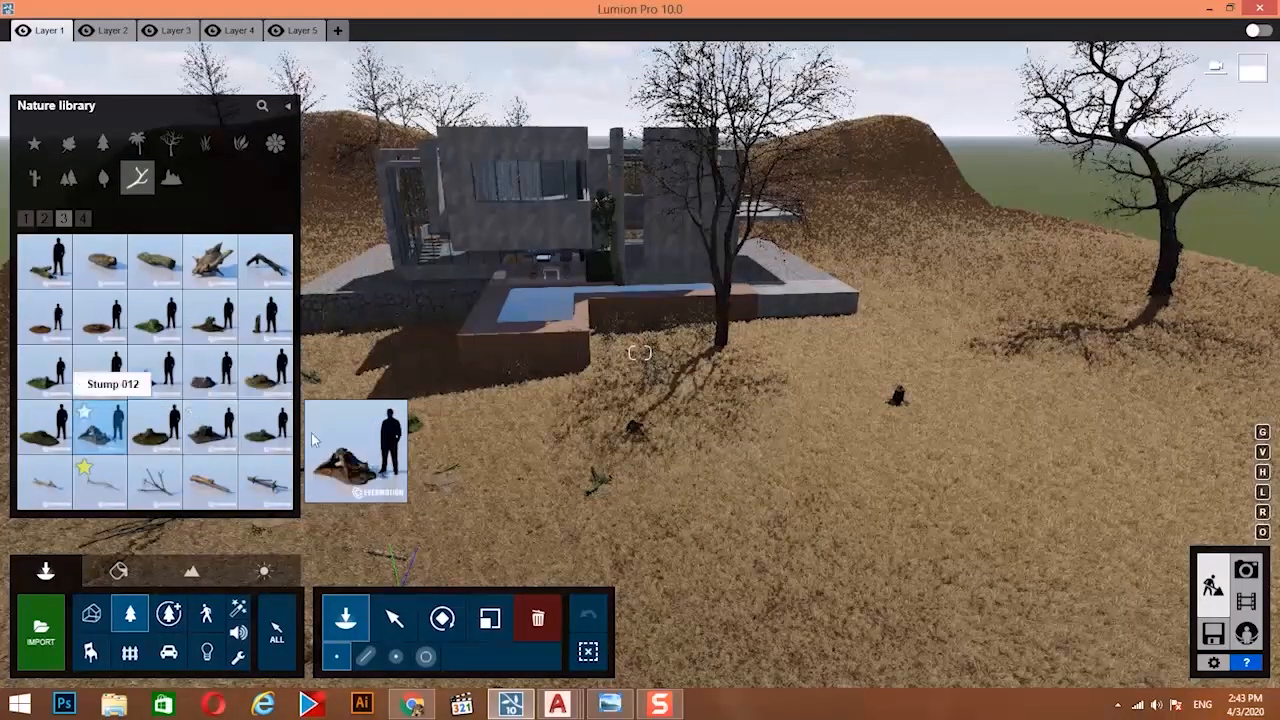
pyautogui.click(1000, 432)
pyautogui.click(1172, 410)
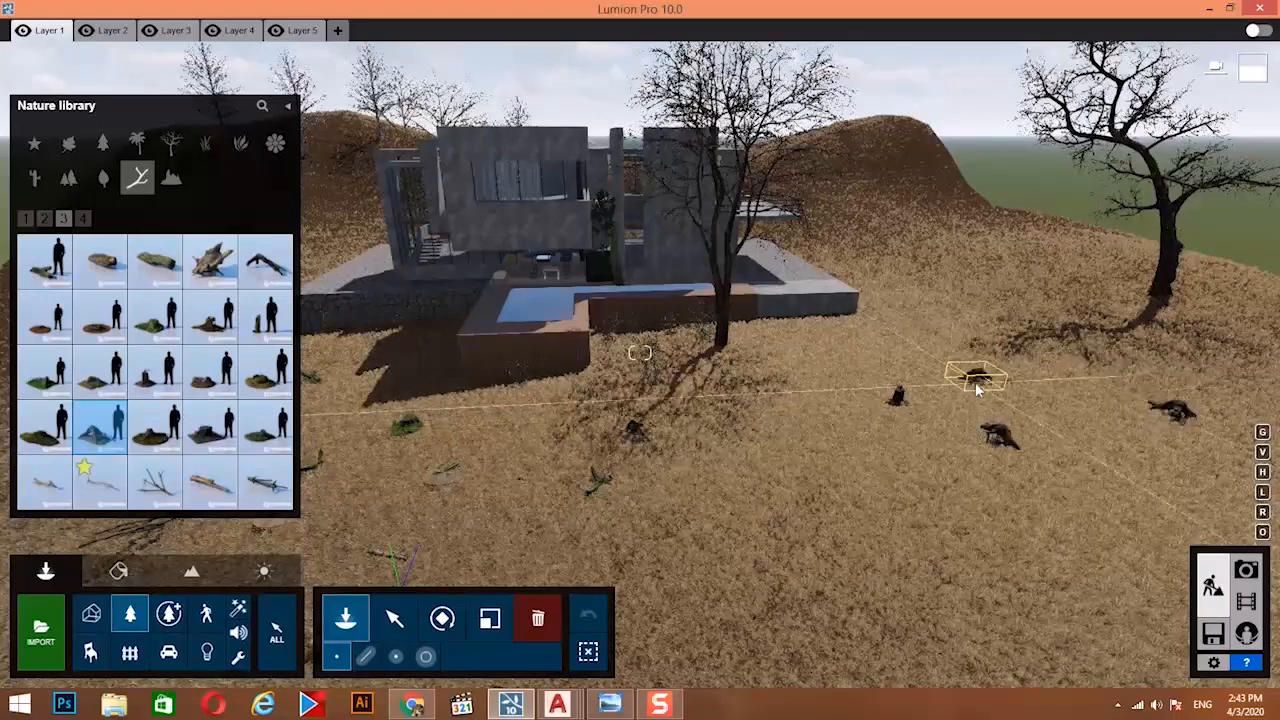
pyautogui.click(46, 256)
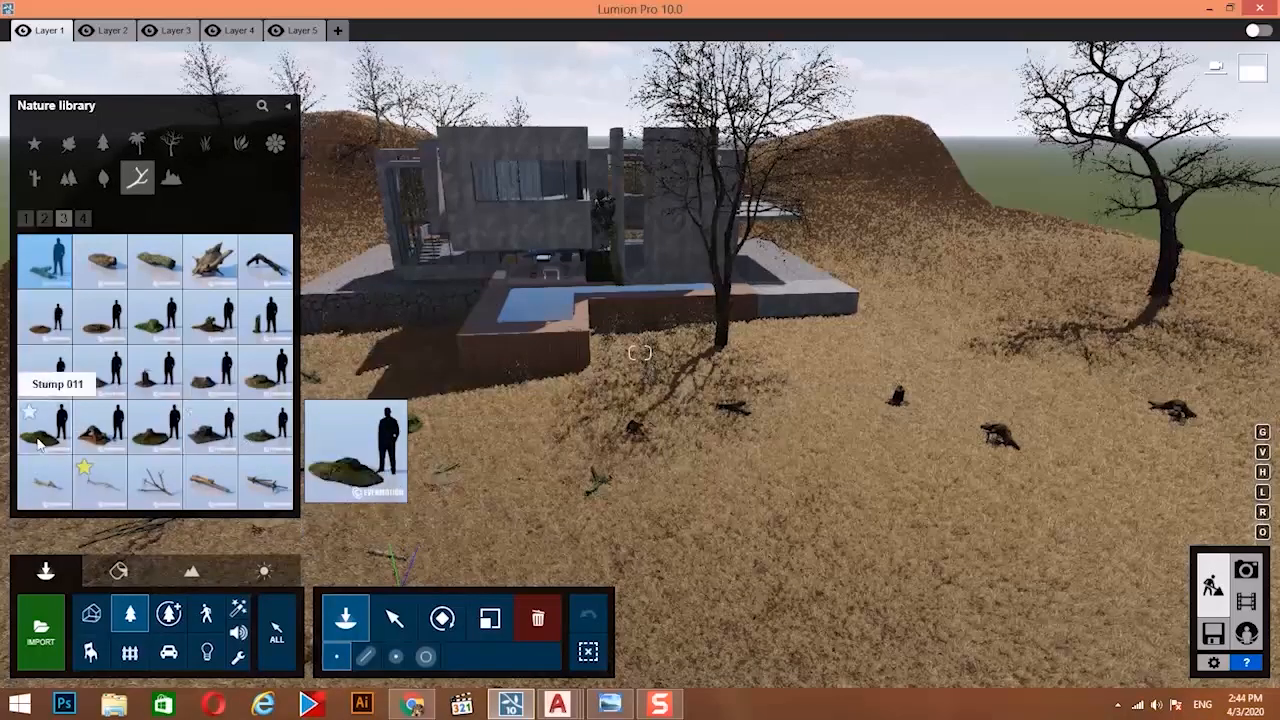
# Scatter thin sticks and patches of fallen leaves over the grass around the stumps.
pyautogui.click(84, 219)
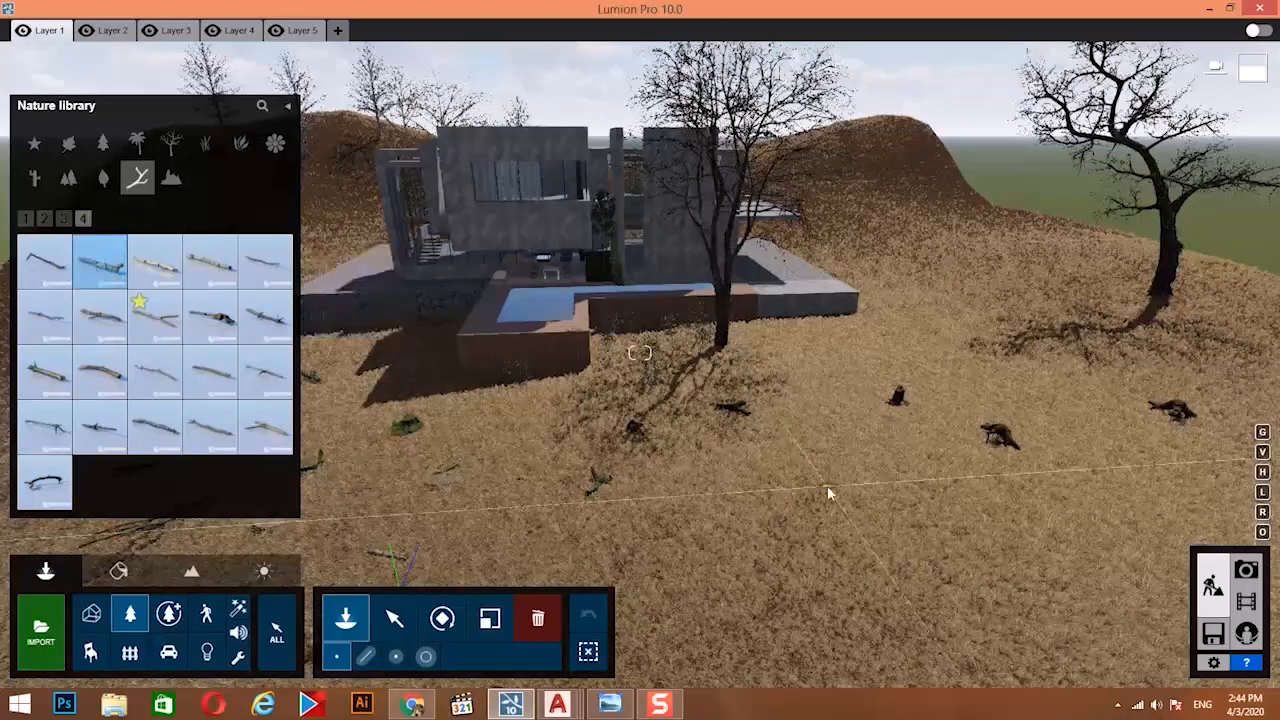
pyautogui.click(44, 483)
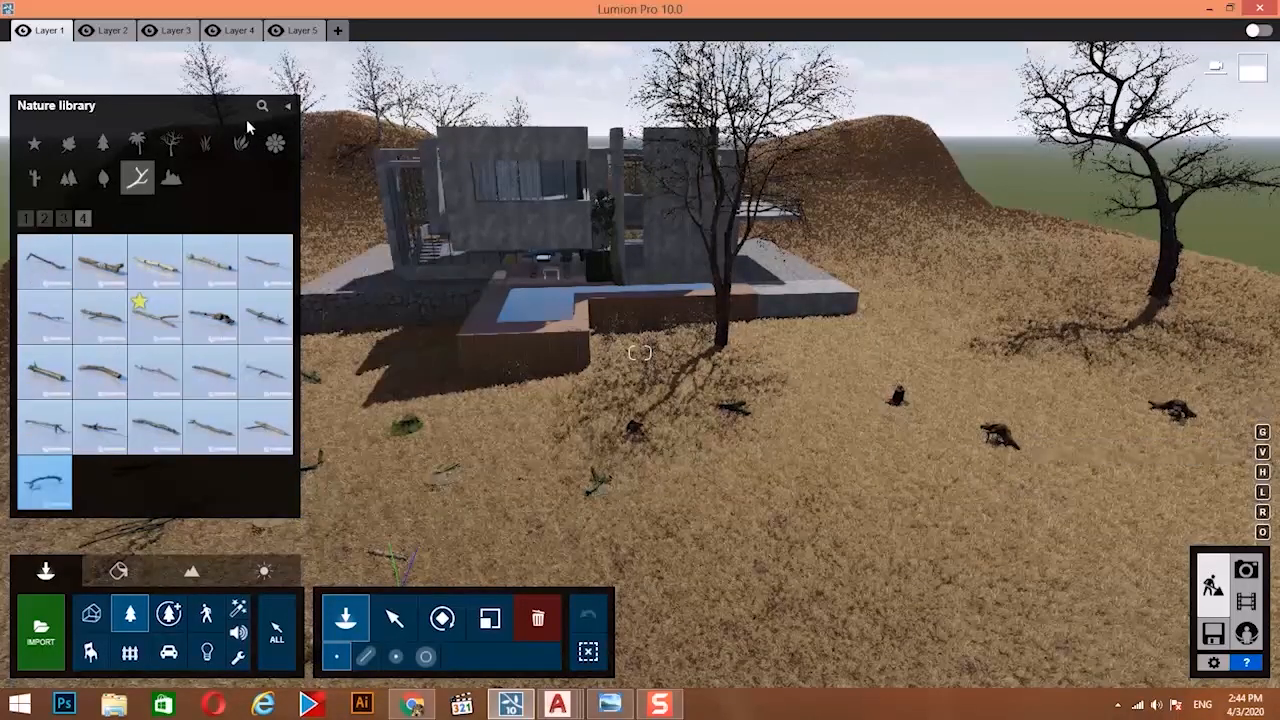
pyautogui.click(101, 181)
pyautogui.click(99, 260)
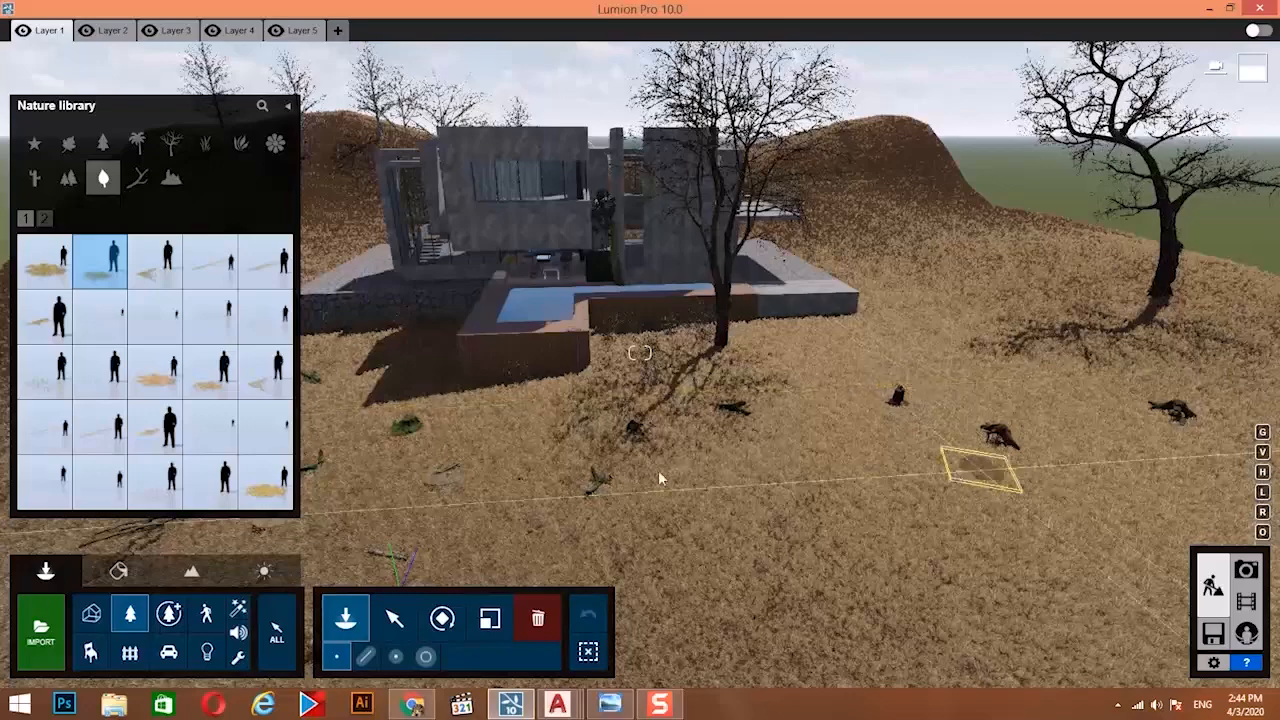
pyautogui.click(226, 331)
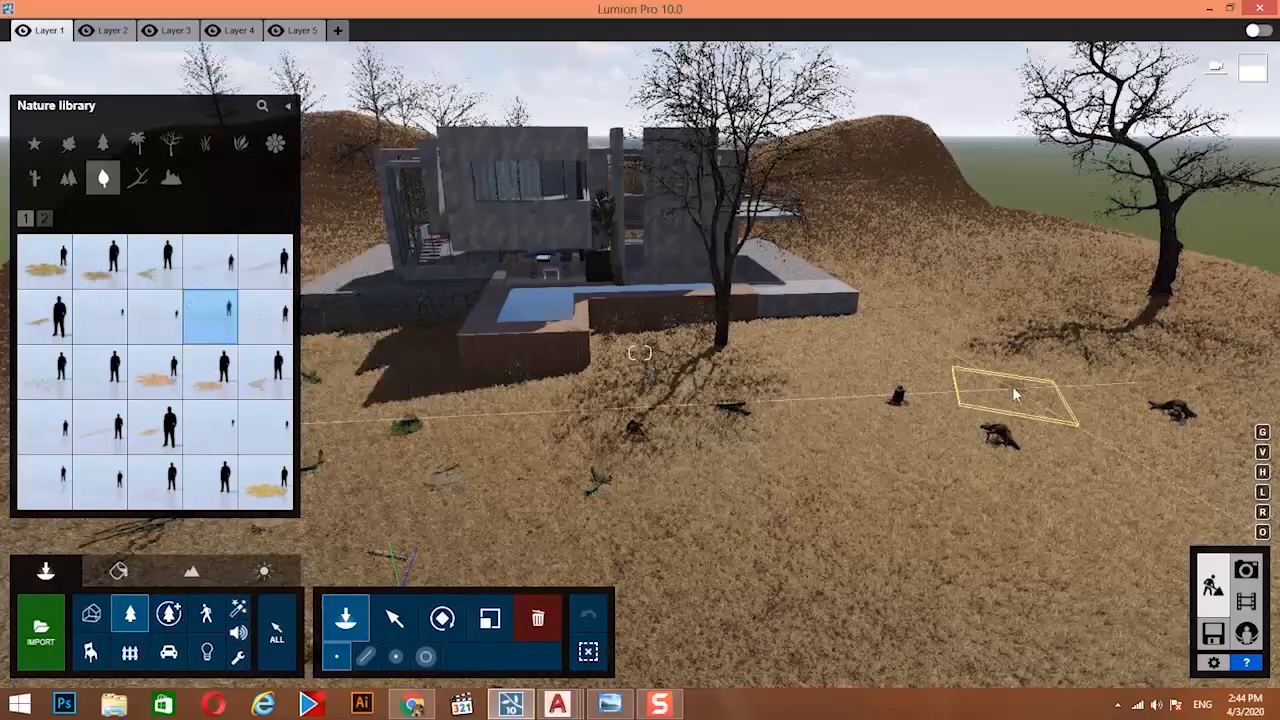
# Rotate the long branched log (Log 009) on the grass in front of the villa.
pyautogui.moveTo(806, 575); pyautogui.dragTo(769, 571, button='right')
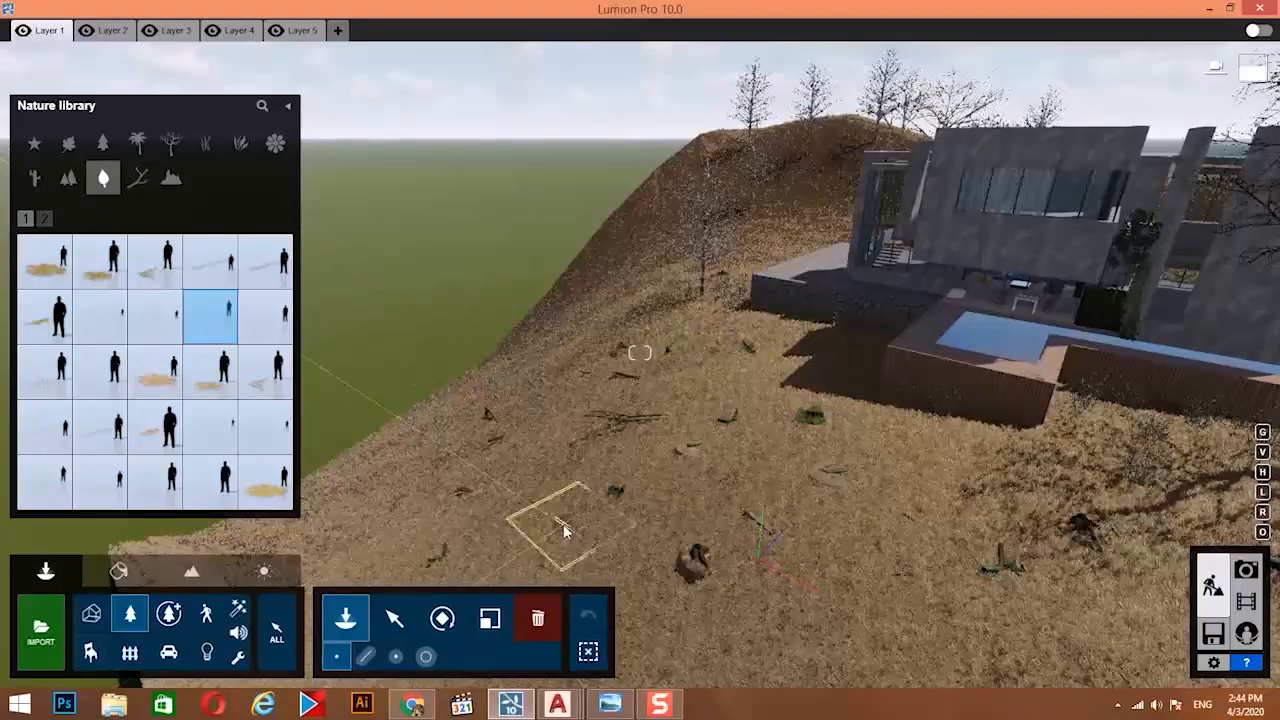
pyautogui.moveTo(563, 523); pyautogui.dragTo(761, 477, button='right')
pyautogui.press('r')
pyautogui.moveTo(905, 412); pyautogui.dragTo(890, 474)
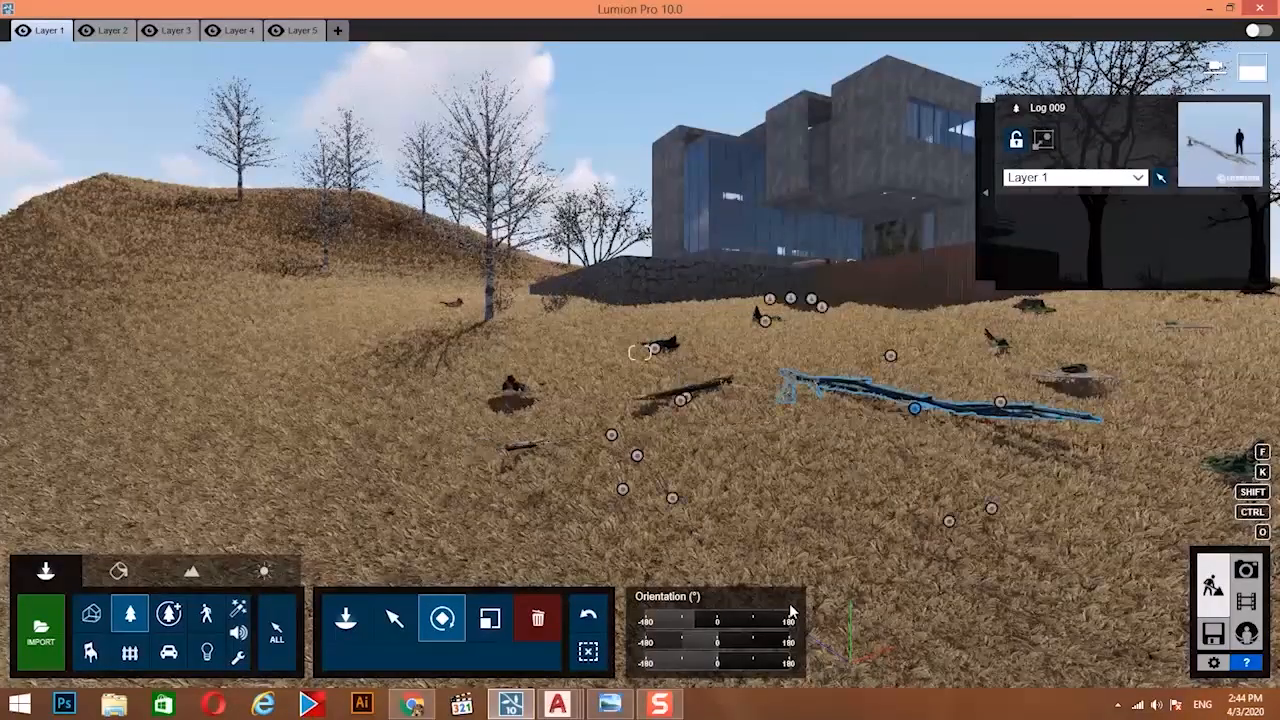
# Place thin, slender leafless trees on the near grass slope and along the ridge around the crooked bare tree.
pyautogui.moveTo(648, 478); pyautogui.dragTo(705, 520, button='right')
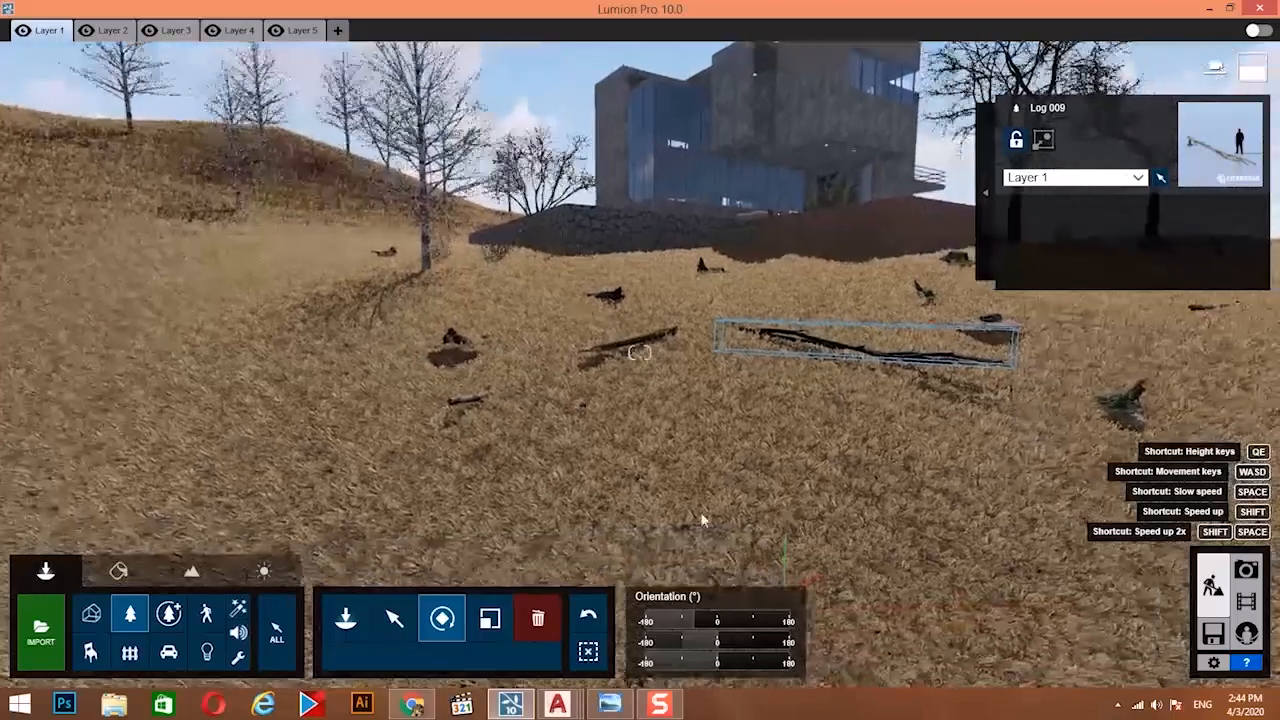
pyautogui.moveTo(615, 497); pyautogui.dragTo(730, 405, button='right')
pyautogui.press('s')
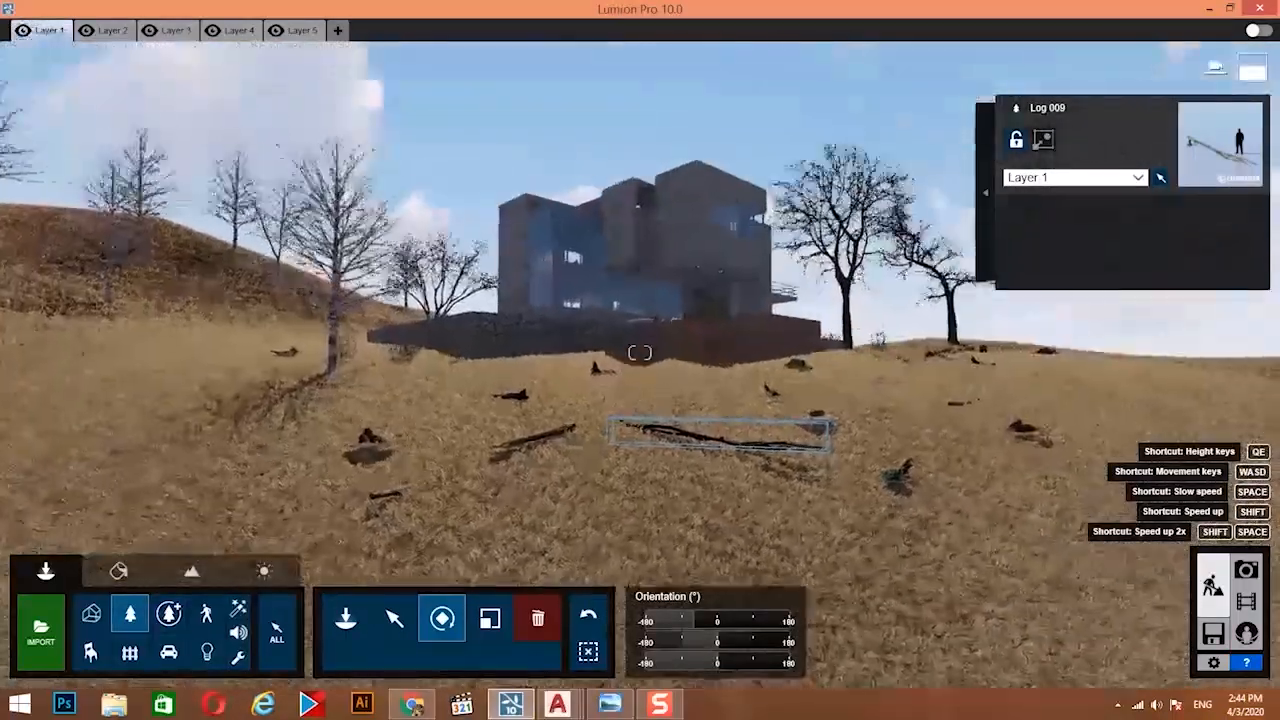
pyautogui.click(130, 615)
pyautogui.click(130, 615)
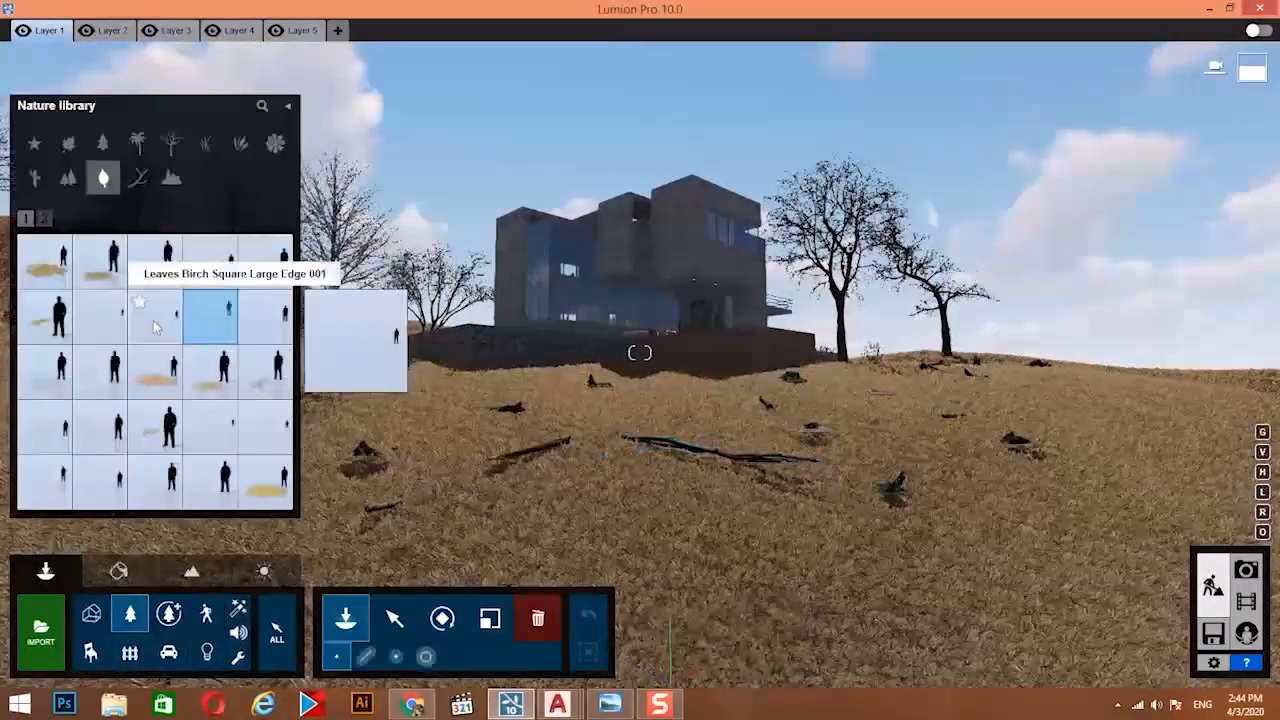
pyautogui.click(171, 145)
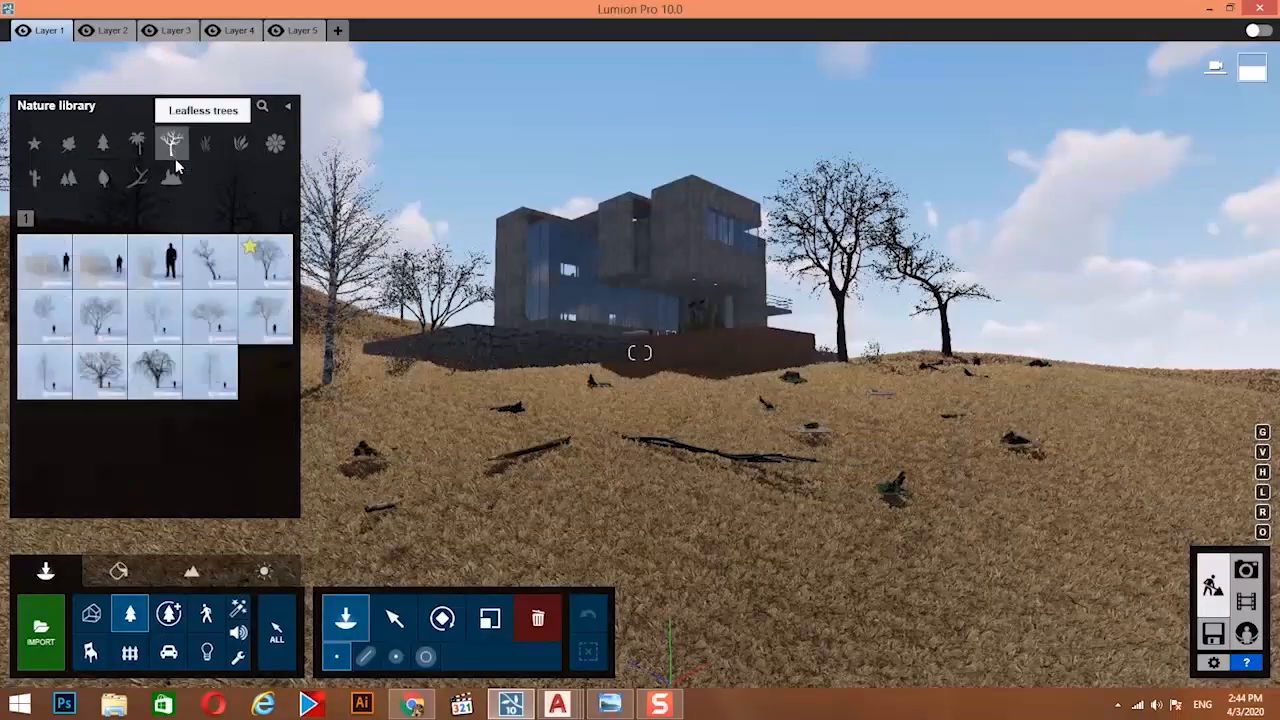
pyautogui.click(99, 329)
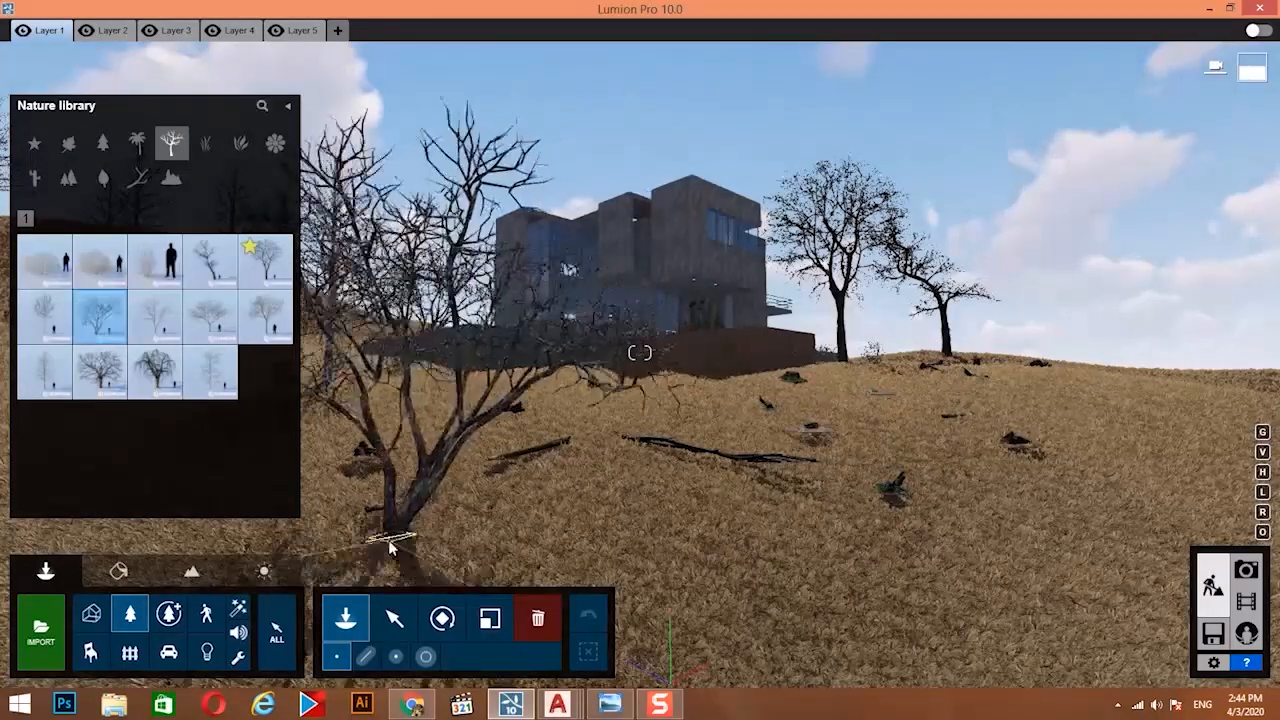
pyautogui.moveTo(391, 543); pyautogui.dragTo(134, 401, button='right')
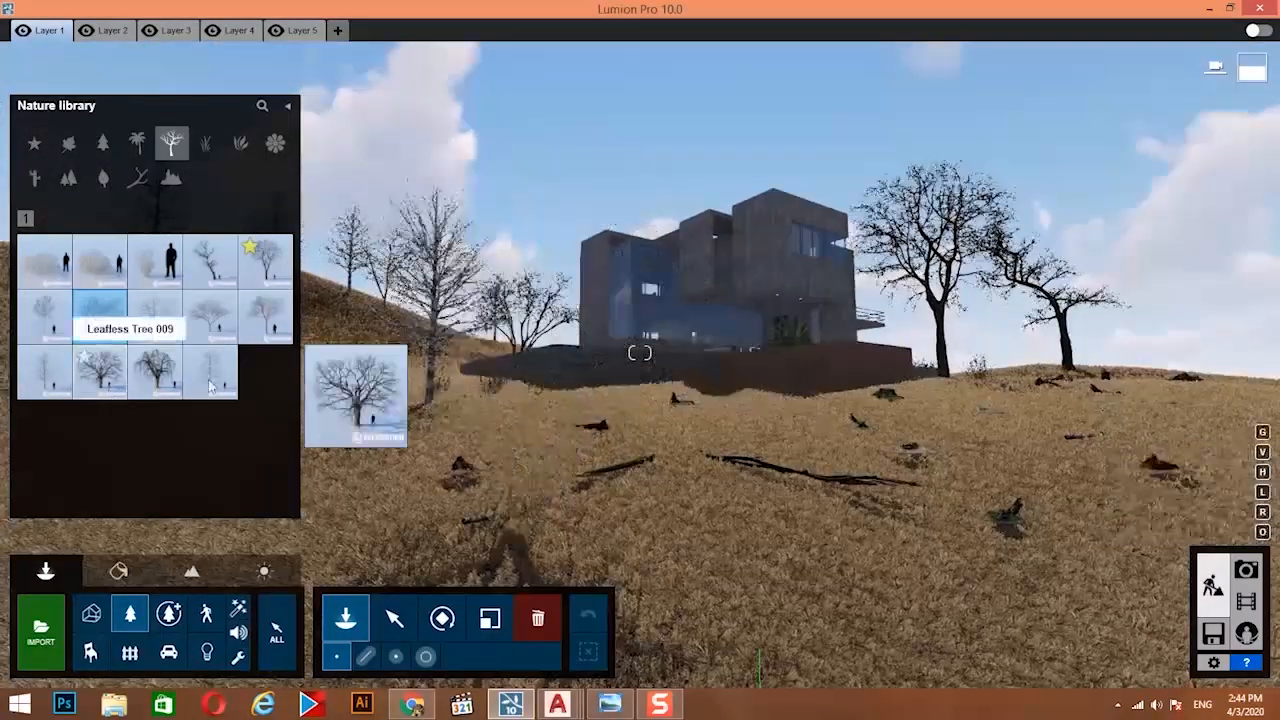
pyautogui.click(210, 387)
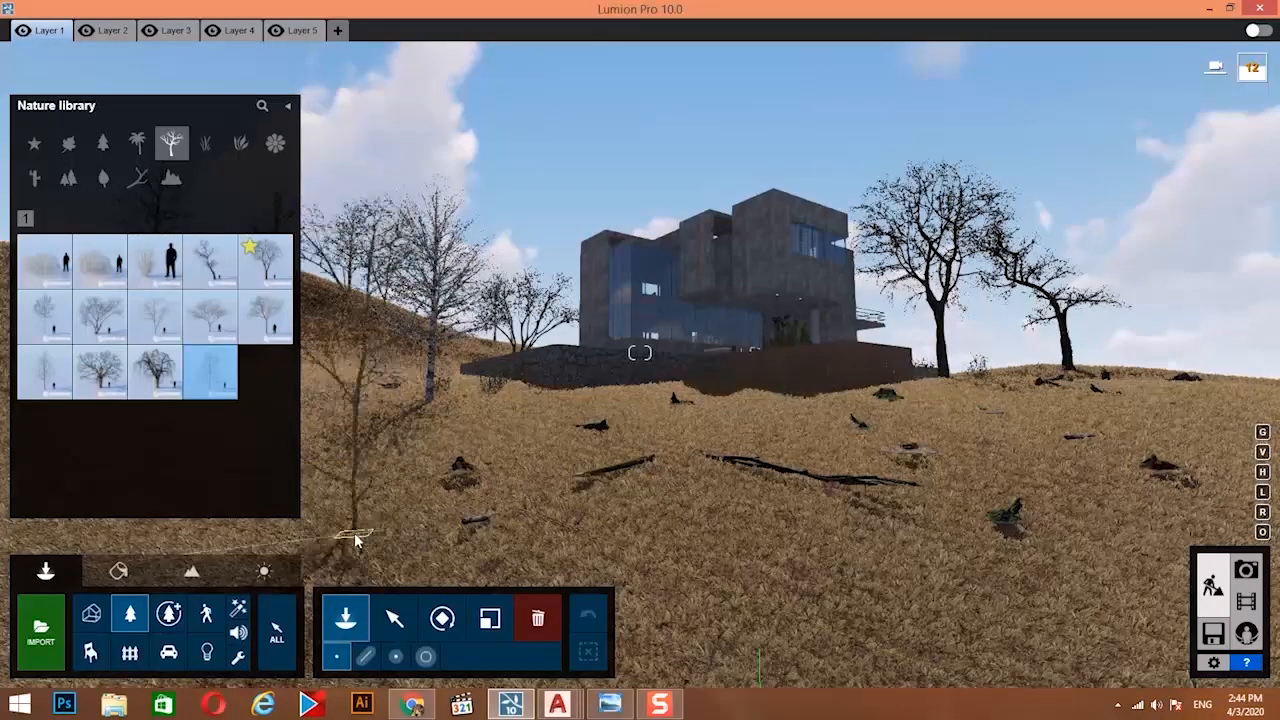
pyautogui.click(357, 541)
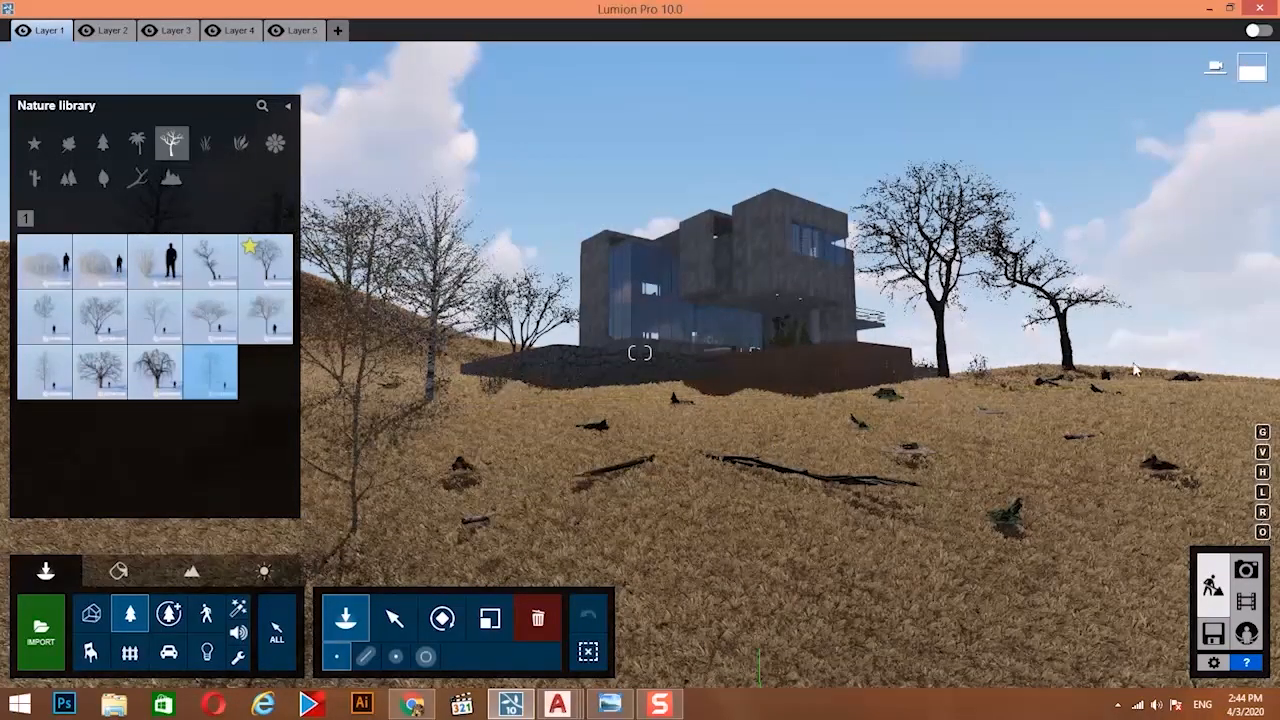
pyautogui.click(1037, 370)
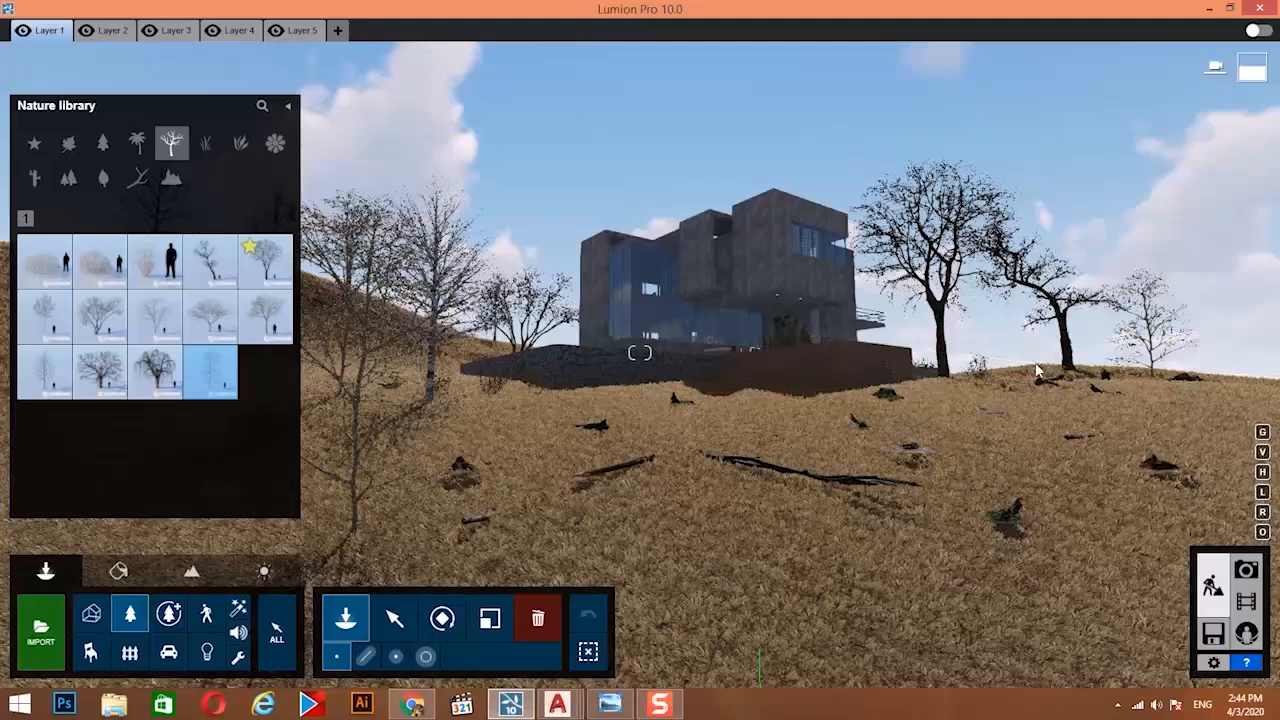
pyautogui.click(1219, 381)
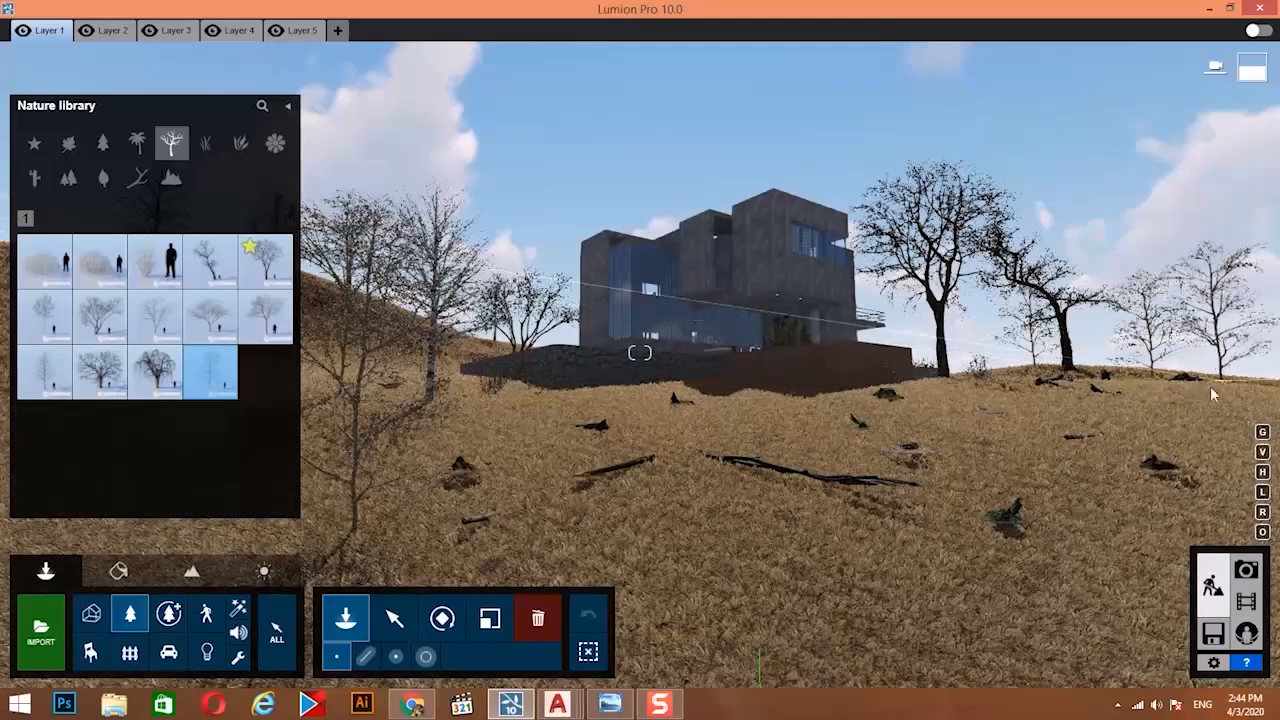
# Place a group of Leafless Tree 002 on the hillside beside the villa, extending towards its stone retaining wall.
pyautogui.click(265, 258)
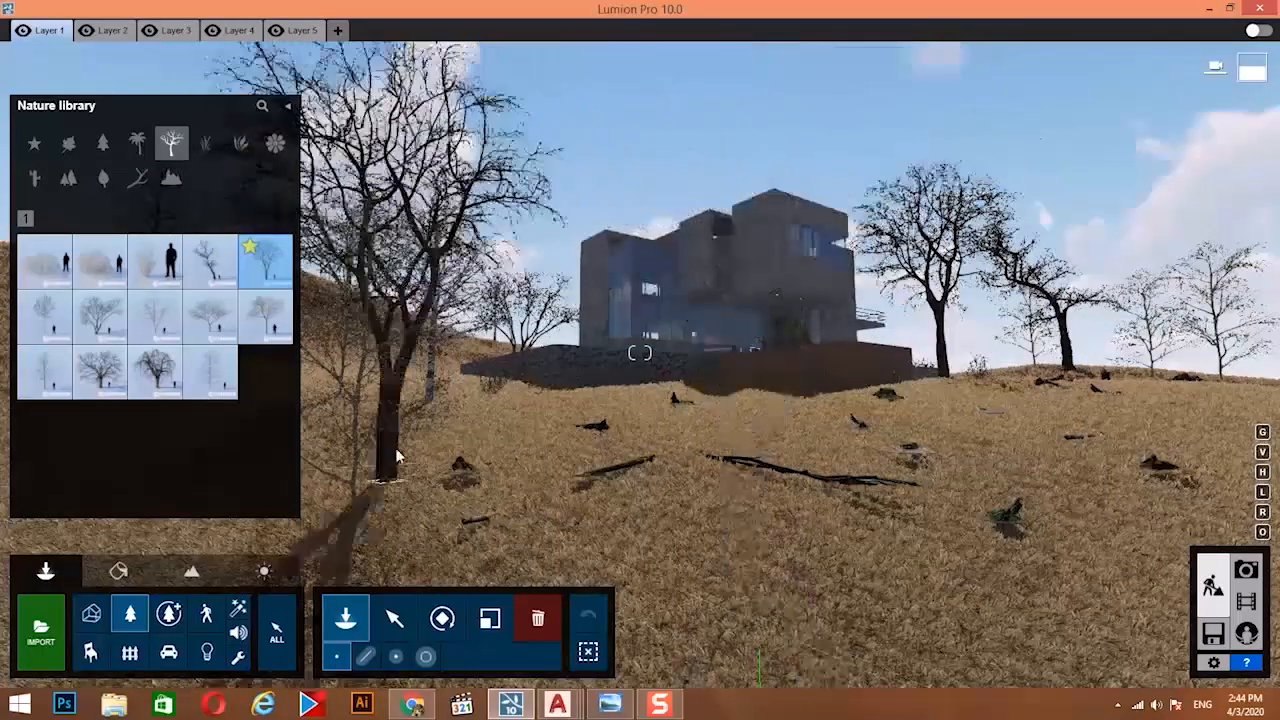
pyautogui.click(337, 432)
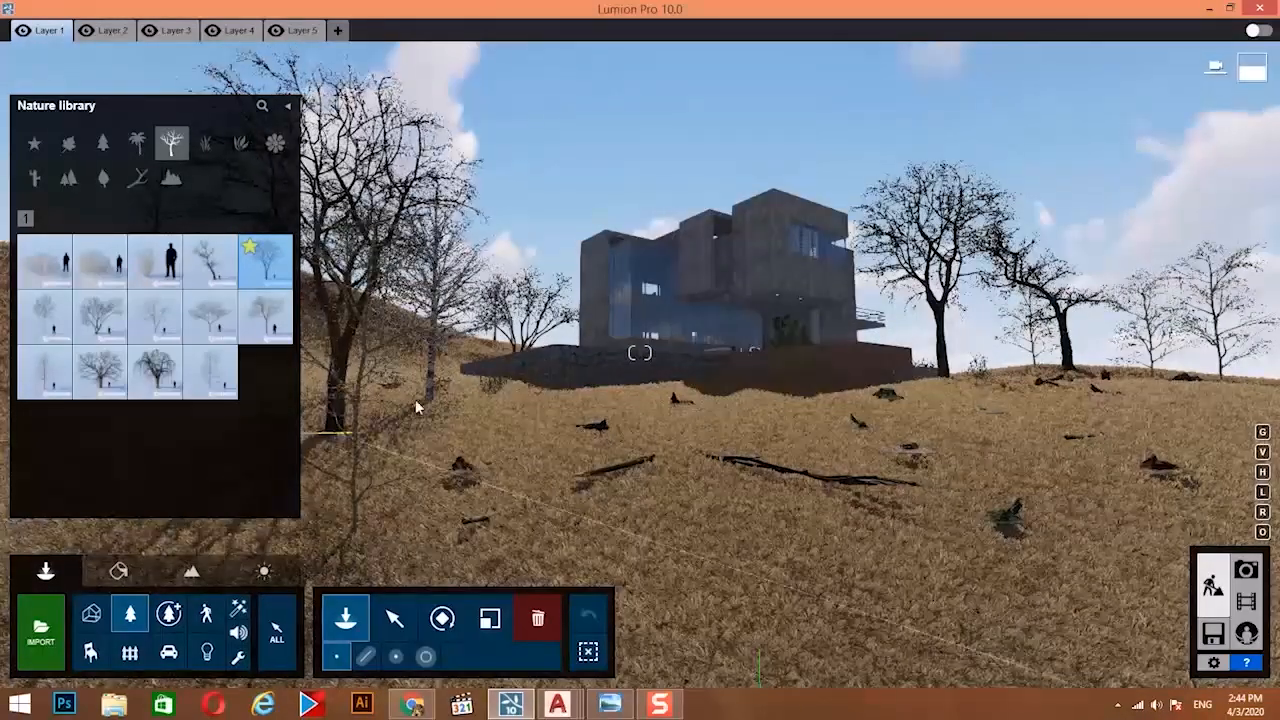
pyautogui.click(354, 382)
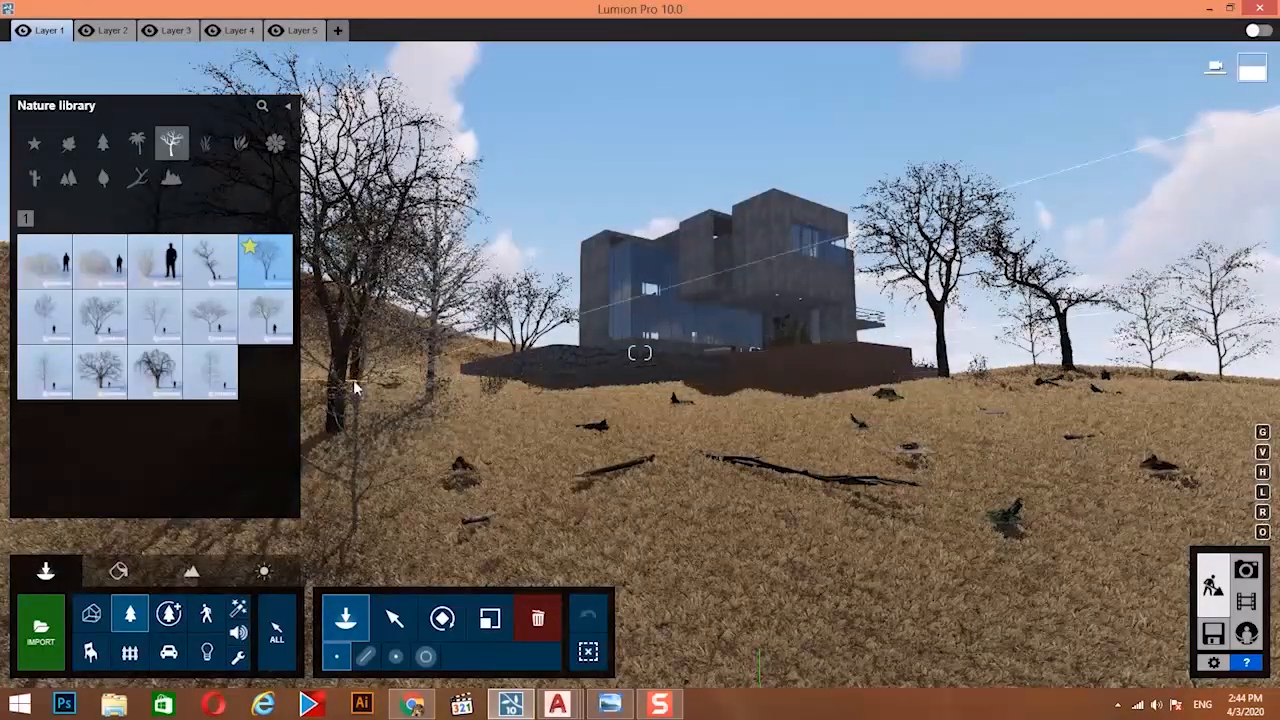
pyautogui.moveTo(354, 382); pyautogui.dragTo(353, 381, button='right')
pyautogui.click(486, 382)
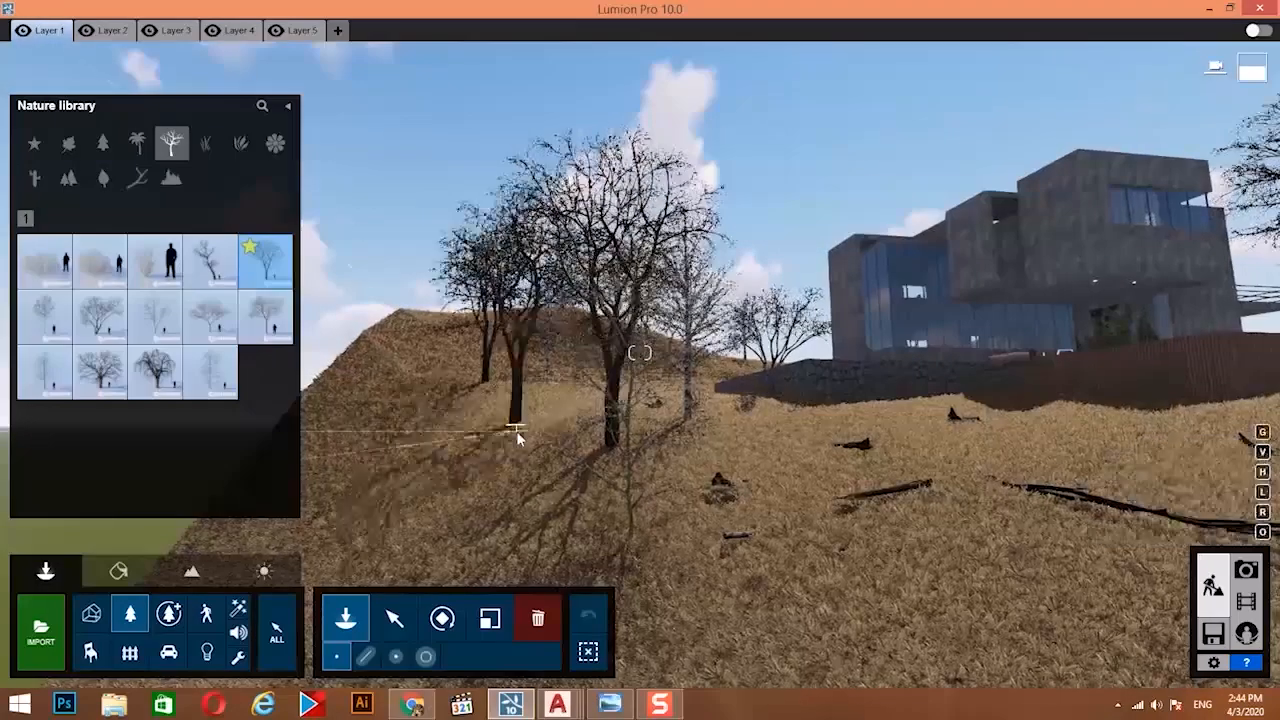
pyautogui.click(517, 431)
pyautogui.click(615, 410)
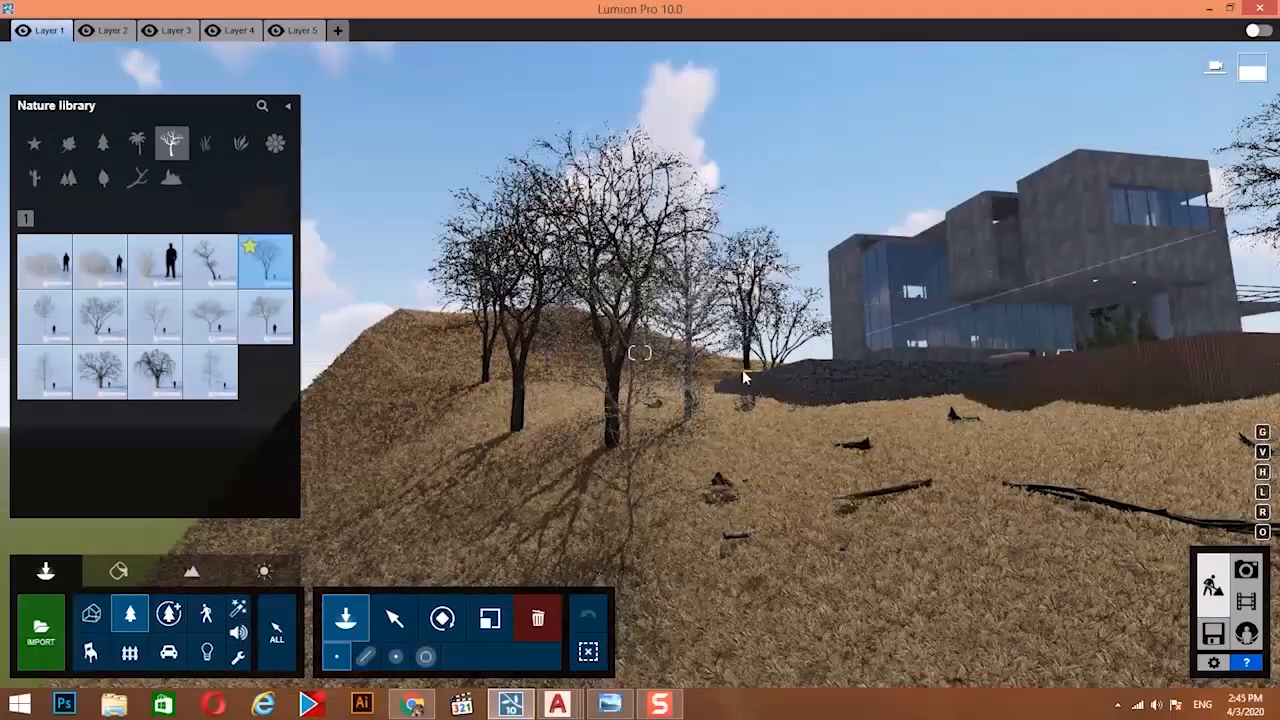
# Place a Leafless Tree 002 at the villa's concrete corner beside the stone paving and enlarge it.
pyautogui.hotkey('shift', 'w')
pyautogui.moveTo(790, 440); pyautogui.dragTo(806, 487, button='right')
pyautogui.click(810, 470)
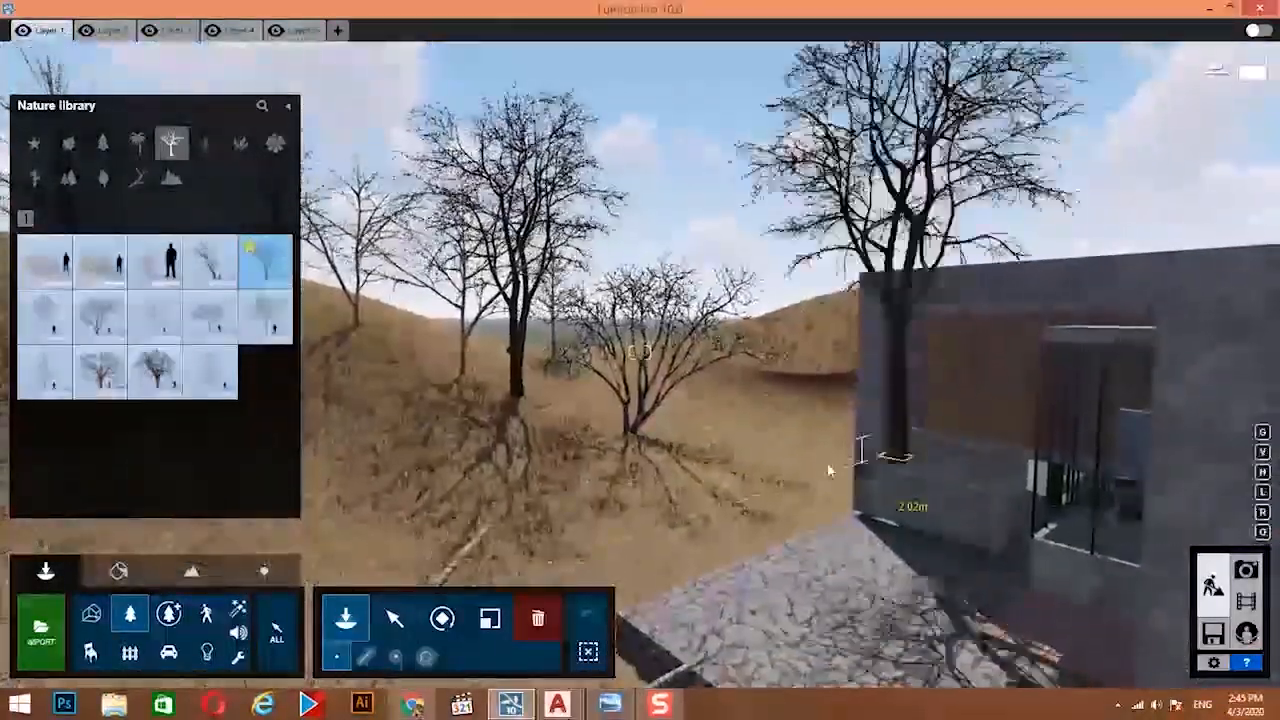
pyautogui.click(492, 620)
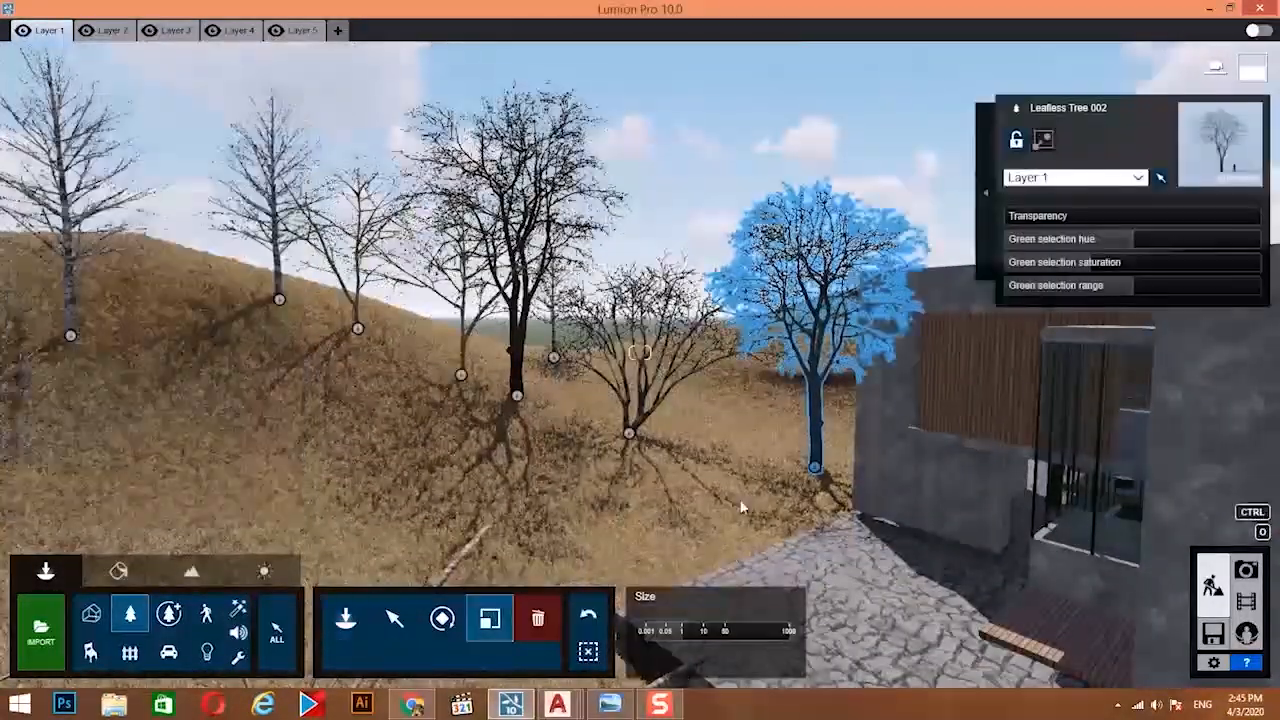
pyautogui.moveTo(824, 454); pyautogui.dragTo(832, 446)
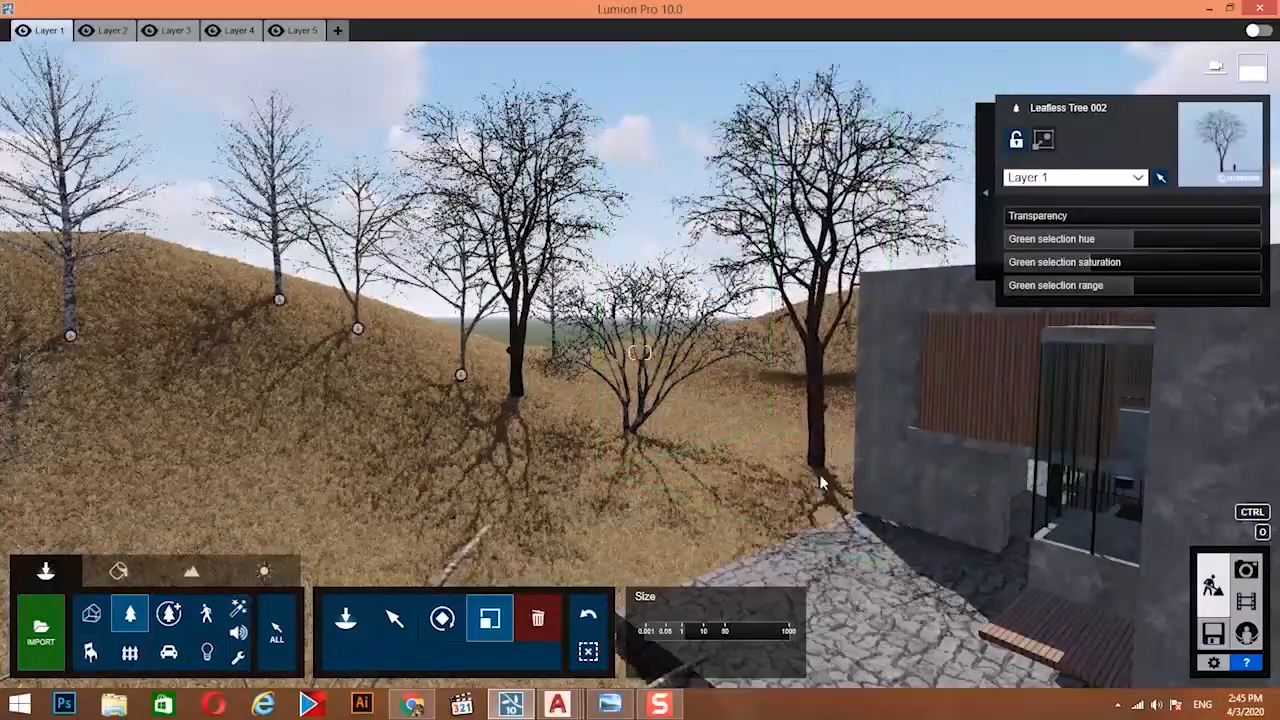
# Add pale, thin-branched leafless trees behind the pool terrace and on the open grass near the fallen logs.
pyautogui.hotkey('shift', 's')
pyautogui.moveTo(826, 482); pyautogui.dragTo(640, 516, button='right')
pyautogui.hotkey('shift', 's')
pyautogui.hotkey('shift', 'w')
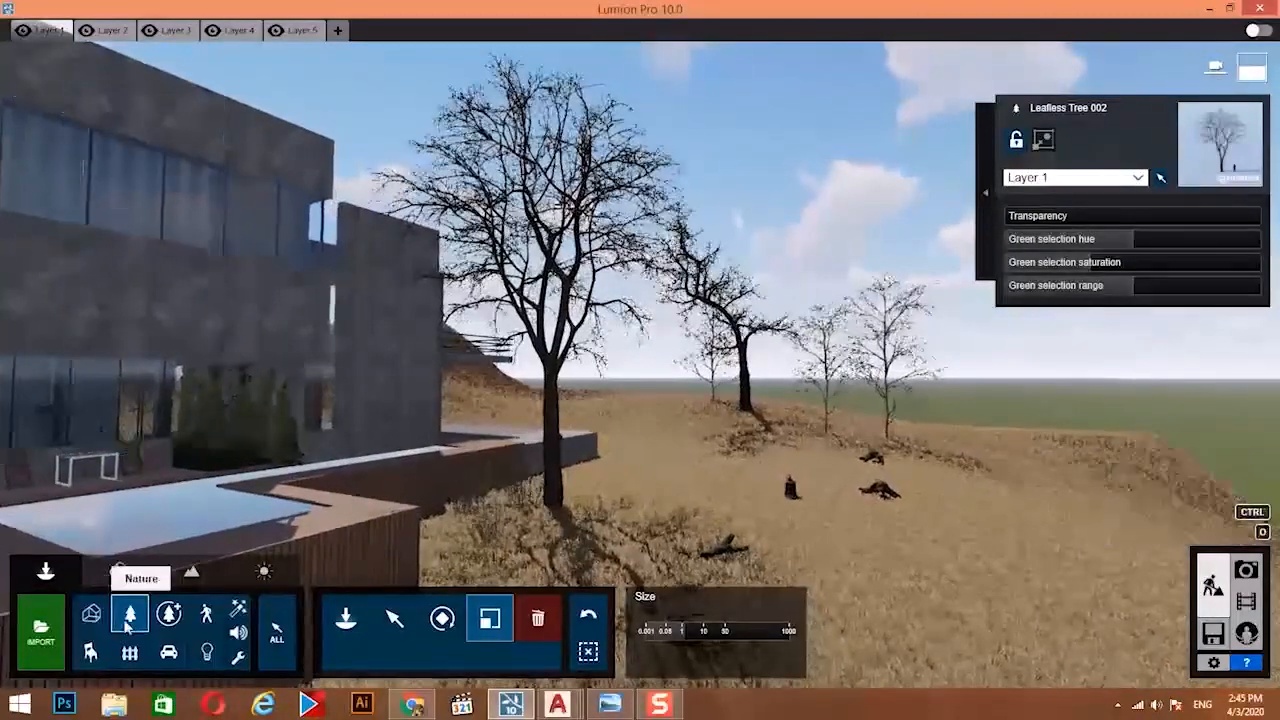
pyautogui.click(130, 613)
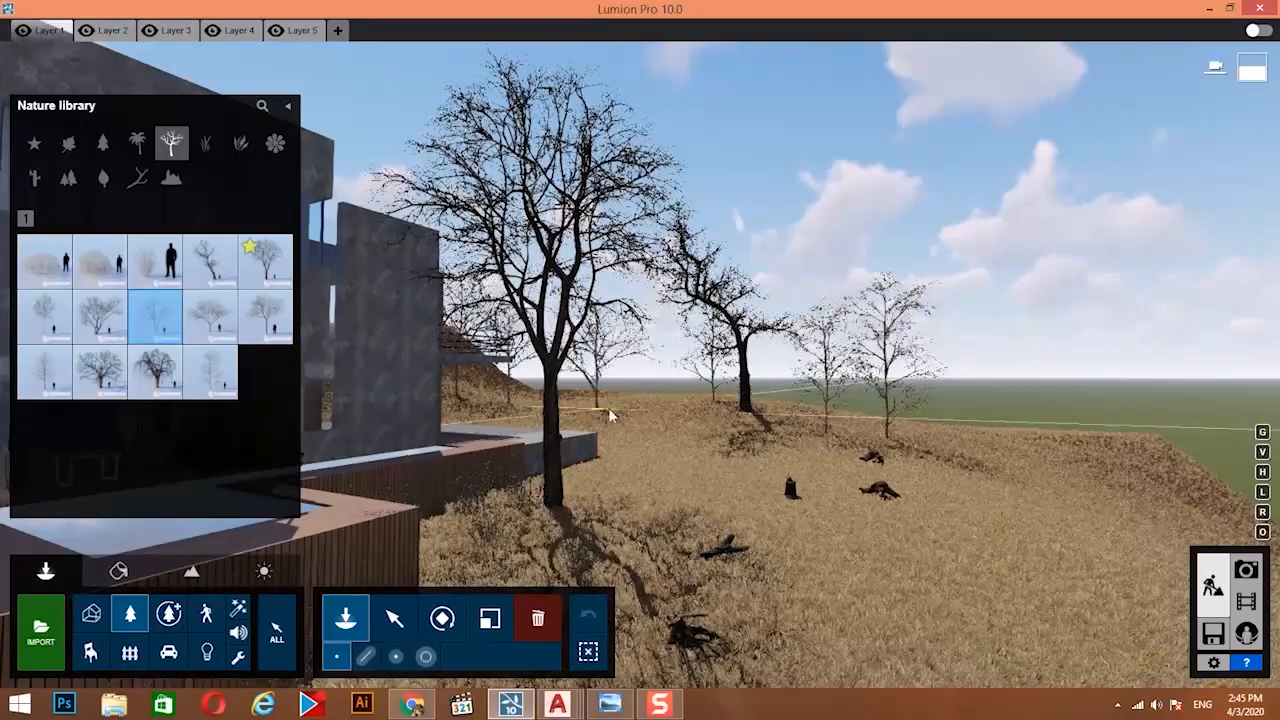
pyautogui.press('s')
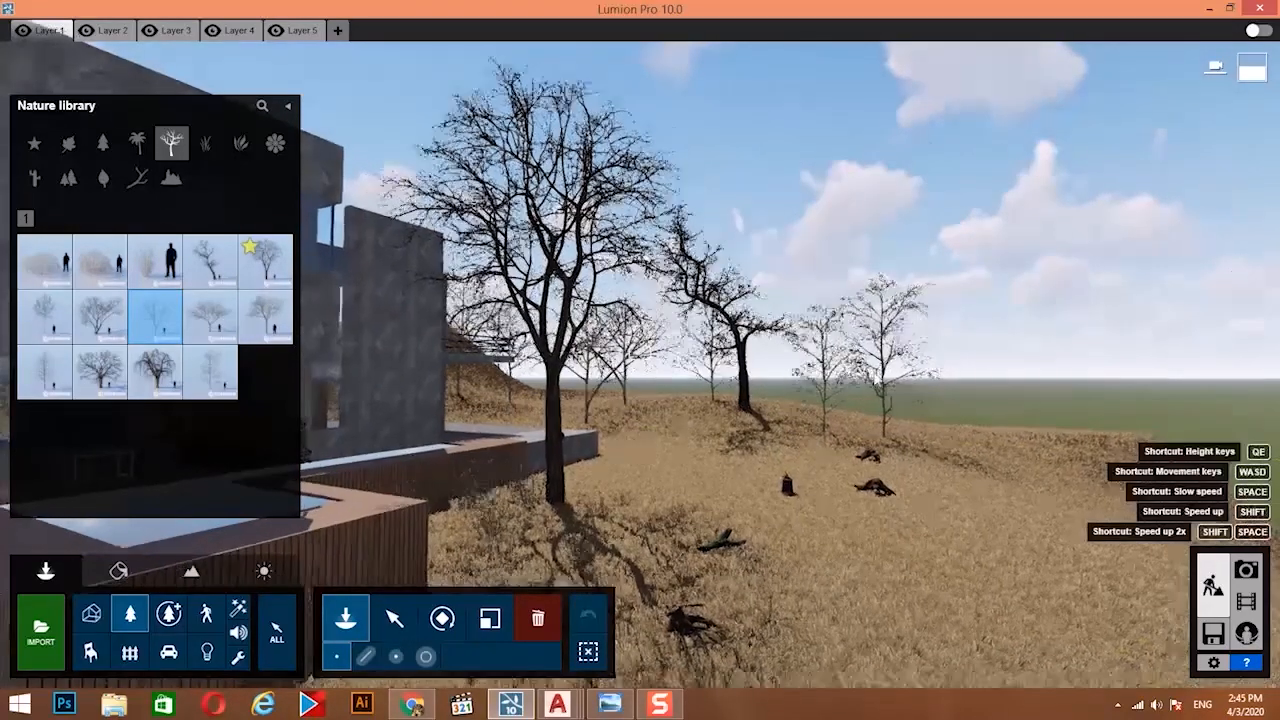
pyautogui.click(997, 554)
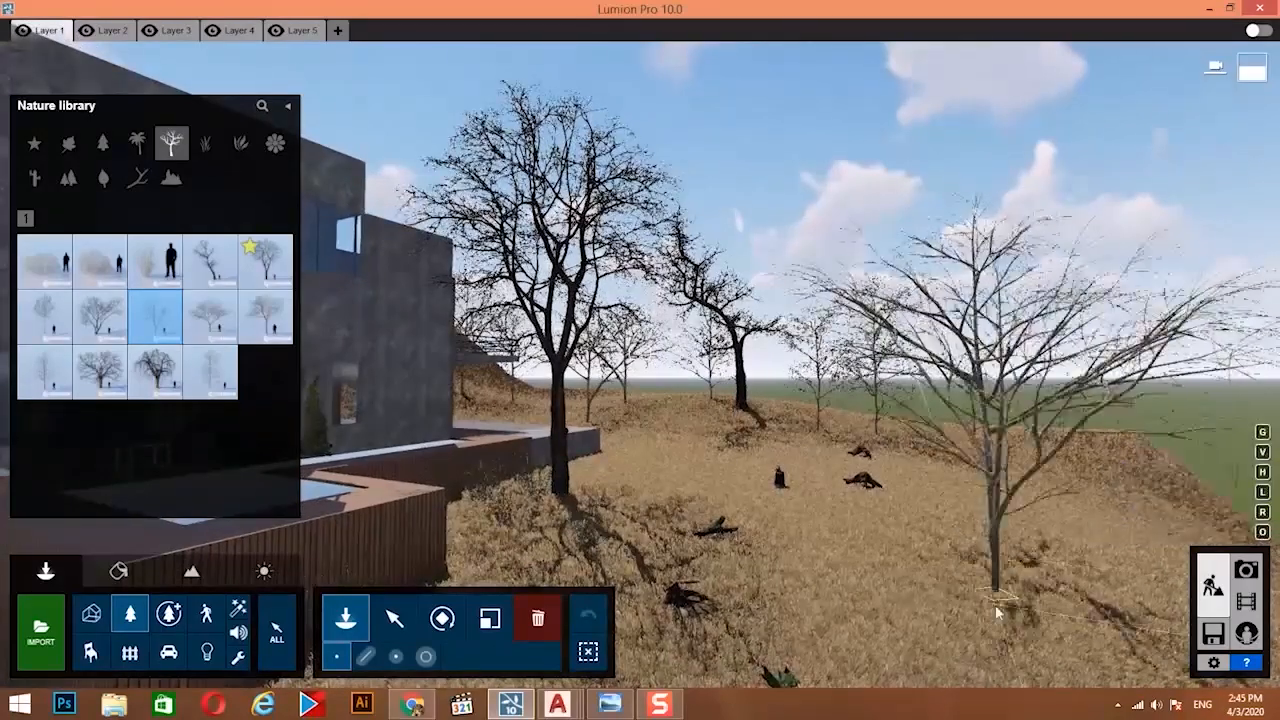
pyautogui.press('s')
pyautogui.press('s')
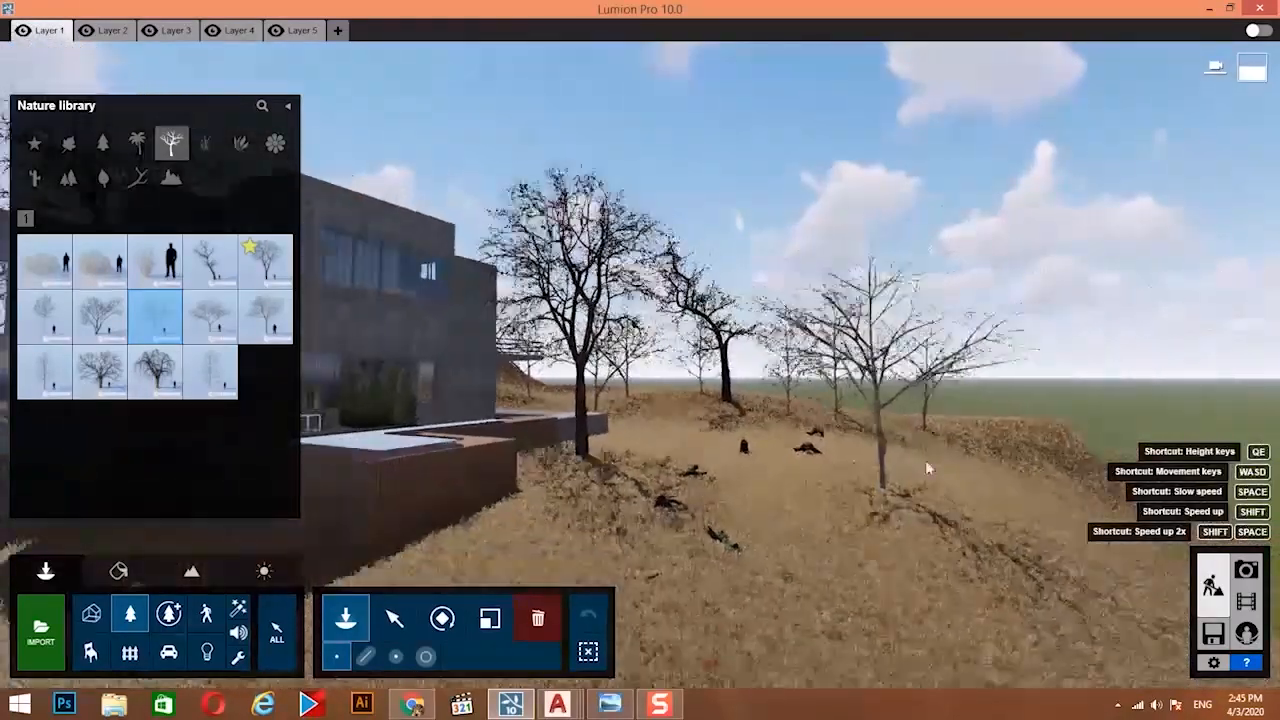
# Plant more of the pale, thin-branched leafless trees on the lower grass slope near the terrain's edge.
pyautogui.moveTo(892, 464); pyautogui.dragTo(835, 573, button='right')
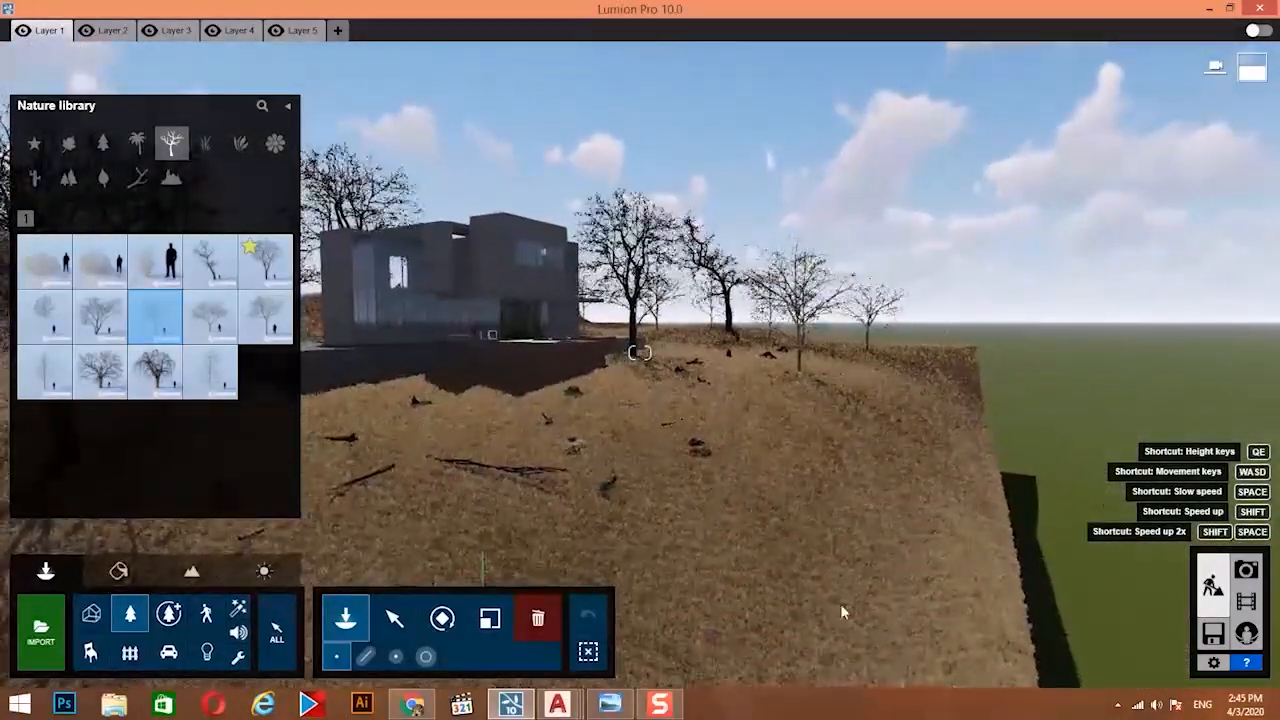
pyautogui.click(872, 612)
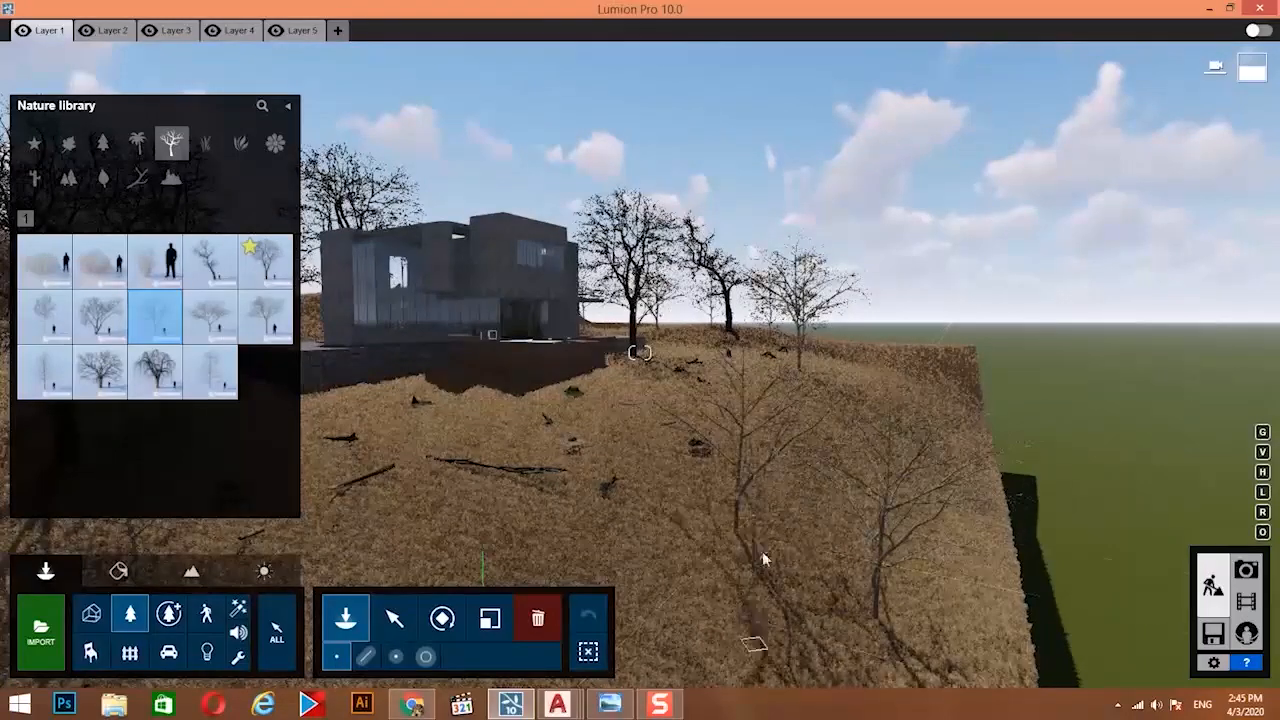
pyautogui.click(800, 463)
pyautogui.click(686, 634)
pyautogui.moveTo(686, 634); pyautogui.dragTo(555, 610, button='right')
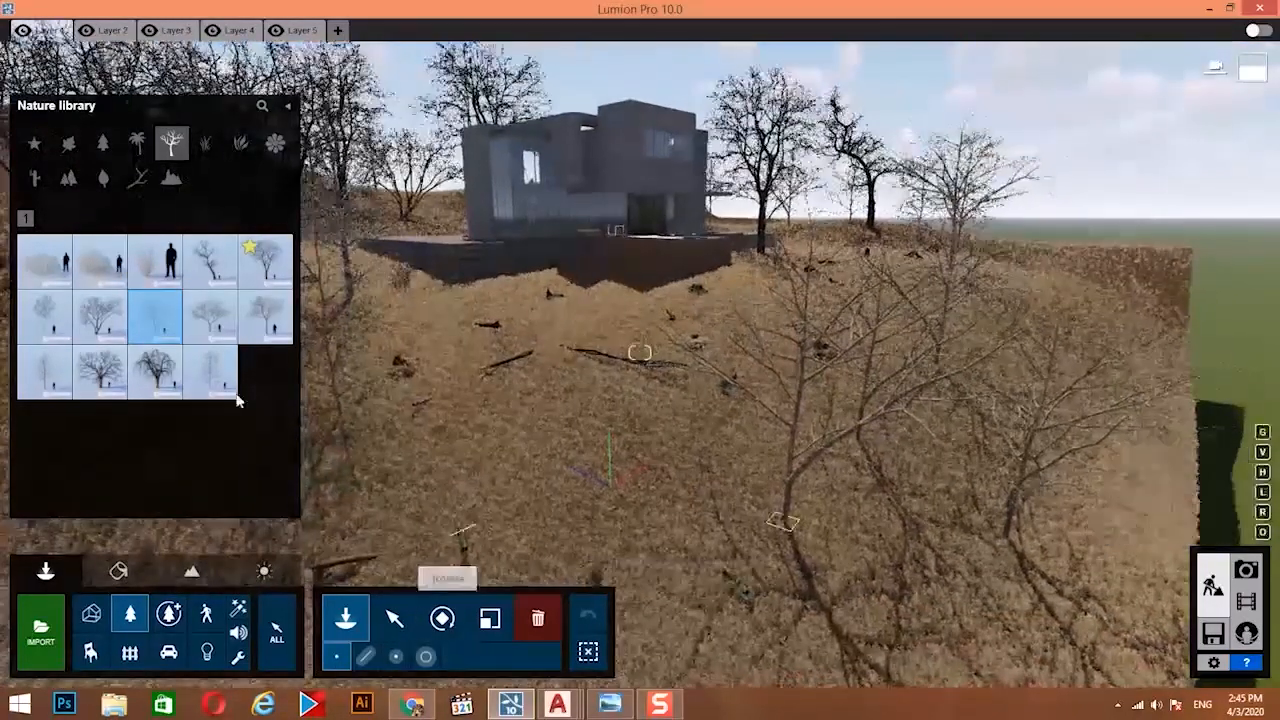
# Place broad Leafless Tree 009 specimens at the slope's outer edge and a crooked leaning bare tree further uphill.
pyautogui.click(100, 370)
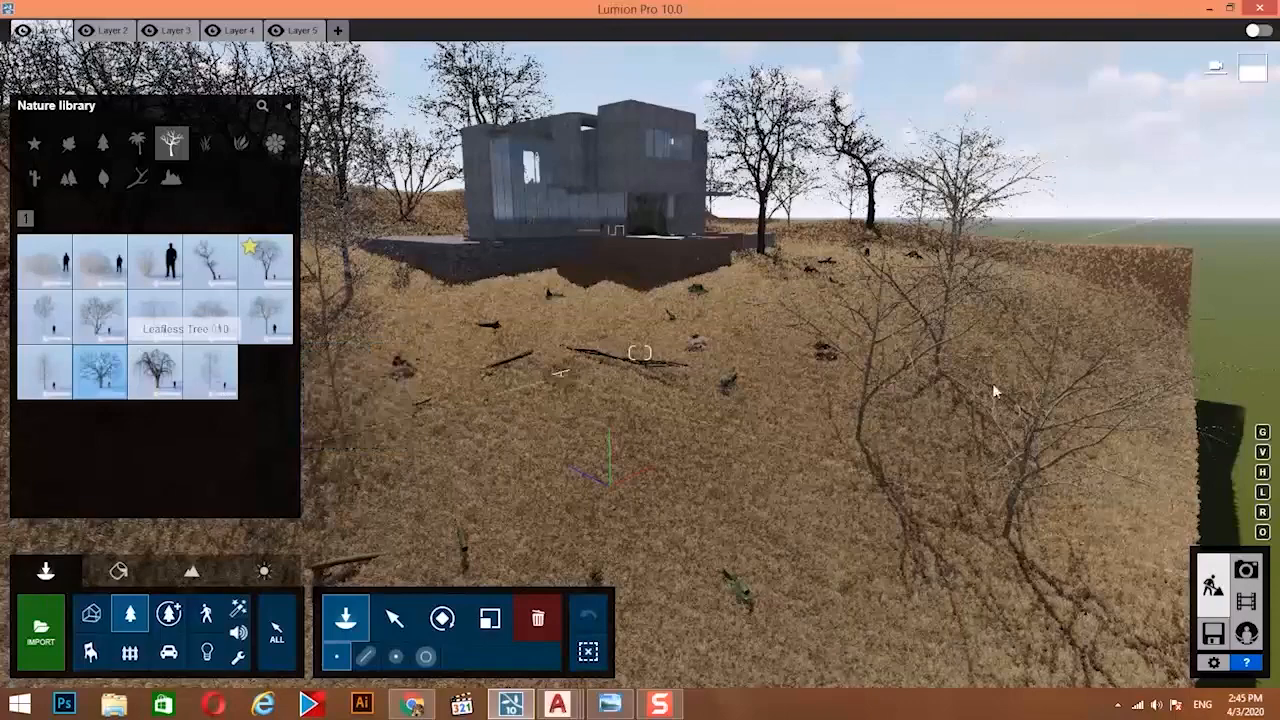
pyautogui.click(1128, 345)
pyautogui.click(1128, 528)
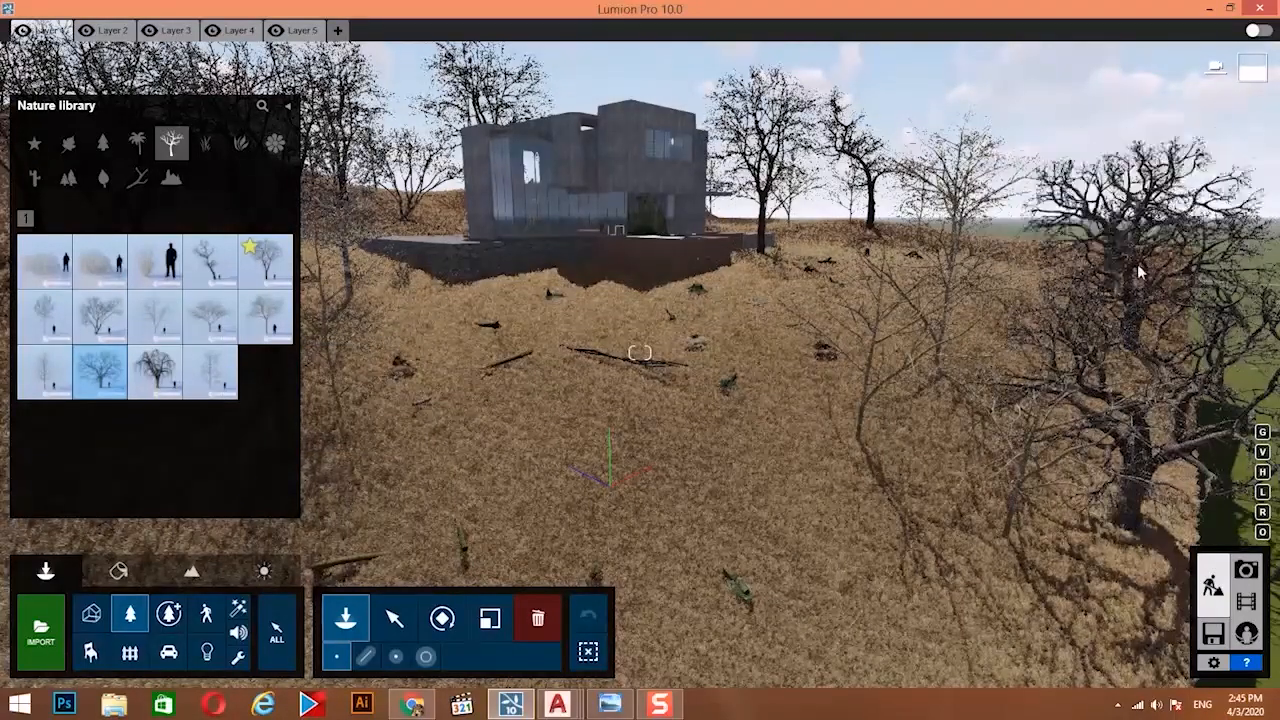
pyautogui.click(214, 264)
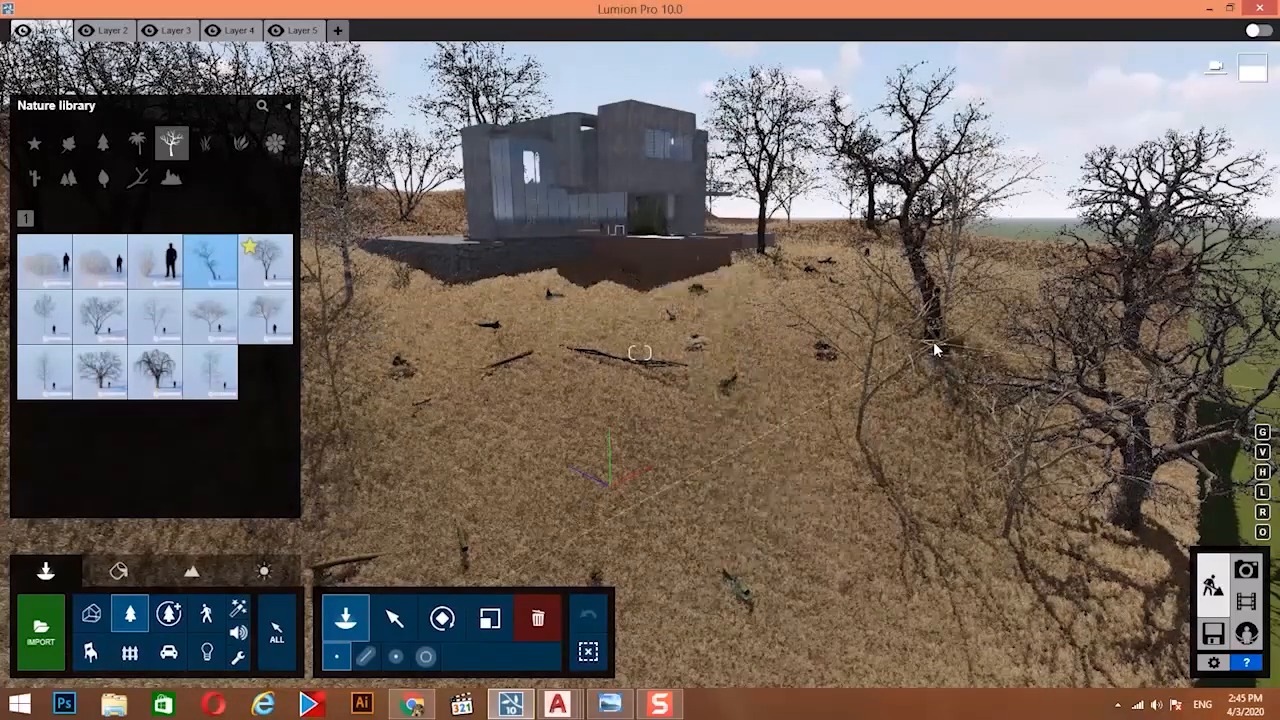
pyautogui.click(935, 350)
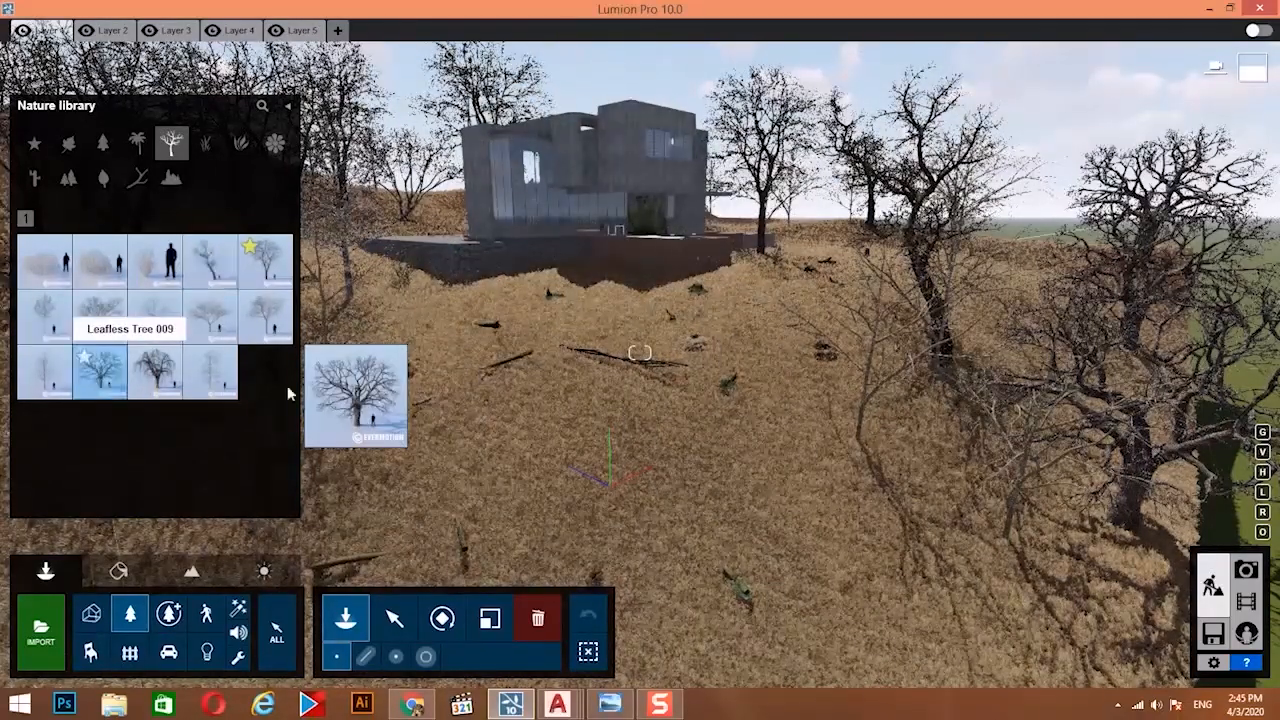
# Scatter small Leafless Tree 007 specimens across the grass slope below the villa.
pyautogui.moveTo(886, 383); pyautogui.dragTo(302, 343, button='right')
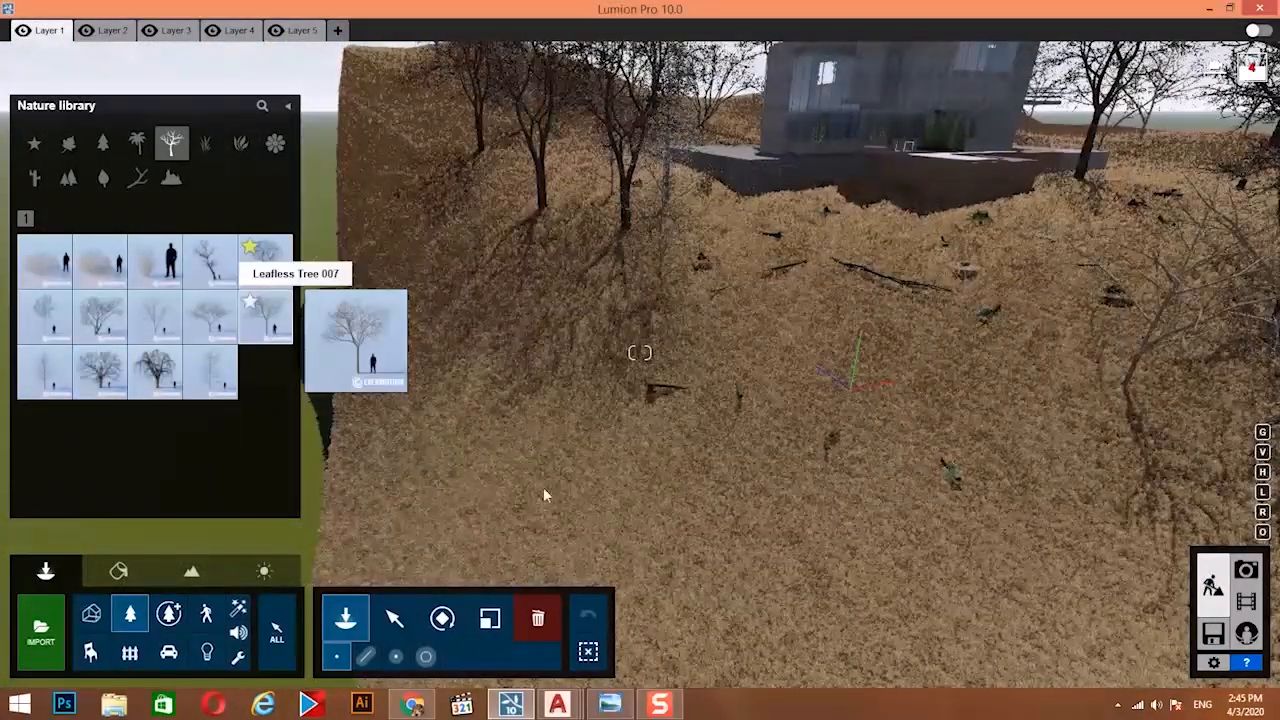
pyautogui.click(940, 530)
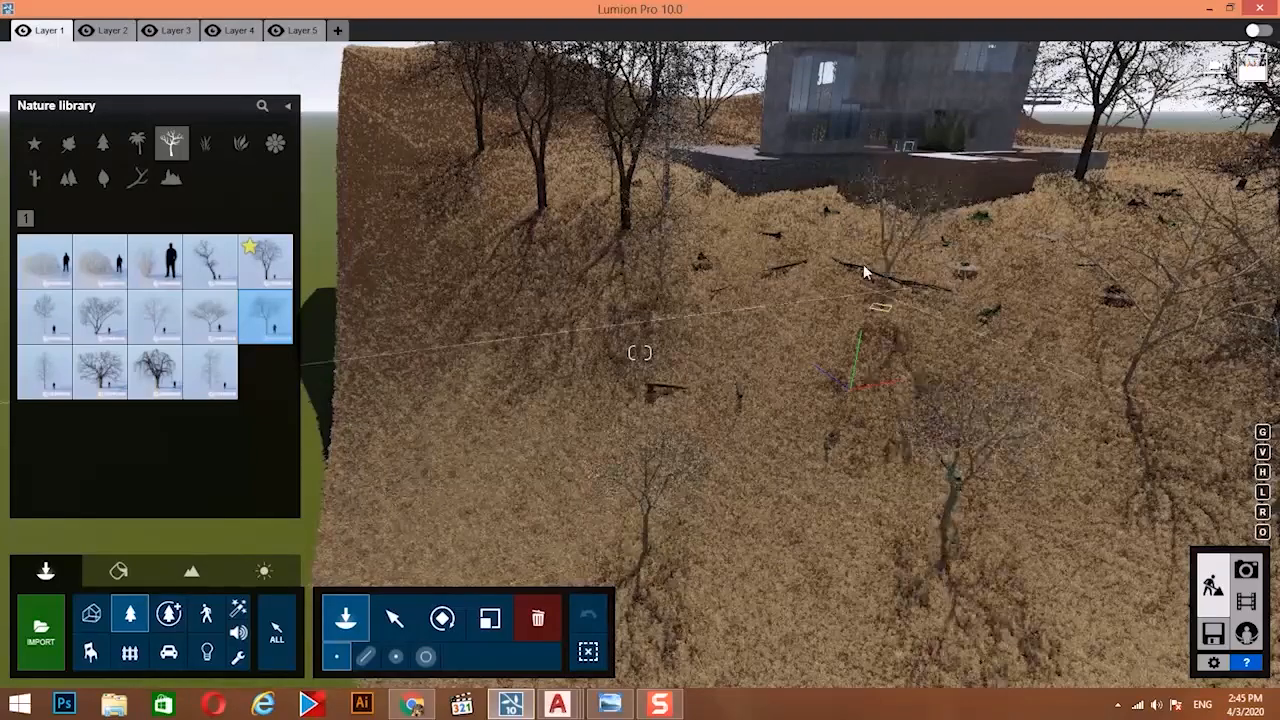
pyautogui.click(758, 316)
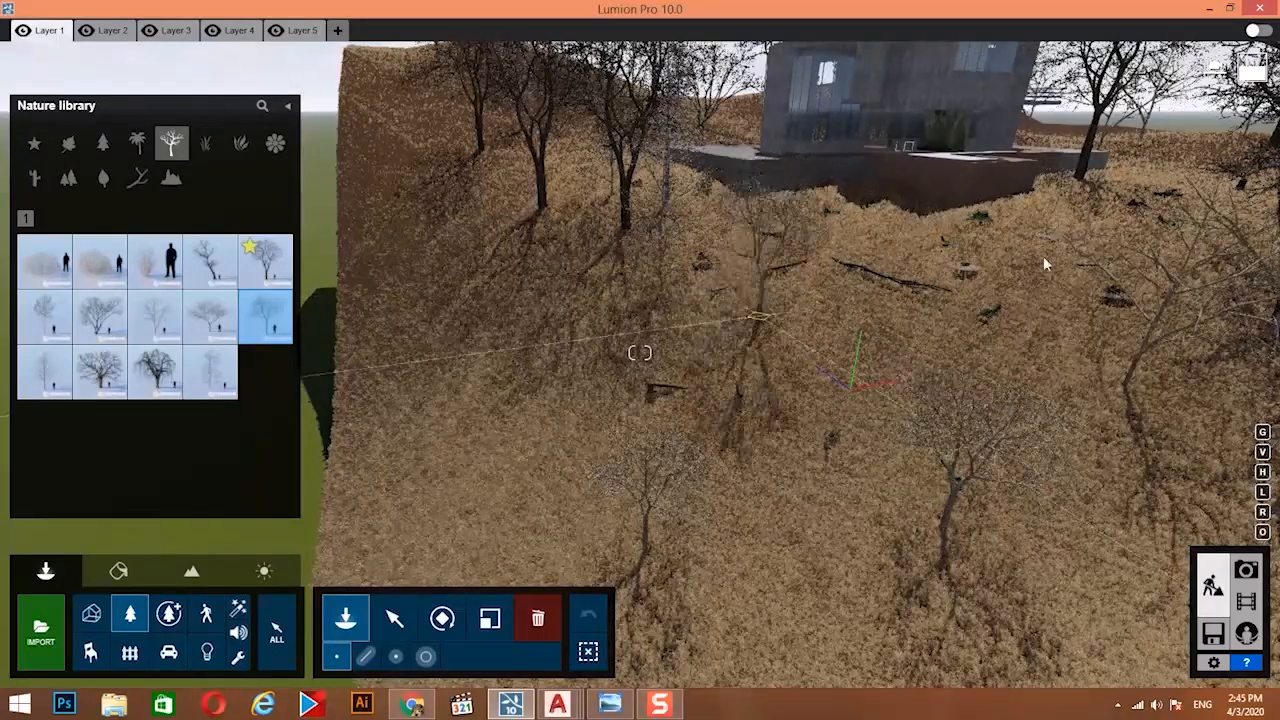
pyautogui.click(1031, 266)
# Place a tall, slender leafless tree on the grass slope below the villa, among the bare trees already planted.
pyautogui.press('s')
pyautogui.moveTo(840, 365); pyautogui.dragTo(956, 312, button='right')
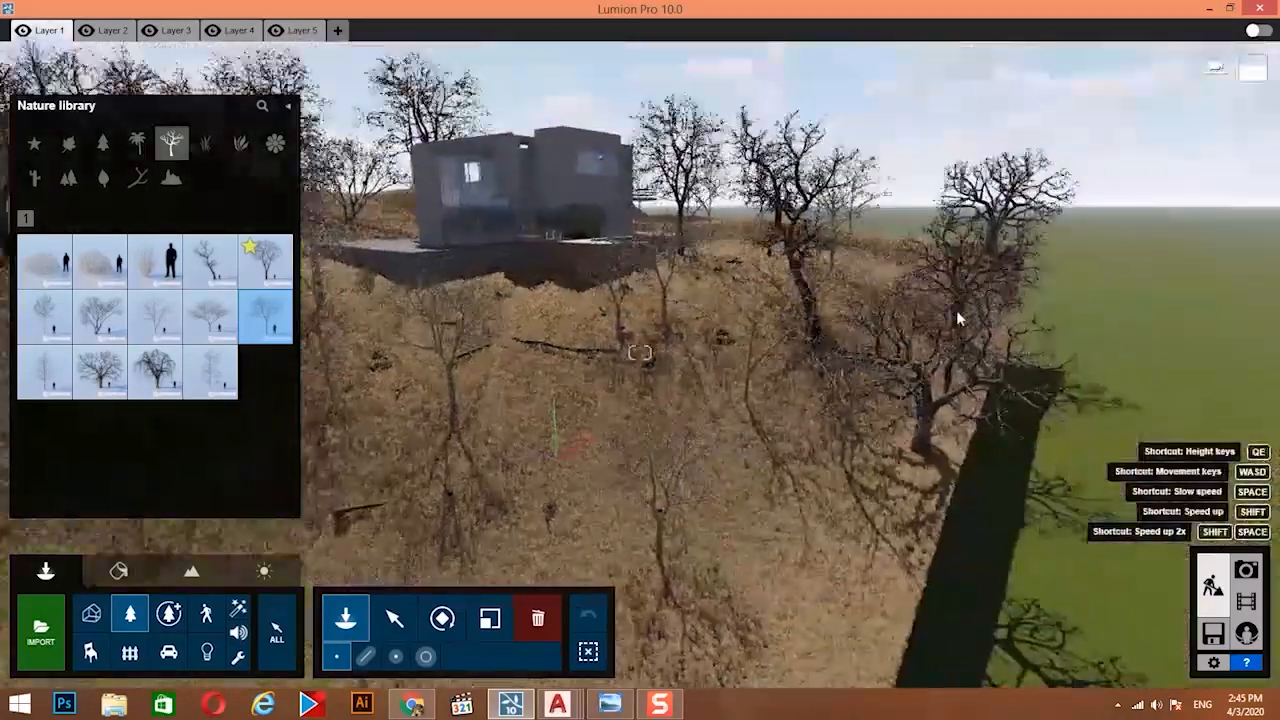
pyautogui.click(65, 376)
pyautogui.click(463, 436)
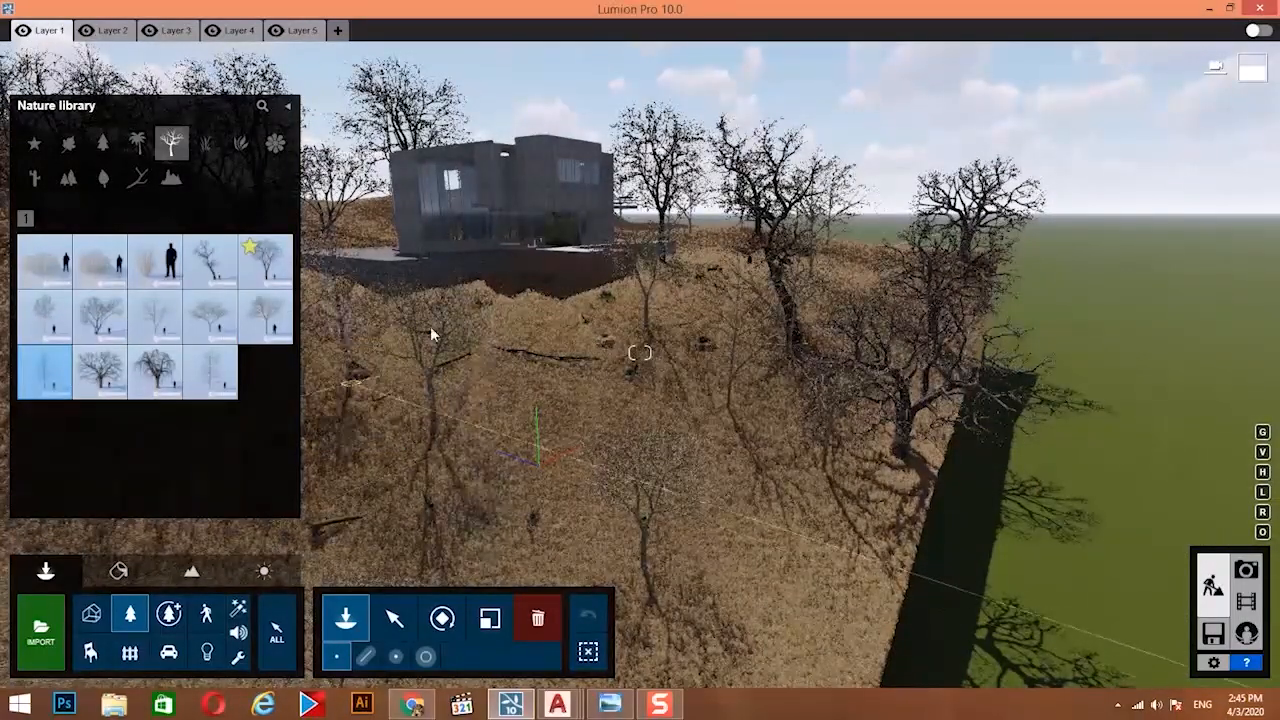
# Swing the sun direction round to the south-southeast, lighting the villa's facade and stone terrace wall.
pyautogui.press('w')
pyautogui.moveTo(396, 315); pyautogui.dragTo(345, 245, button='right')
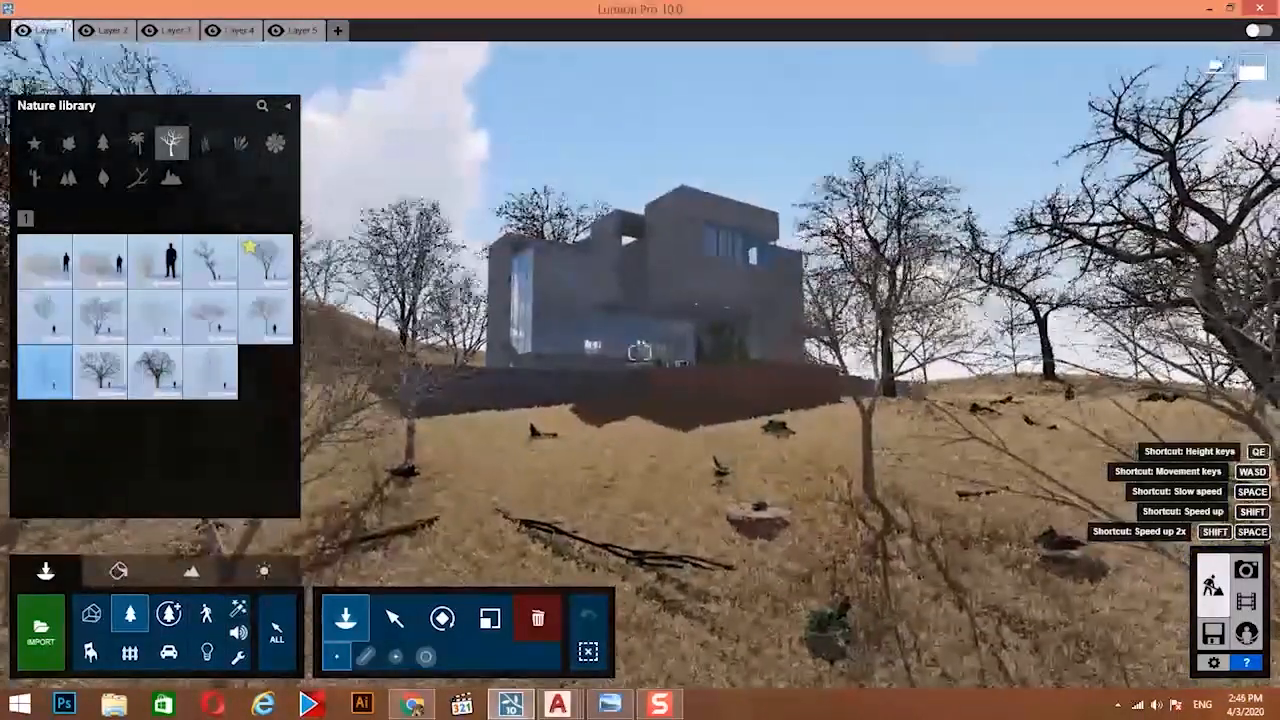
pyautogui.press('a')
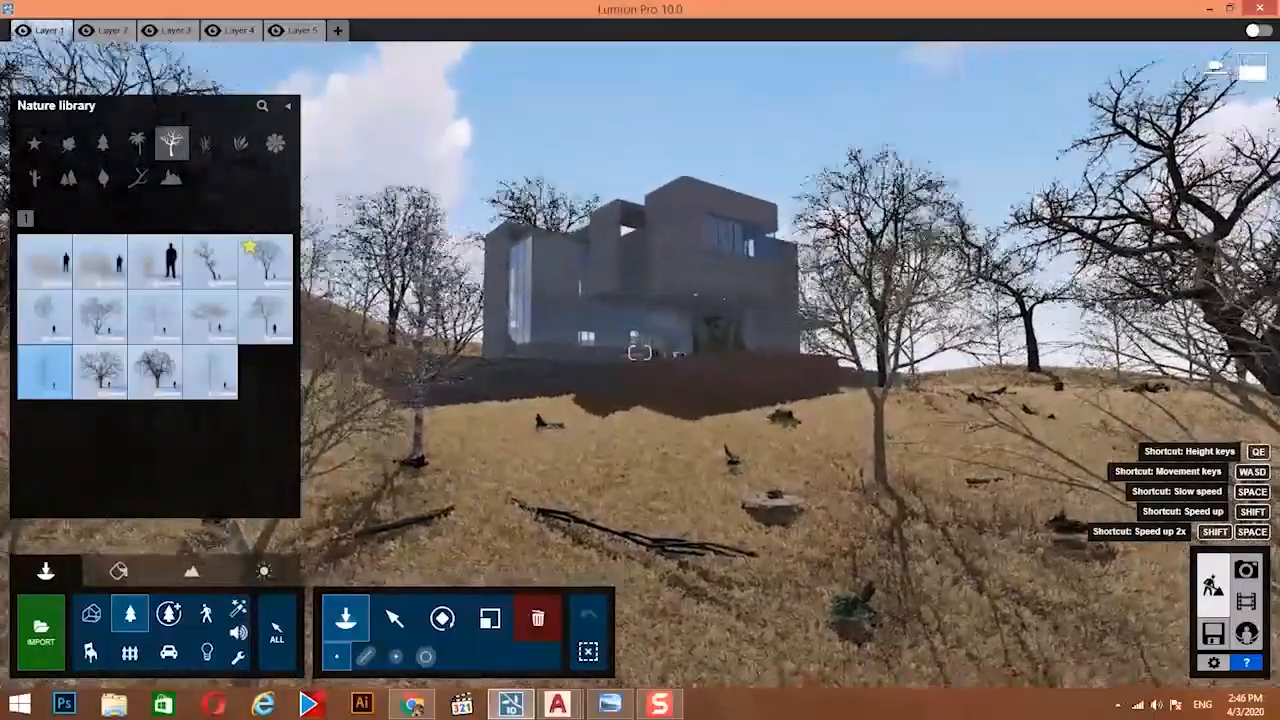
pyautogui.moveTo(340, 245); pyautogui.dragTo(320, 237, button='right')
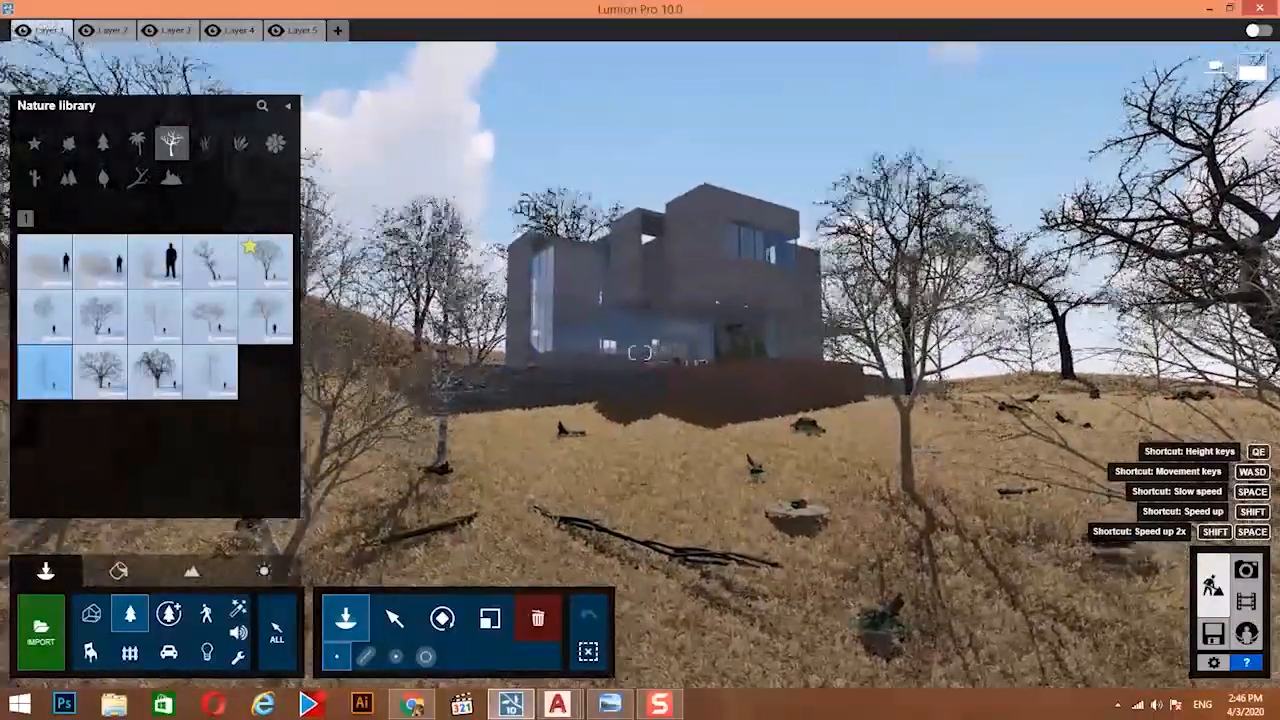
pyautogui.press('w')
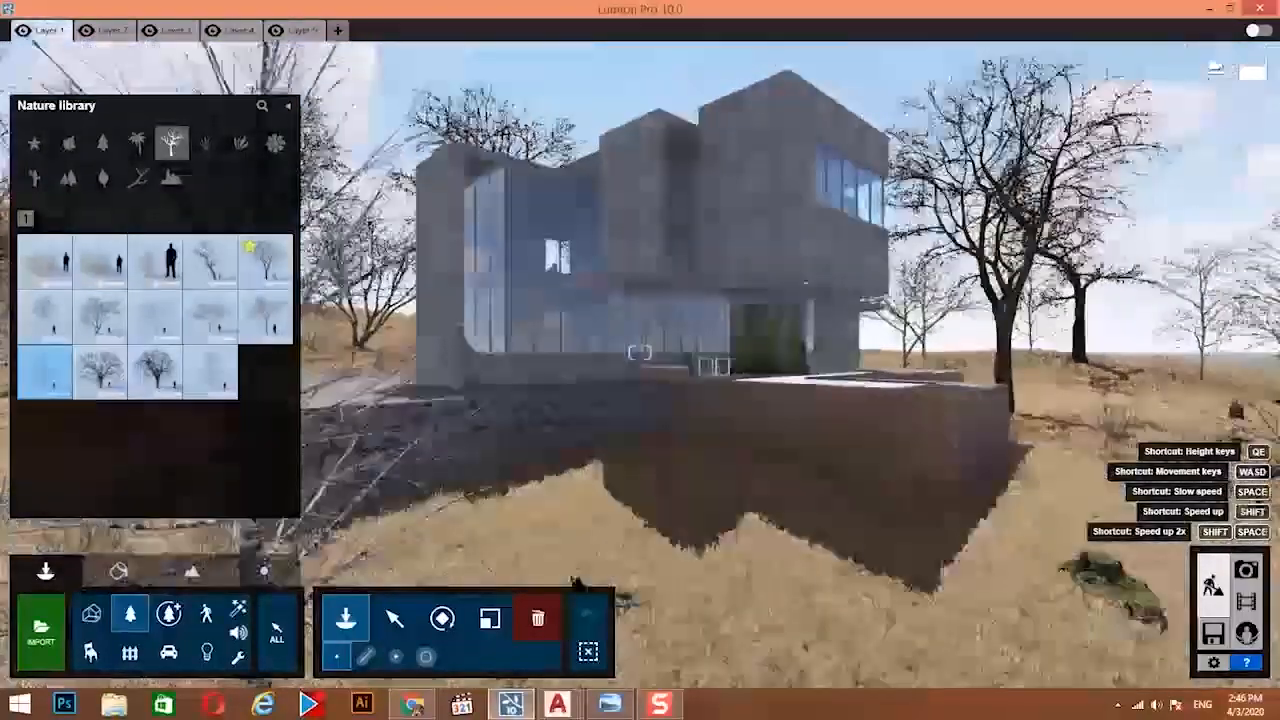
pyautogui.press('s')
pyautogui.click(263, 570)
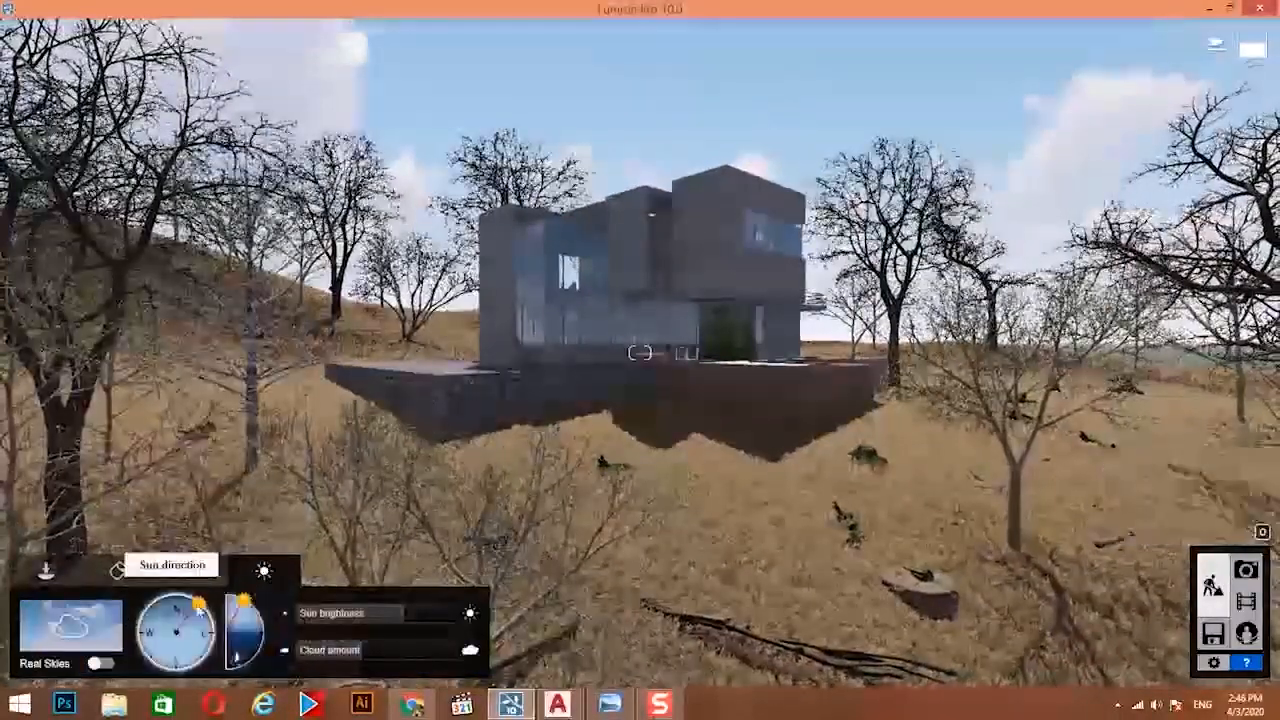
pyautogui.moveTo(200, 604)
pyautogui.mouseDown()
pyautogui.moveTo(204, 643)
pyautogui.moveTo(185, 648)
pyautogui.mouseUp()
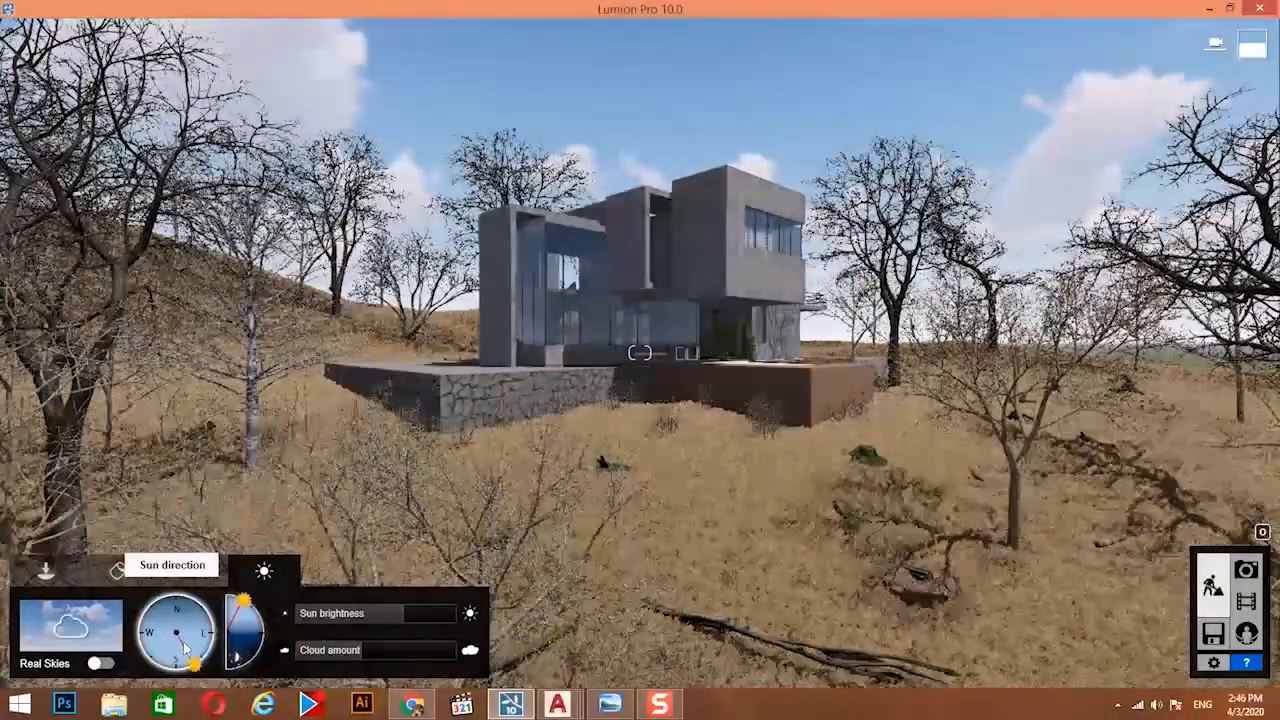
# Inspect the relit villa, bare trees and grass slopes from a distance and from low ground-level viewpoints.
pyautogui.press('s')
pyautogui.press('e')
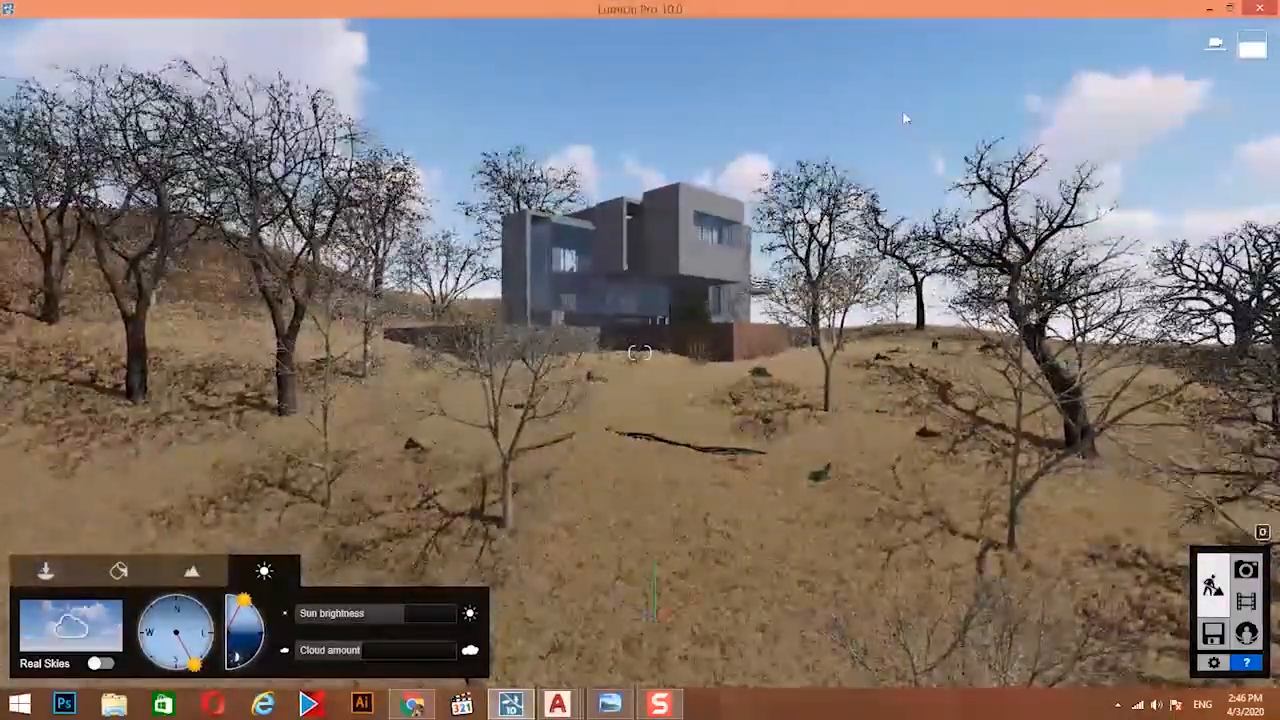
pyautogui.press('w')
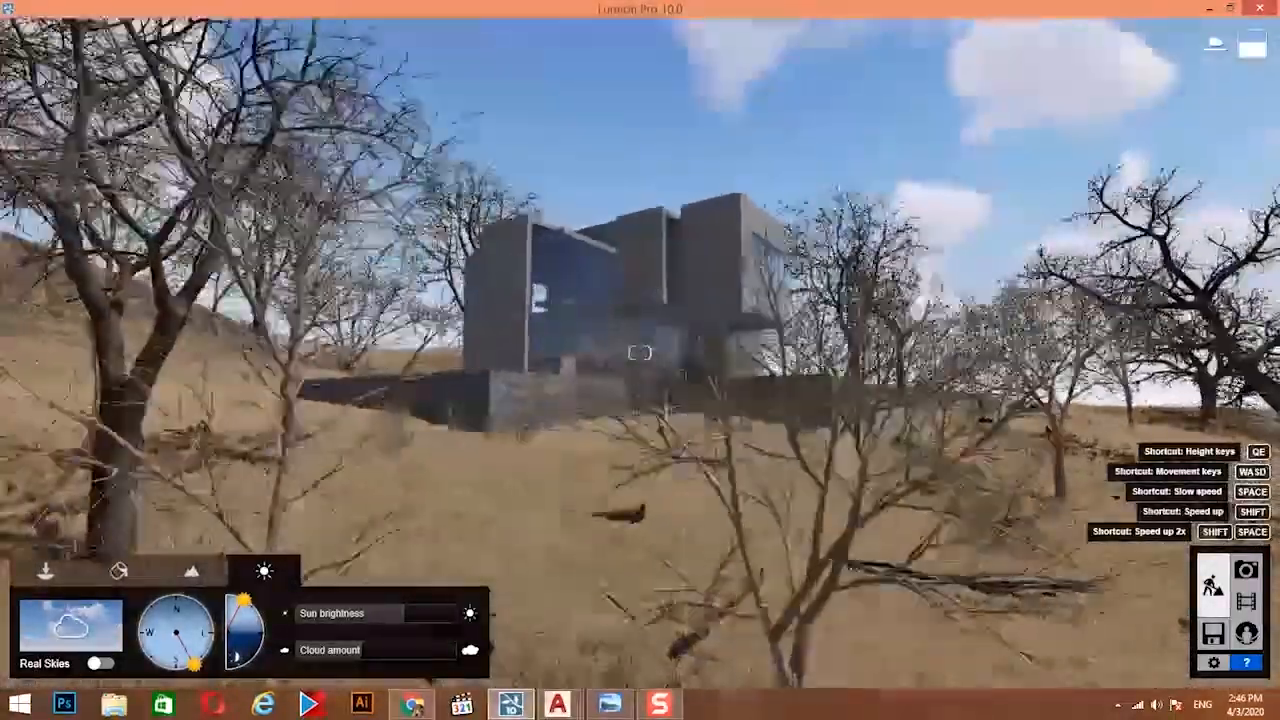
pyautogui.press('w')
pyautogui.moveTo(640, 352); pyautogui.dragTo(820, 352, button='right')
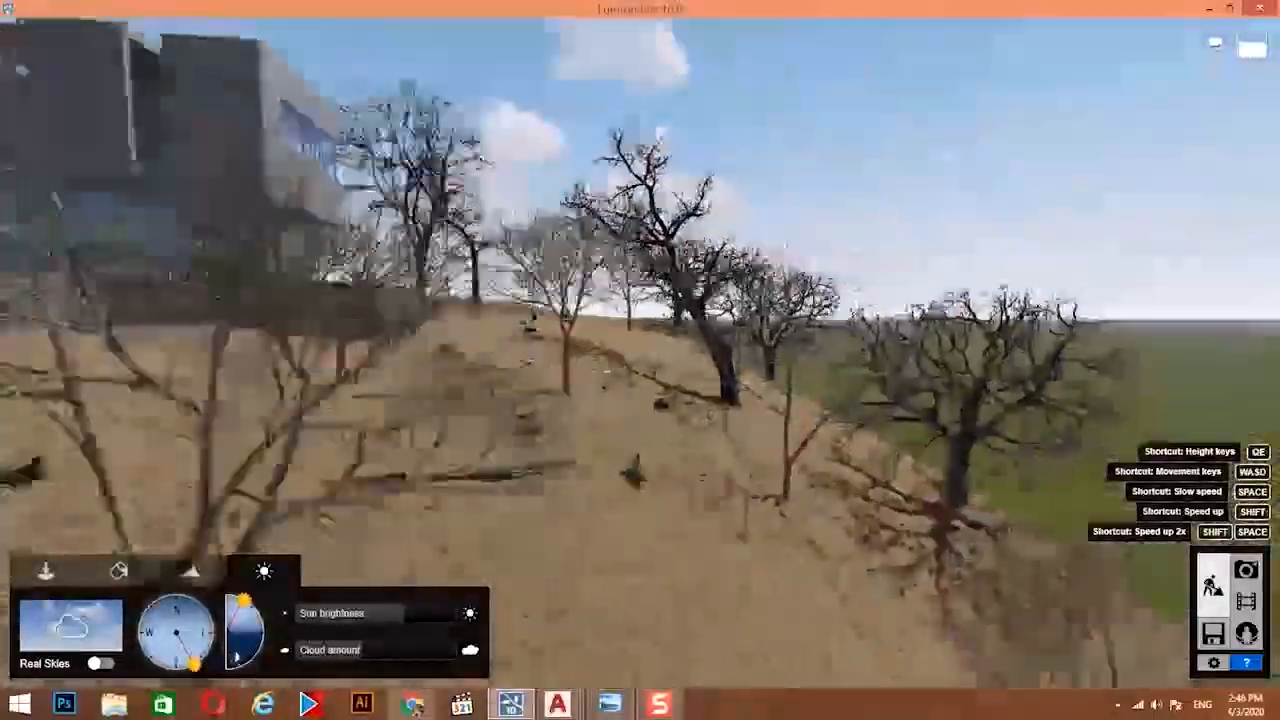
pyautogui.press('w')
pyautogui.moveTo(640, 352); pyautogui.dragTo(340, 352, button='right')
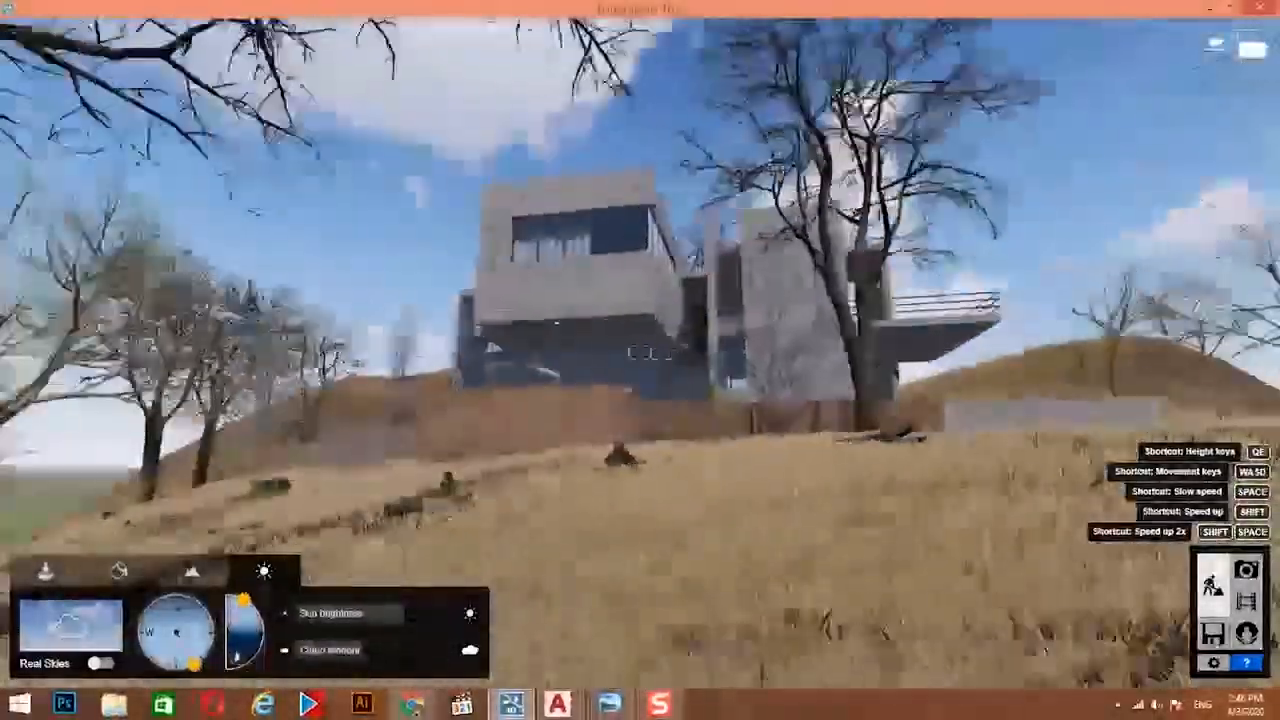
pyautogui.press('w')
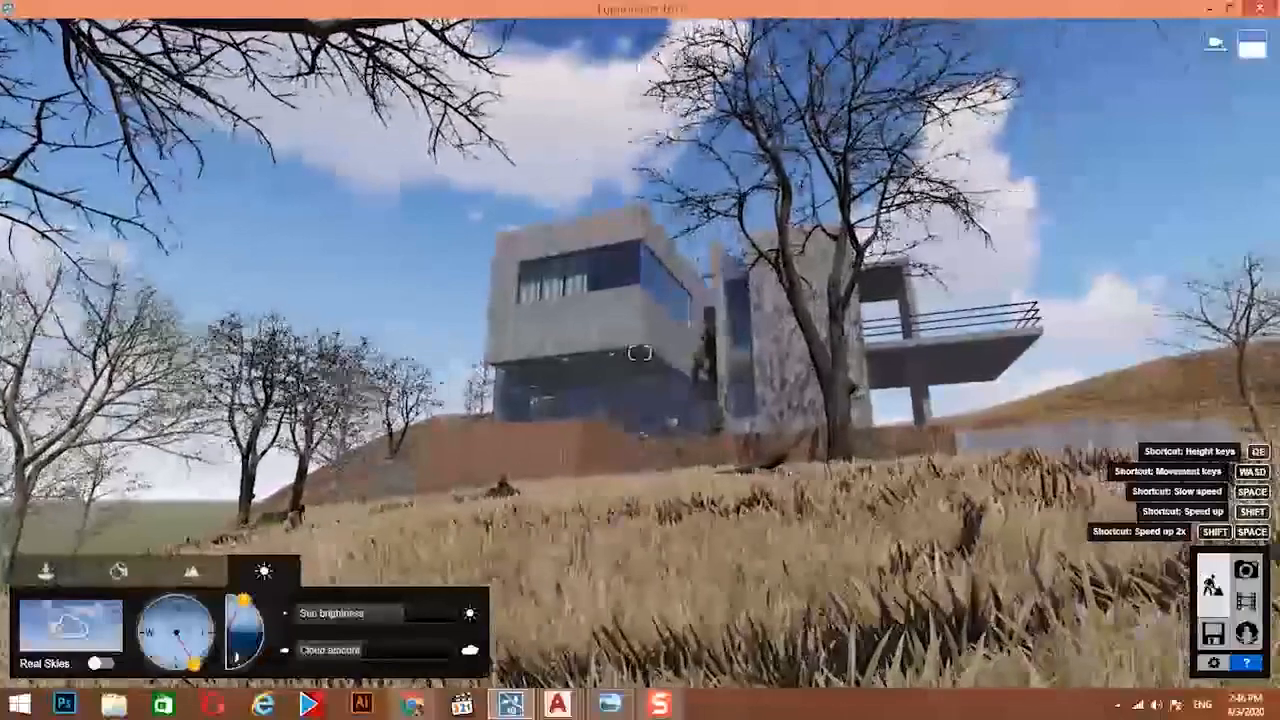
pyautogui.press('w')
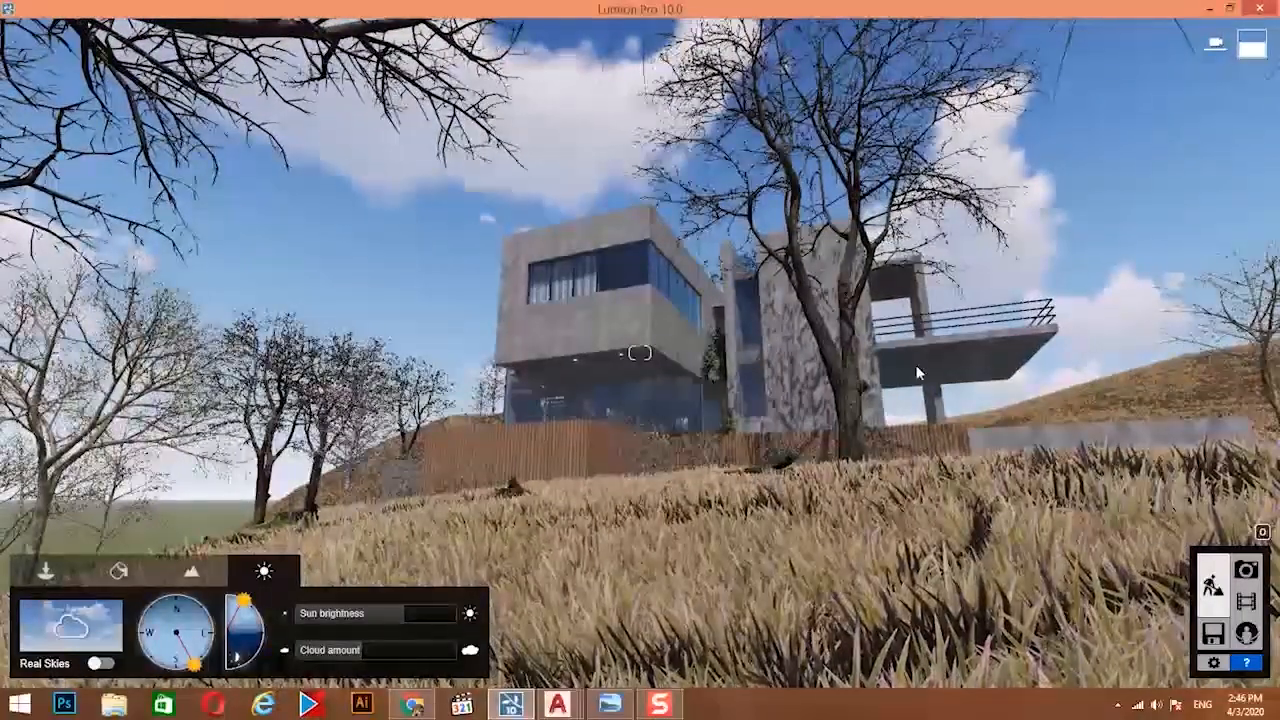
# Plant Grass Red 002 x1 tufts on the dry grass in front of the villa's timber fence.
pyautogui.click(45, 572)
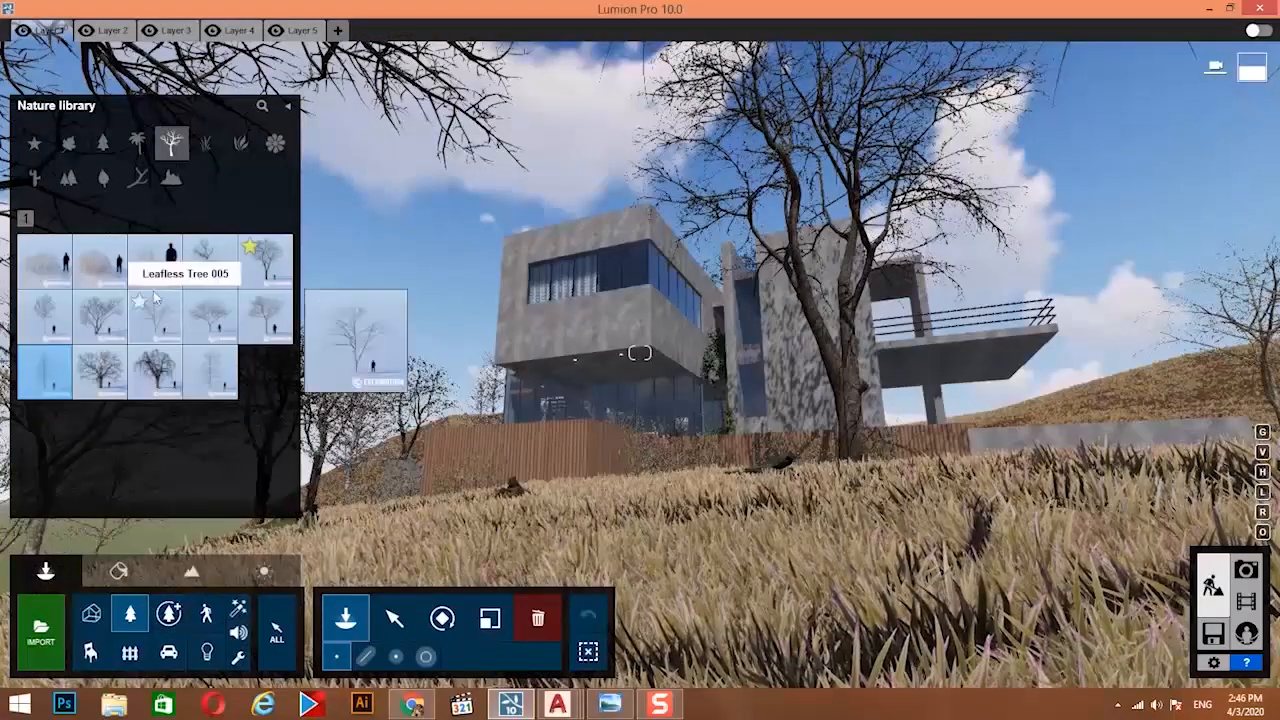
pyautogui.click(210, 147)
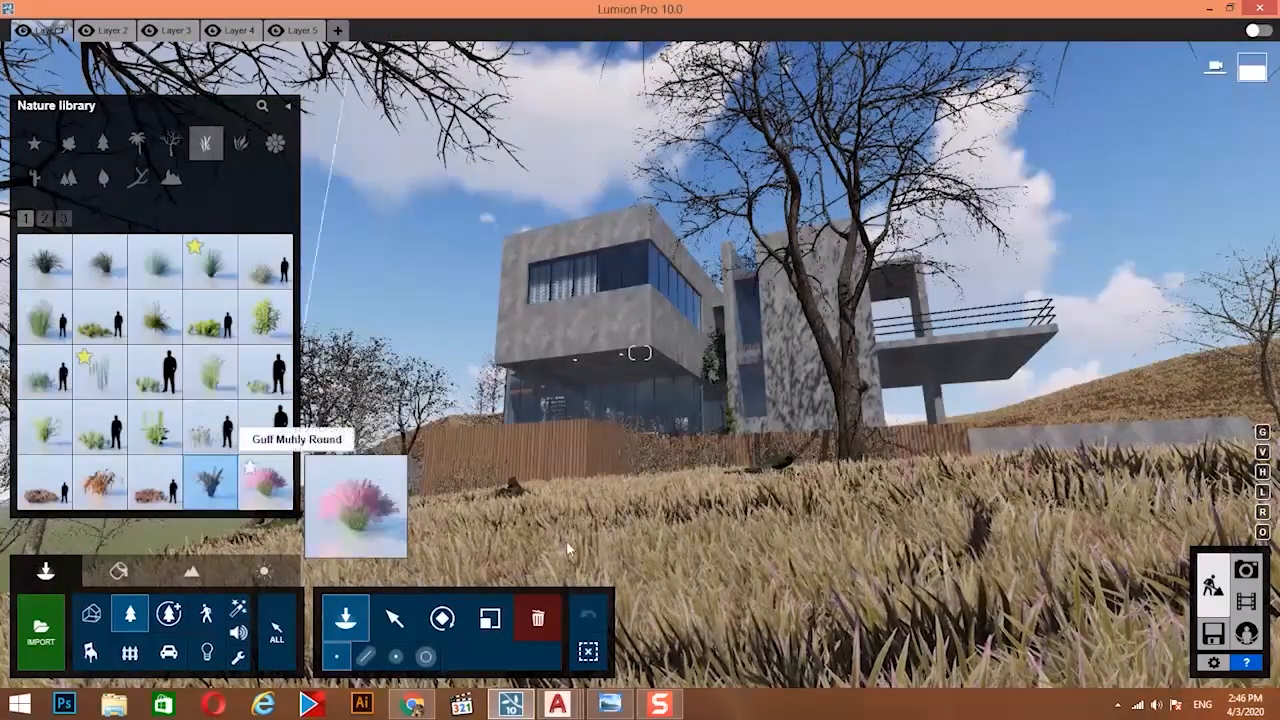
pyautogui.click(866, 598)
# Add Grass Red 001 x1 clumps on the grass slope below the timber fence, beside the other red tufts.
pyautogui.click(165, 492)
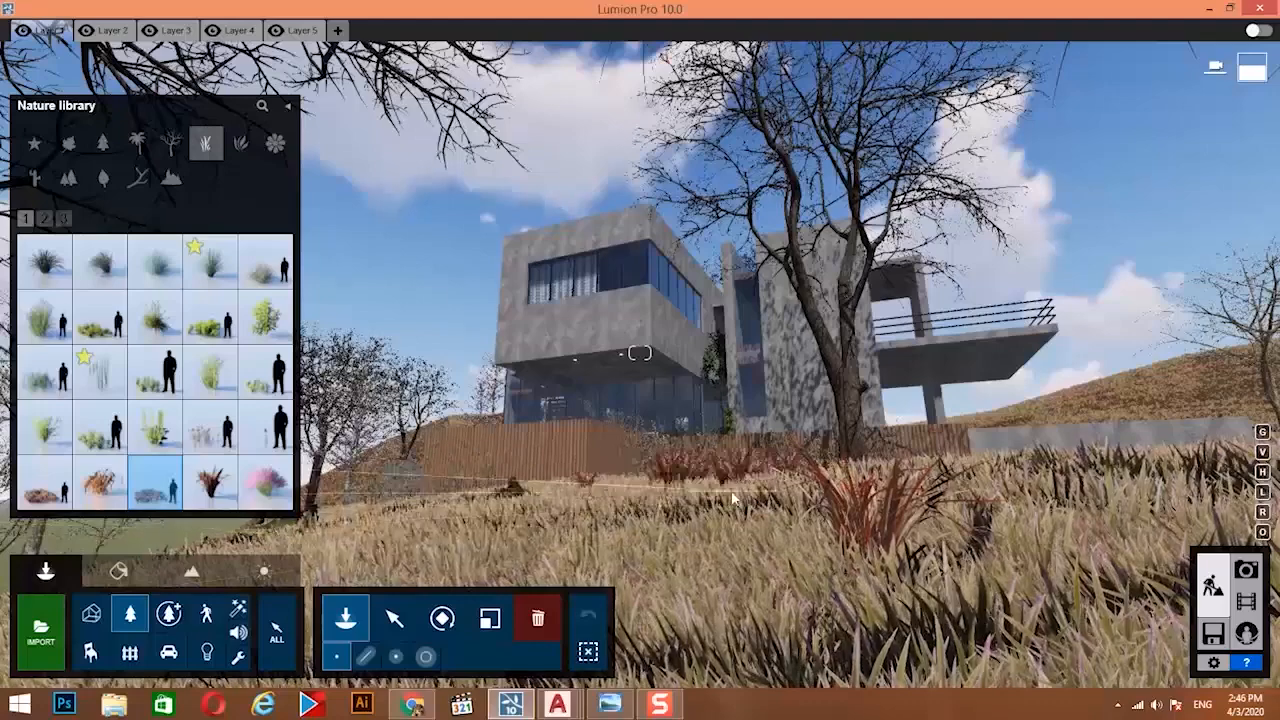
pyautogui.click(100, 483)
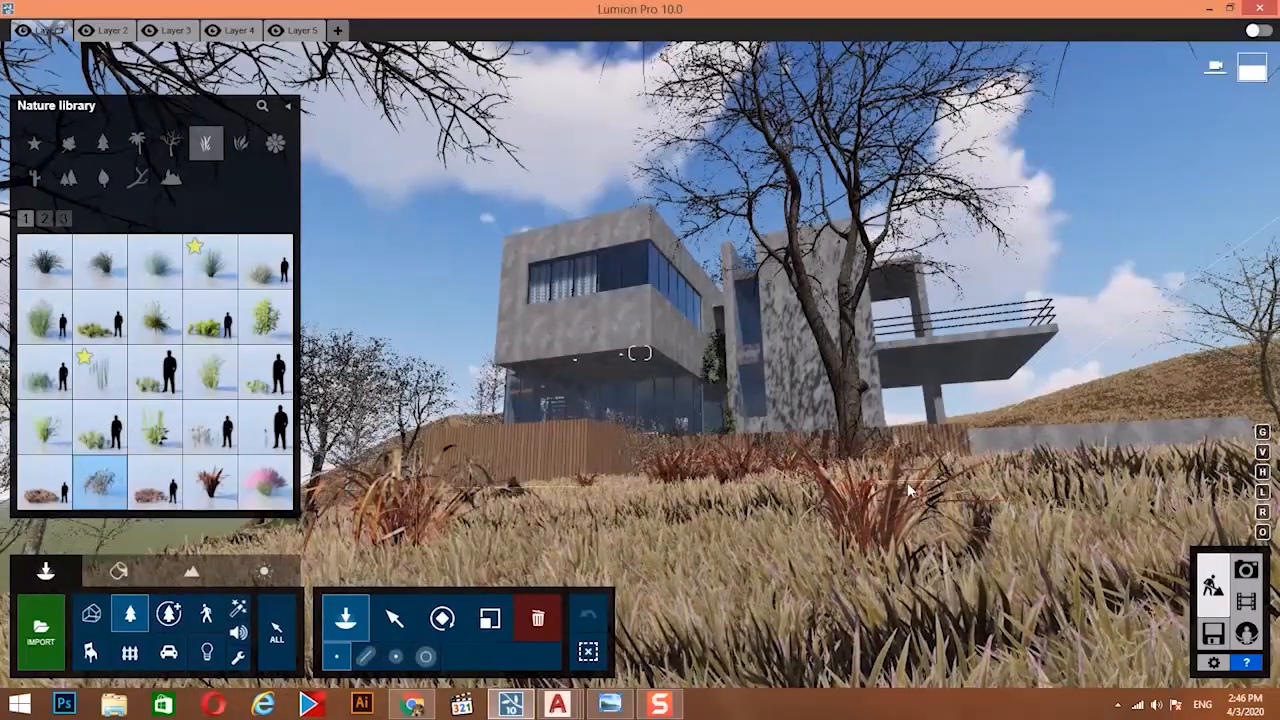
pyautogui.press('s')
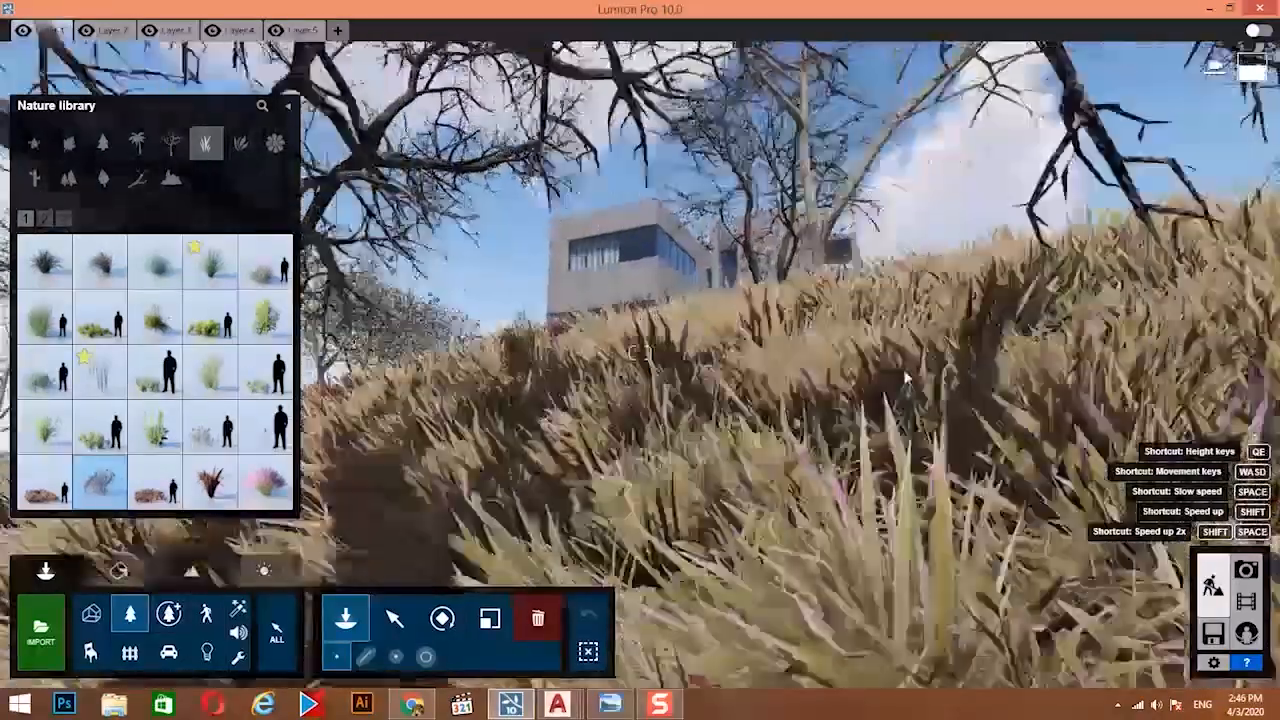
pyautogui.press('q')
pyautogui.click(873, 424)
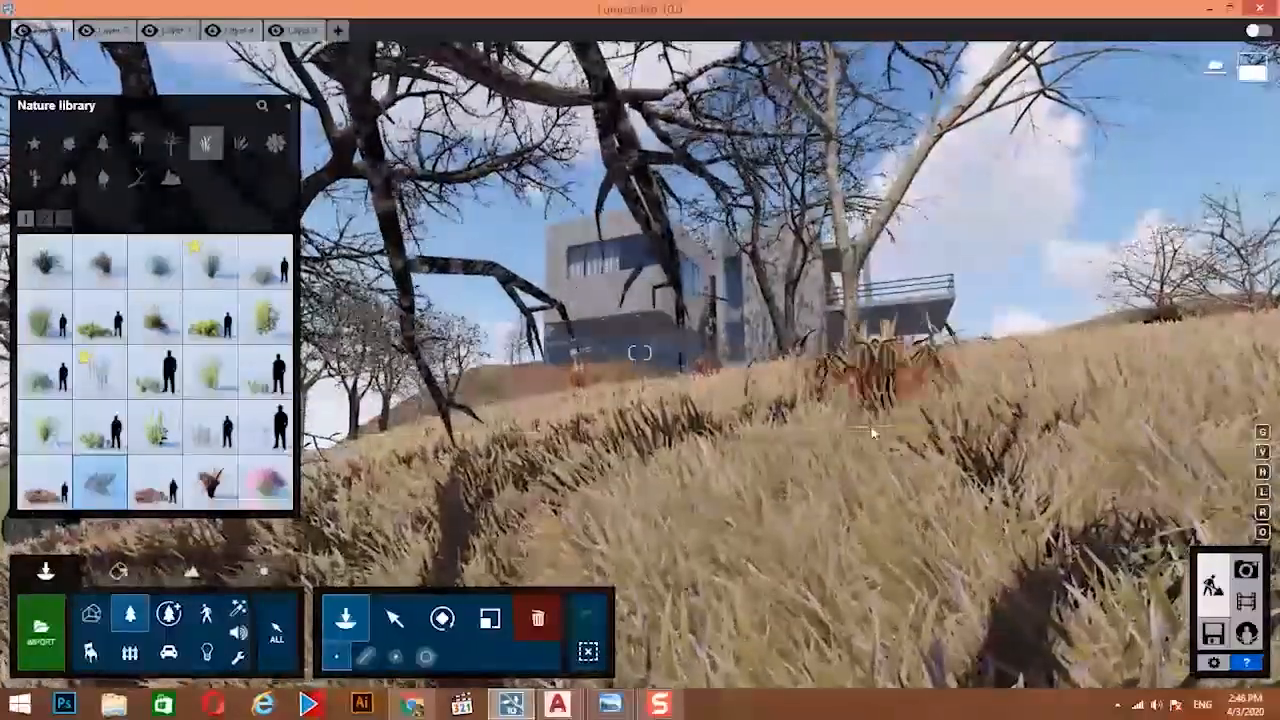
pyautogui.click(604, 445)
# Try a low, spreading red grass patch on the slope in front of the timber fence.
pyautogui.press('w')
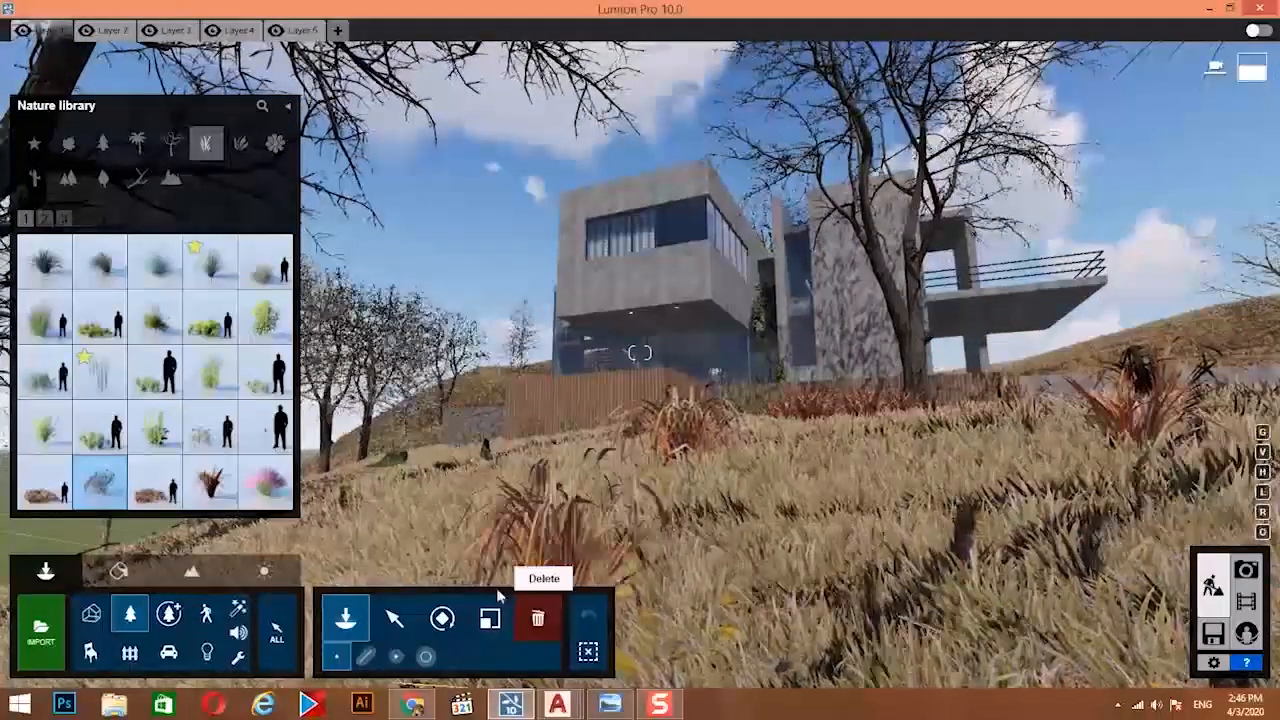
pyautogui.click(44, 485)
pyautogui.click(492, 525)
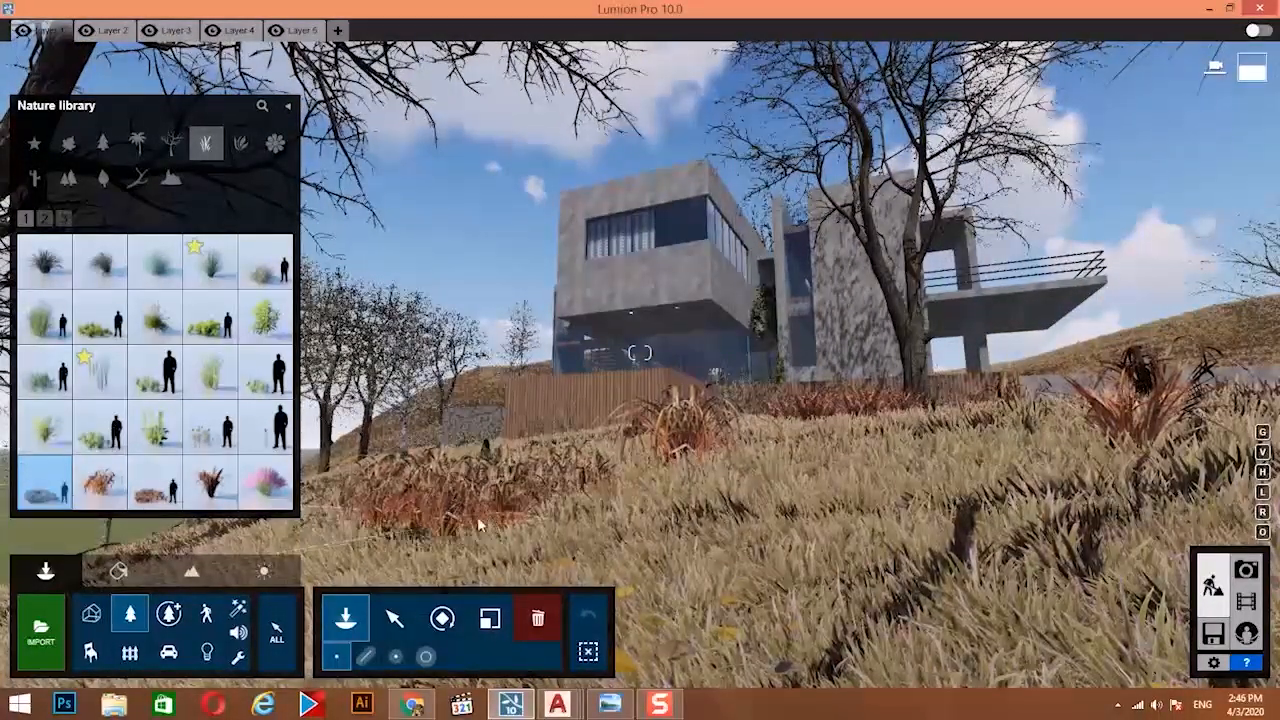
pyautogui.click(565, 470)
pyautogui.press('a')
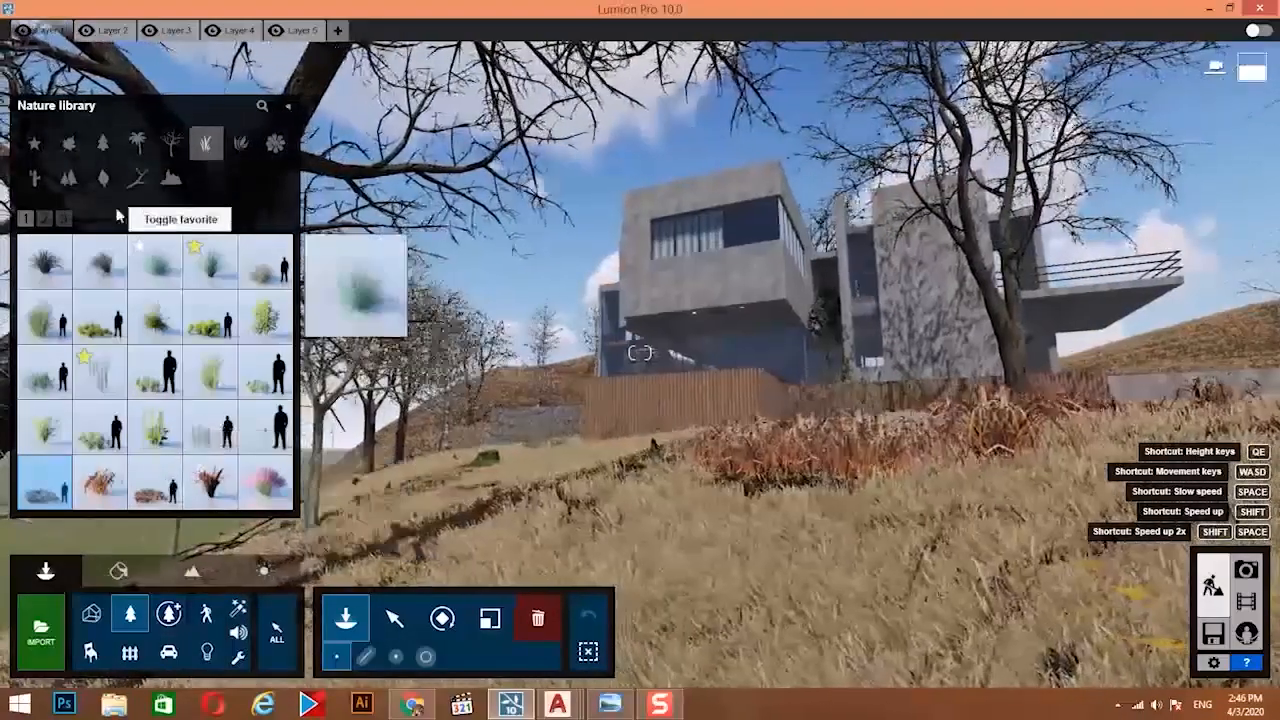
# Plant Grass Red 001 x1 clumps around the mossy stump on the grass near the timber fence.
pyautogui.moveTo(52, 264)
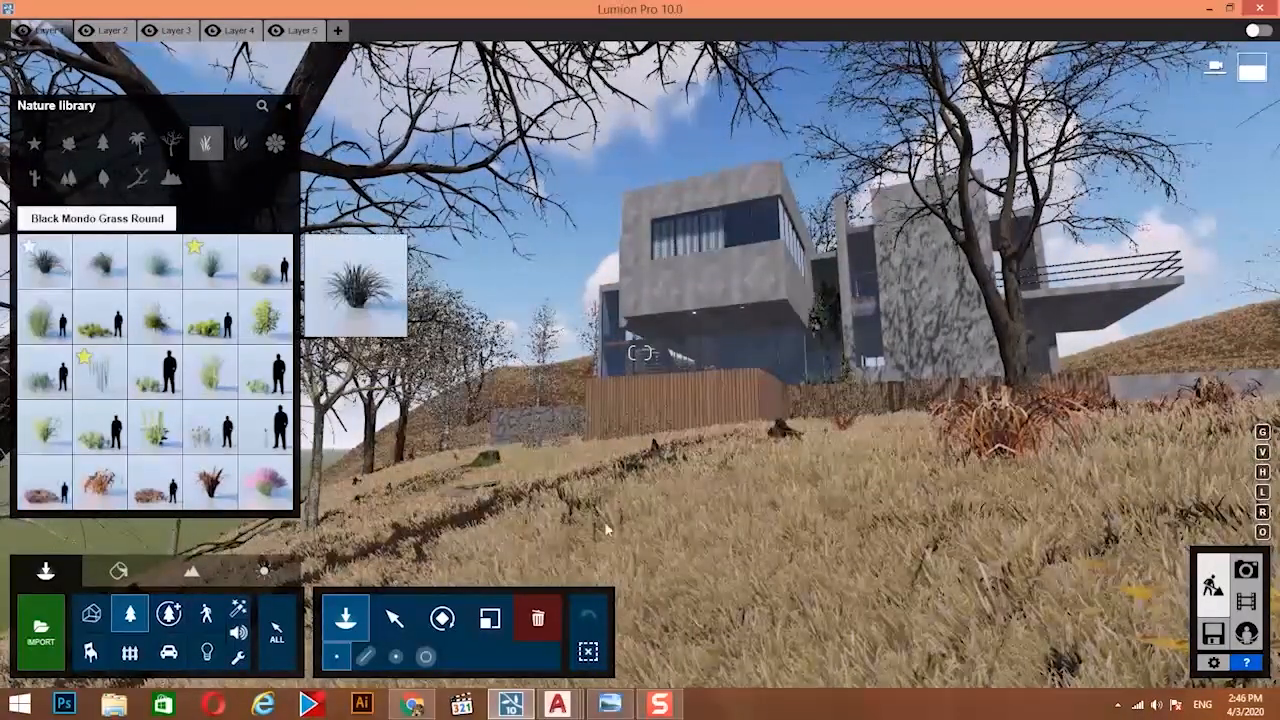
pyautogui.press('w')
pyautogui.moveTo(591, 557); pyautogui.dragTo(650, 560, button='right')
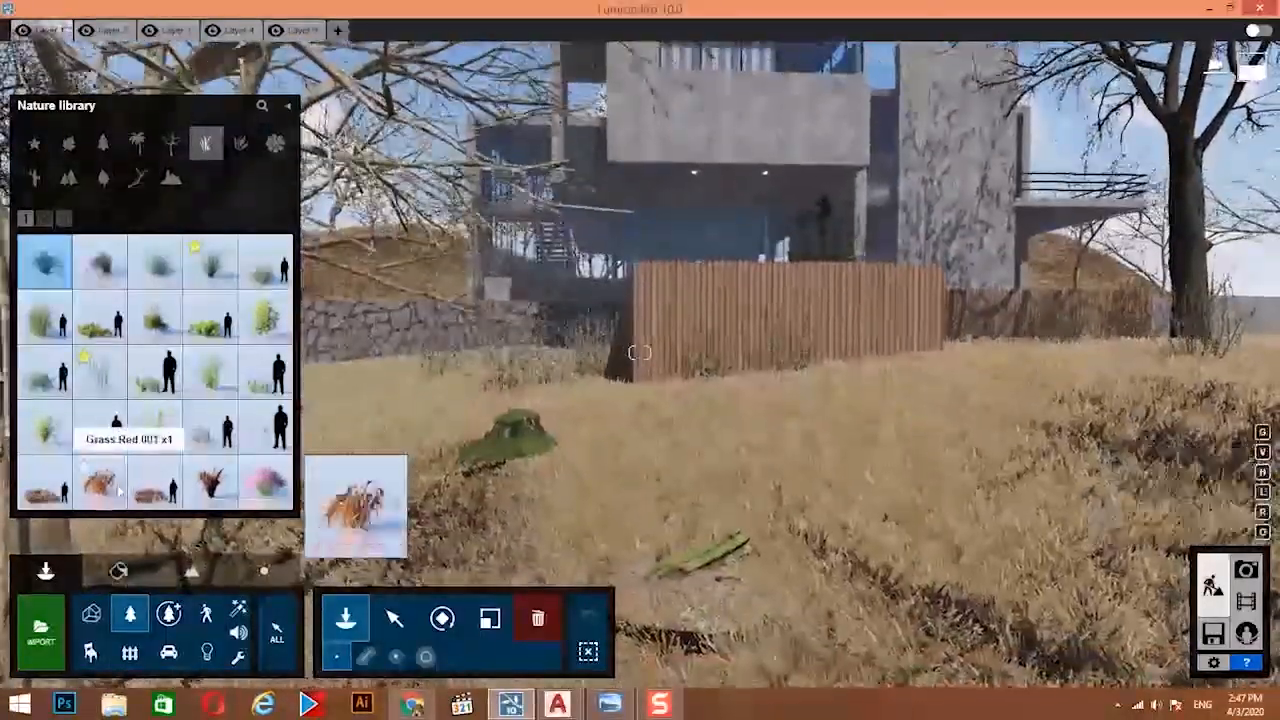
pyautogui.click(119, 490)
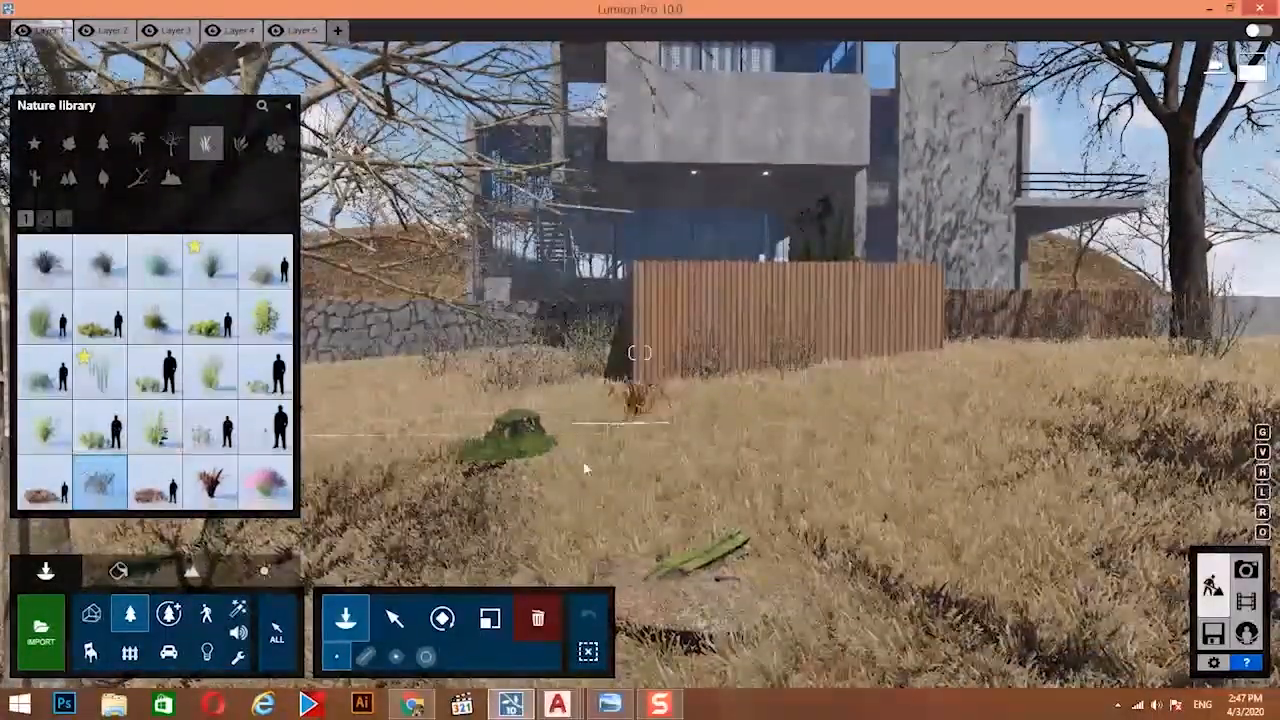
pyautogui.click(463, 447)
pyautogui.click(483, 516)
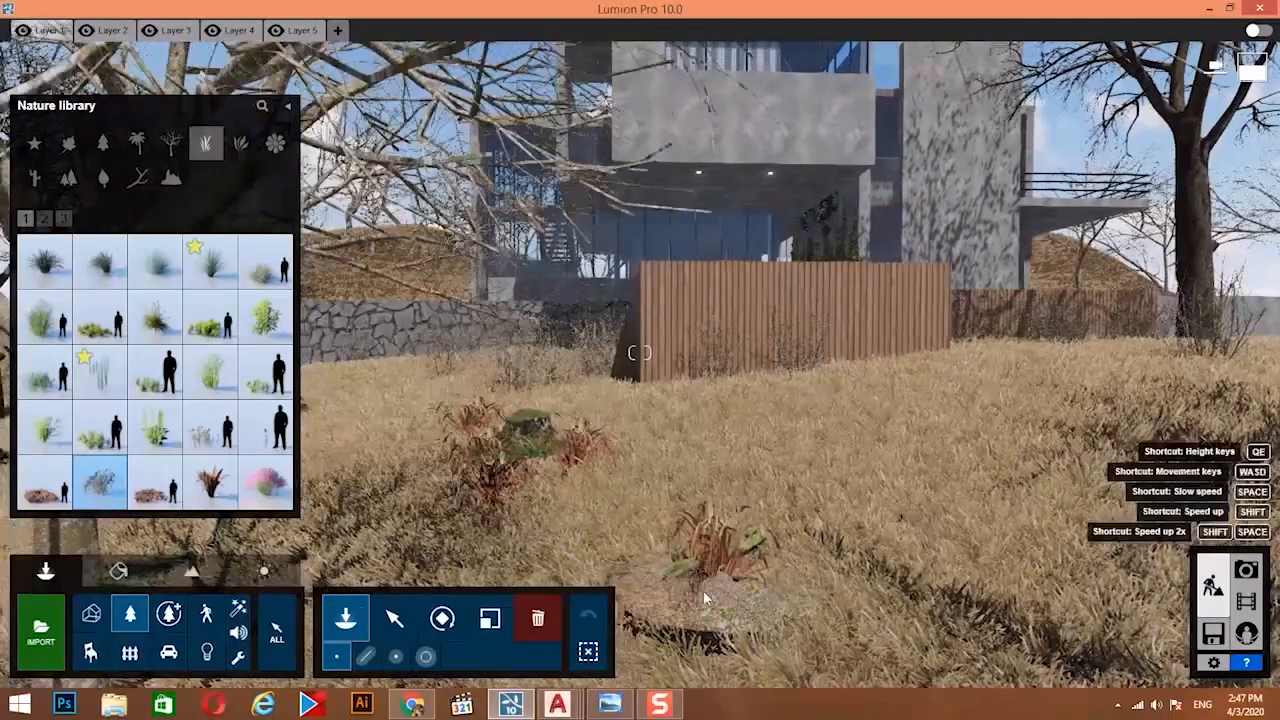
# Scatter Grass Red 002 x1 tufts across the open grass slope below the villa and mix Grass Red 001 x1 clumps among them.
pyautogui.press('s')
pyautogui.moveTo(703, 590); pyautogui.dragTo(695, 683, button='right')
pyautogui.press('s')
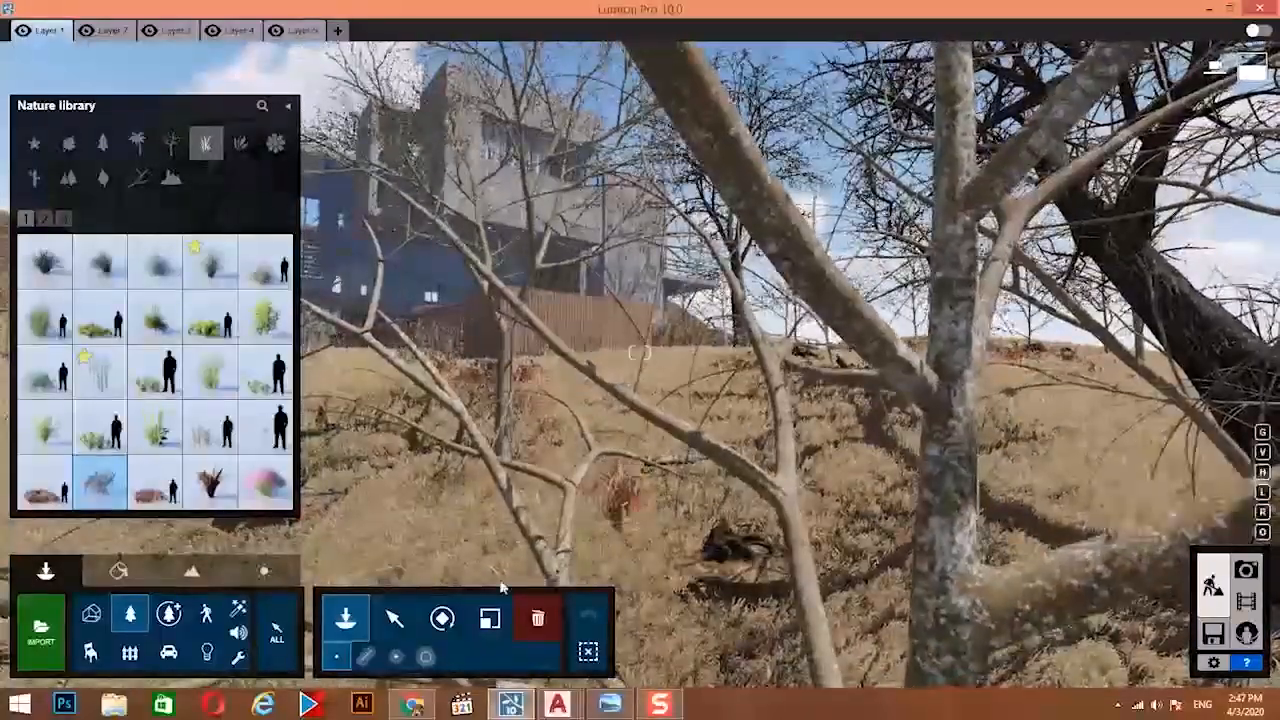
pyautogui.press('w')
pyautogui.moveTo(577, 602); pyautogui.dragTo(535, 675, button='right')
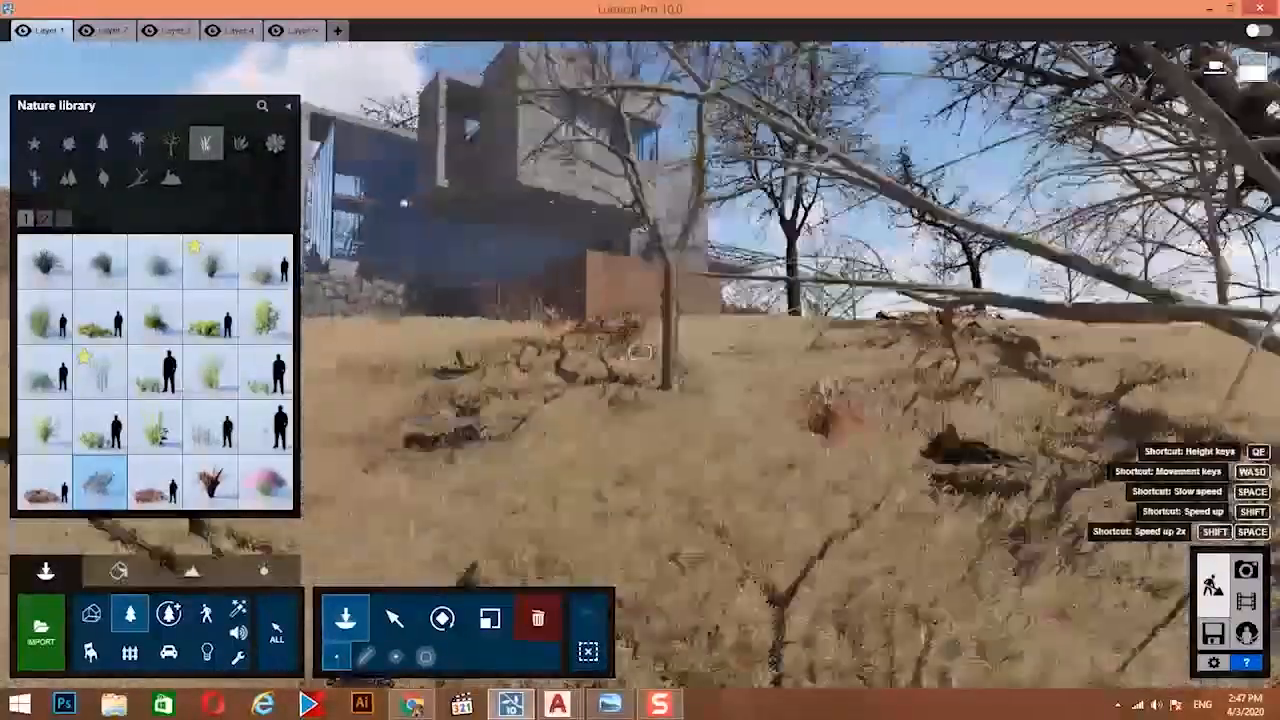
pyautogui.press('s')
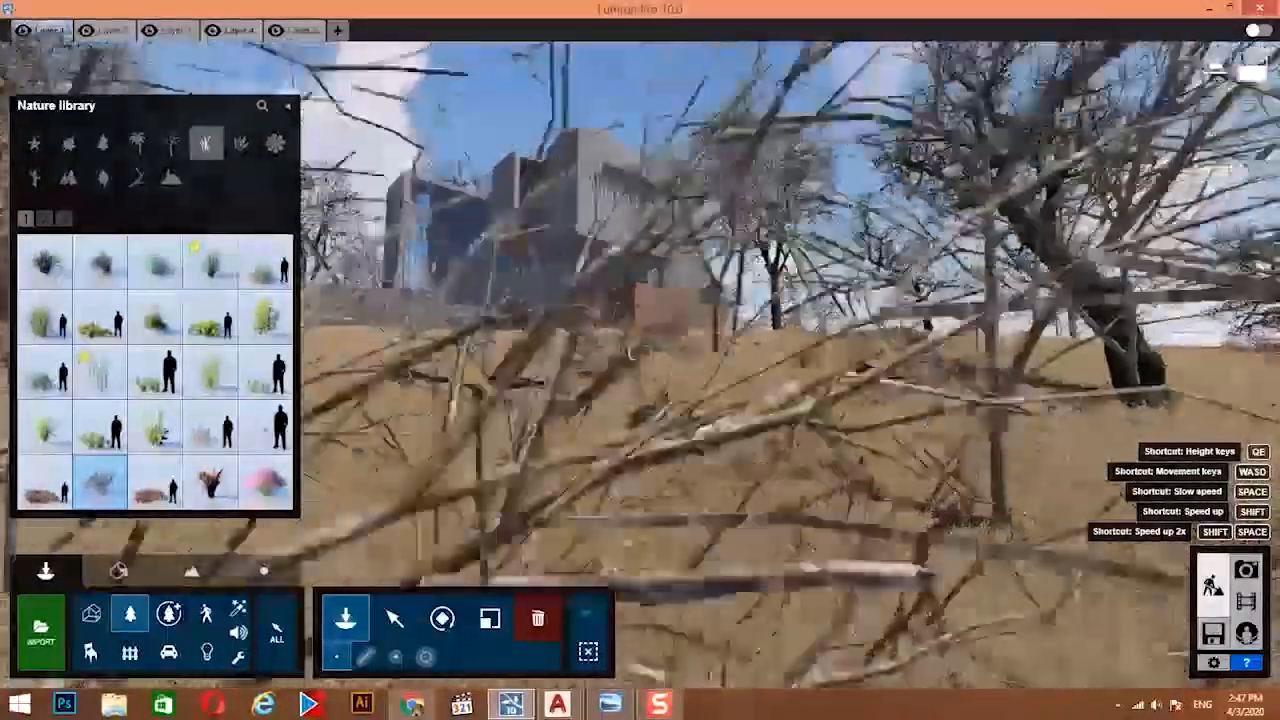
pyautogui.press('w')
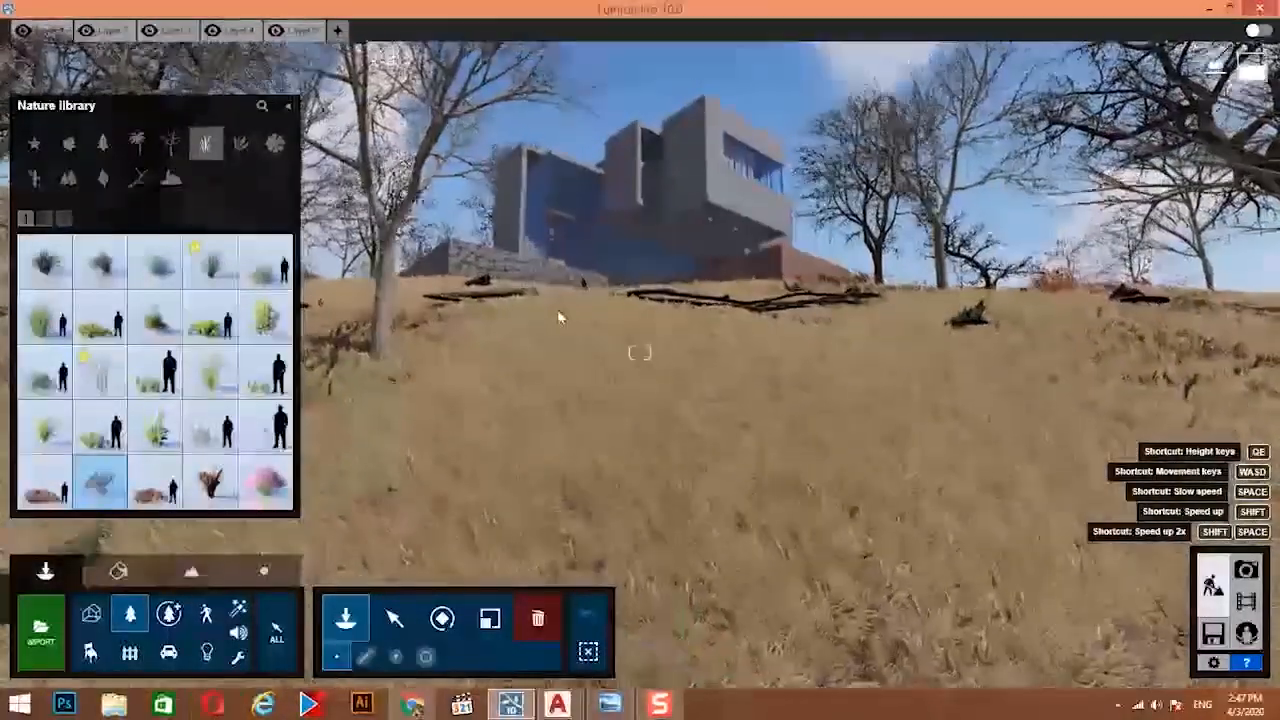
pyautogui.moveTo(228, 498)
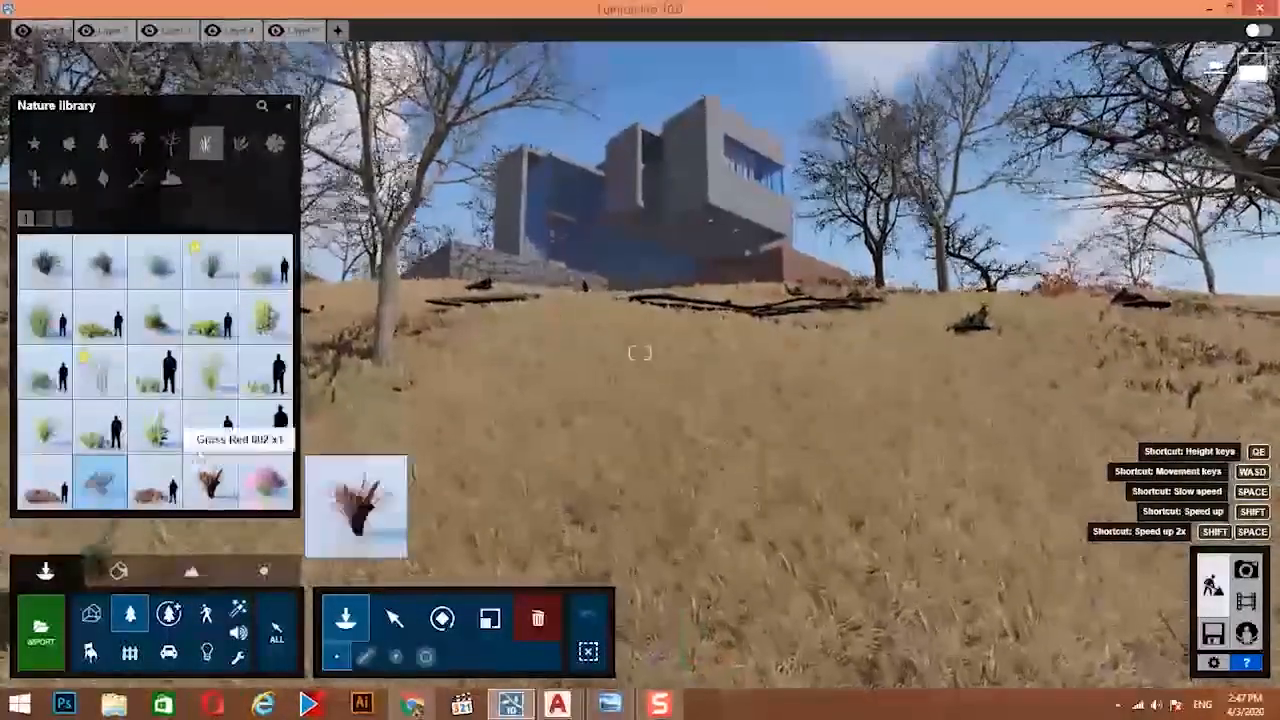
pyautogui.click(1040, 515)
pyautogui.click(1017, 440)
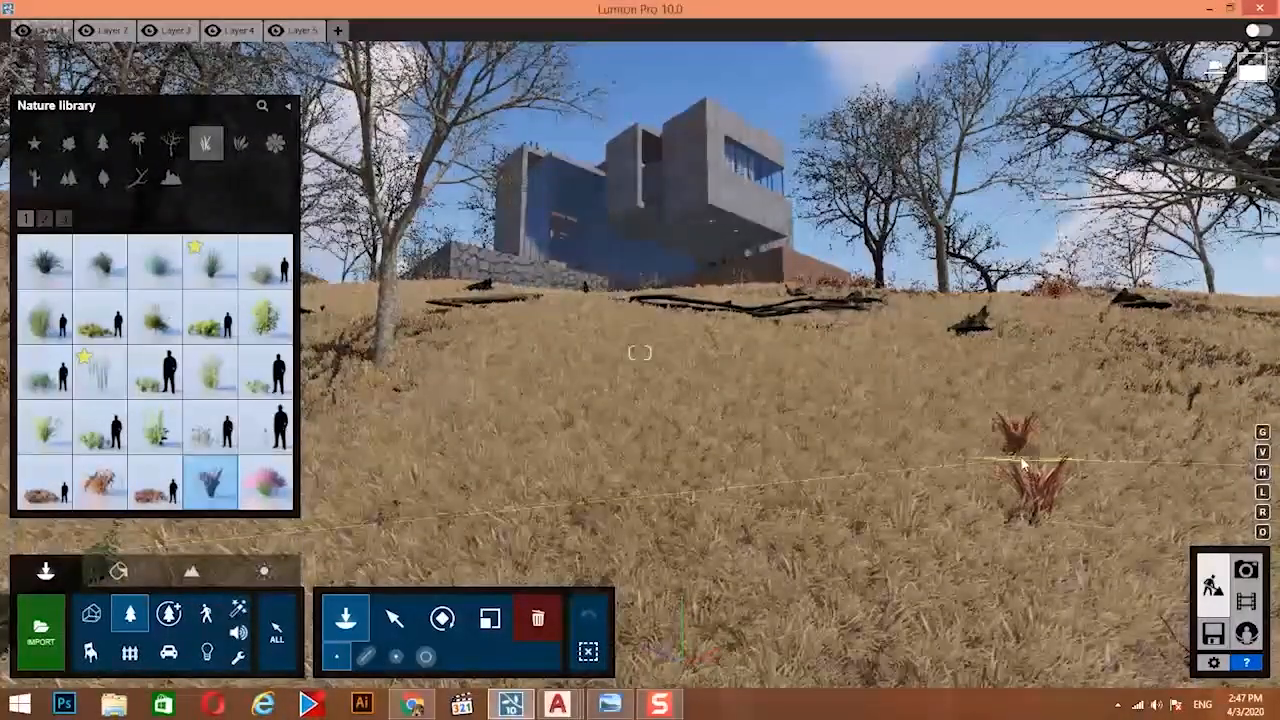
pyautogui.click(960, 475)
pyautogui.press('ctrl')
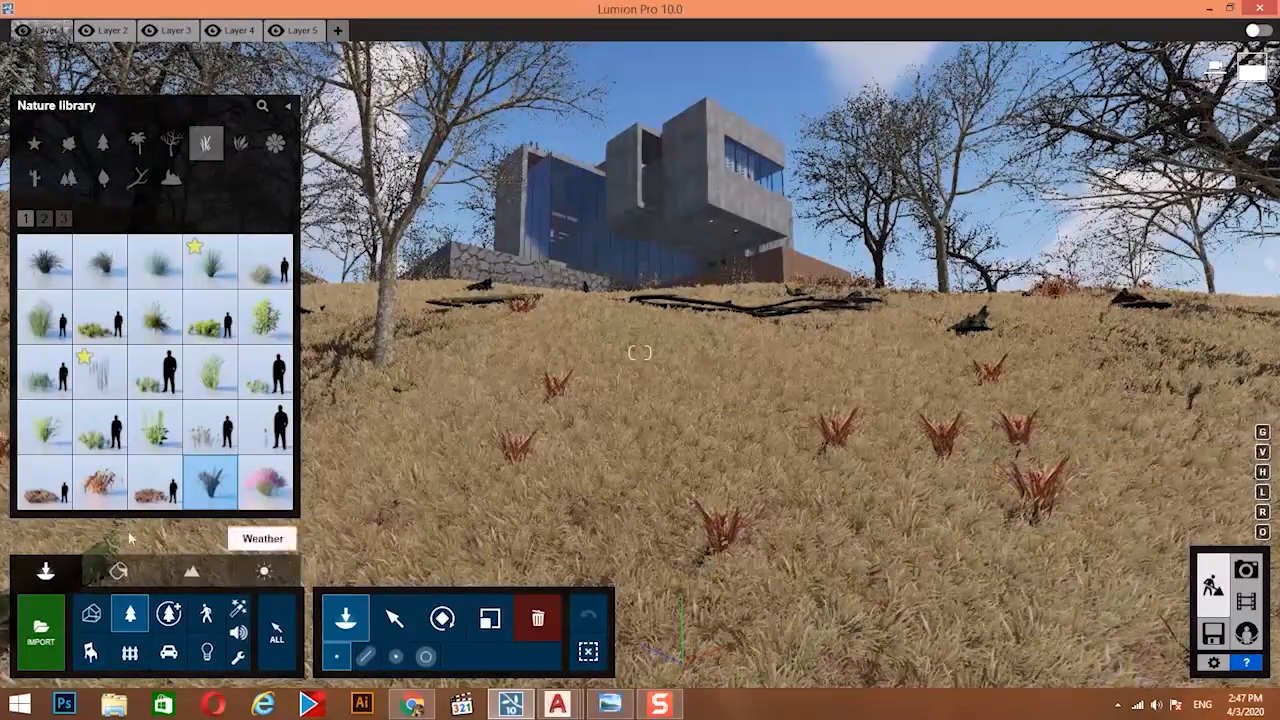
pyautogui.click(141, 495)
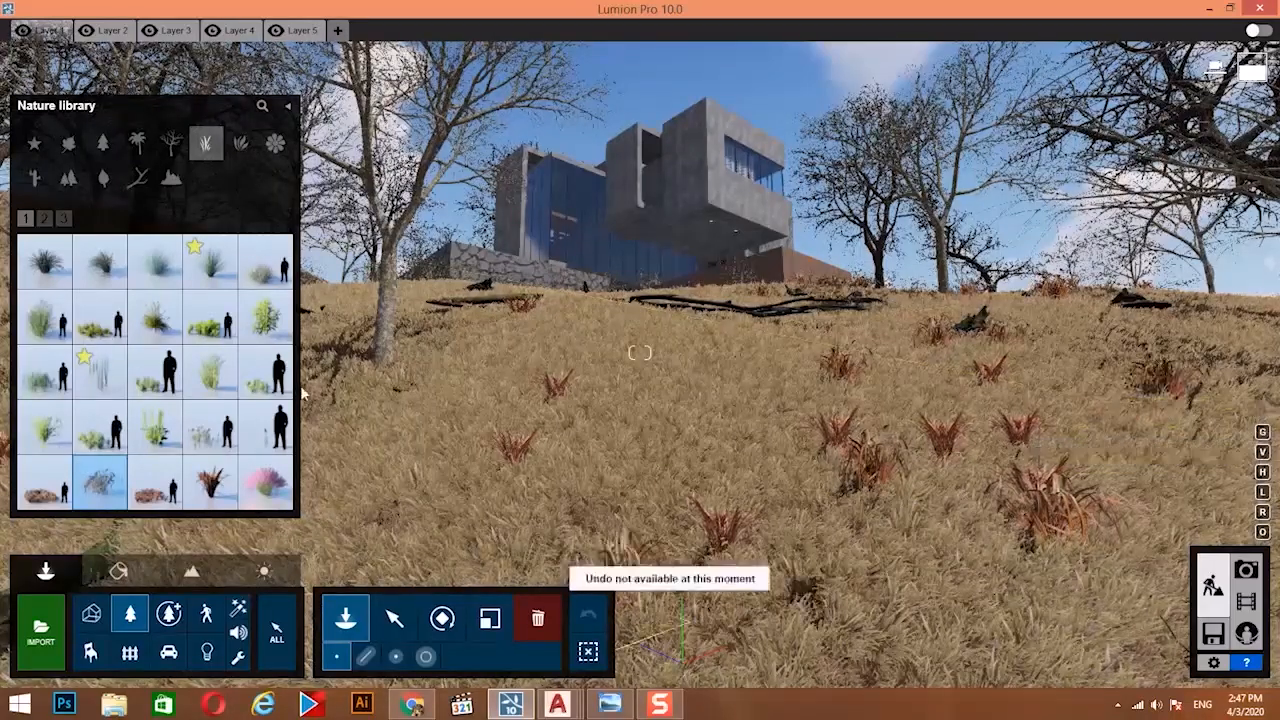
pyautogui.moveTo(155, 258)
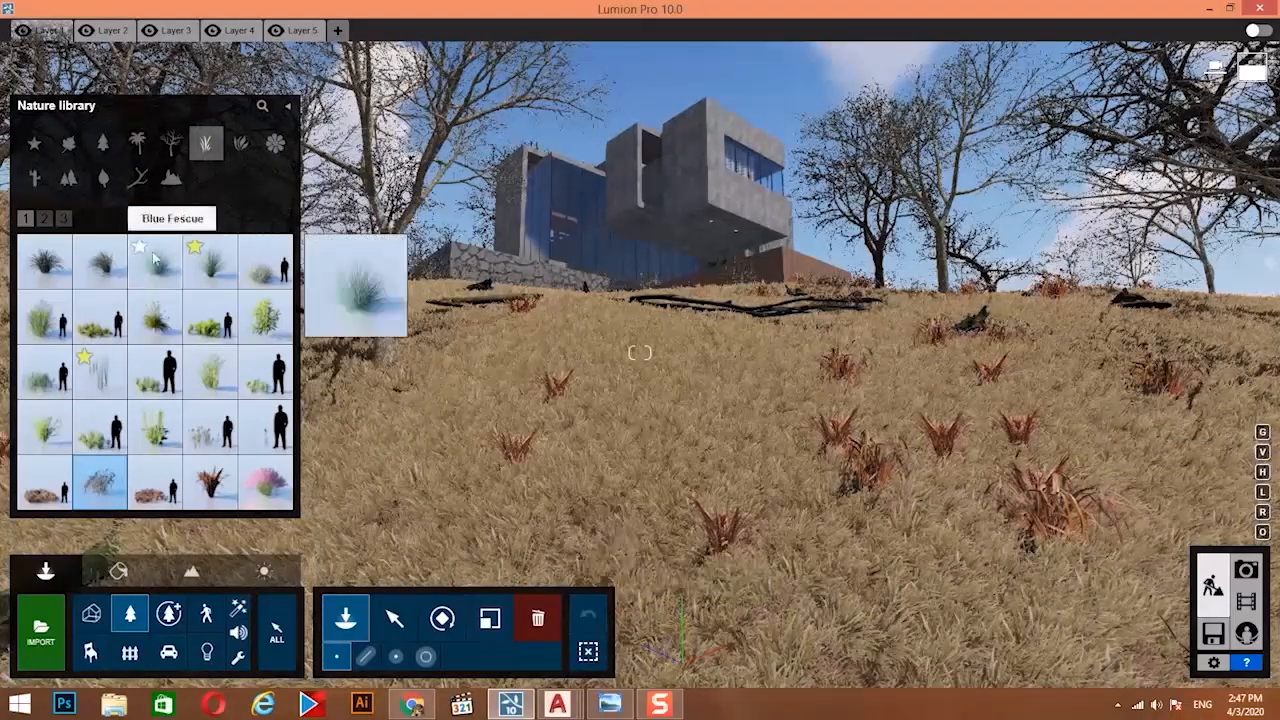
pyautogui.click(60, 222)
pyautogui.click(41, 222)
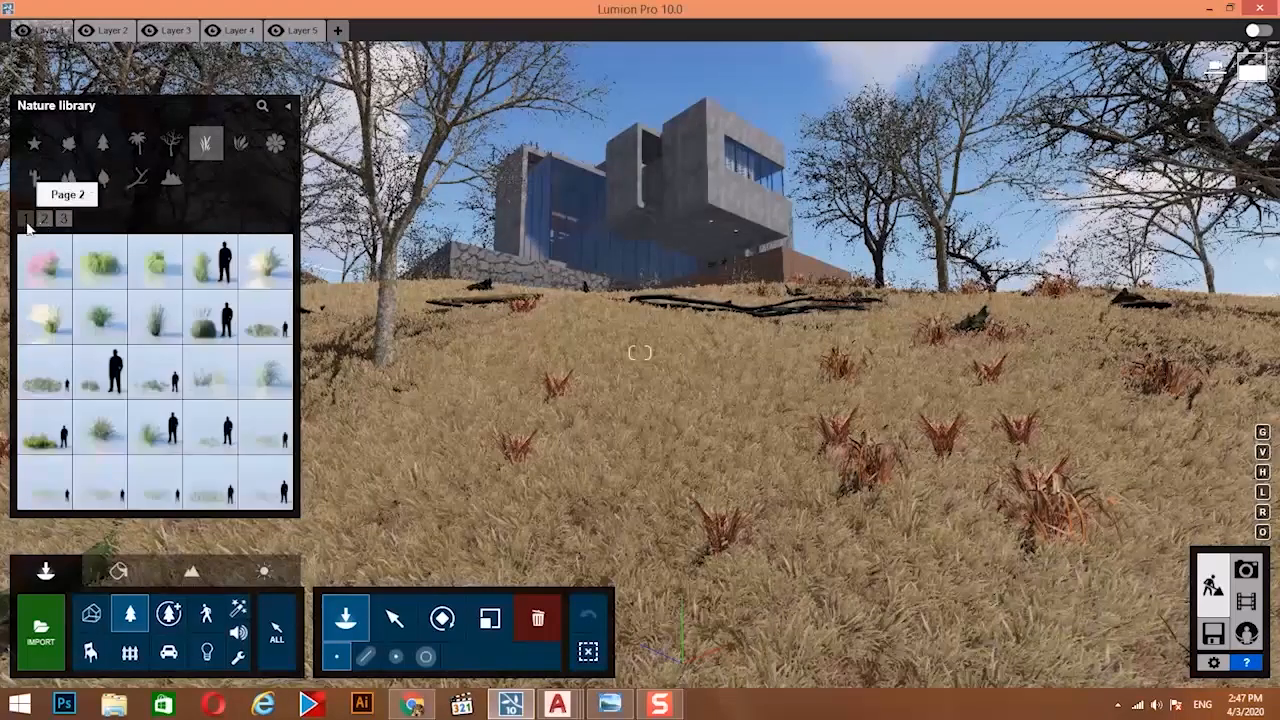
pyautogui.click(27, 222)
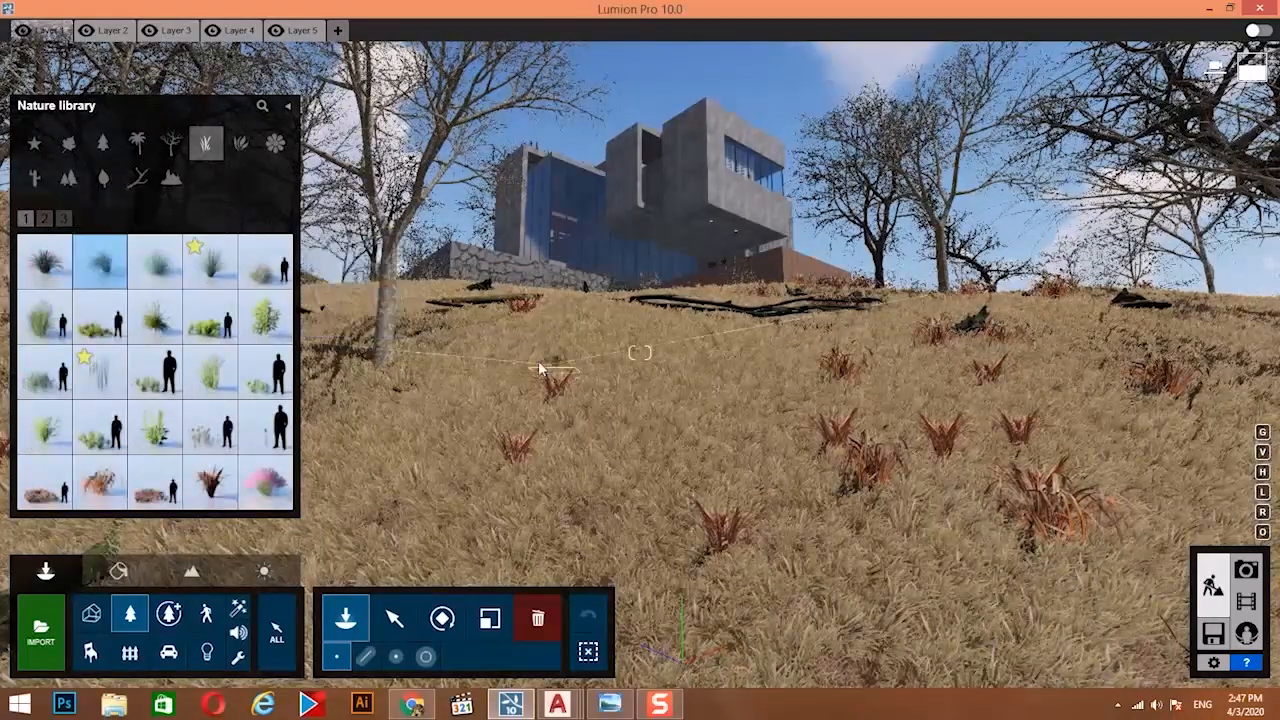
# Place Stone Flat 004 at the end of the fallen logs on the crest below the villa and sink it into the grass.
pyautogui.click(172, 180)
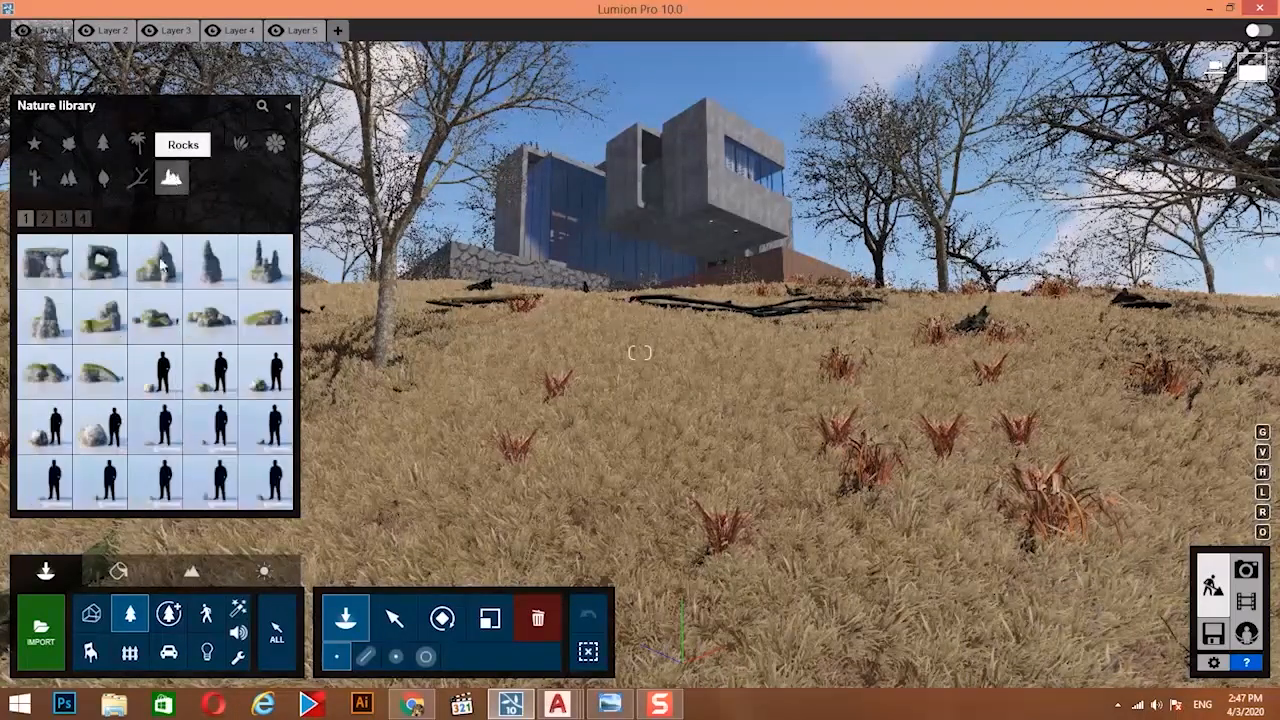
pyautogui.click(84, 219)
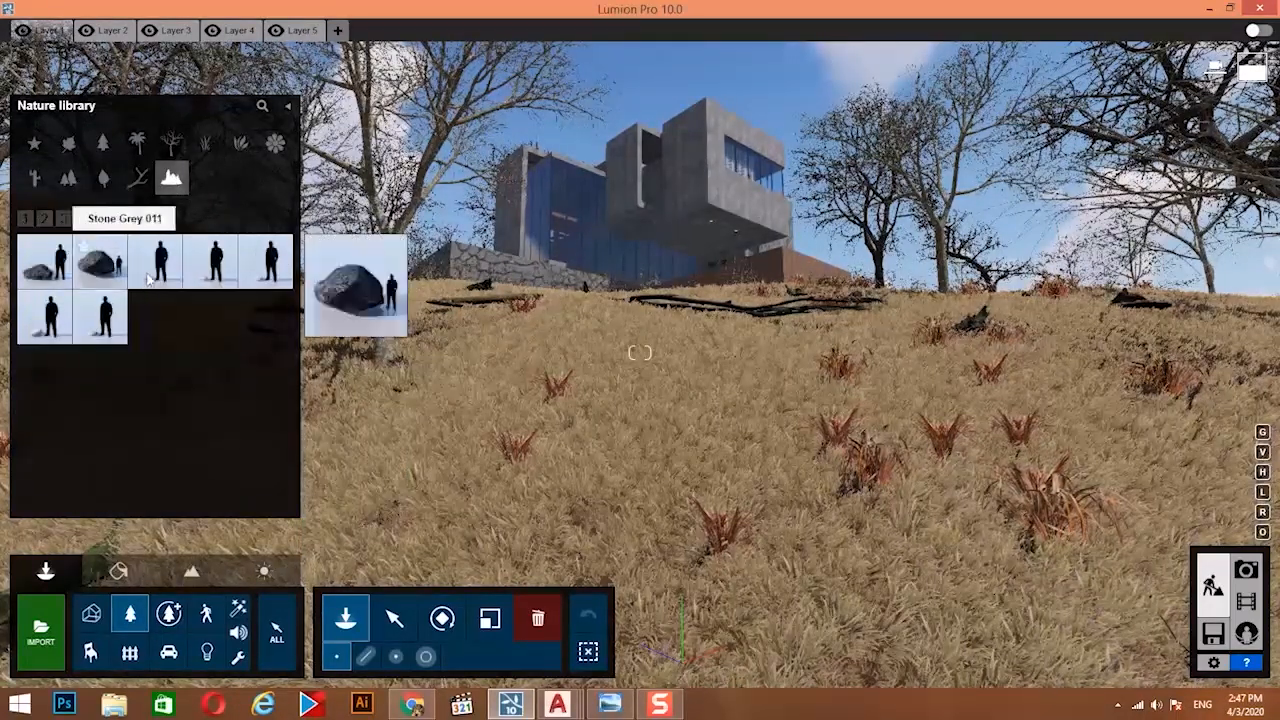
pyautogui.click(64, 219)
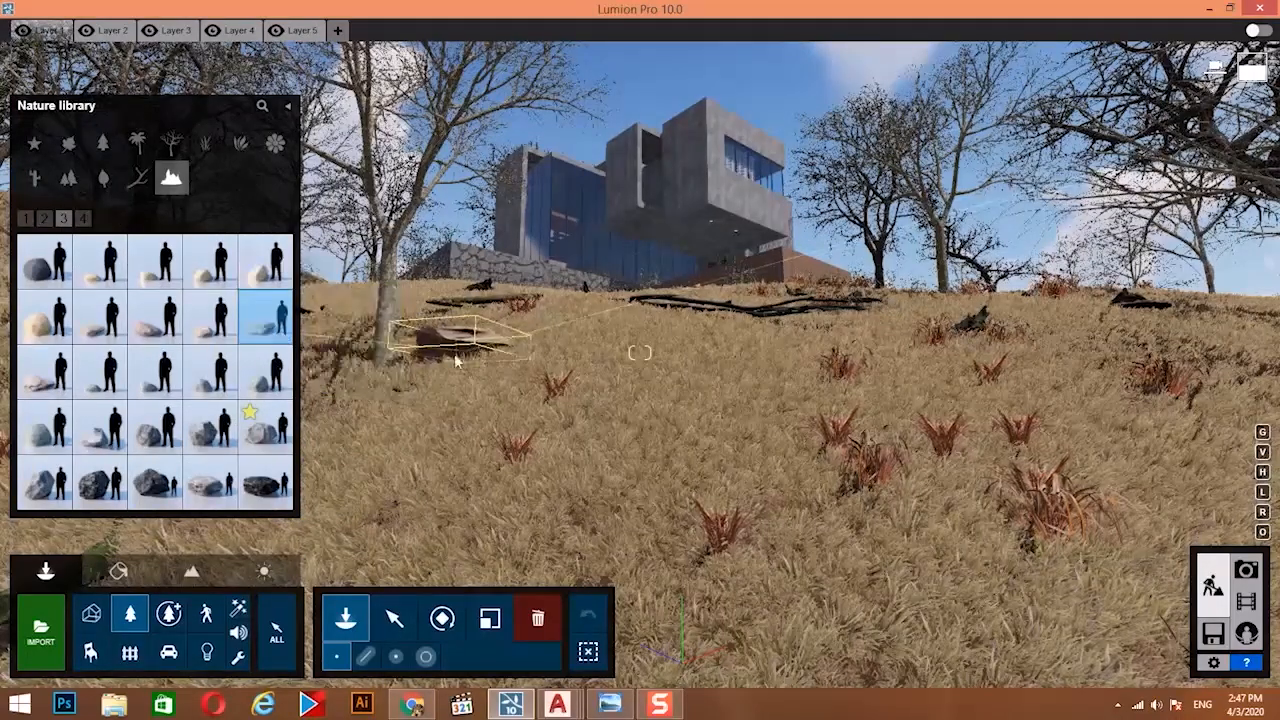
pyautogui.click(656, 316)
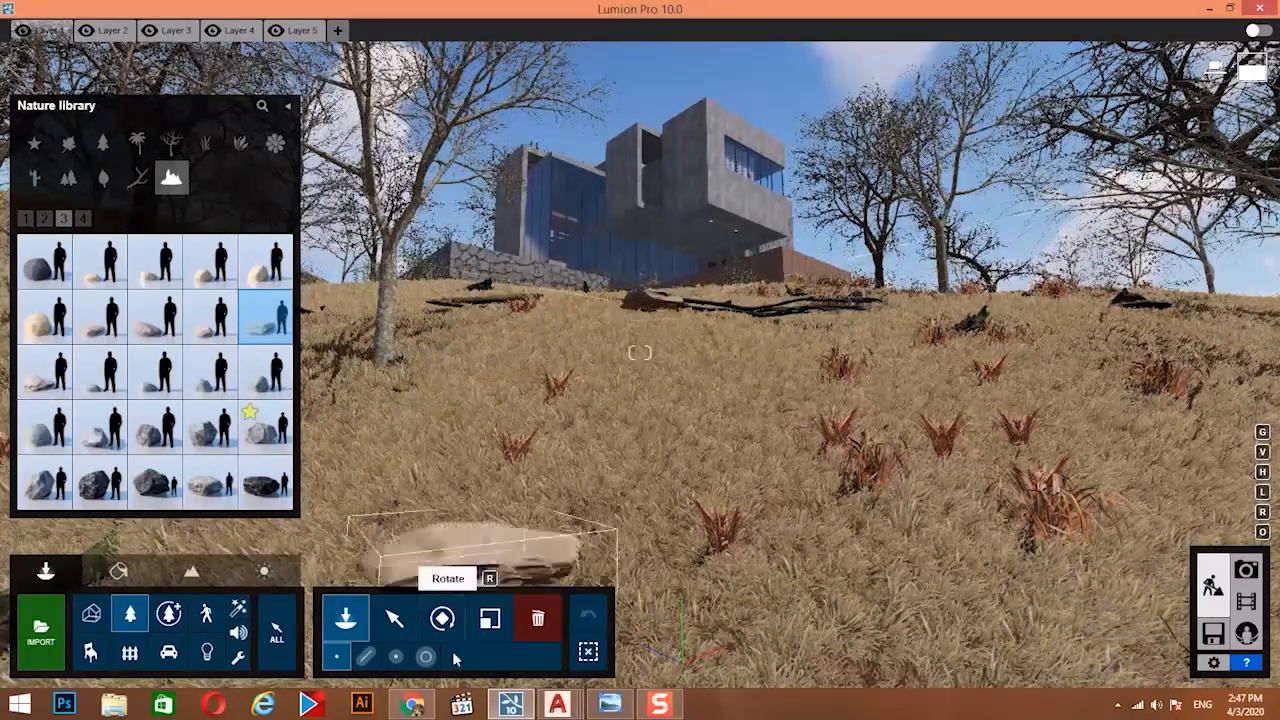
pyautogui.click(395, 622)
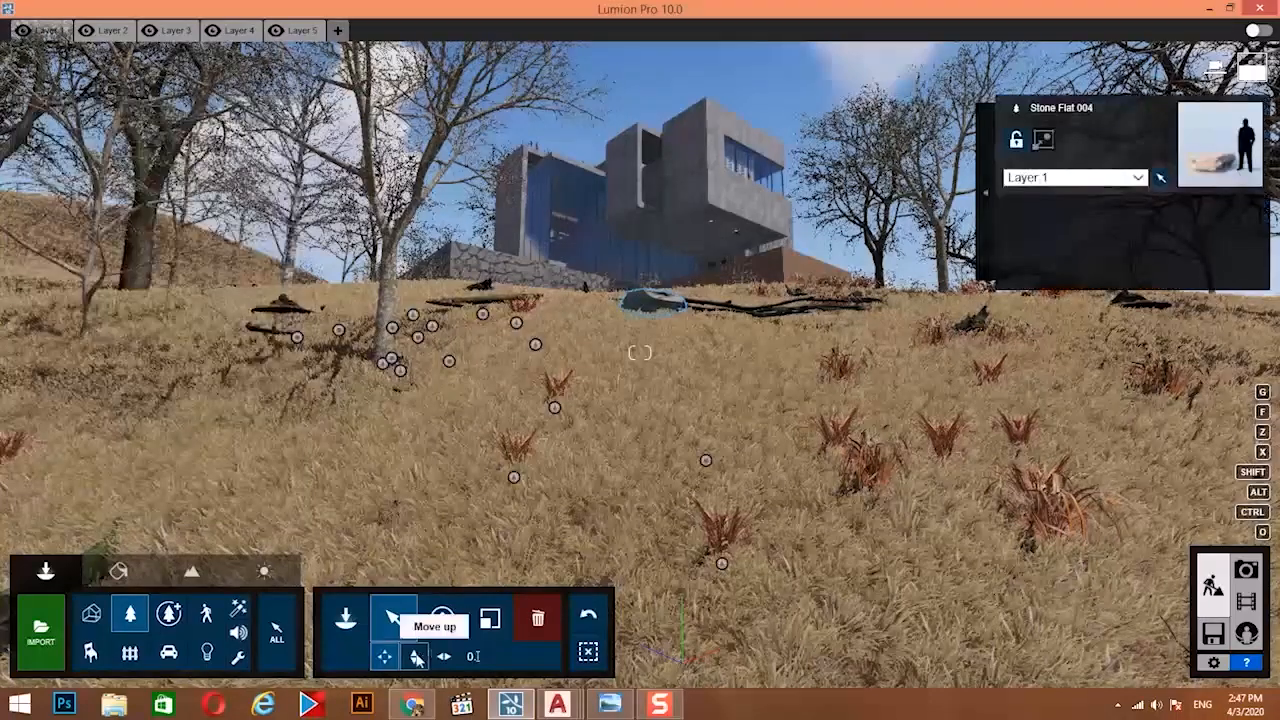
pyautogui.click(656, 322)
# Place Stone Grey 002 behind the large red grass clump in the foreground and lower it partly into the ground.
pyautogui.click(131, 617)
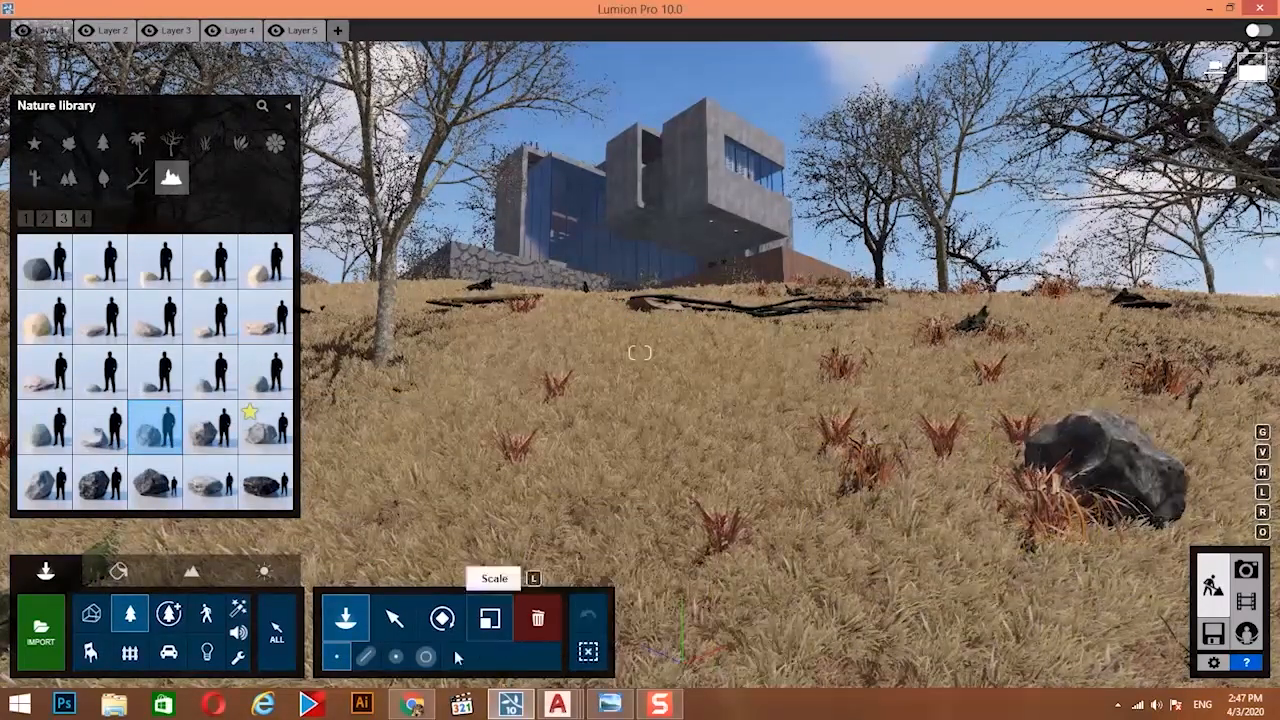
pyautogui.click(395, 619)
pyautogui.click(1104, 514)
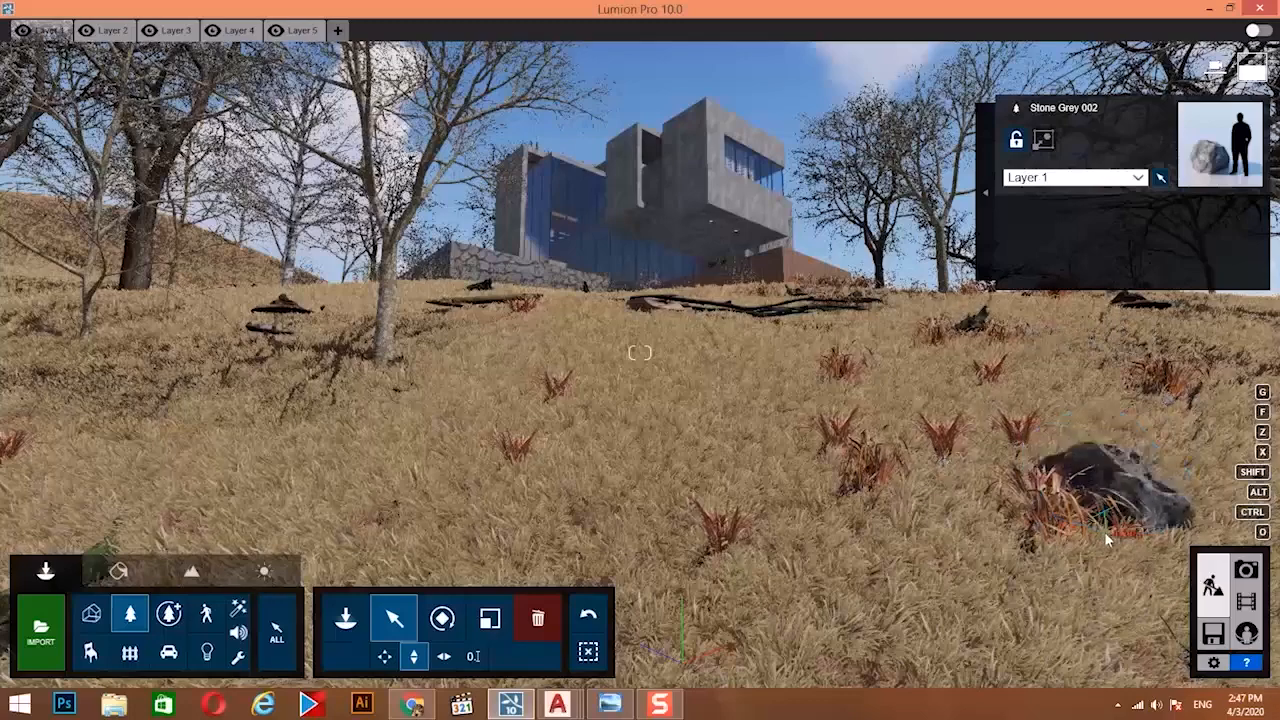
pyautogui.moveTo(592, 528); pyautogui.dragTo(614, 514, button='right')
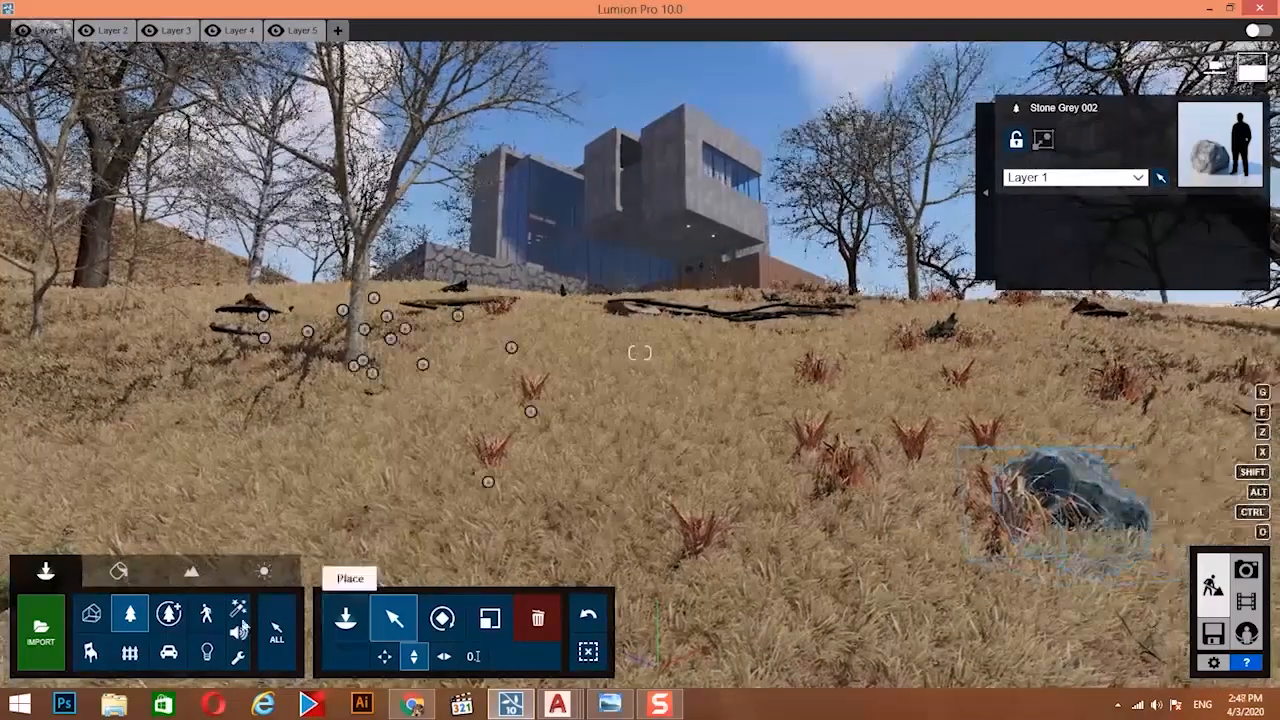
# Place Stone Grey 005 between the fallen logs on the crest in front of the villa and lower it into the grass.
pyautogui.click(130, 613)
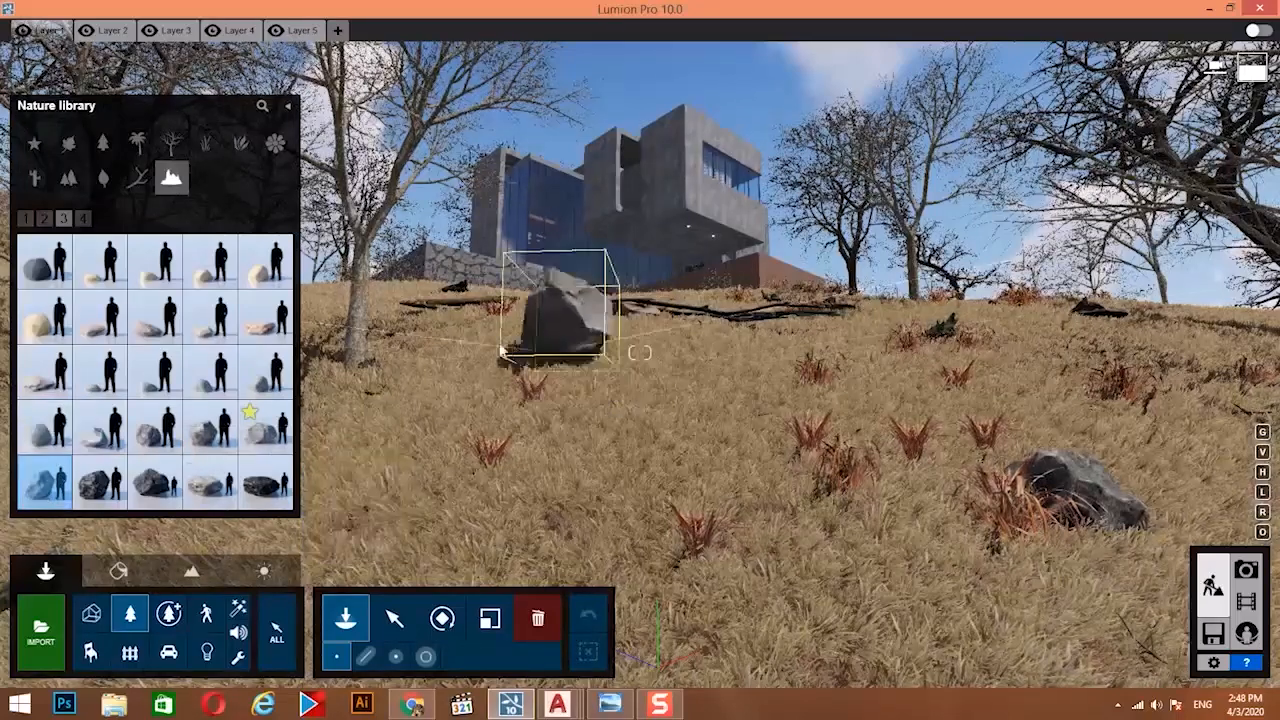
pyautogui.click(549, 306)
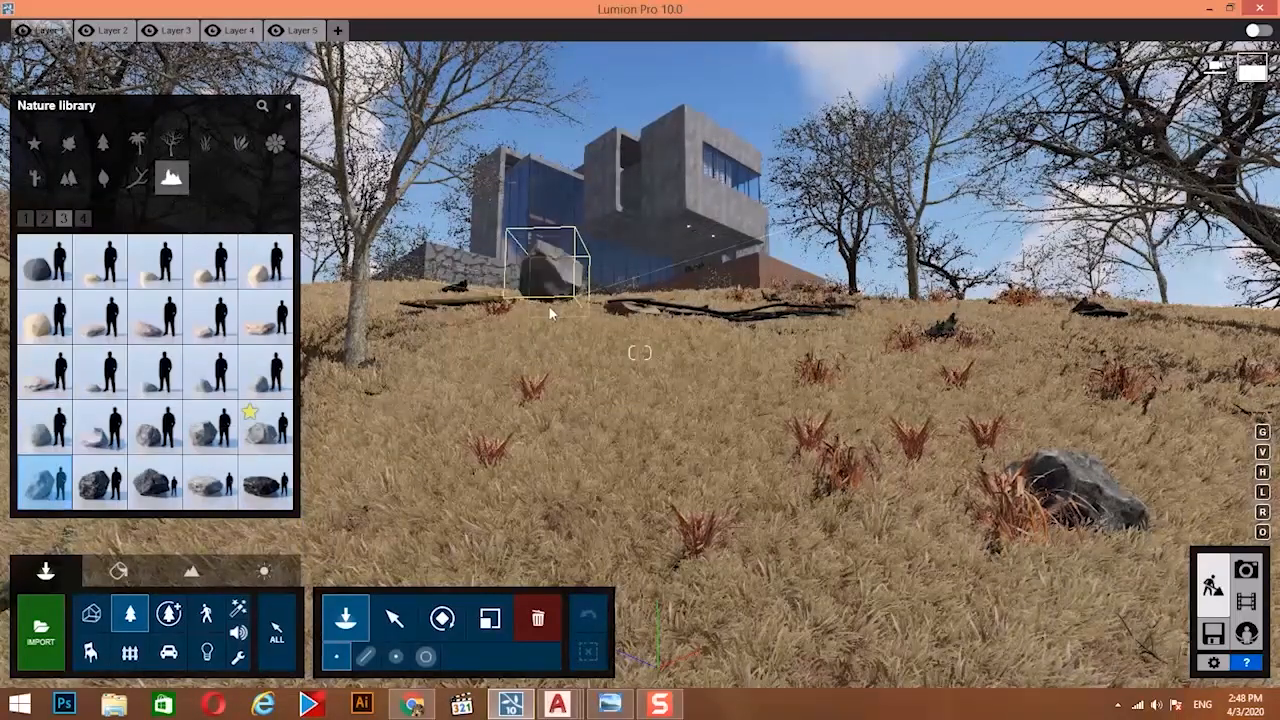
pyautogui.click(400, 620)
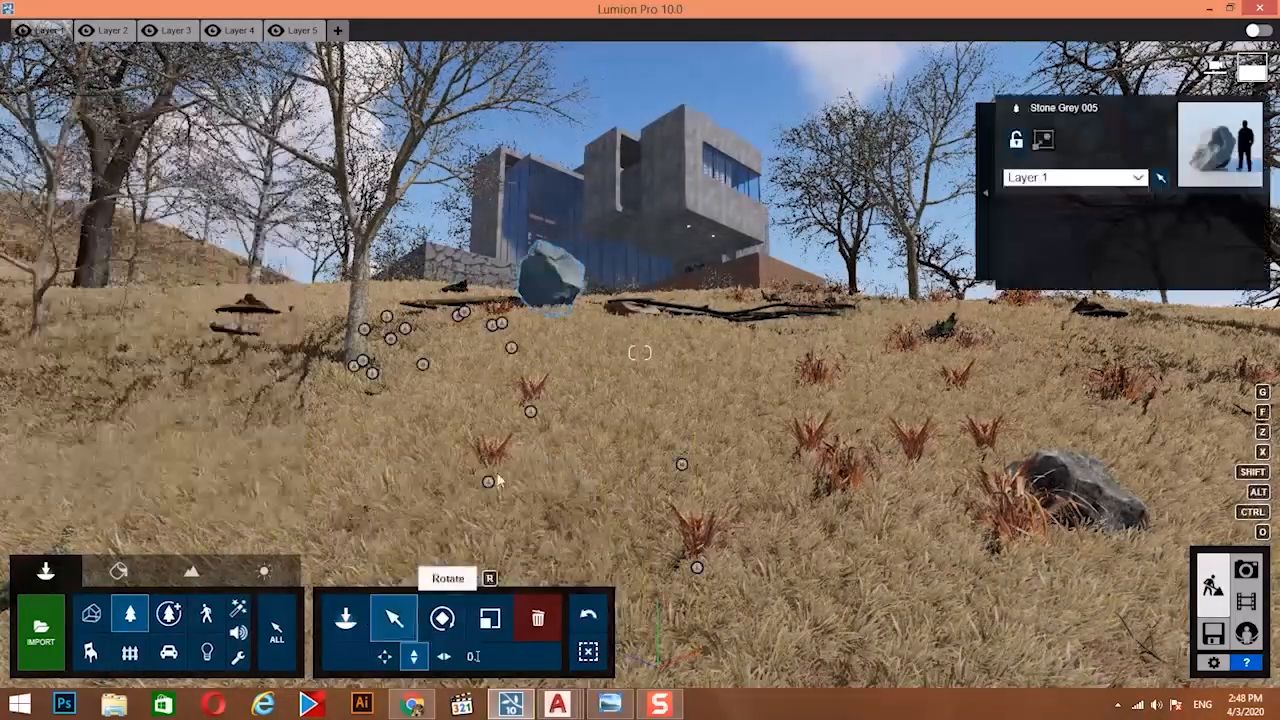
pyautogui.moveTo(555, 345); pyautogui.dragTo(555, 354)
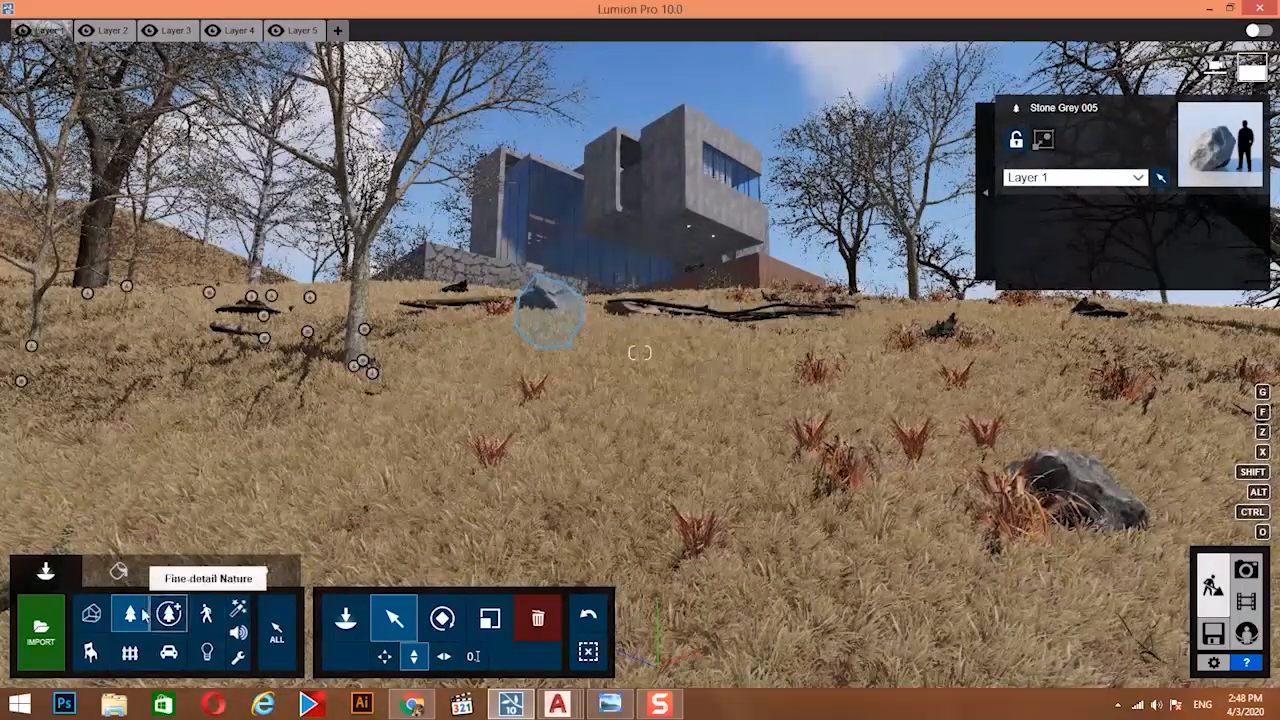
# Place a small stone on the open grass slope below the logs, beside a red grass tuft.
pyautogui.click(83, 218)
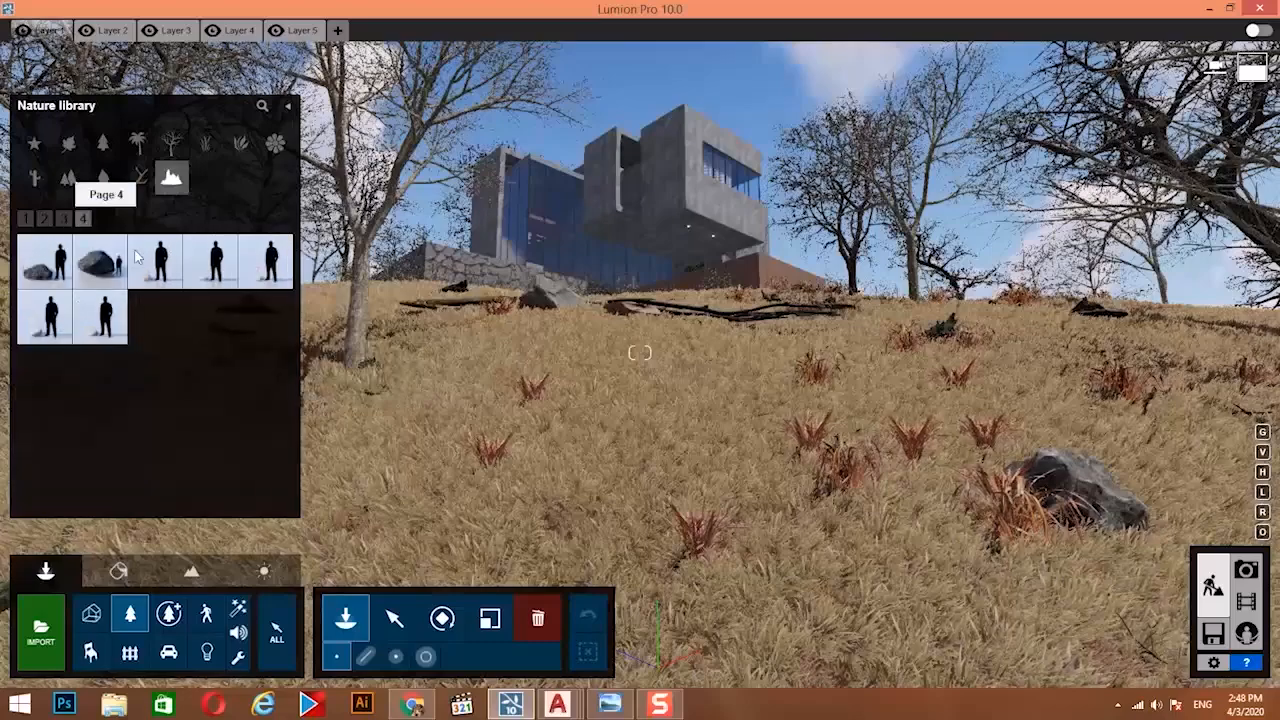
pyautogui.click(584, 390)
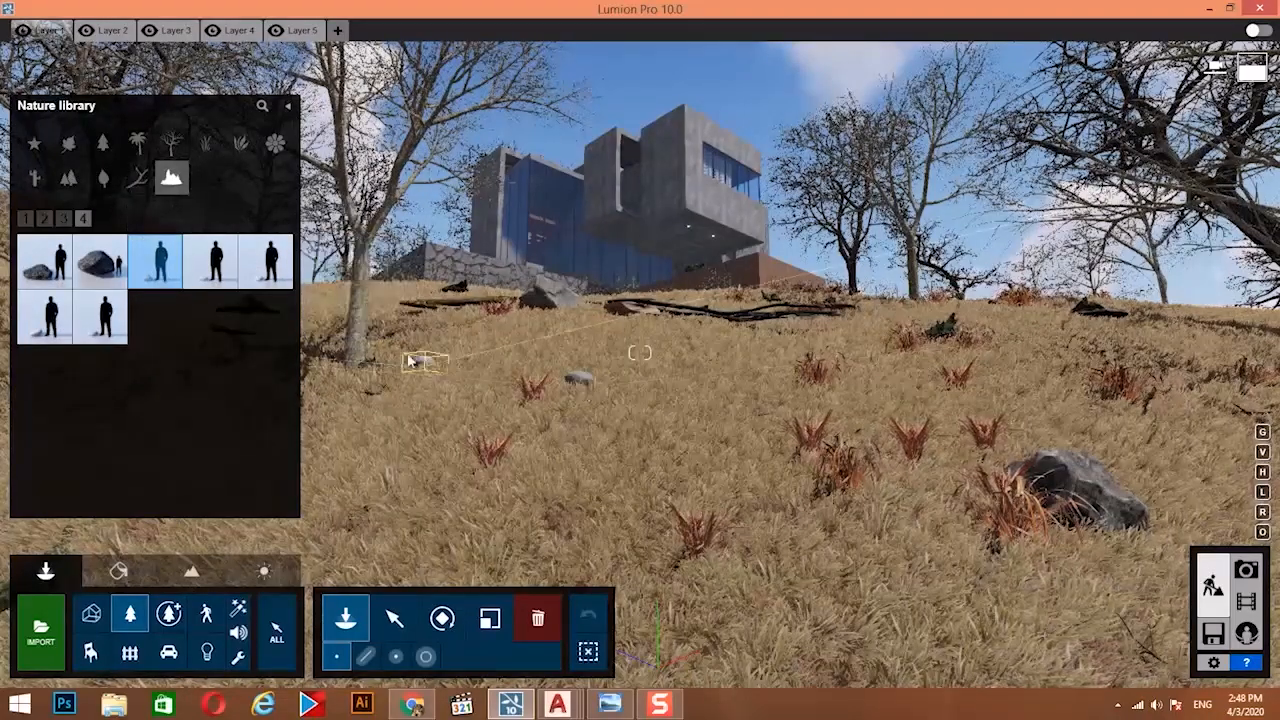
# Place a small pale stone and a larger rounded stone side by side at the foot of the villa's stone retaining wall.
pyautogui.moveTo(890, 510); pyautogui.dragTo(965, 525, button='right')
pyautogui.press('w')
pyautogui.press('w')
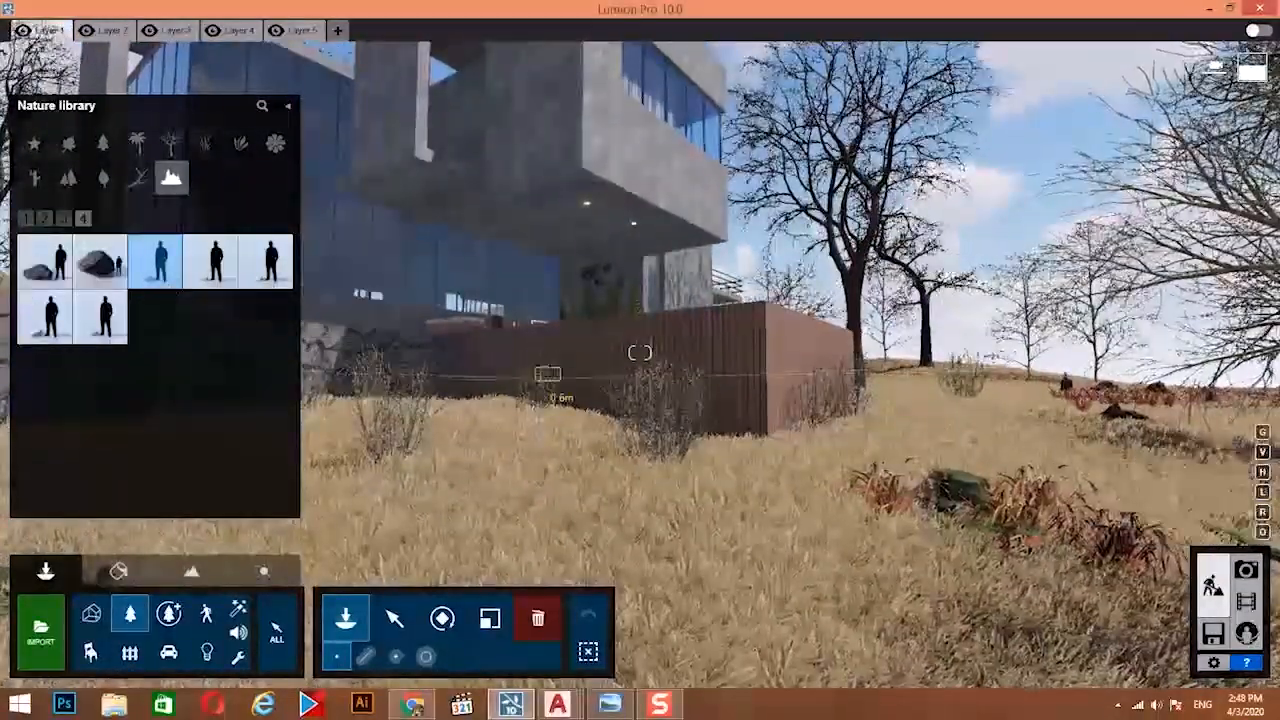
pyautogui.moveTo(549, 374); pyautogui.dragTo(420, 385, button='right')
pyautogui.press('w')
pyautogui.press('s')
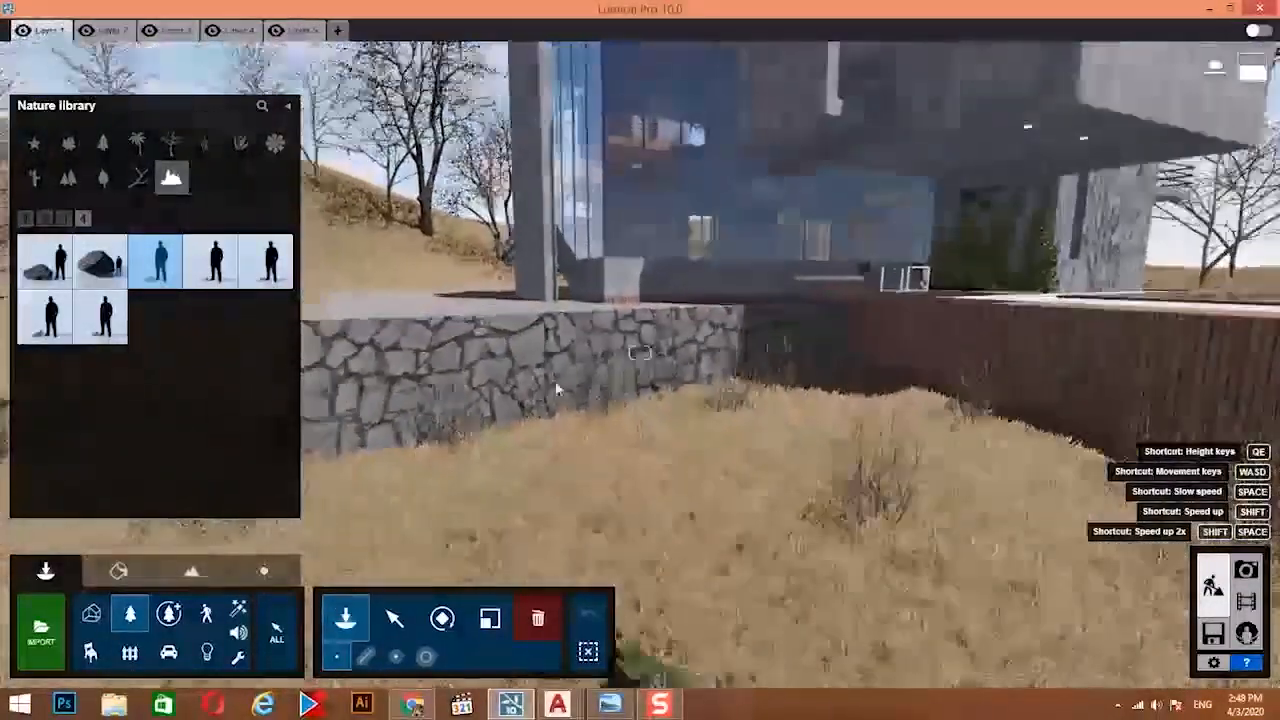
pyautogui.click(61, 219)
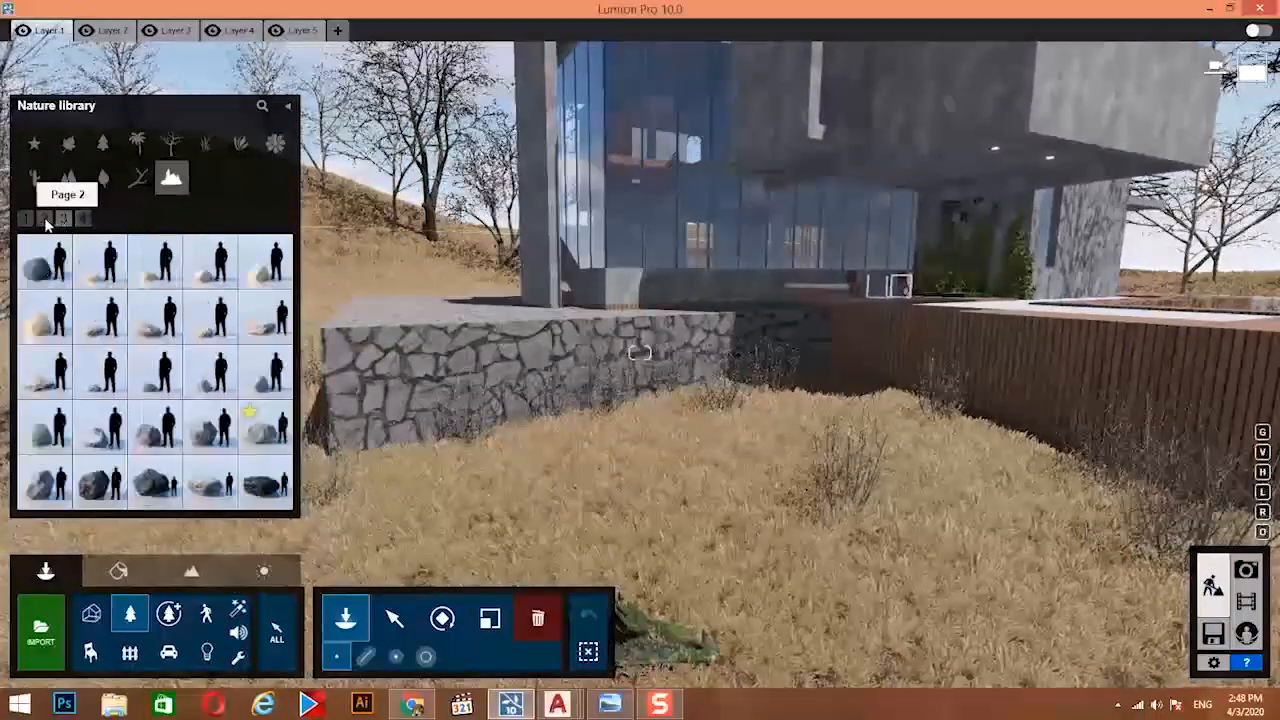
pyautogui.click(31, 222)
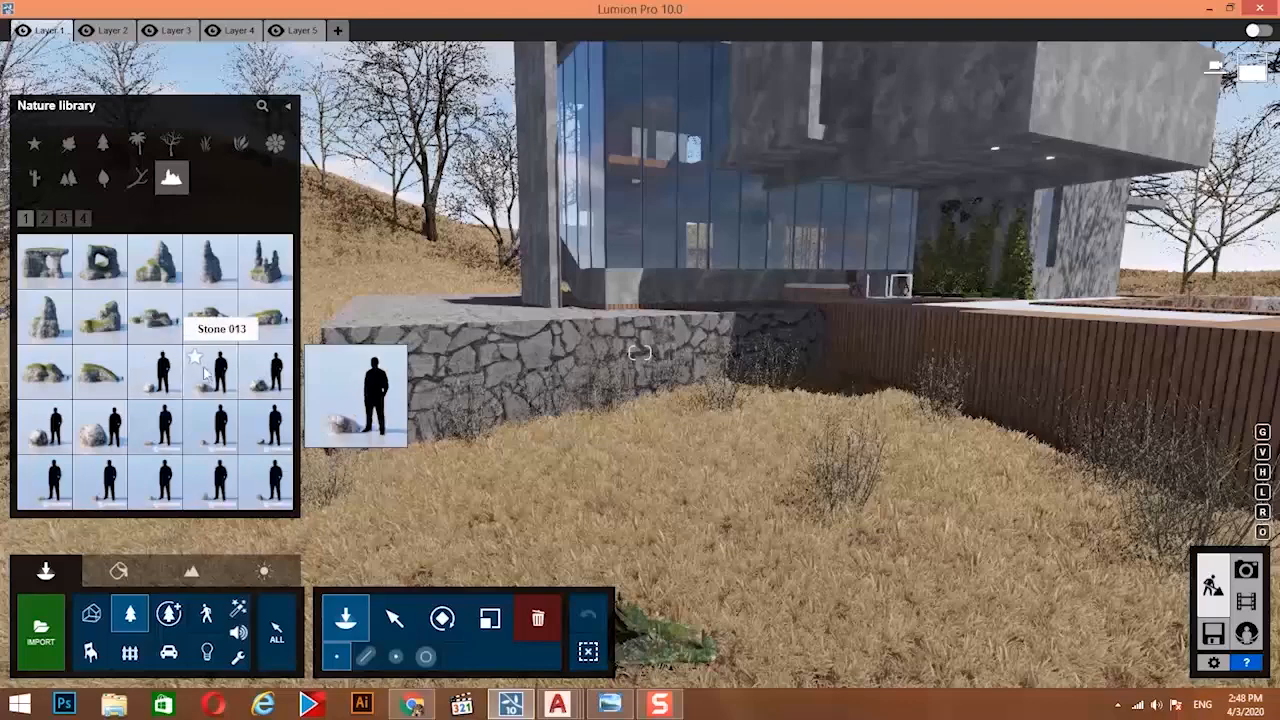
pyautogui.click(265, 372)
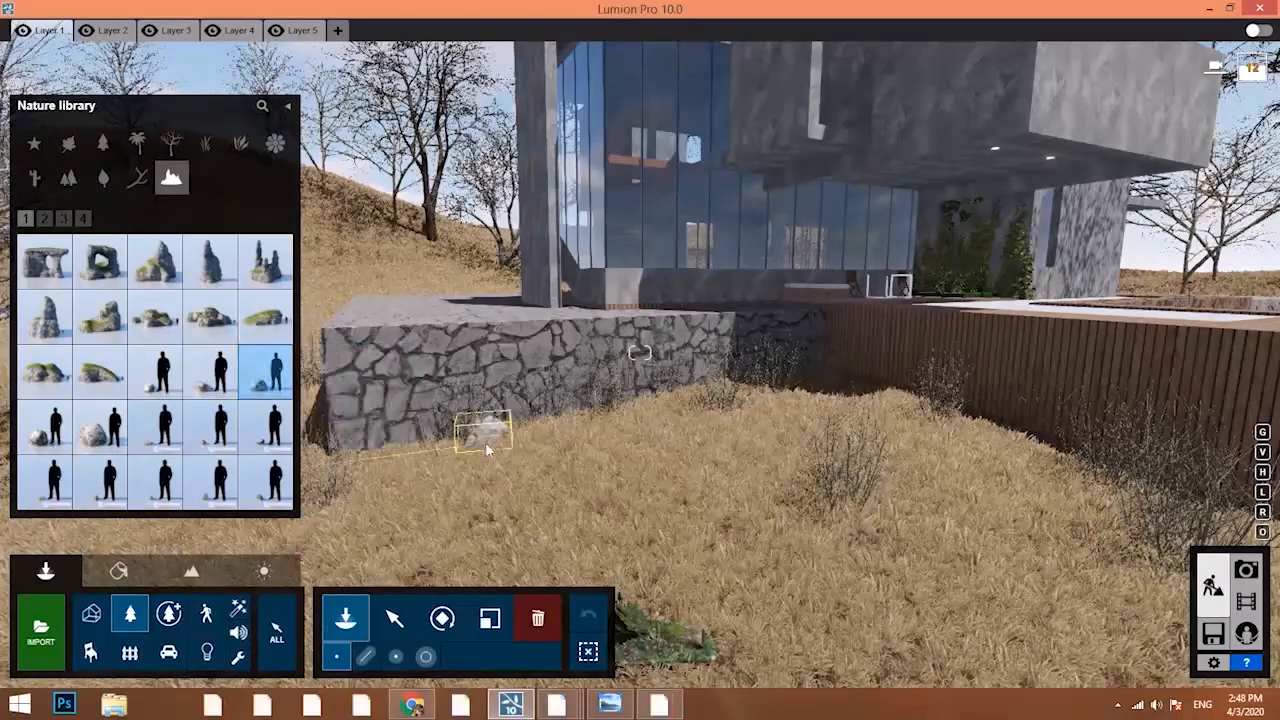
pyautogui.click(485, 442)
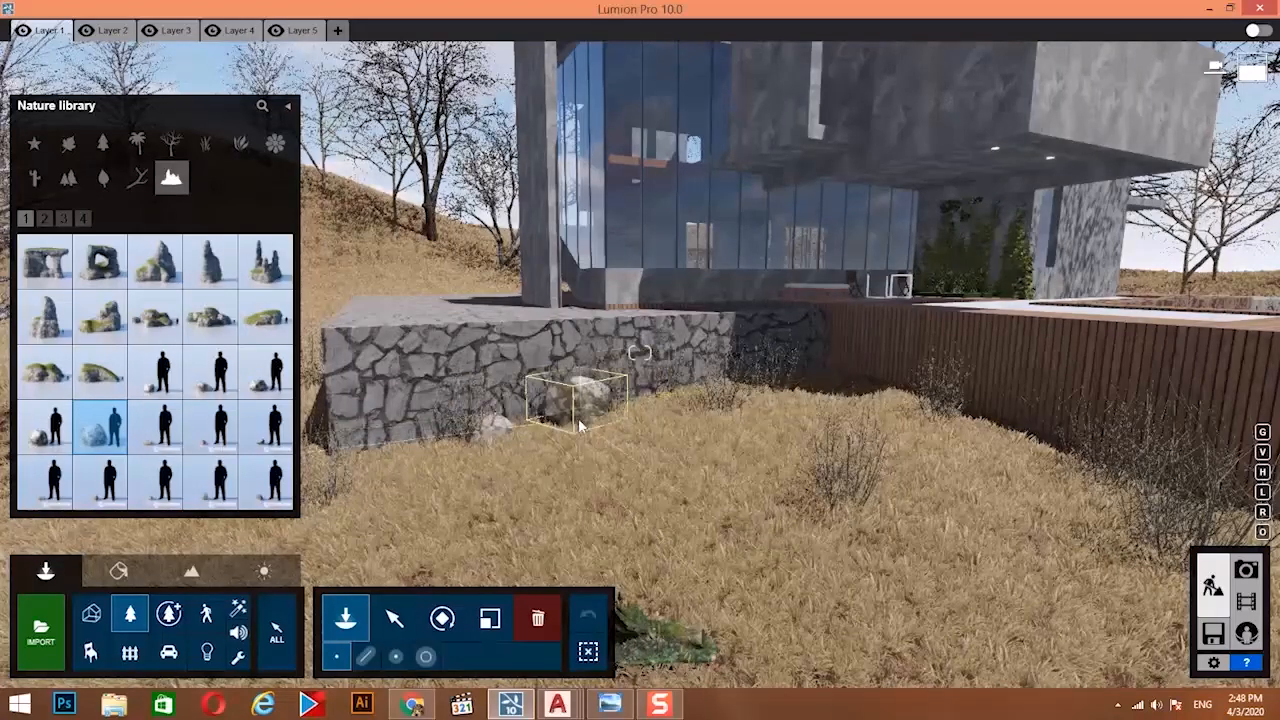
pyautogui.click(580, 425)
# Add Stone Grey 005 against the stone retaining wall beside the two pale stones and sink it into the grass.
pyautogui.click(63, 218)
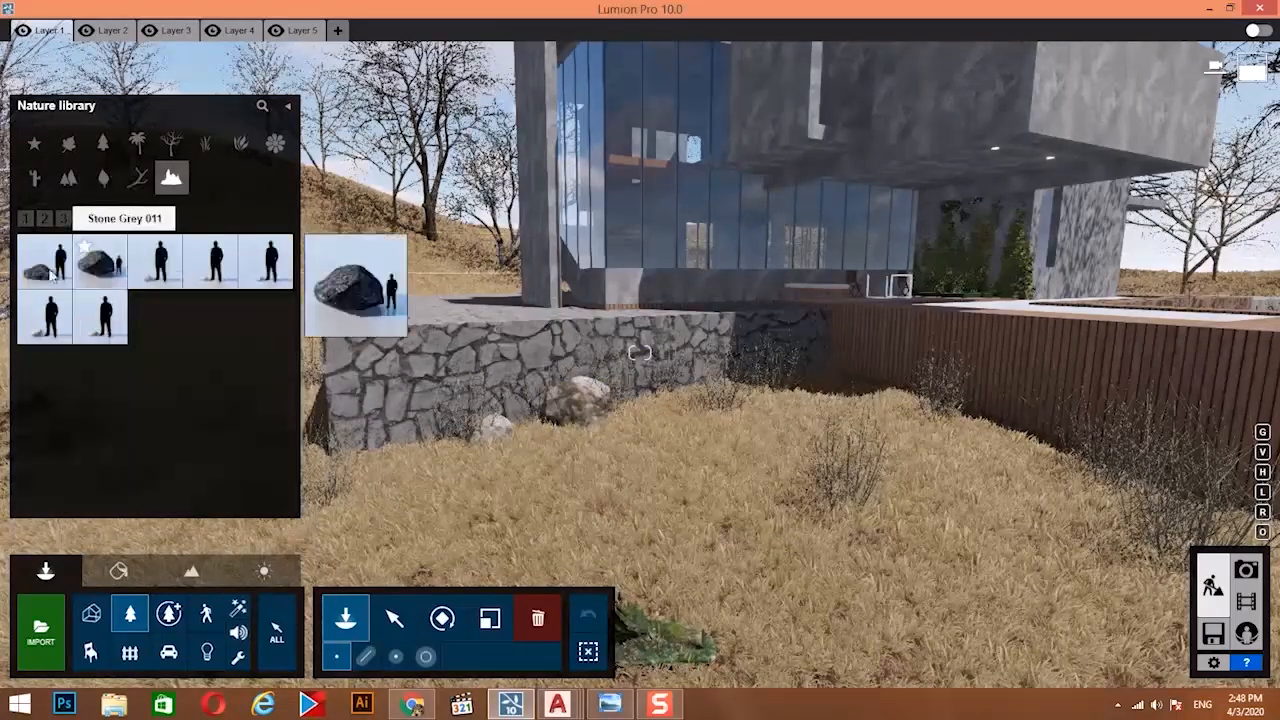
pyautogui.click(62, 219)
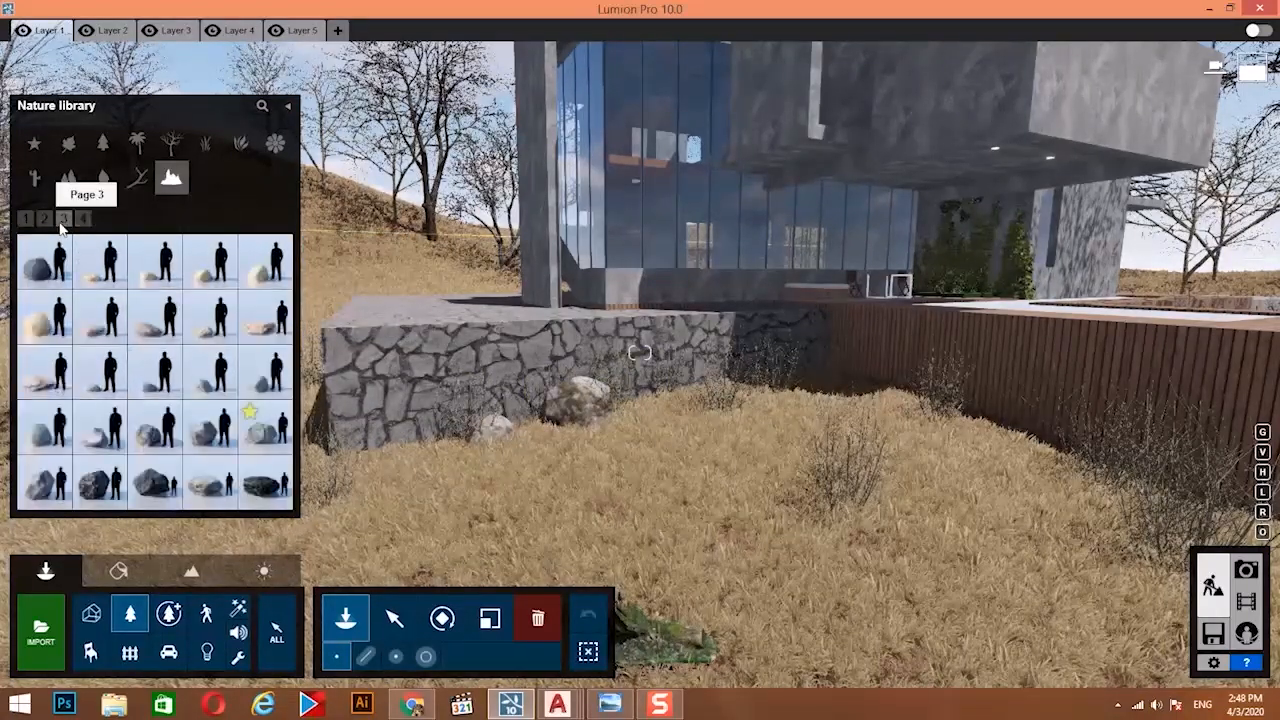
pyautogui.click(40, 487)
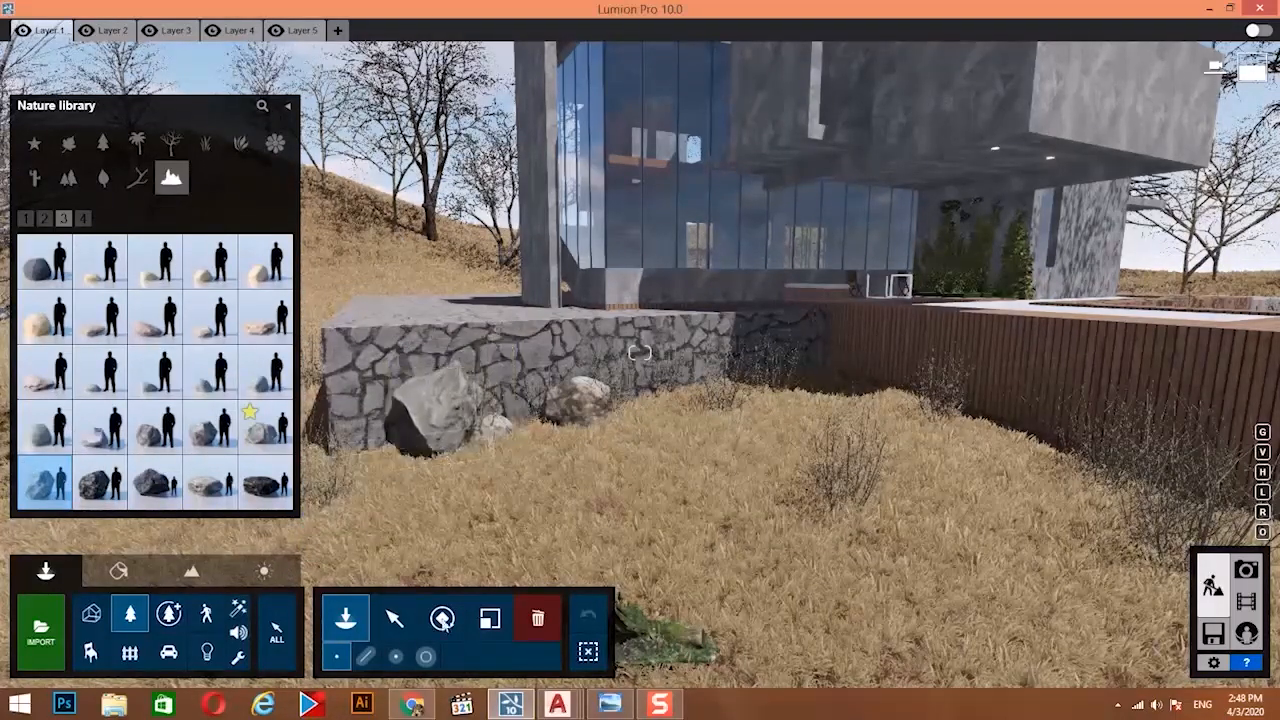
pyautogui.click(396, 622)
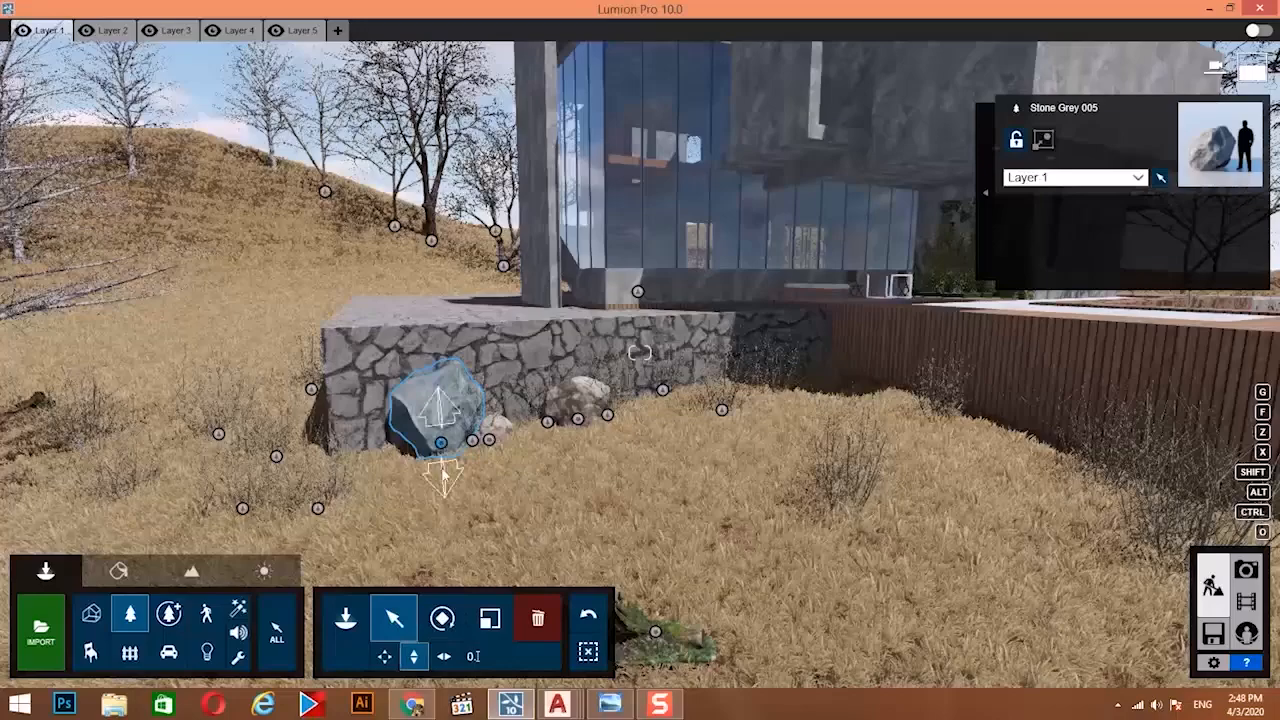
pyautogui.moveTo(438, 492)
pyautogui.mouseDown()
pyautogui.moveTo(443, 467)
pyautogui.moveTo(439, 489)
pyautogui.mouseUp()
# Plant a group of bare, twiggy shrubs around the mossy stump on the grass slope in front of the villa.
pyautogui.press('s')
pyautogui.moveTo(439, 491); pyautogui.dragTo(636, 405, button='right')
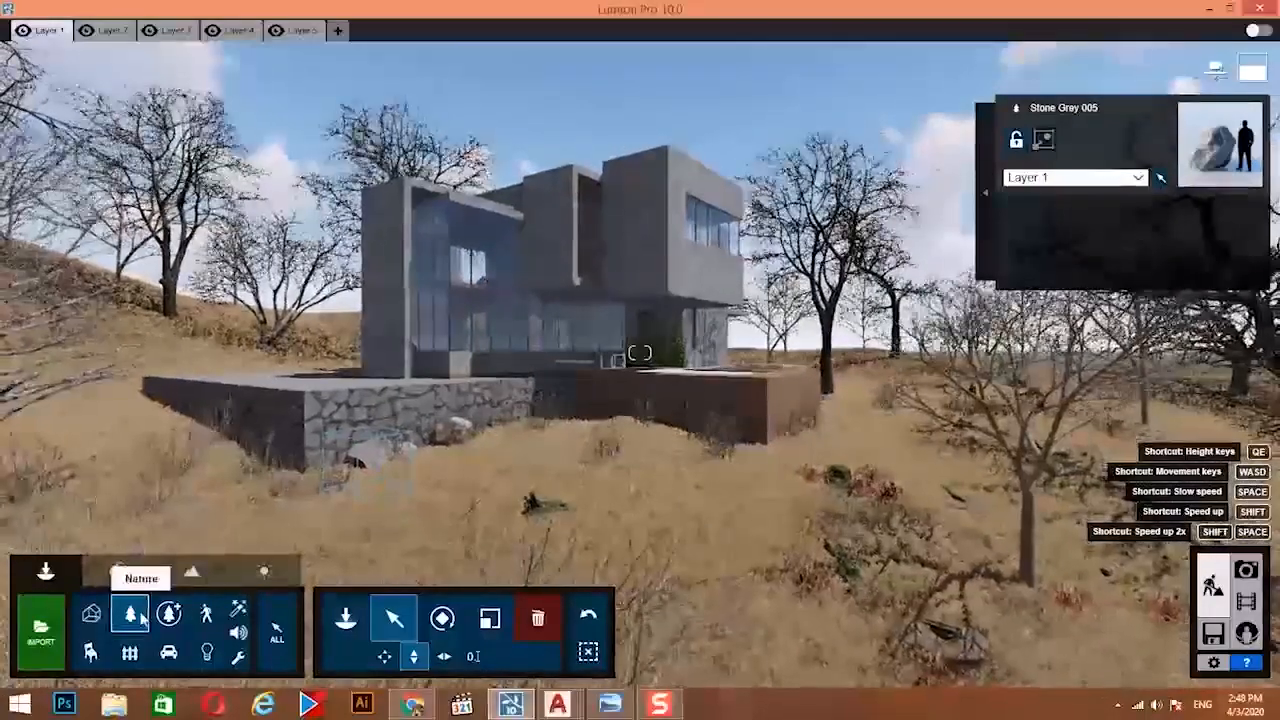
pyautogui.click(130, 613)
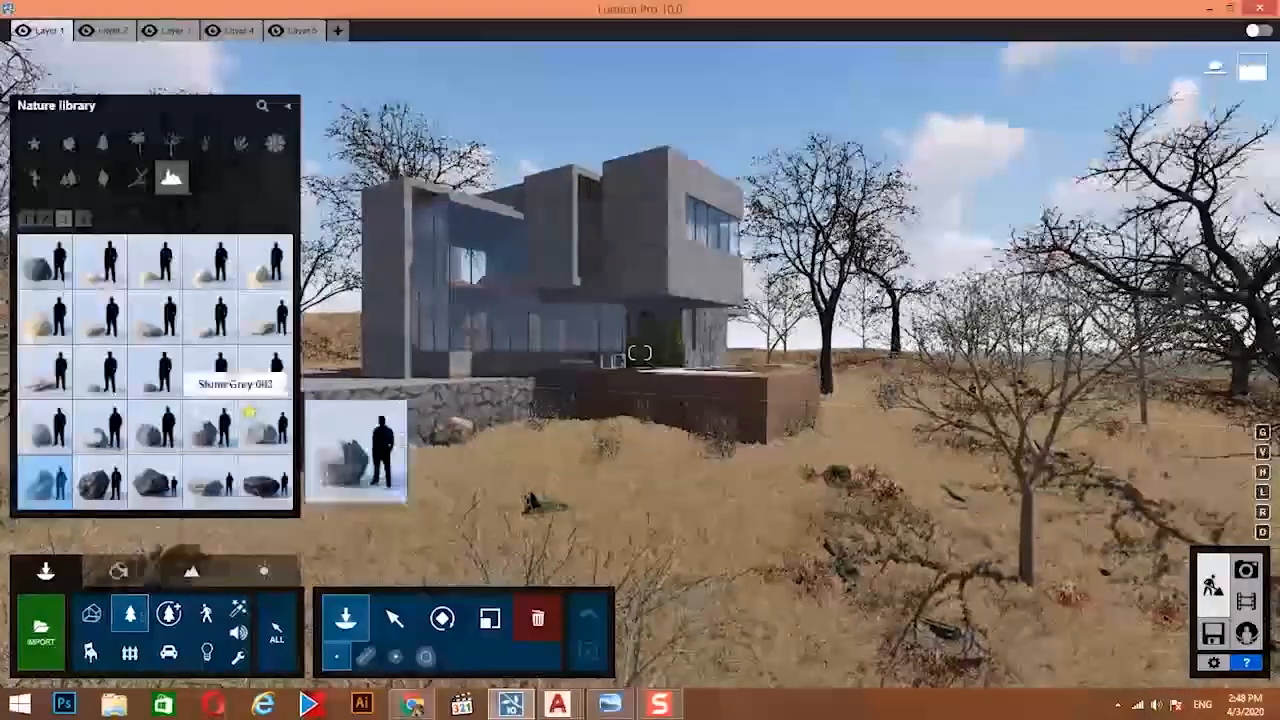
pyautogui.click(243, 145)
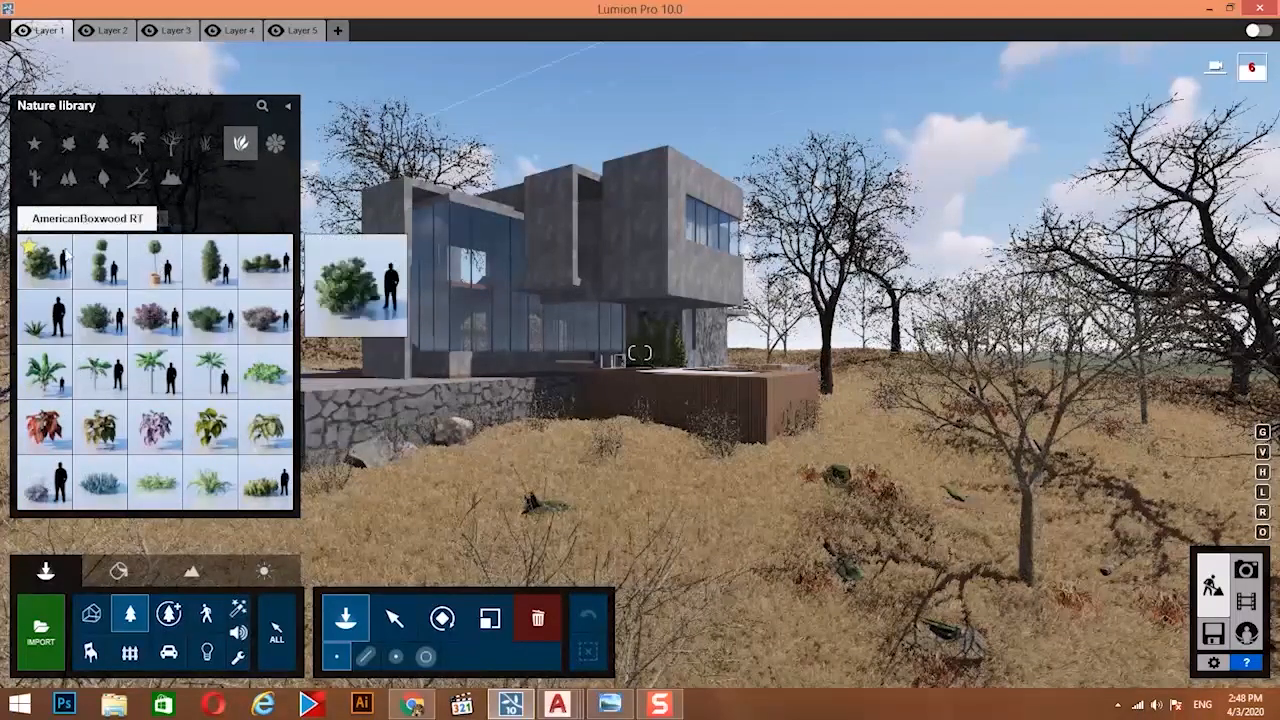
pyautogui.click(157, 220)
pyautogui.click(138, 220)
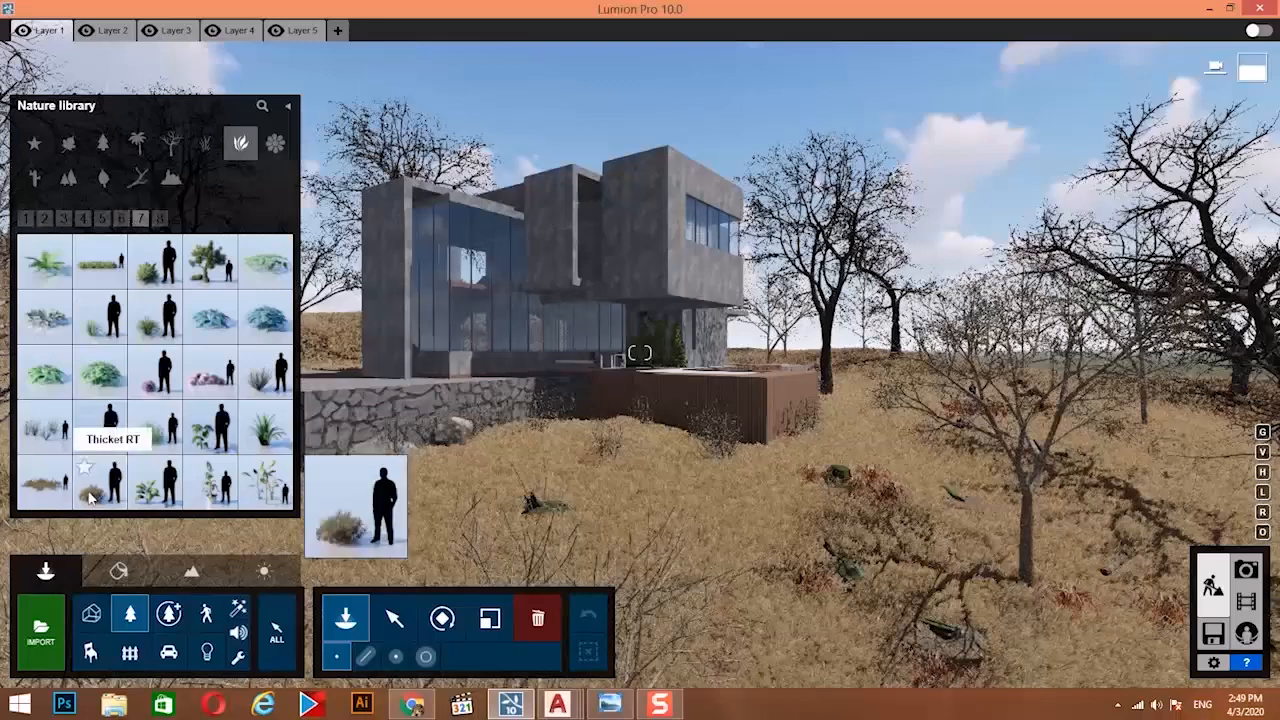
pyautogui.click(92, 499)
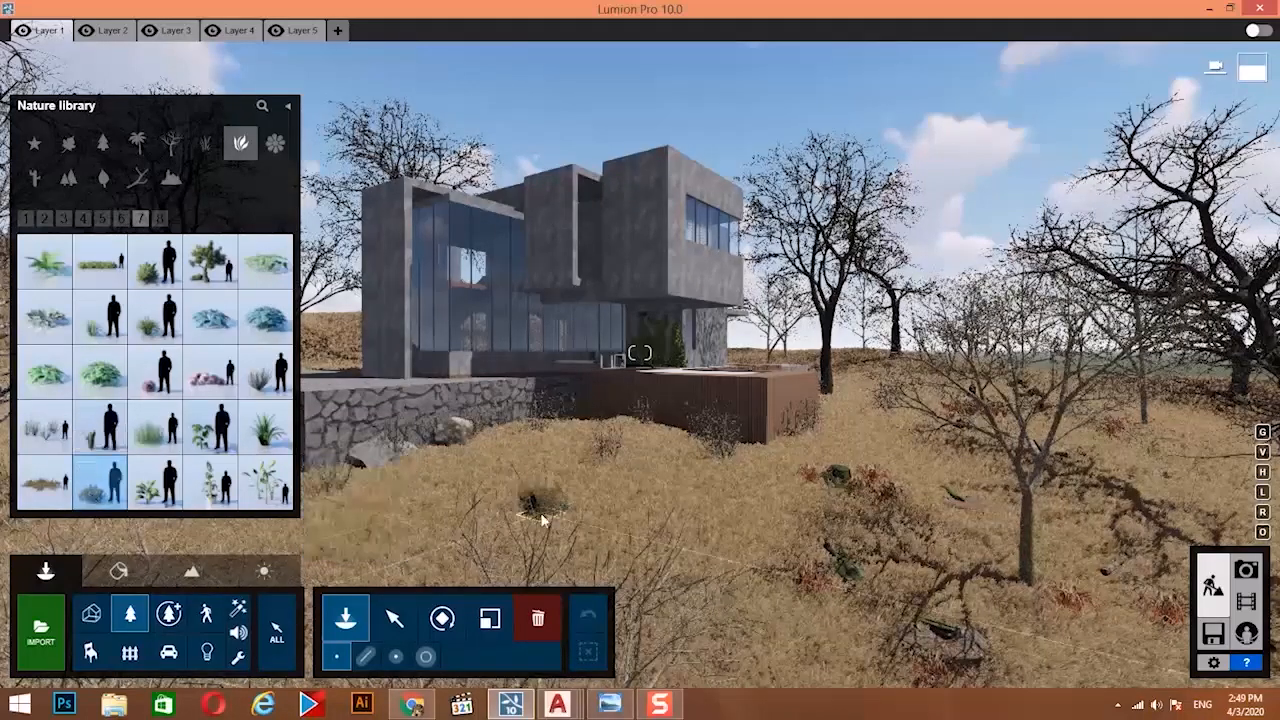
pyautogui.click(44, 428)
pyautogui.click(560, 510)
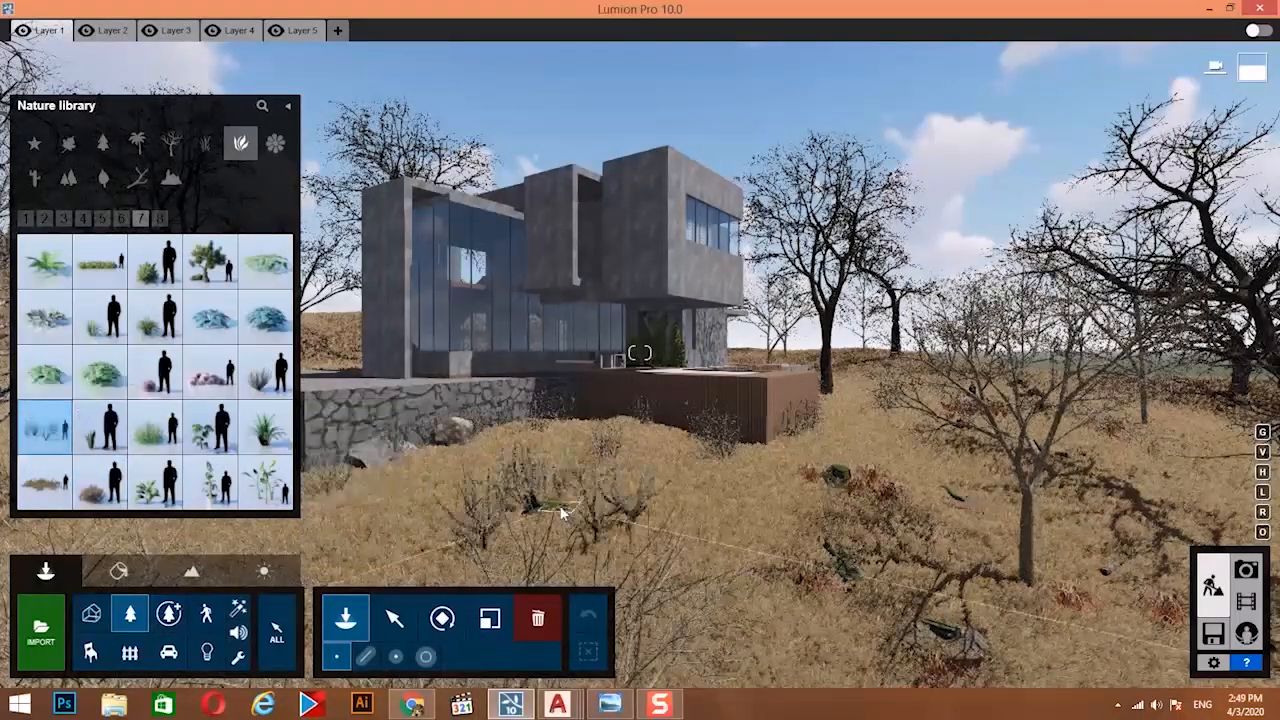
# Plant another group of the bare shrubs farther down the slope, near the small leafless trees.
pyautogui.press('s')
pyautogui.moveTo(717, 481); pyautogui.dragTo(586, 514, button='right')
pyautogui.click(506, 432)
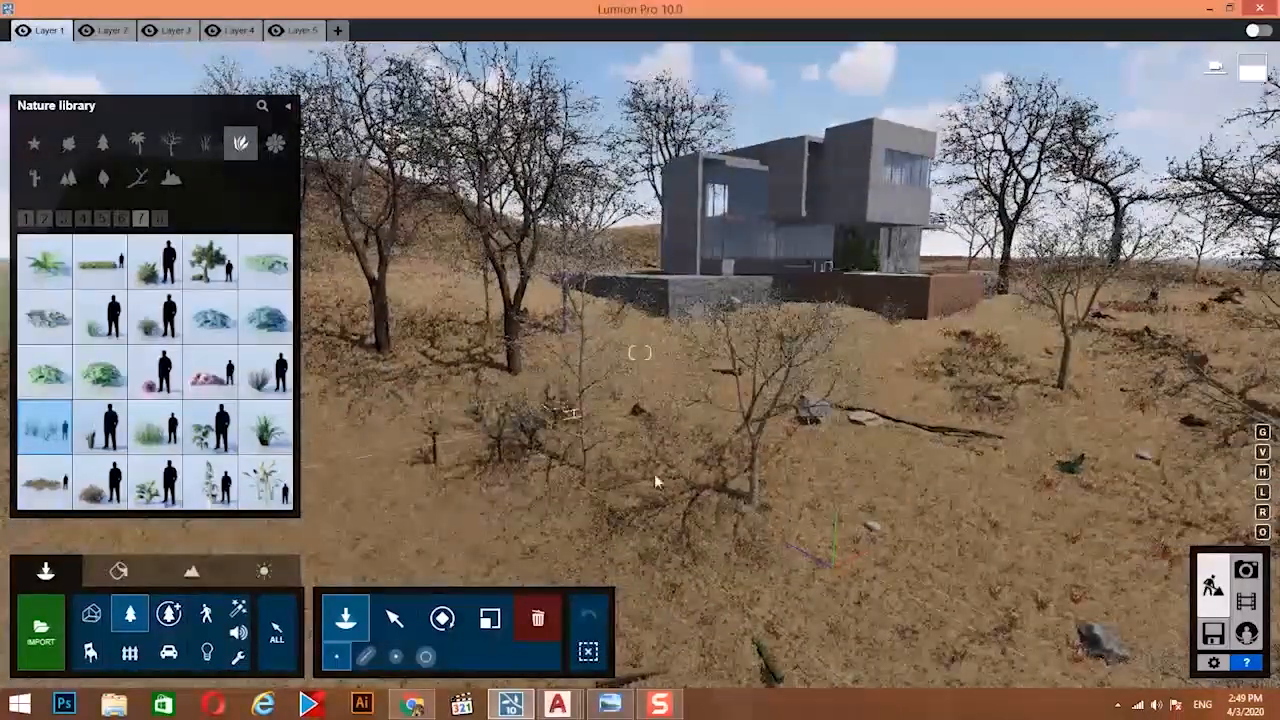
pyautogui.moveTo(1048, 643); pyautogui.dragTo(932, 591, button='right')
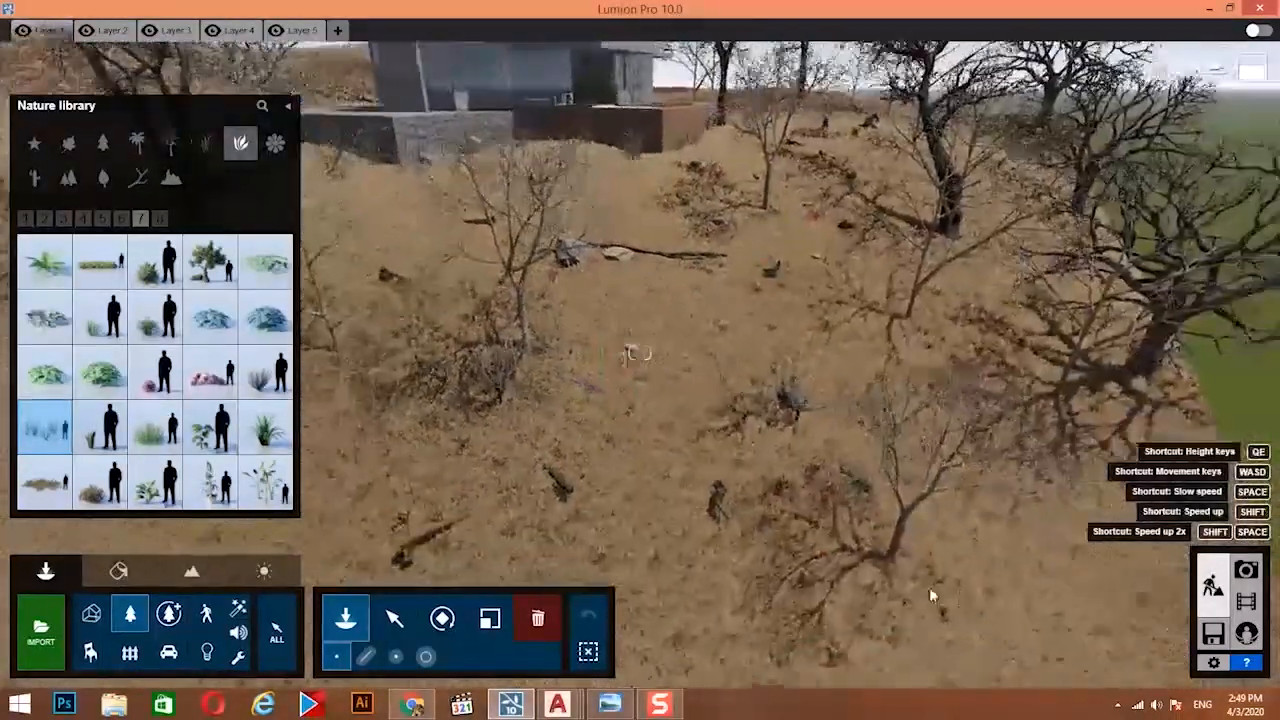
# Plant several low rounded dry shrubs across the grass slope in front of the villa, around the trees and red grass clumps.
pyautogui.click(100, 483)
pyautogui.press('w')
pyautogui.moveTo(684, 533); pyautogui.dragTo(407, 355, button='right')
pyautogui.click(407, 355)
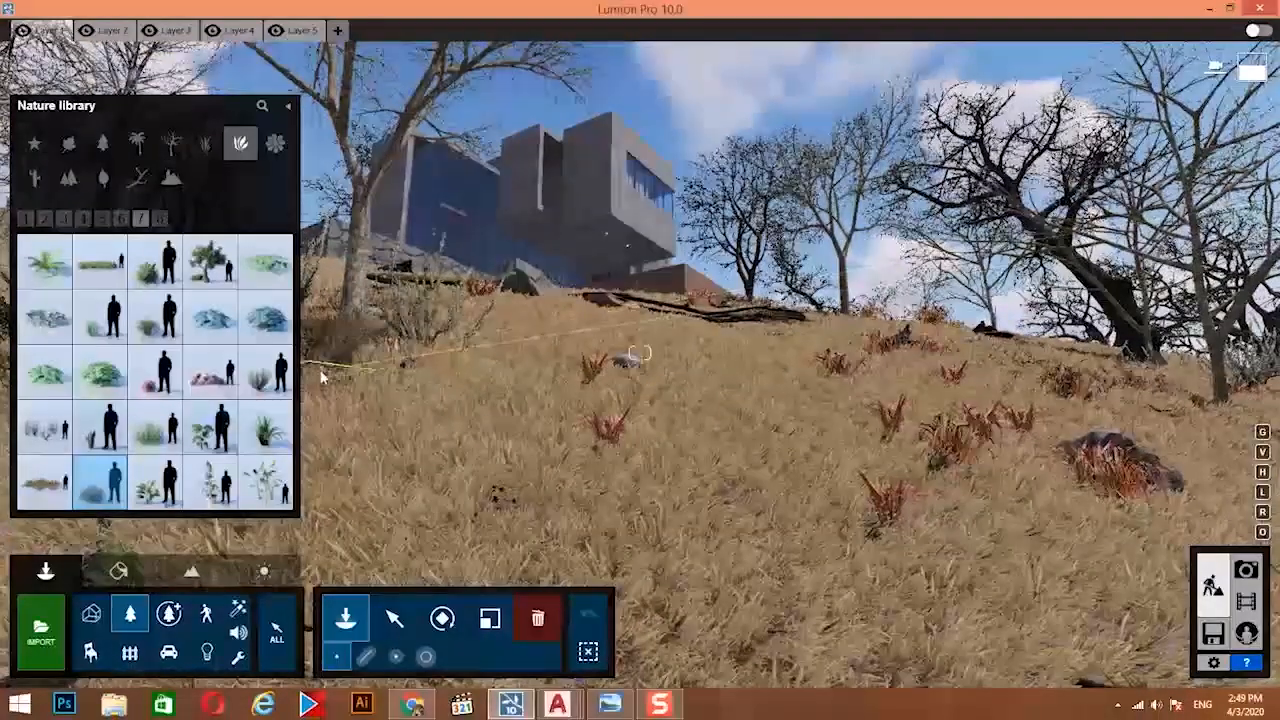
pyautogui.click(539, 337)
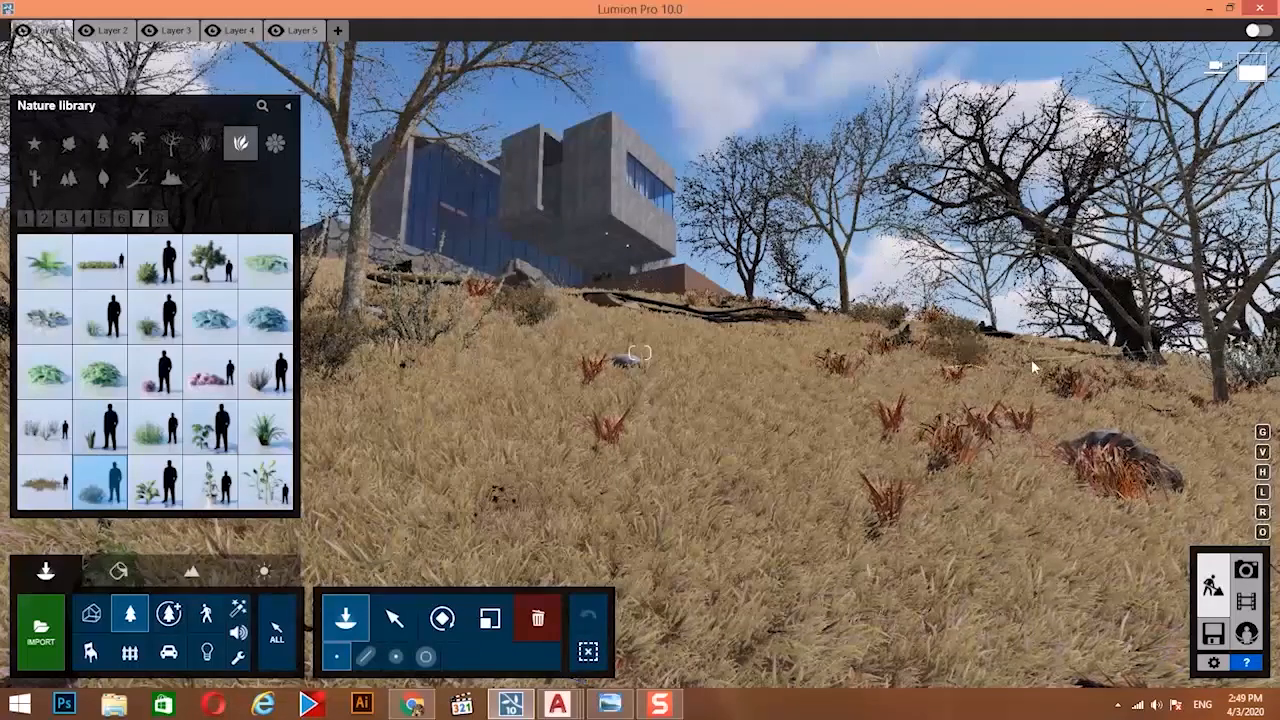
# Browse the last page of the current plant category and the final pages of the flower category for further plants.
pyautogui.click(162, 220)
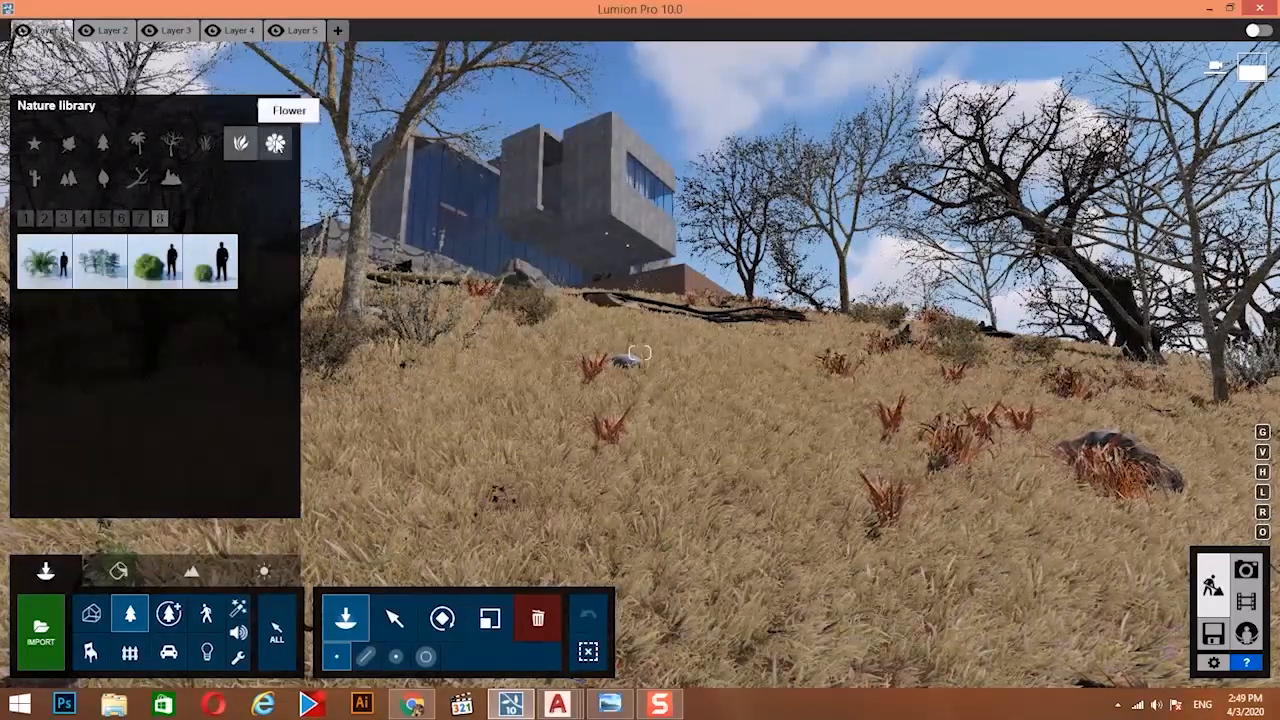
pyautogui.click(274, 146)
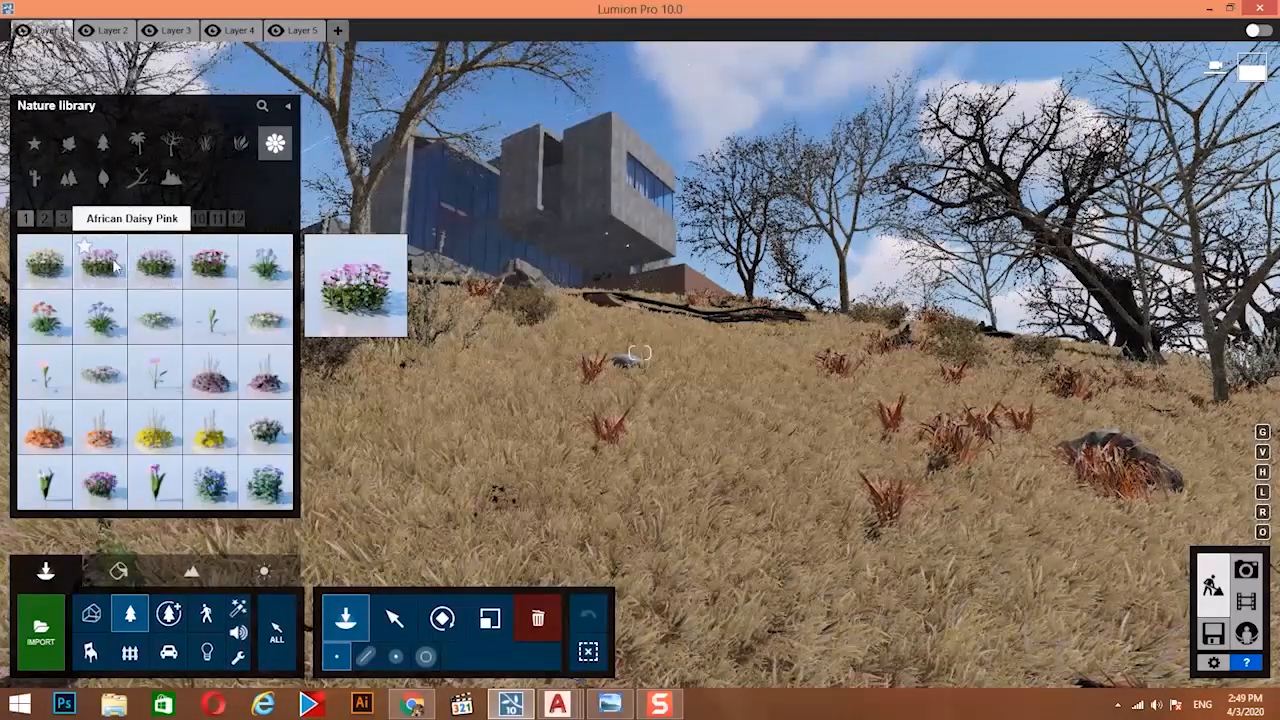
pyautogui.click(237, 222)
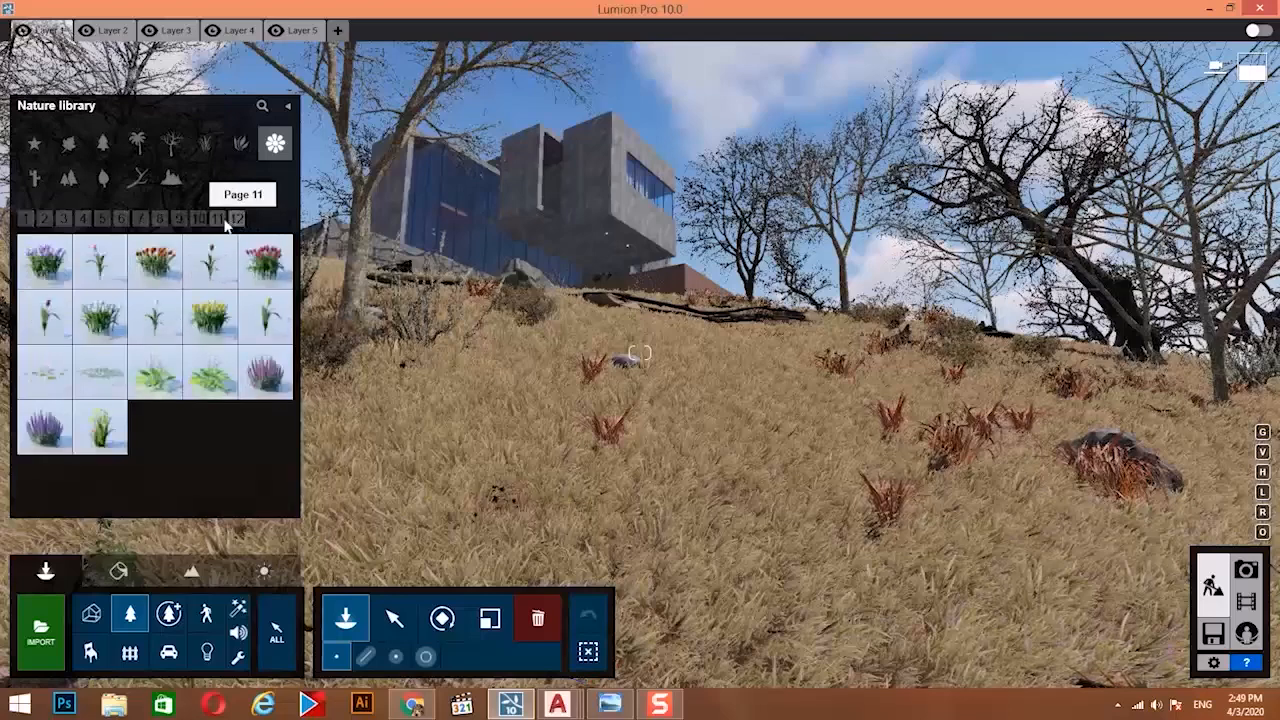
pyautogui.click(212, 220)
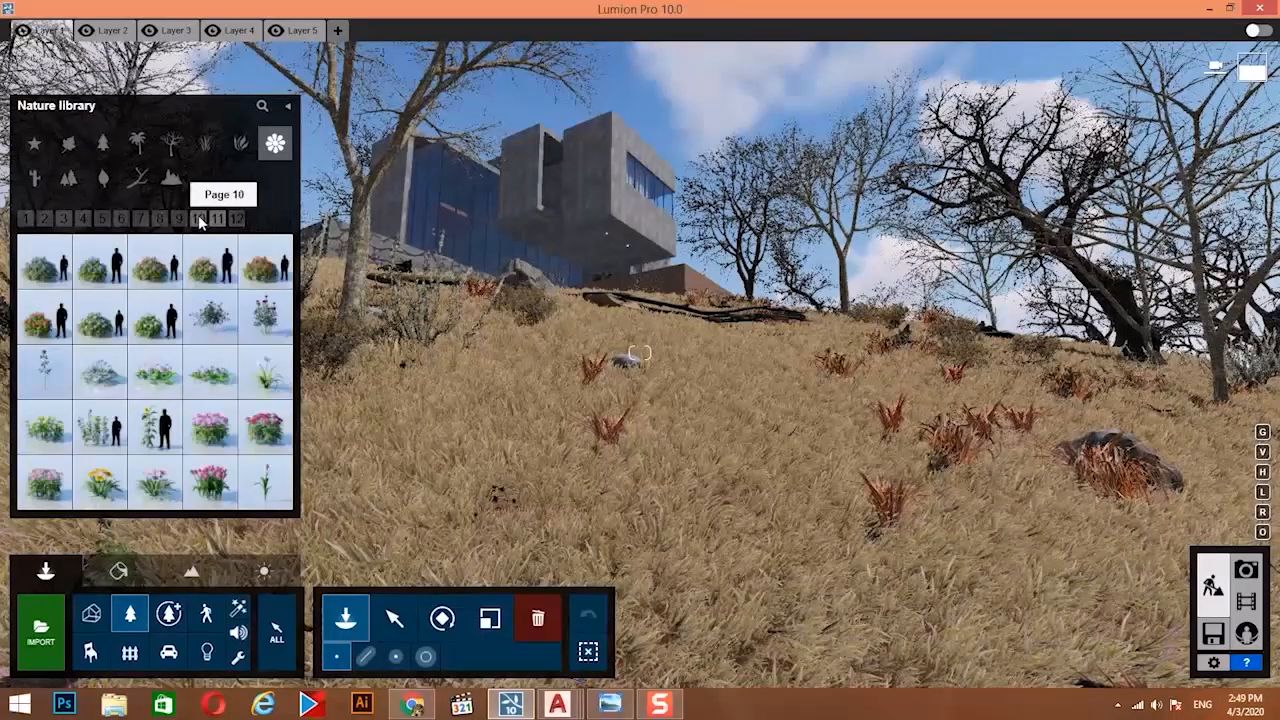
pyautogui.click(200, 222)
pyautogui.click(213, 223)
pyautogui.click(199, 222)
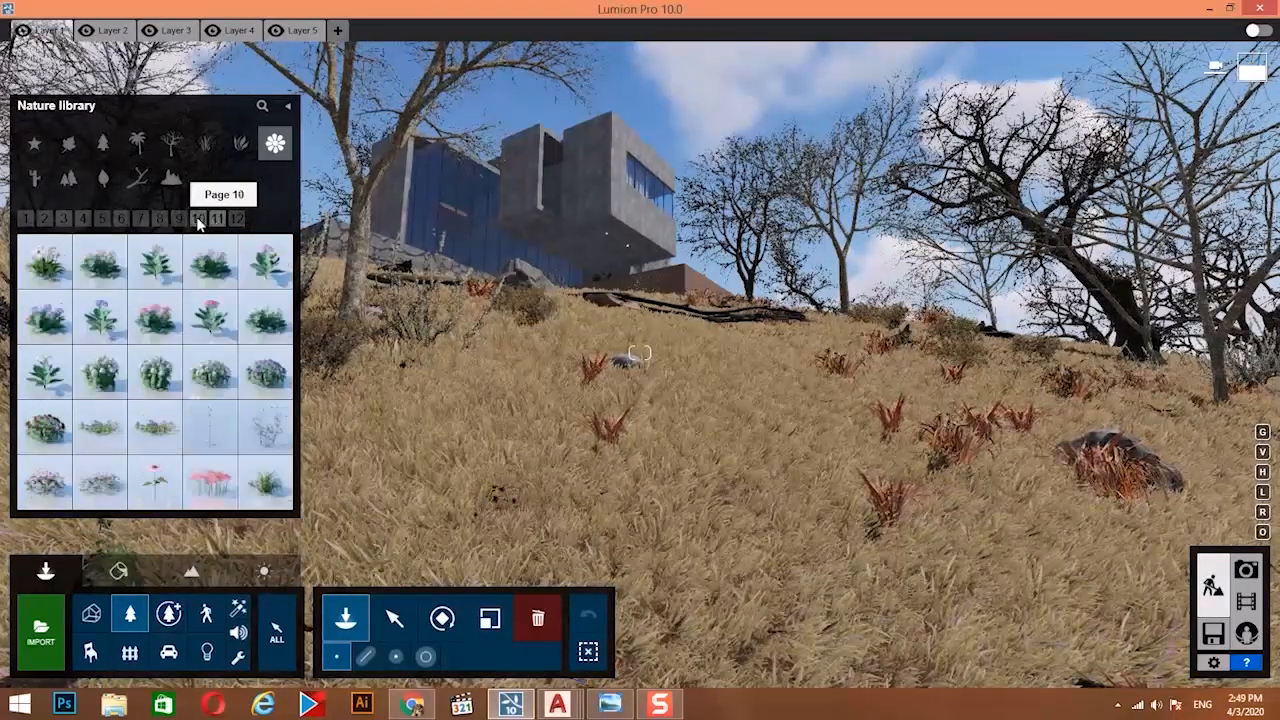
pyautogui.click(185, 222)
# Examine the planted slope and the villa from near and far viewpoints.
pyautogui.press('s')
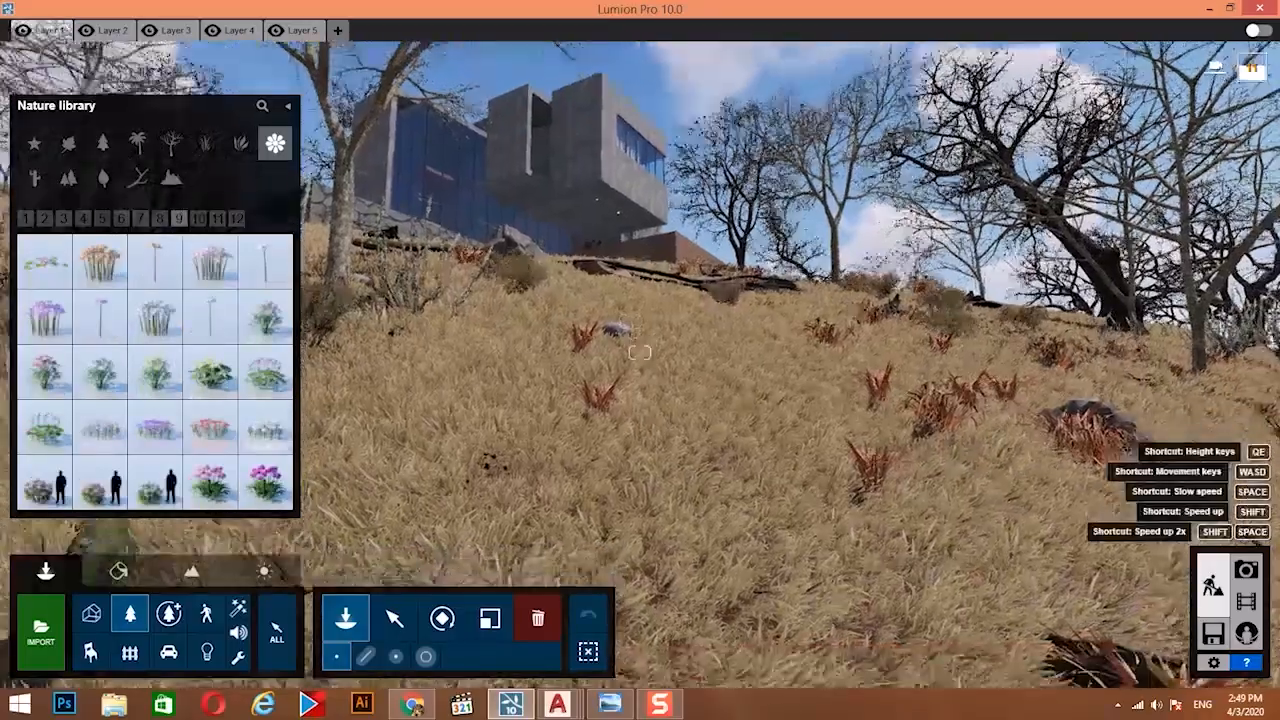
pyautogui.moveTo(622, 320); pyautogui.dragTo(757, 349, button='right')
pyautogui.press('w')
pyautogui.moveTo(640, 352); pyautogui.dragTo(592, 244, button='right')
pyautogui.moveTo(730, 190); pyautogui.dragTo(685, 237, button='right')
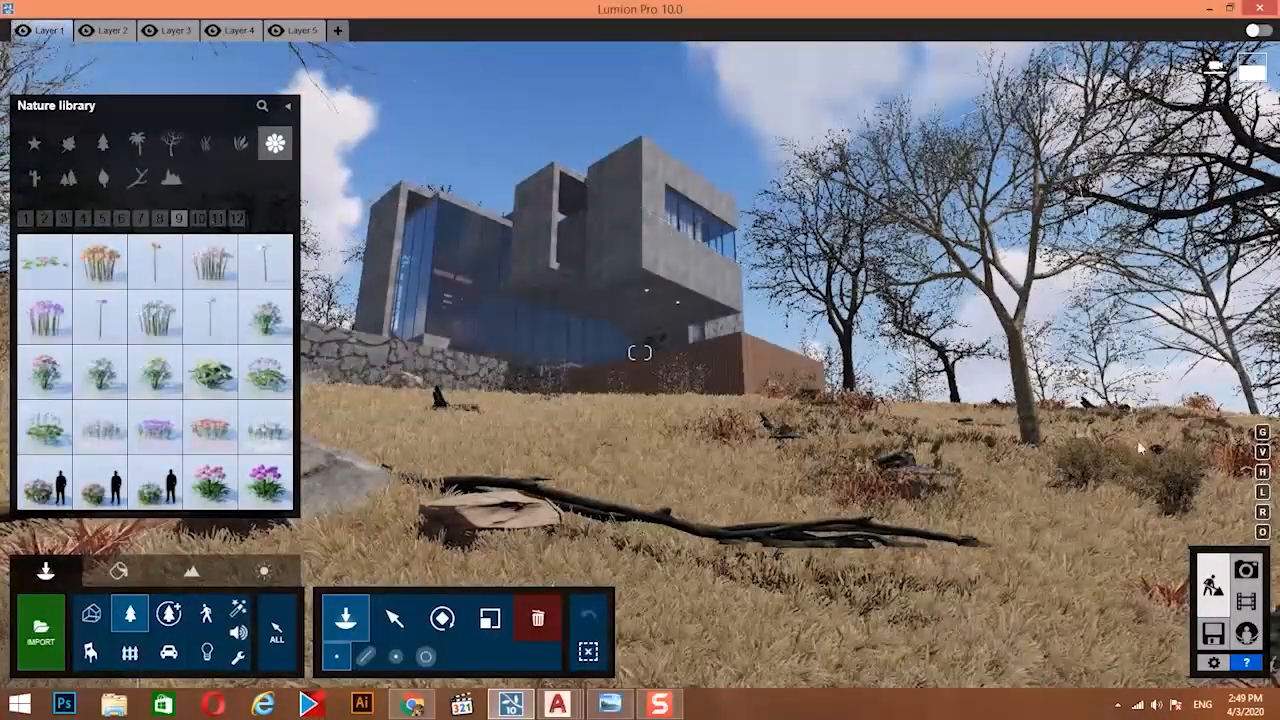
pyautogui.press('s')
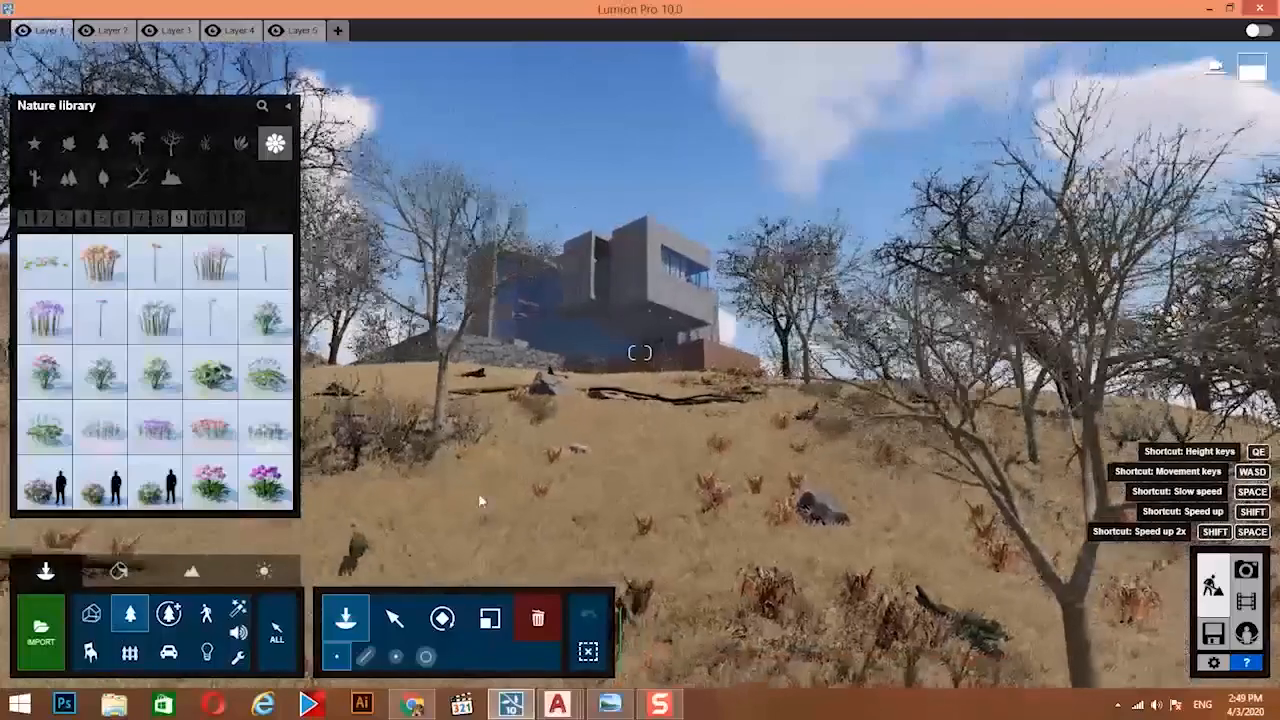
pyautogui.press('w')
pyautogui.press('w')
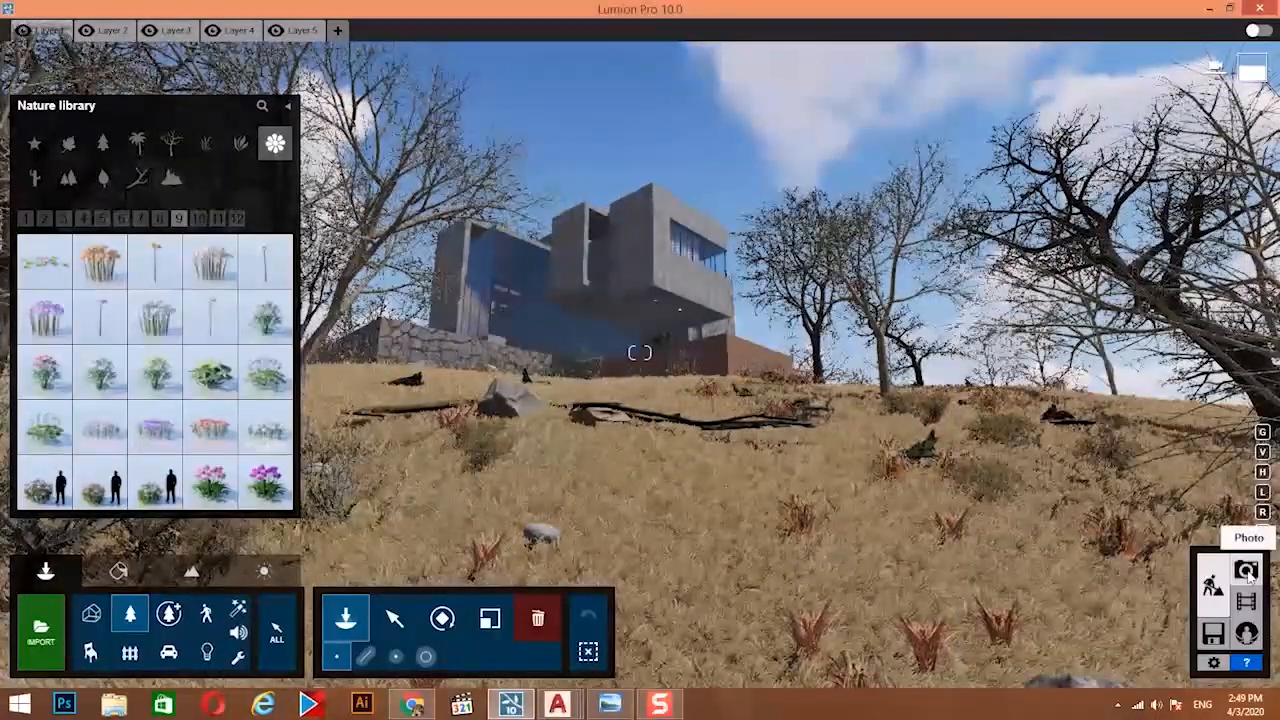
# Switch to Photo mode and frame the villa from down the slope with a focal length of 32.9 mm.
pyautogui.click(1247, 570)
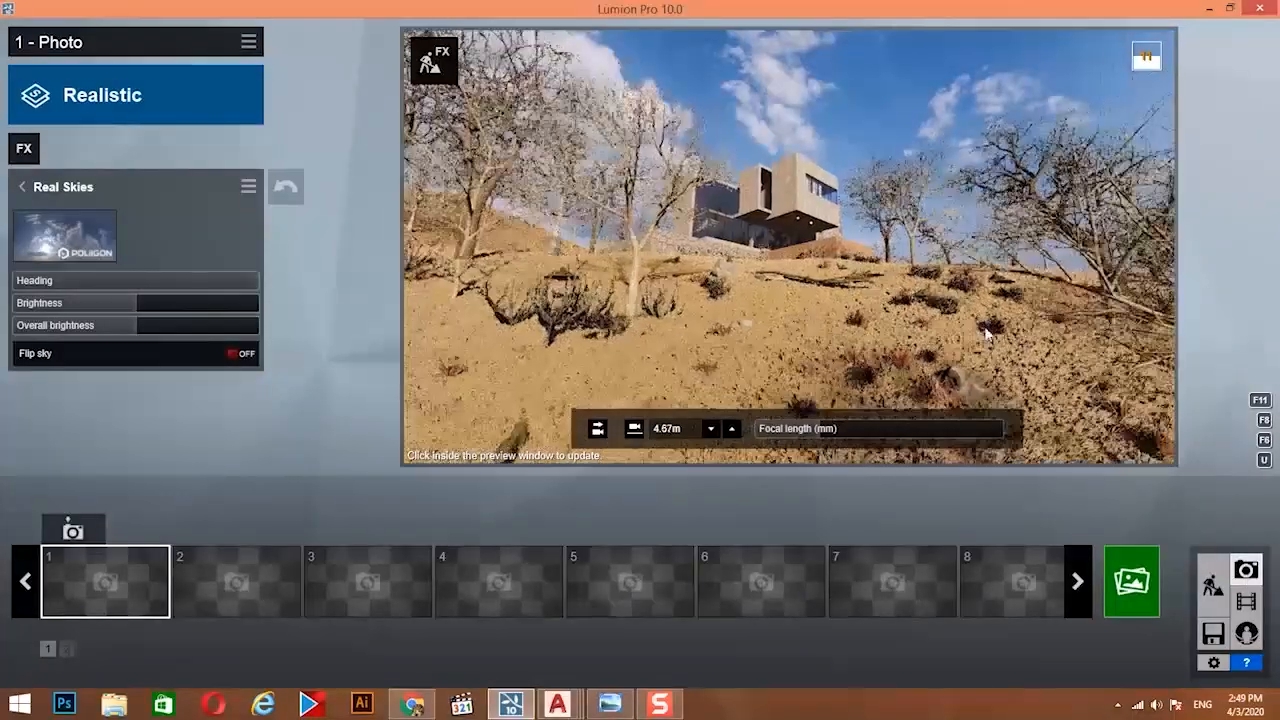
pyautogui.press('e')
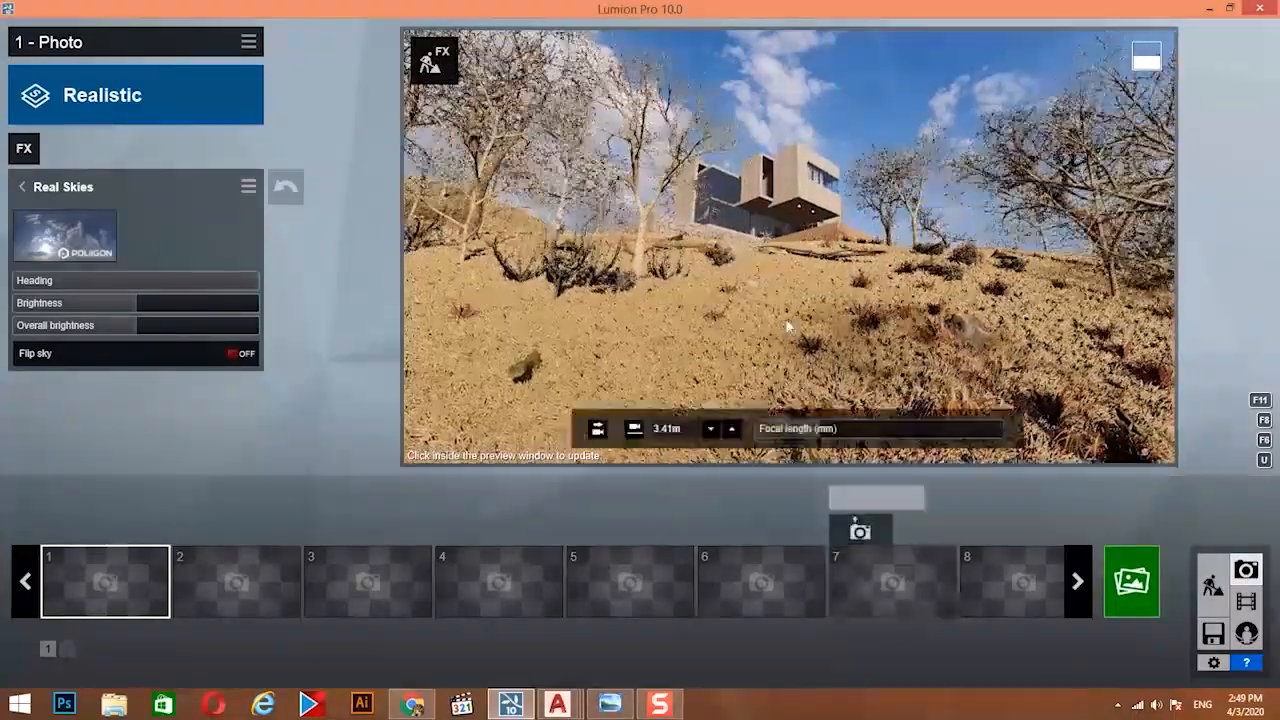
pyautogui.press('q')
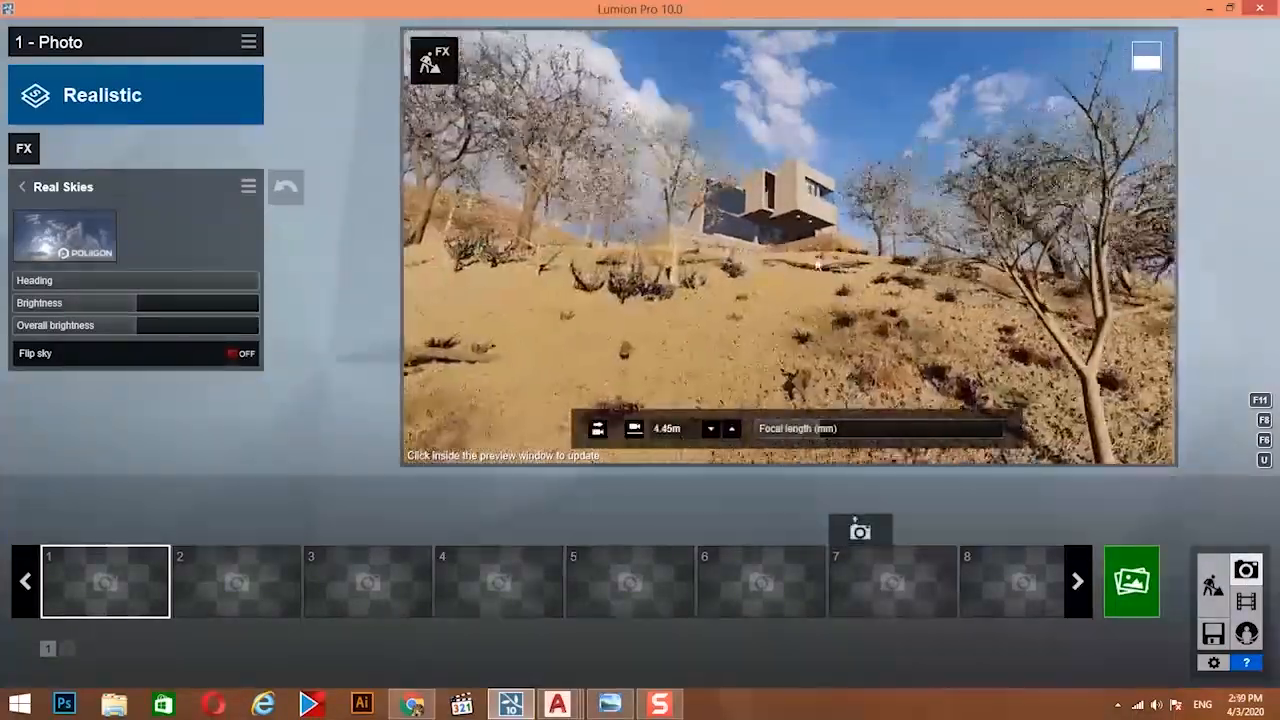
pyautogui.moveTo(836, 432); pyautogui.dragTo(875, 435)
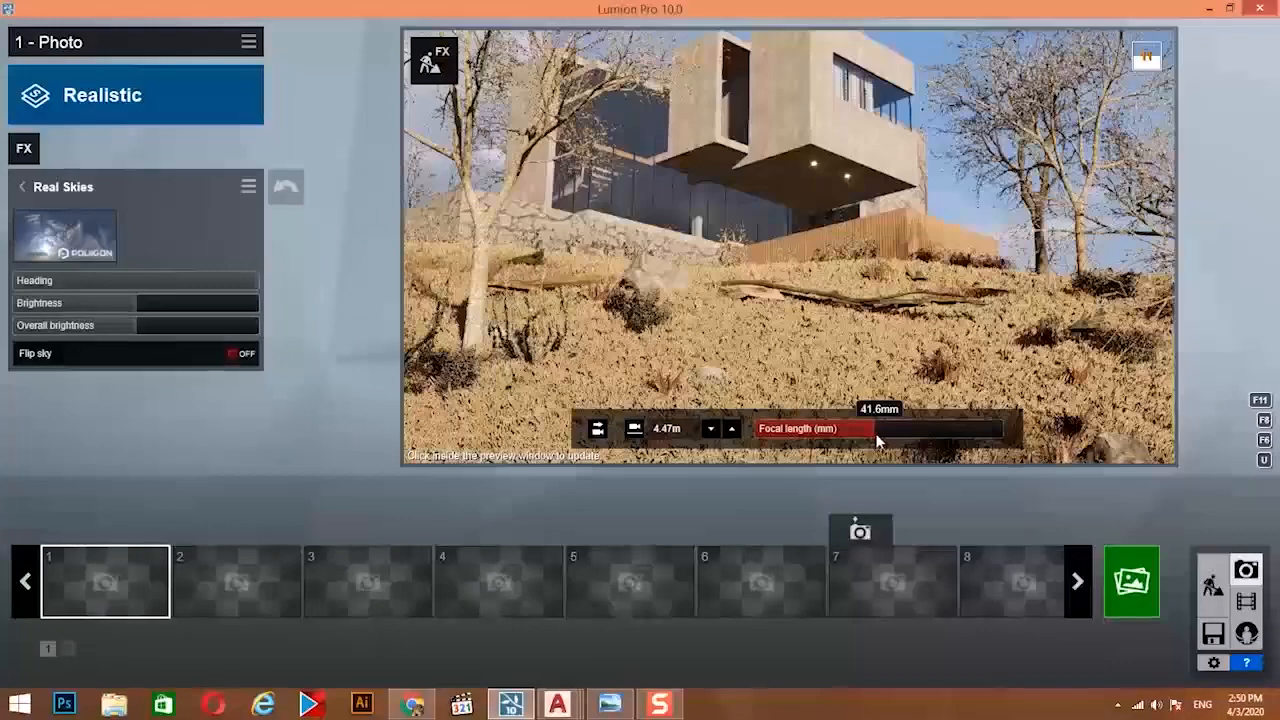
pyautogui.moveTo(850, 350); pyautogui.dragTo(788, 265, button='right')
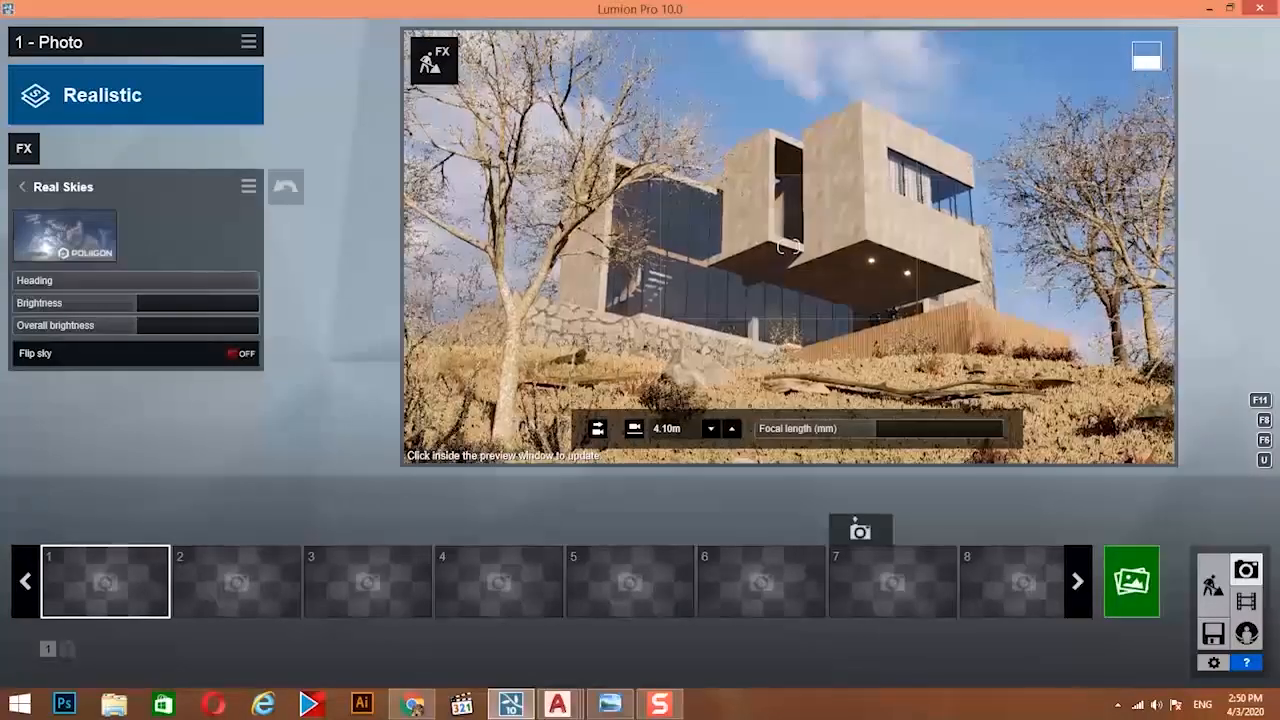
pyautogui.moveTo(960, 335); pyautogui.dragTo(964, 324, button='middle')
pyautogui.moveTo(859, 430); pyautogui.dragTo(866, 455)
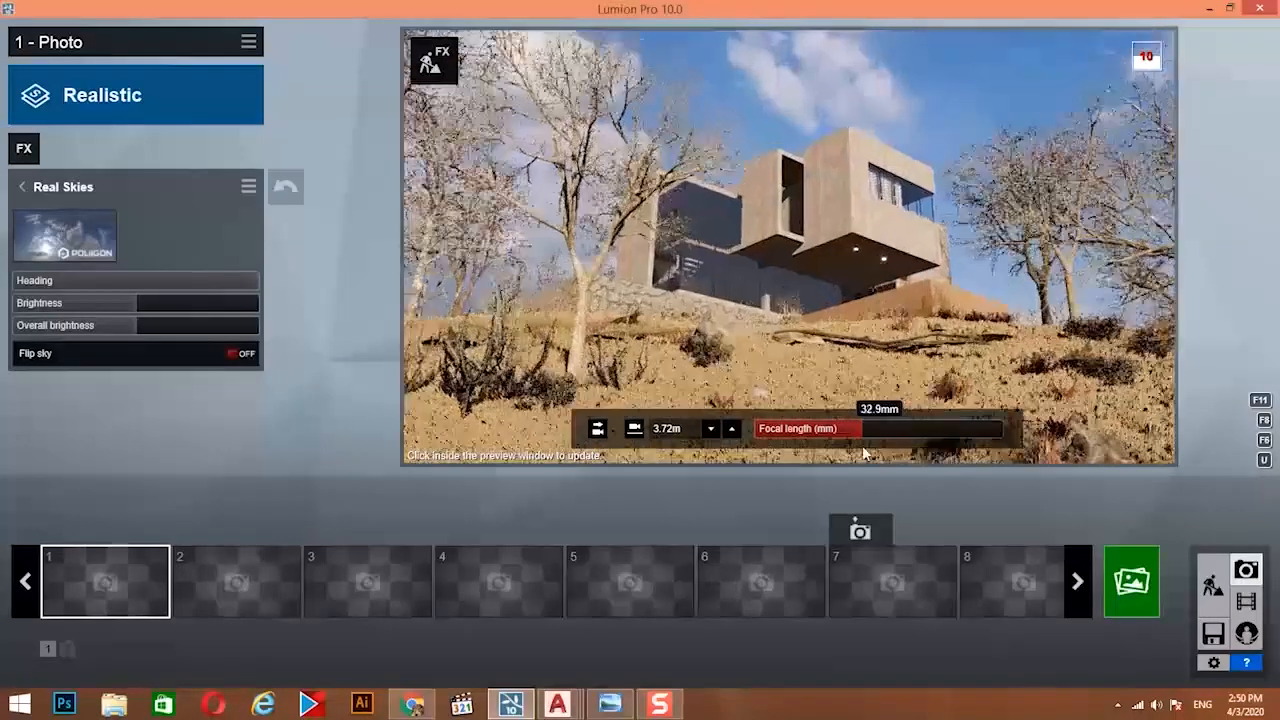
# Reframe the villa from closer, between the leafless trees, store the camera in the first photo slot and update the preview.
pyautogui.press('a')
pyautogui.moveTo(866, 443)
pyautogui.mouseDown(button='right')
pyautogui.moveTo(896, 443)
pyautogui.moveTo(878, 445)
pyautogui.moveTo(884, 456)
pyautogui.mouseUp(button='right')
pyautogui.press('w')
pyautogui.press('w')
pyautogui.moveTo(882, 339); pyautogui.dragTo(881, 306, button='right')
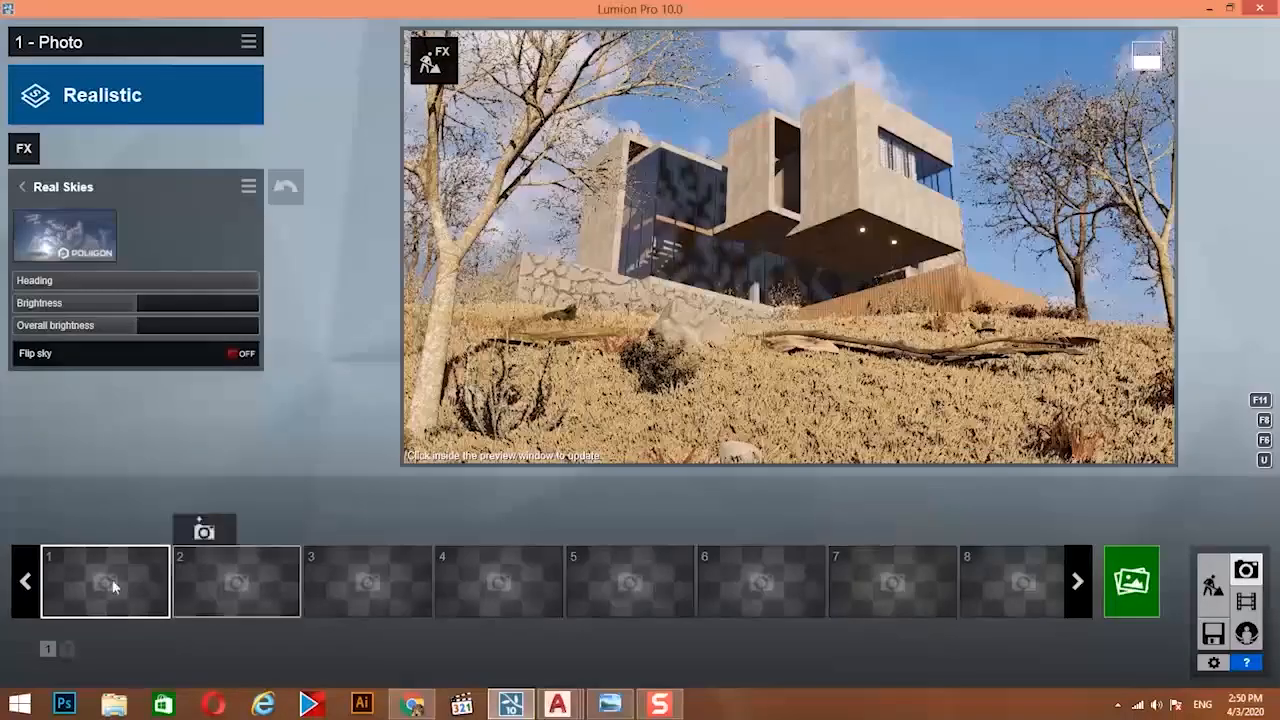
pyautogui.moveTo(110, 586)
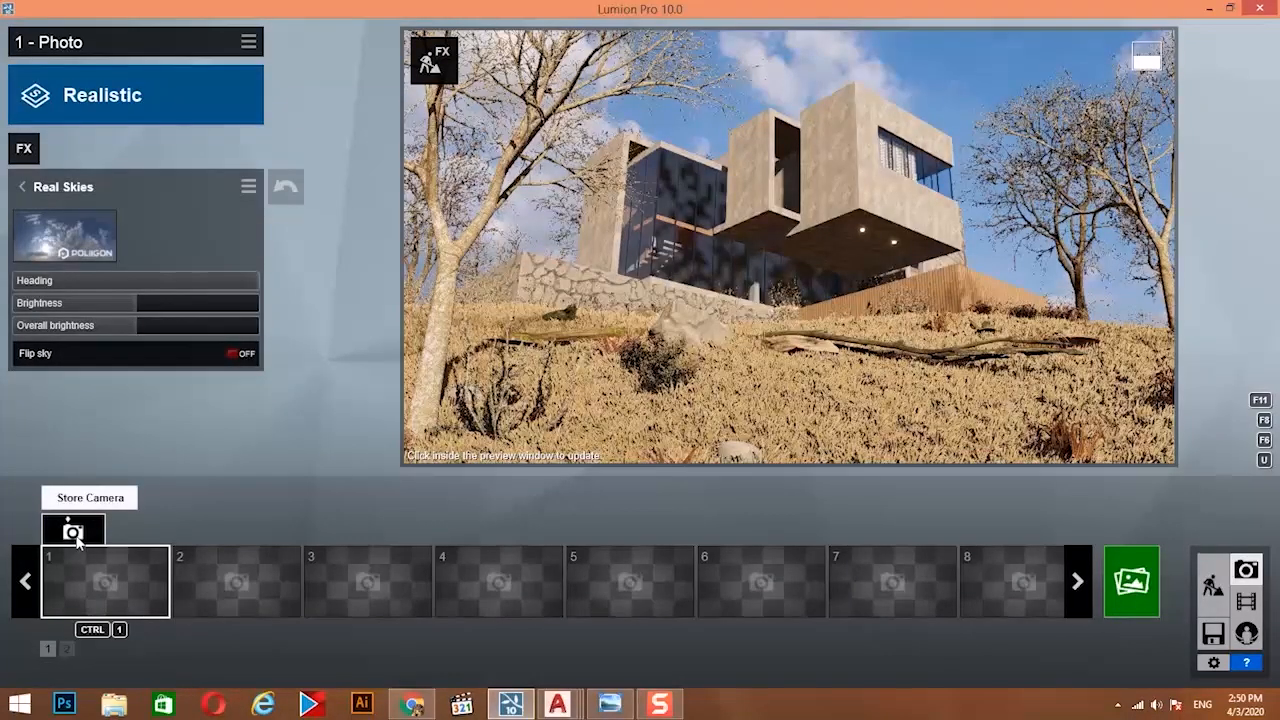
pyautogui.click(73, 532)
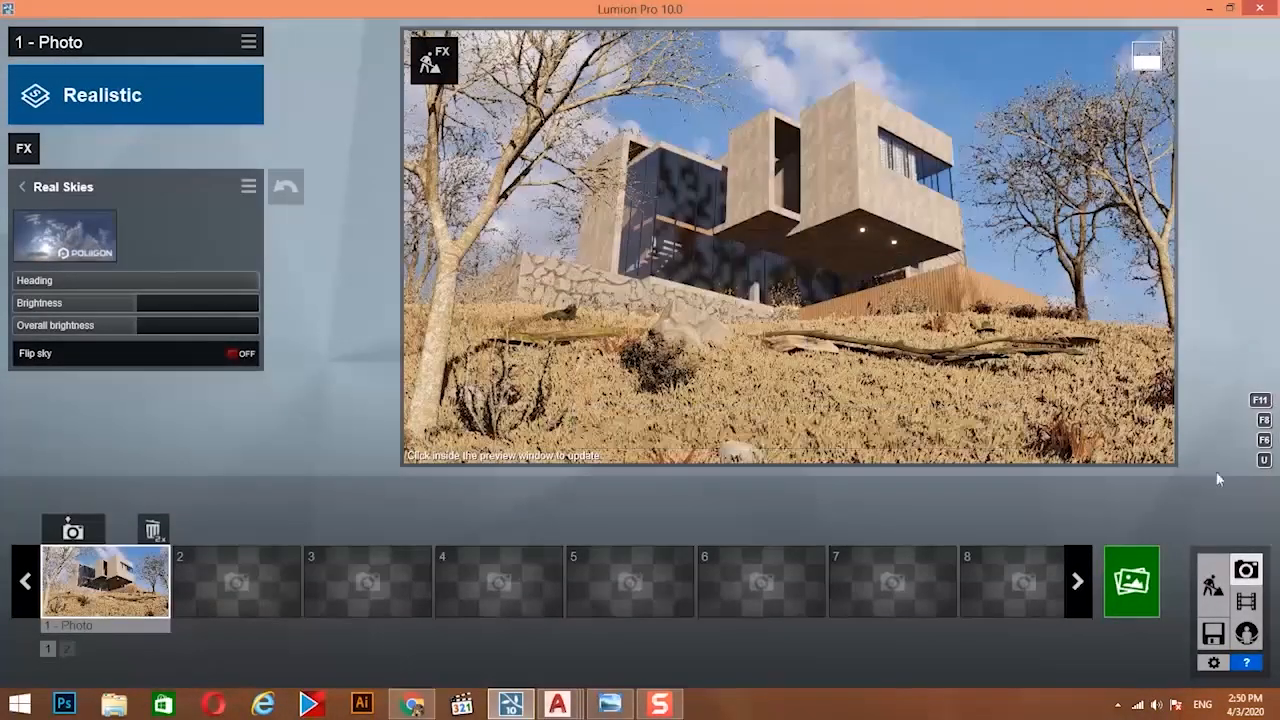
pyautogui.click(954, 222)
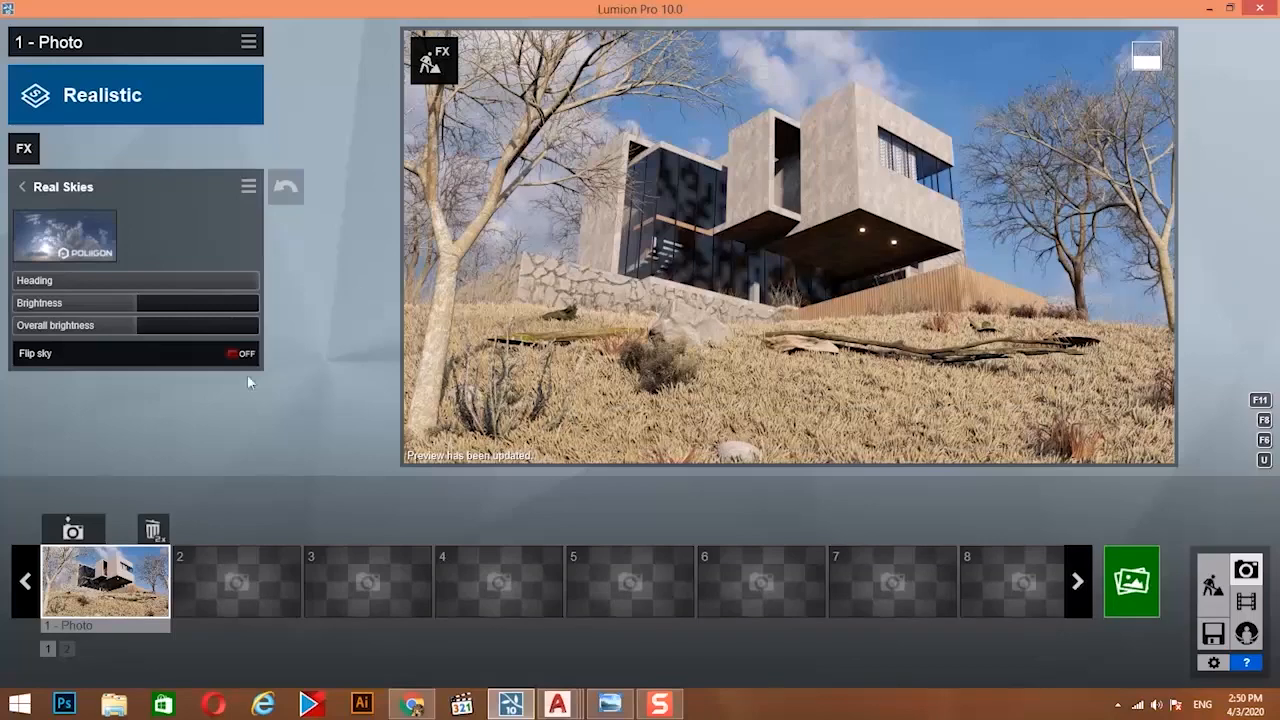
# Reapply the Realistic style to the photo and set the Real Skies heading to -128.6°.
pyautogui.click(192, 115)
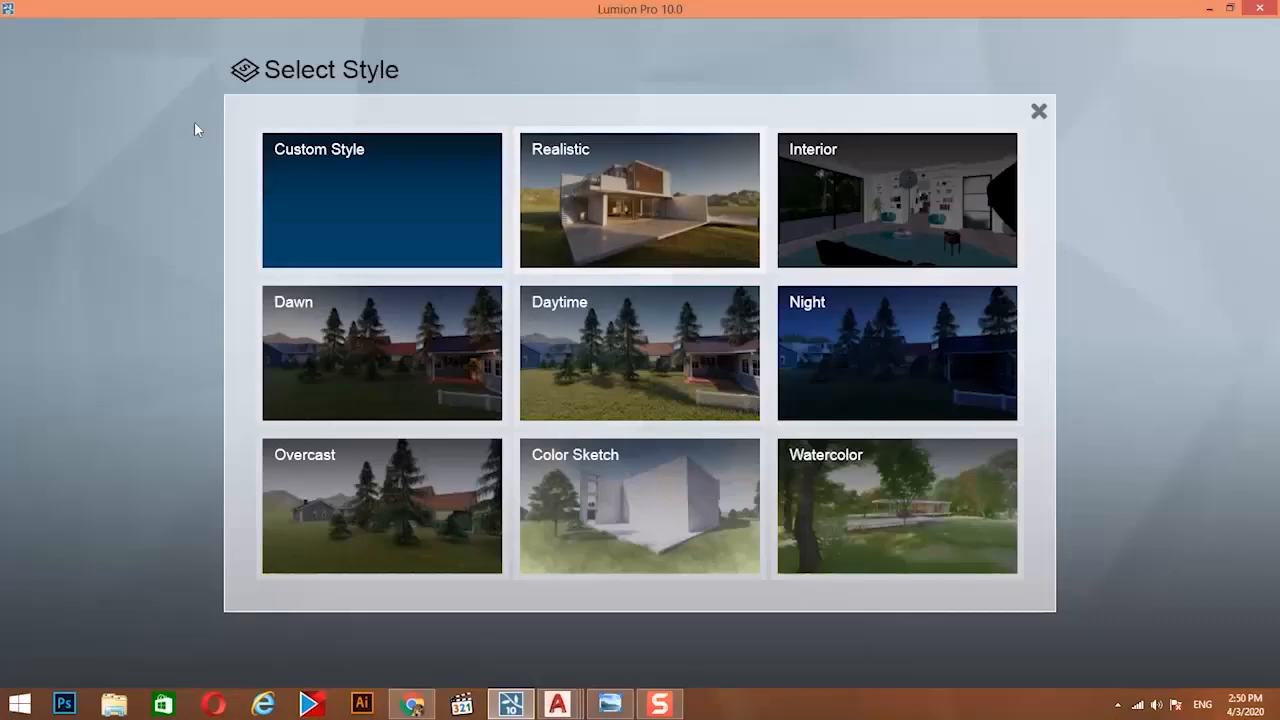
pyautogui.click(614, 214)
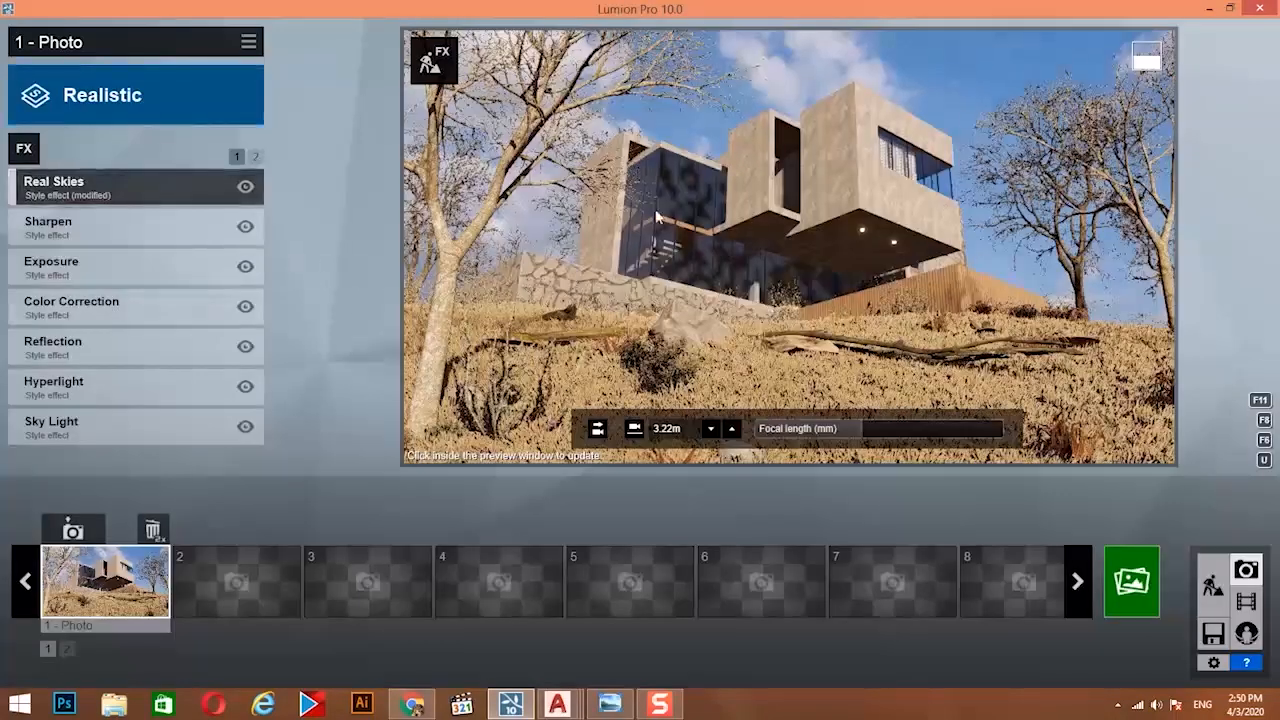
pyautogui.click(108, 182)
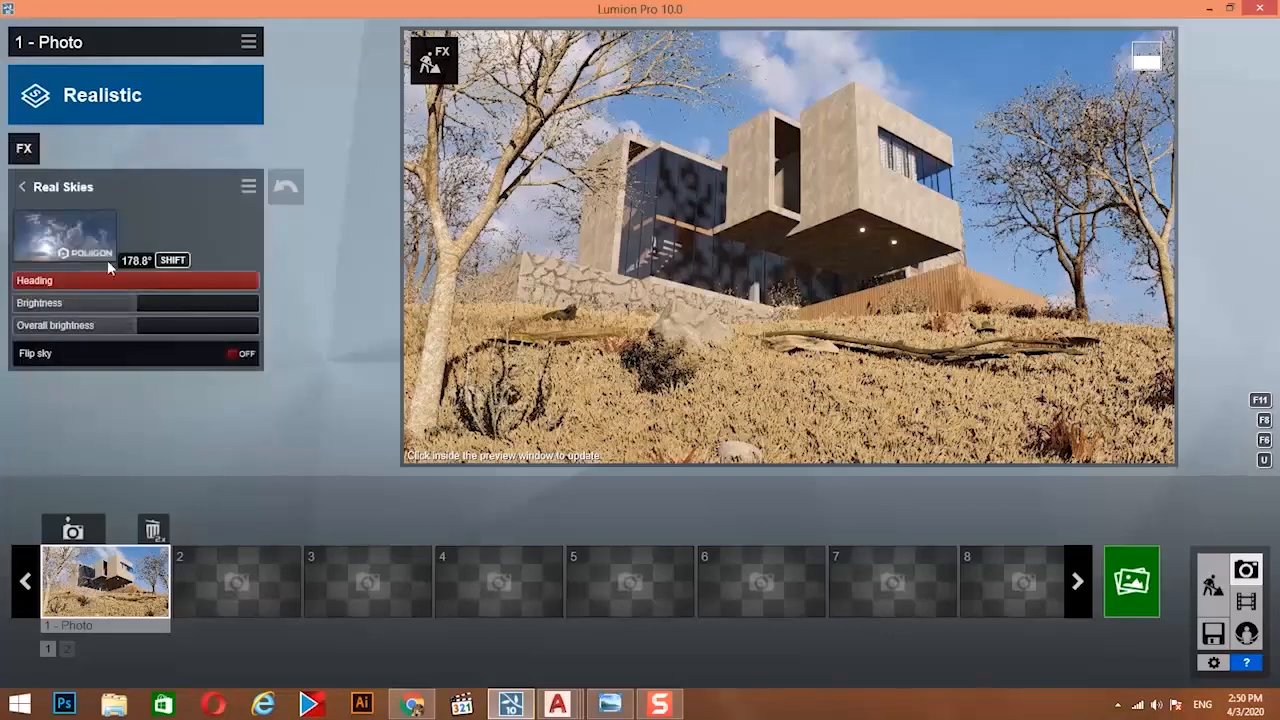
pyautogui.moveTo(232, 285); pyautogui.dragTo(52, 302)
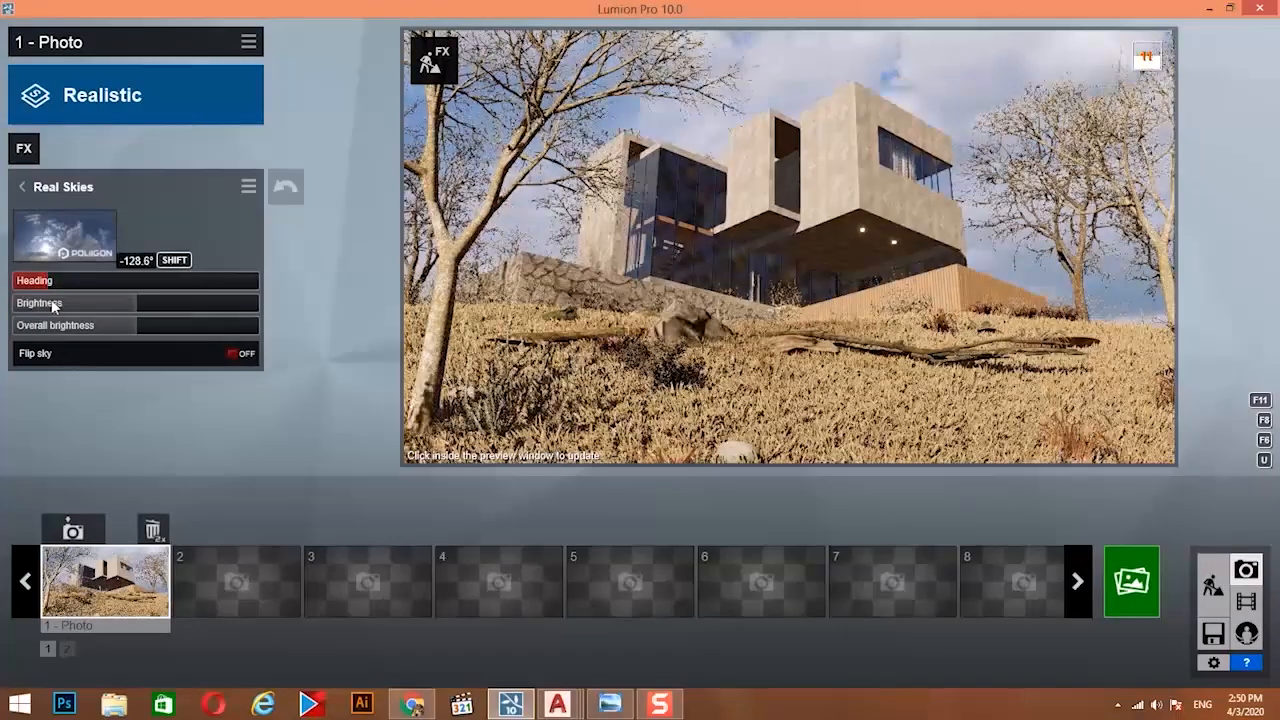
# Try the 2-Point Perspective camera effect on the photo from lower viewpoints and disable the effect again.
pyautogui.click(25, 150)
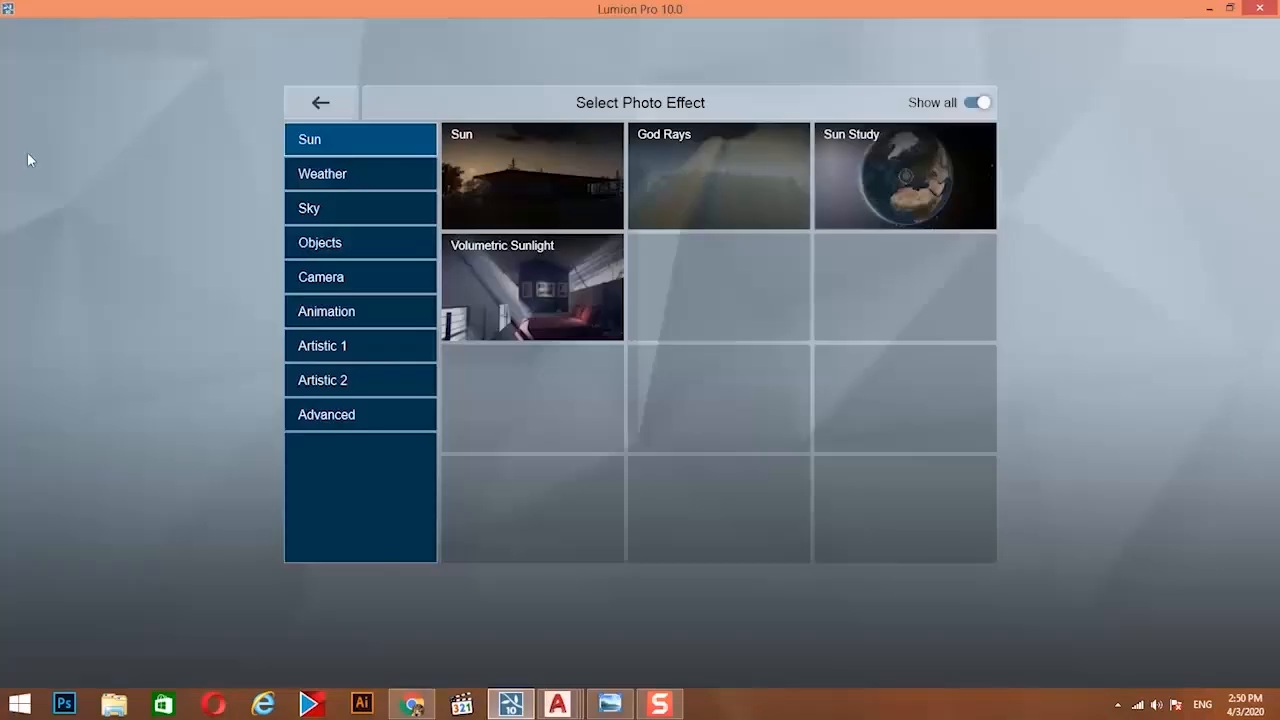
pyautogui.click(299, 276)
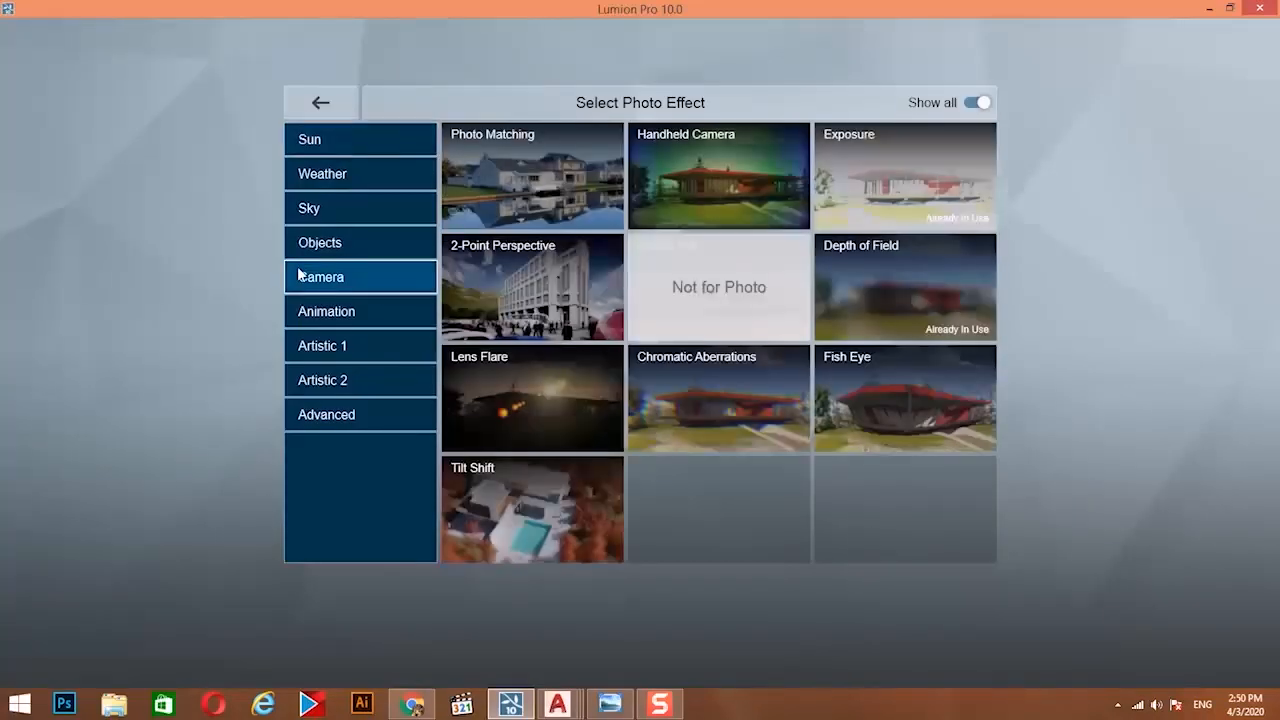
pyautogui.click(484, 329)
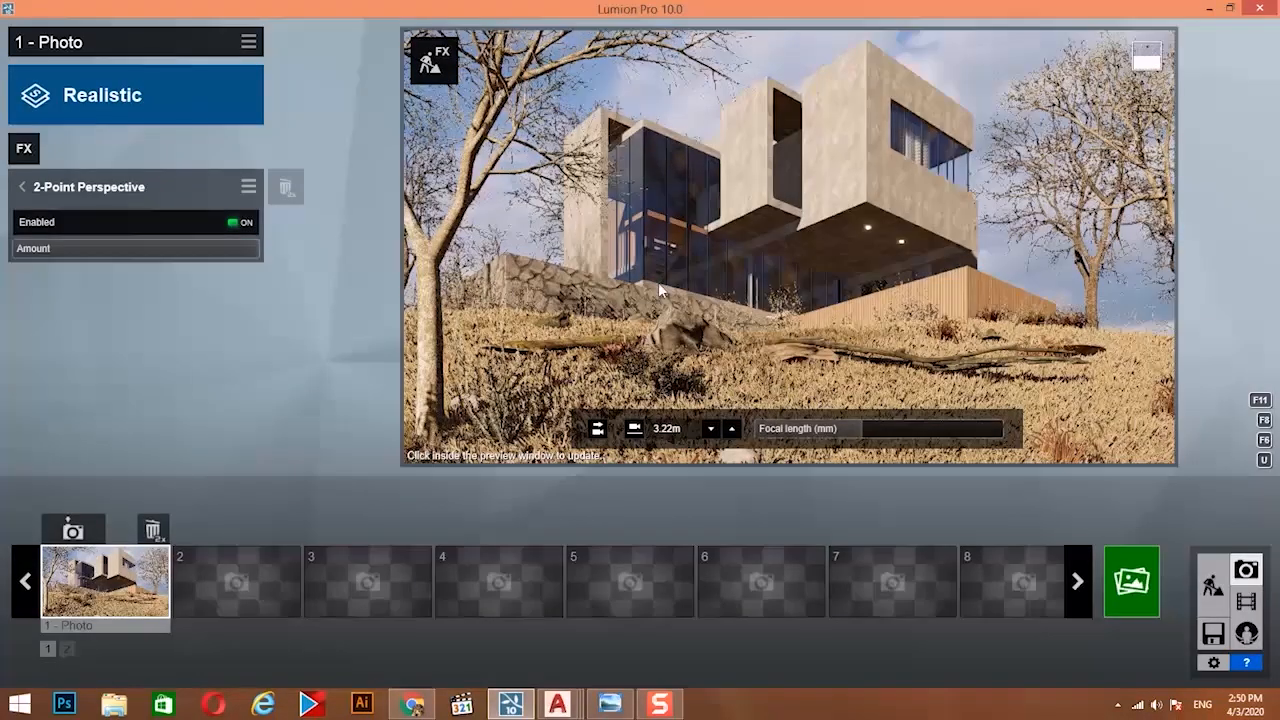
pyautogui.click(711, 428)
pyautogui.click(733, 427)
pyautogui.moveTo(852, 292); pyautogui.dragTo(843, 255, button='right')
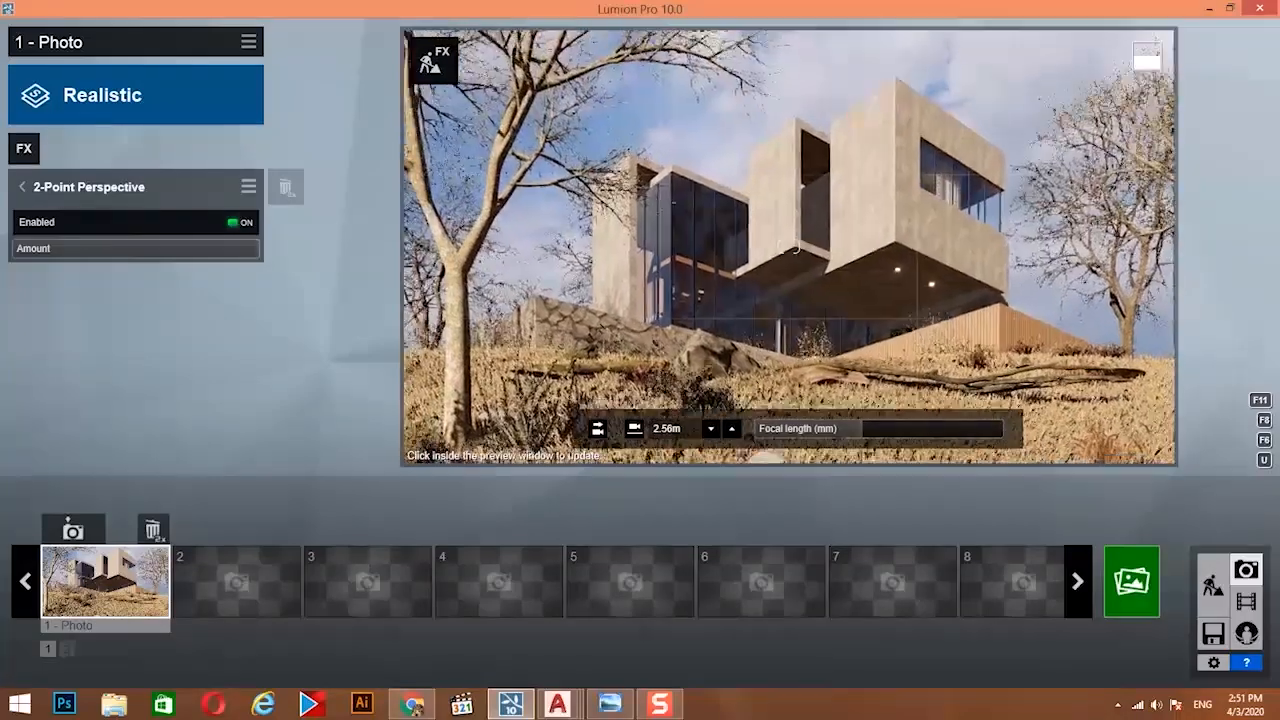
pyautogui.press('s')
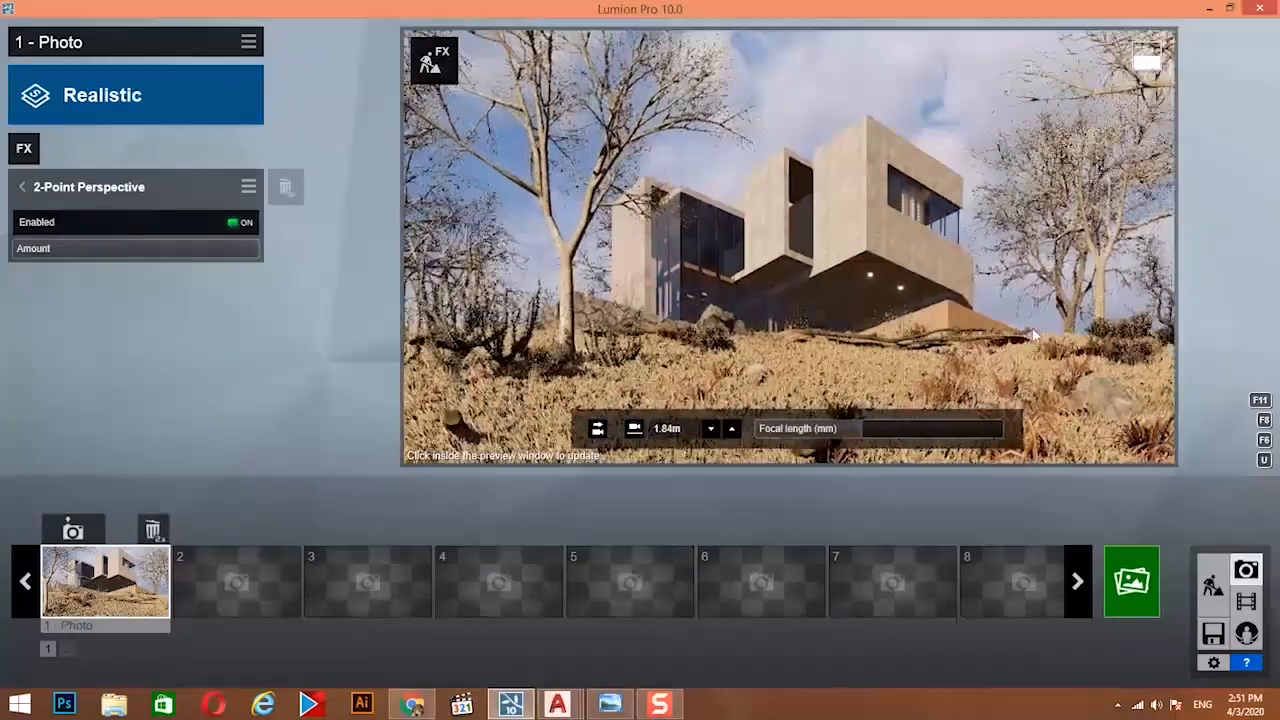
pyautogui.click(243, 222)
# Reframe the villa from a lower viewpoint near the rocks and fallen branches and store this camera in the first photo slot.
pyautogui.press('w')
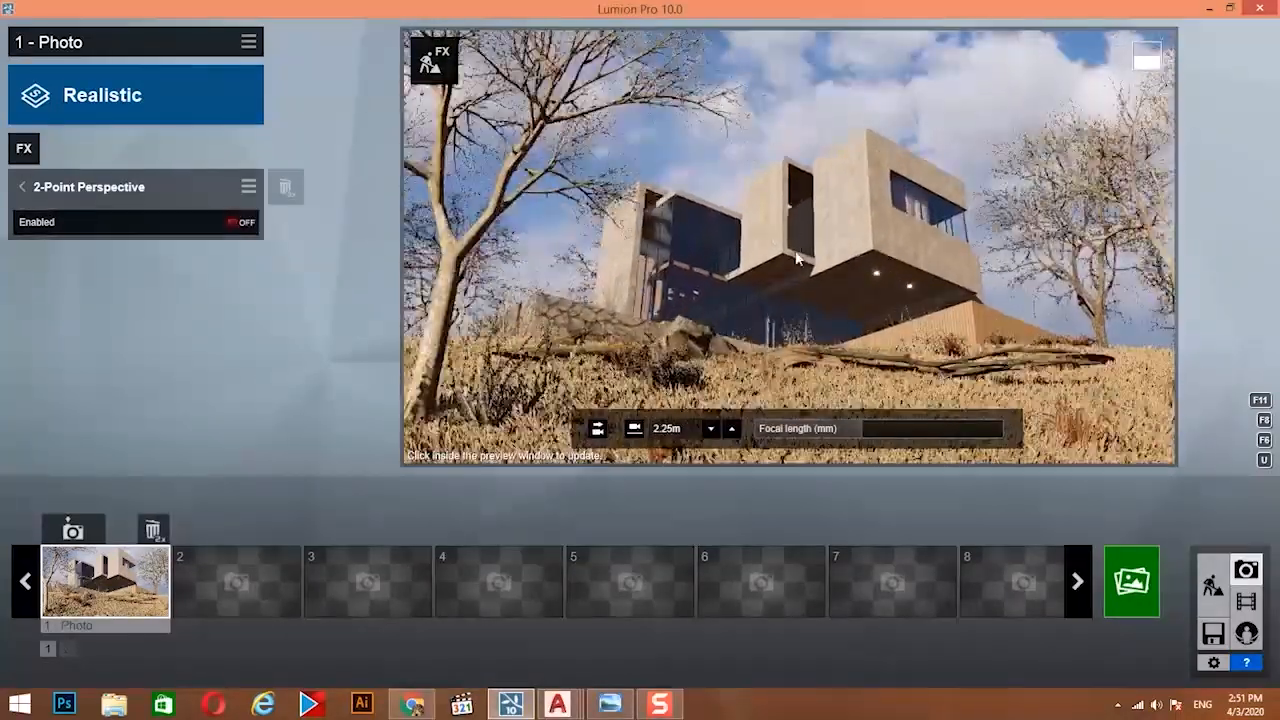
pyautogui.press('a')
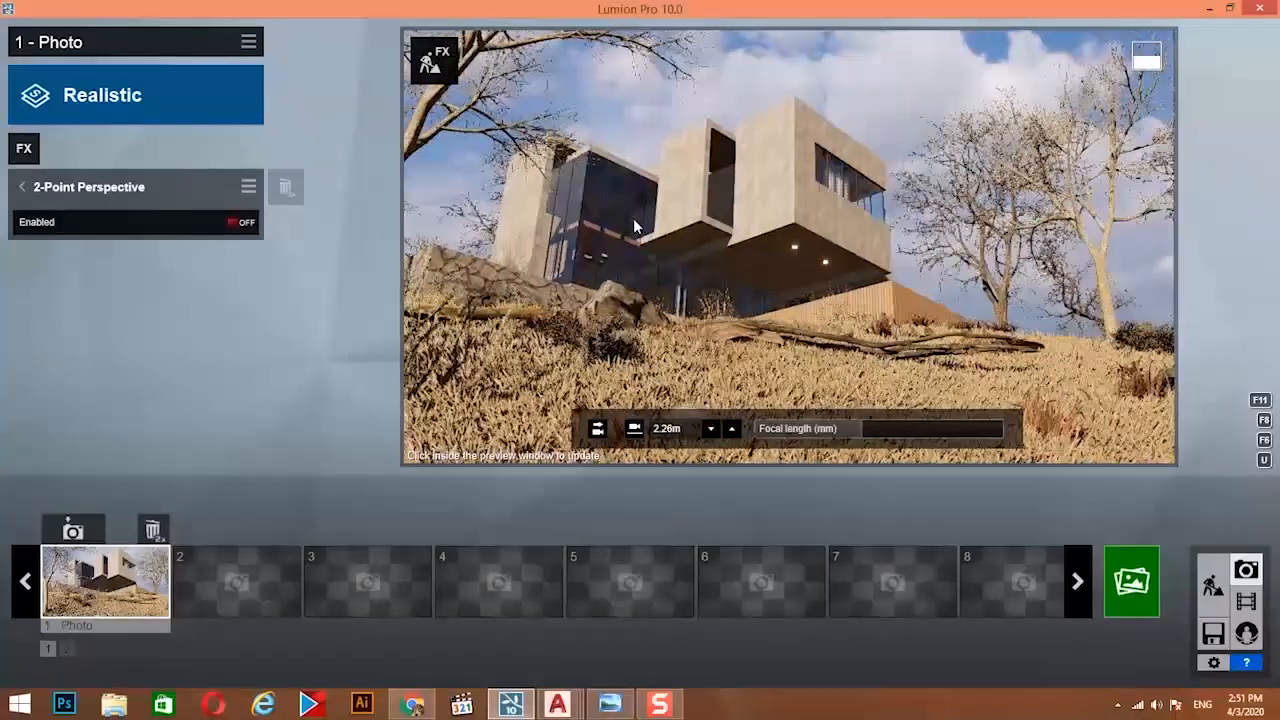
pyautogui.press('w')
pyautogui.moveTo(714, 201); pyautogui.dragTo(646, 211, button='right')
pyautogui.press('a')
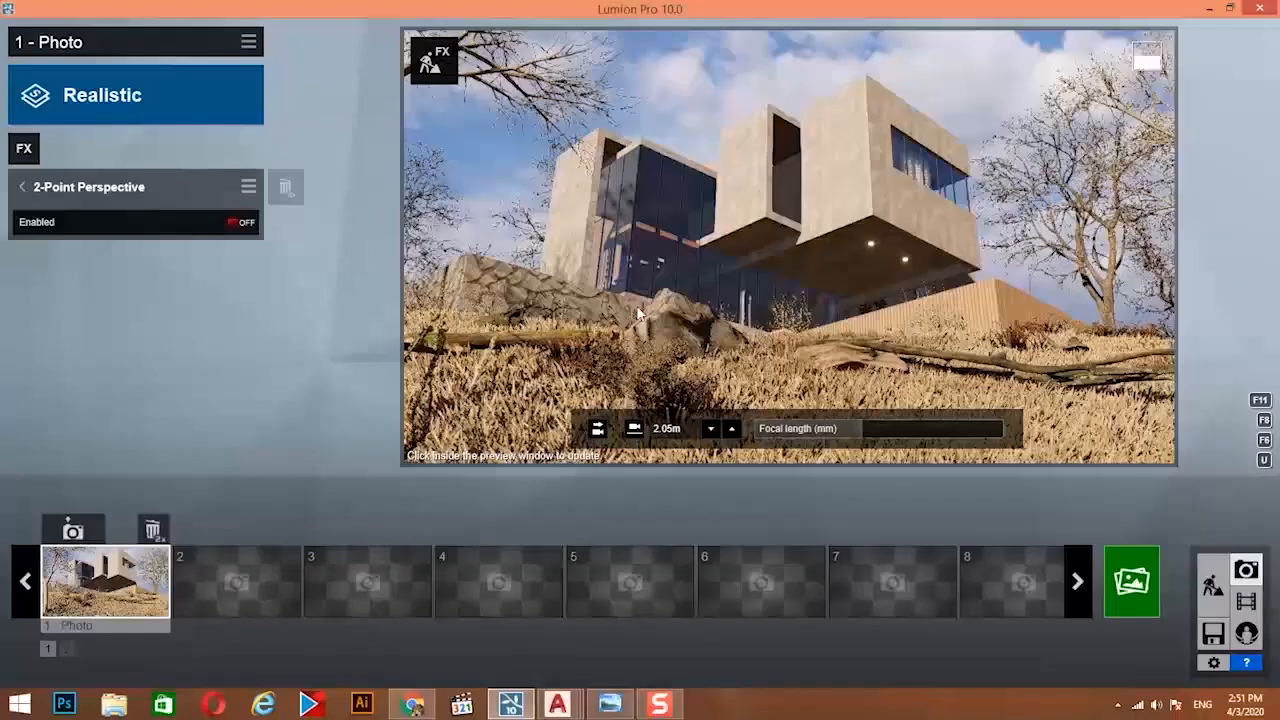
pyautogui.moveTo(800, 253); pyautogui.dragTo(820, 236, button='right')
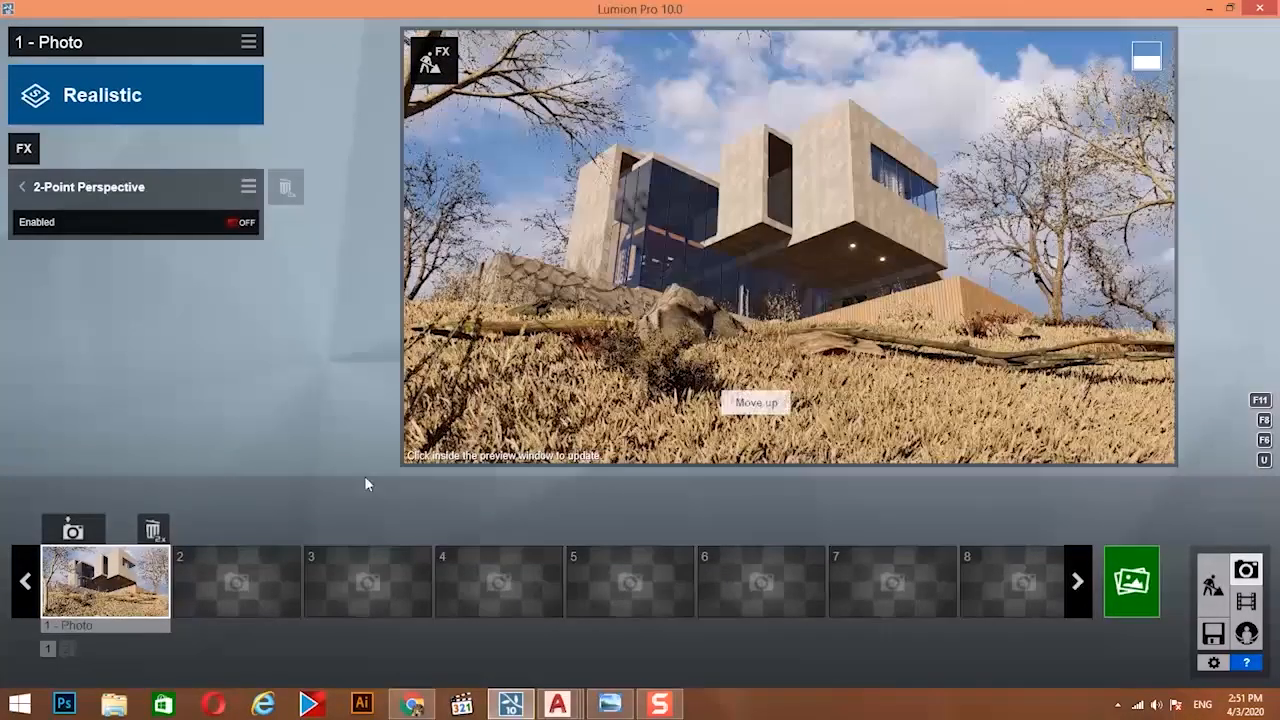
pyautogui.click(100, 516)
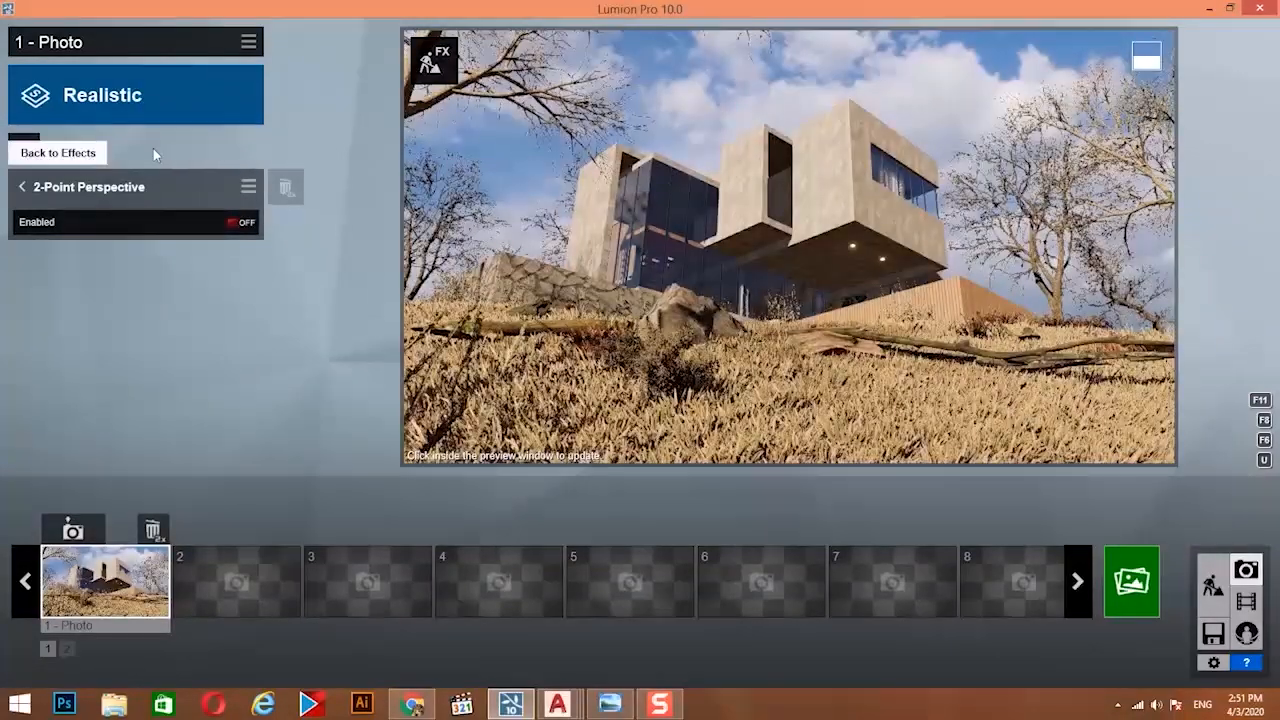
# Reapply the Realistic style to the first photo and add the Precipitation weather effect.
pyautogui.click(115, 101)
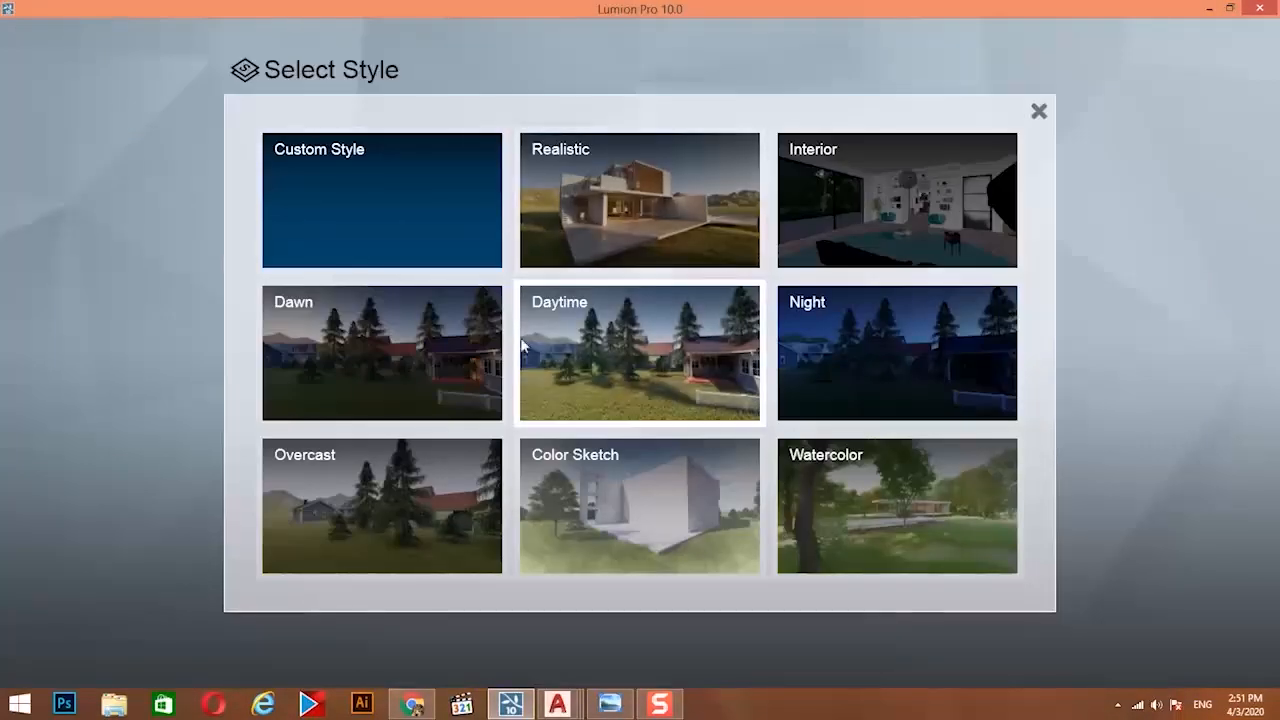
pyautogui.click(560, 190)
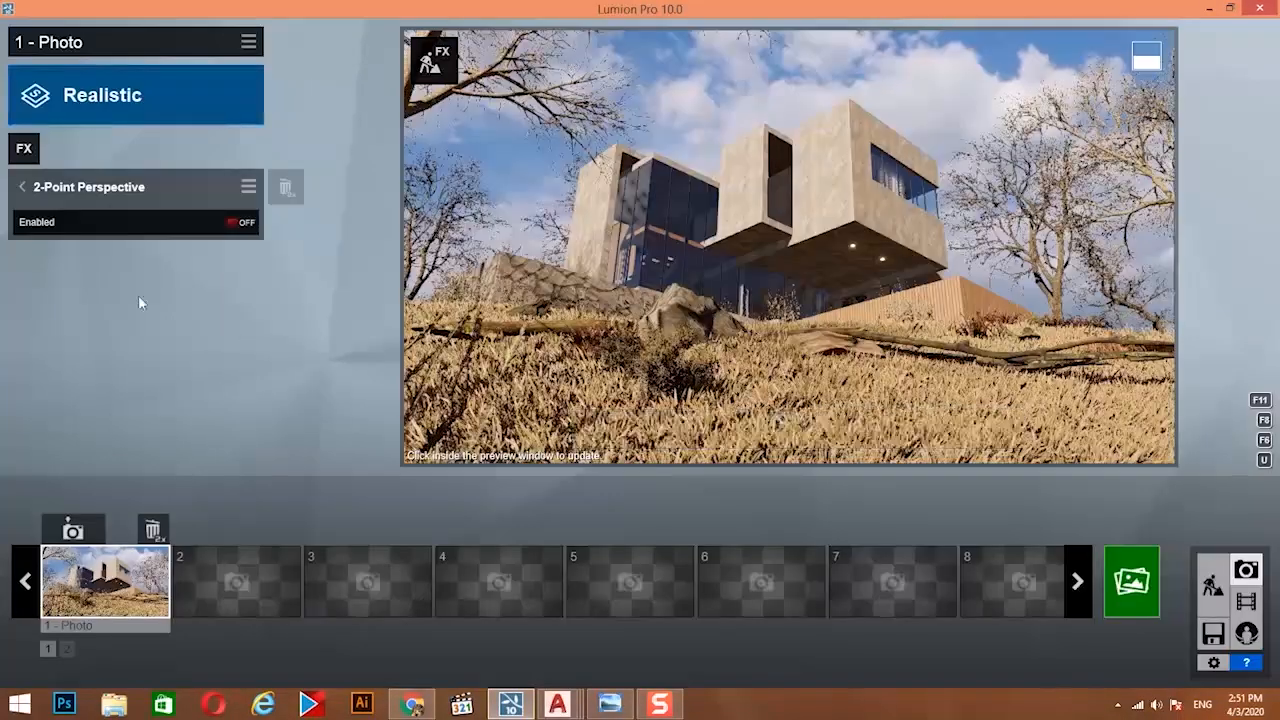
pyautogui.click(24, 150)
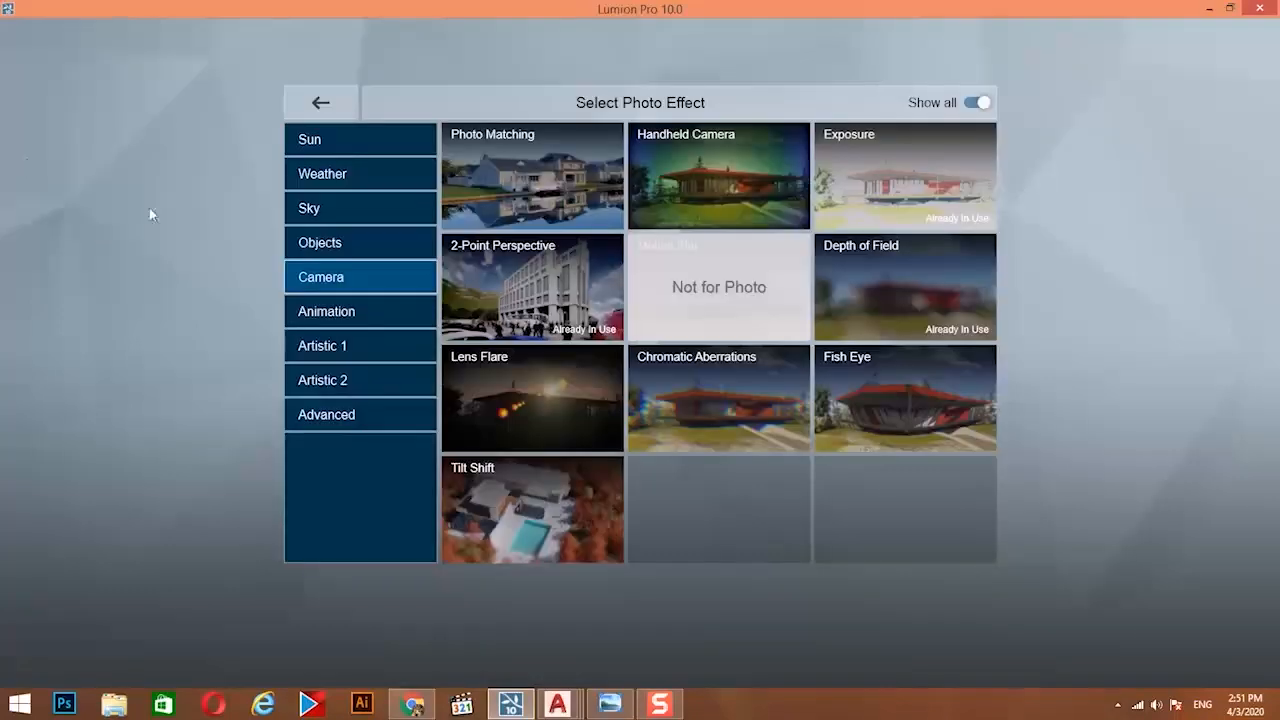
pyautogui.click(361, 174)
pyautogui.click(911, 197)
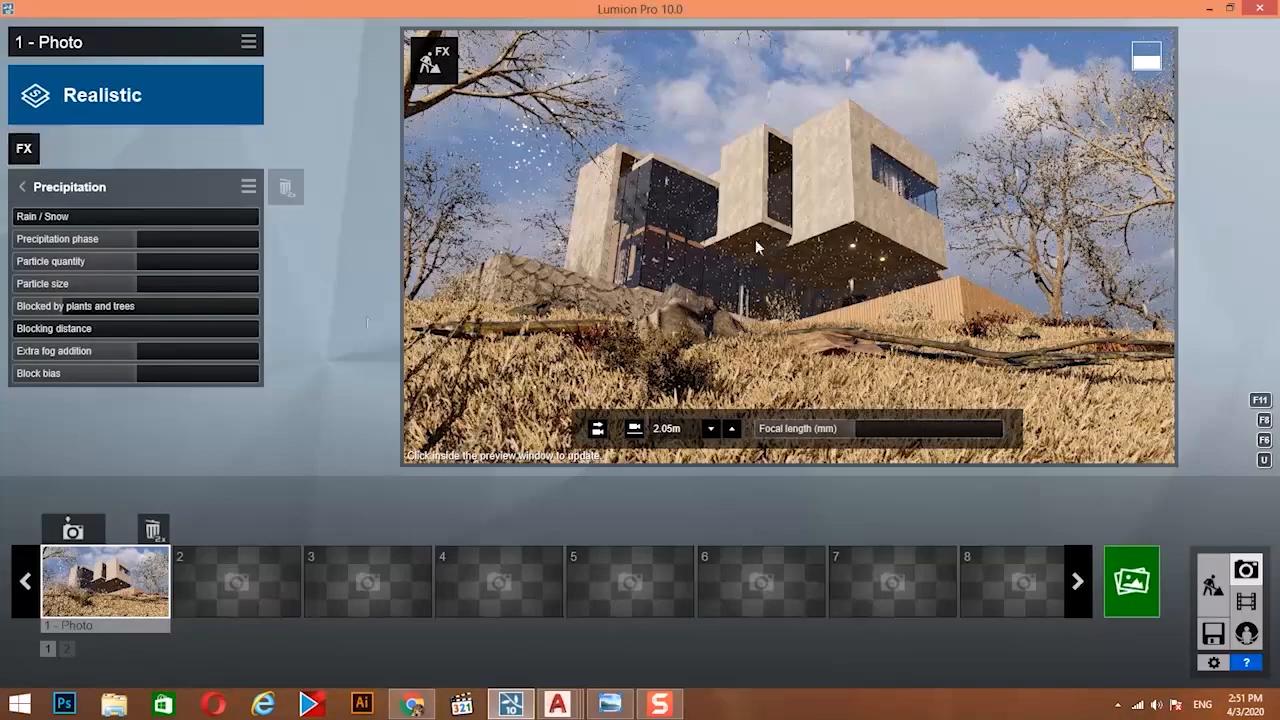
# Switch the precipitation fully to snow, raise its phase slightly above the middle and adjust the particle quantity.
pyautogui.moveTo(78, 220); pyautogui.dragTo(293, 220)
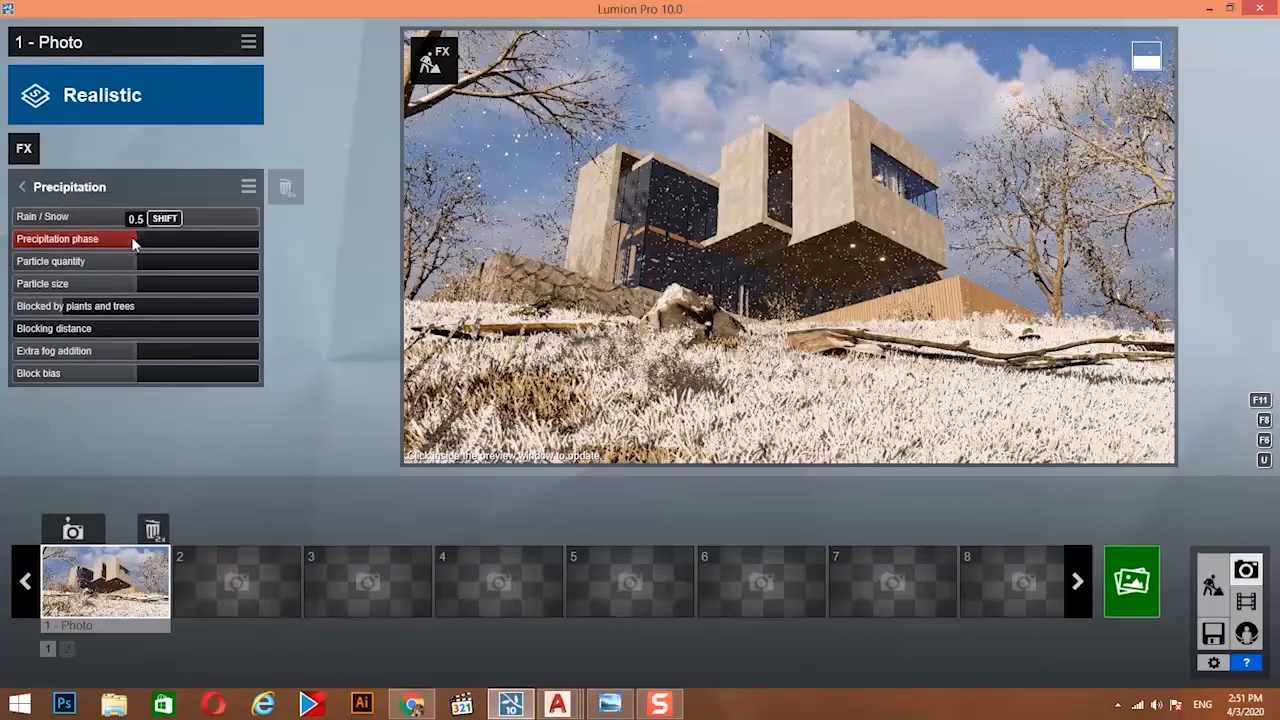
pyautogui.moveTo(85, 243); pyautogui.dragTo(164, 251)
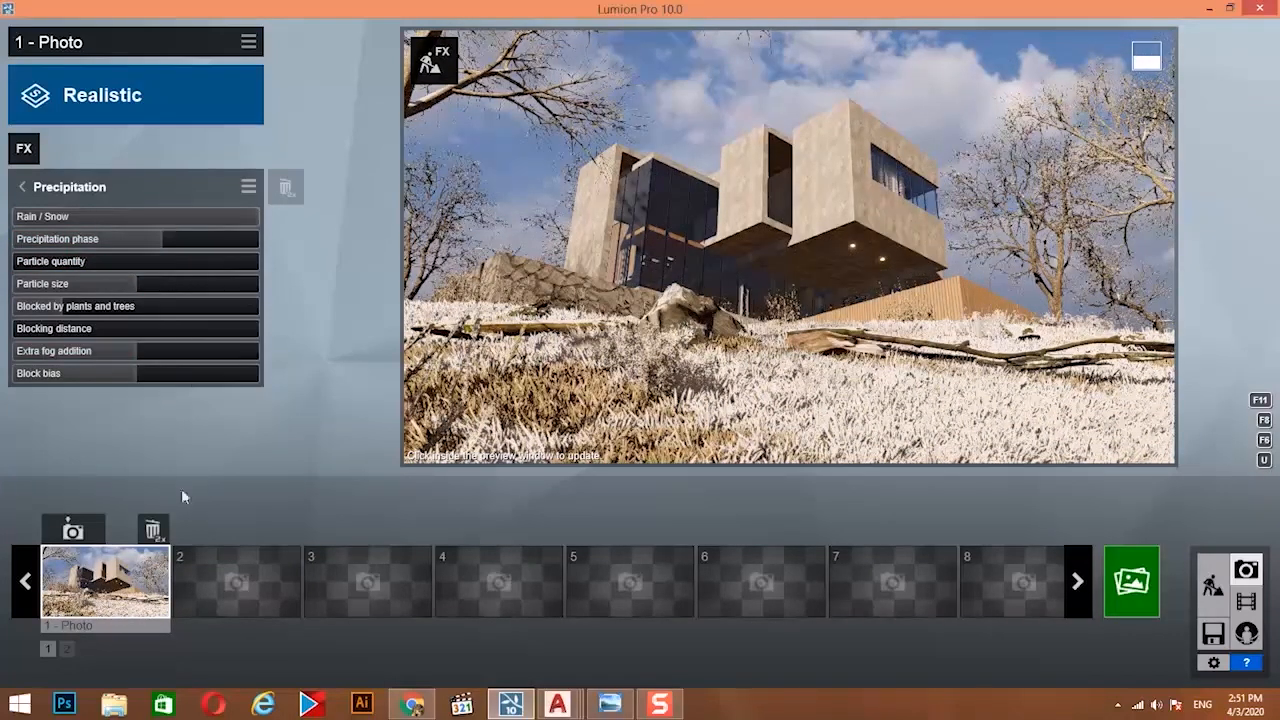
pyautogui.scroll(-3, 640, 340)
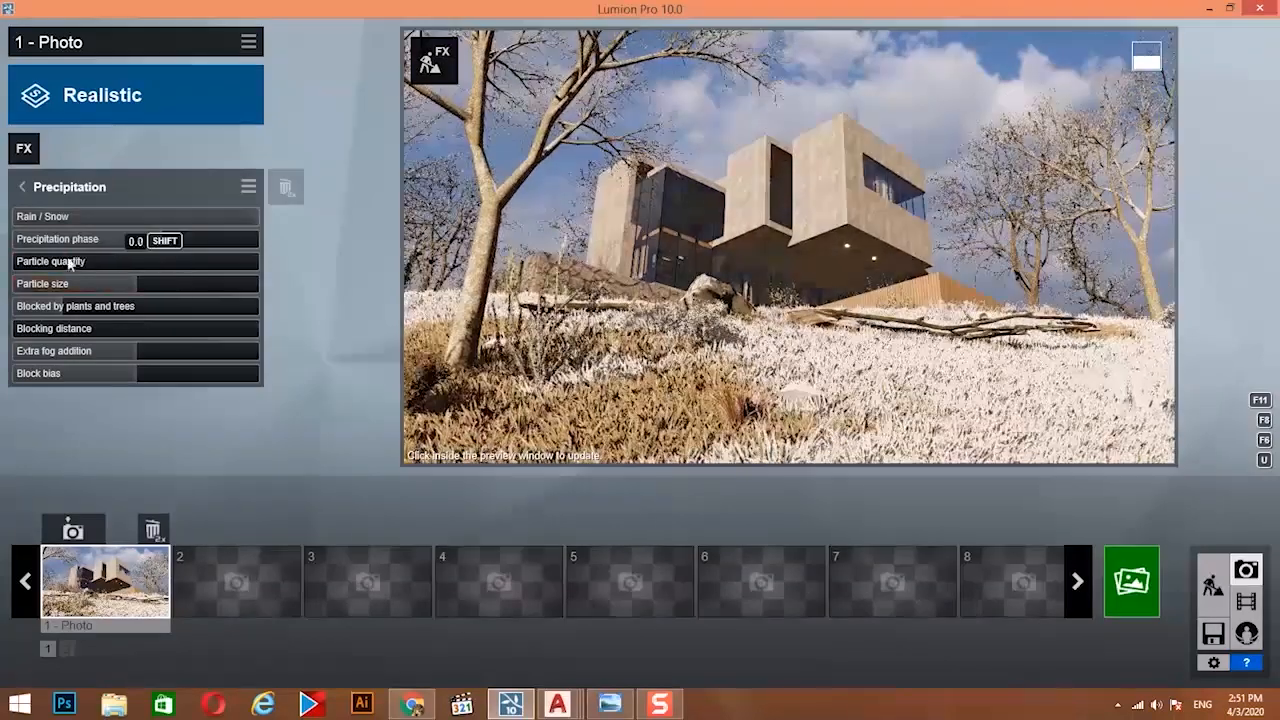
pyautogui.moveTo(70, 263); pyautogui.dragTo(167, 279)
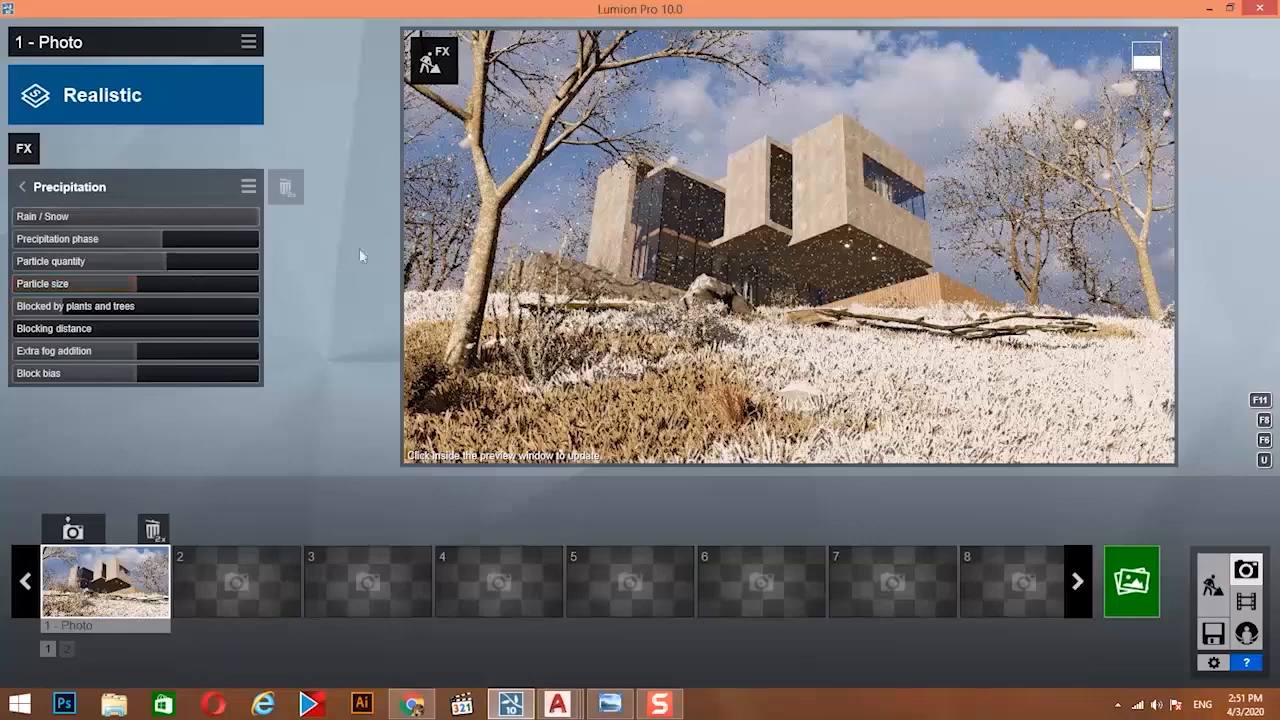
# Try the second Overcast sky in the photo's Real Skies effect and update the preview.
pyautogui.click(26, 152)
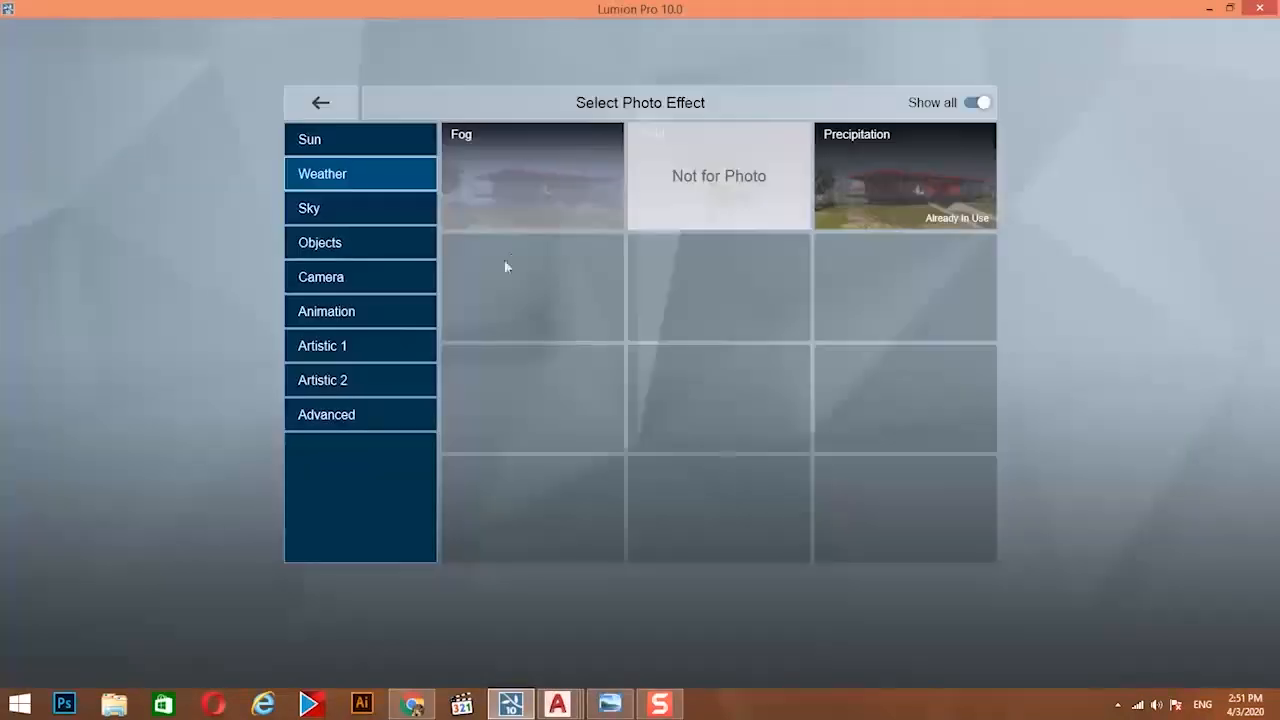
pyautogui.click(338, 210)
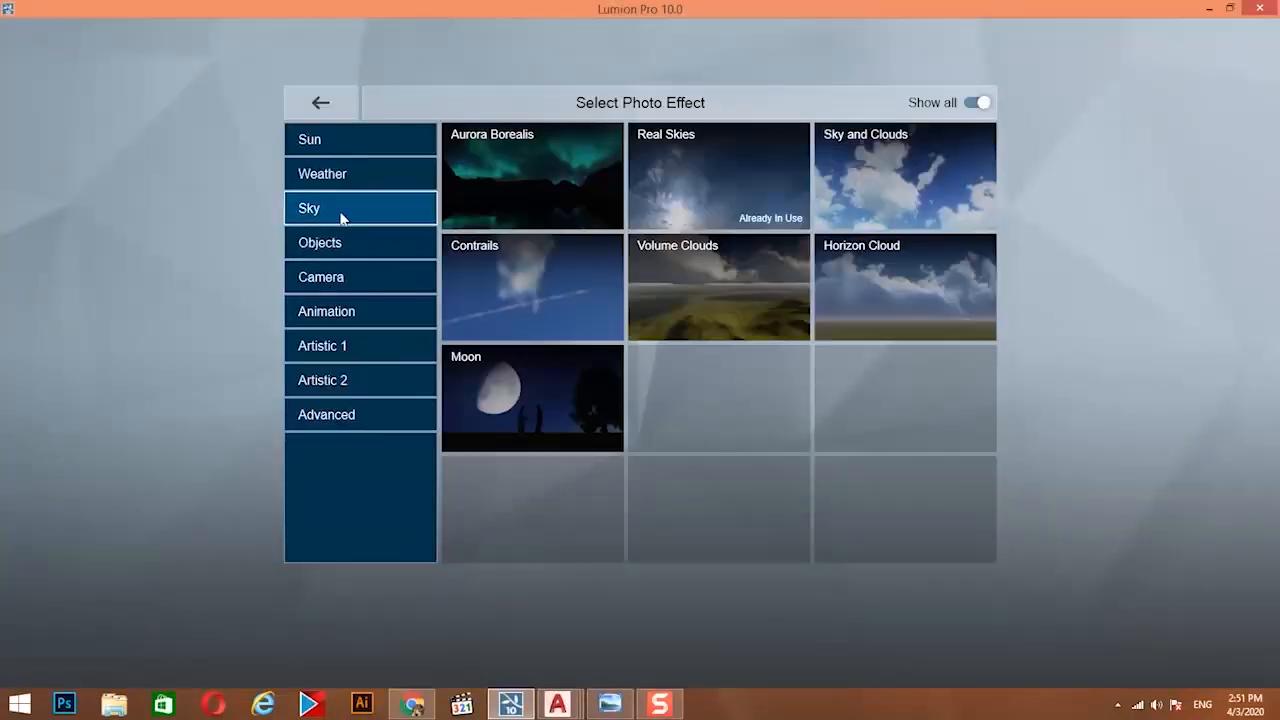
pyautogui.click(656, 176)
pyautogui.click(80, 228)
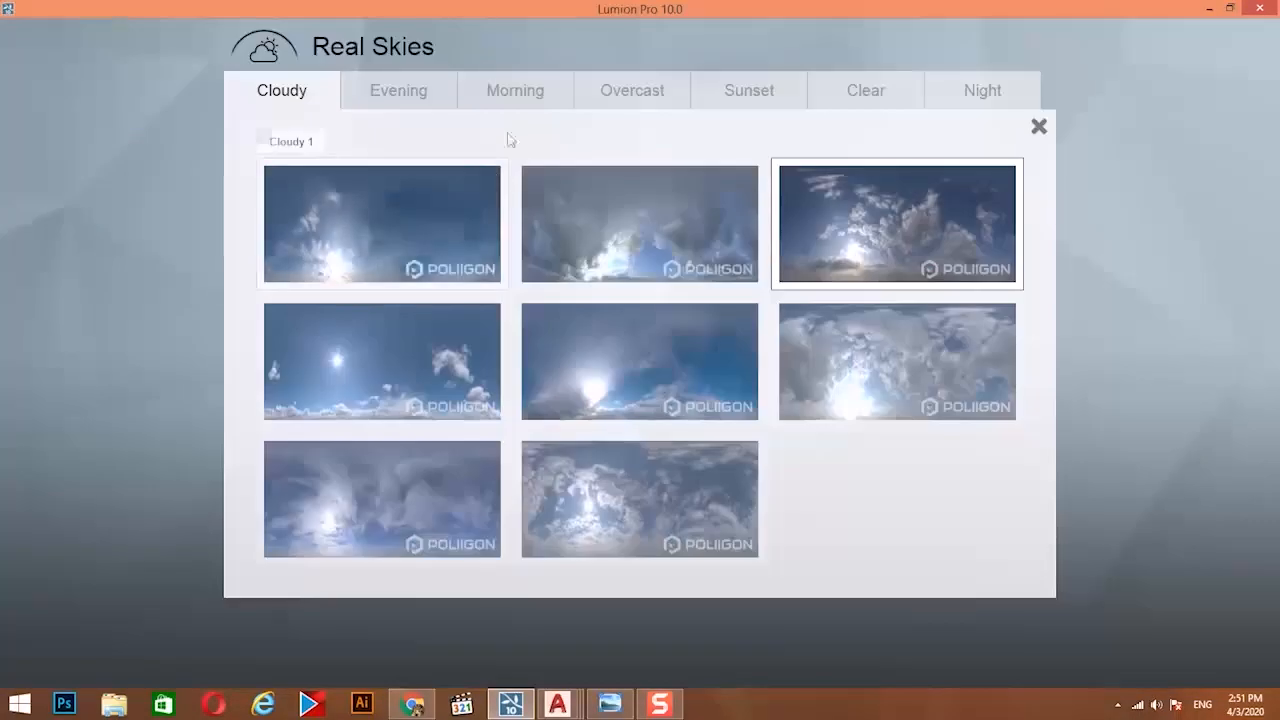
pyautogui.click(624, 88)
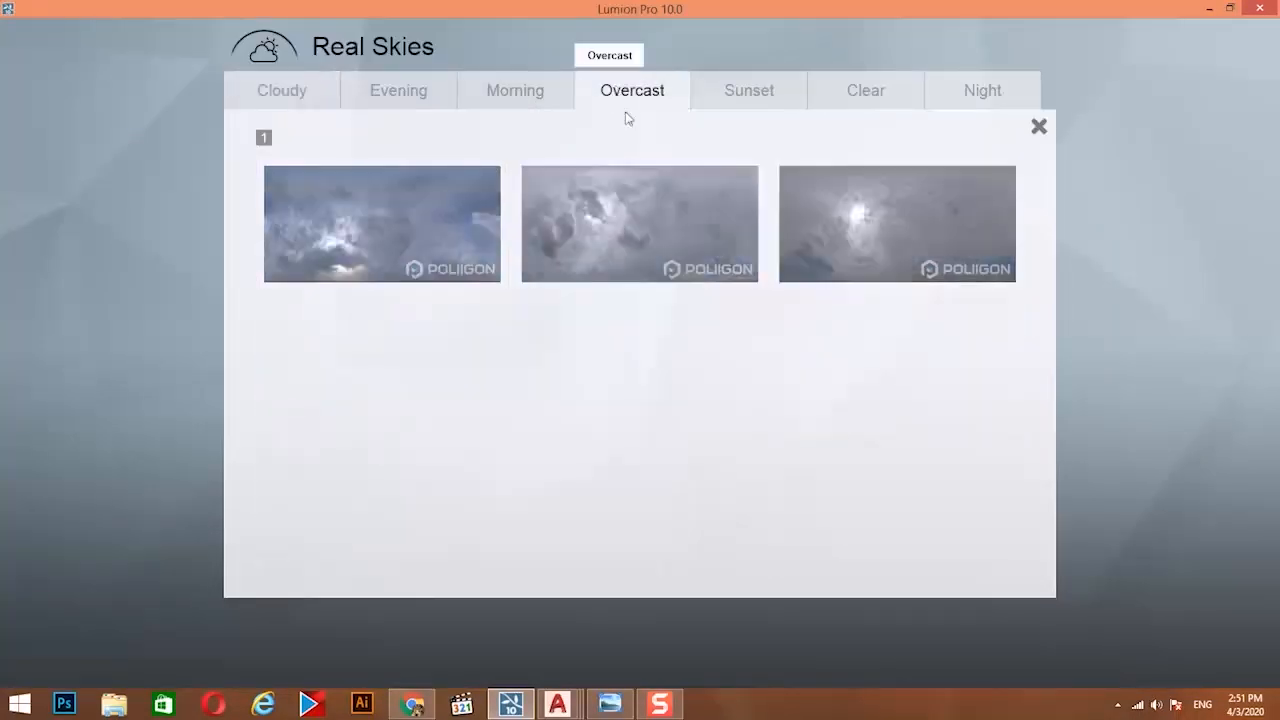
pyautogui.click(634, 289)
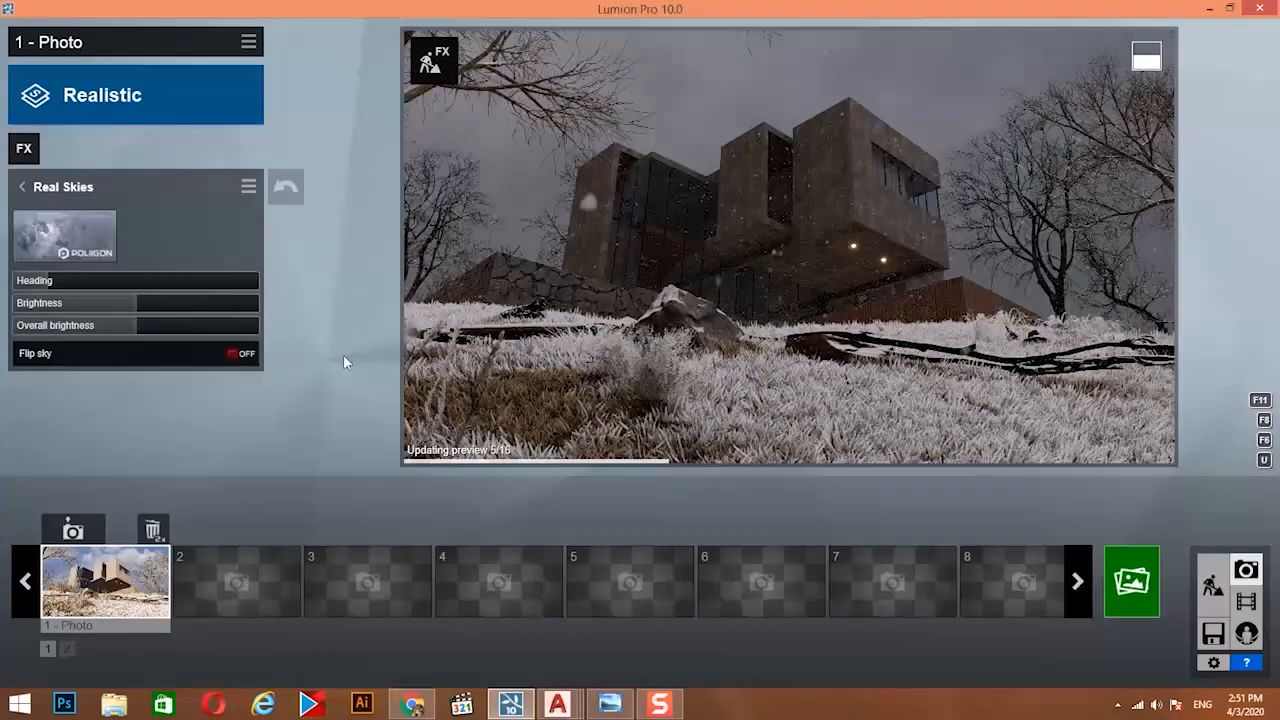
pyautogui.moveTo(575, 410)
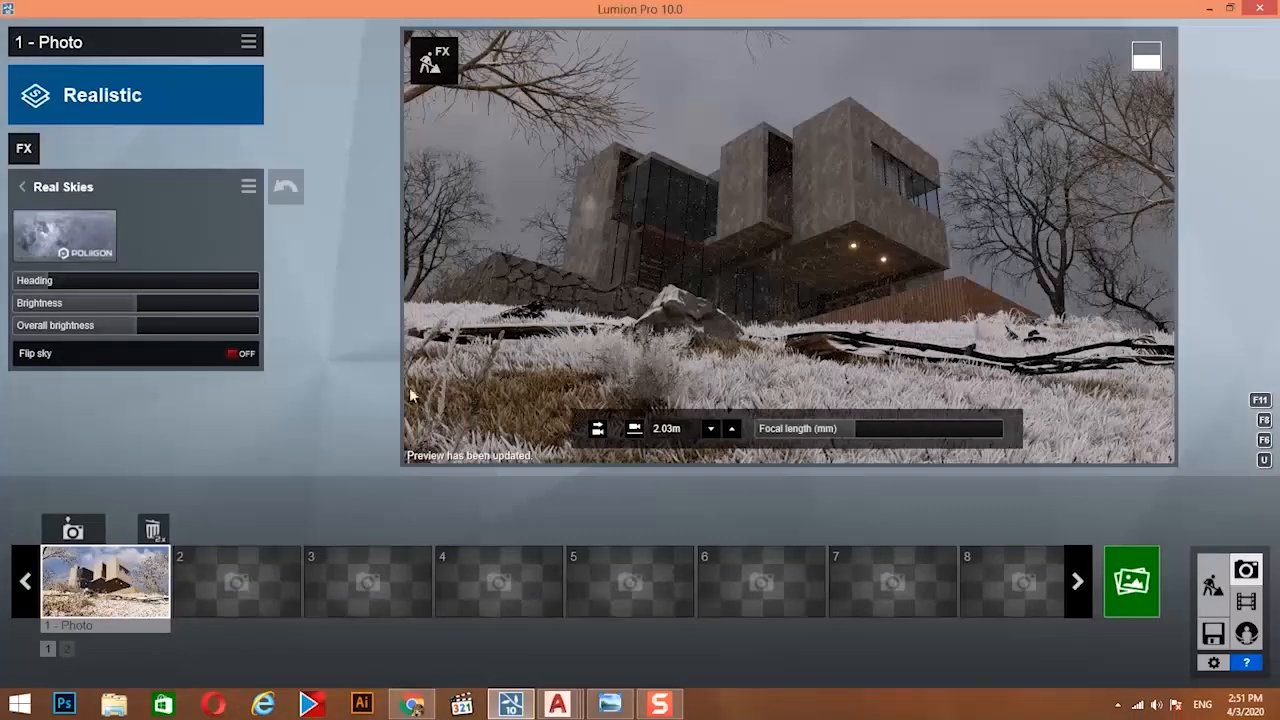
# Set the Real Skies heading to -73.6° and raise the camera slightly.
pyautogui.moveTo(110, 280)
pyautogui.mouseDown()
pyautogui.moveTo(190, 284)
pyautogui.moveTo(87, 281)
pyautogui.mouseUp()
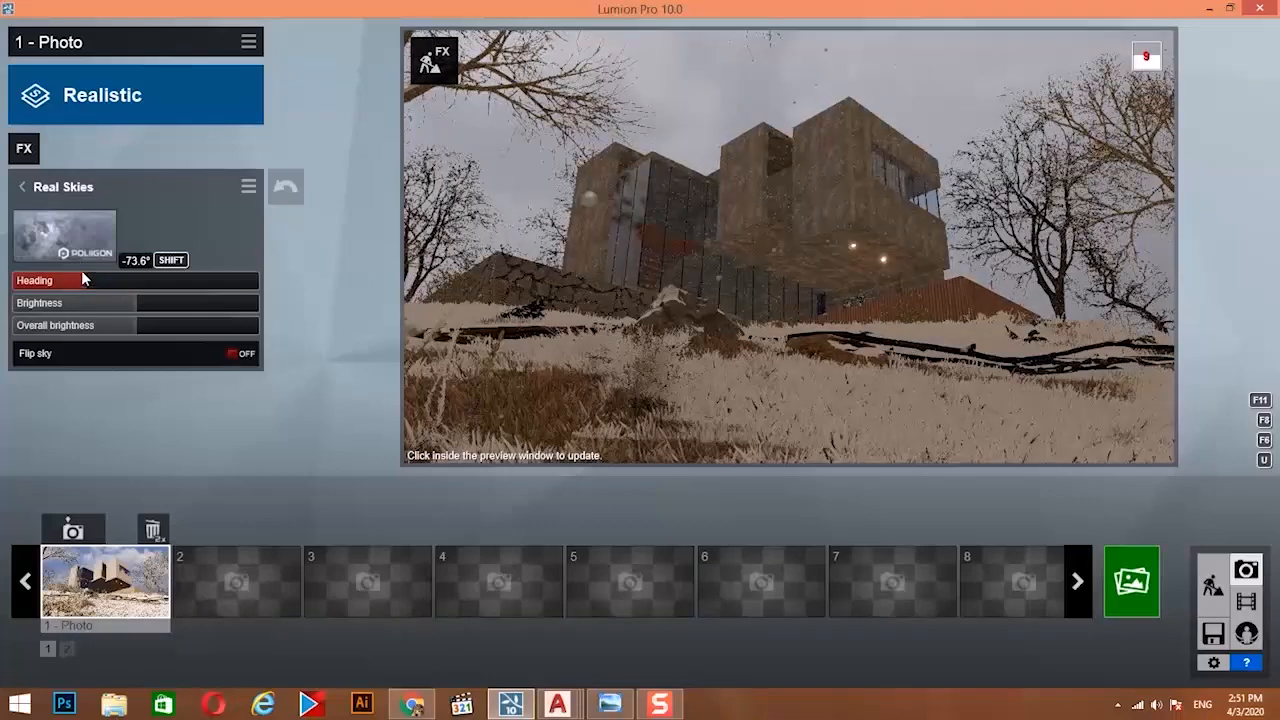
pyautogui.click(786, 272)
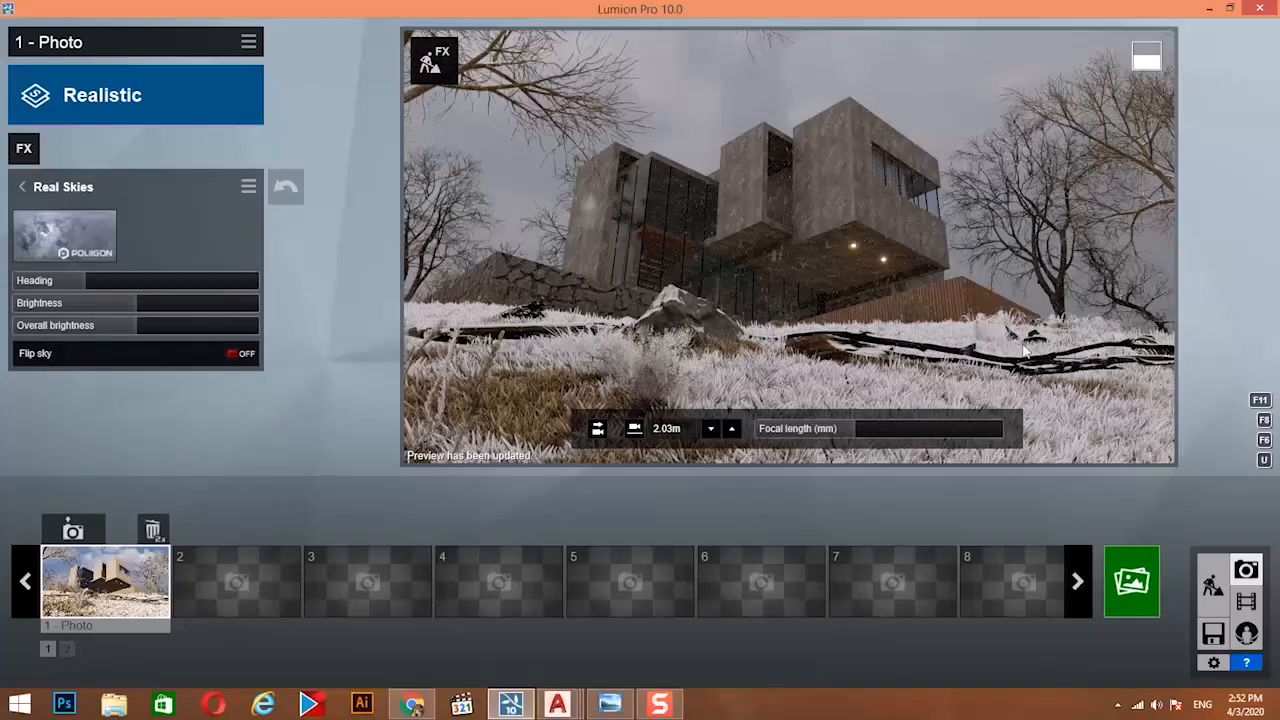
pyautogui.press('q')
pyautogui.click(808, 284)
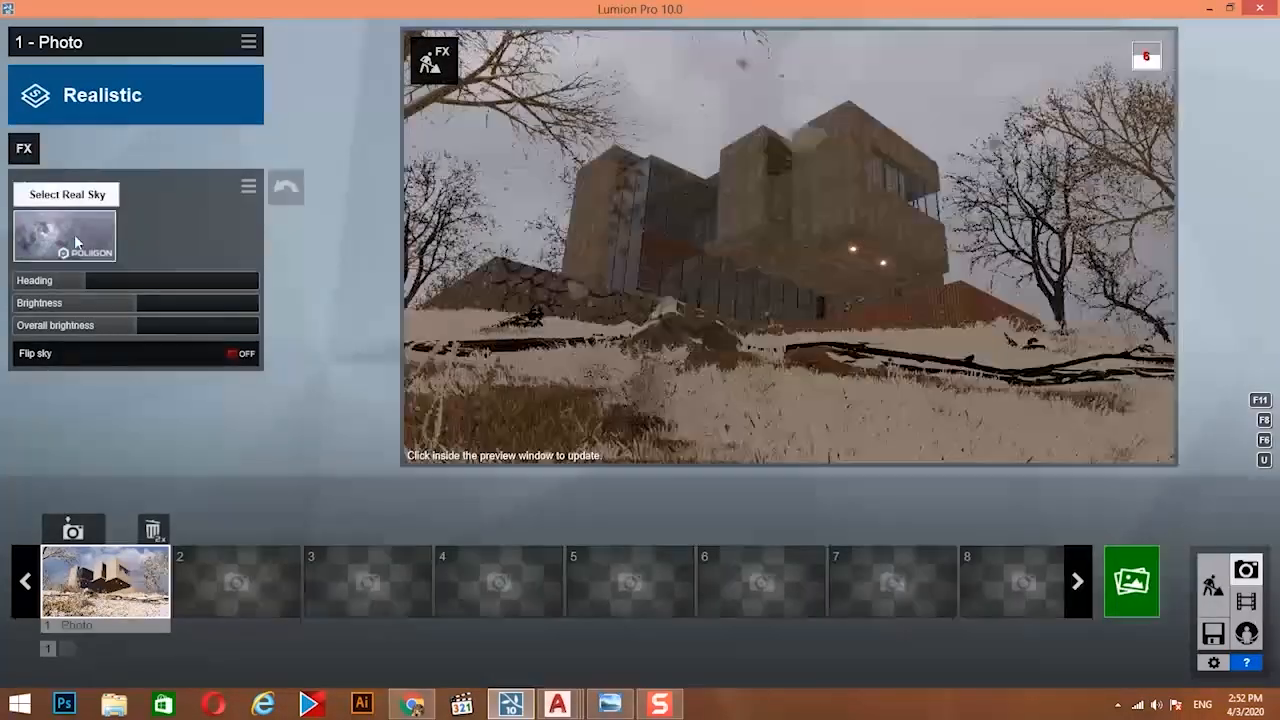
# Replace the overcast sky with the first Morning sky and set its heading to -106.4°.
pyautogui.click(75, 238)
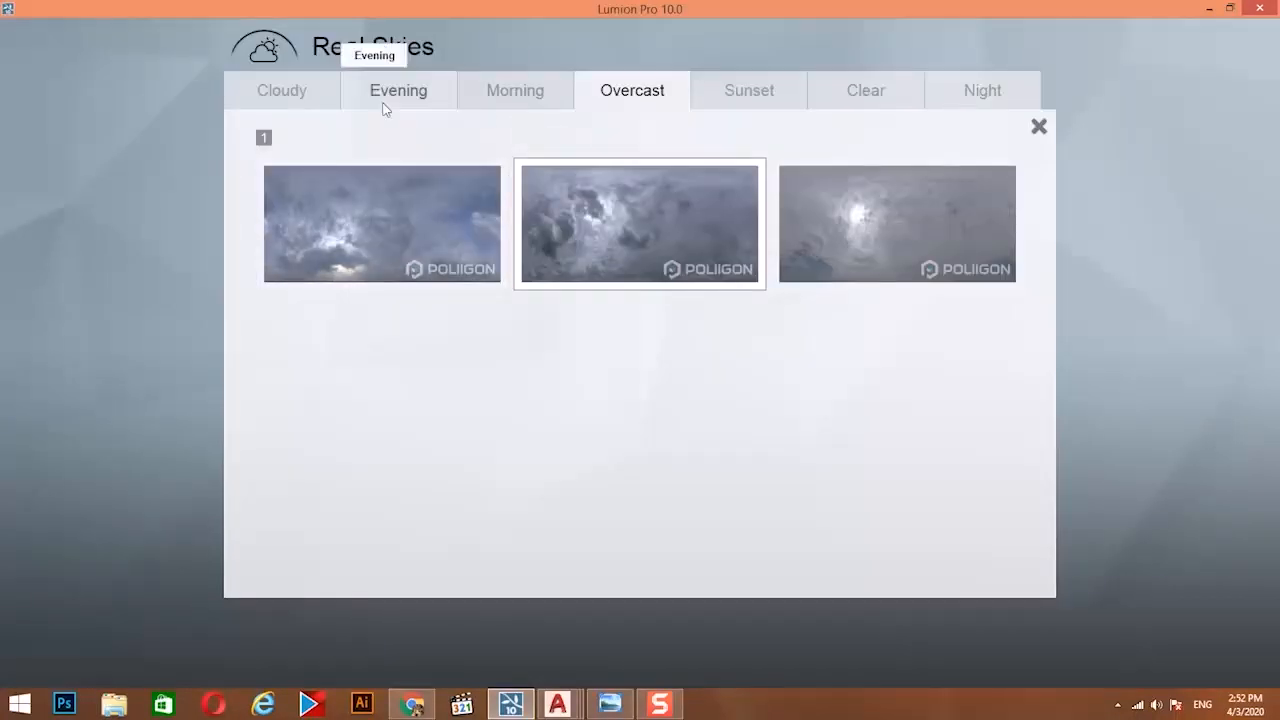
pyautogui.click(523, 89)
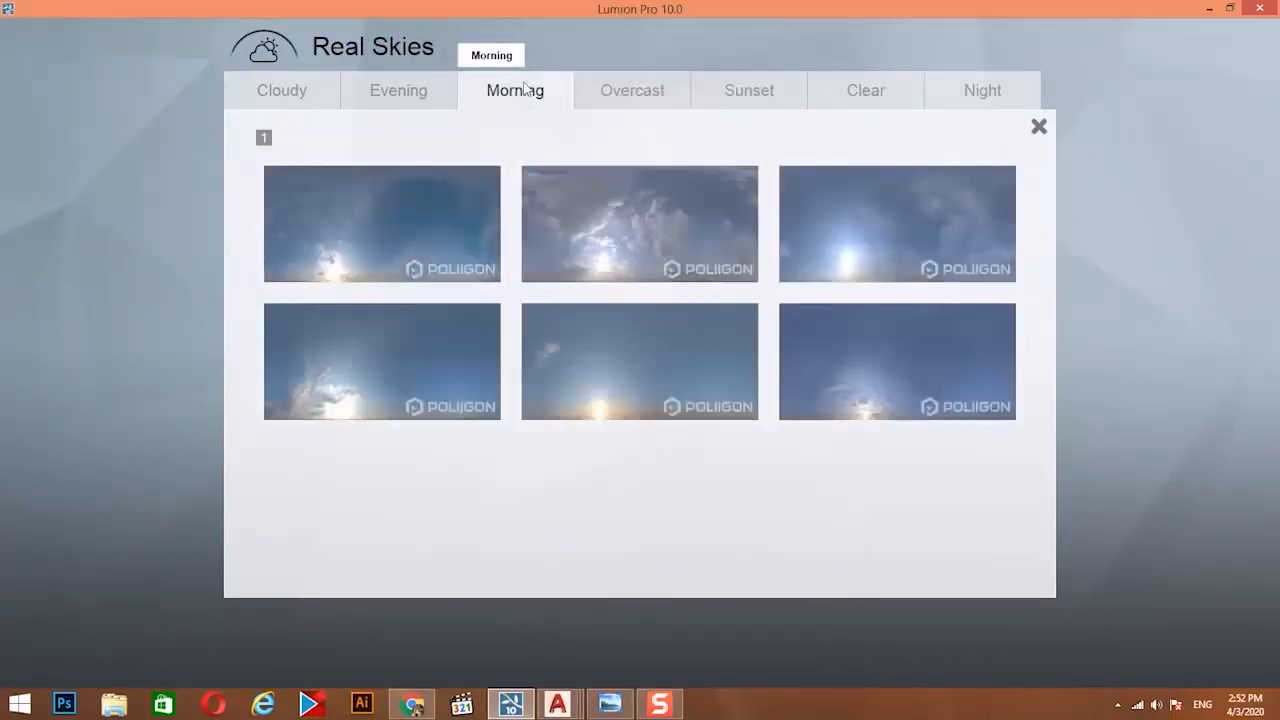
pyautogui.click(469, 207)
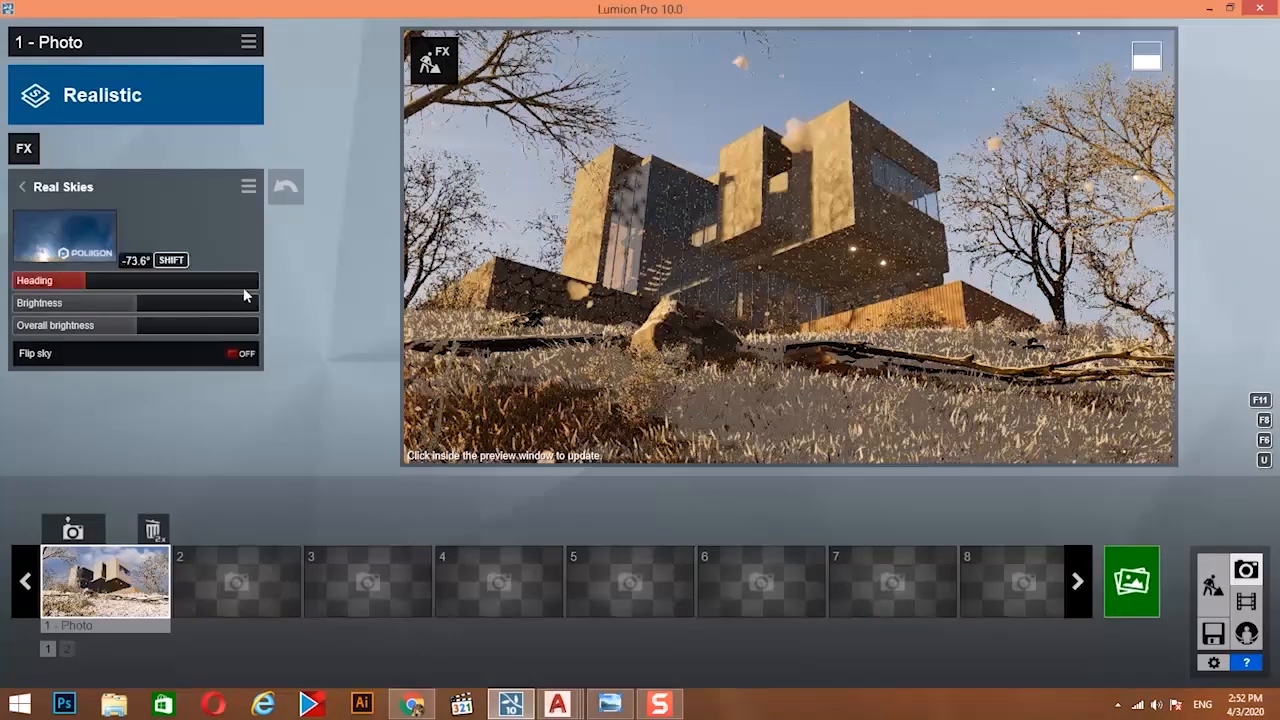
pyautogui.moveTo(71, 283); pyautogui.dragTo(89, 285)
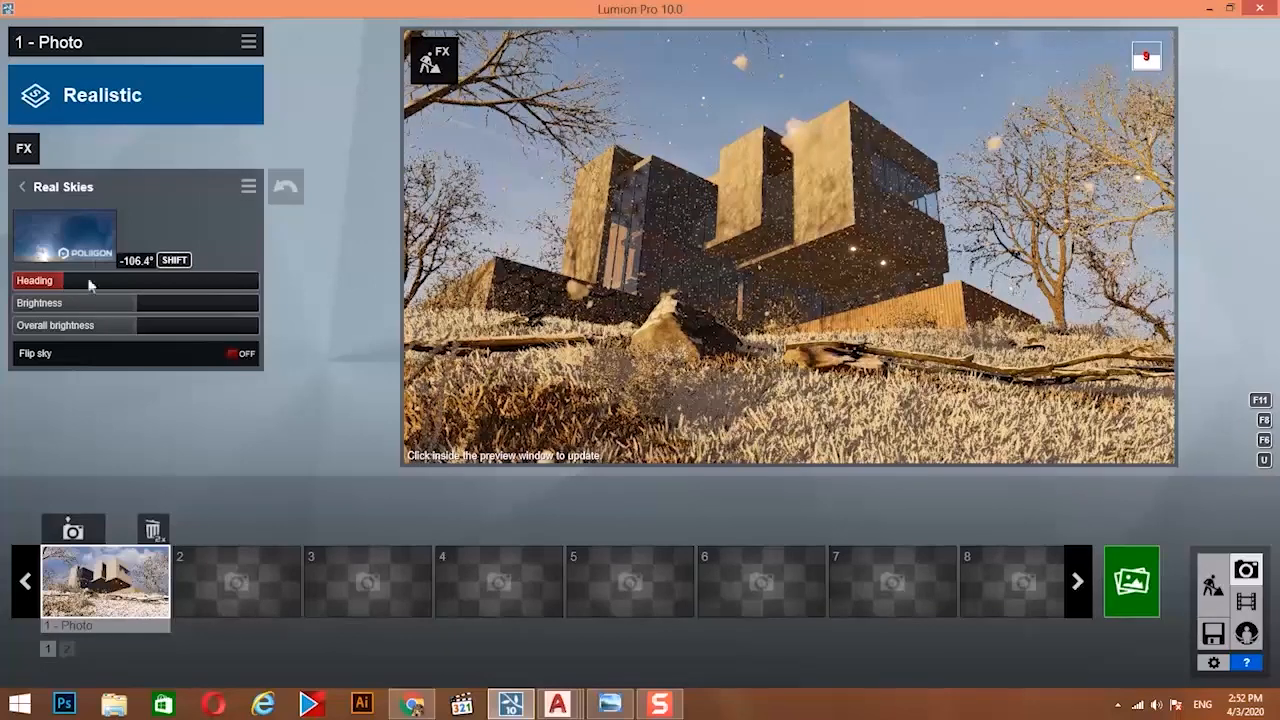
# Set the Precipitation effect's particle quantity to zero and update the photo preview.
pyautogui.click(24, 189)
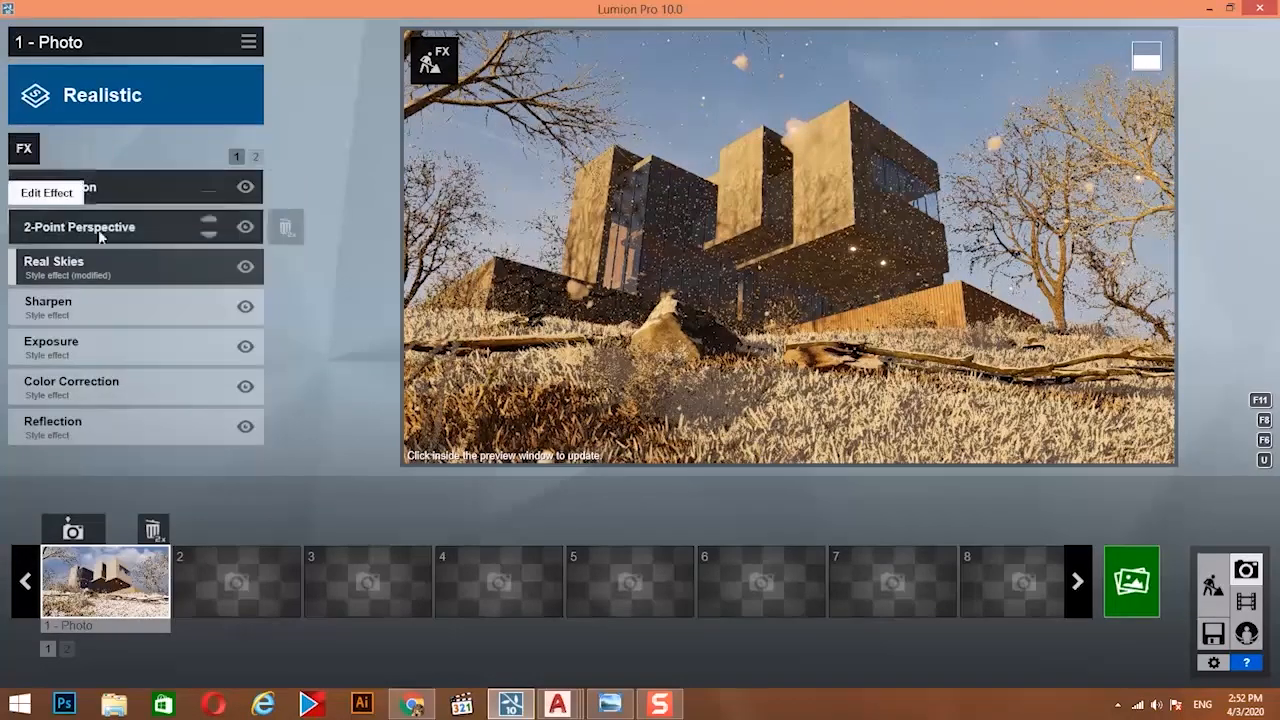
pyautogui.click(174, 186)
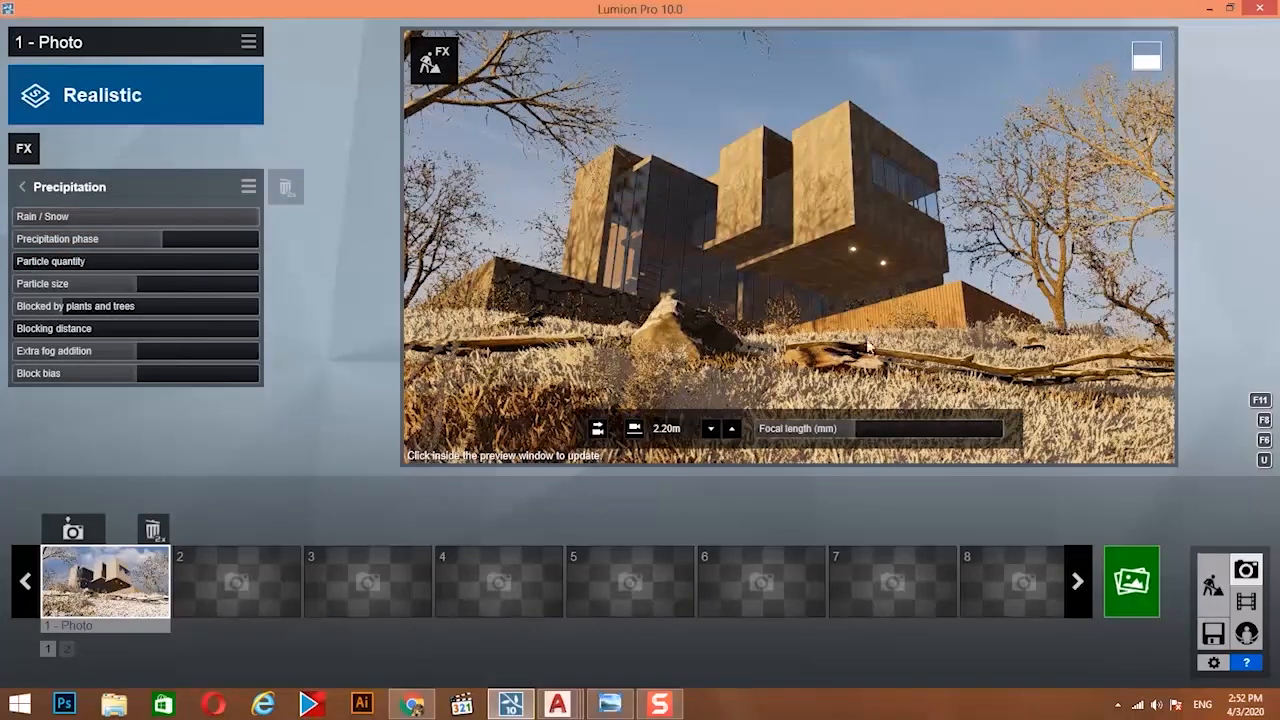
pyautogui.click(900, 257)
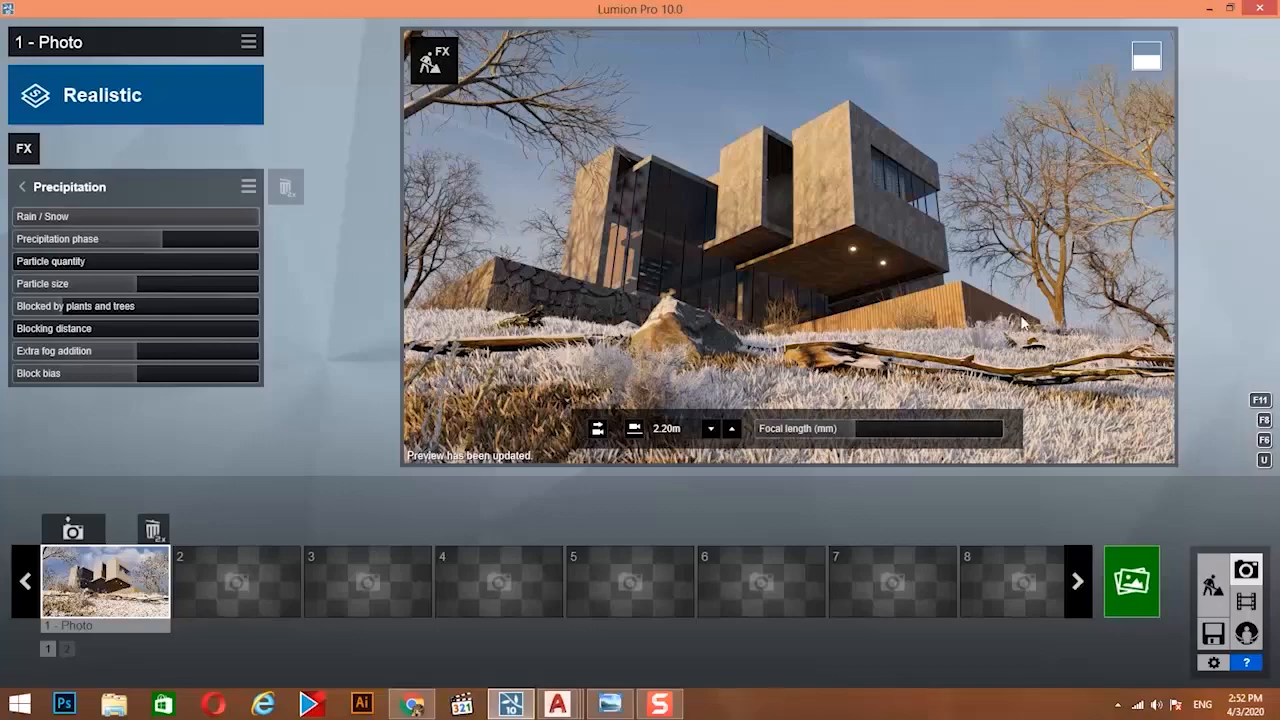
# Select the empty second photo slot and bring the camera around to the villa side with the wooden fence and balcony.
pyautogui.click(237, 606)
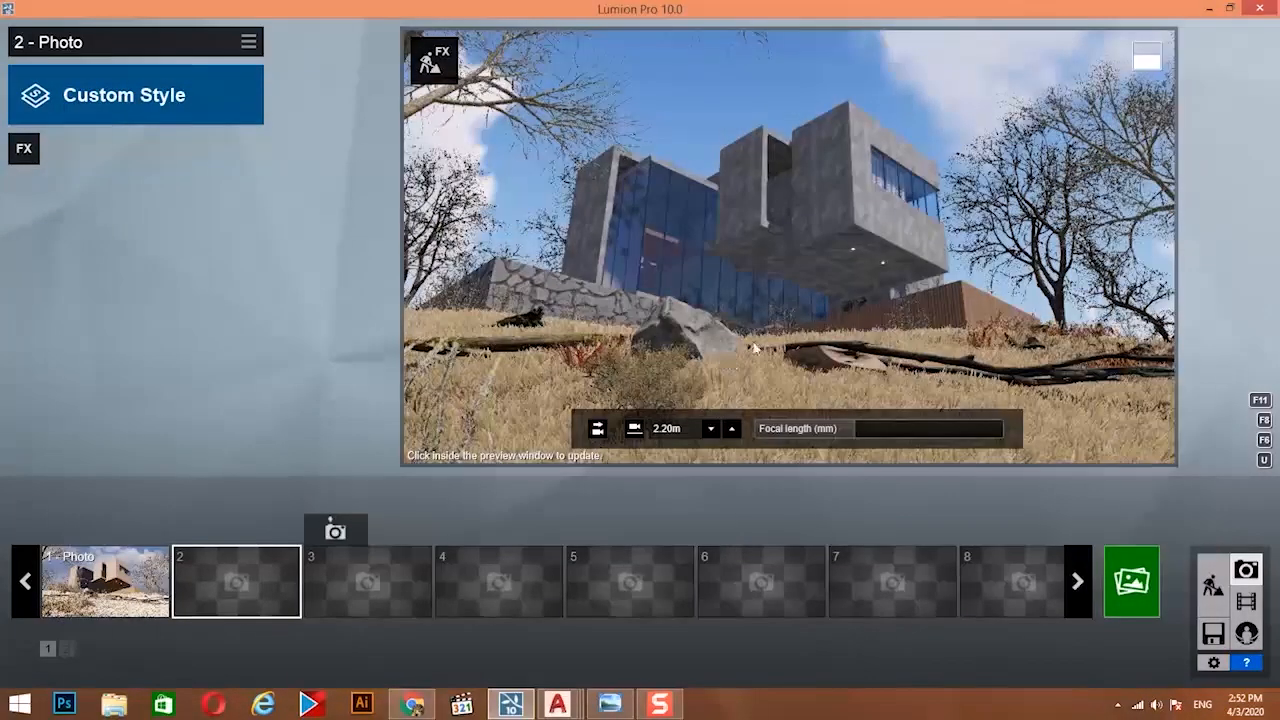
pyautogui.press('d')
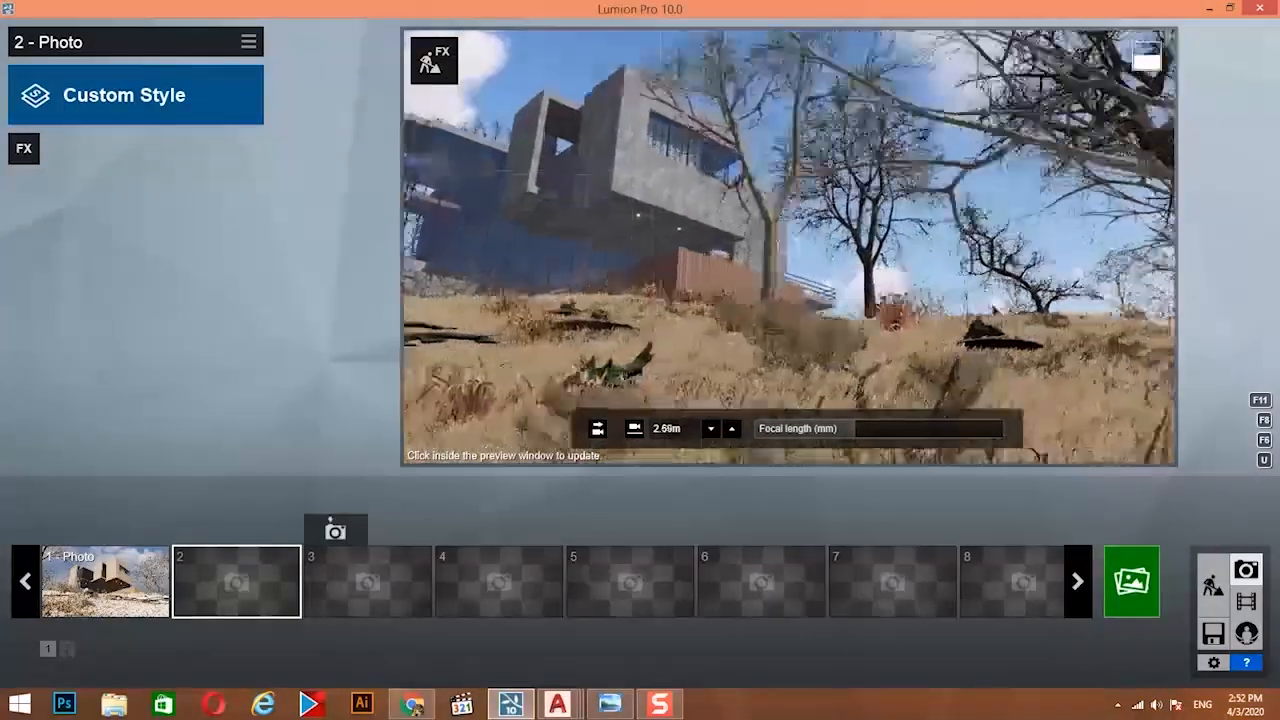
pyautogui.press('d')
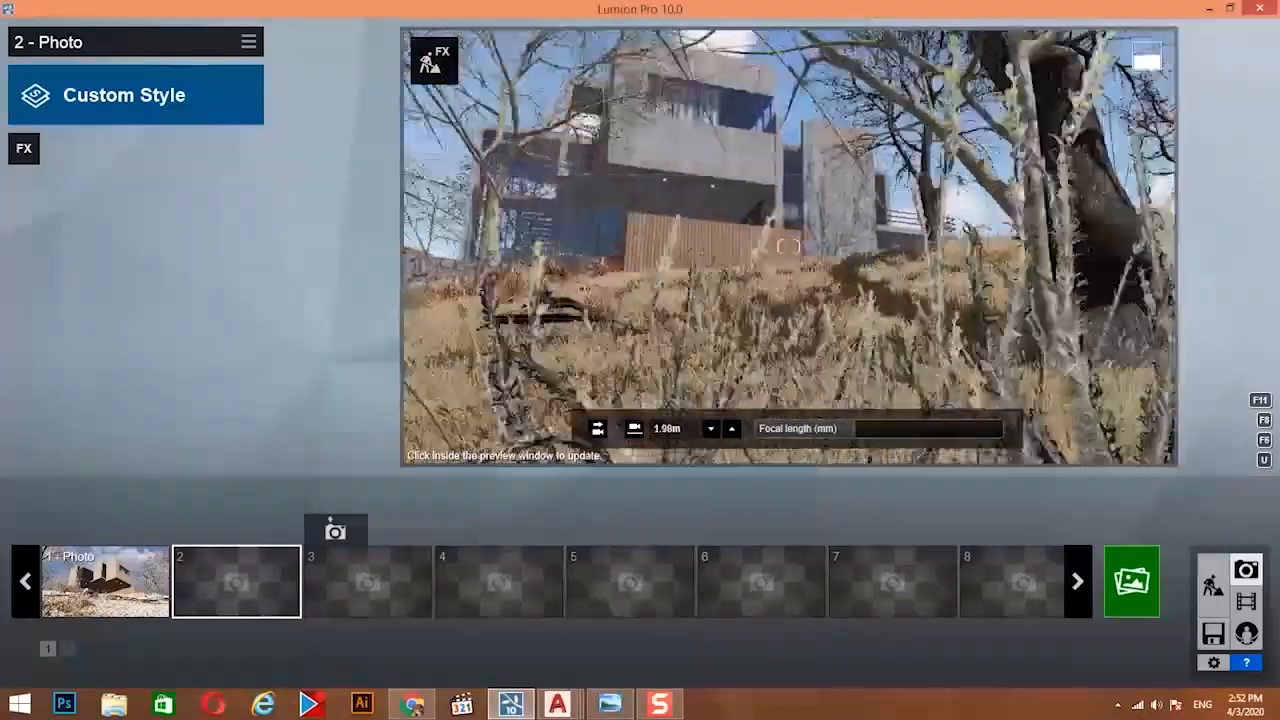
pyautogui.press('d')
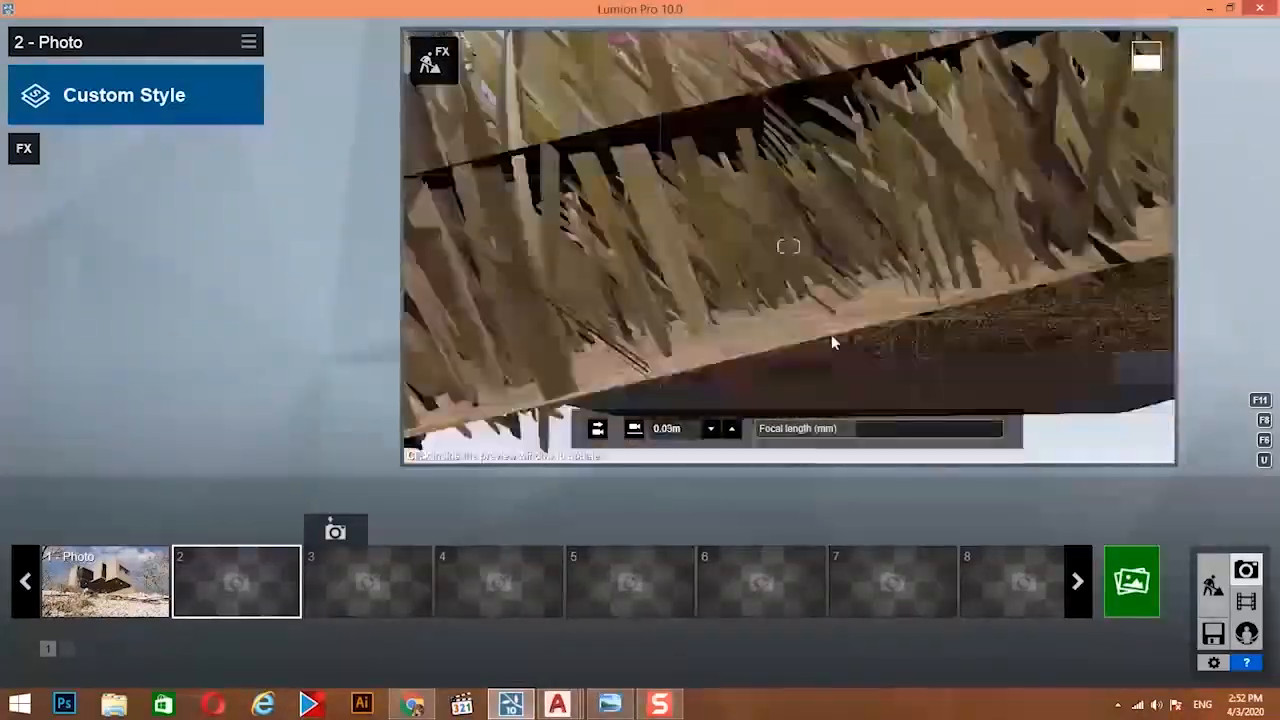
pyautogui.press('d')
pyautogui.press('w')
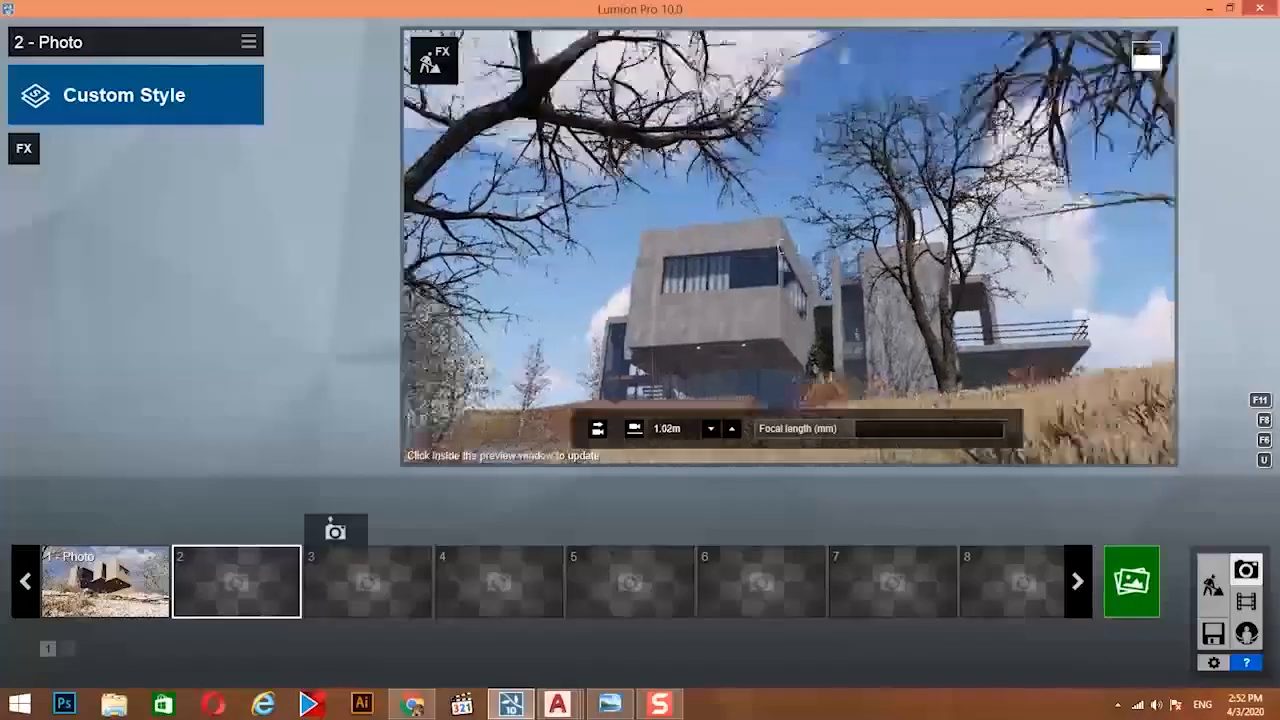
pyautogui.press('s')
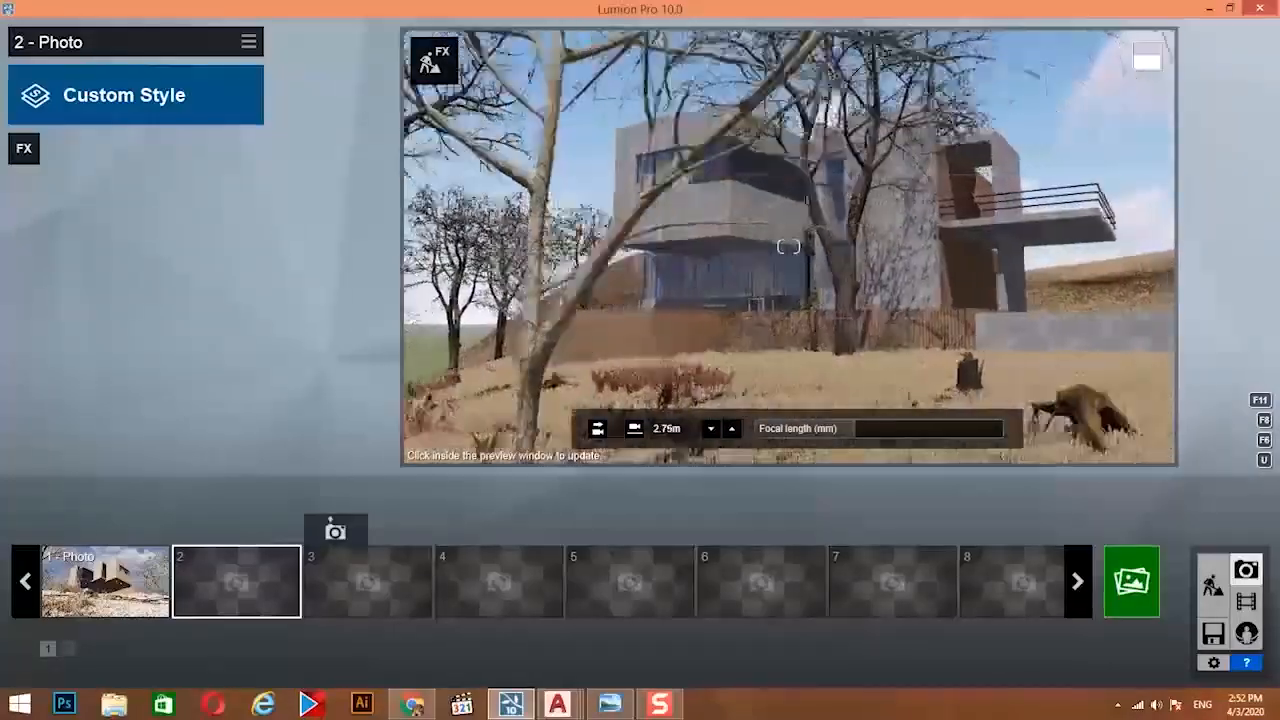
pyautogui.press('s')
pyautogui.moveTo(989, 217); pyautogui.dragTo(840, 217, button='right')
pyautogui.press('w')
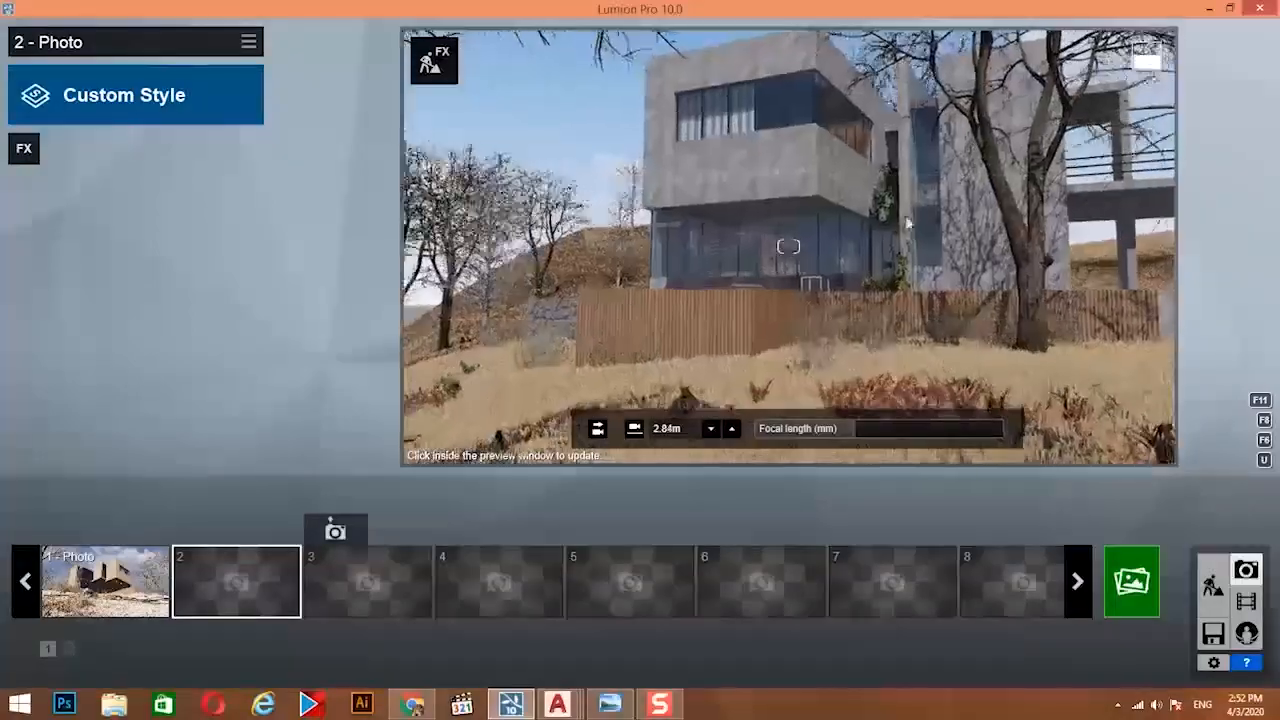
# Explore nearer and more distant viewpoints of the villa's fenced side, between the tree trunks on the slope.
pyautogui.press('s')
pyautogui.moveTo(963, 214); pyautogui.dragTo(1020, 232, button='right')
pyautogui.press('w')
pyautogui.moveTo(789, 245); pyautogui.dragTo(974, 234, button='right')
pyautogui.press('s')
pyautogui.moveTo(800, 397); pyautogui.dragTo(772, 349, button='right')
pyautogui.press('w')
pyautogui.moveTo(787, 218); pyautogui.dragTo(742, 395, button='right')
pyautogui.press('s')
pyautogui.press('s')
pyautogui.press('d')
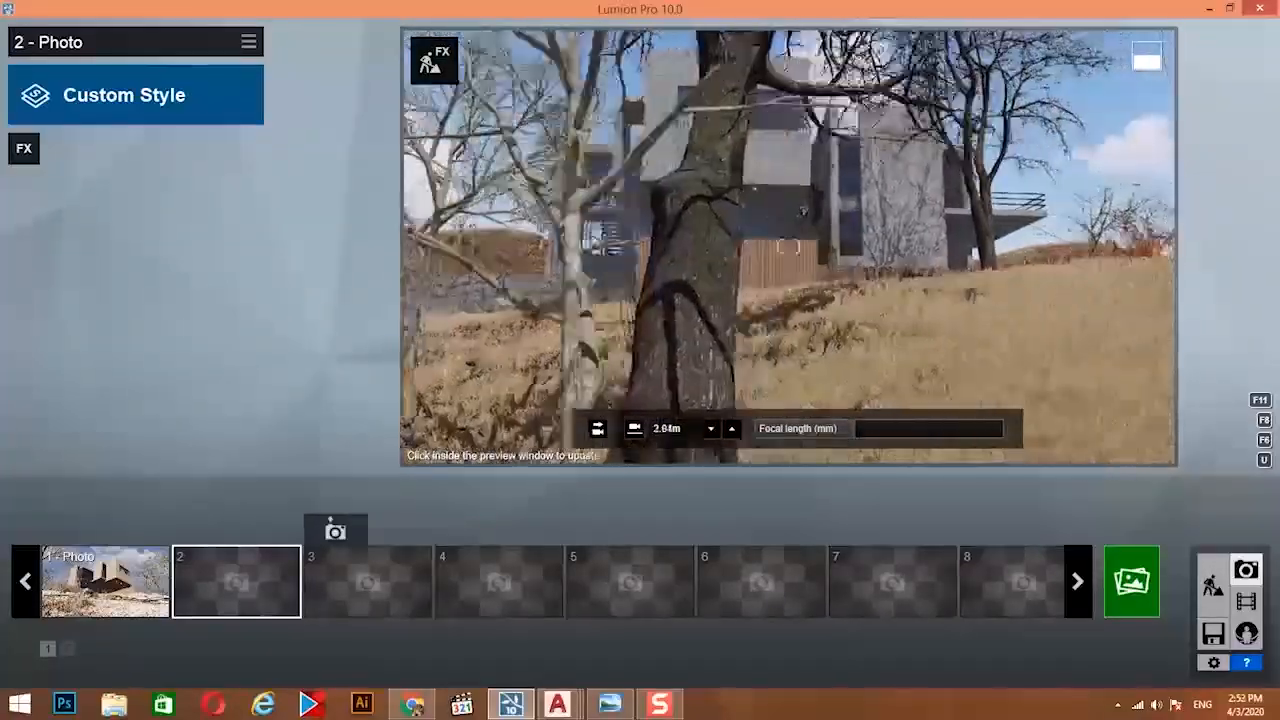
# Frame the villa from lower down the grassy slope, with bare trees around it, and store the camera in the second photo slot.
pyautogui.moveTo(797, 185); pyautogui.dragTo(788, 246, button='right')
pyautogui.press('w')
pyautogui.press('d')
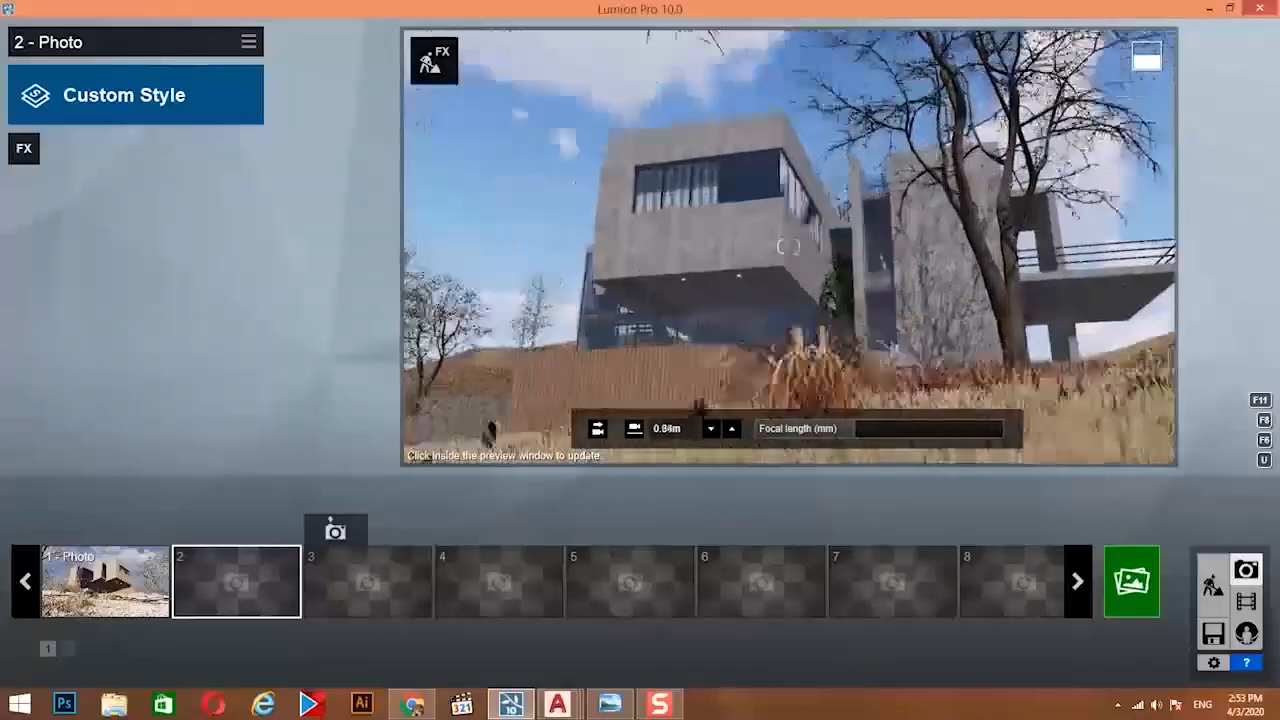
pyautogui.press('s')
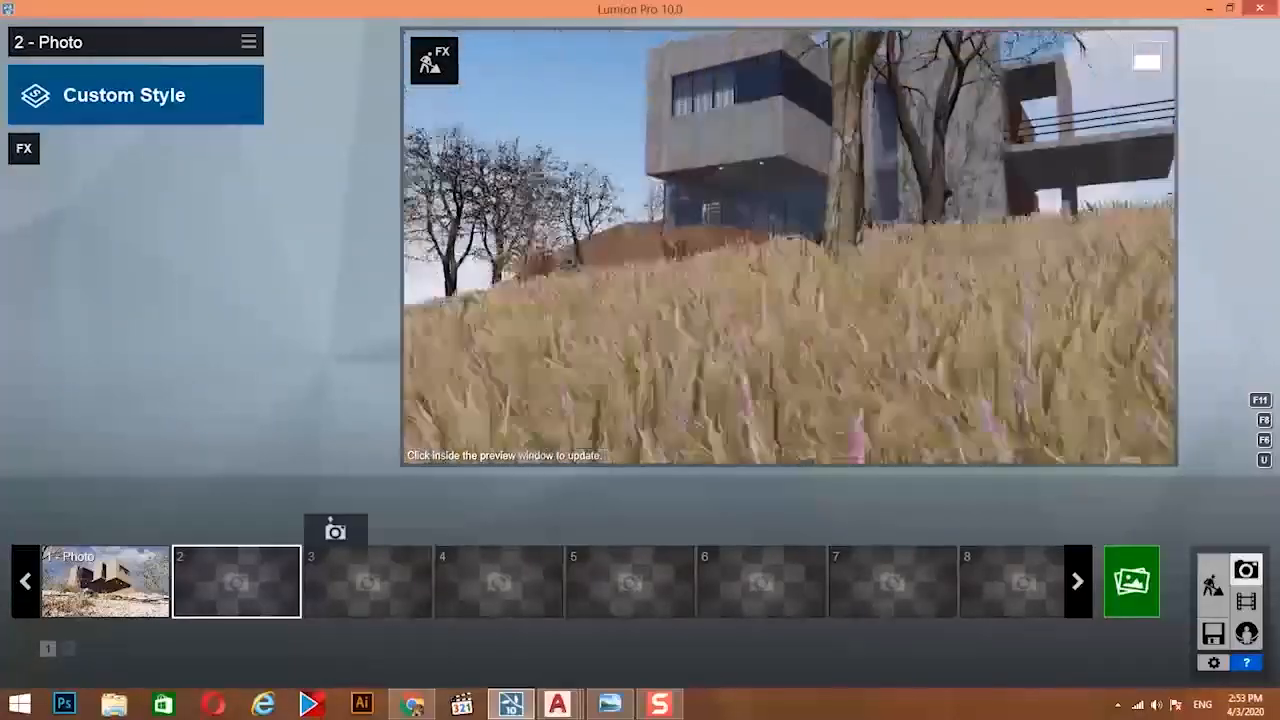
pyautogui.press('d')
pyautogui.moveTo(1005, 133); pyautogui.dragTo(812, 246, button='right')
pyautogui.press('e')
pyautogui.press('a')
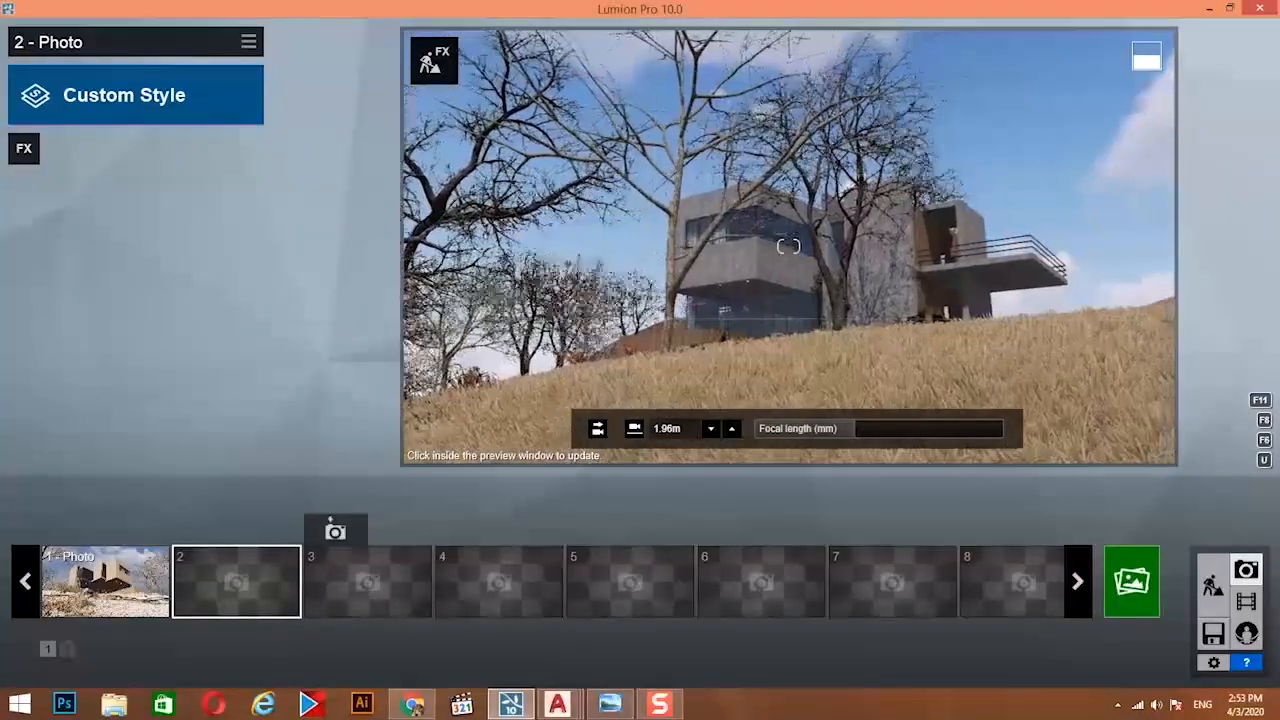
pyautogui.click(204, 531)
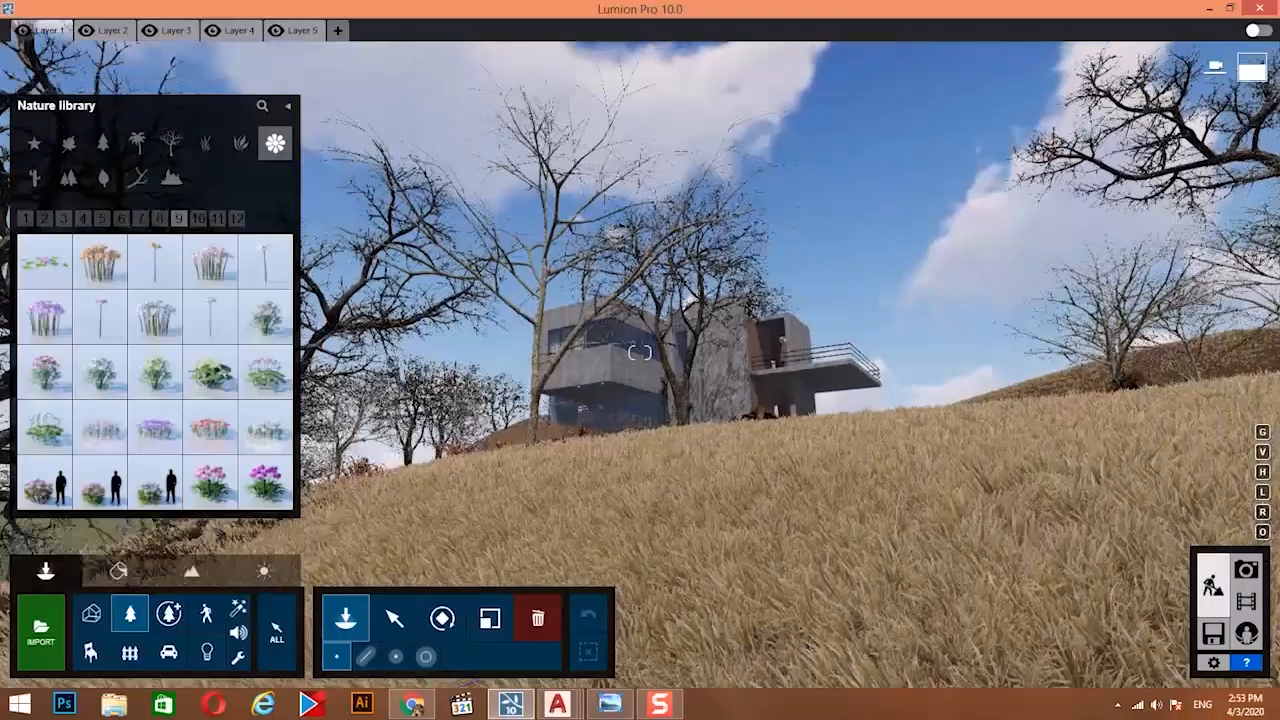
# Move the leafless tree standing in front of the villa across the slope, clear of the facade on the balcony side.
pyautogui.moveTo(771, 290); pyautogui.dragTo(771, 323, button='right')
pyautogui.press('q')
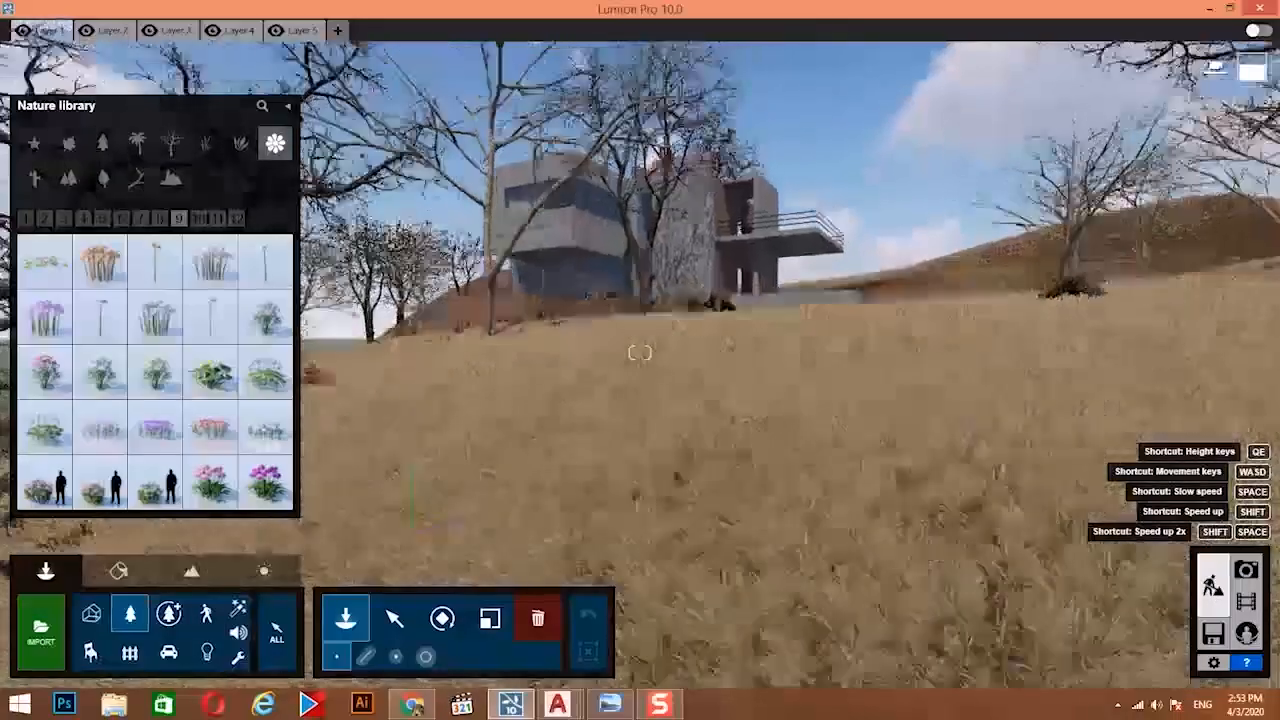
pyautogui.click(394, 617)
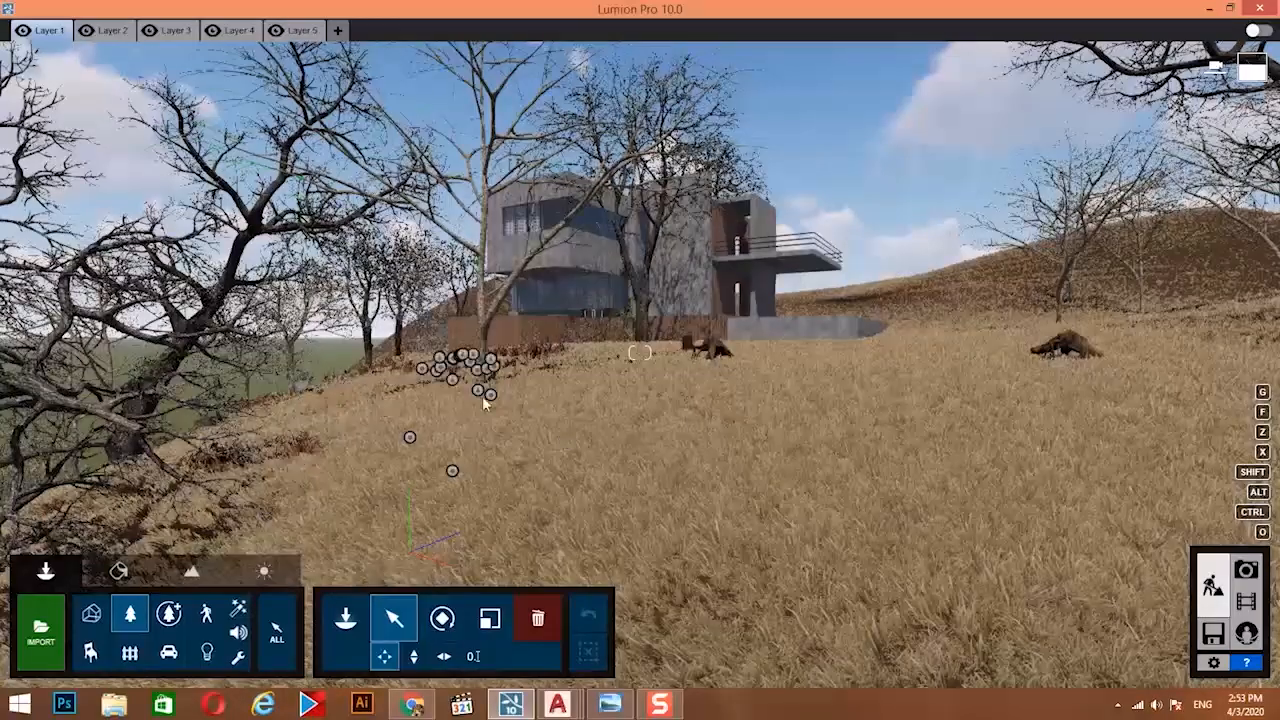
pyautogui.moveTo(482, 396); pyautogui.dragTo(1003, 392)
pyautogui.moveTo(1010, 398); pyautogui.dragTo(957, 406, button='right')
pyautogui.moveTo(861, 312)
pyautogui.keyDown('alt'); pyautogui.mouseDown()
pyautogui.moveTo(896, 432)
pyautogui.moveTo(1050, 603)
pyautogui.moveTo(1040, 618)
pyautogui.mouseUp(); pyautogui.keyUp('alt')
pyautogui.moveTo(1040, 618); pyautogui.dragTo(912, 597, button='right')
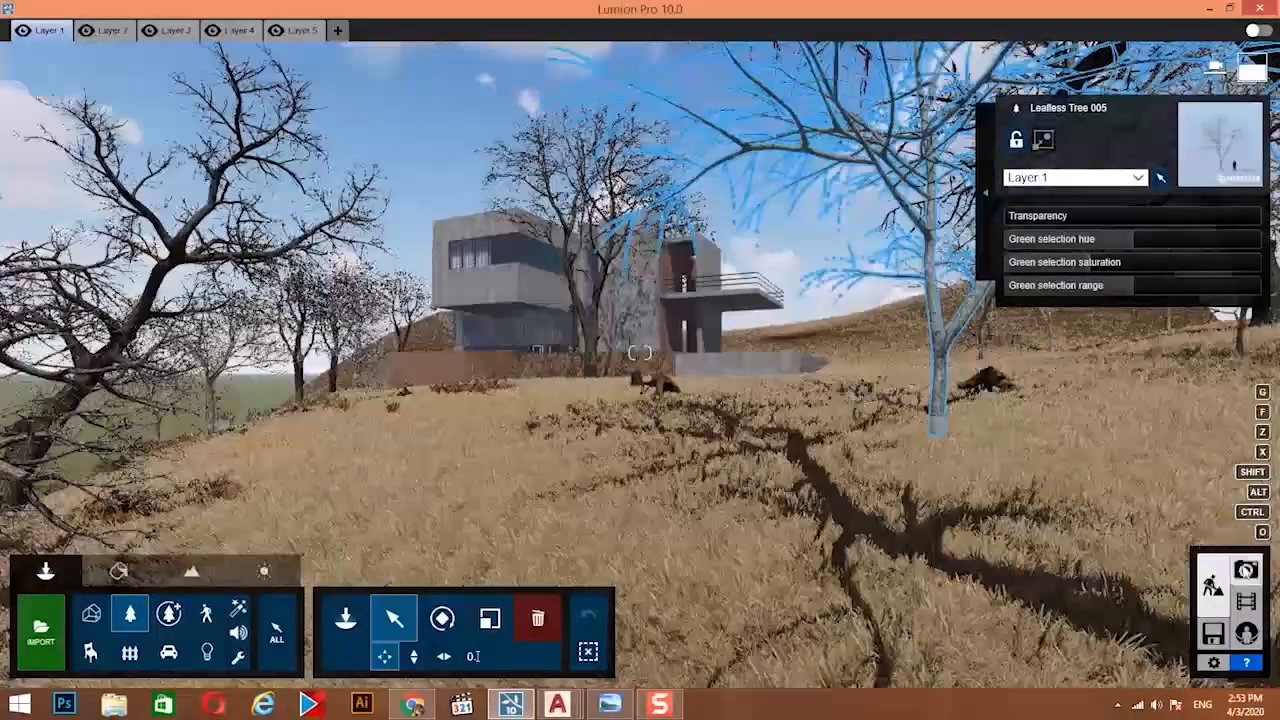
# Restore the second photo's camera and adjust its height and tilt so the villa sits above the grassy slope.
pyautogui.click(1246, 570)
pyautogui.click(266, 596)
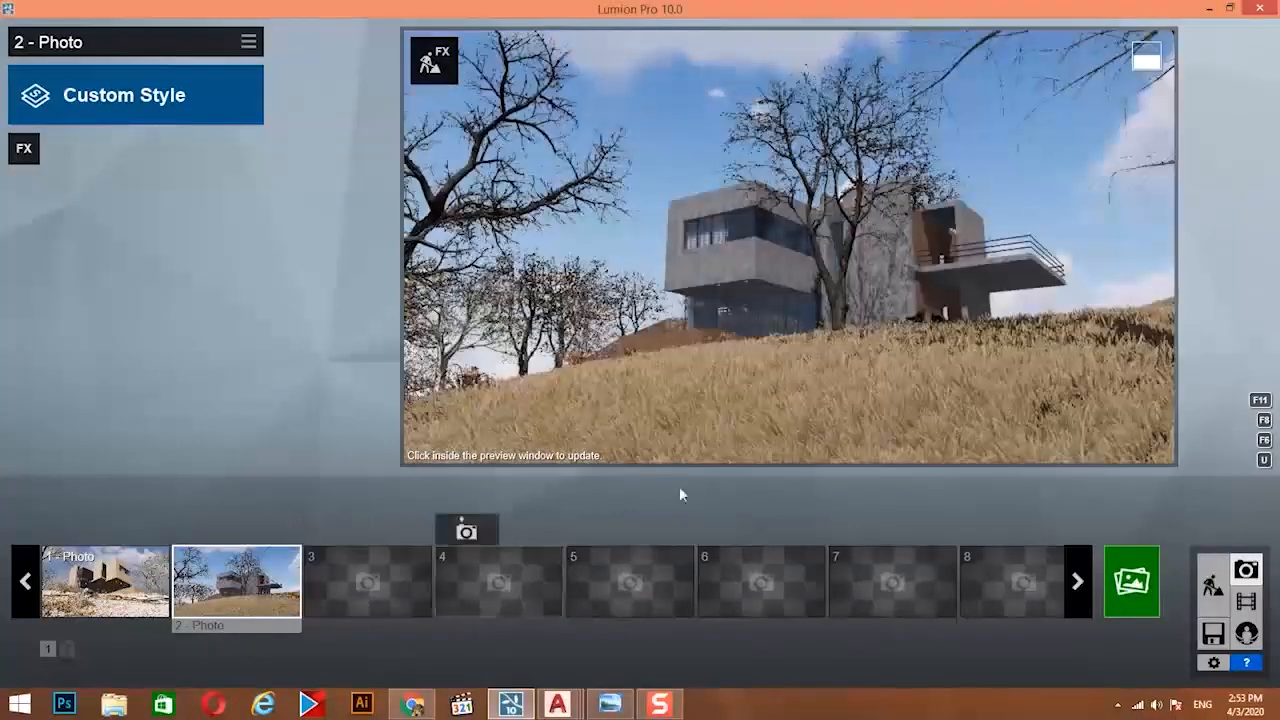
pyautogui.moveTo(849, 383)
pyautogui.click(712, 432)
pyautogui.press('q')
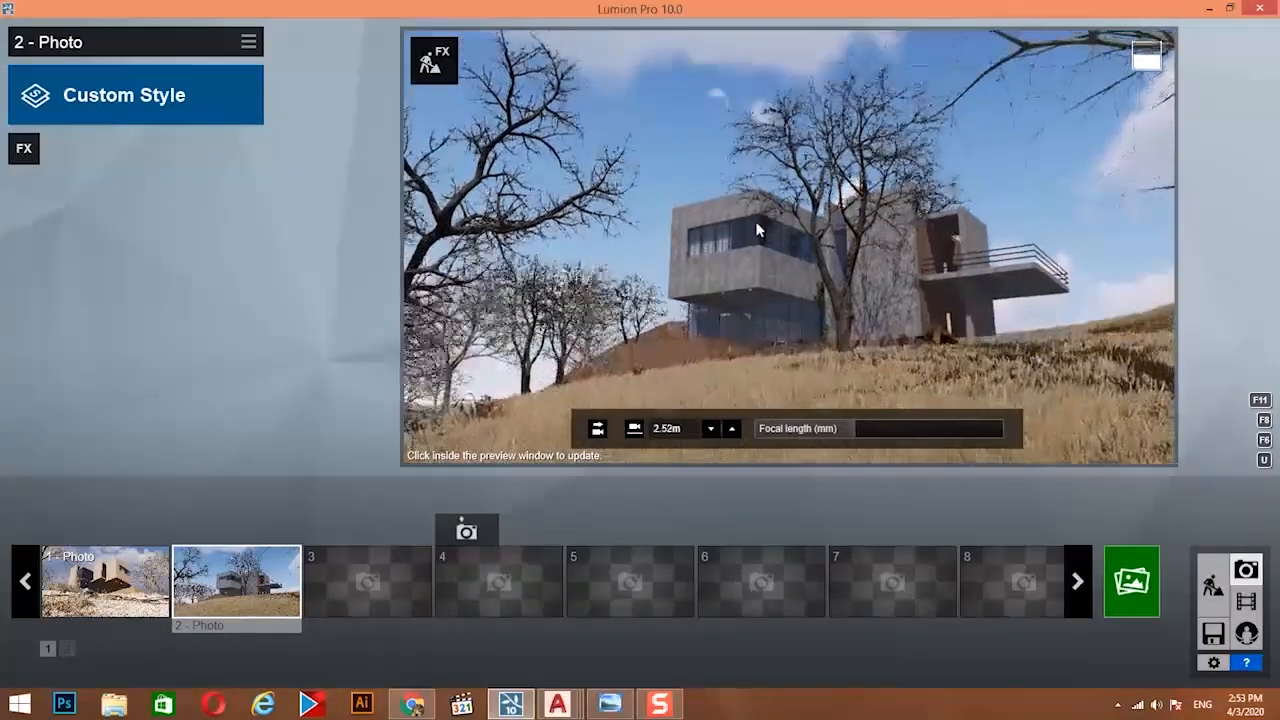
pyautogui.moveTo(757, 230); pyautogui.dragTo(909, 385, button='right')
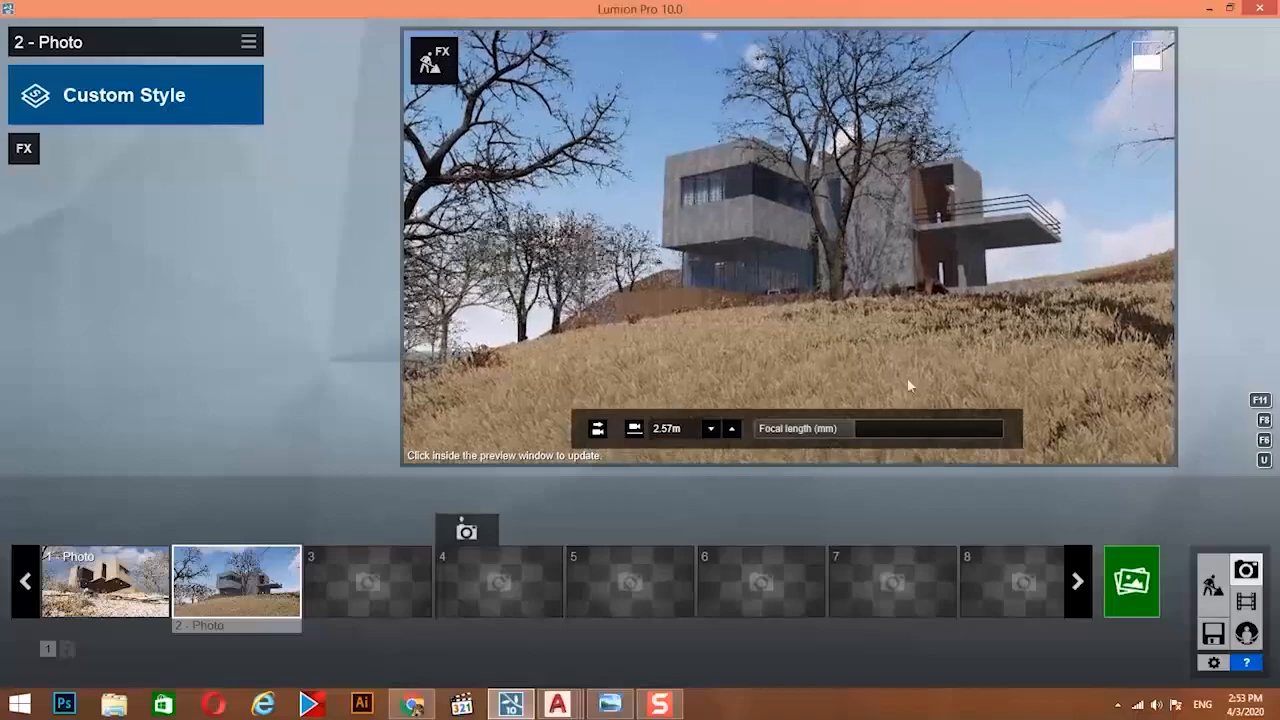
# Pull the camera back down the slope to a height of about 10.7 m, keeping the villa between the trees.
pyautogui.click(881, 428)
pyautogui.scroll(-1, 920, 334)
pyautogui.moveTo(920, 334); pyautogui.dragTo(1042, 320, button='right')
pyautogui.click(929, 277)
pyautogui.press('s')
pyautogui.press('a')
pyautogui.moveTo(889, 340); pyautogui.dragTo(840, 308, button='right')
# Try a 59.5 mm focal length, settle on 38.5 mm, and reframe the villa with trees on both sides.
pyautogui.moveTo(853, 428); pyautogui.dragTo(893, 428)
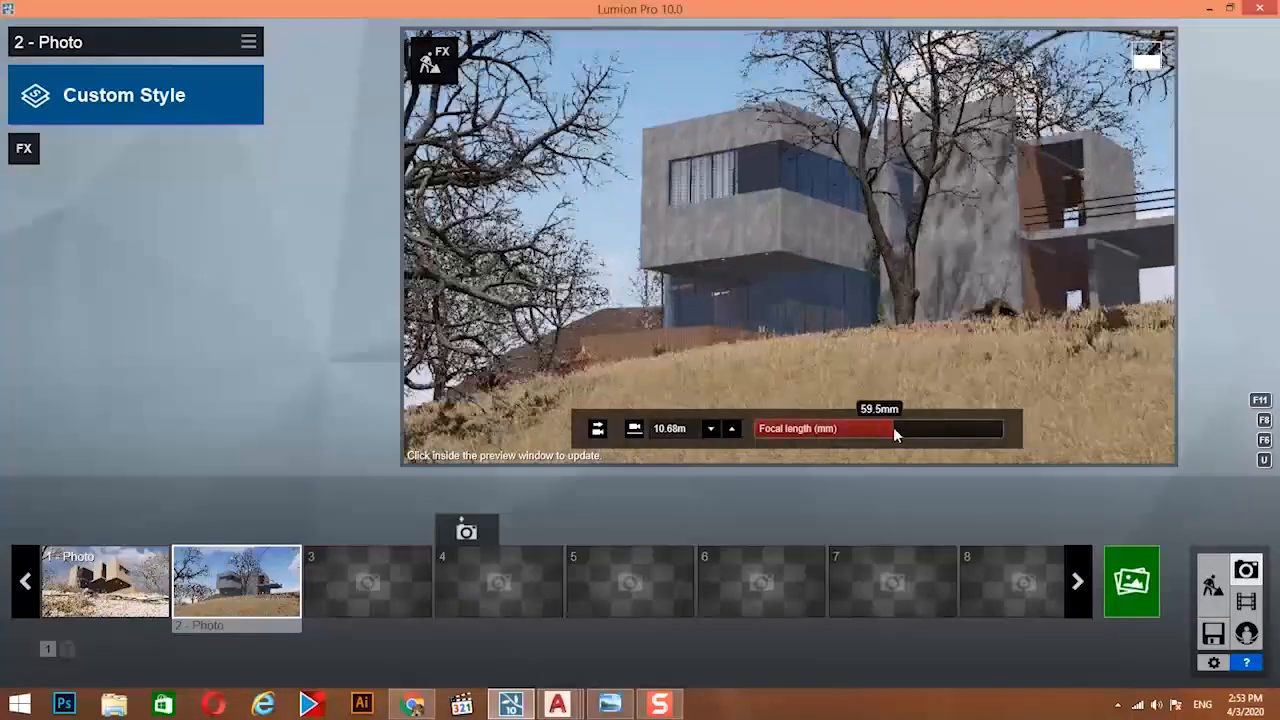
pyautogui.press('q')
pyautogui.moveTo(837, 240); pyautogui.dragTo(930, 270, button='right')
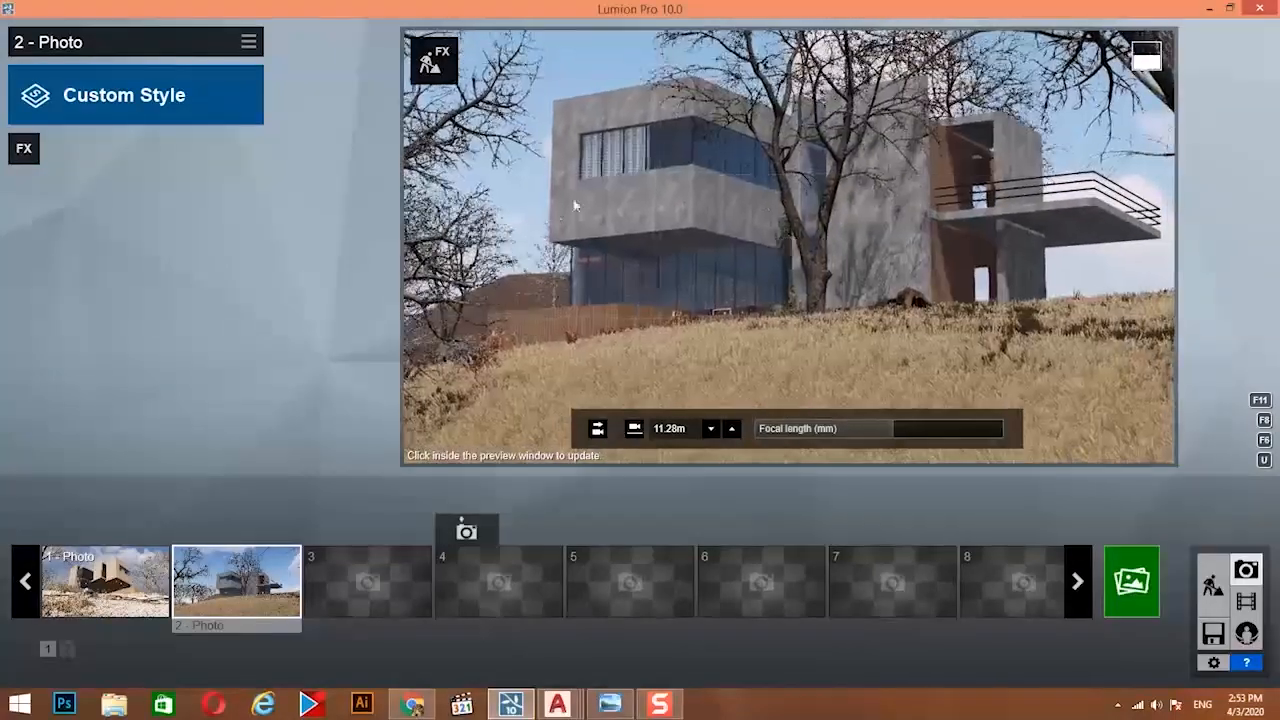
pyautogui.moveTo(887, 428); pyautogui.dragTo(868, 428)
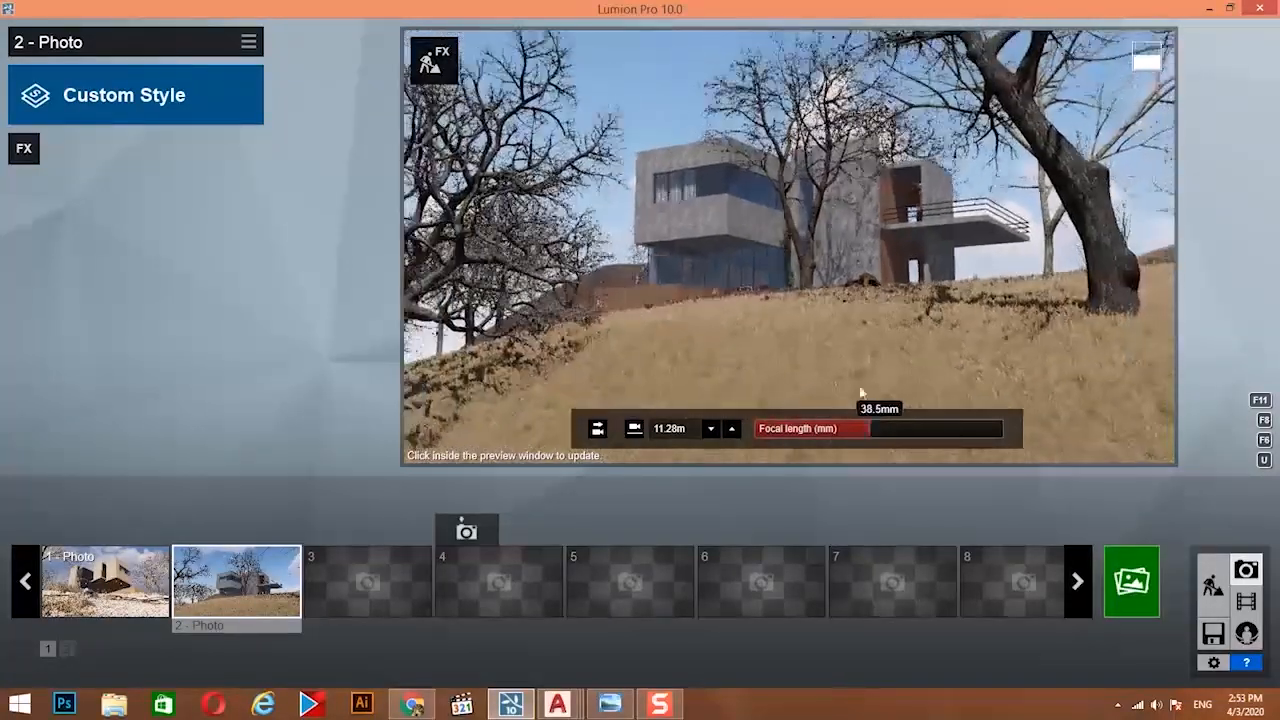
pyautogui.press('e')
pyautogui.moveTo(930, 236); pyautogui.dragTo(790, 249, button='right')
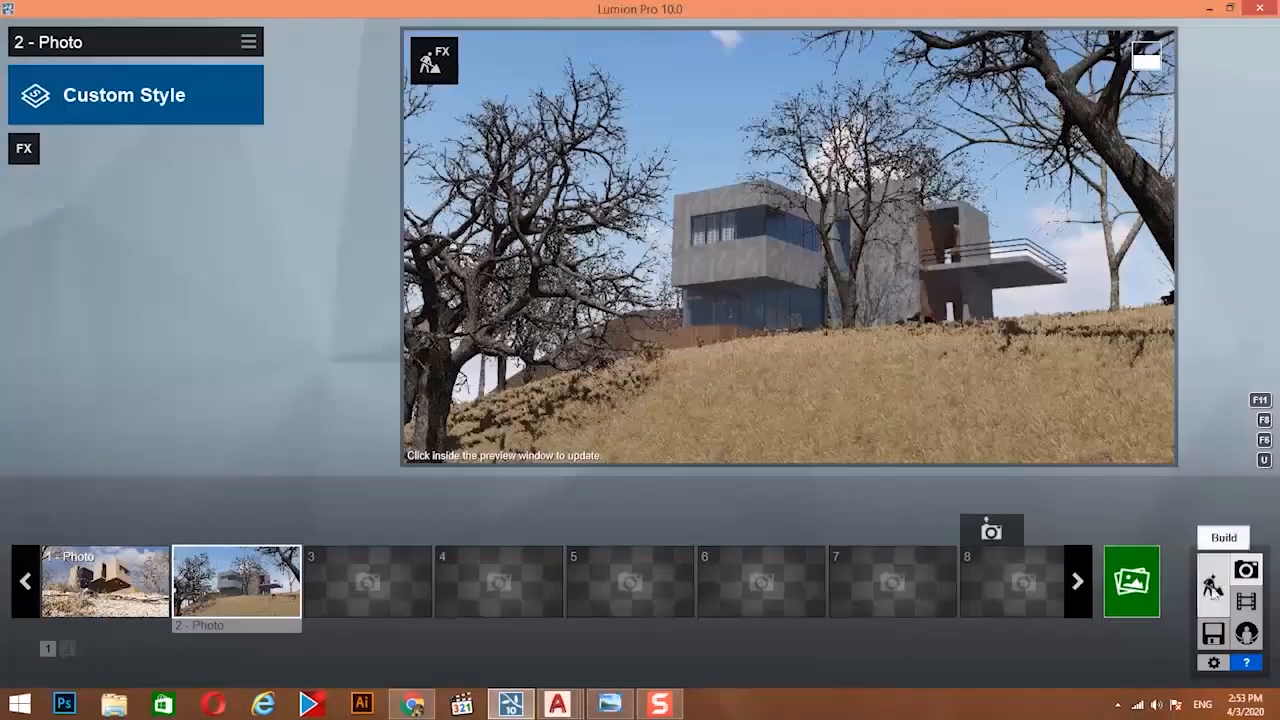
# Move the dense leafless tree beside the slope out to the far corner of the terrain, away from the photo's foreground.
pyautogui.click(1213, 585)
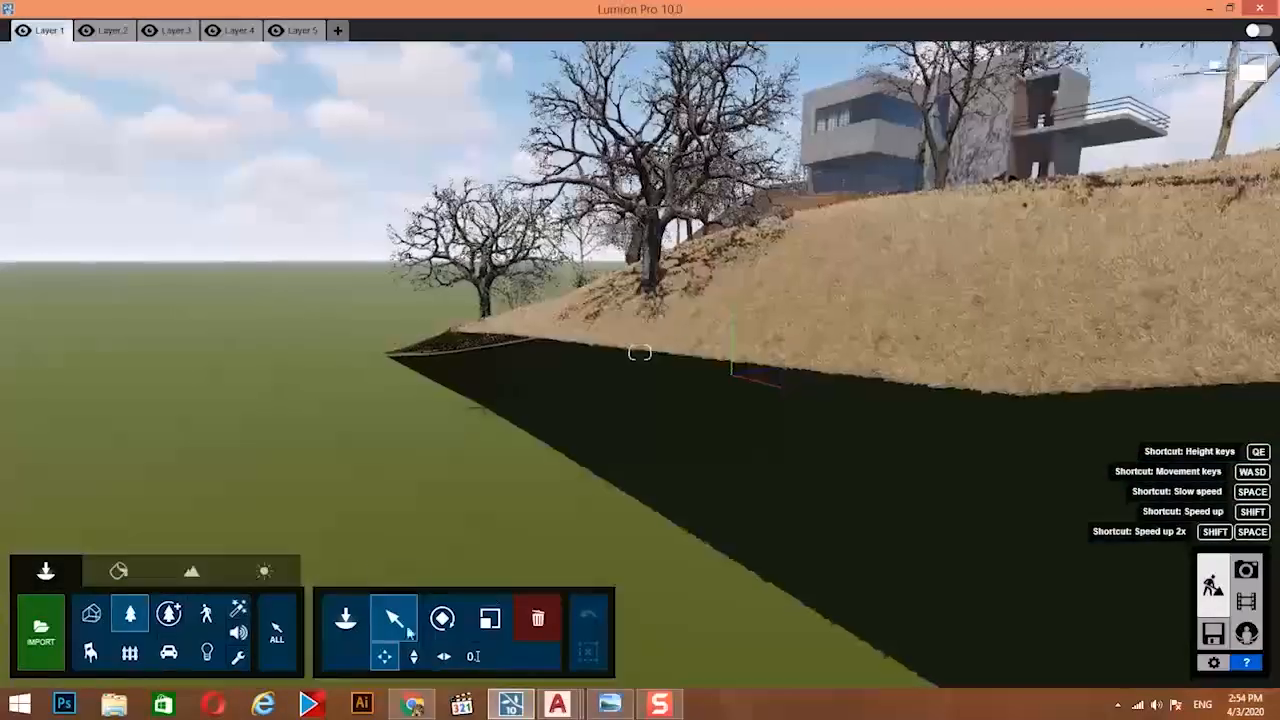
pyautogui.click(652, 290)
pyautogui.moveTo(655, 290); pyautogui.dragTo(90, 548)
pyautogui.moveTo(620, 430); pyautogui.dragTo(780, 350, button='right')
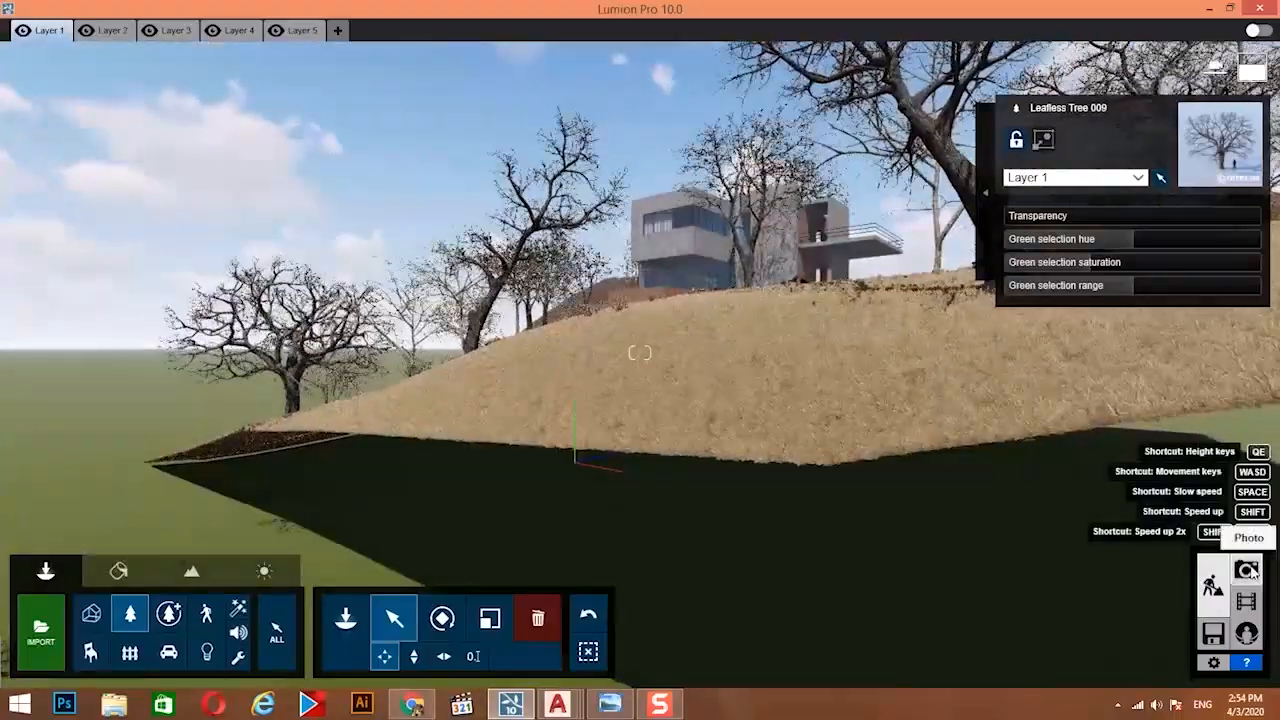
# Restore the second photo's camera, lengthen its focal length and frame the villa and balcony more tightly.
pyautogui.click(1246, 570)
pyautogui.click(250, 618)
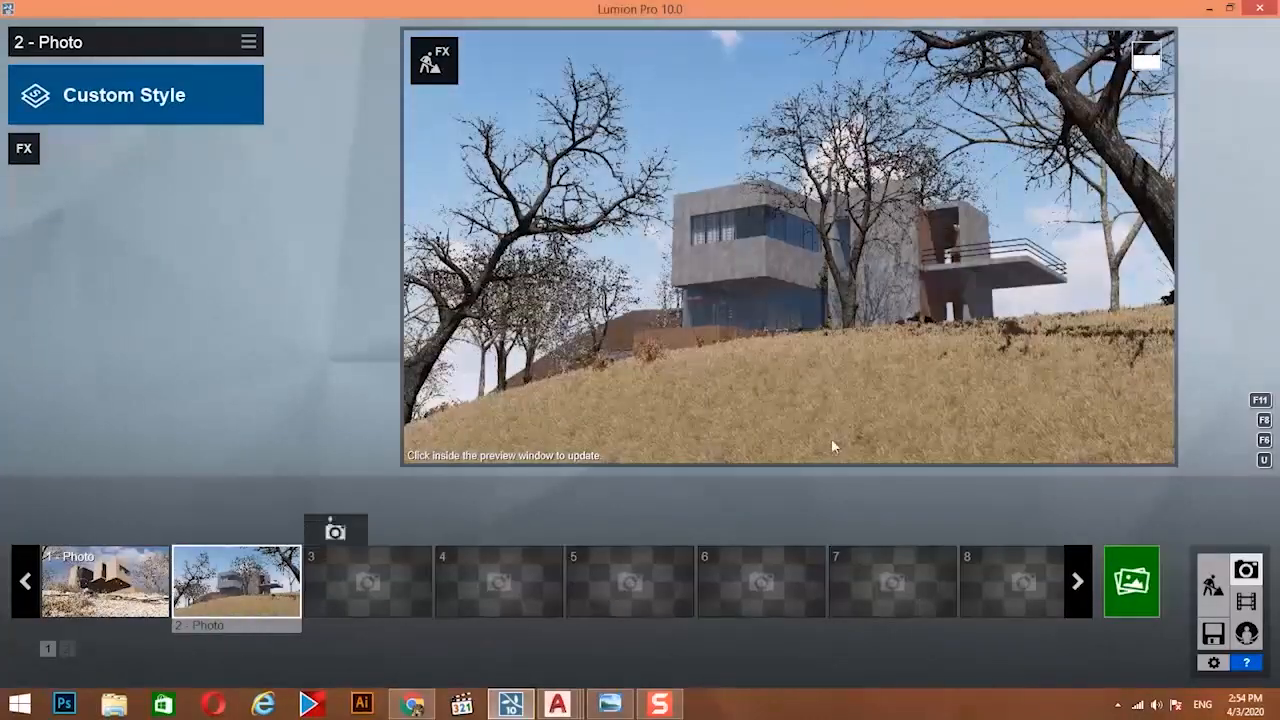
pyautogui.moveTo(905, 340); pyautogui.dragTo(703, 238, button='middle')
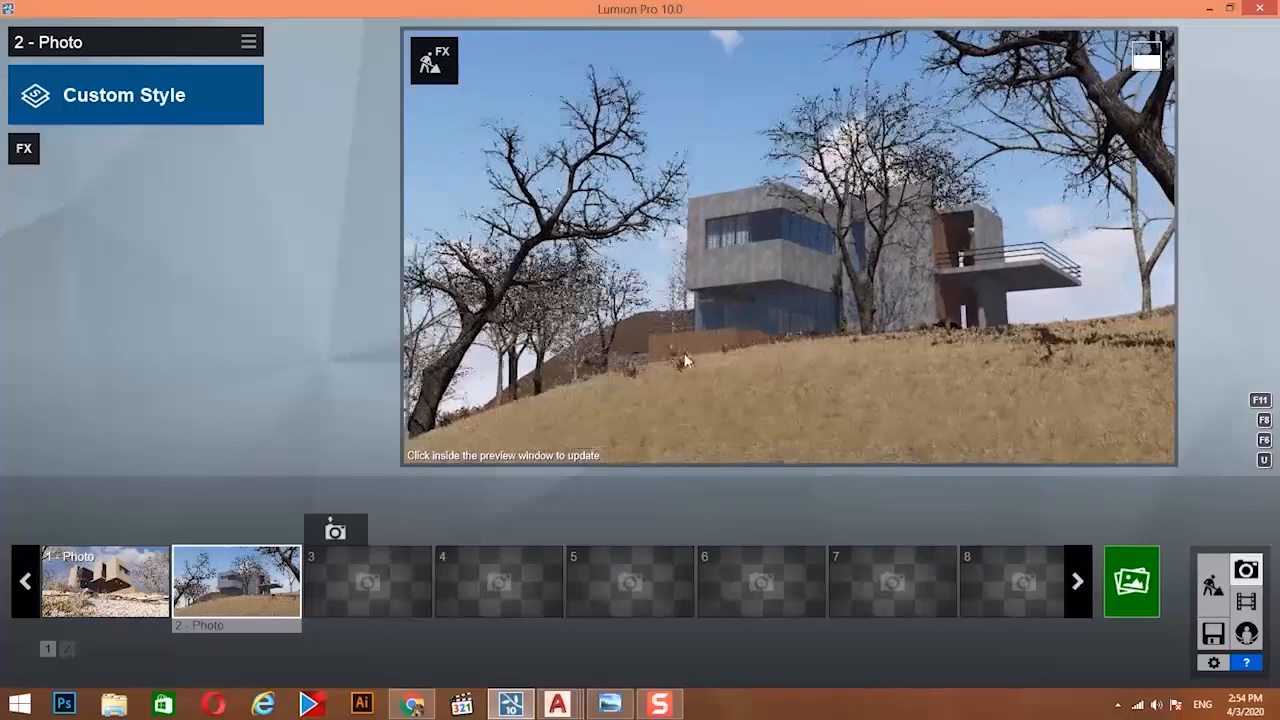
pyautogui.click(886, 431)
pyautogui.moveTo(949, 325); pyautogui.dragTo(998, 334, button='right')
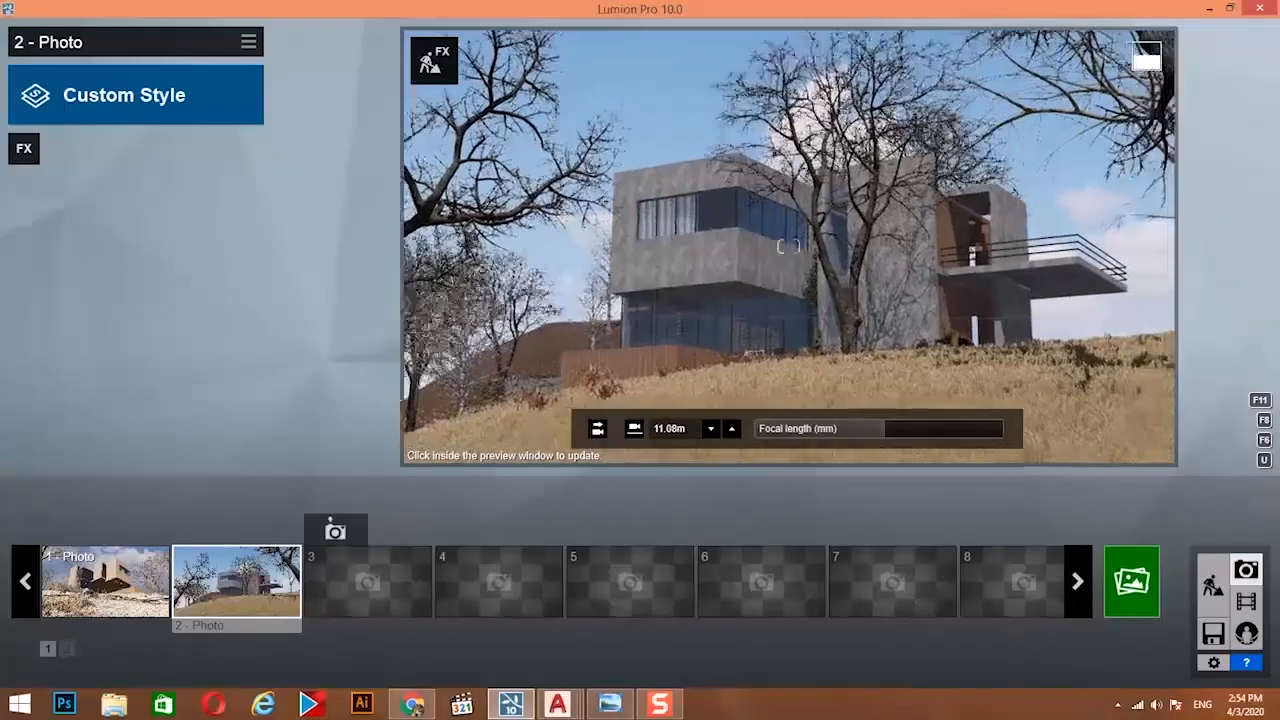
# Apply the Realistic style to the second photo, change its Real Skies heading to light the facade, and update the preview.
pyautogui.click(170, 102)
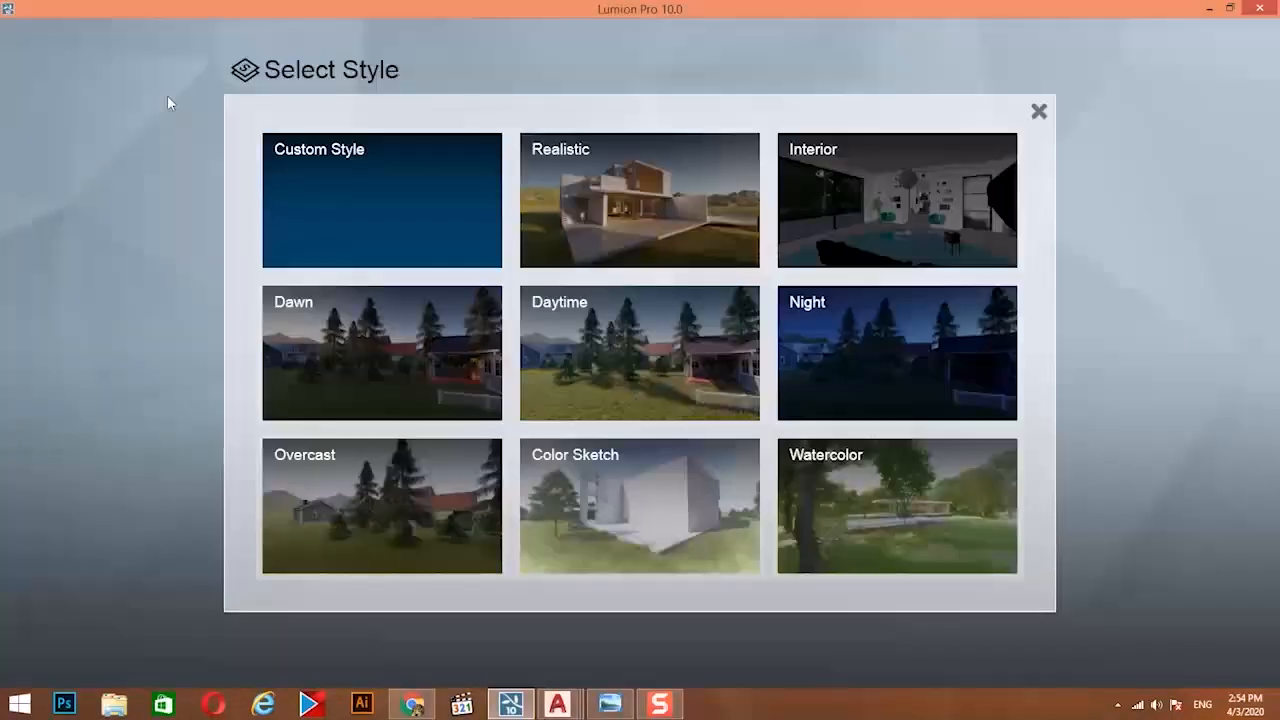
pyautogui.click(690, 222)
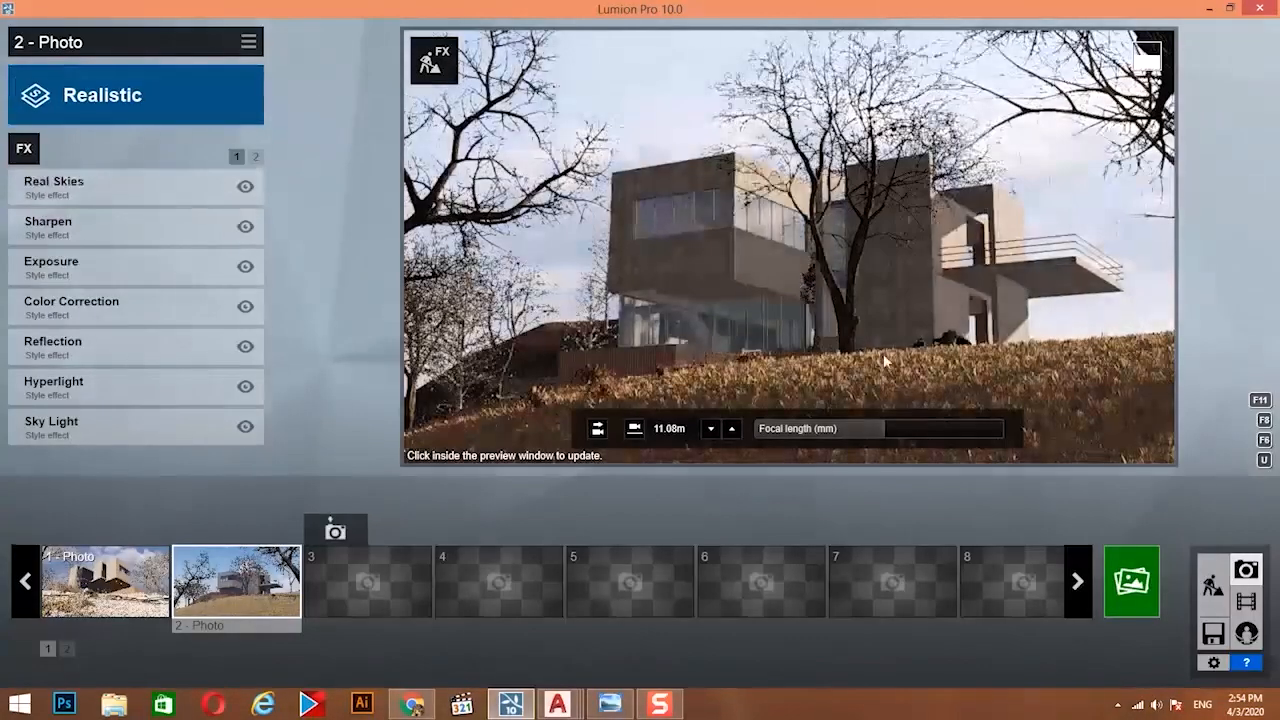
pyautogui.click(917, 315)
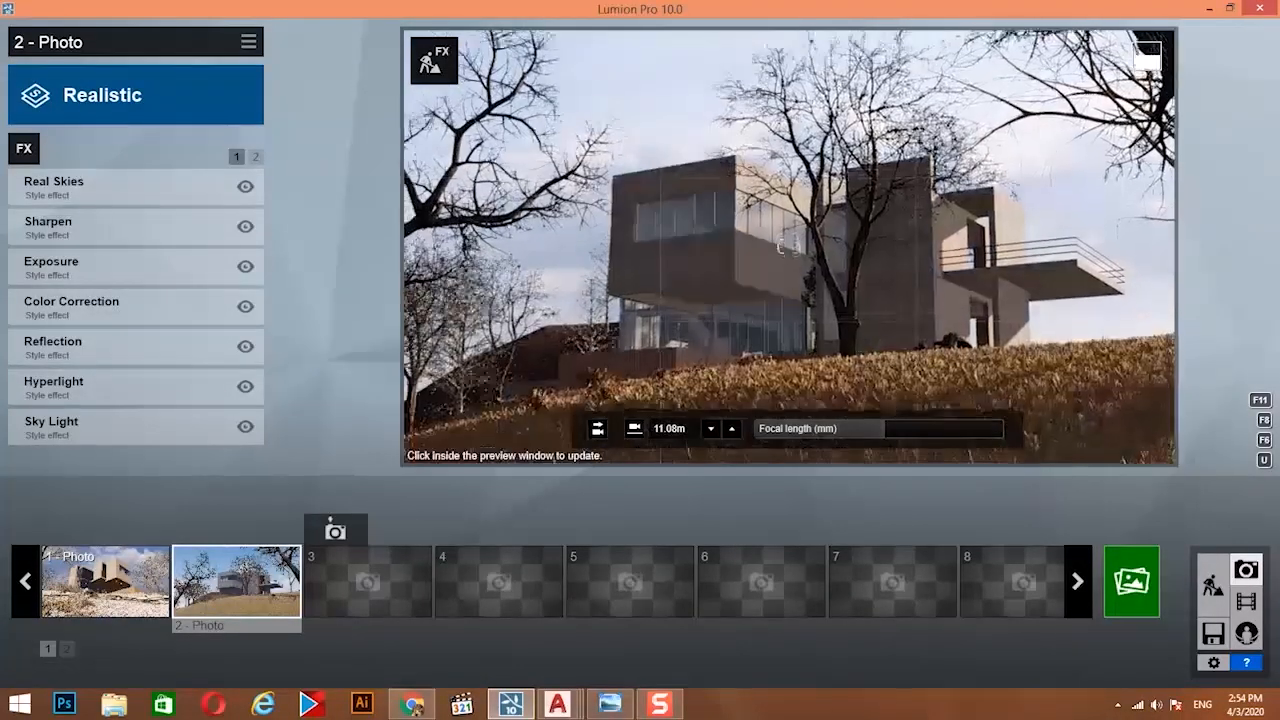
pyautogui.click(92, 180)
pyautogui.moveTo(125, 282); pyautogui.dragTo(37, 307)
pyautogui.click(860, 285)
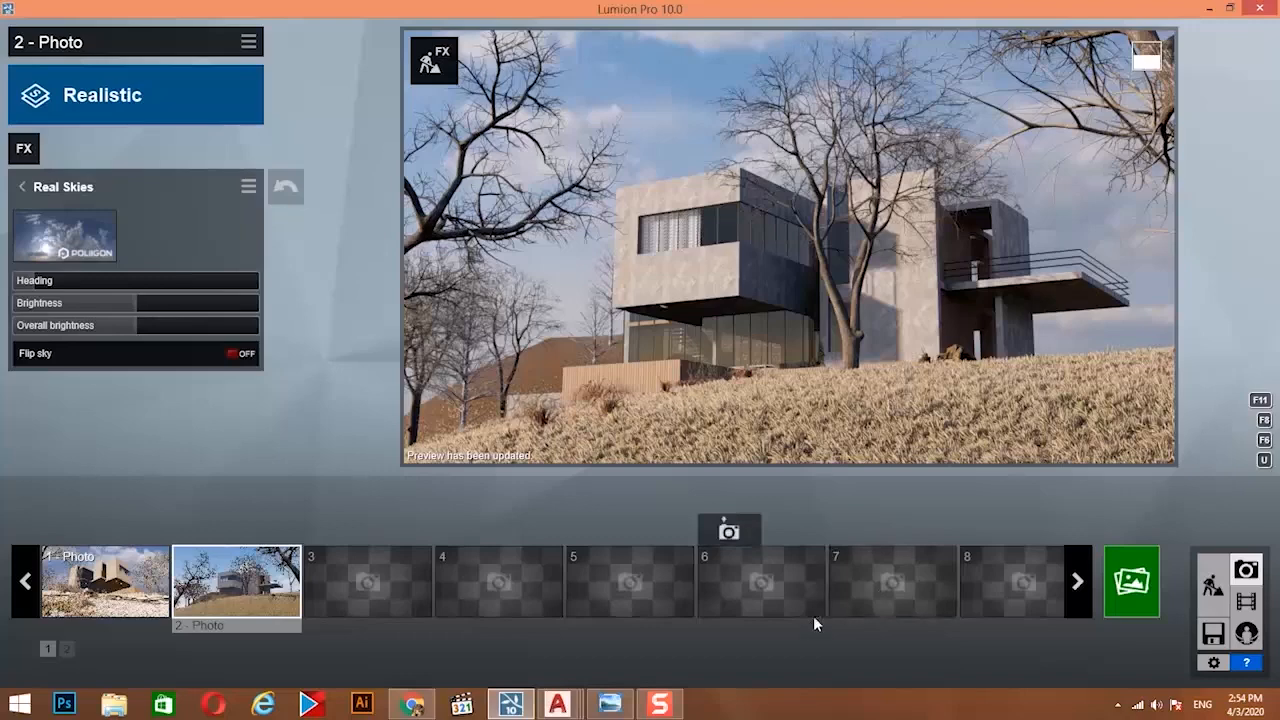
# Render the first photo at Desktop size, 1920x1080, as a JPG file named 1 in the lumion10 folder.
pyautogui.click(107, 588)
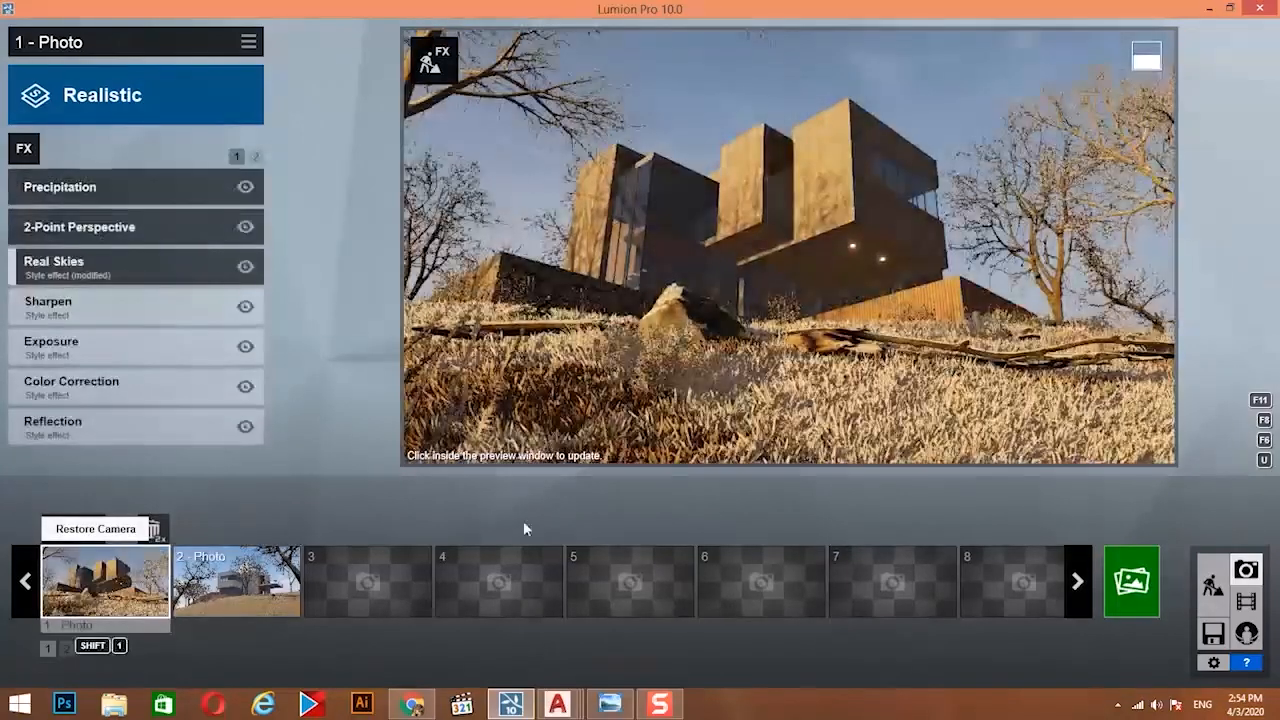
pyautogui.click(1130, 585)
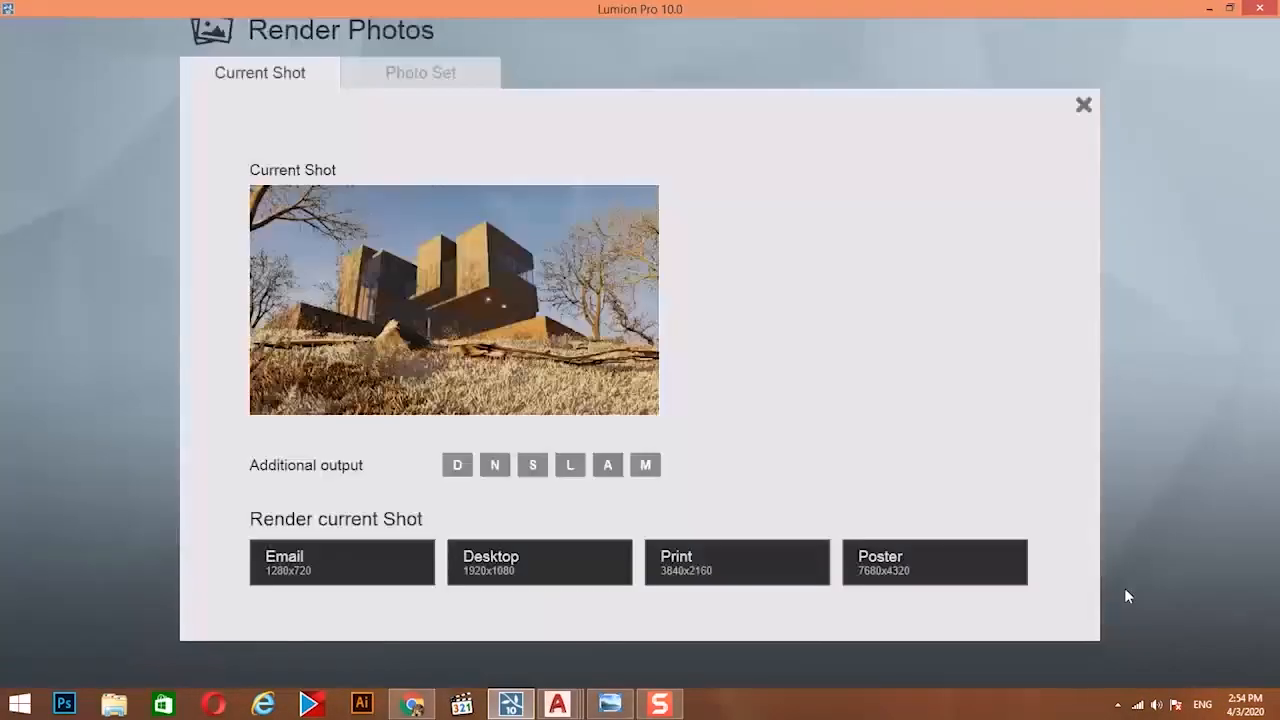
pyautogui.click(477, 566)
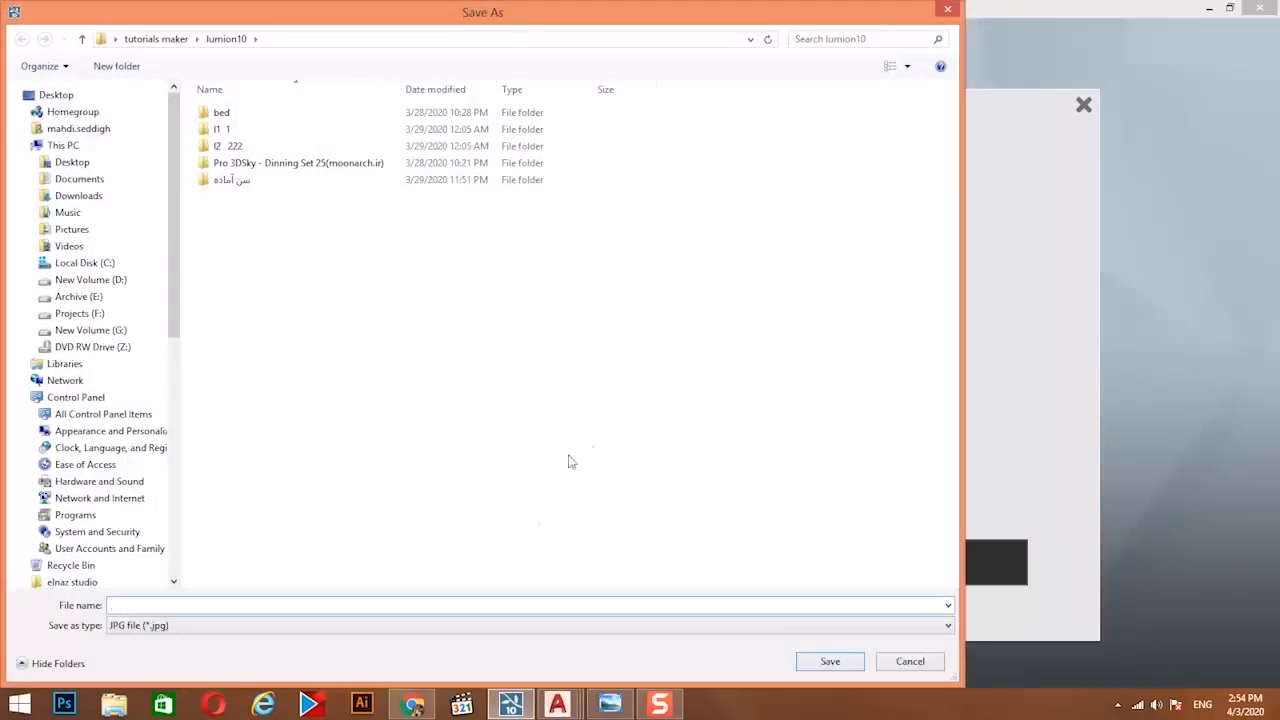
pyautogui.write('1')
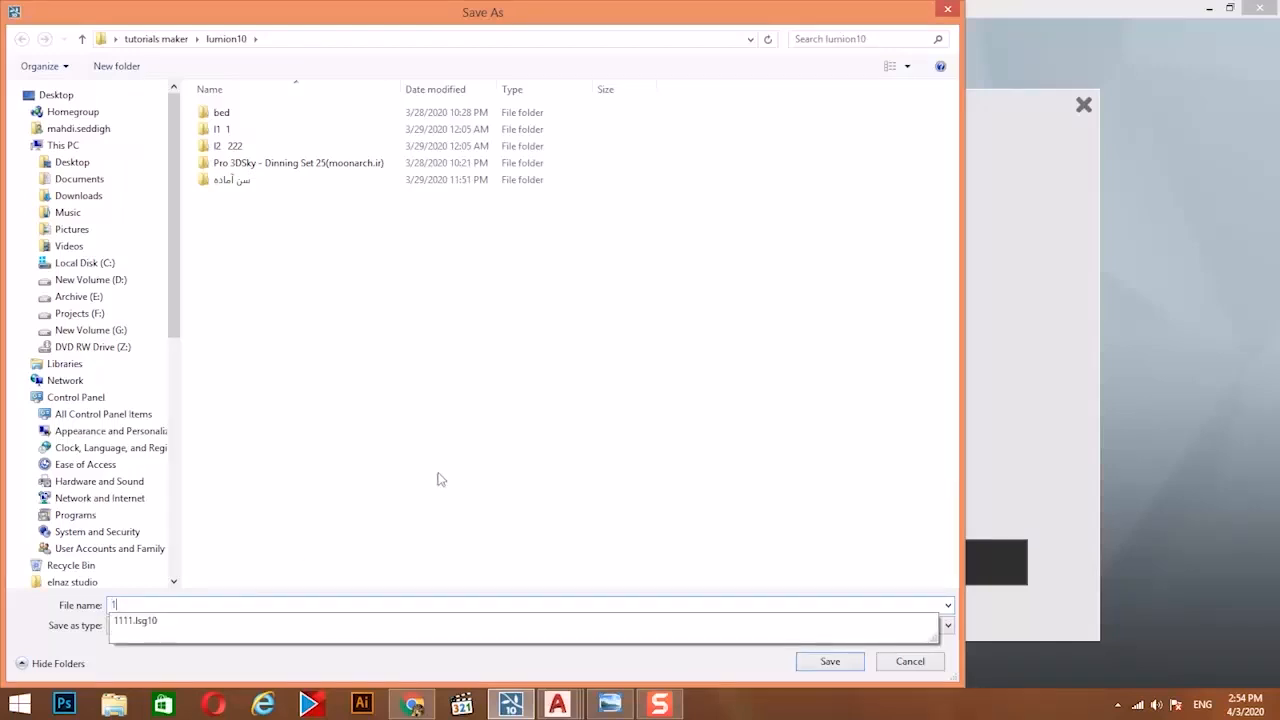
pyautogui.click(830, 662)
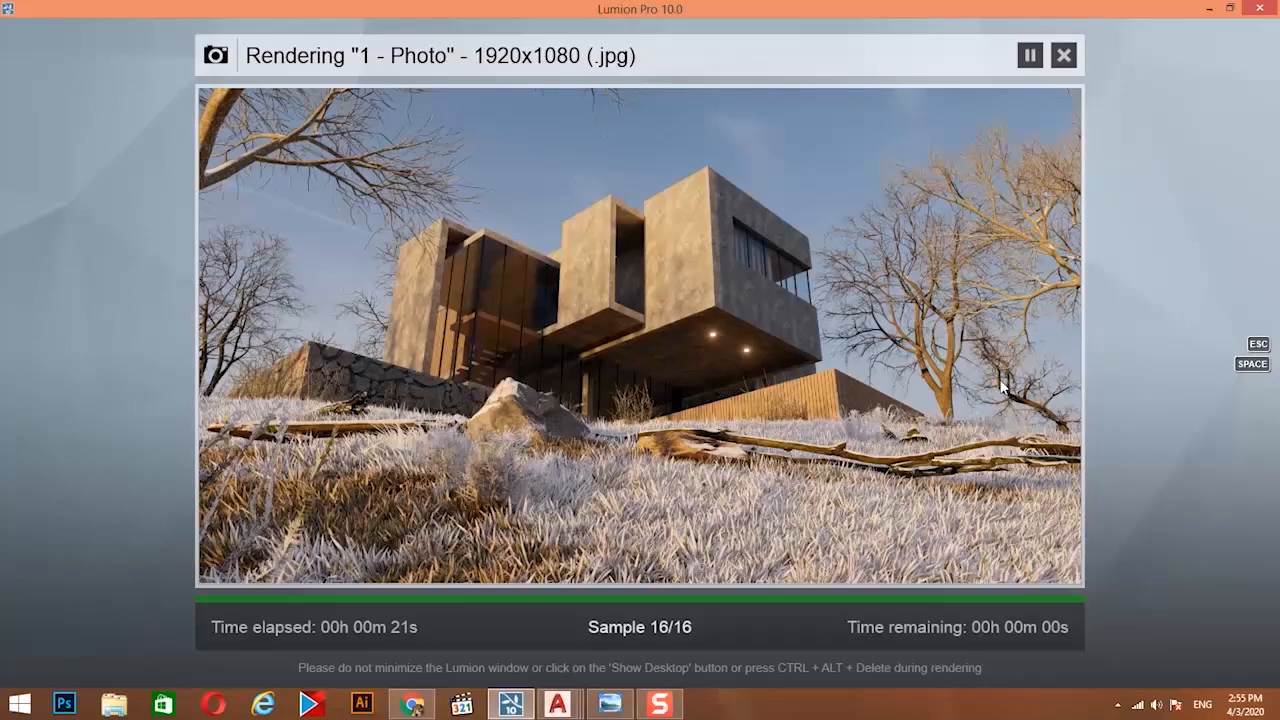
pyautogui.click(960, 560)
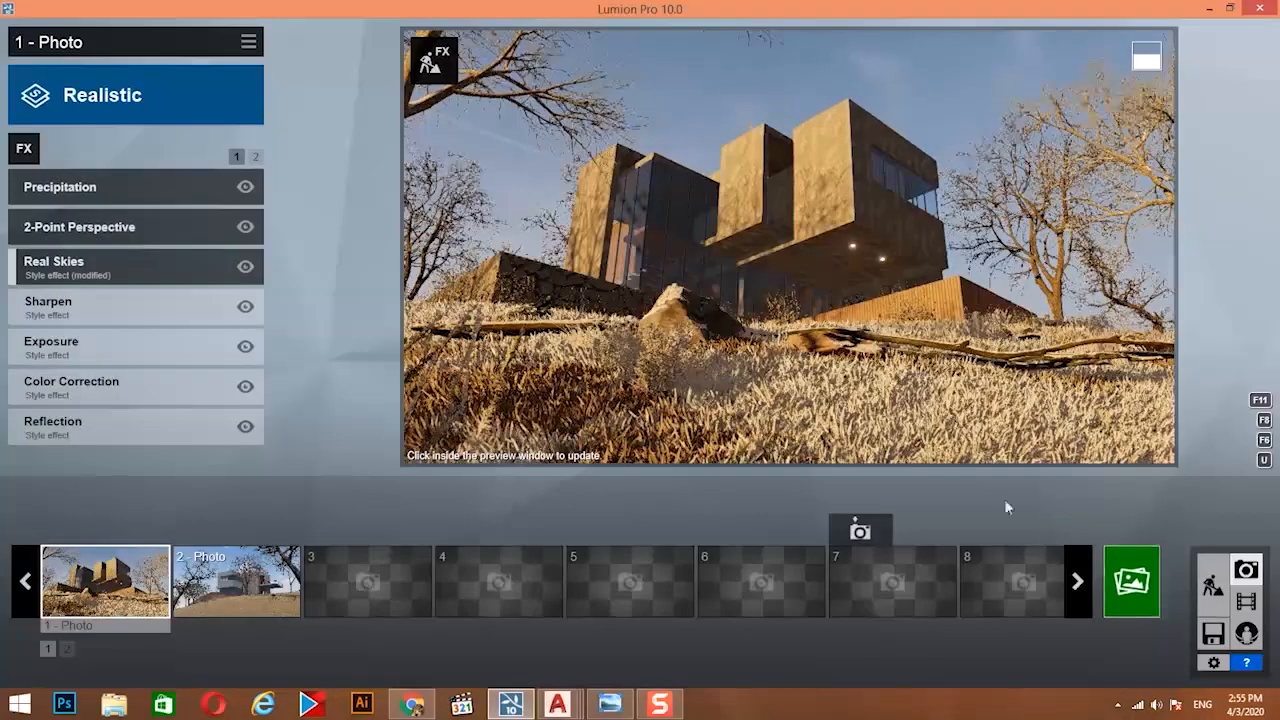
# Set the first photo's Reflection preview quality to High and add three reflection planes covering the lower facade's glazing and the upper window.
pyautogui.click(122, 426)
pyautogui.click(236, 338)
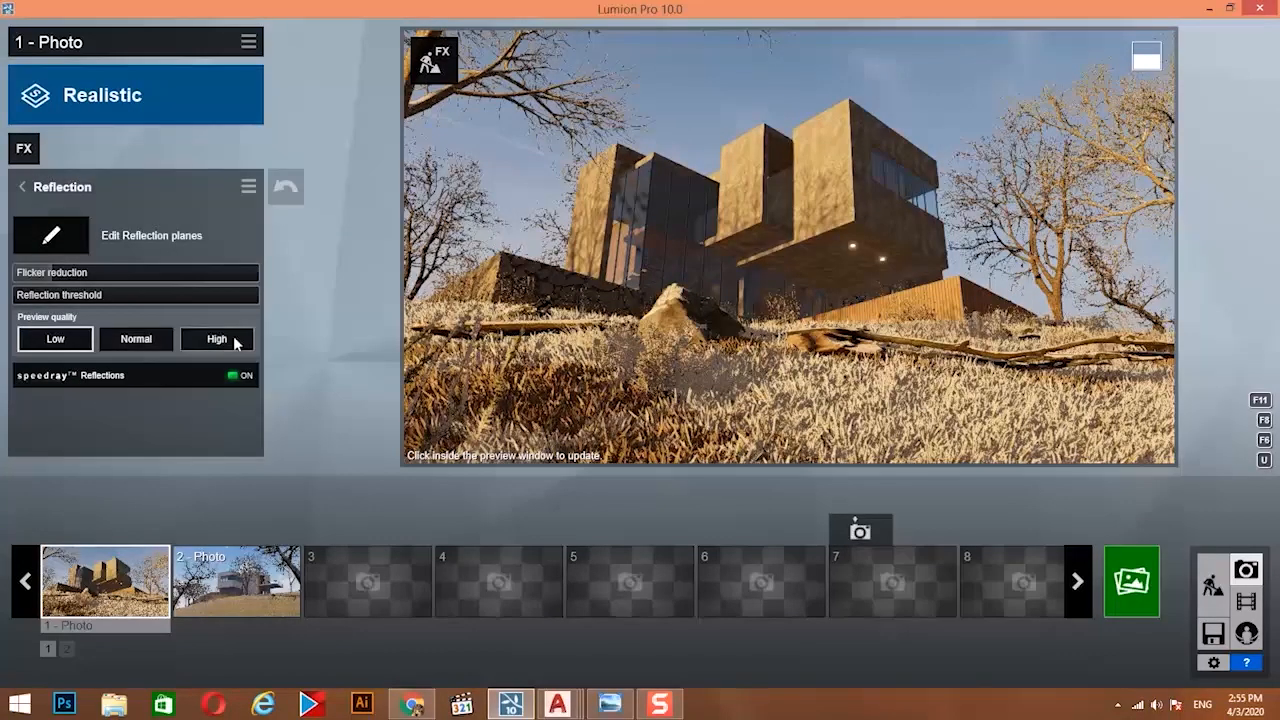
pyautogui.click(55, 236)
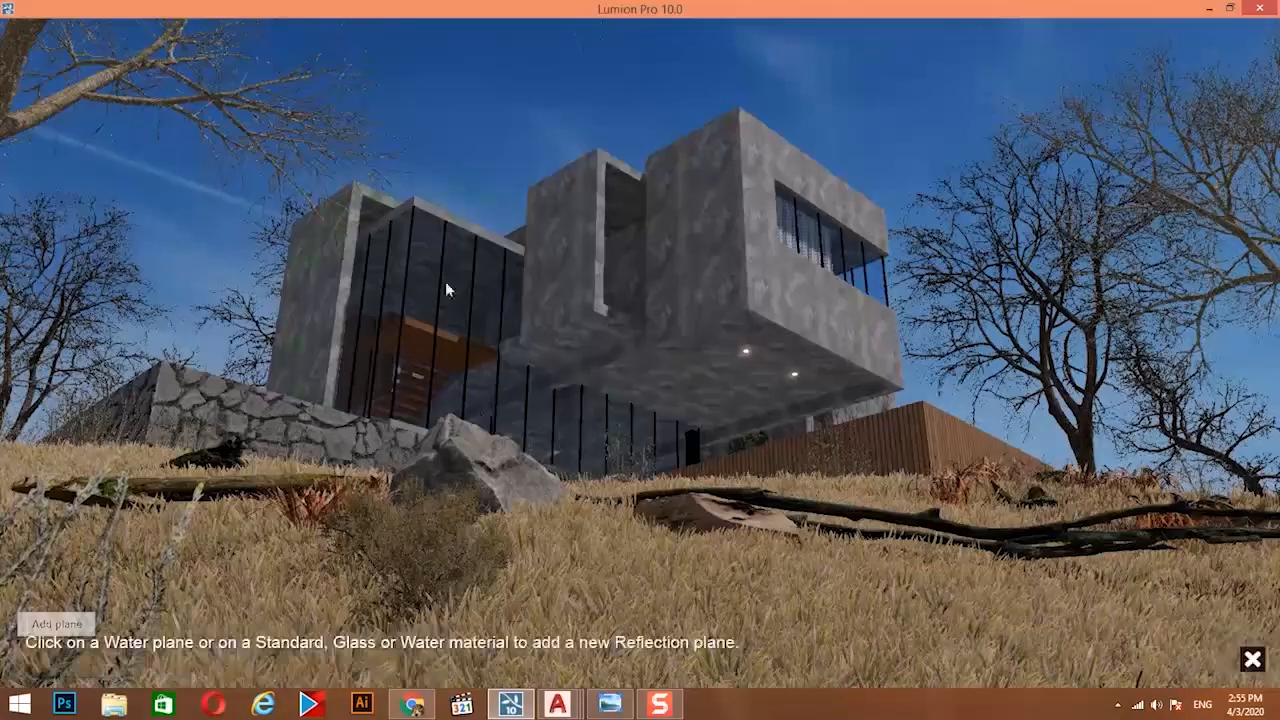
pyautogui.click(432, 274)
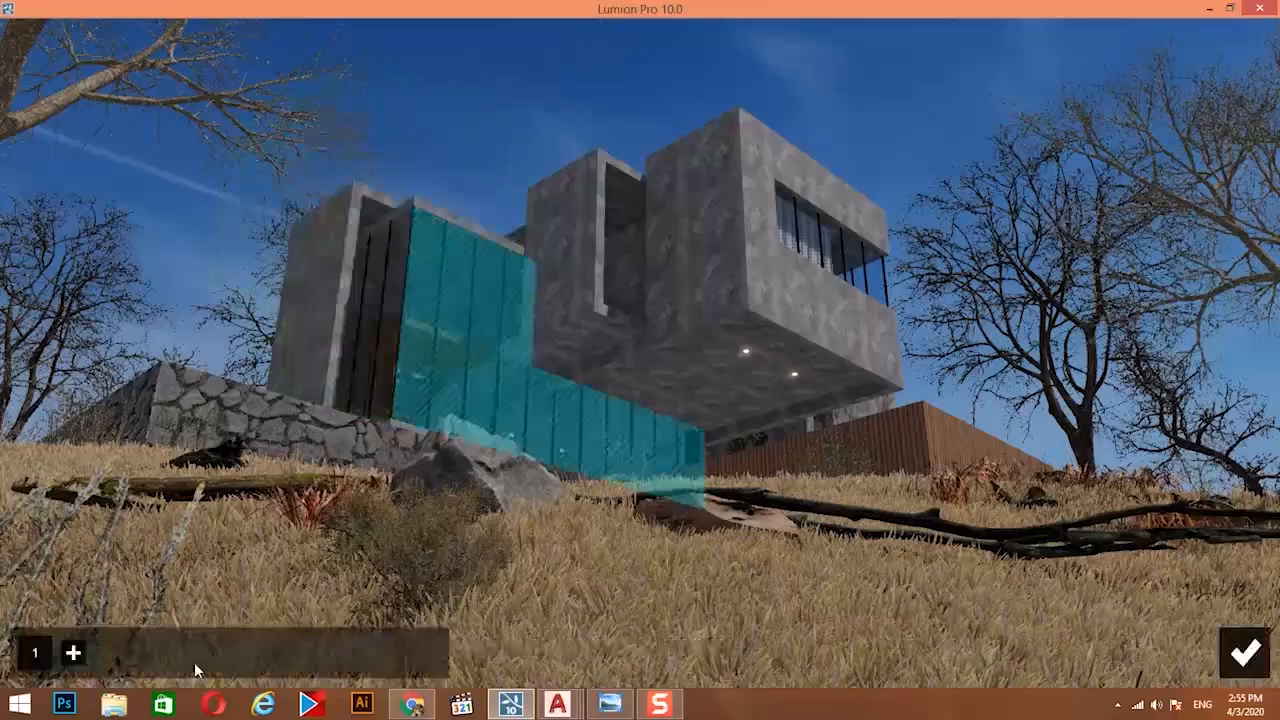
pyautogui.click(391, 253)
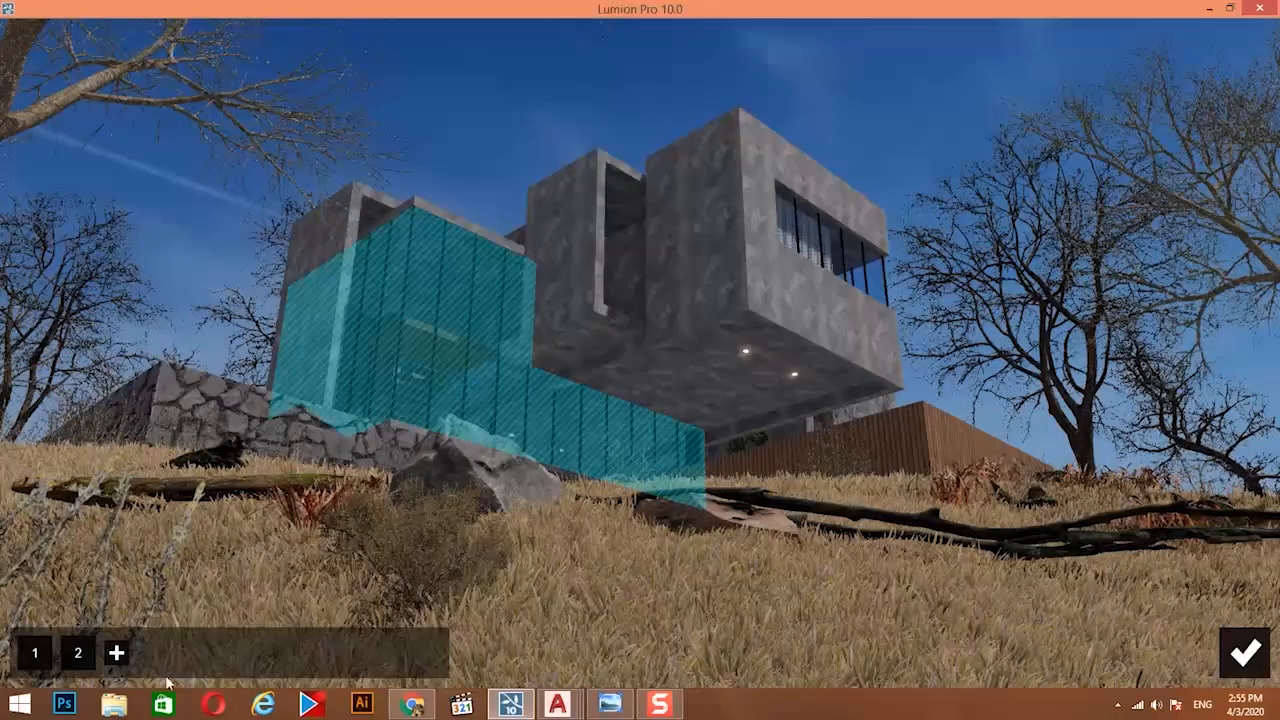
pyautogui.click(116, 652)
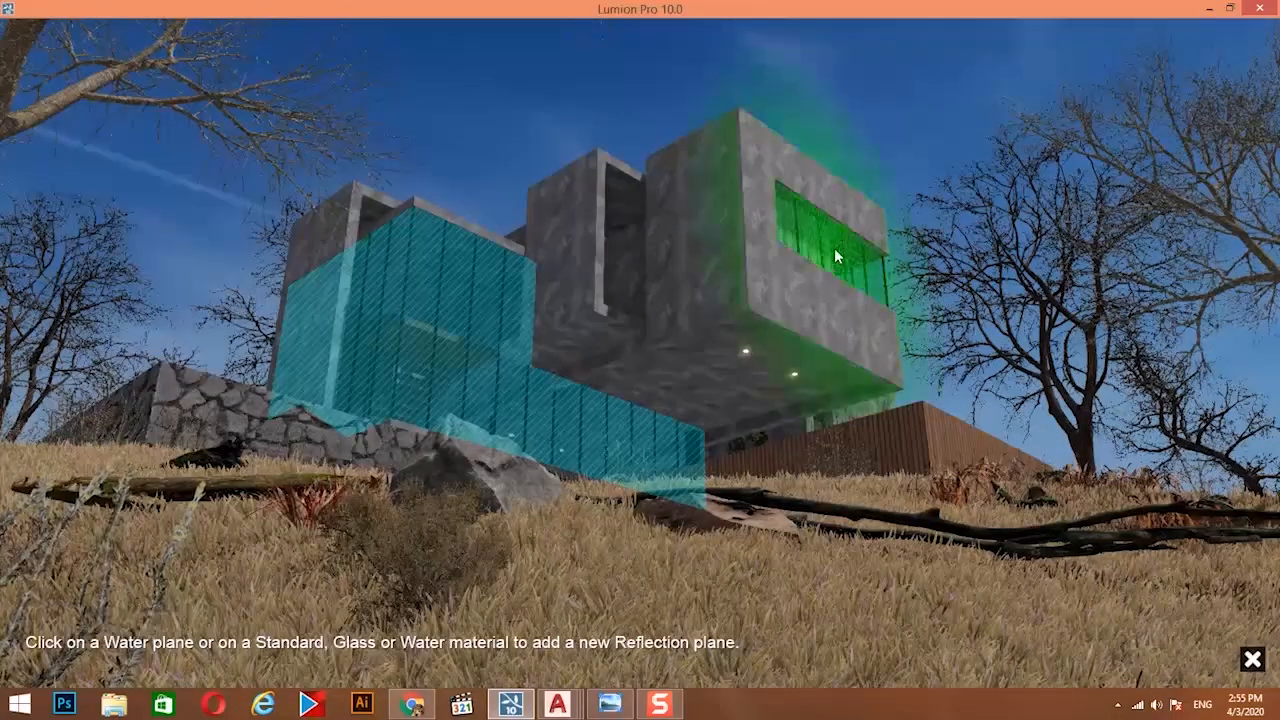
pyautogui.click(834, 248)
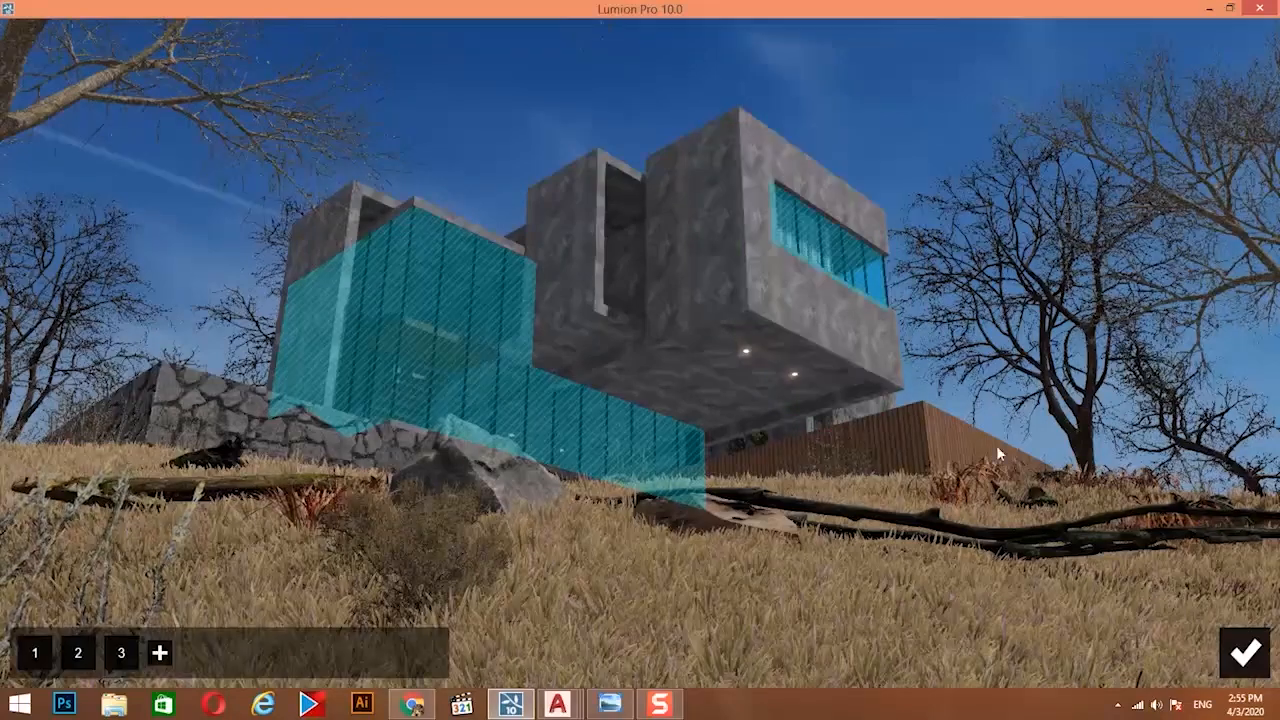
pyautogui.click(1248, 651)
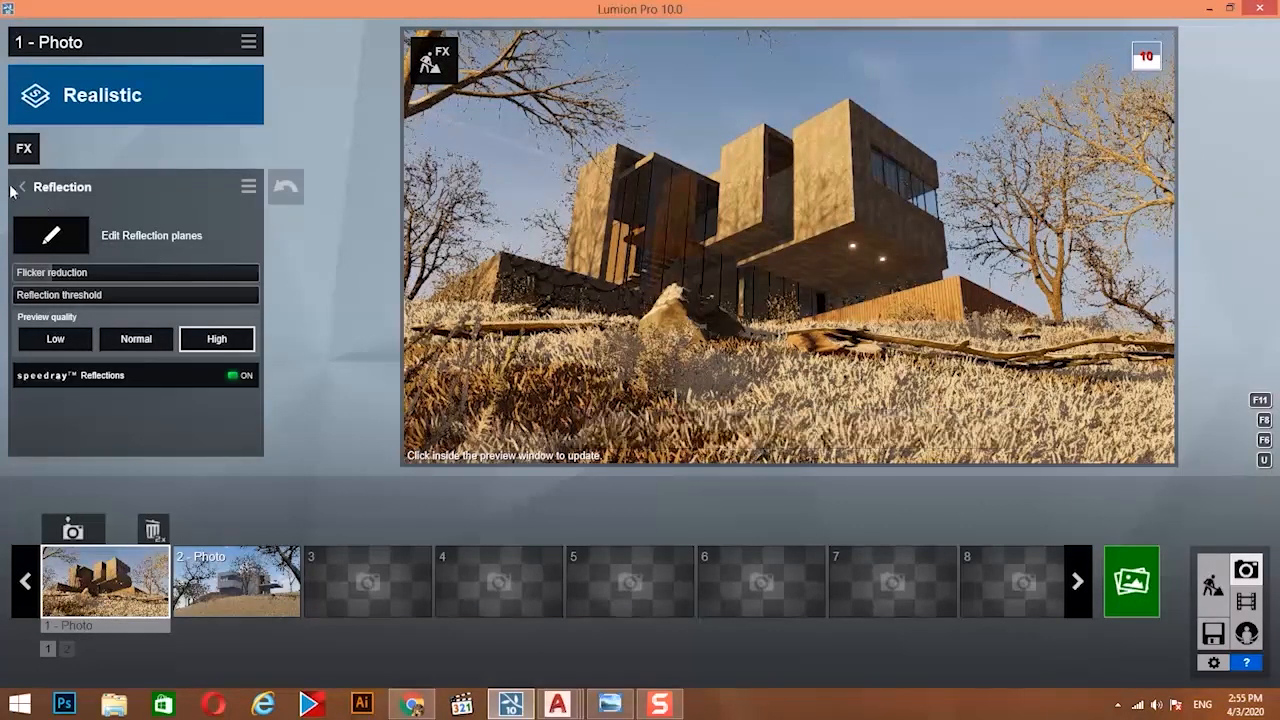
# Rotate the first photo's Real Skies heading, trying -180° before settling near the upper end of its range.
pyautogui.click(28, 150)
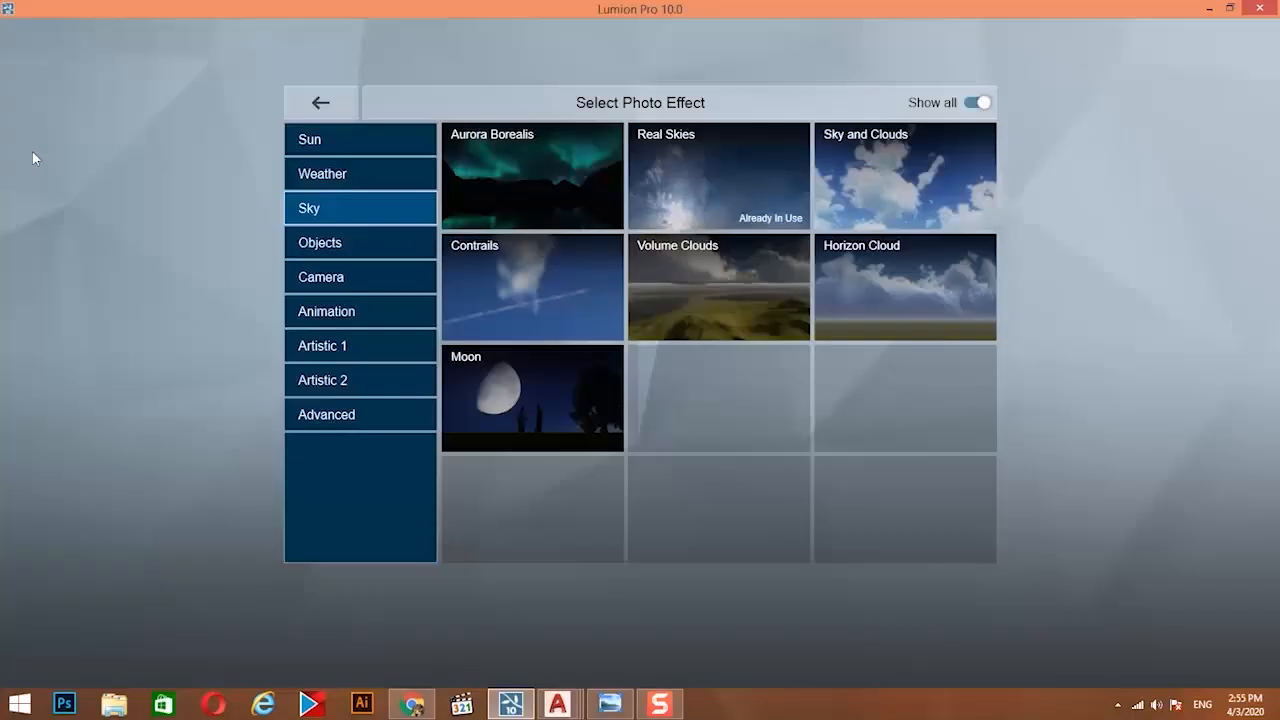
pyautogui.click(697, 172)
pyautogui.moveTo(50, 284)
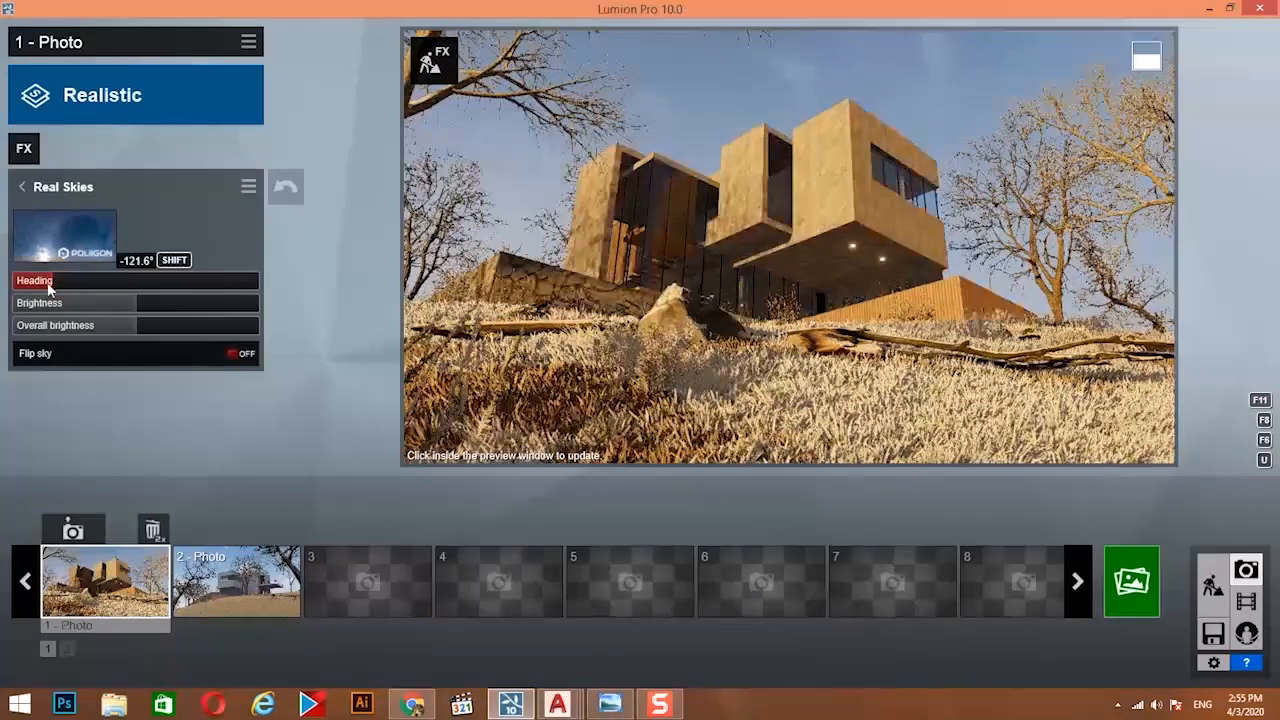
pyautogui.moveTo(50, 284); pyautogui.dragTo(11, 300)
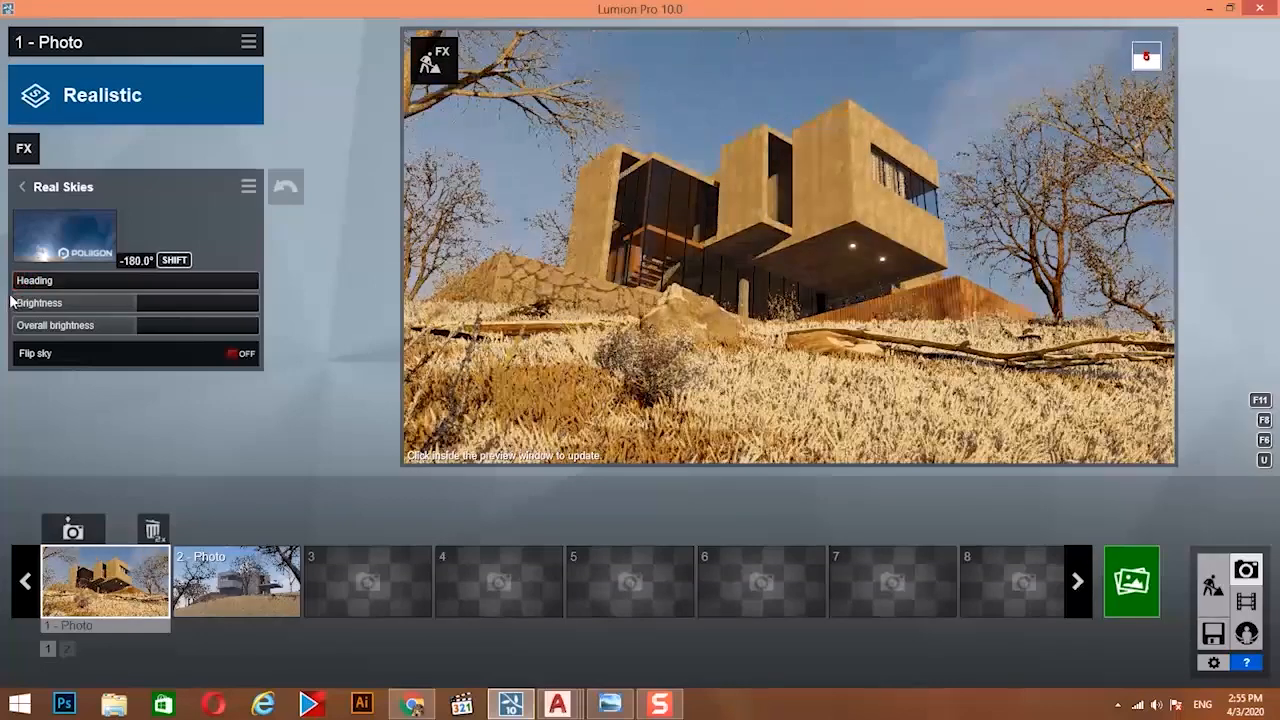
pyautogui.moveTo(198, 293); pyautogui.dragTo(238, 287)
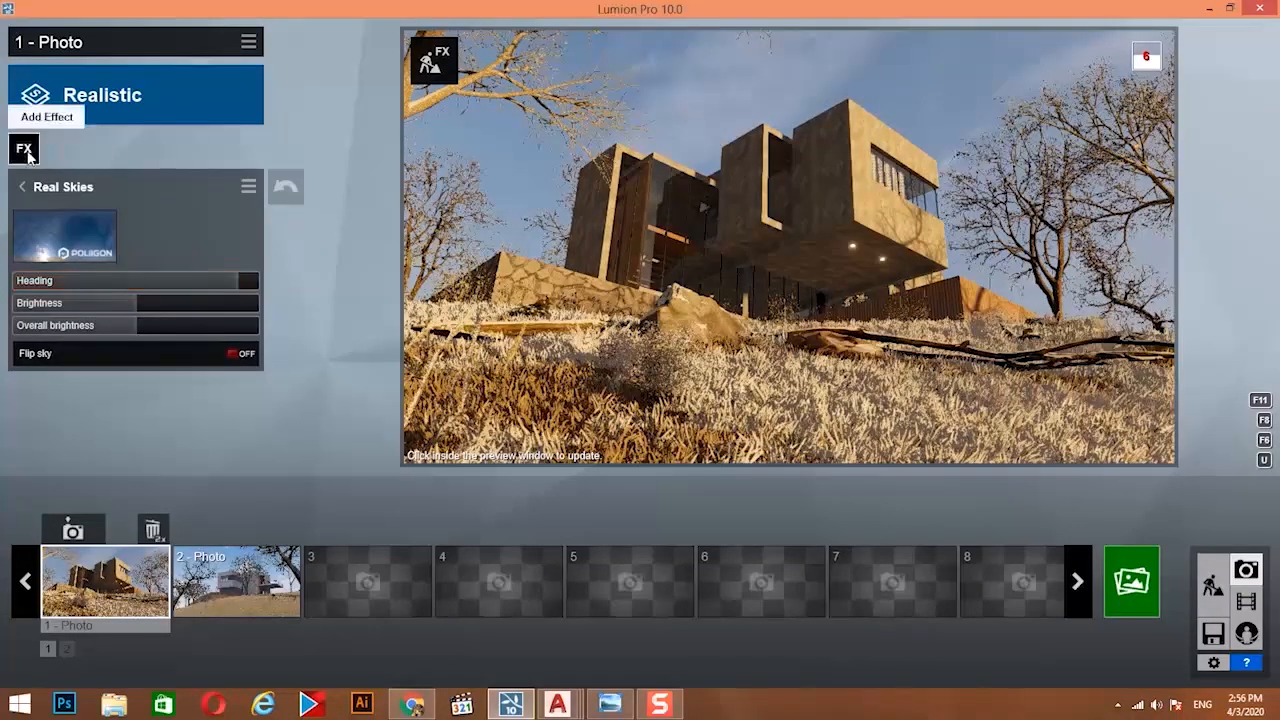
# Add the Shadow effect to the first photo and raise the shadow brightness slightly.
pyautogui.click(24, 150)
pyautogui.click(323, 414)
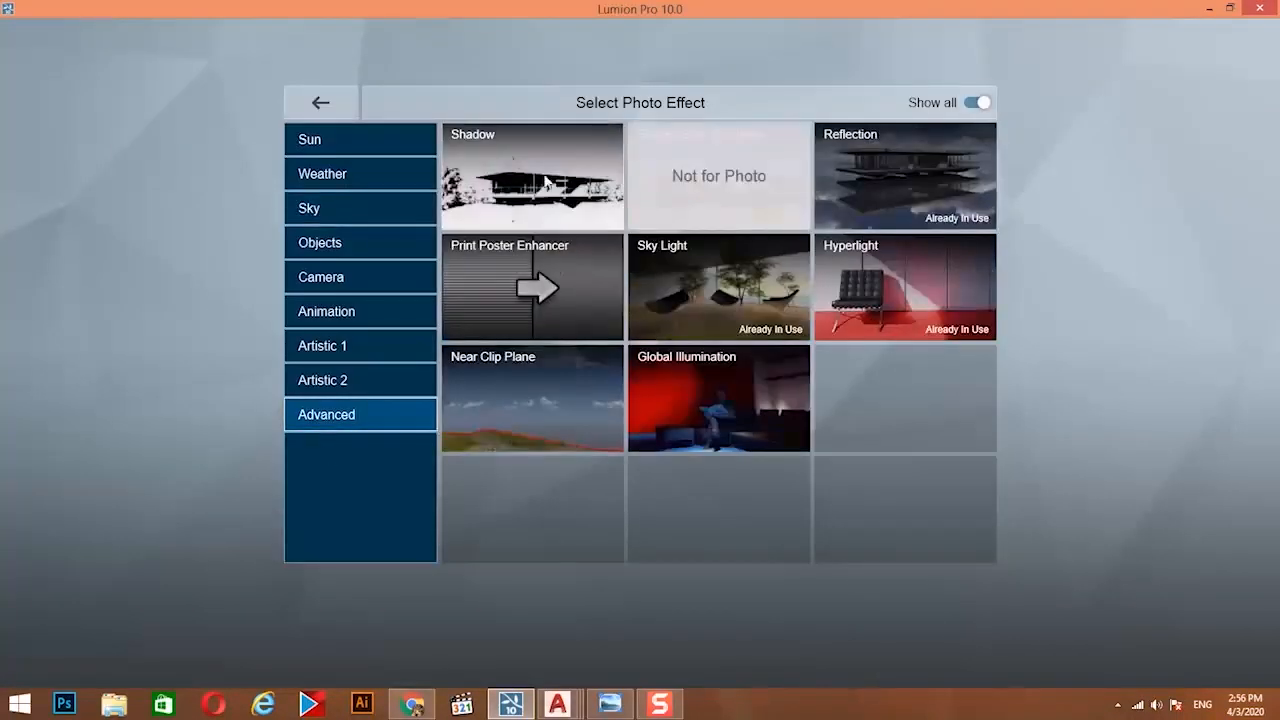
pyautogui.click(545, 181)
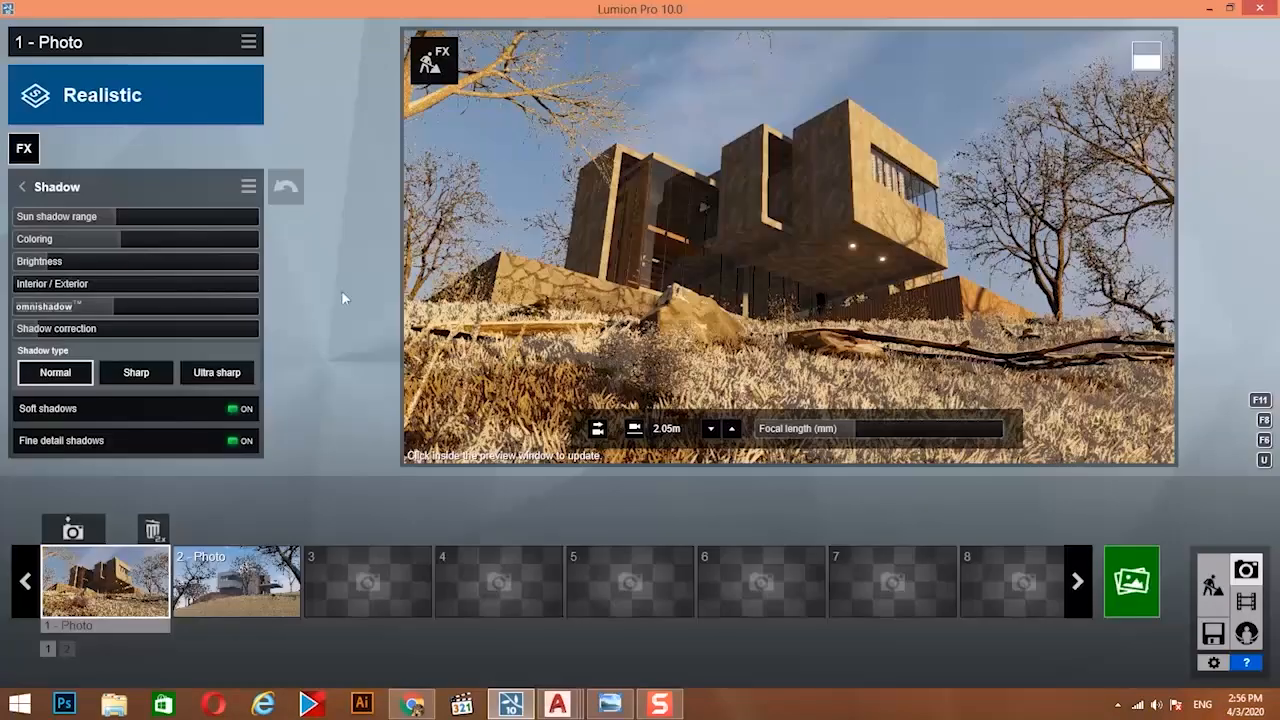
pyautogui.click(90, 261)
pyautogui.click(69, 263)
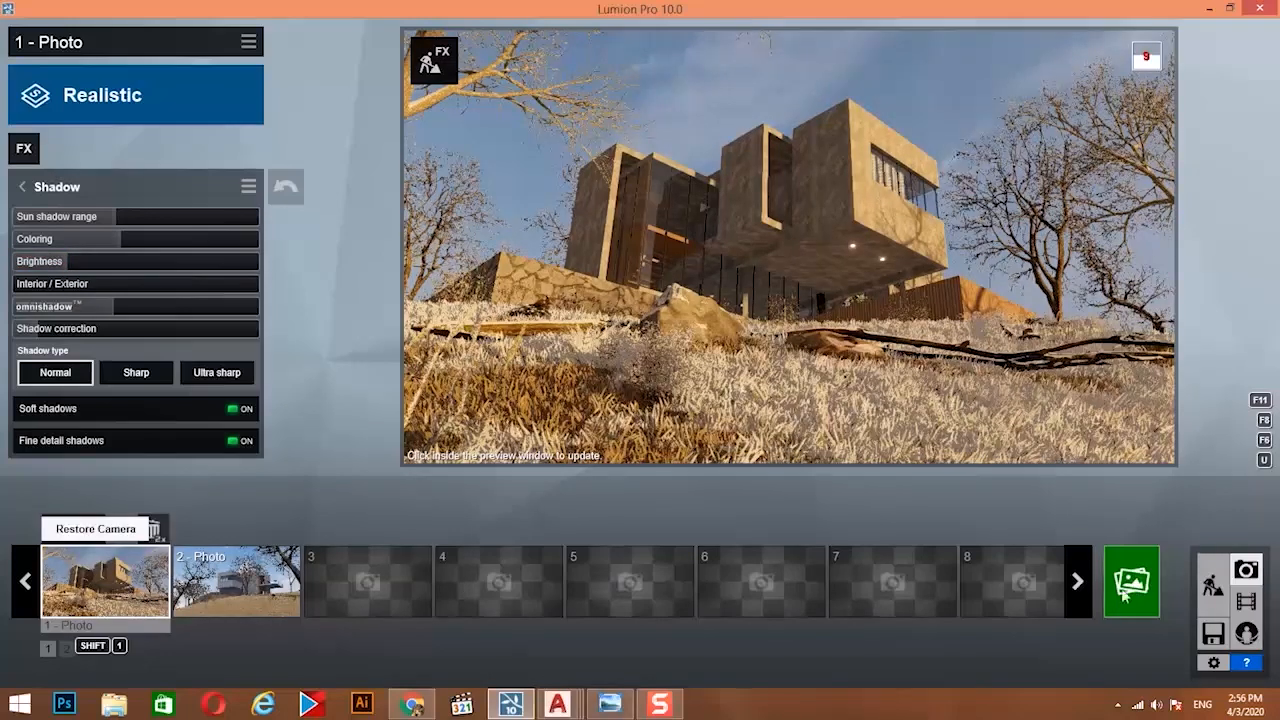
# Render the first photo with its revised effects as a JPG file in the lumion10 folder.
pyautogui.click(1126, 592)
pyautogui.click(492, 556)
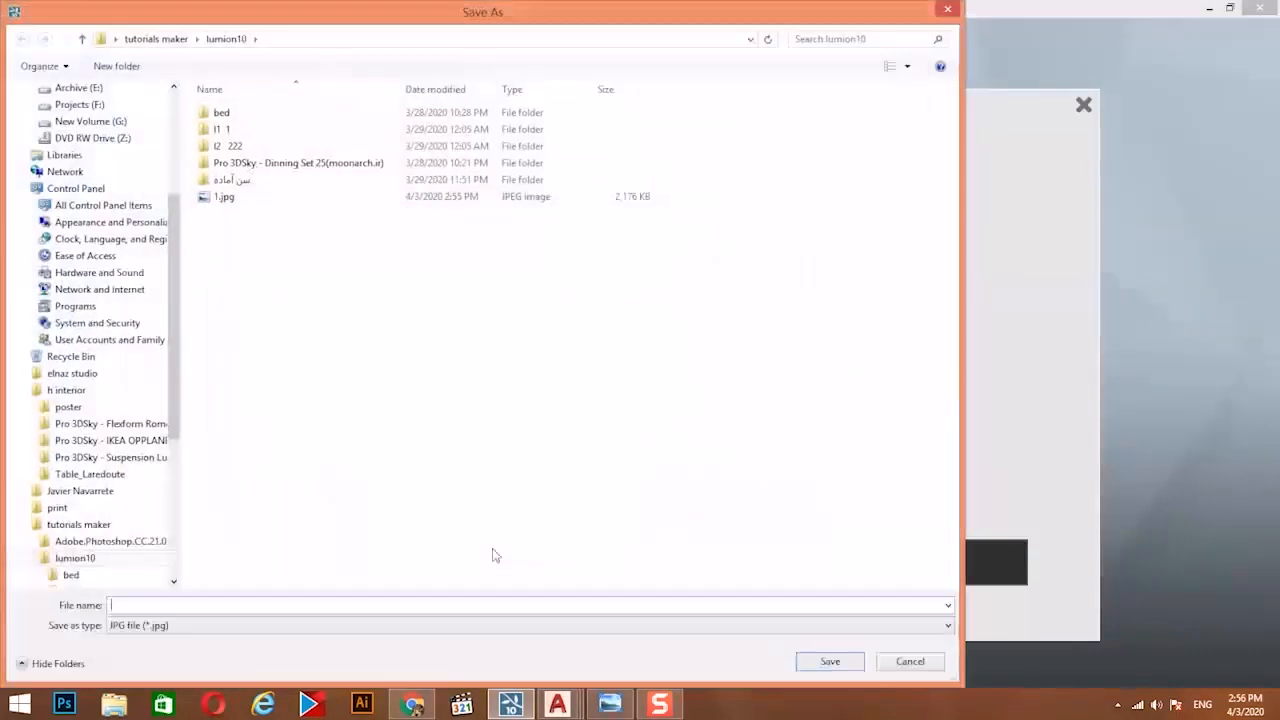
pyautogui.press('Return')
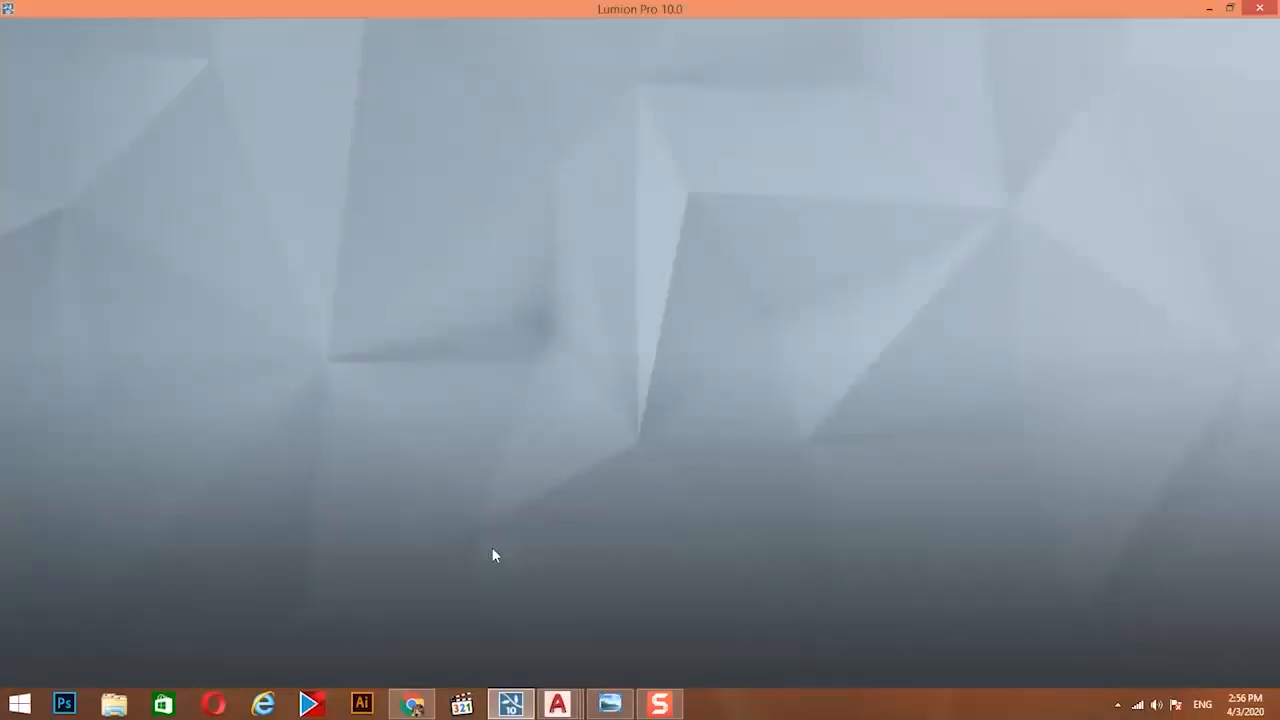